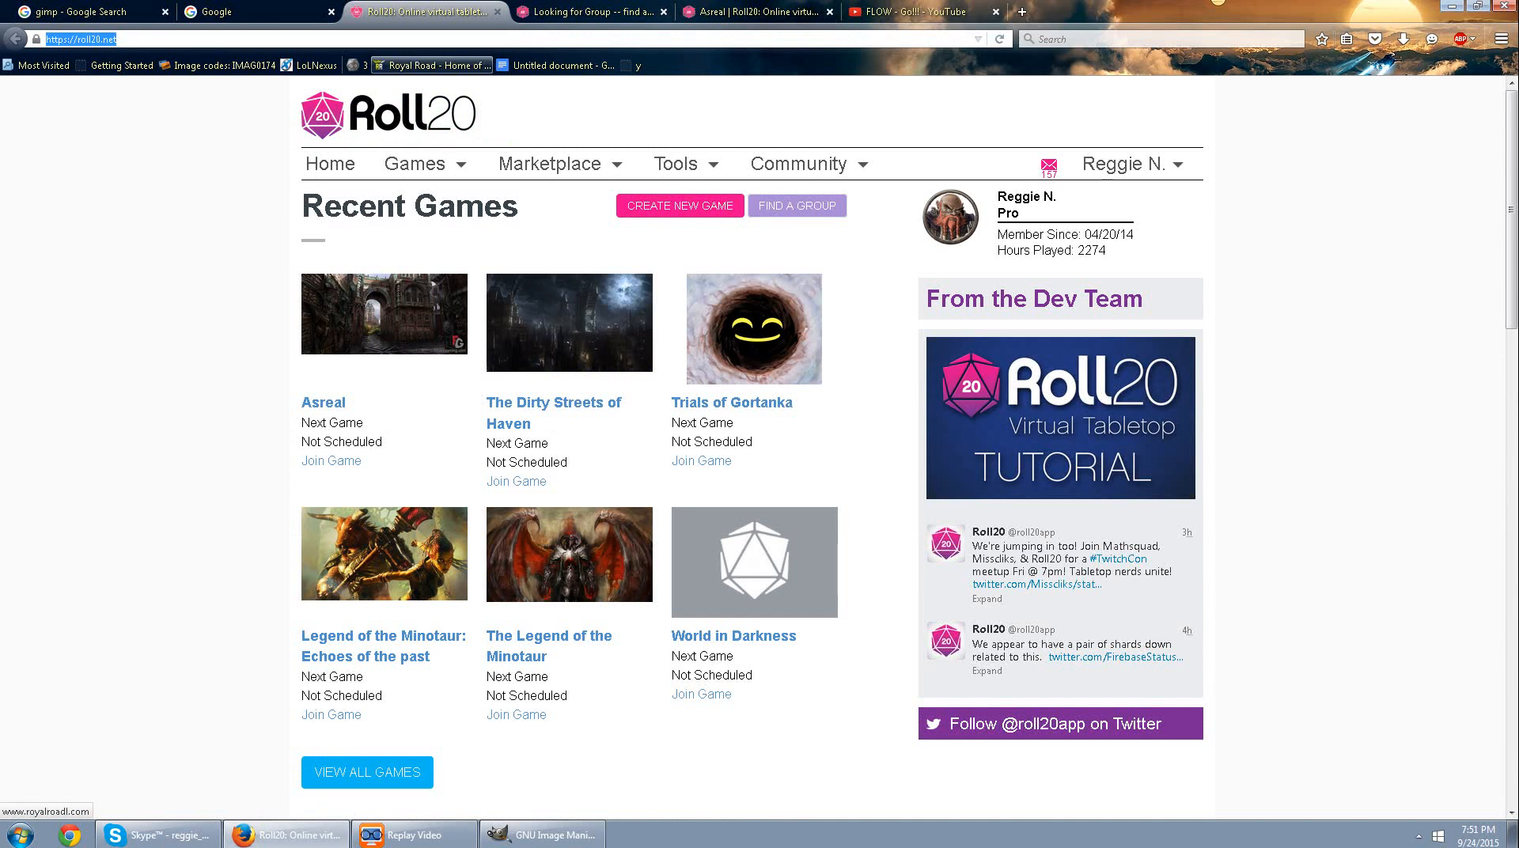
Browse the game systems offered in Roll20's Looking for Group search and review the Asreal campaign's details page.
click(590, 11)
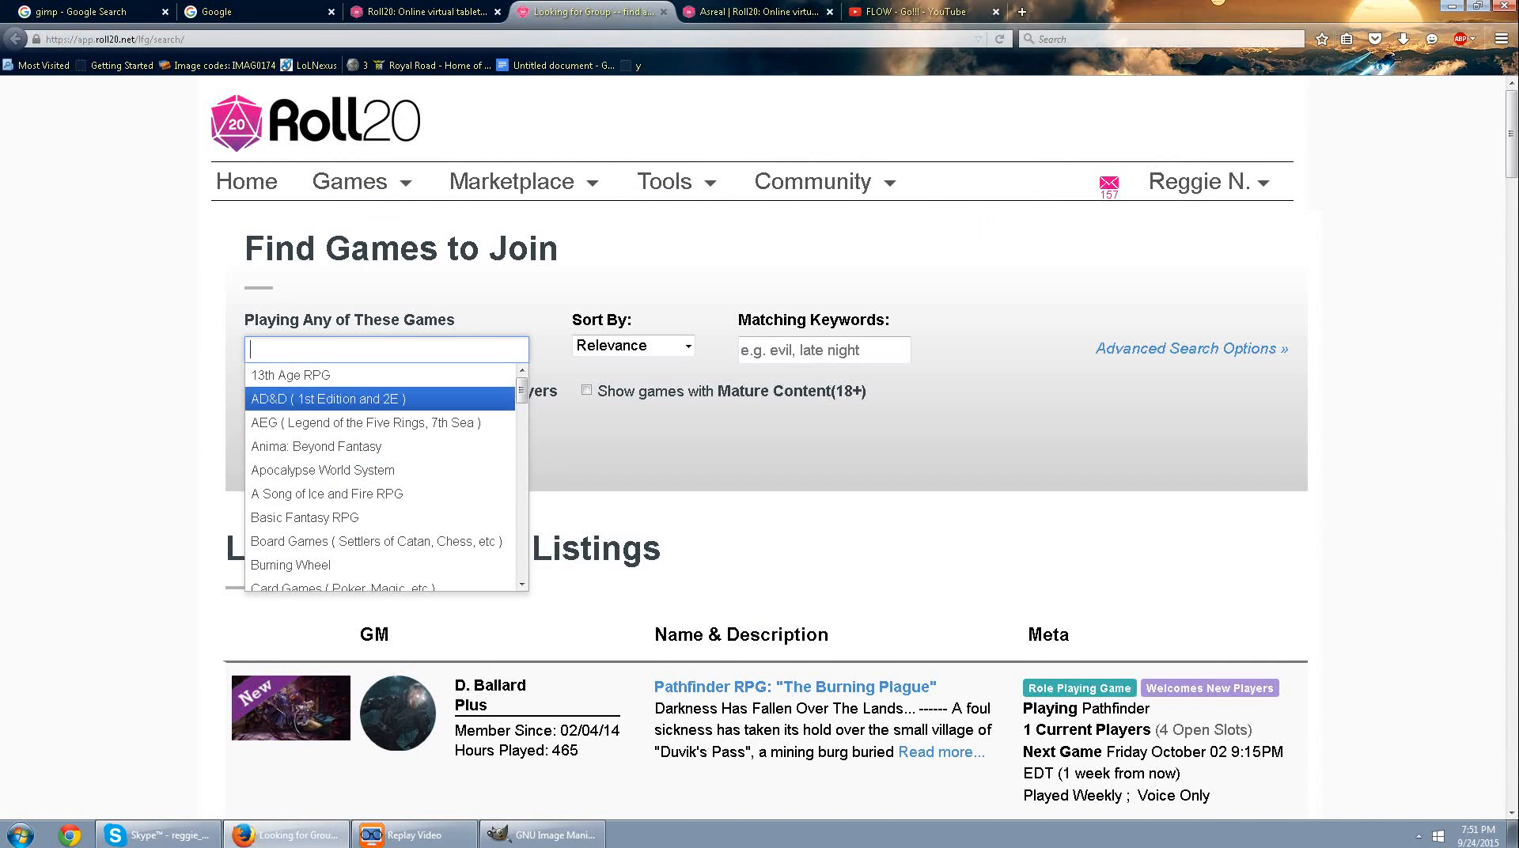
scroll(380, 407, down, 15)
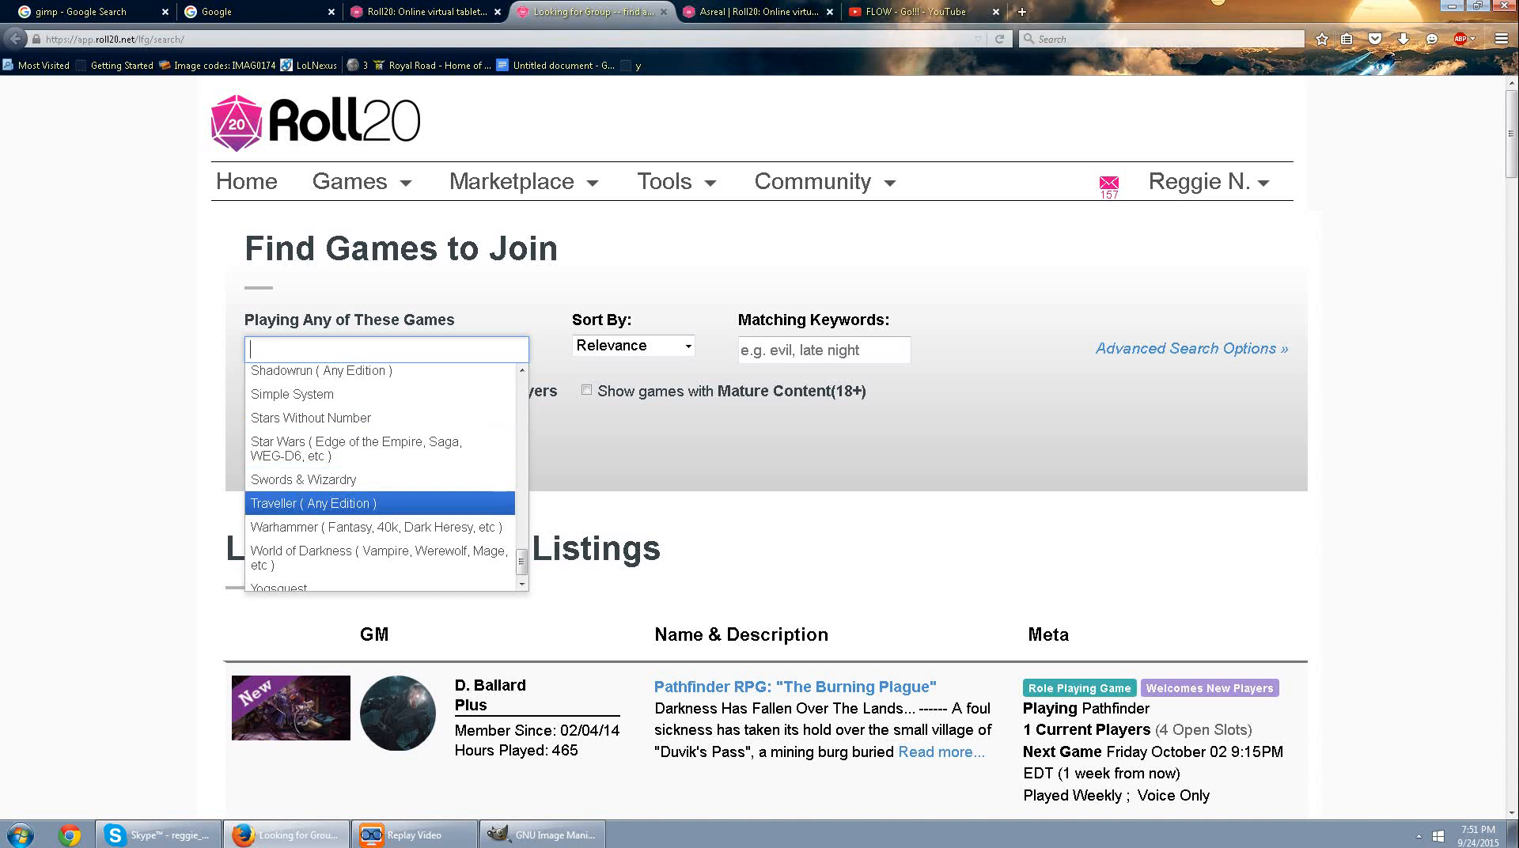
scroll(380, 479, up, 12)
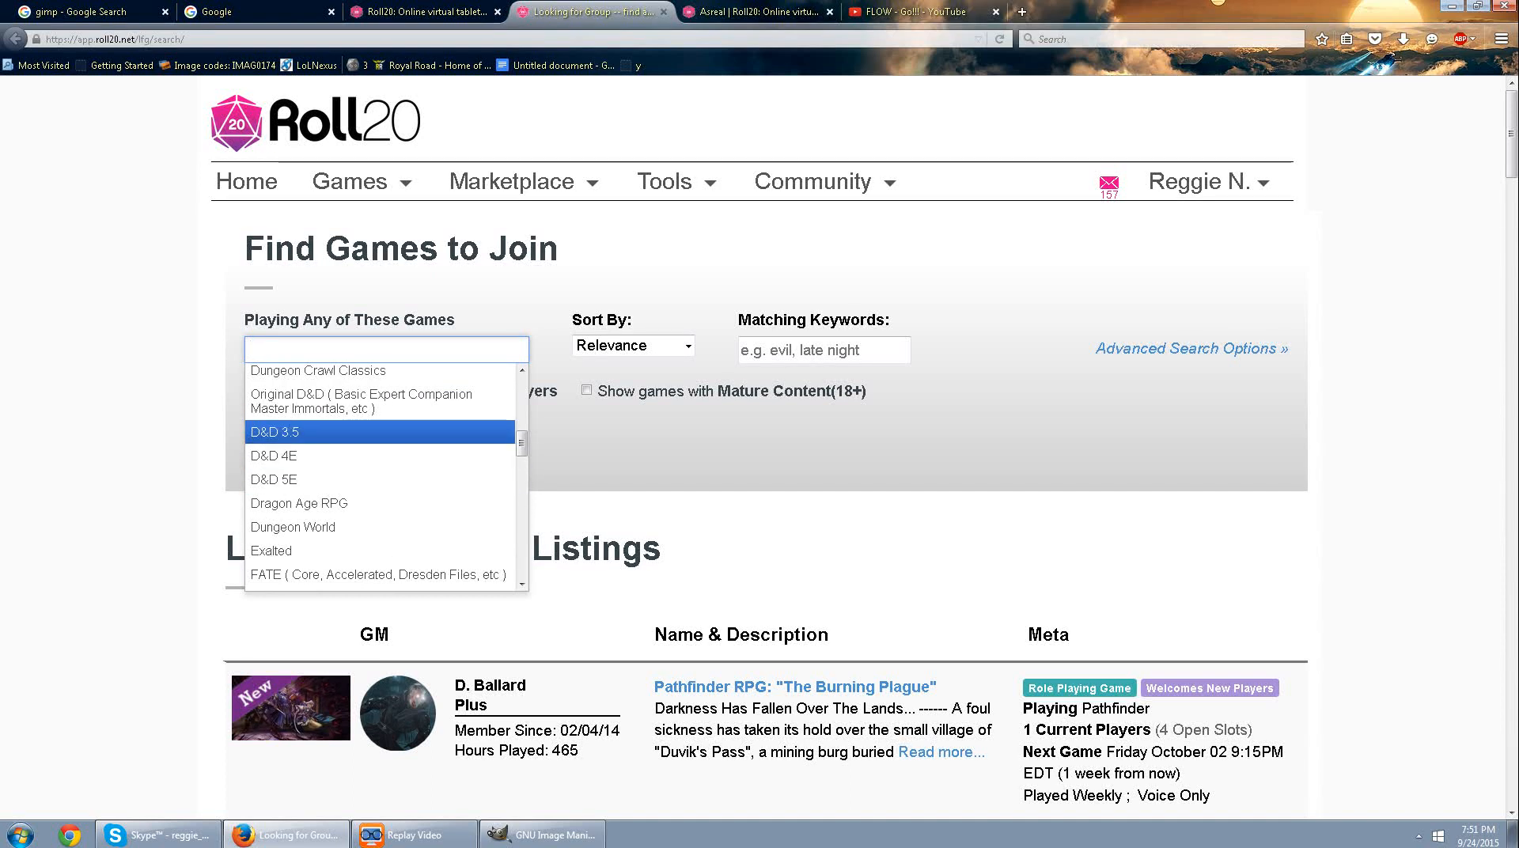
click(757, 12)
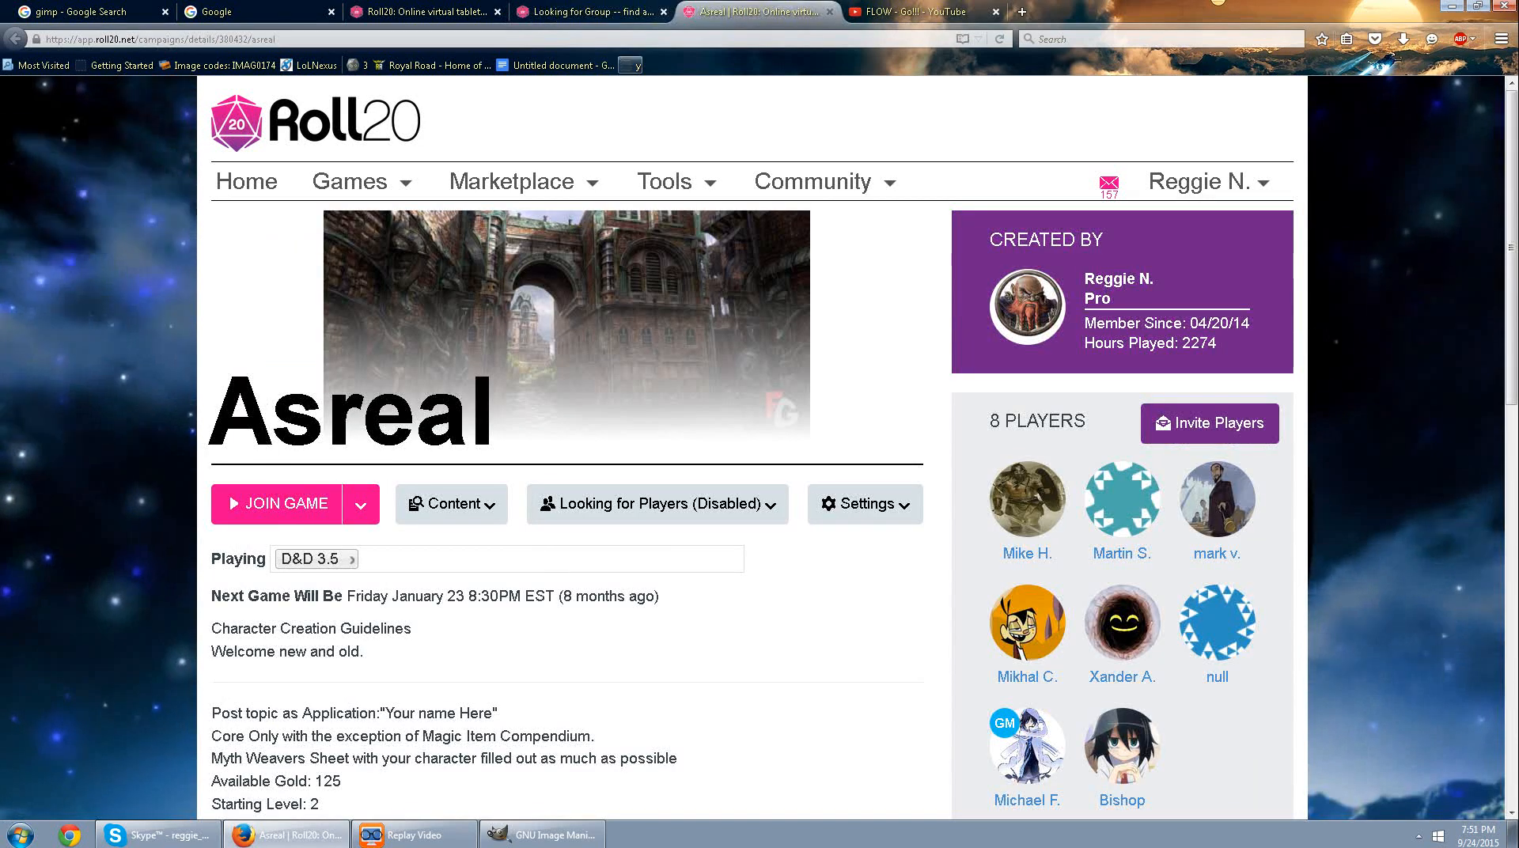
click(585, 12)
click(424, 12)
click(586, 12)
click(758, 12)
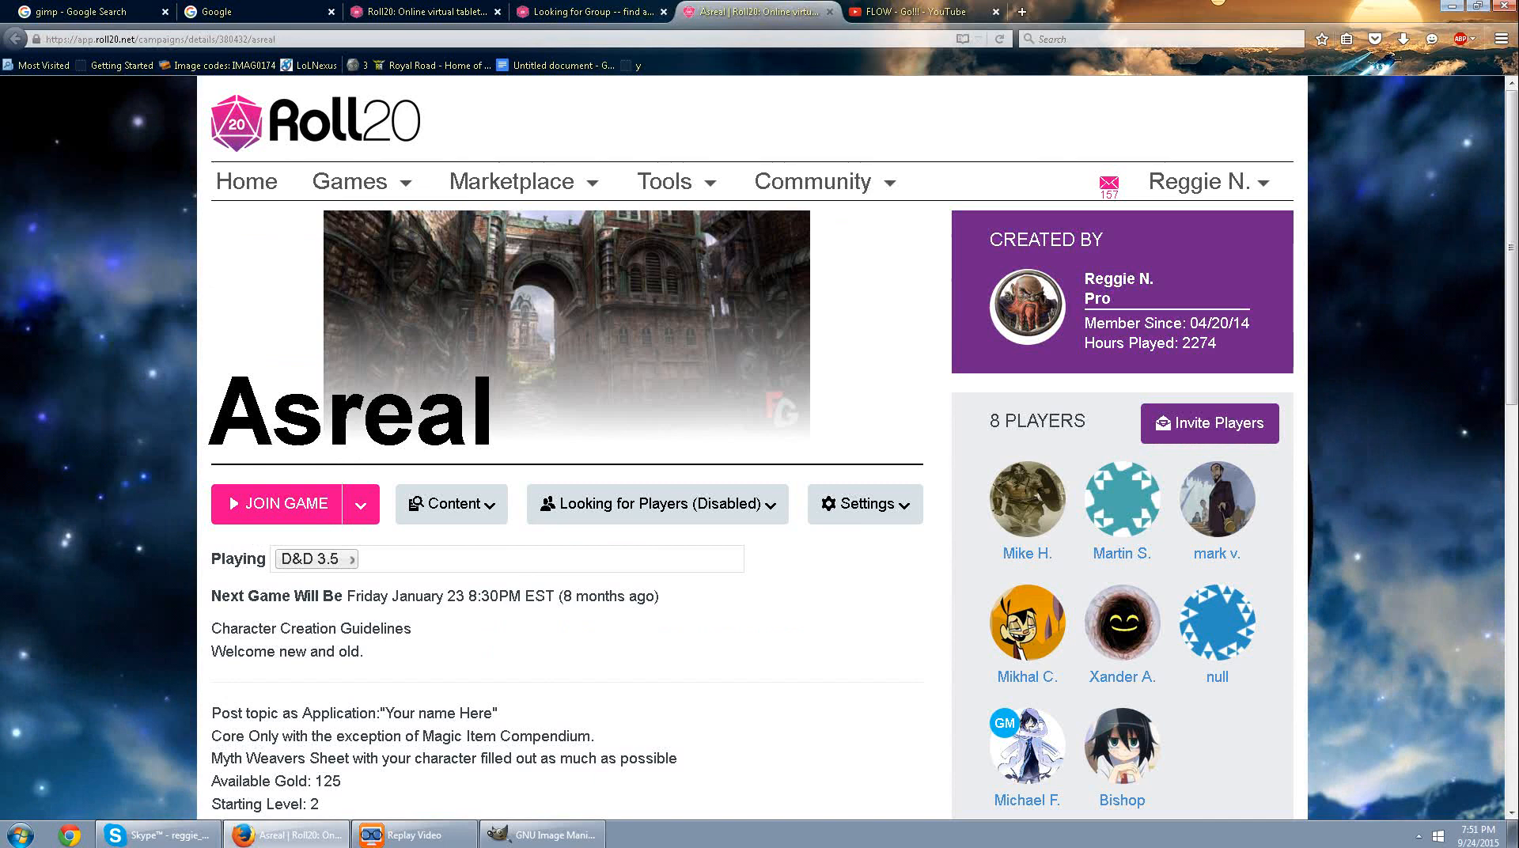
scroll(566, 444, down, 4)
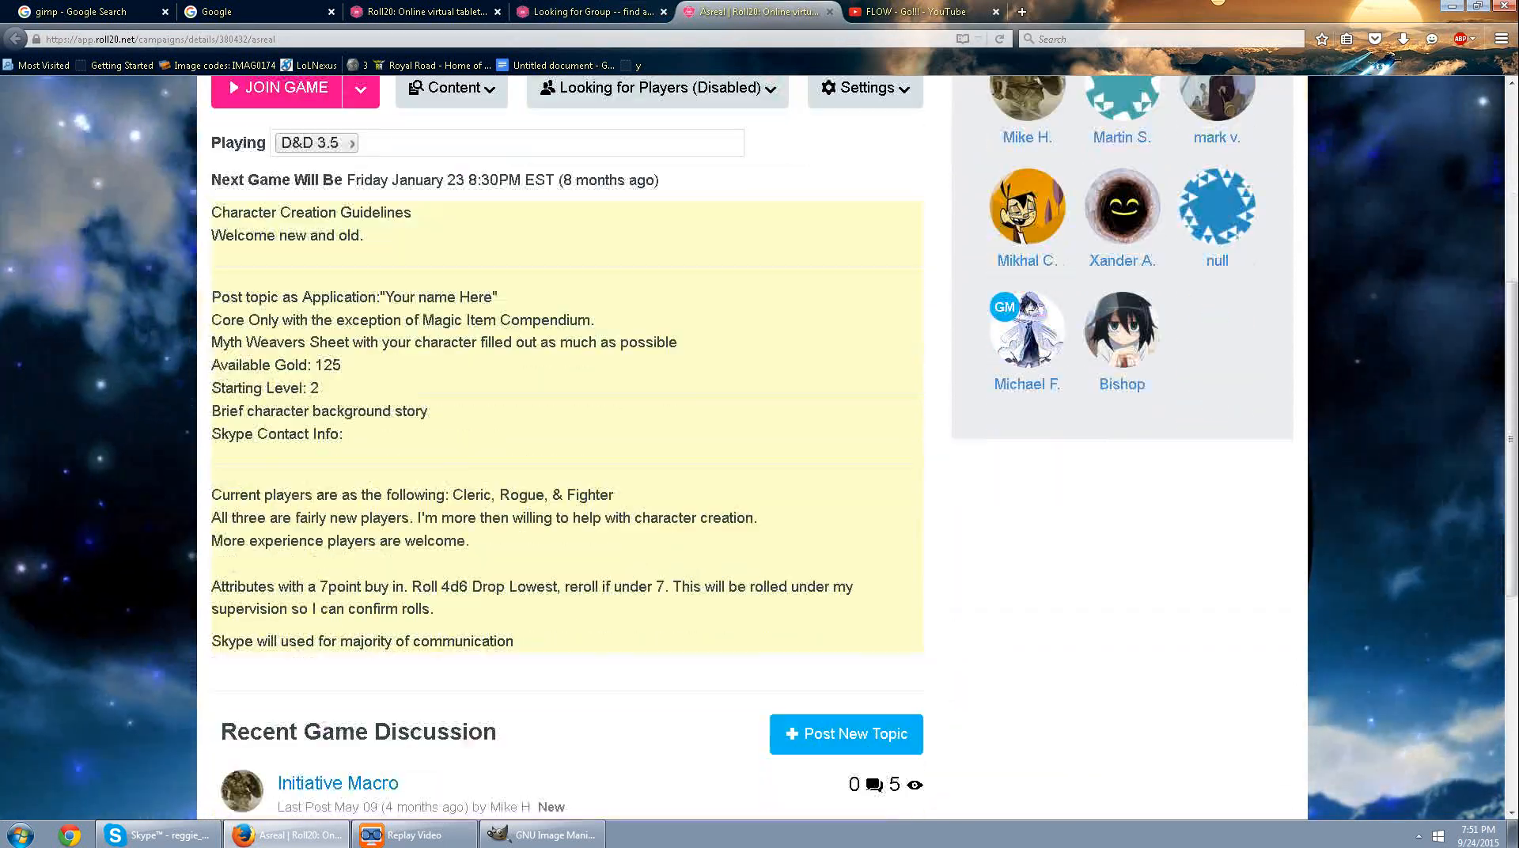
scroll(285, 503, up, 4)
Launch the Asreal game and show its journal entries beside the tabletop.
click(285, 503)
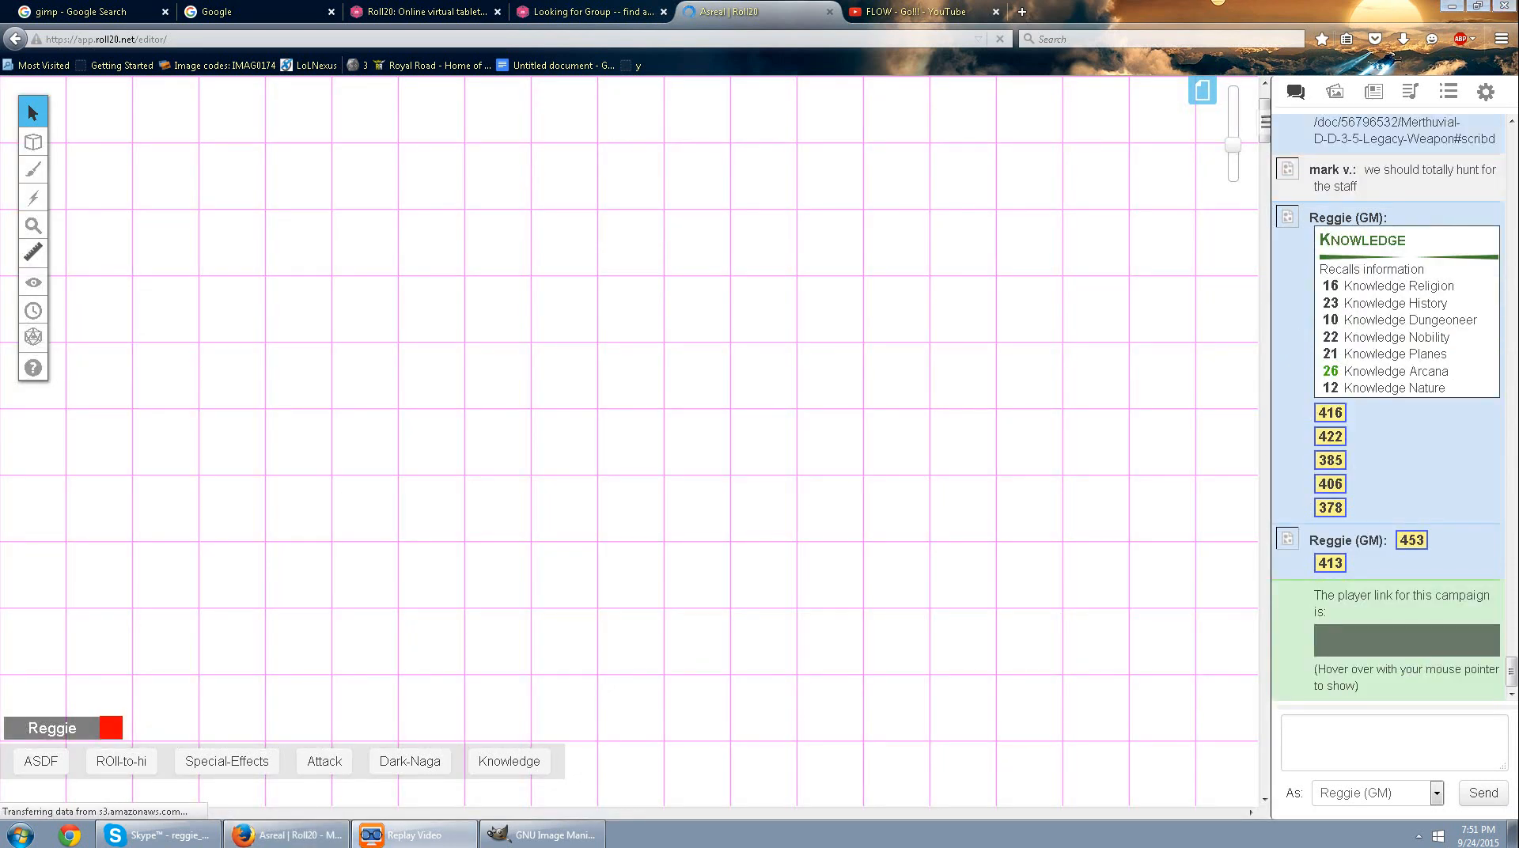
click(1335, 92)
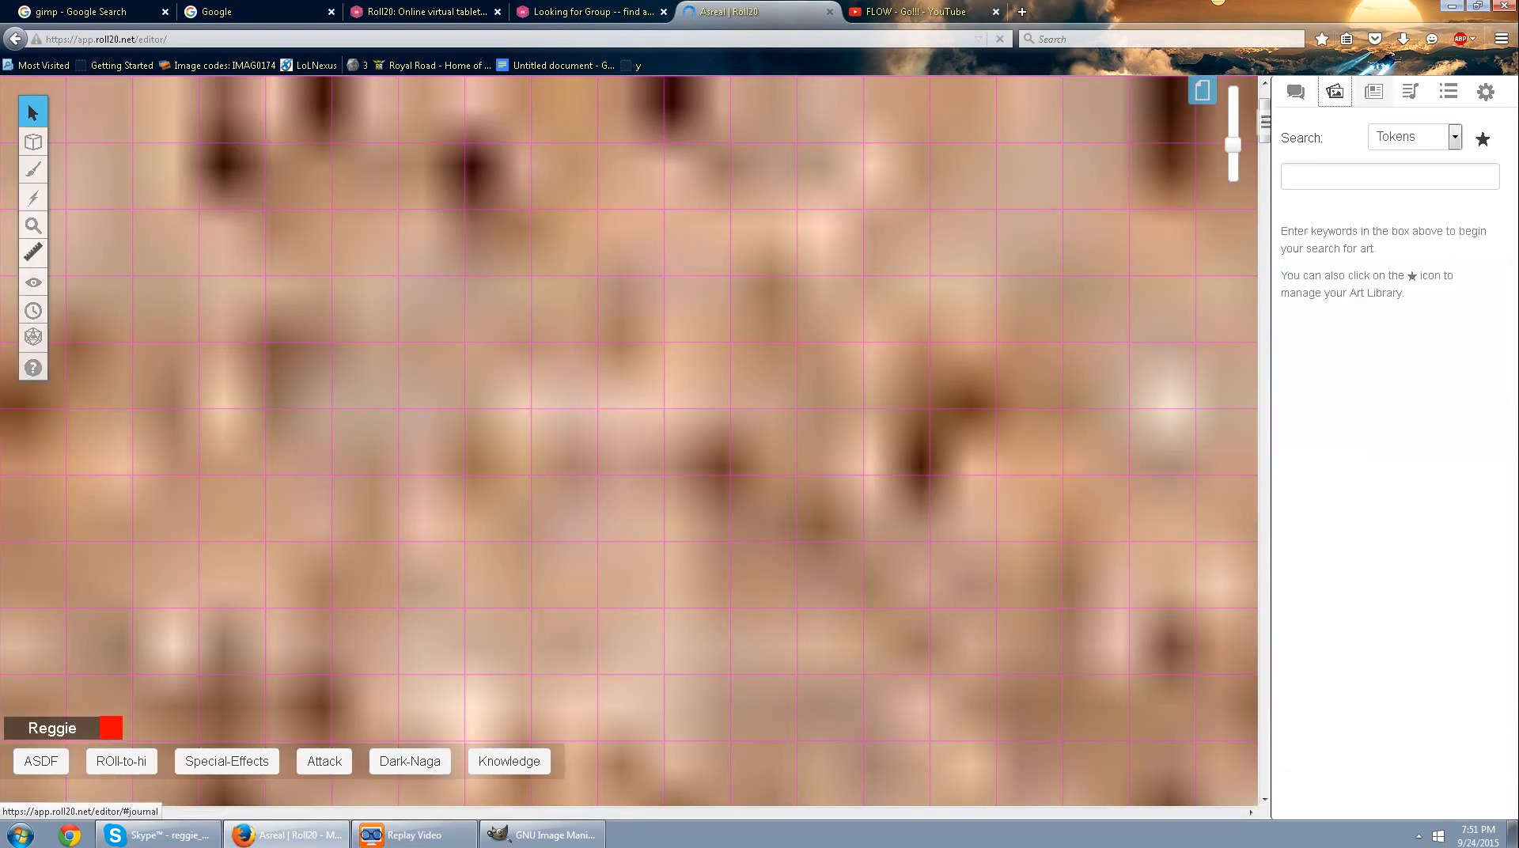
click(1374, 91)
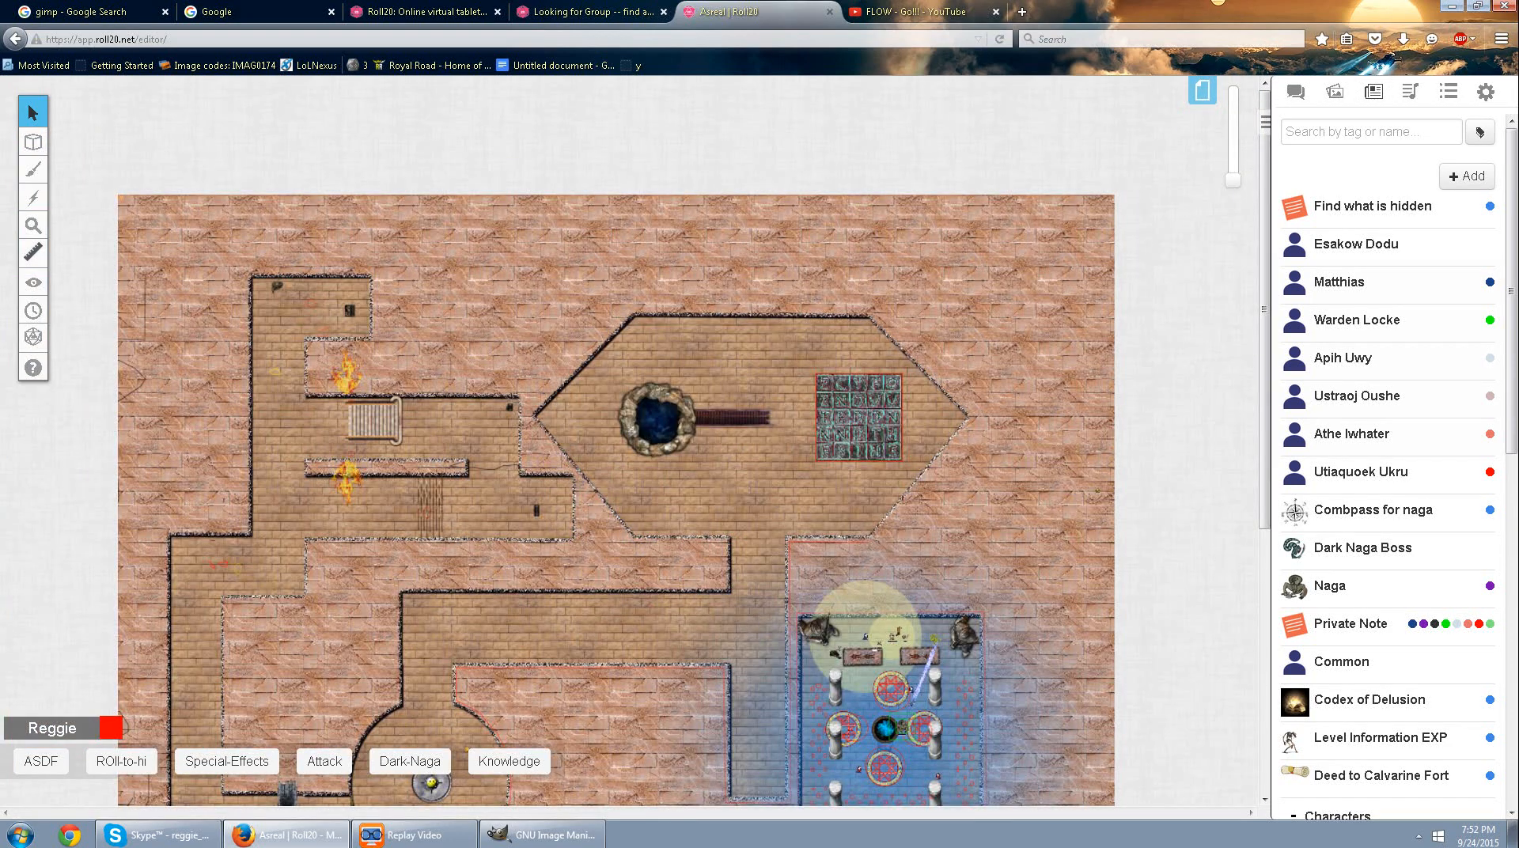
Open the settings of the last untitled page in the game's page list.
scroll(618, 443, down, 5)
drag(1233, 181, 1233, 122)
drag(1147, 103, 207, 795)
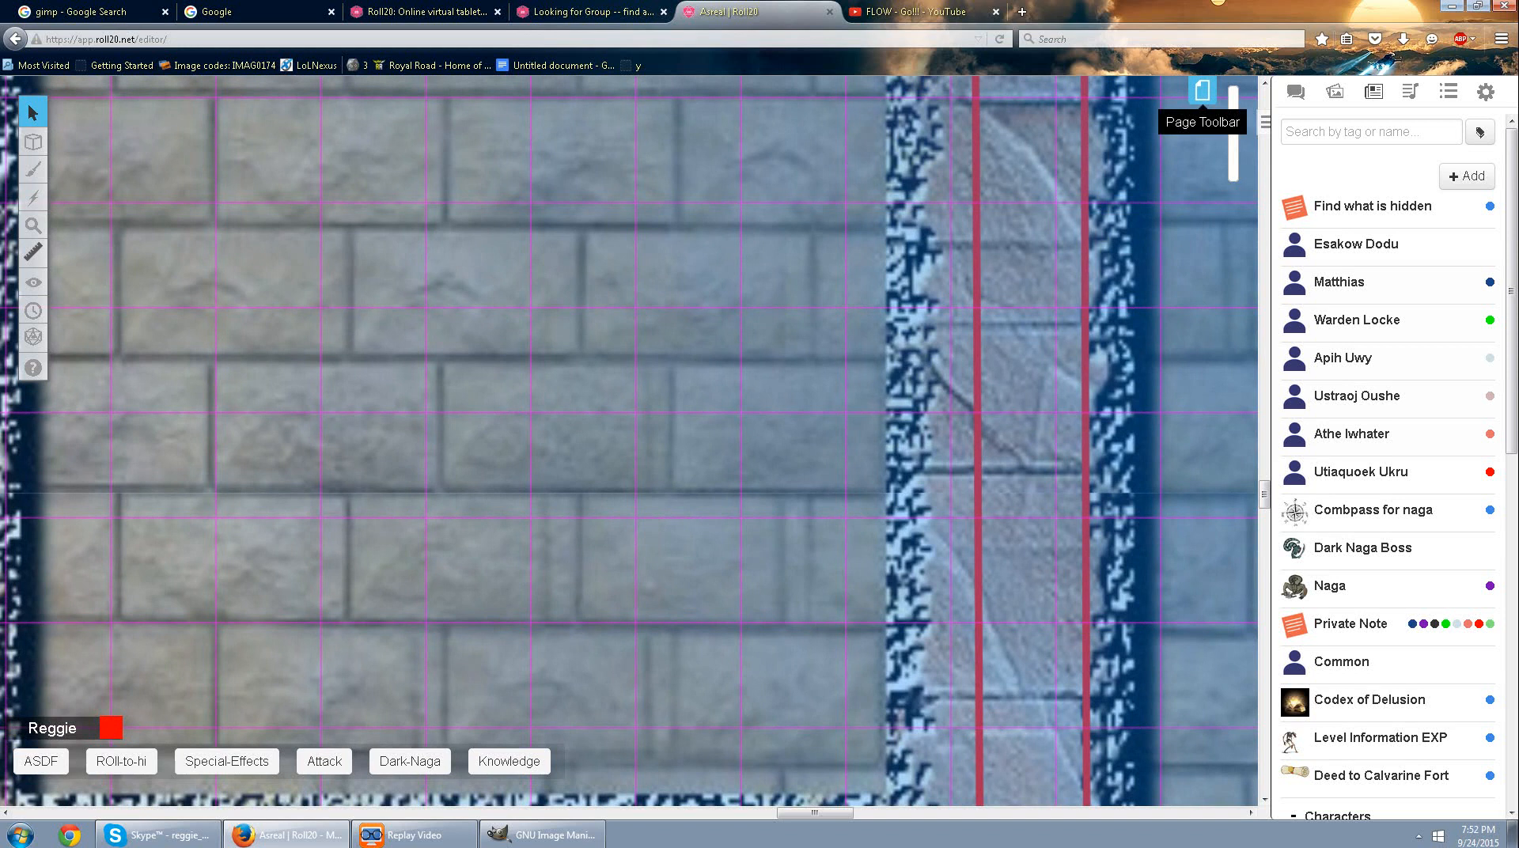
click(1203, 90)
scroll(760, 134, right, 5)
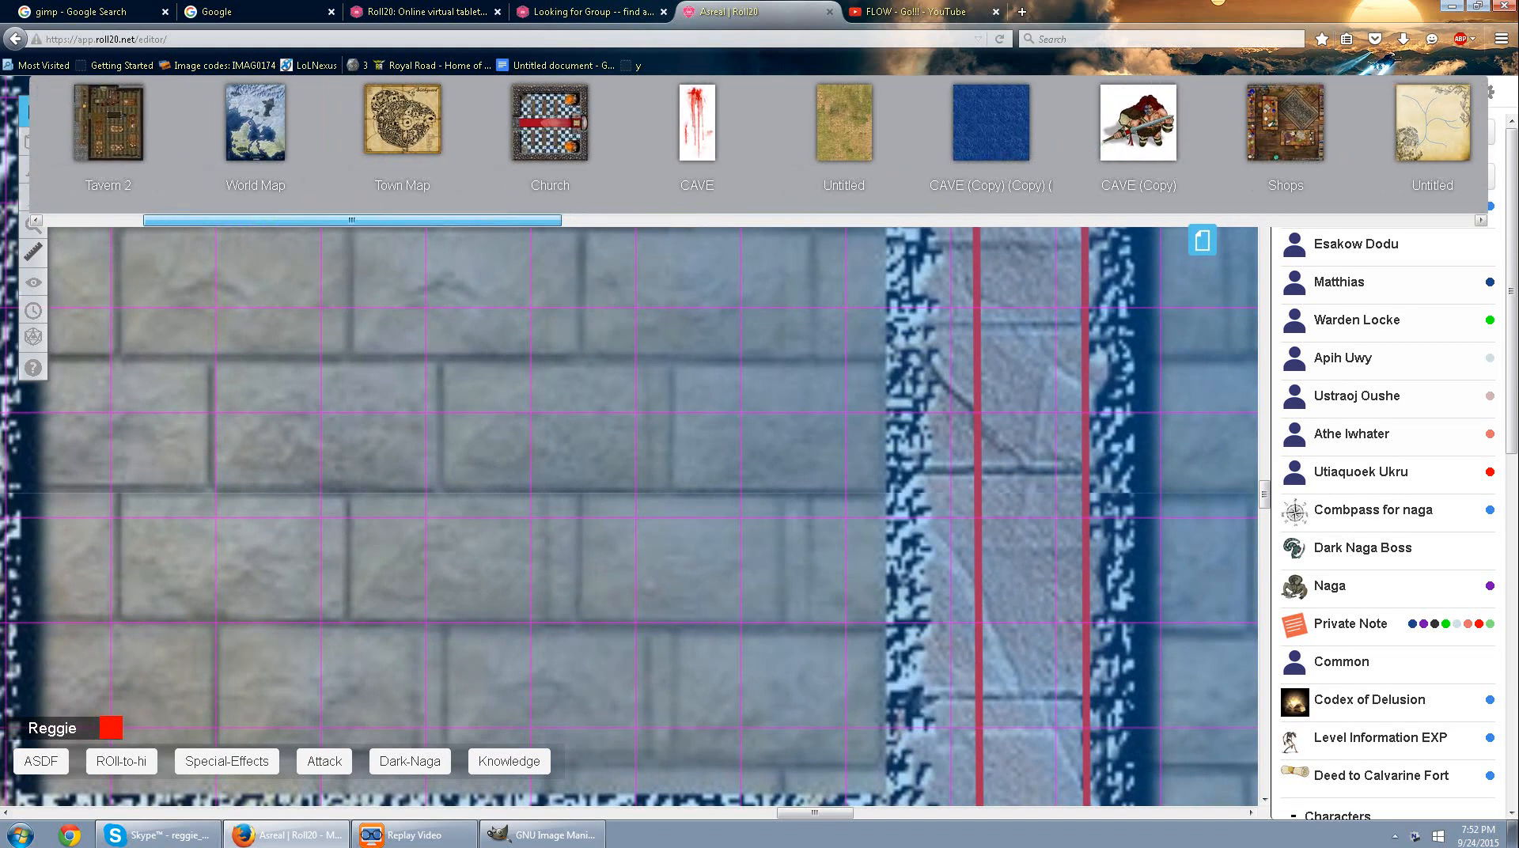
drag(352, 220, 252, 221)
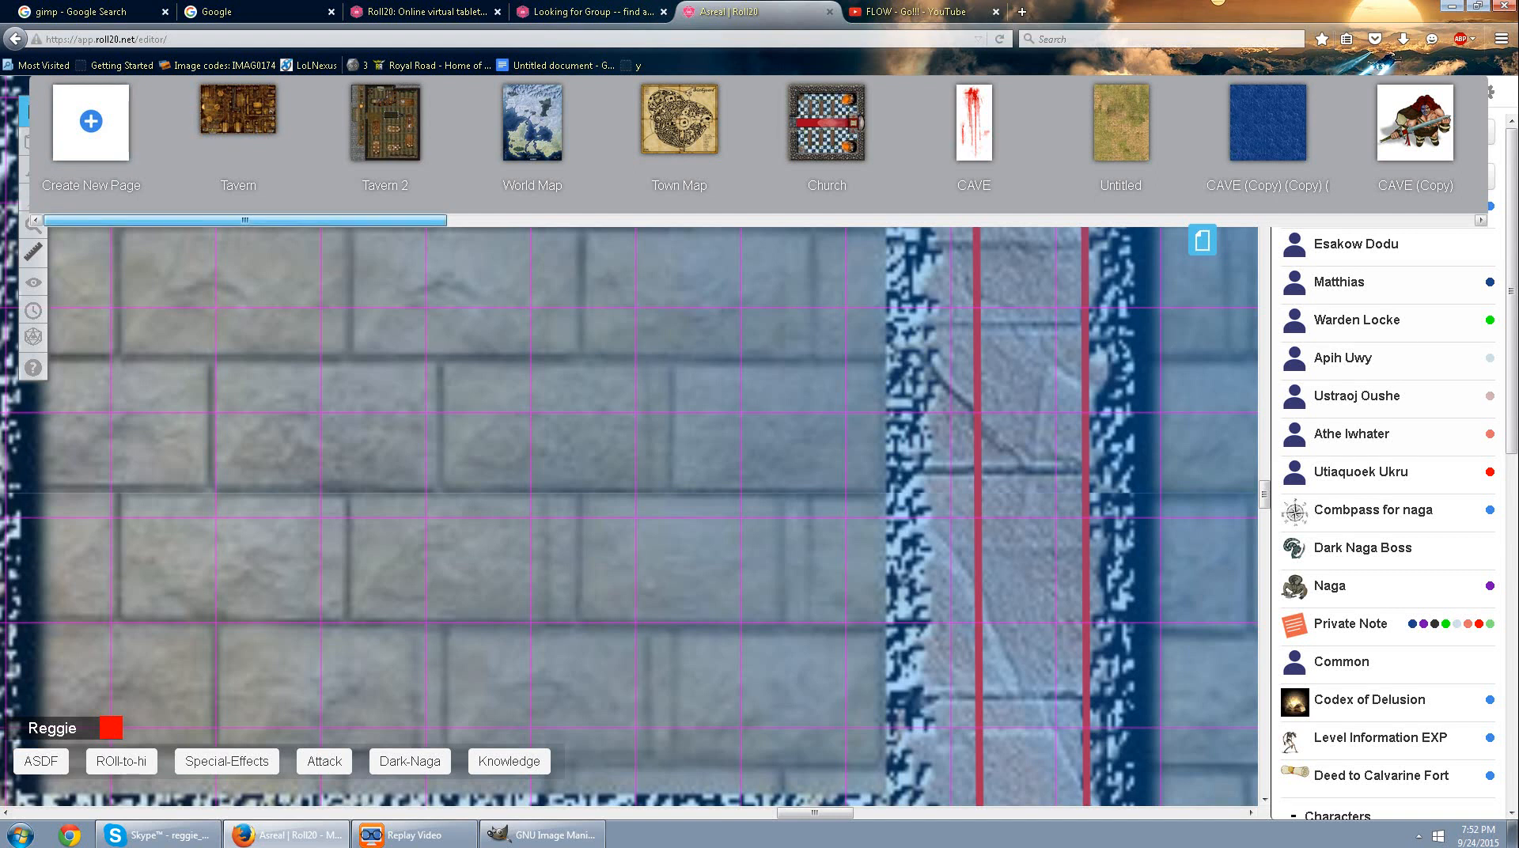
drag(244, 221, 1271, 221)
mouse_move(1345, 94)
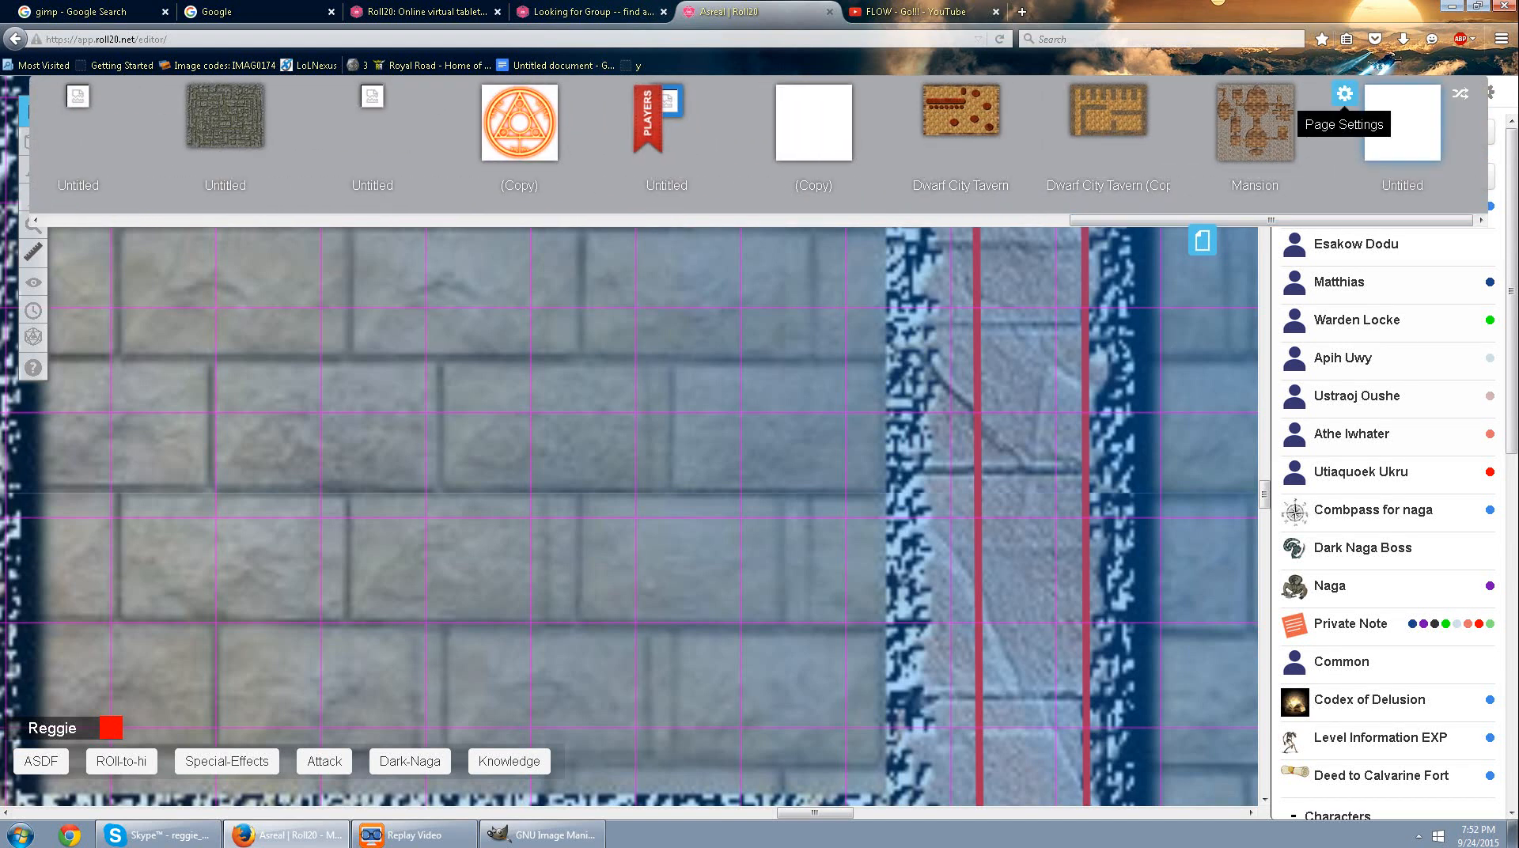
click(1345, 95)
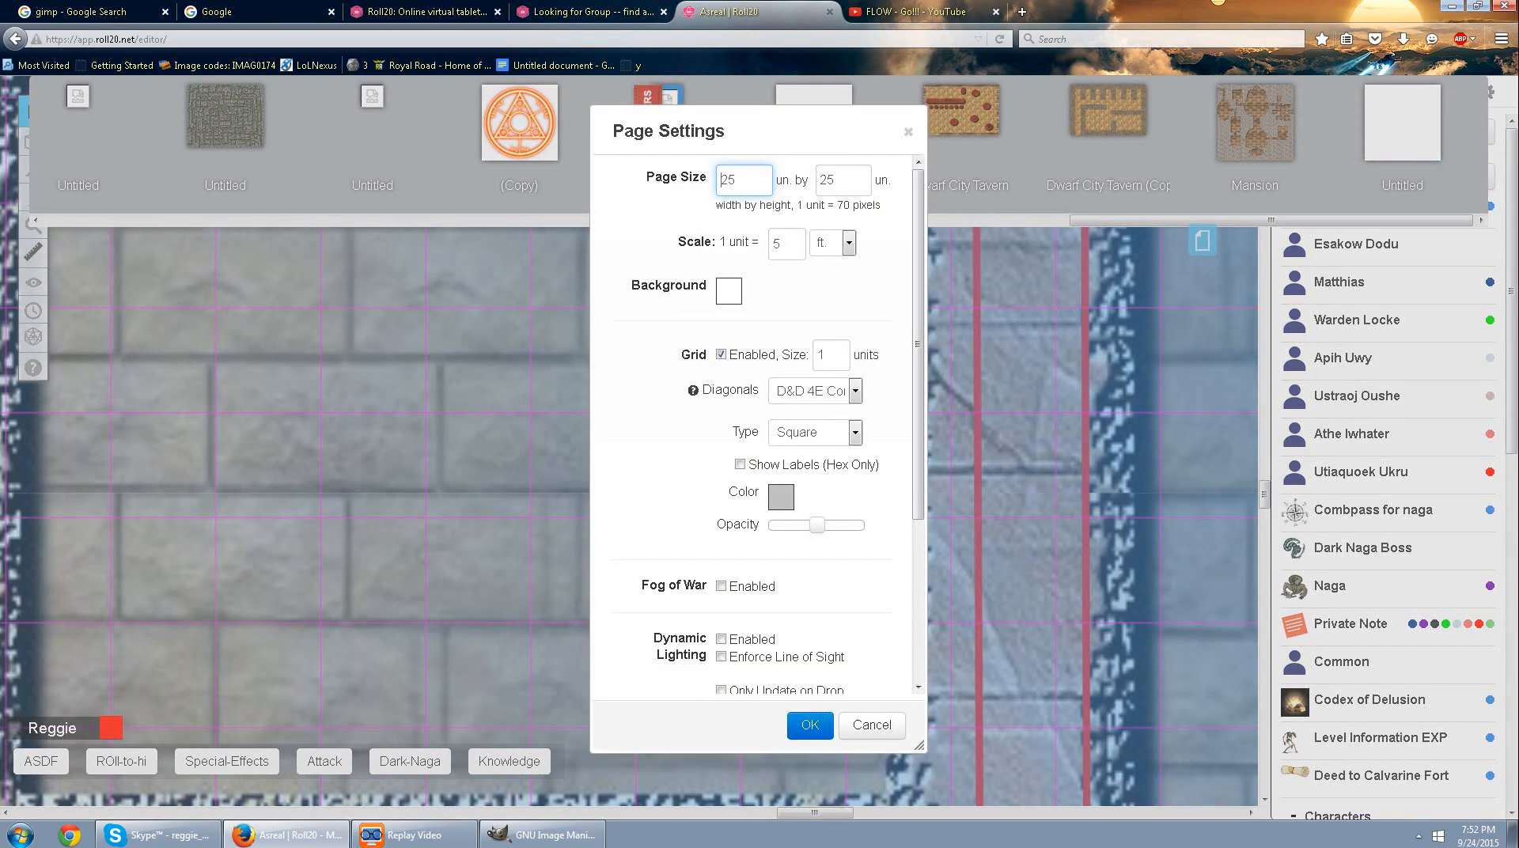
Set the page's grid color to red and its diagonals to Pathfinder/3.5E Compatible, and apply the settings.
key(ctrl+a)
key(Tab)
key(End)
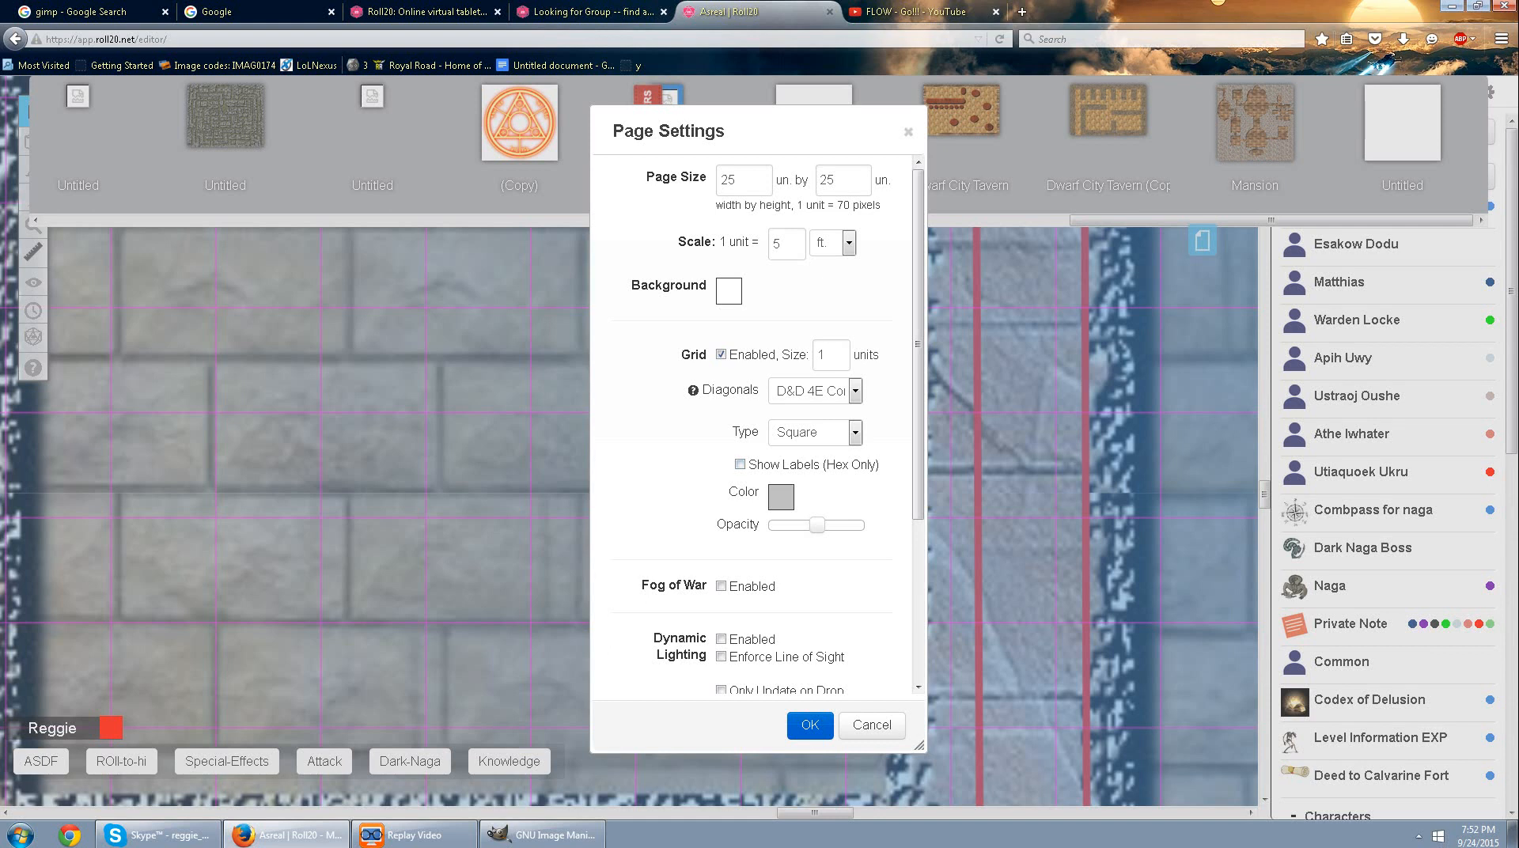
click(781, 497)
click(719, 538)
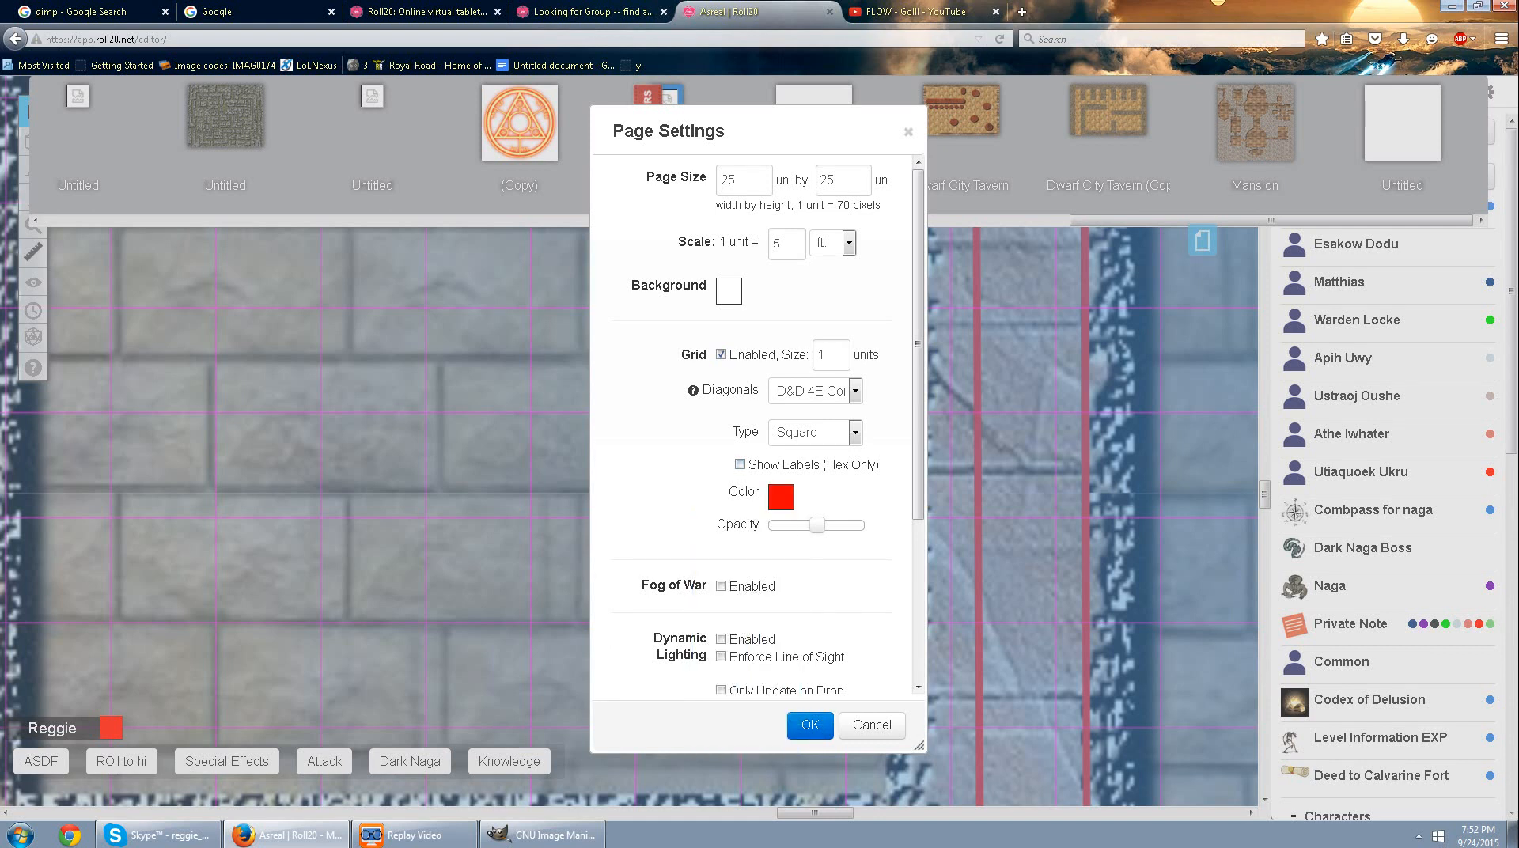
click(855, 391)
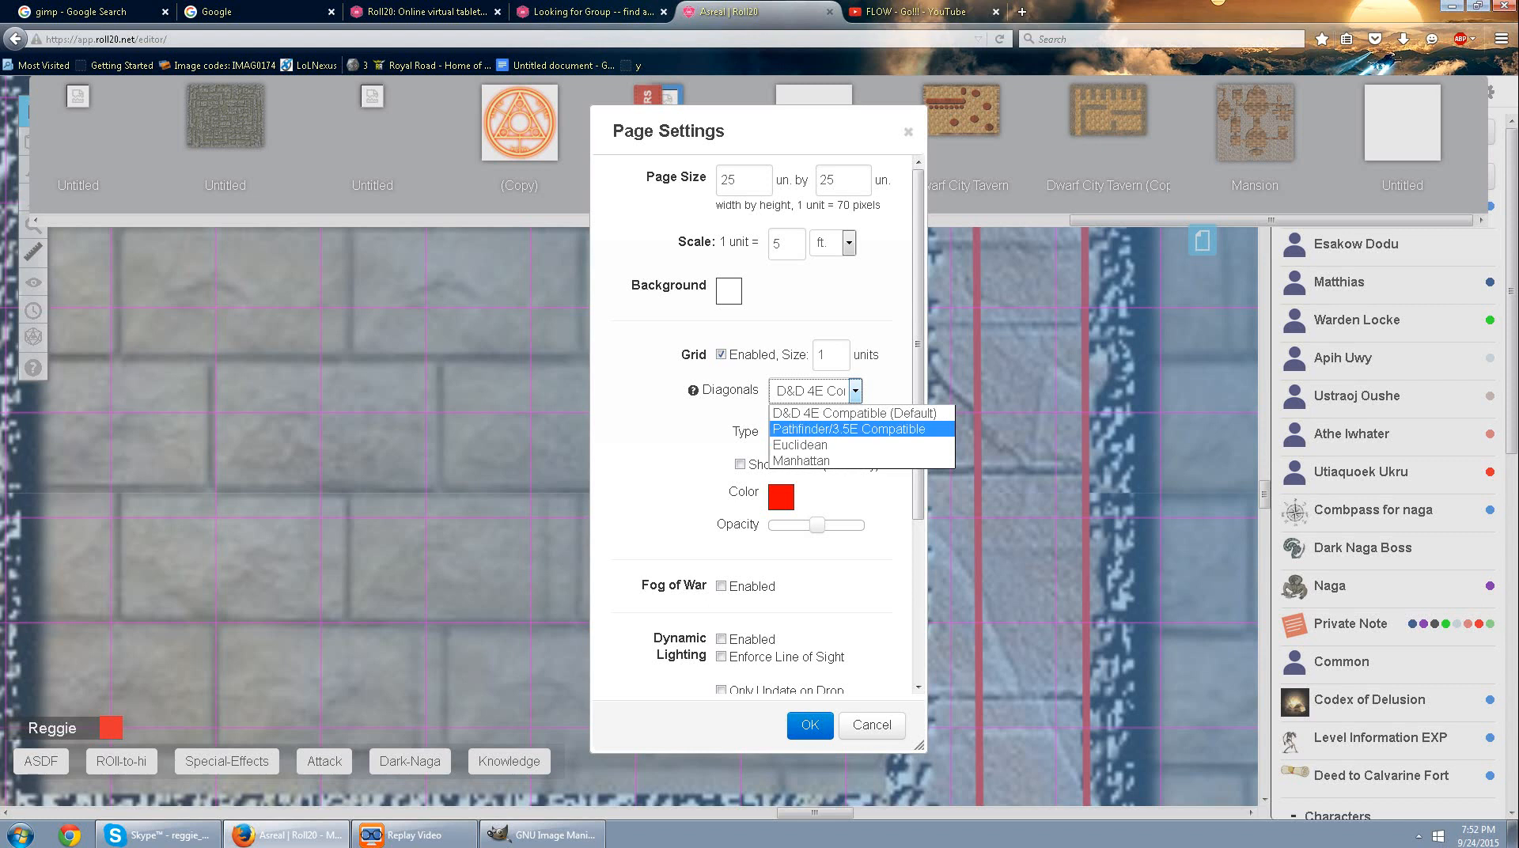
click(847, 429)
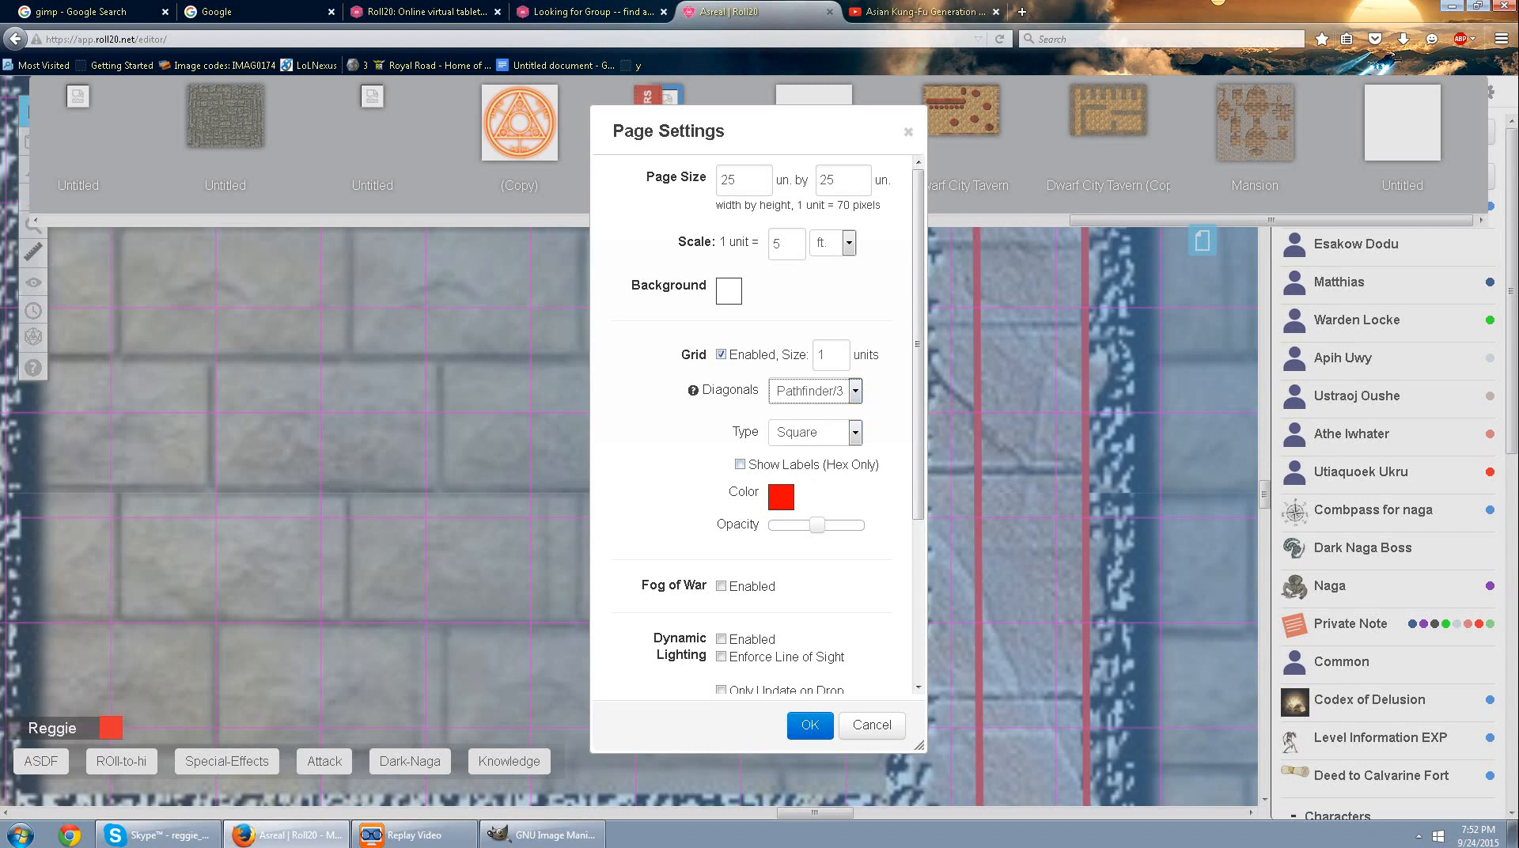
click(809, 724)
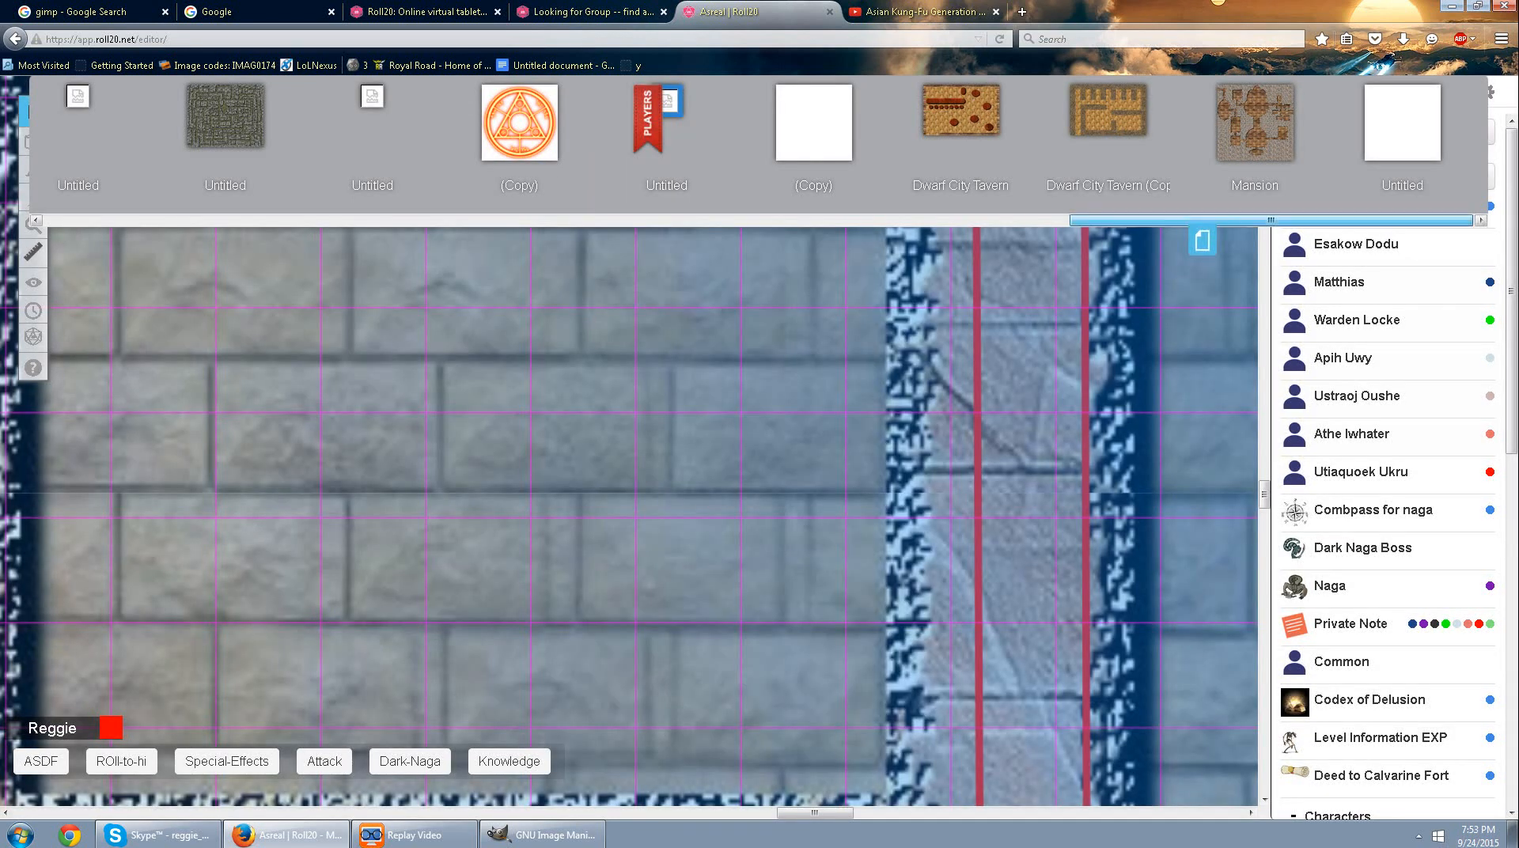
Switch the tabletop to the last untitled page and inspect its whole grid.
click(1397, 130)
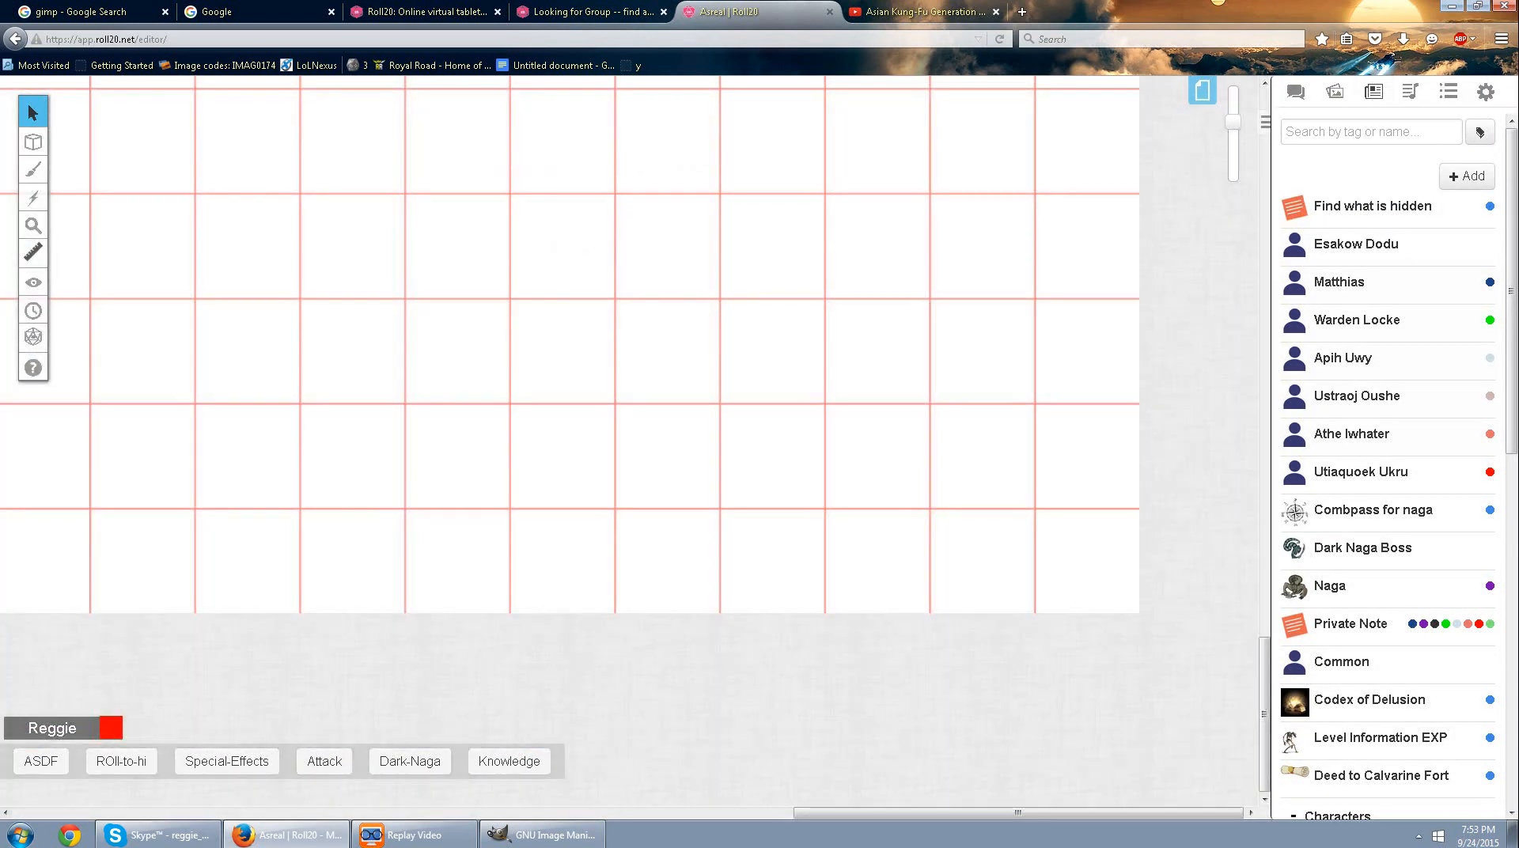
drag(1233, 122, 1233, 165)
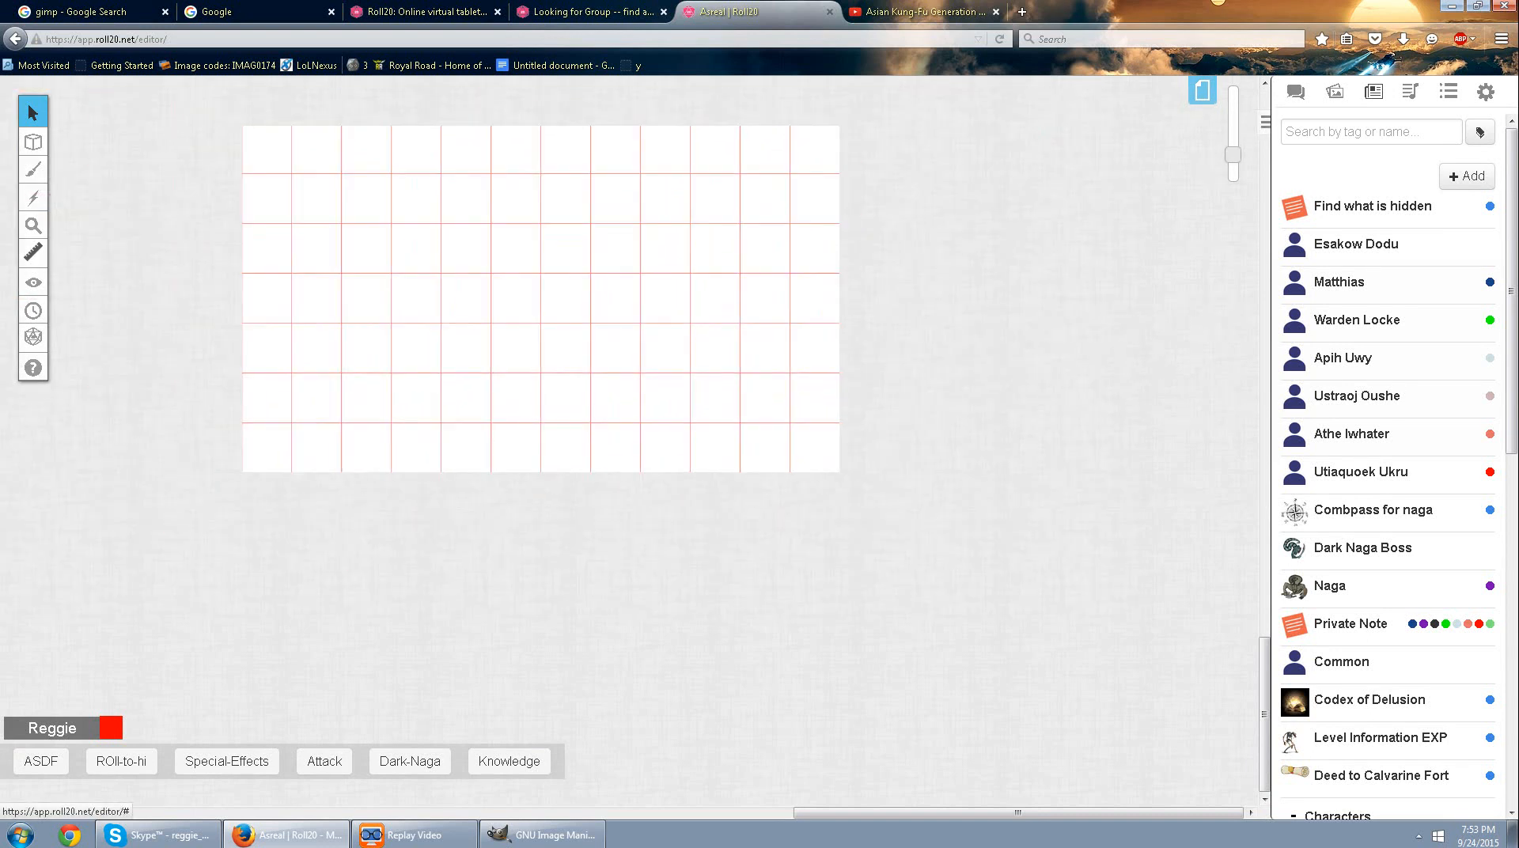
scroll(630, 441, up, 7)
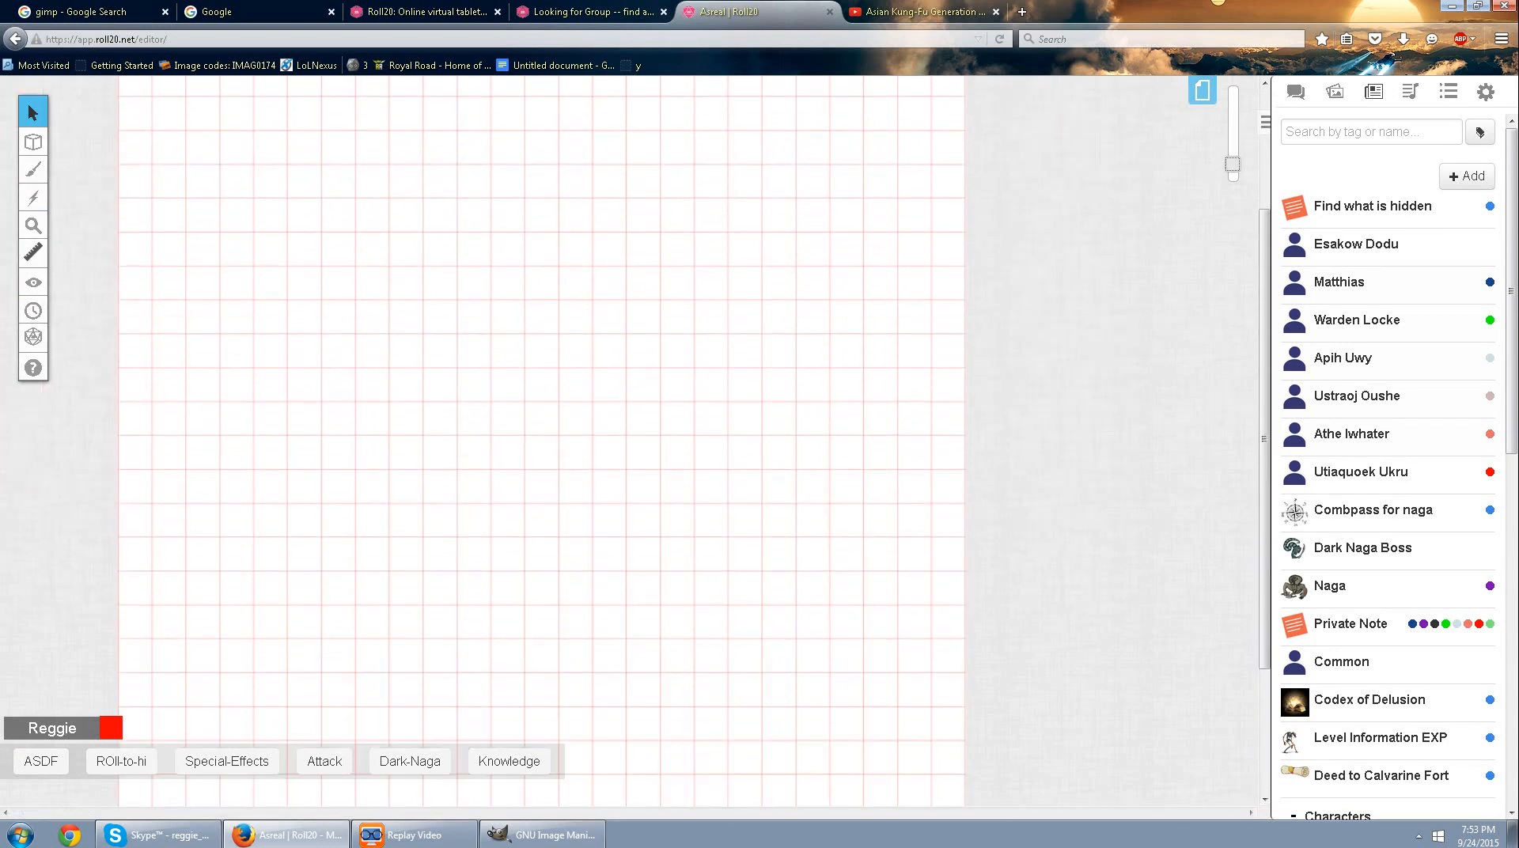
scroll(630, 441, down, 5)
Rename the currently open untitled page as Mansion.
click(1203, 91)
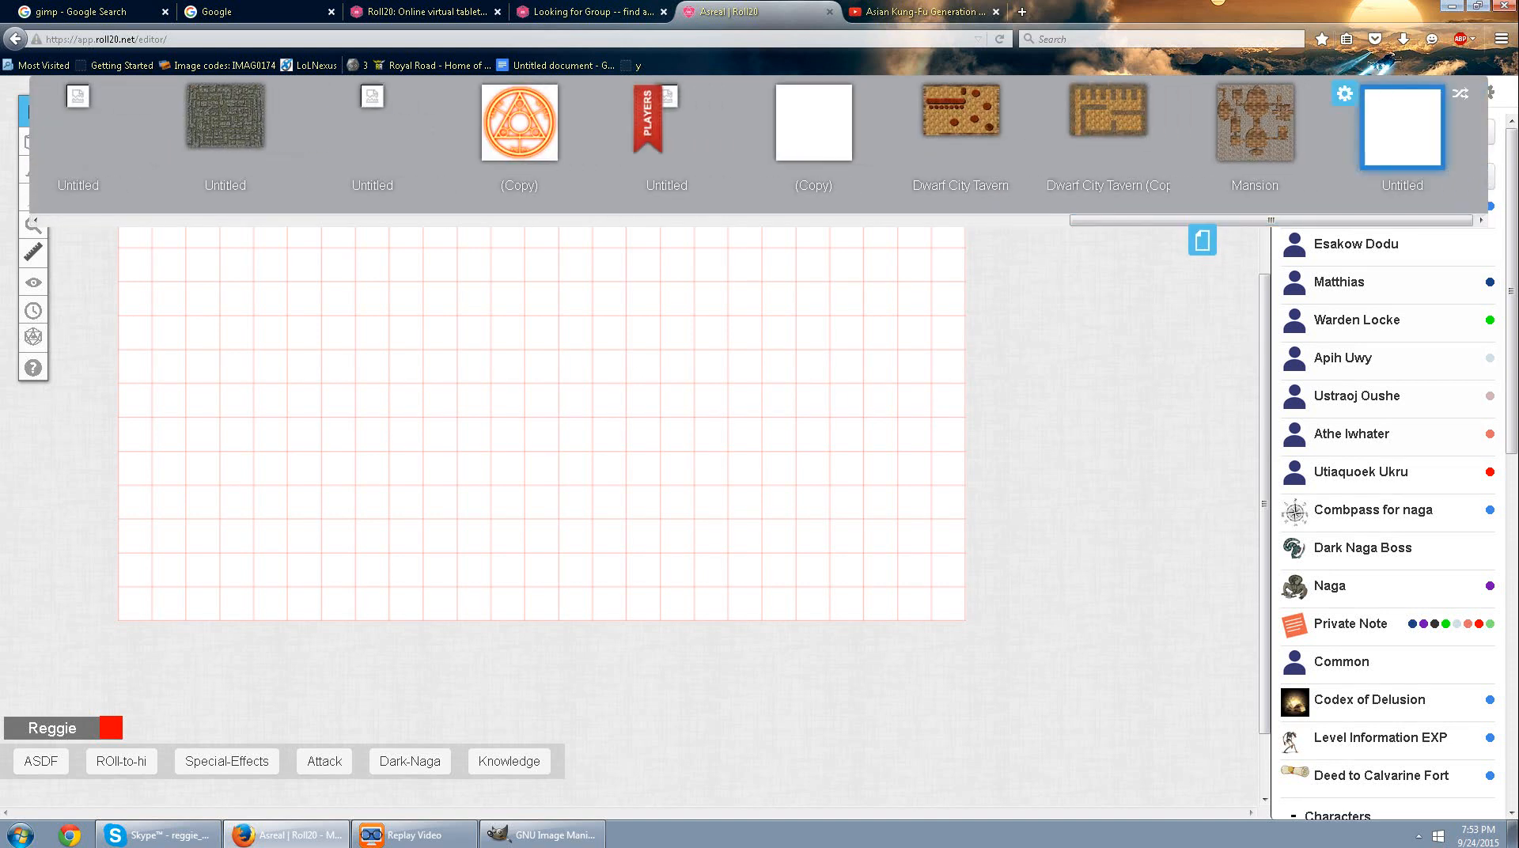
click(1403, 186)
drag(1401, 187, 1339, 187)
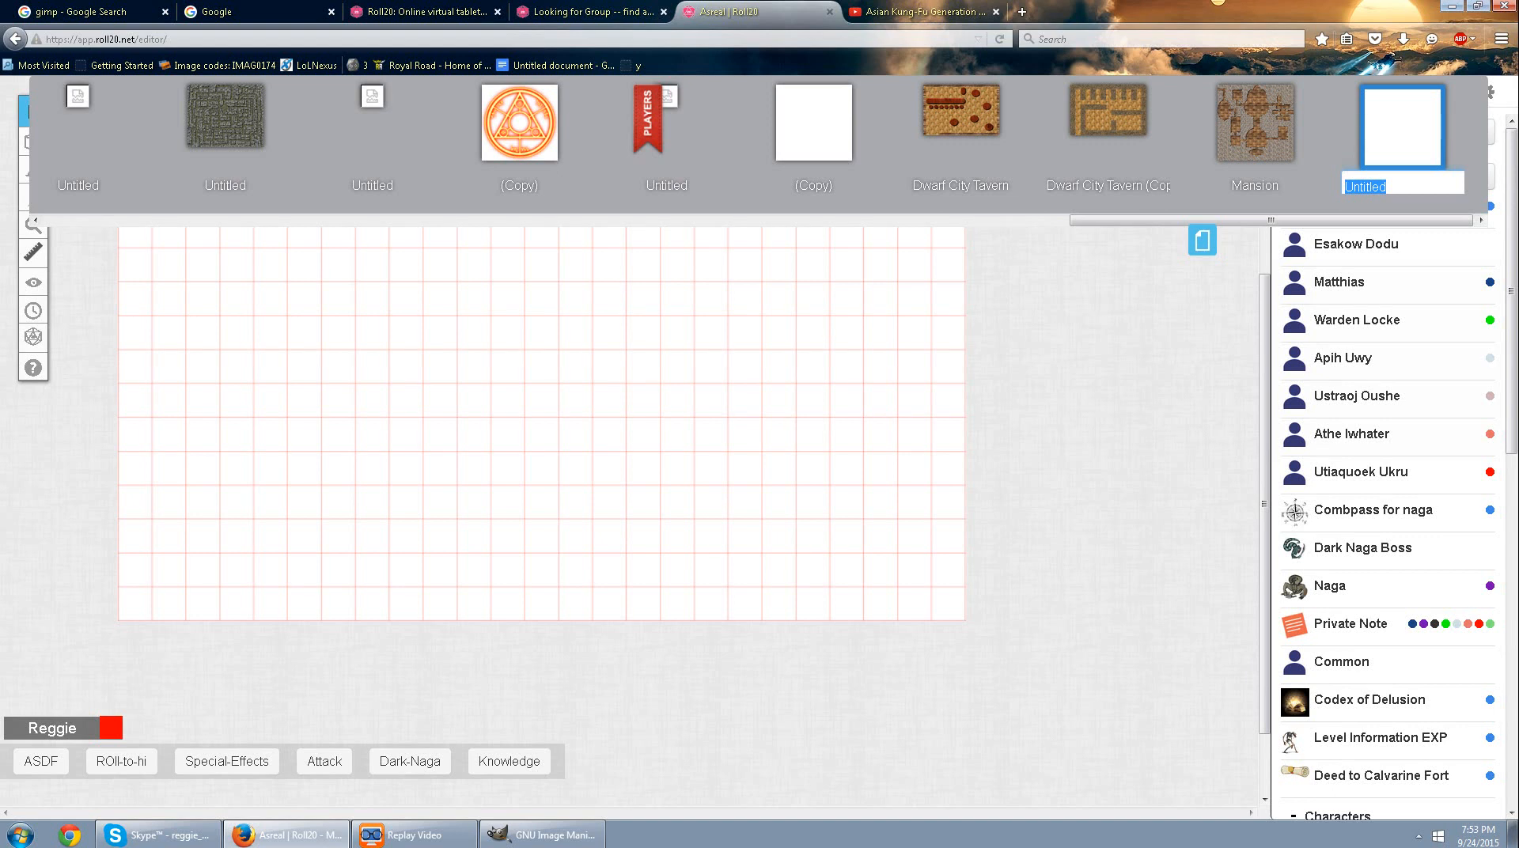
text(M)
key(BackSpace)
text(Mansion)
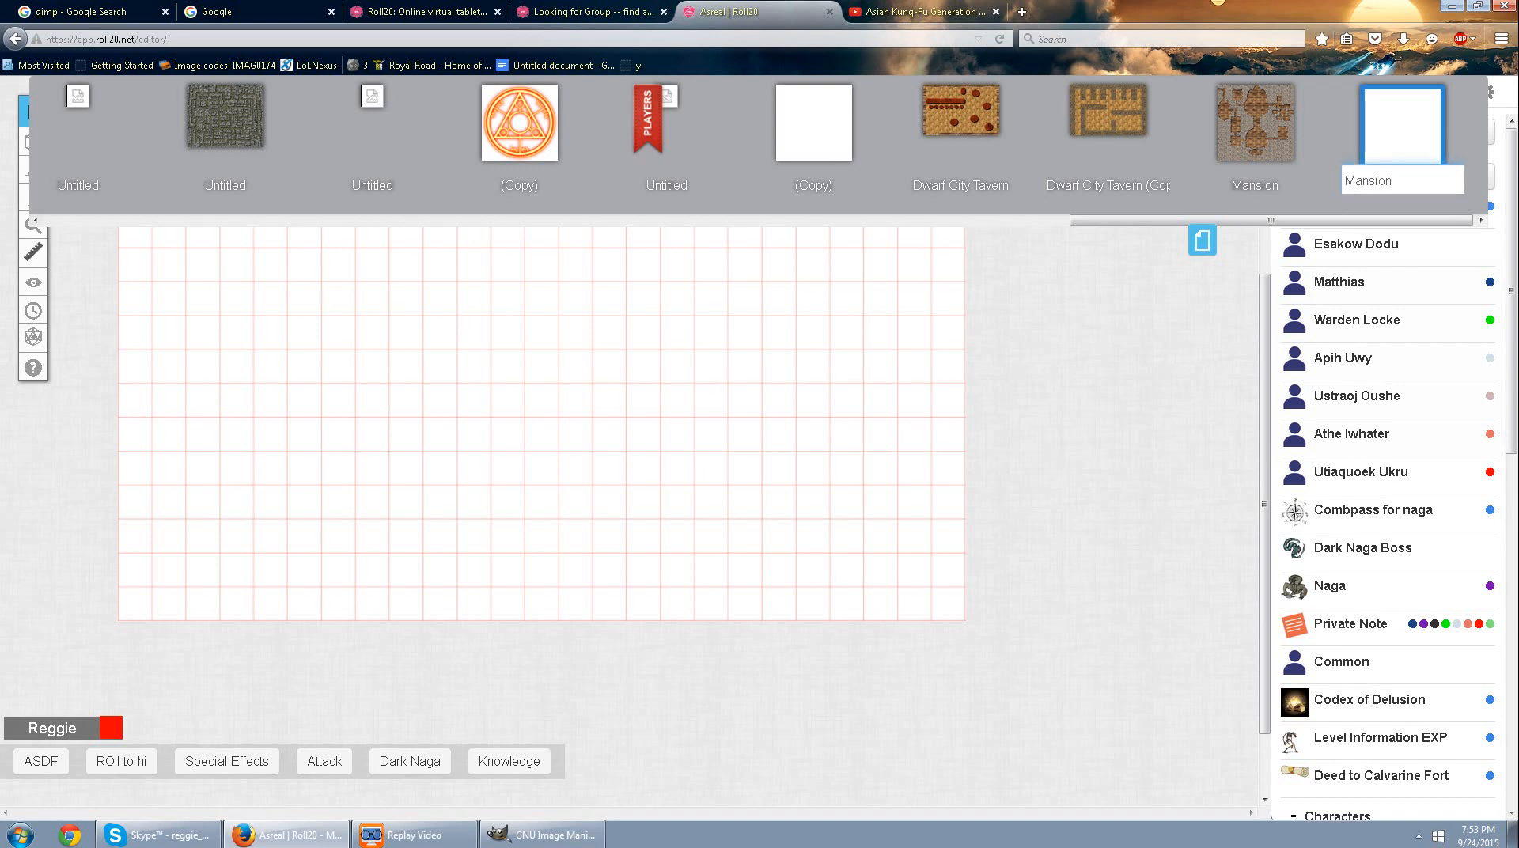
key(Return)
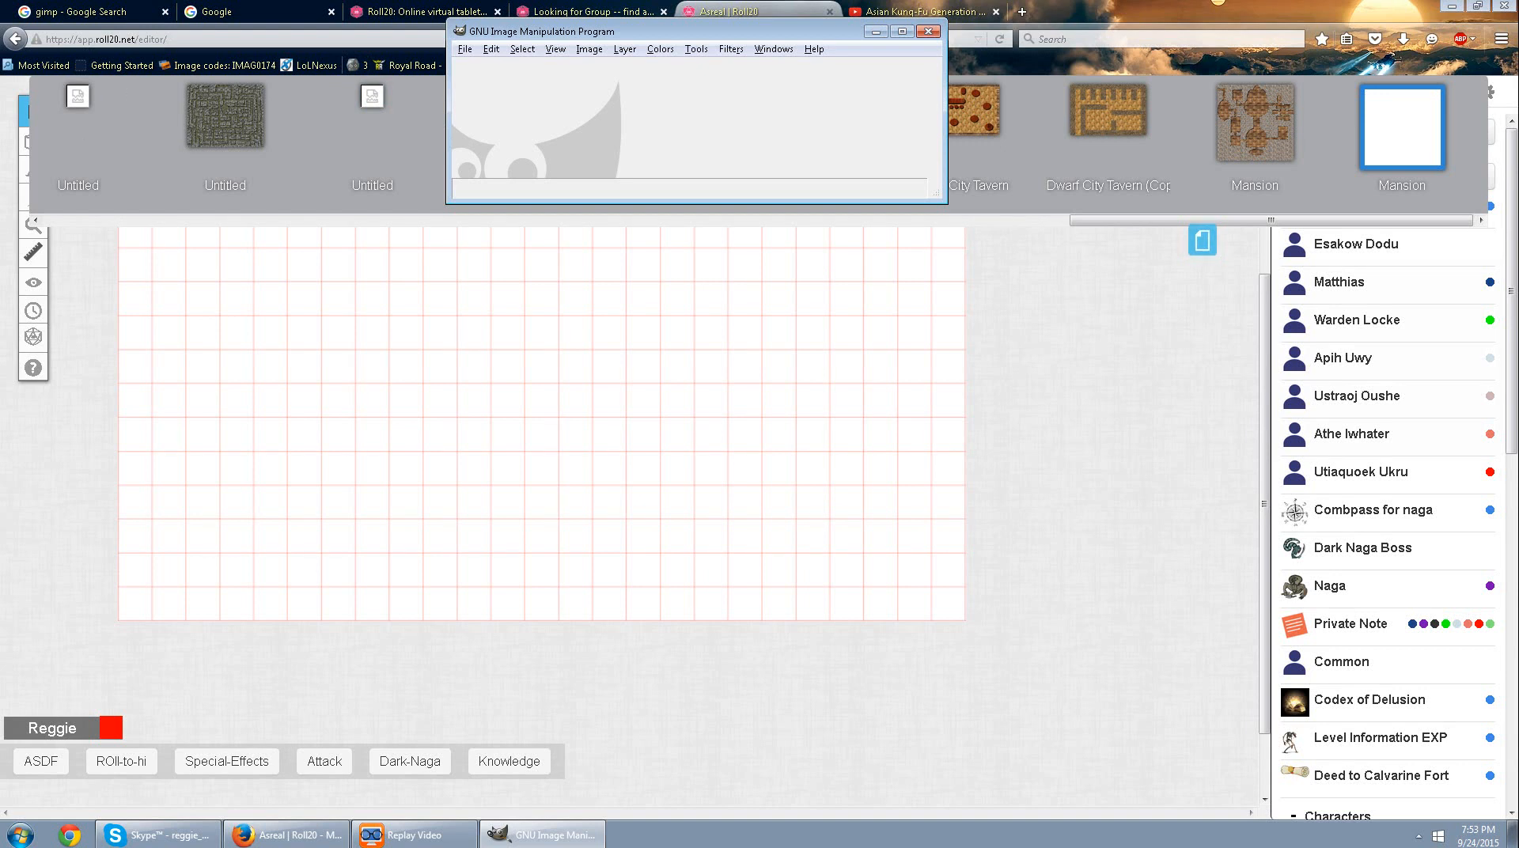
Search Google for gimp and open the downloads page on the official GIMP website.
click(88, 12)
scroll(569, 443, up, 6)
scroll(570, 443, up, 2)
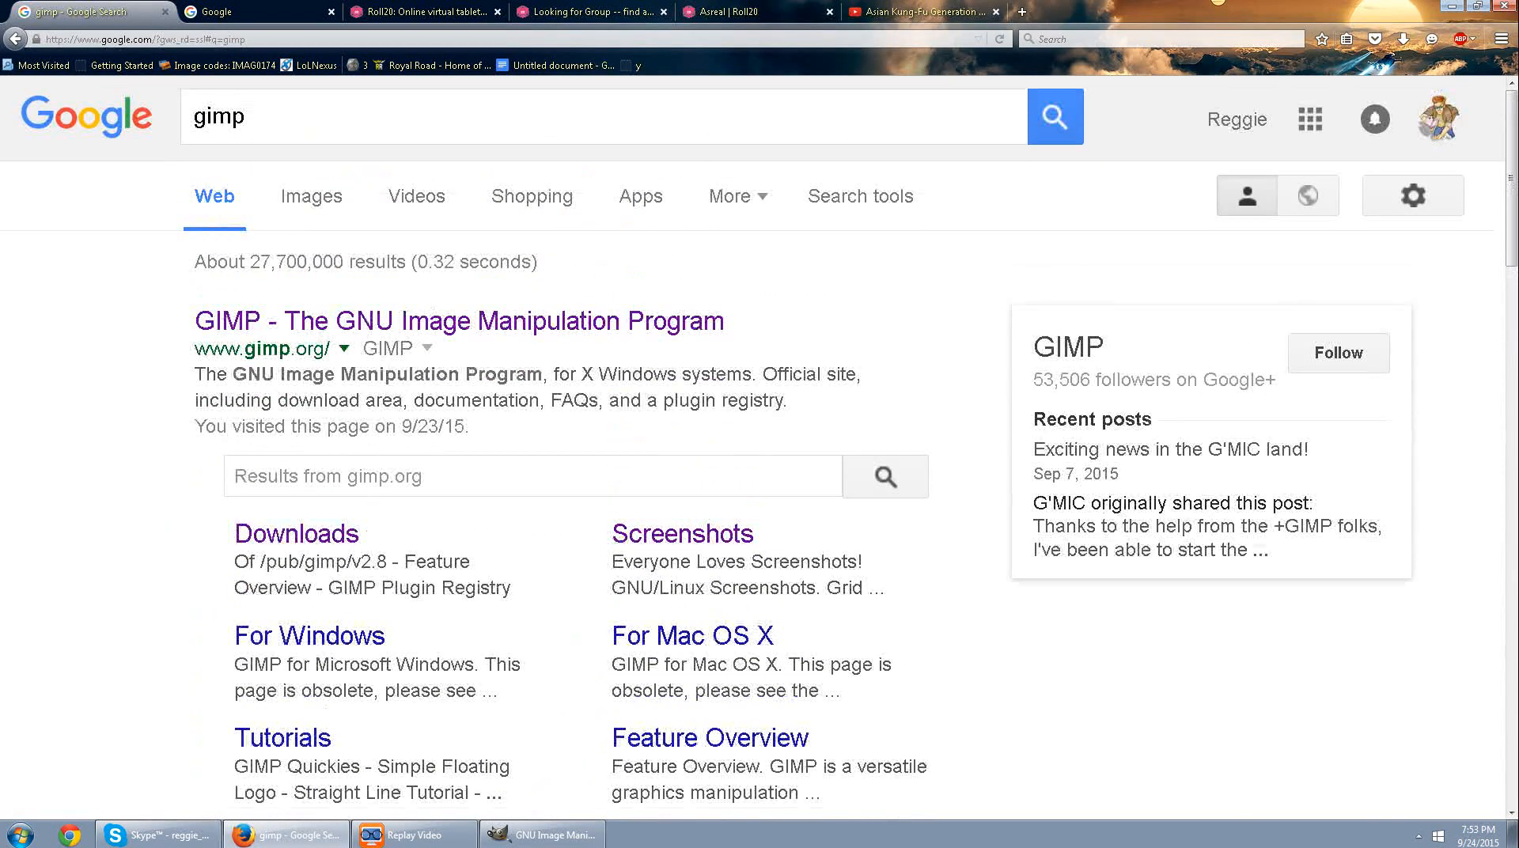
click(523, 119)
double_click(237, 117)
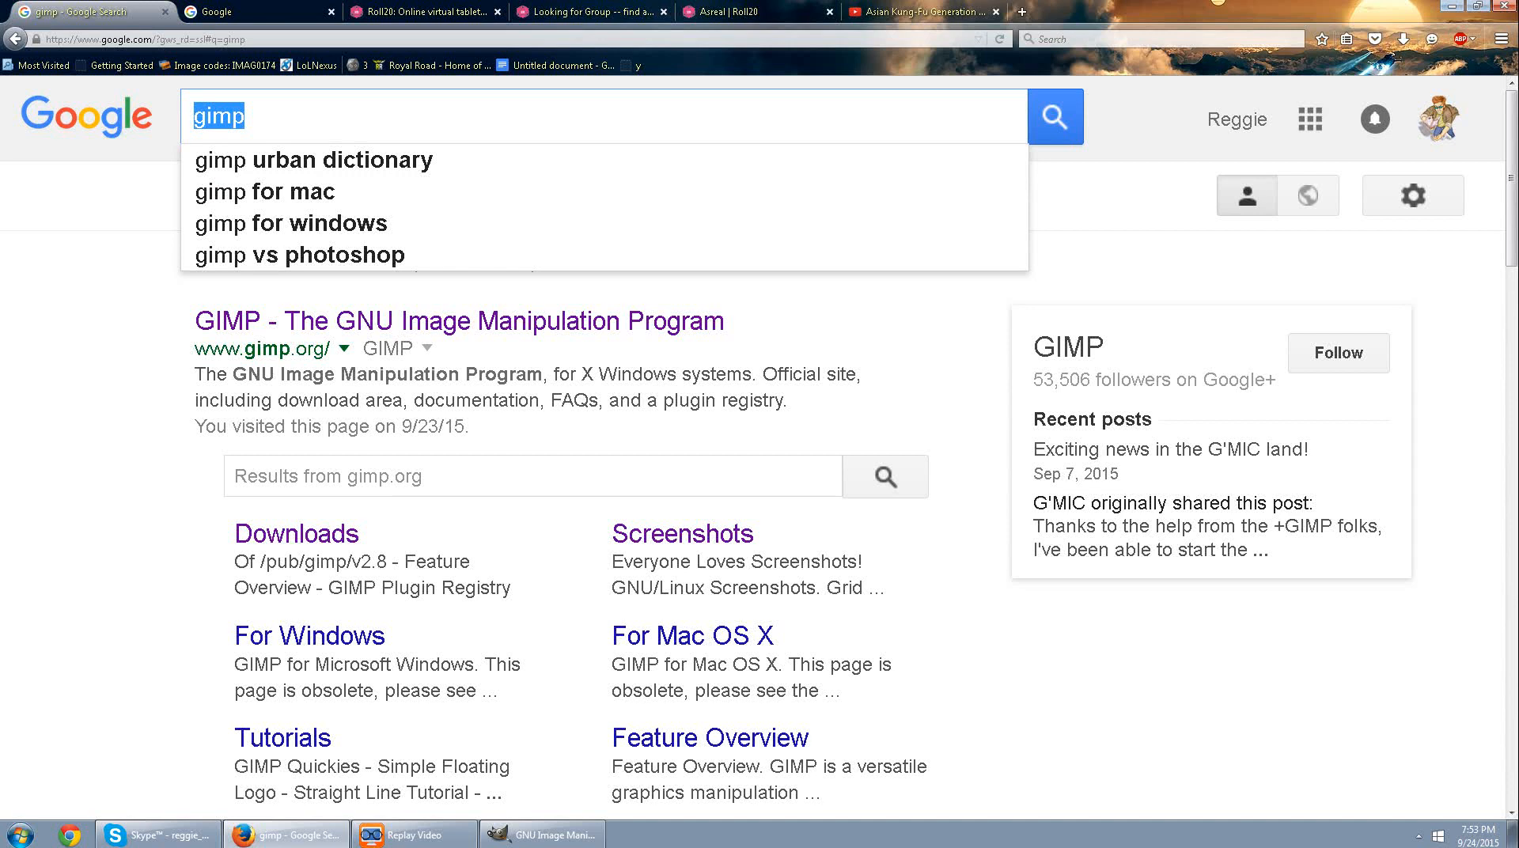
click(1055, 119)
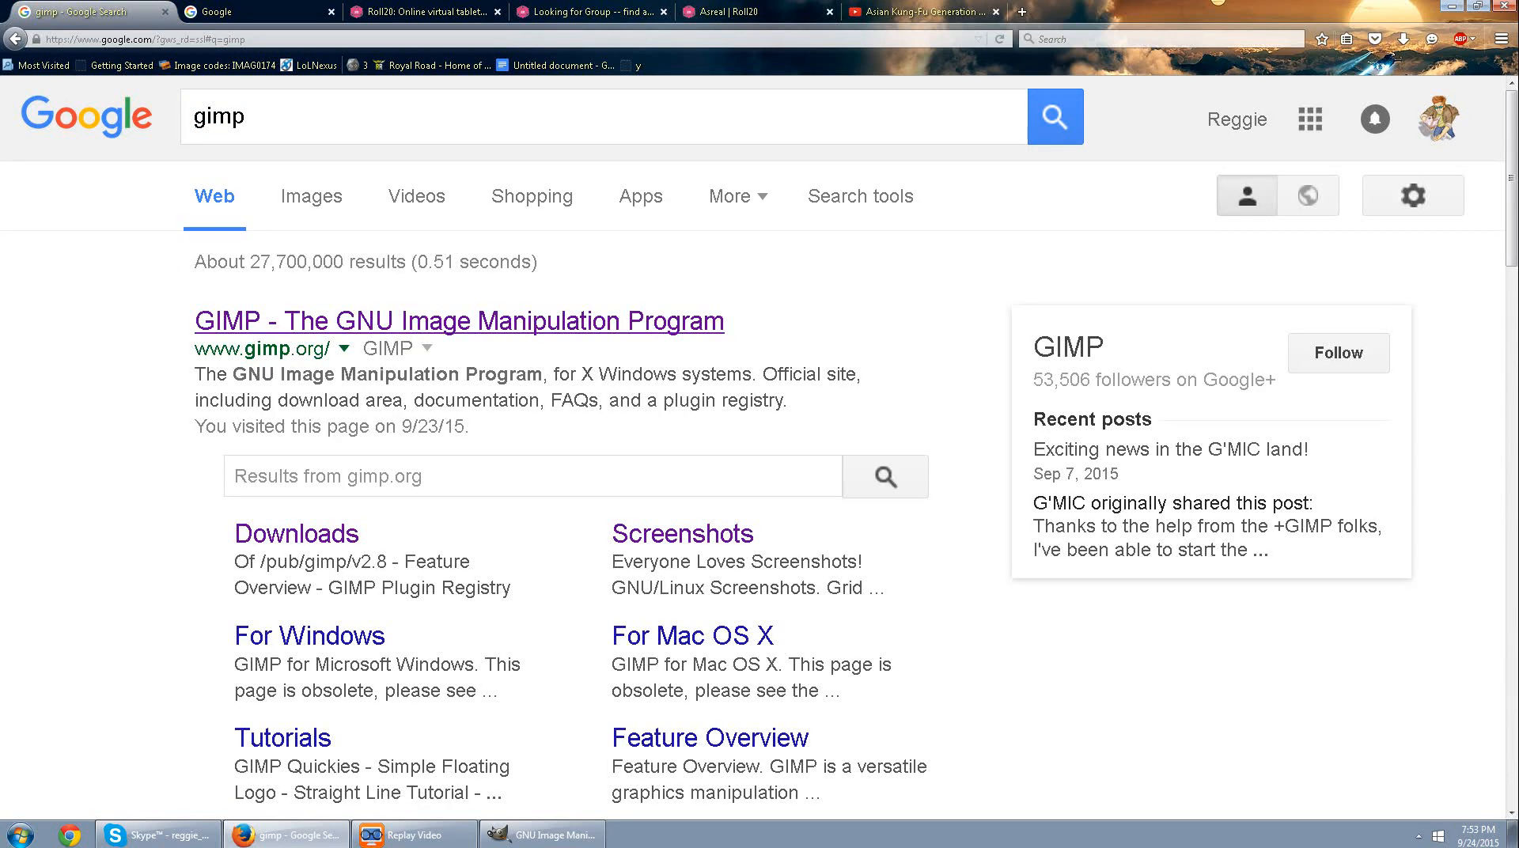
click(459, 321)
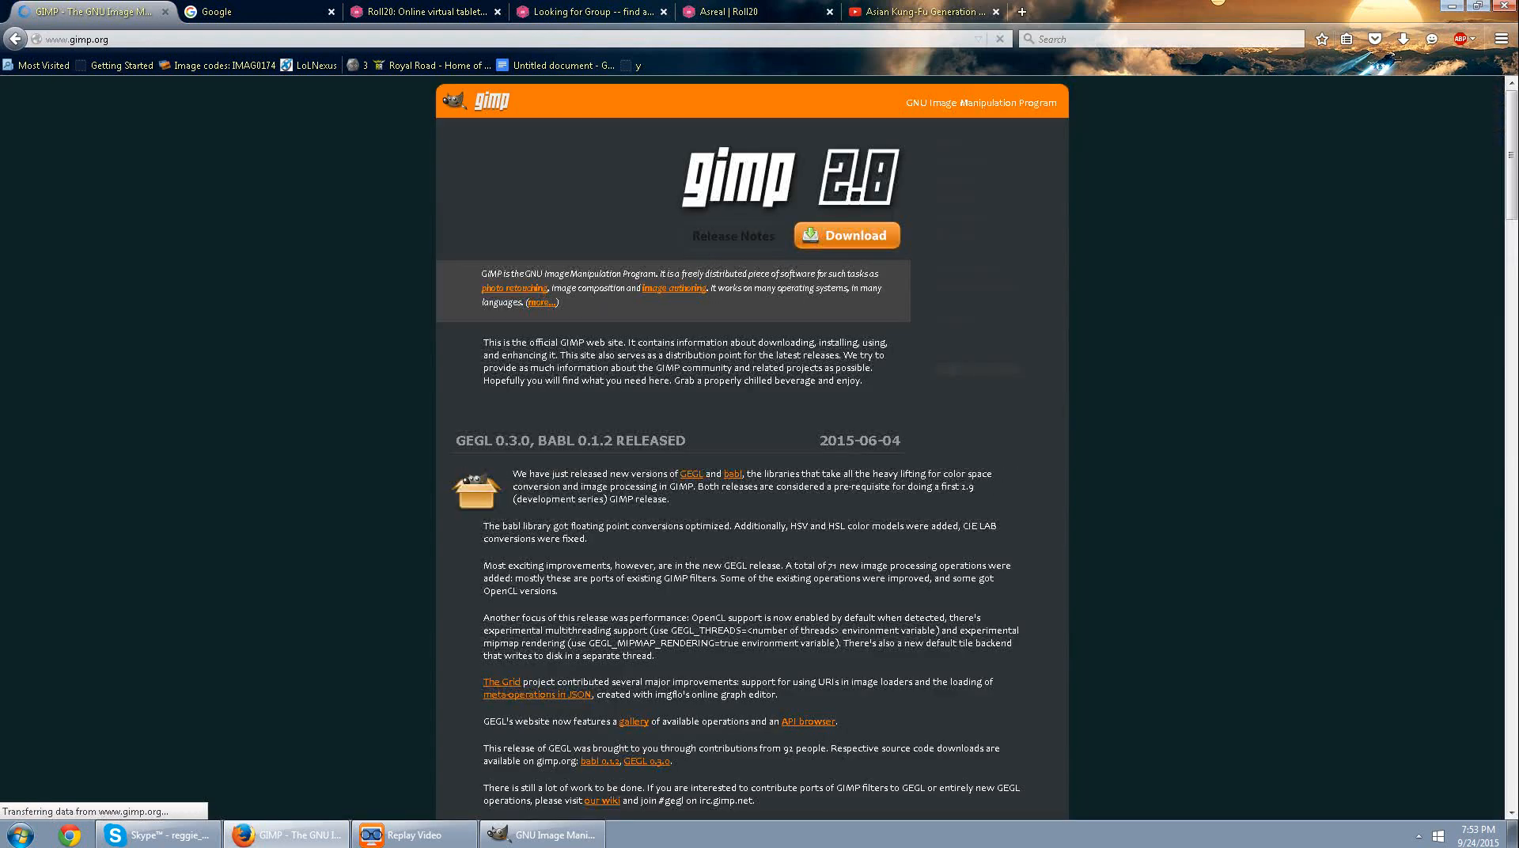
click(847, 236)
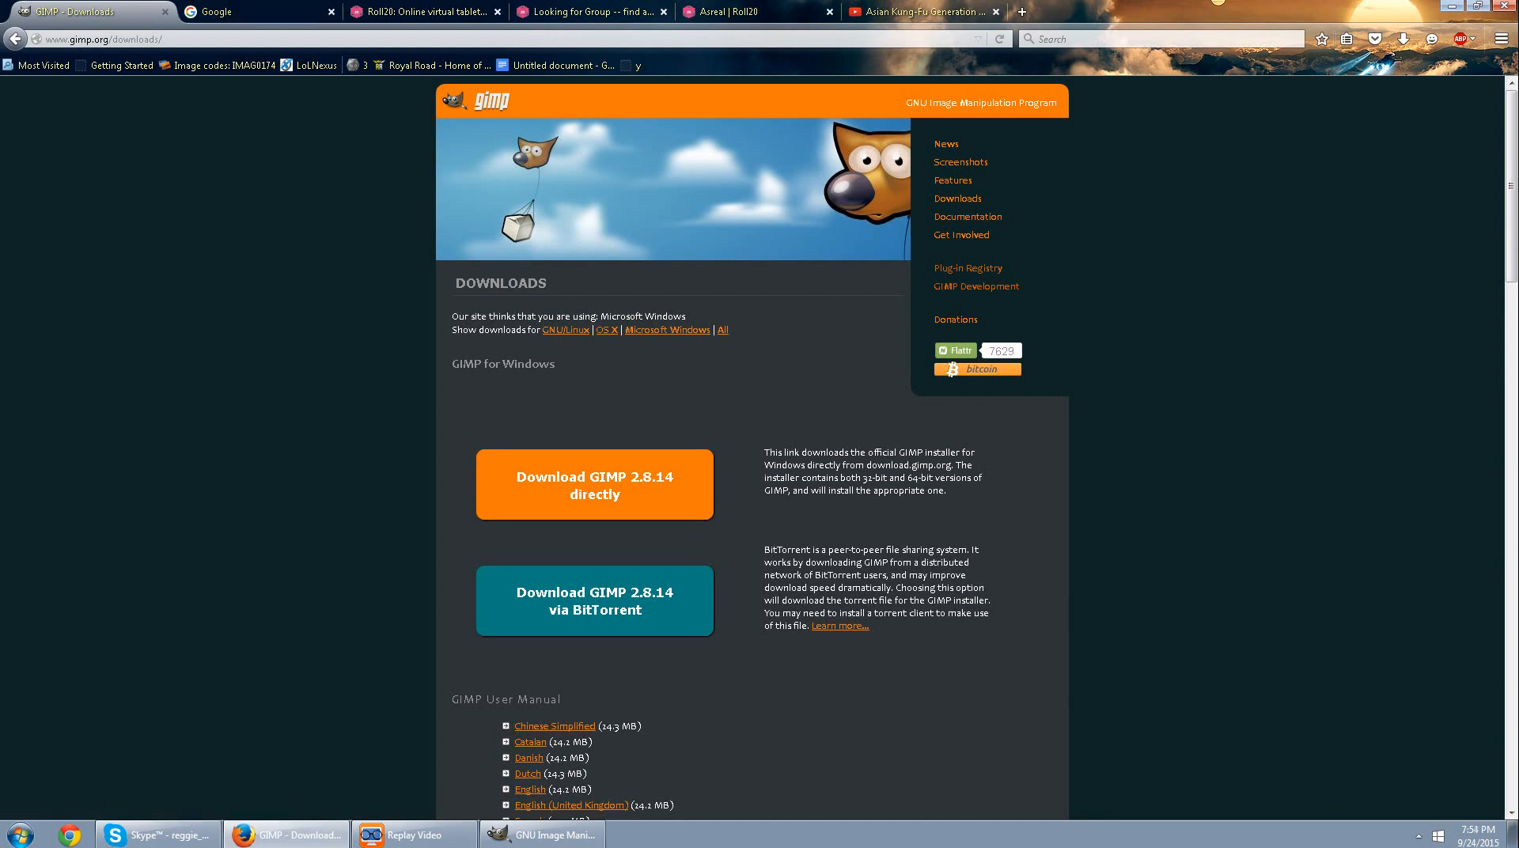
Minimize the browser, switch to GIMP and start creating a new image.
click(237, 11)
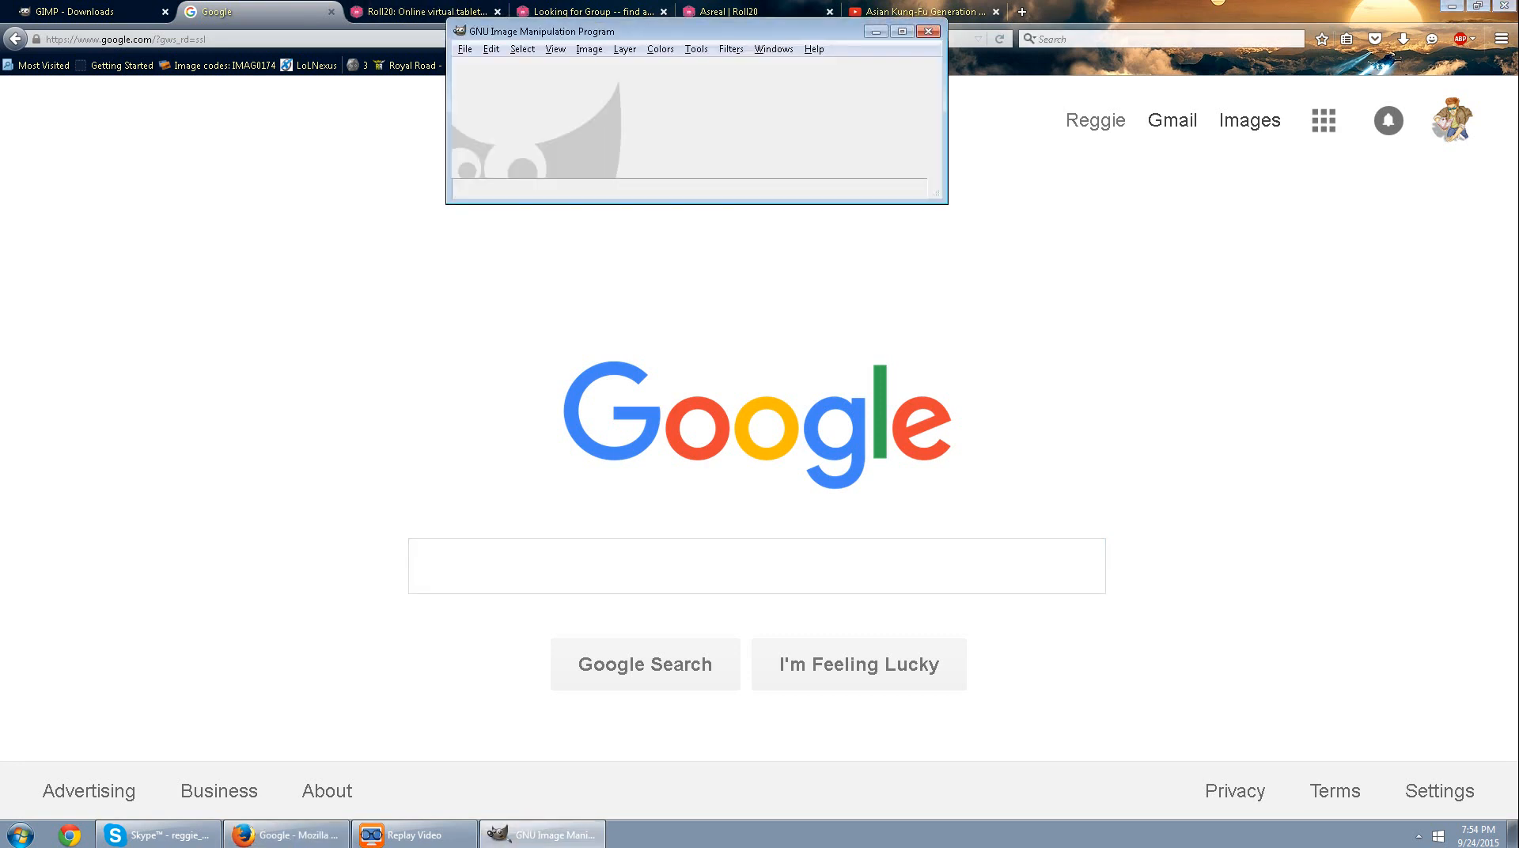
click(1452, 5)
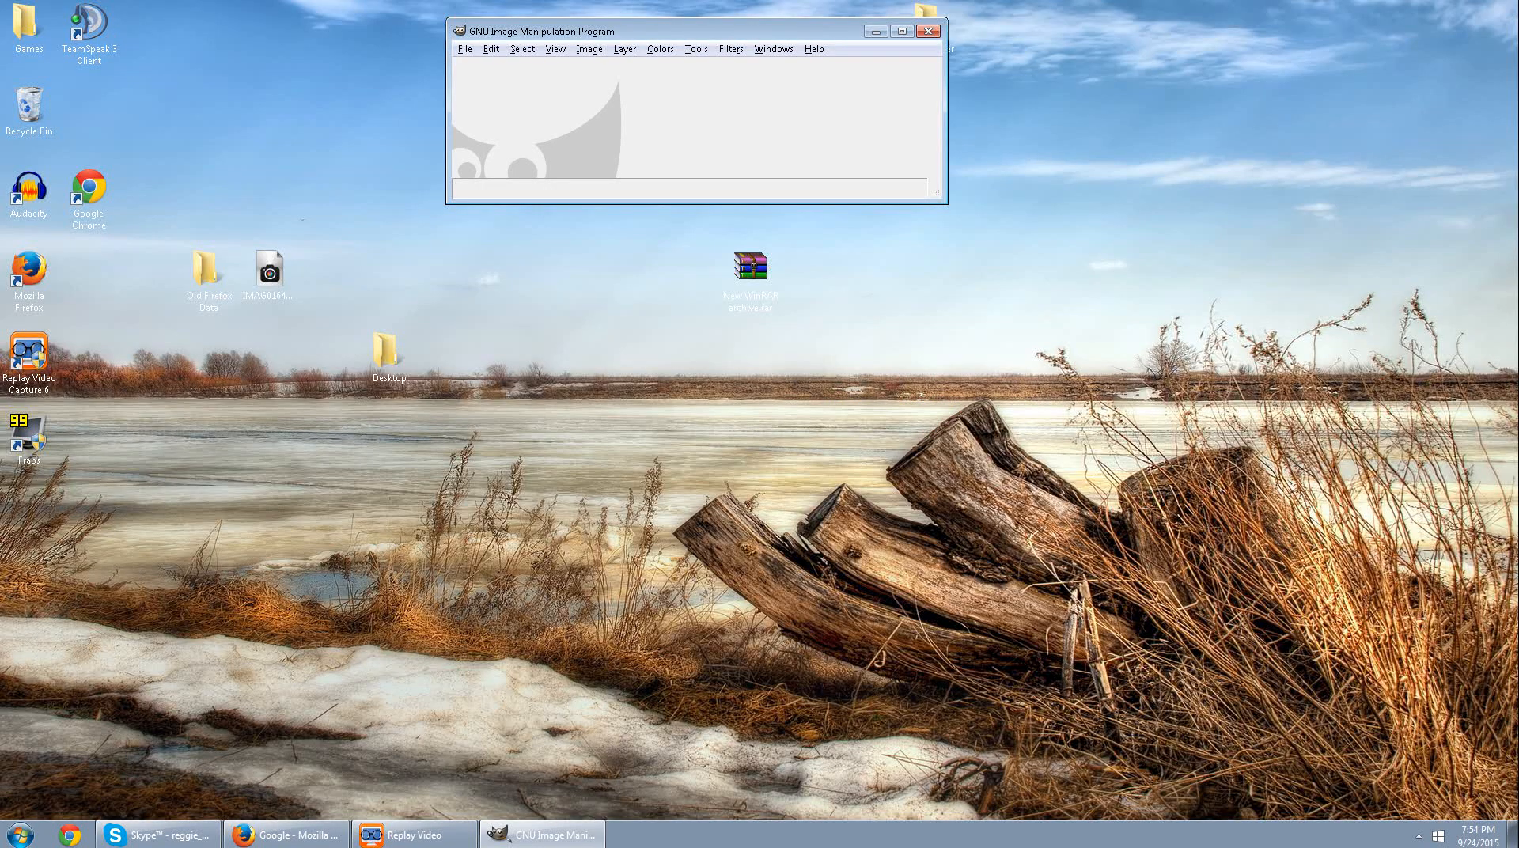
click(464, 49)
click(491, 69)
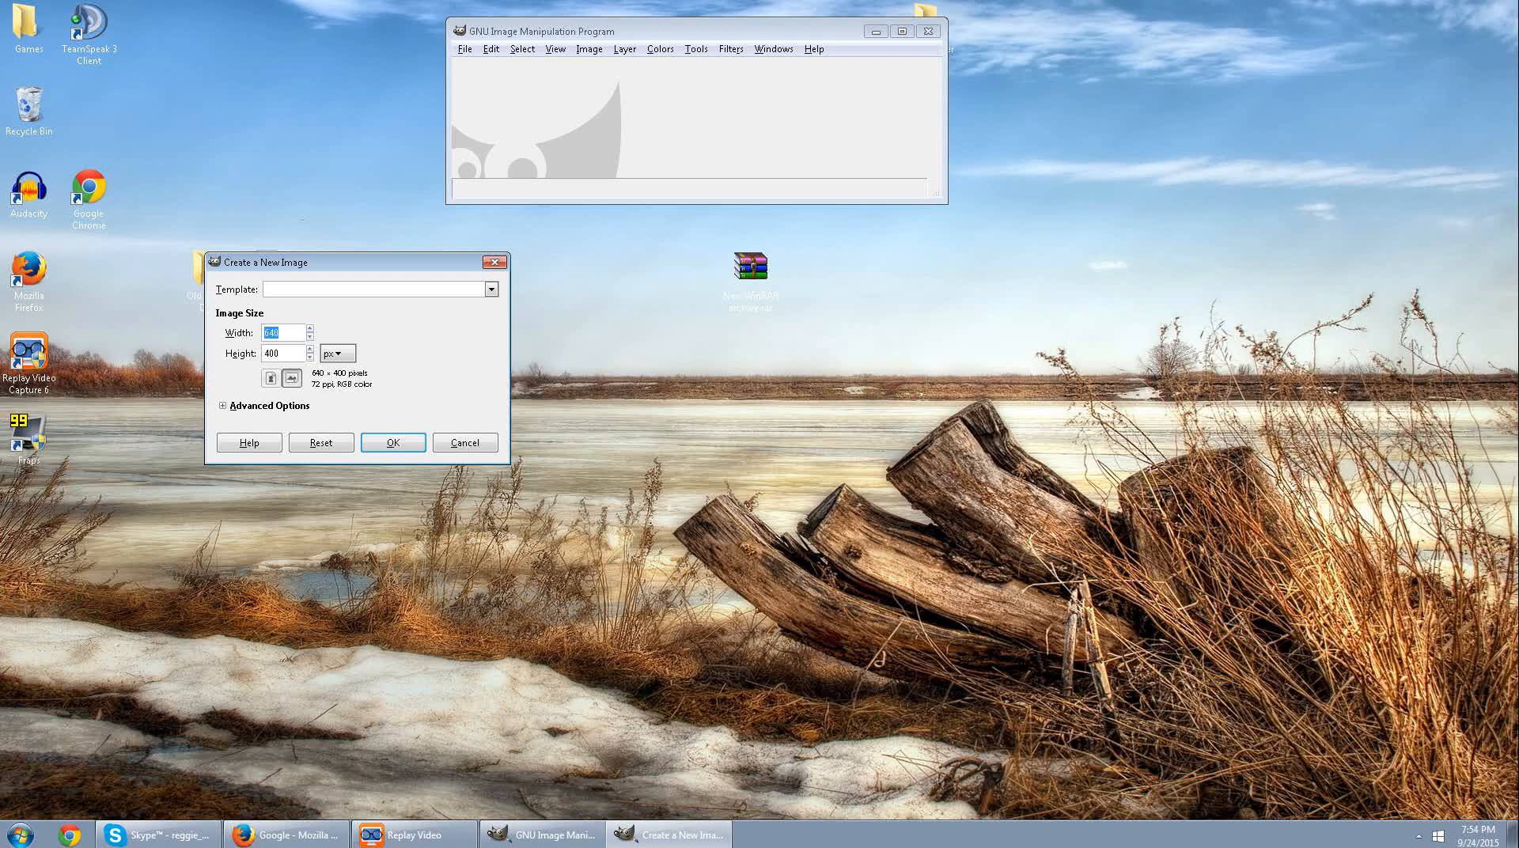
Open Calculator, compute 25 × 70 for the image size in pixels, and copy the result.
click(20, 834)
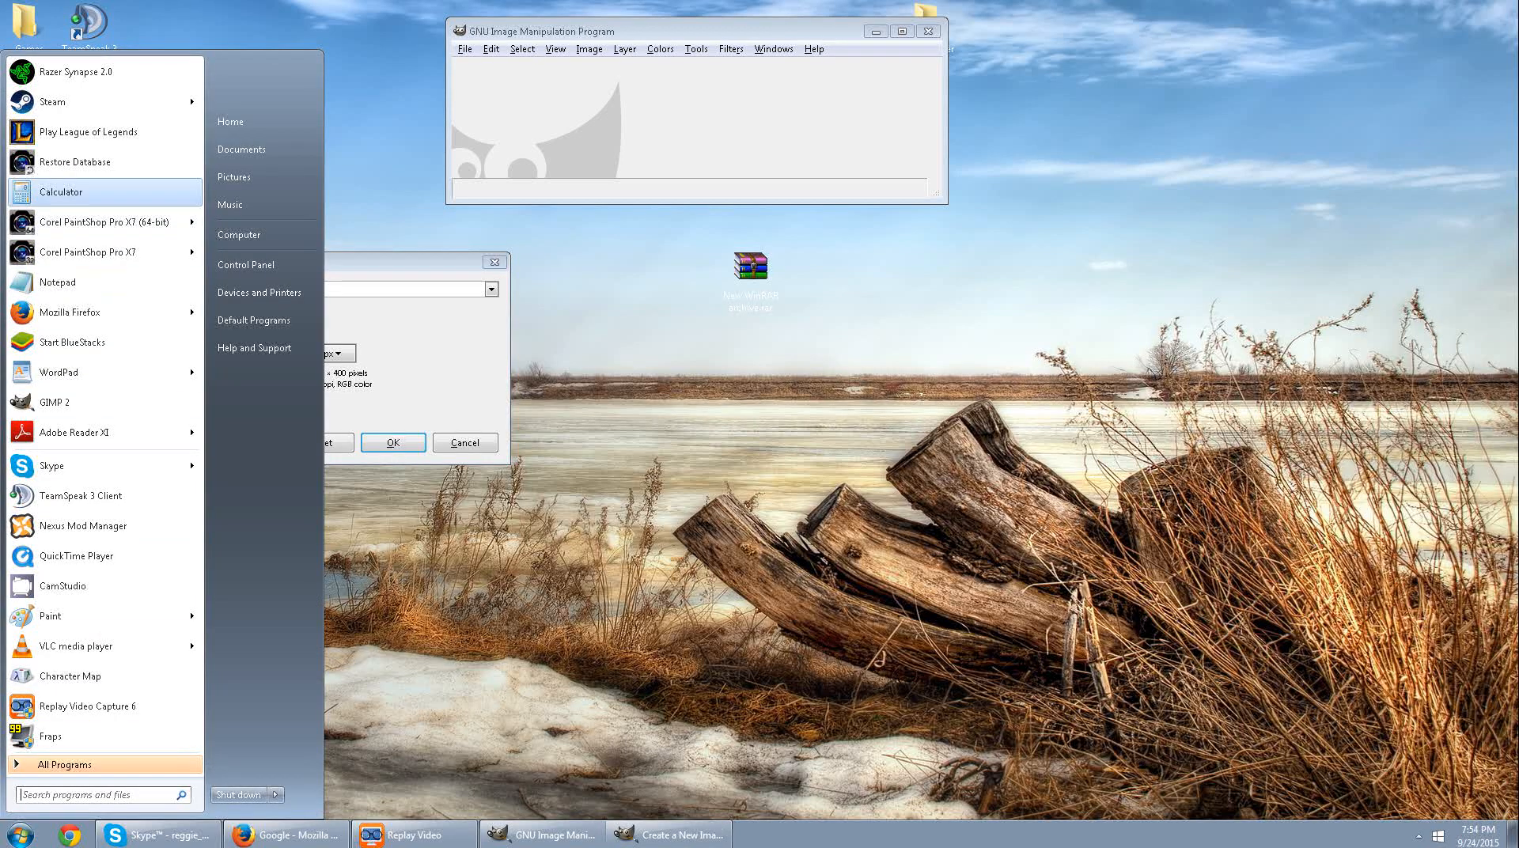
click(61, 191)
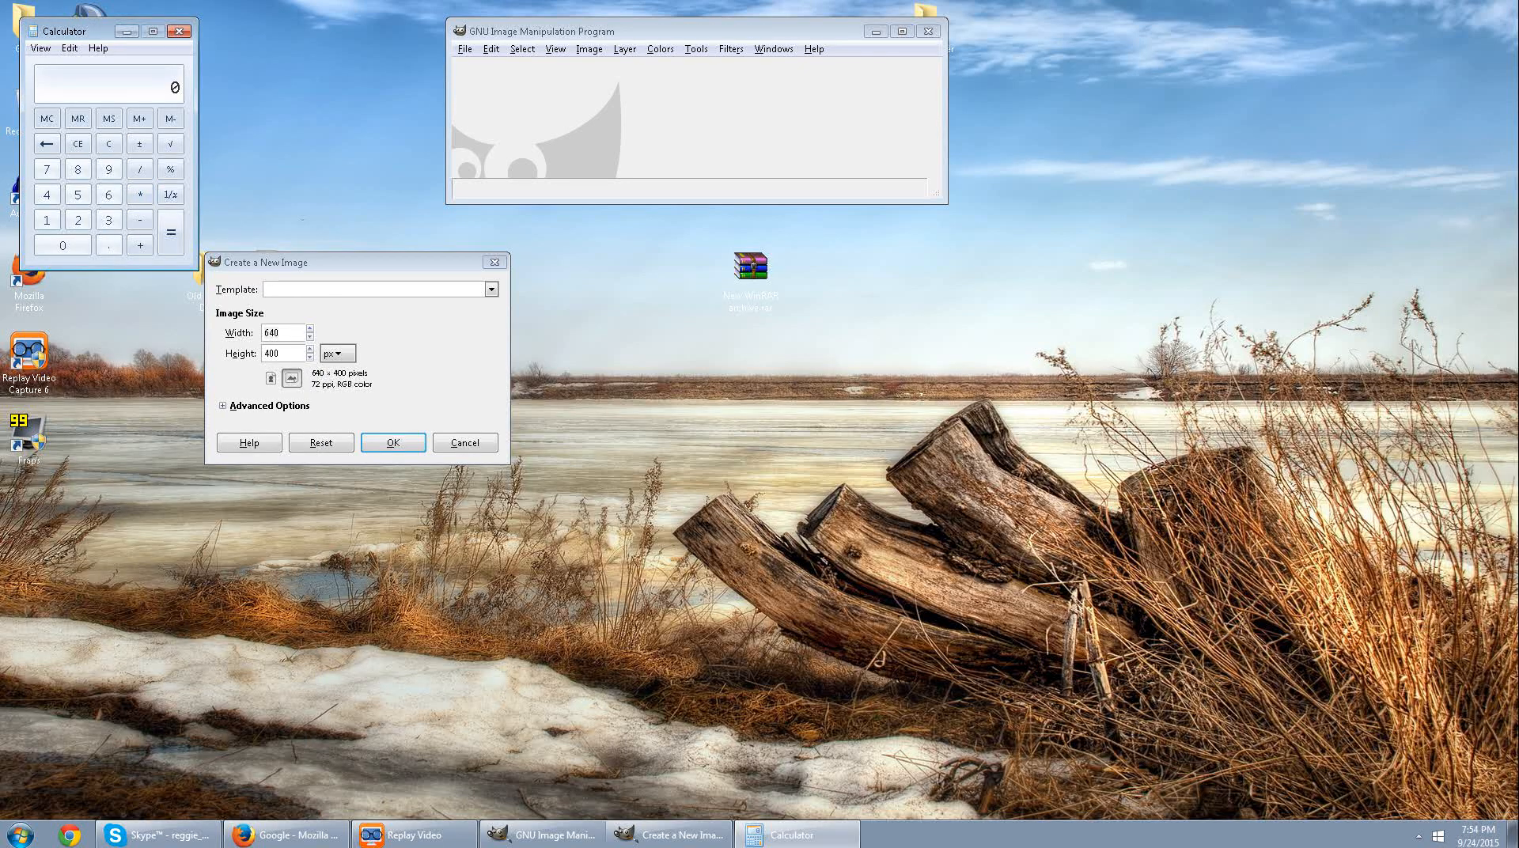
drag(78, 31, 915, 235)
click(915, 424)
click(915, 398)
click(978, 398)
click(885, 373)
click(1008, 435)
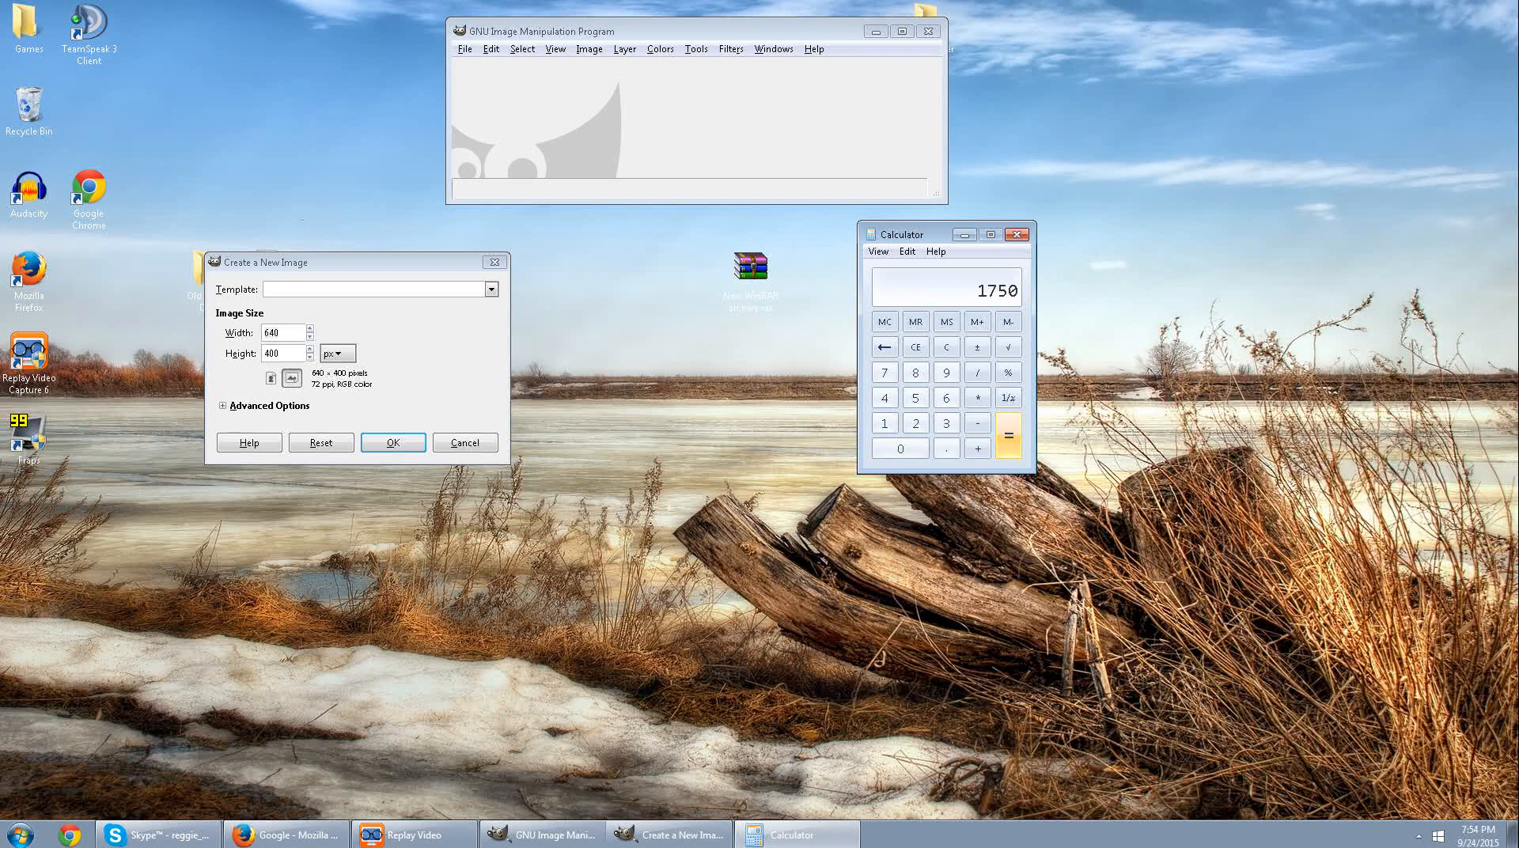
click(907, 251)
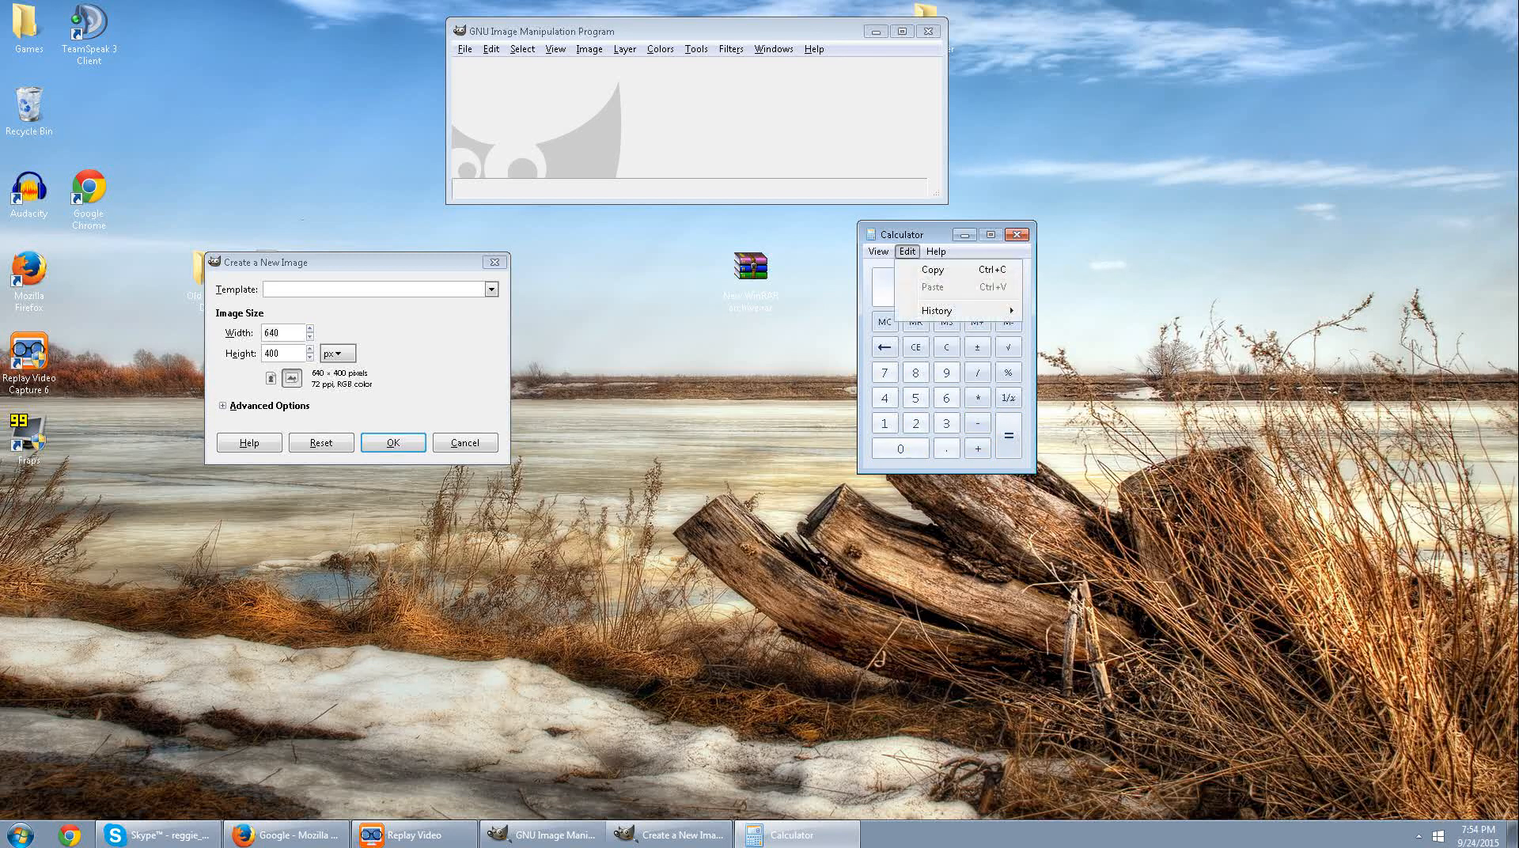
click(933, 270)
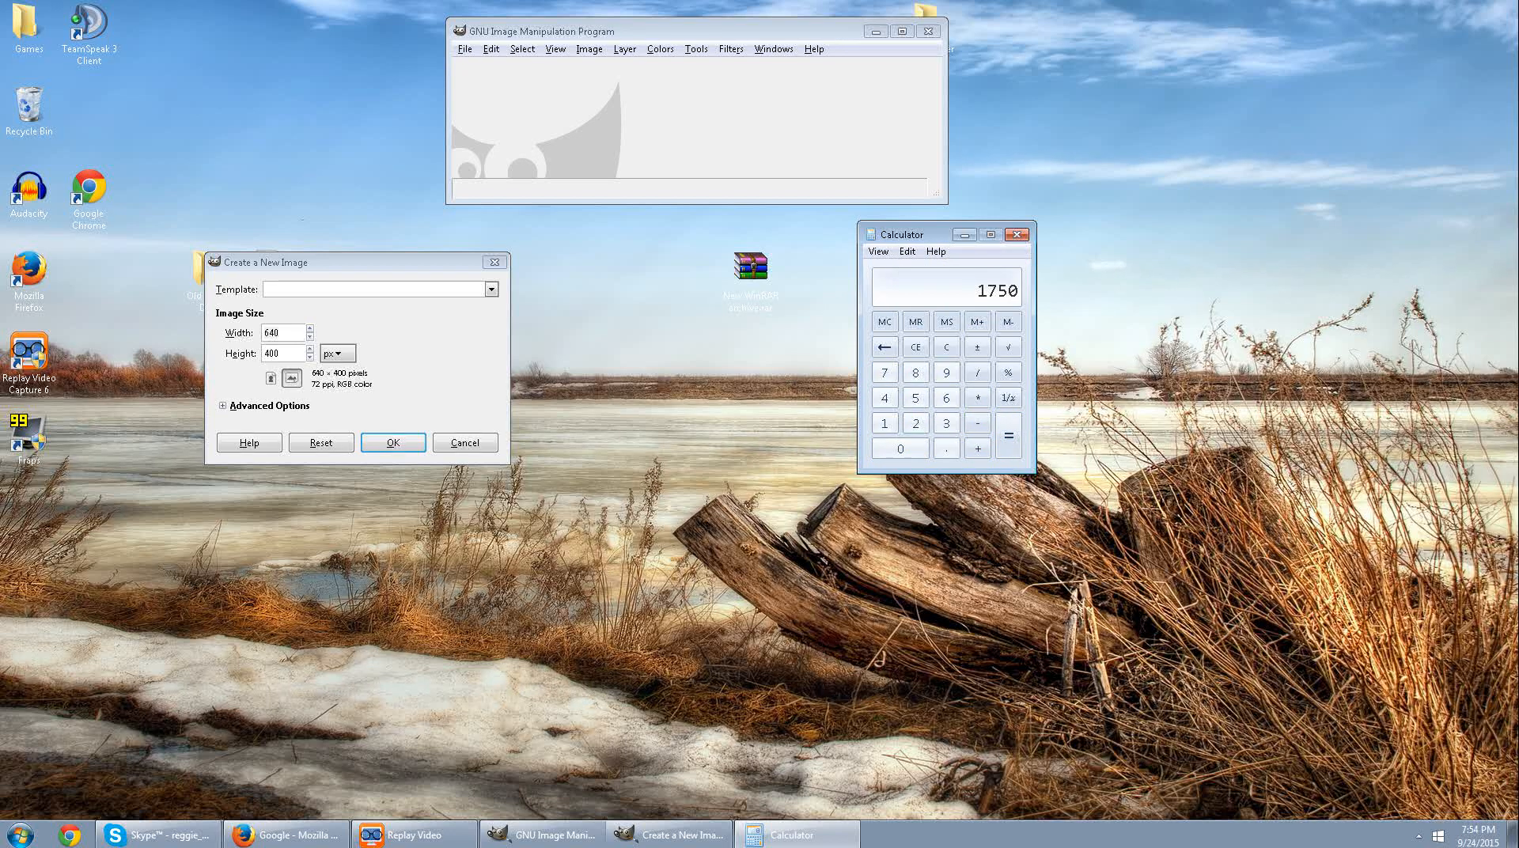
Paste 1750 as both the width and height of the new GIMP image, and minimize Calculator.
key(alt+Tab)
key(ctrl+v)
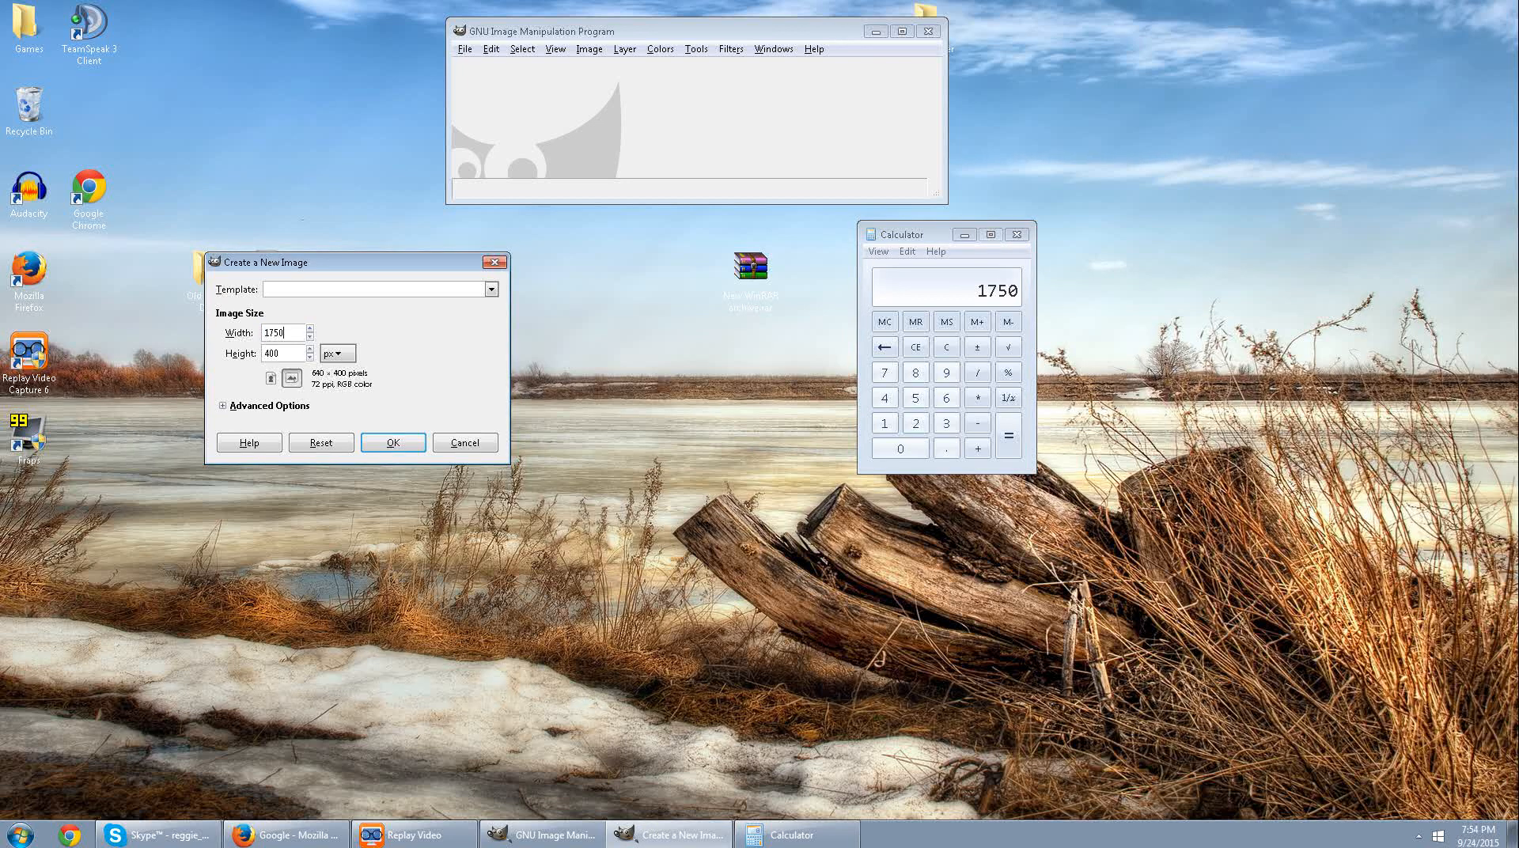
key(Tab)
key(ctrl+v)
click(965, 234)
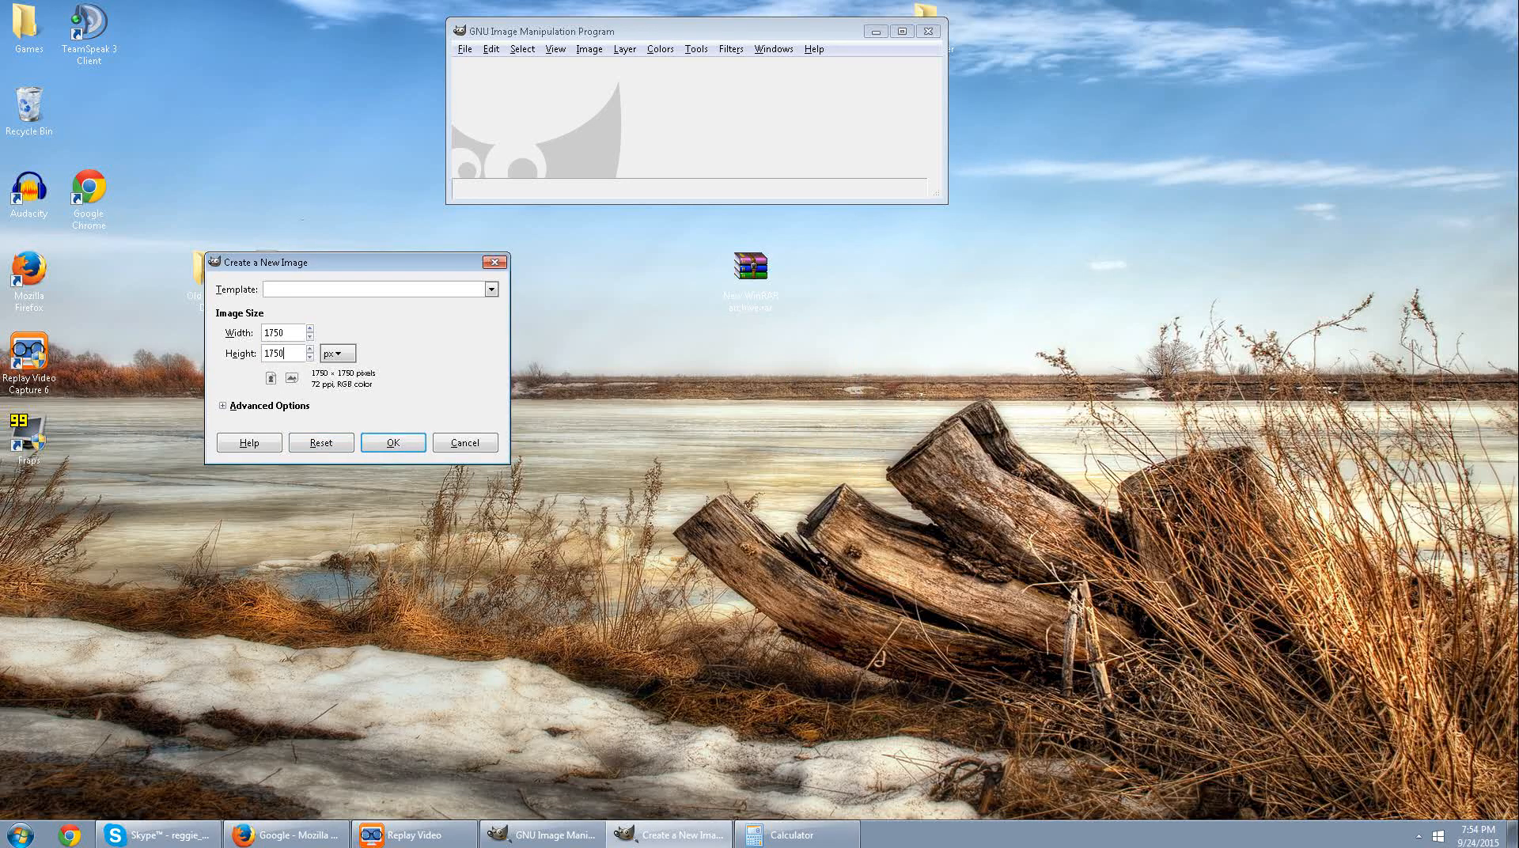
Set the new image's advanced fill option to Transparency and create the image.
click(223, 406)
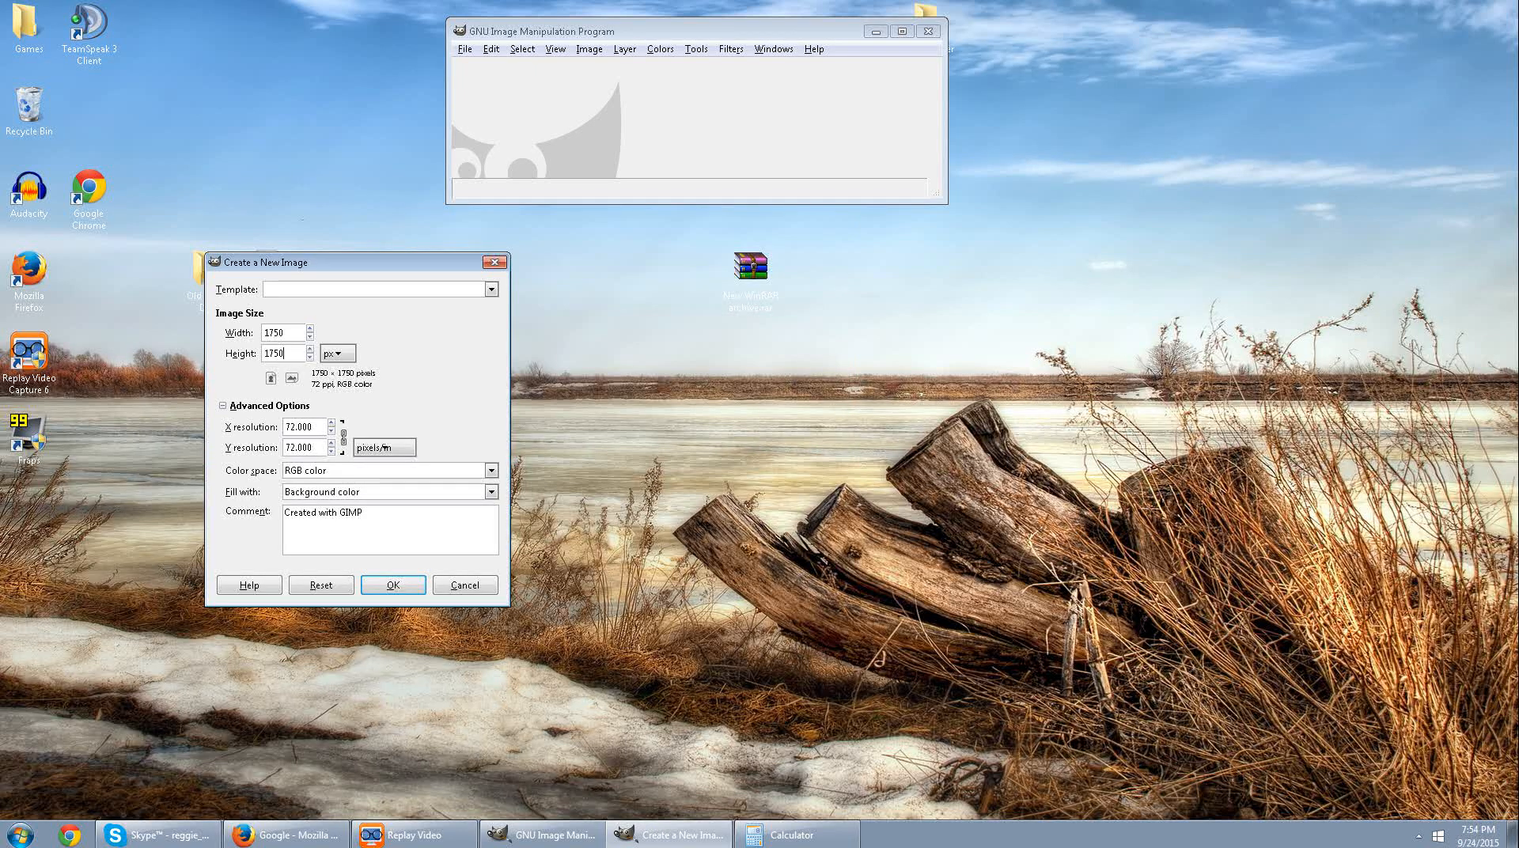
click(490, 492)
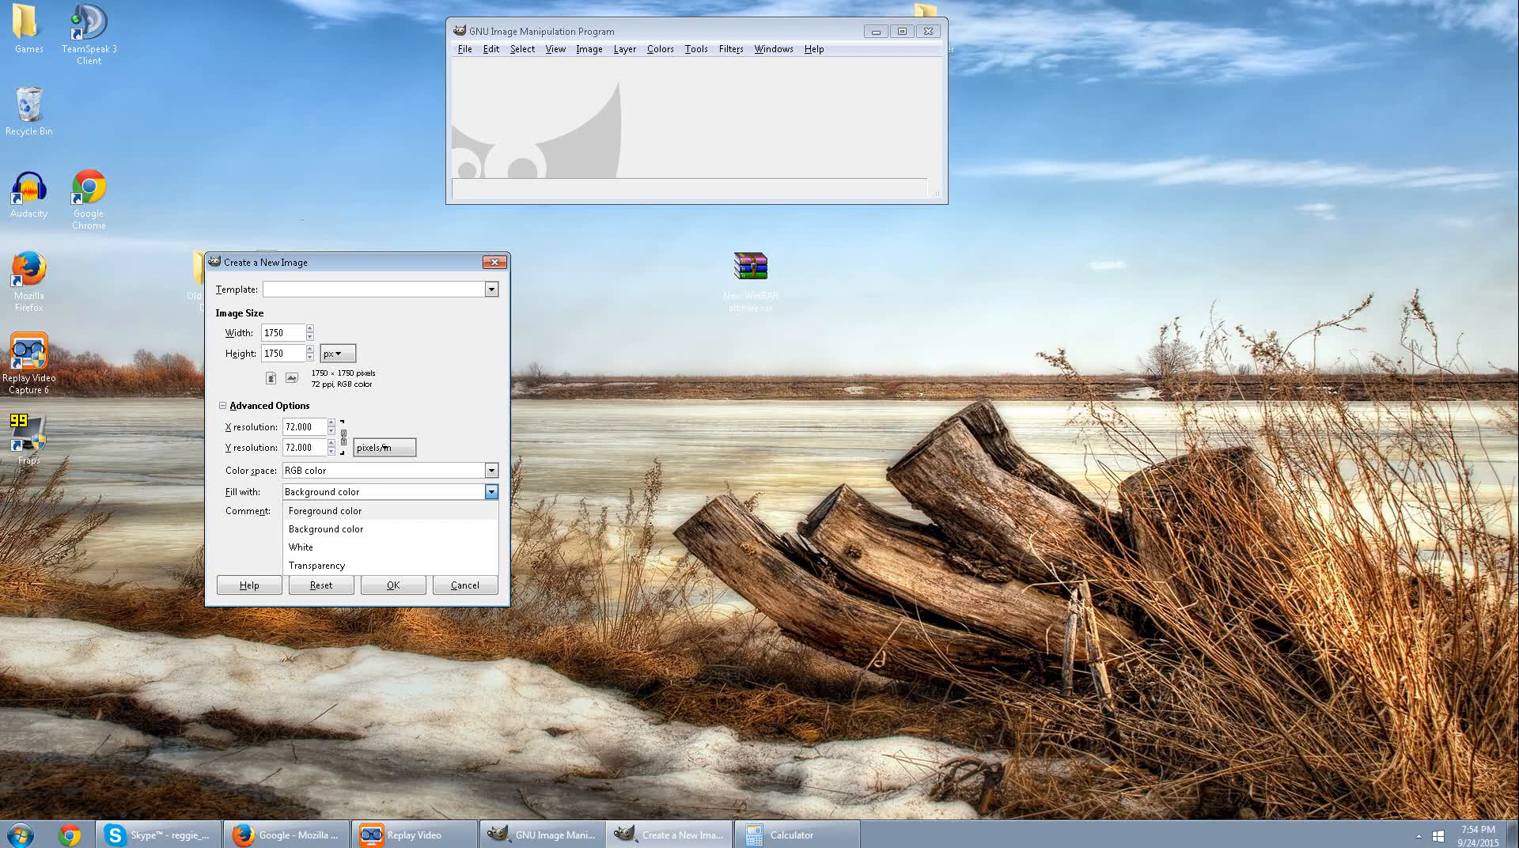
key(Down)
key(Down)
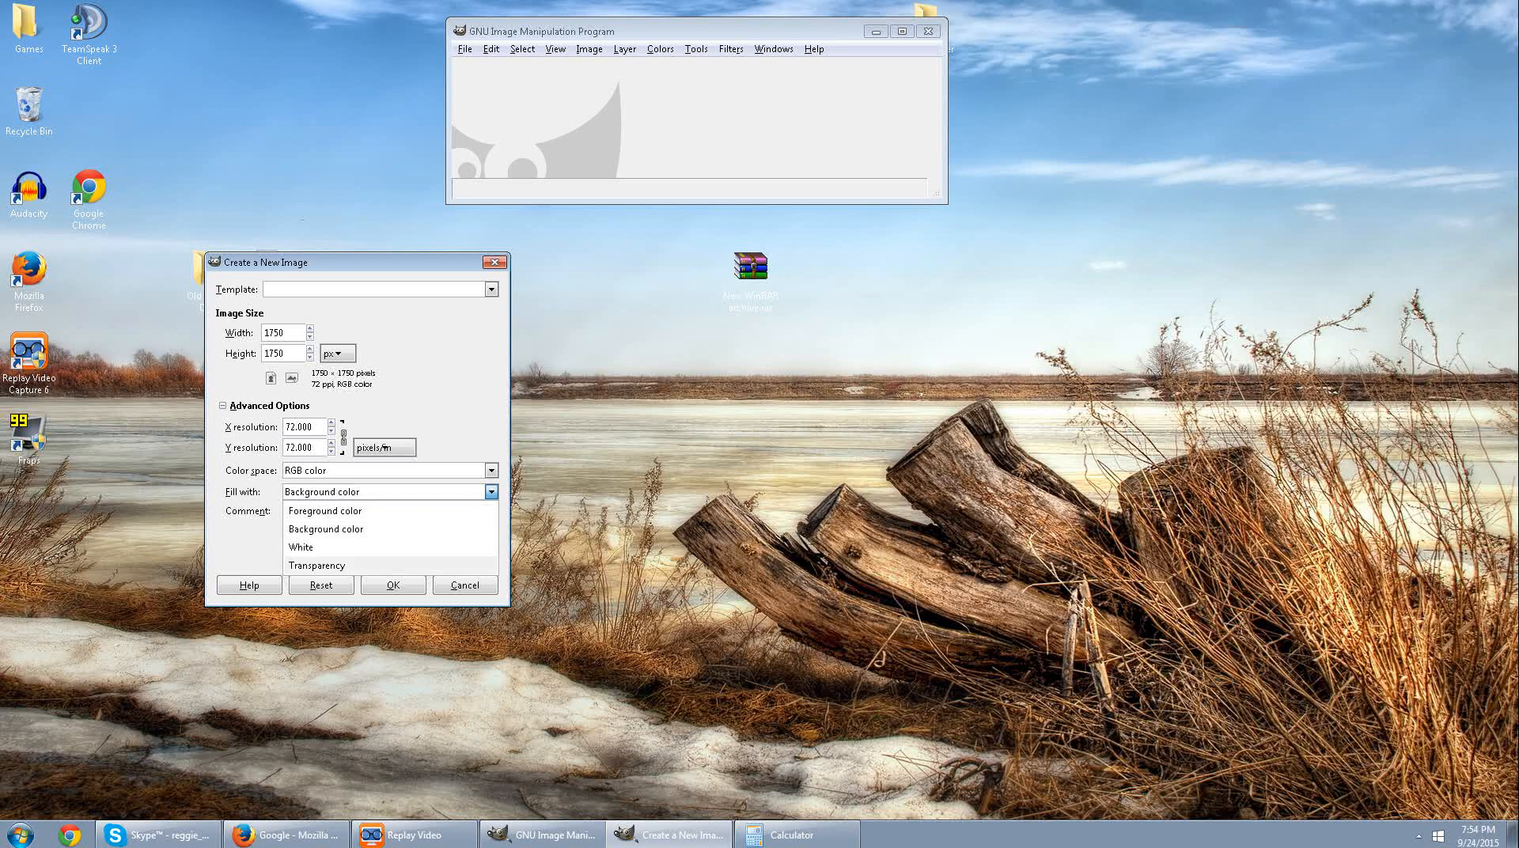
key(Return)
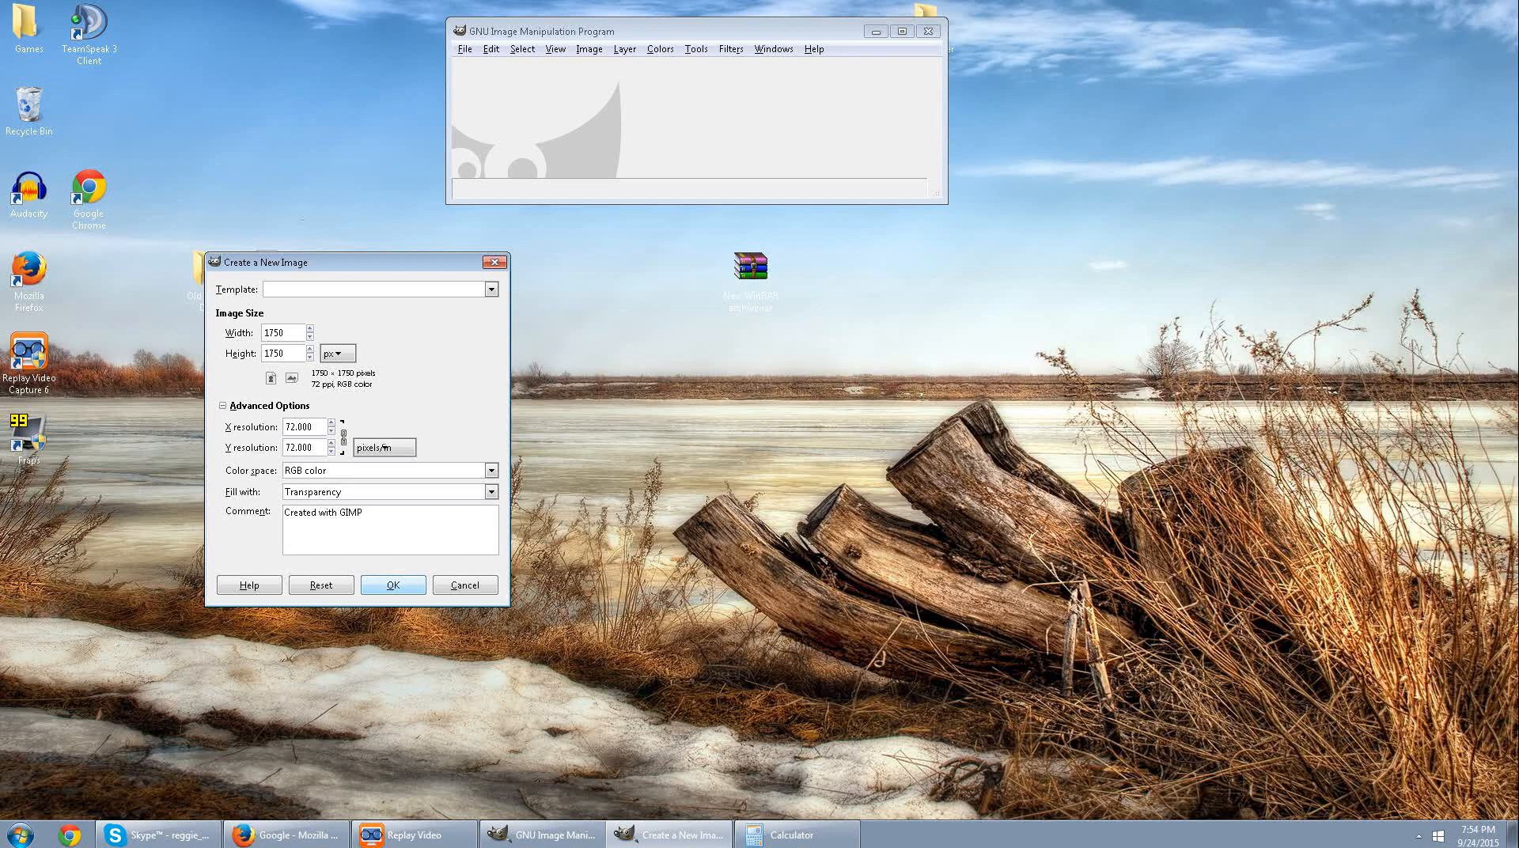
key(Return)
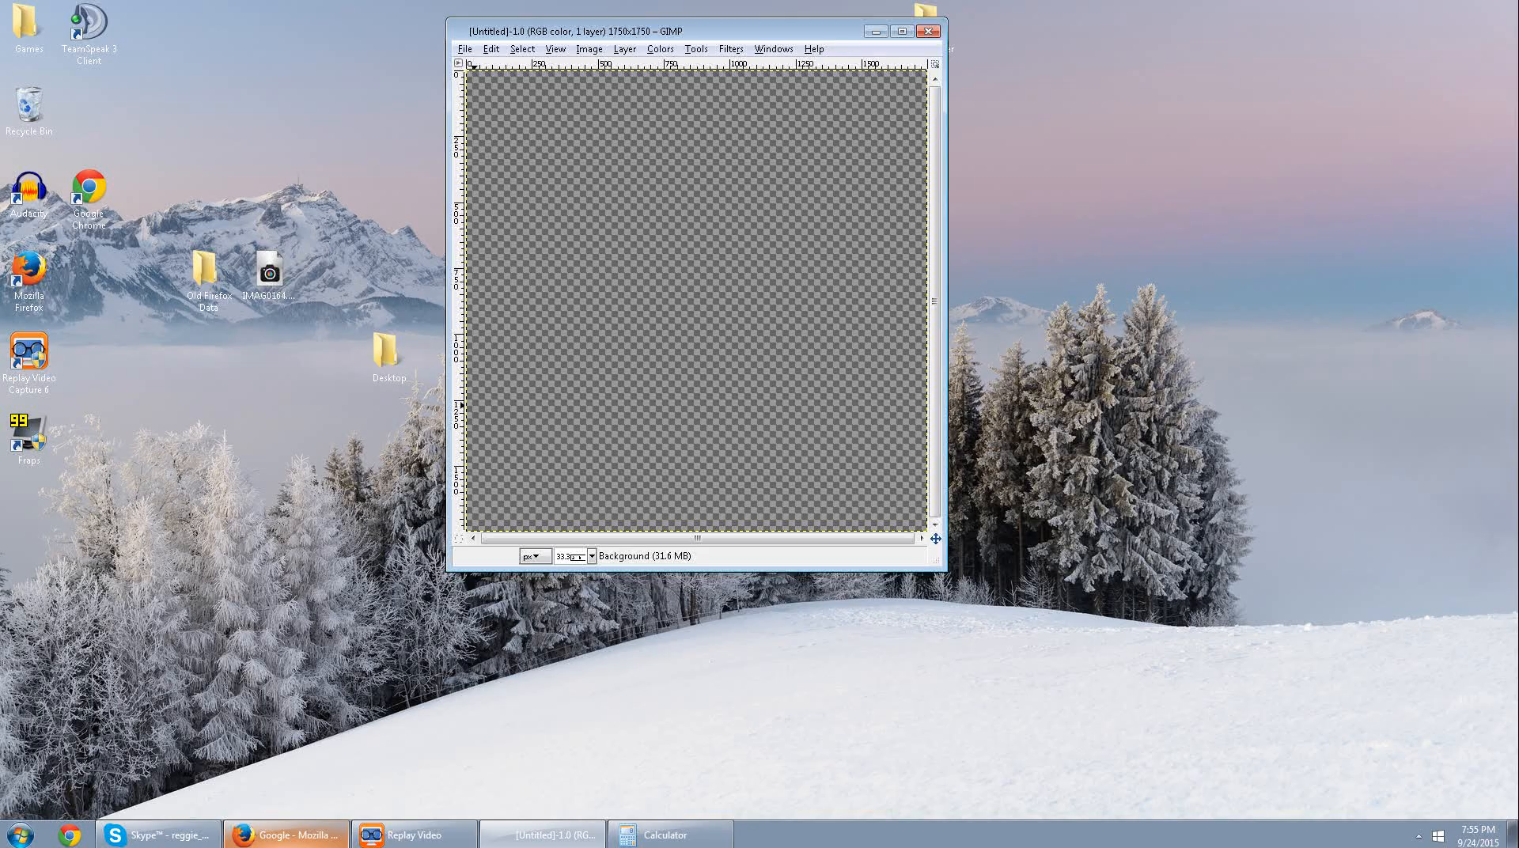
Switch to Firefox and search Google Images for "Texture wood".
click(288, 836)
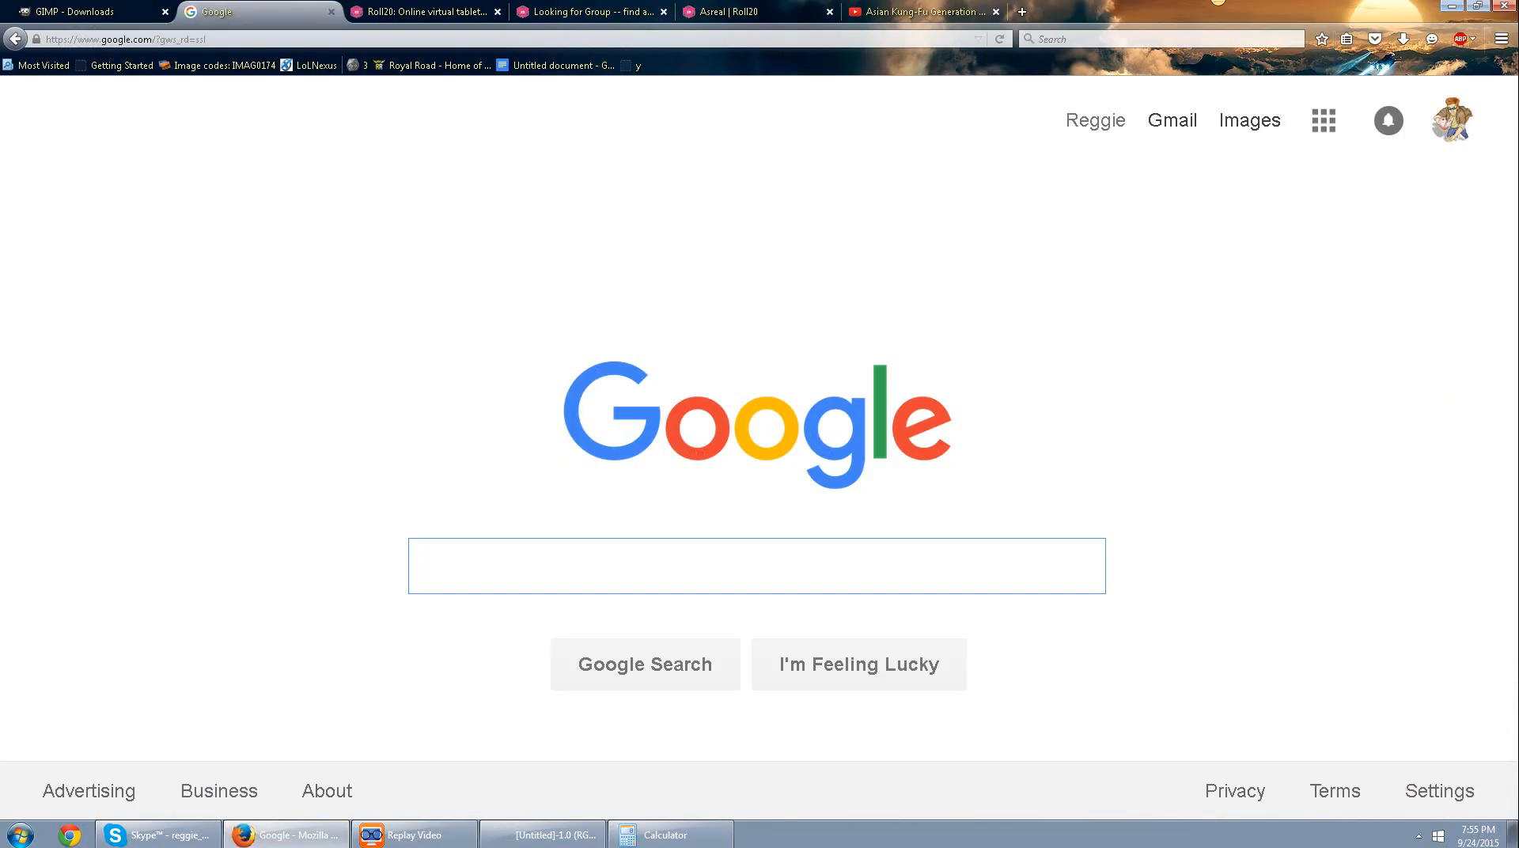
text(Text)
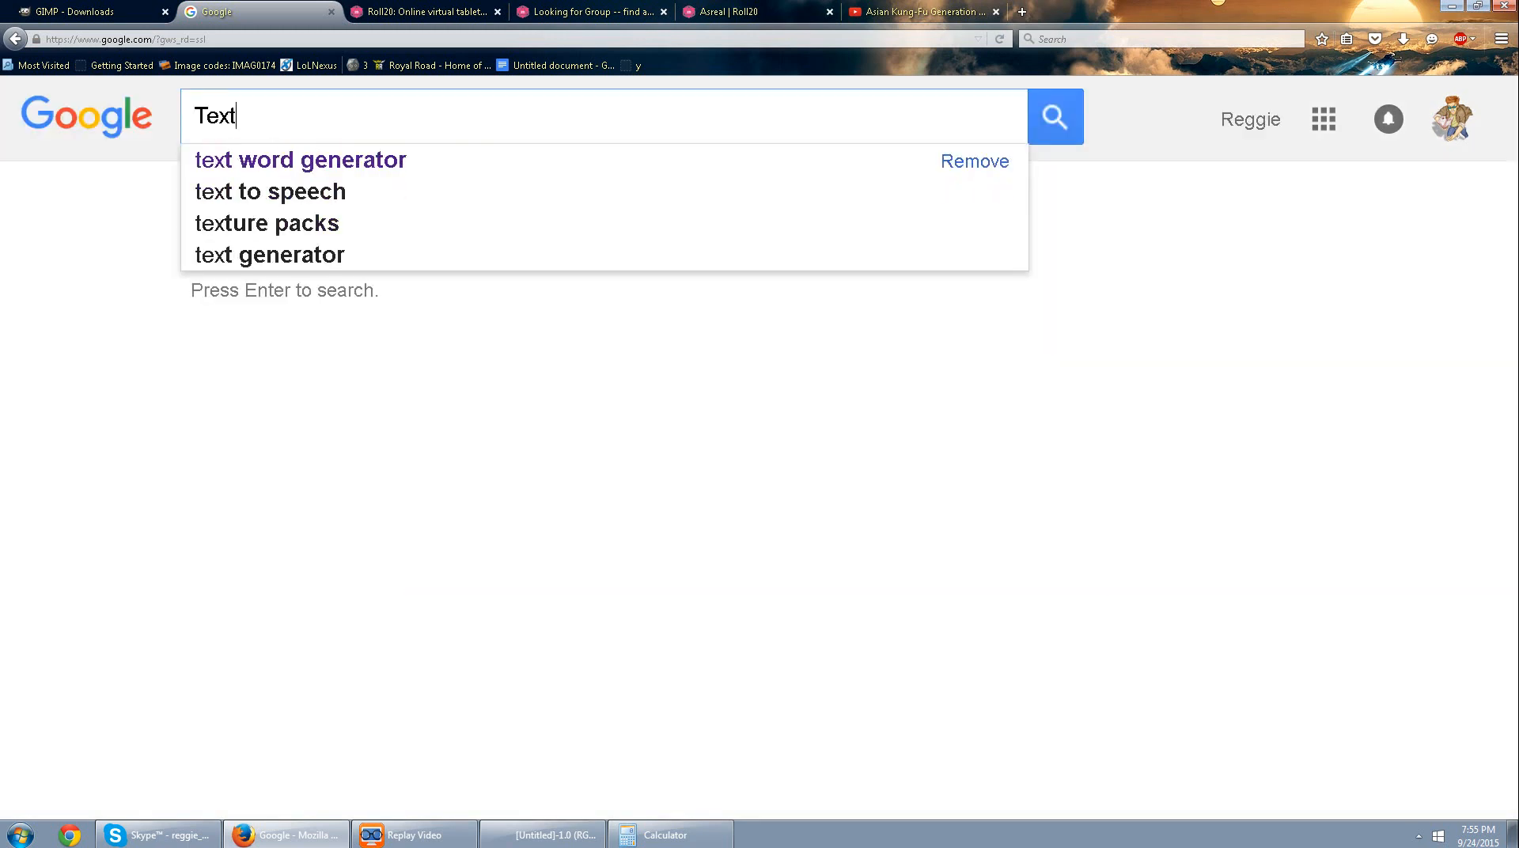
text(ure wood)
key(Return)
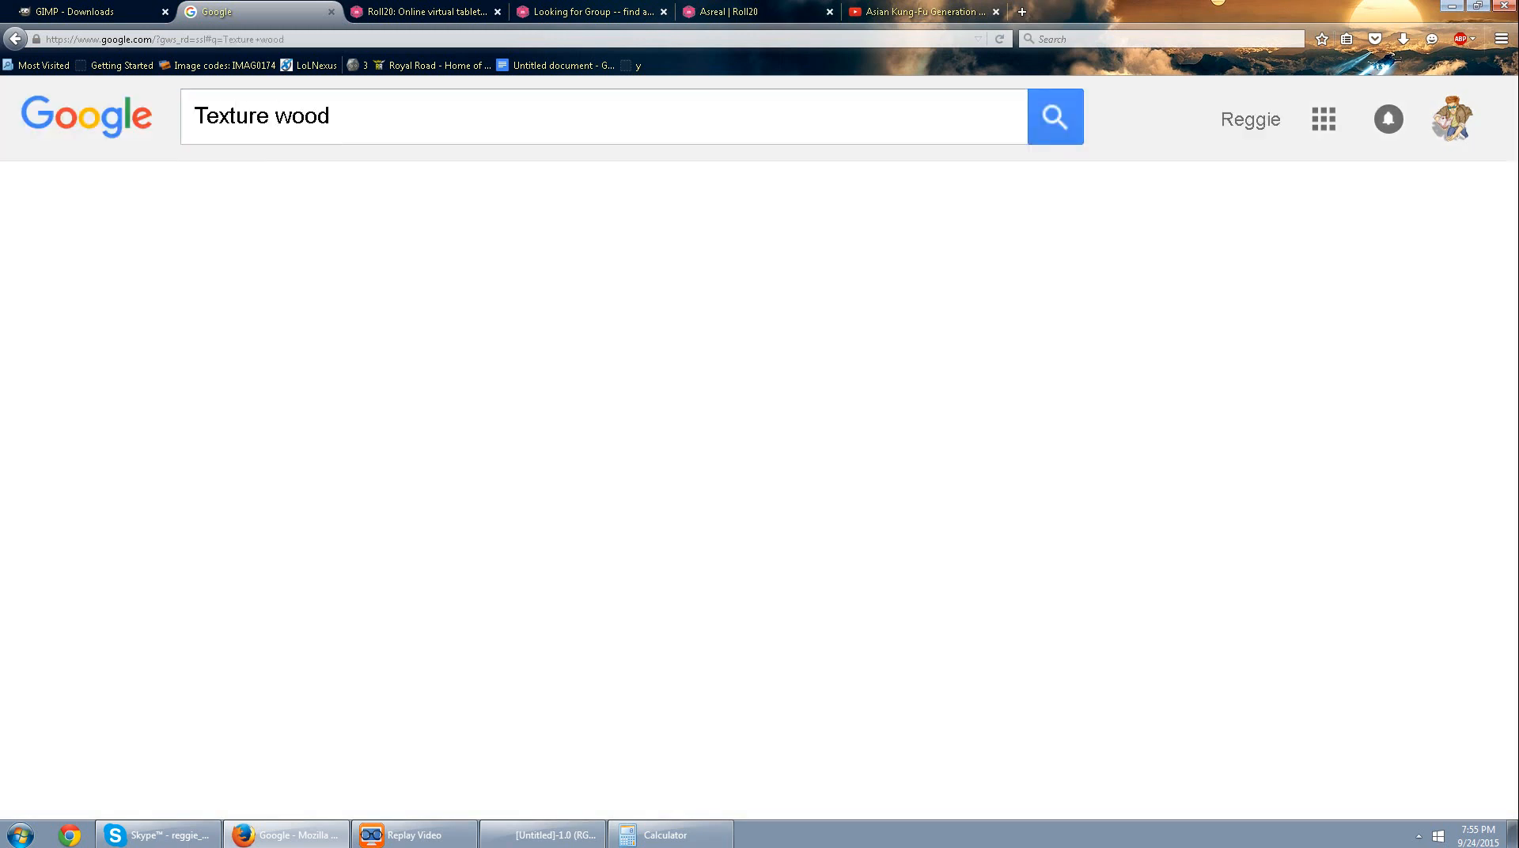
click(311, 197)
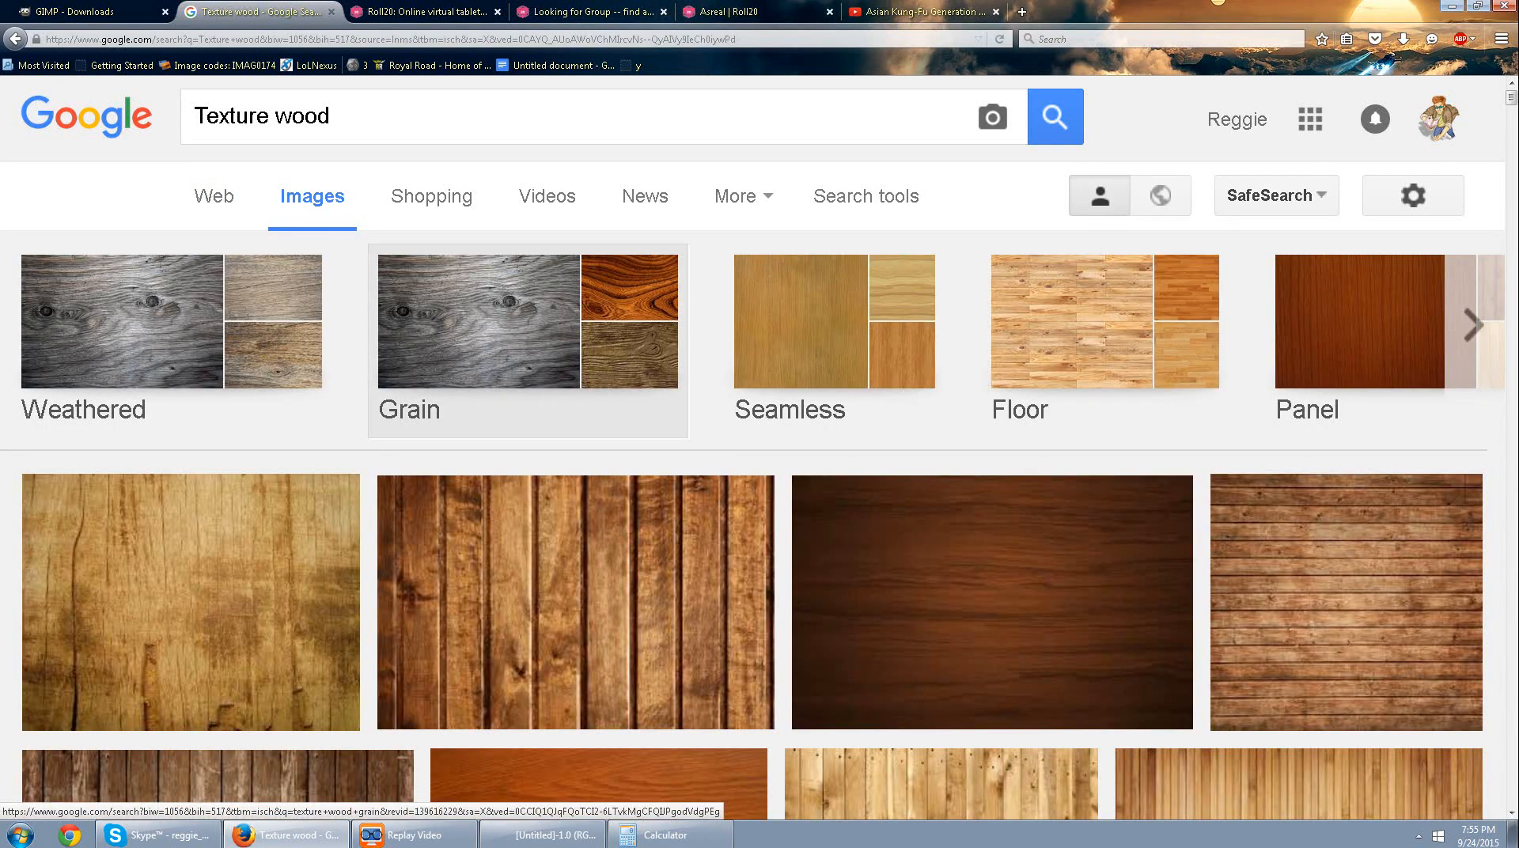
Browse the wood textures, open the 1920 × 1200 orange plank image from pichost.me, and copy it.
scroll(578, 506, down, 10)
scroll(578, 507, up, 4)
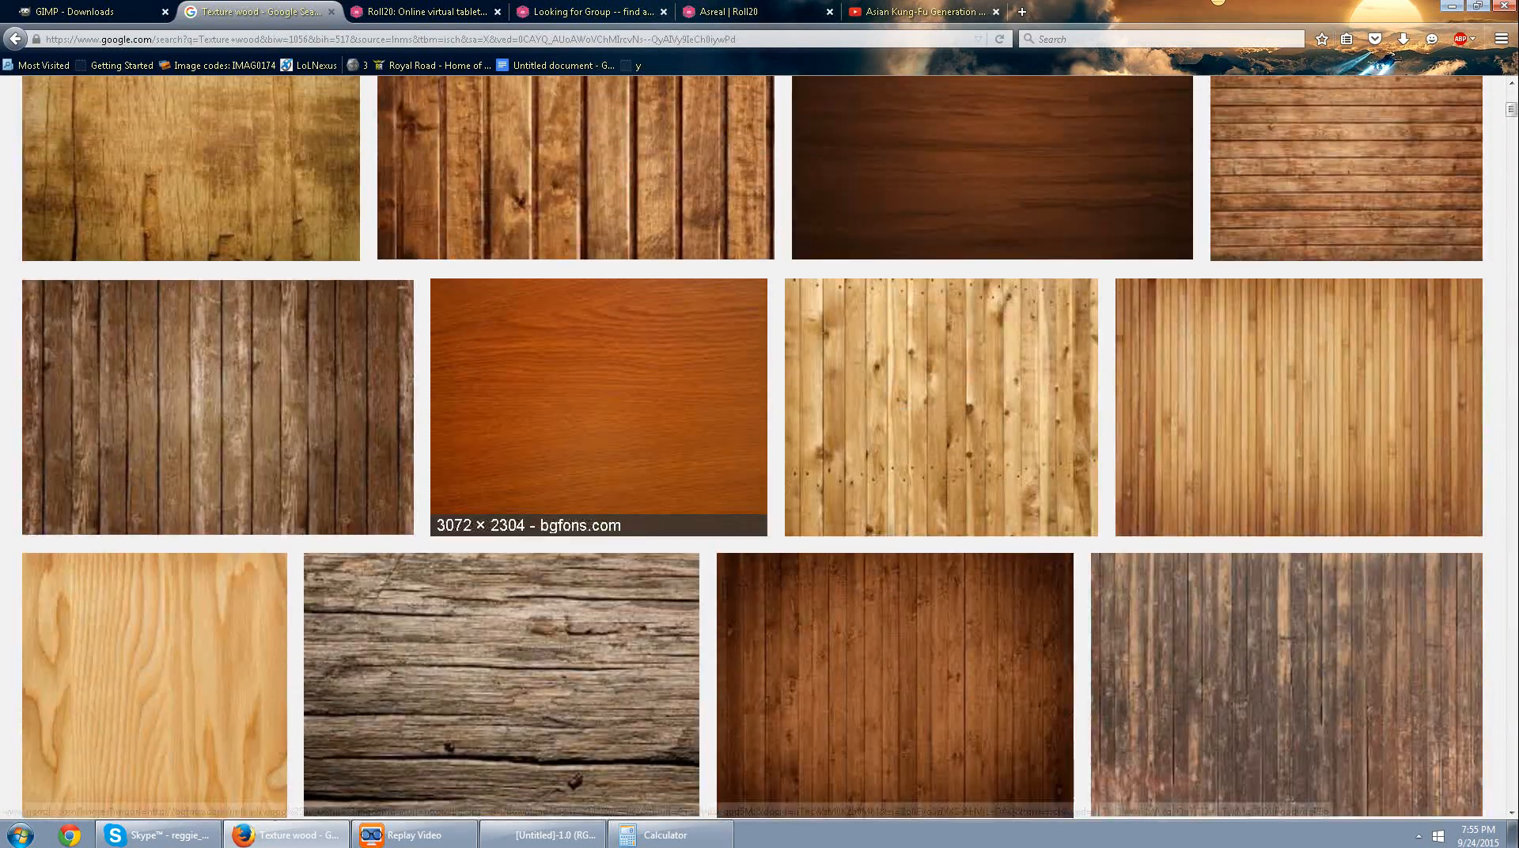
scroll(752, 447, down, 10)
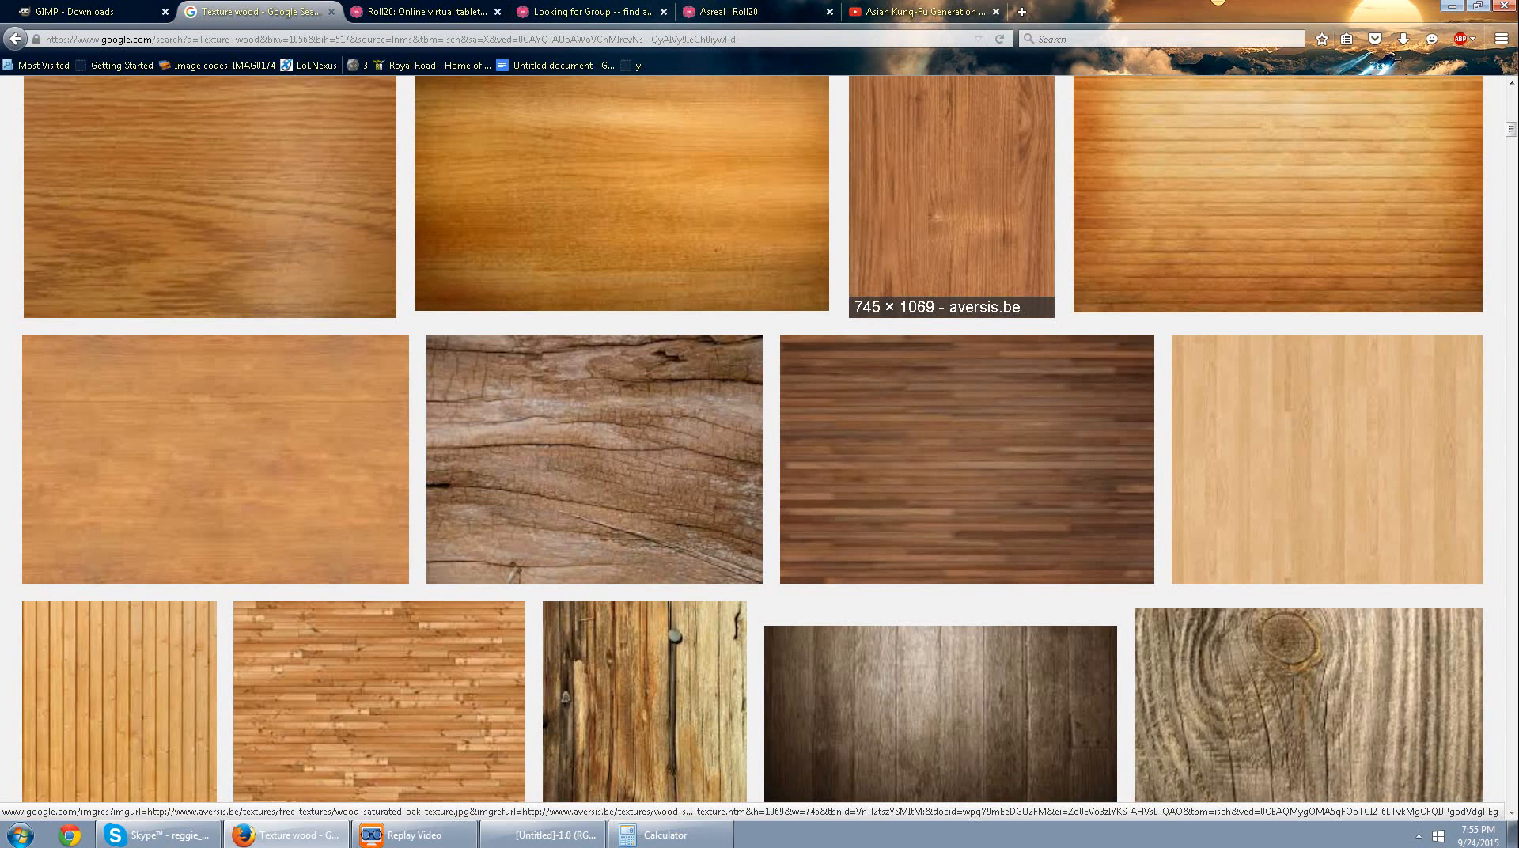
scroll(1124, 443, up, 2)
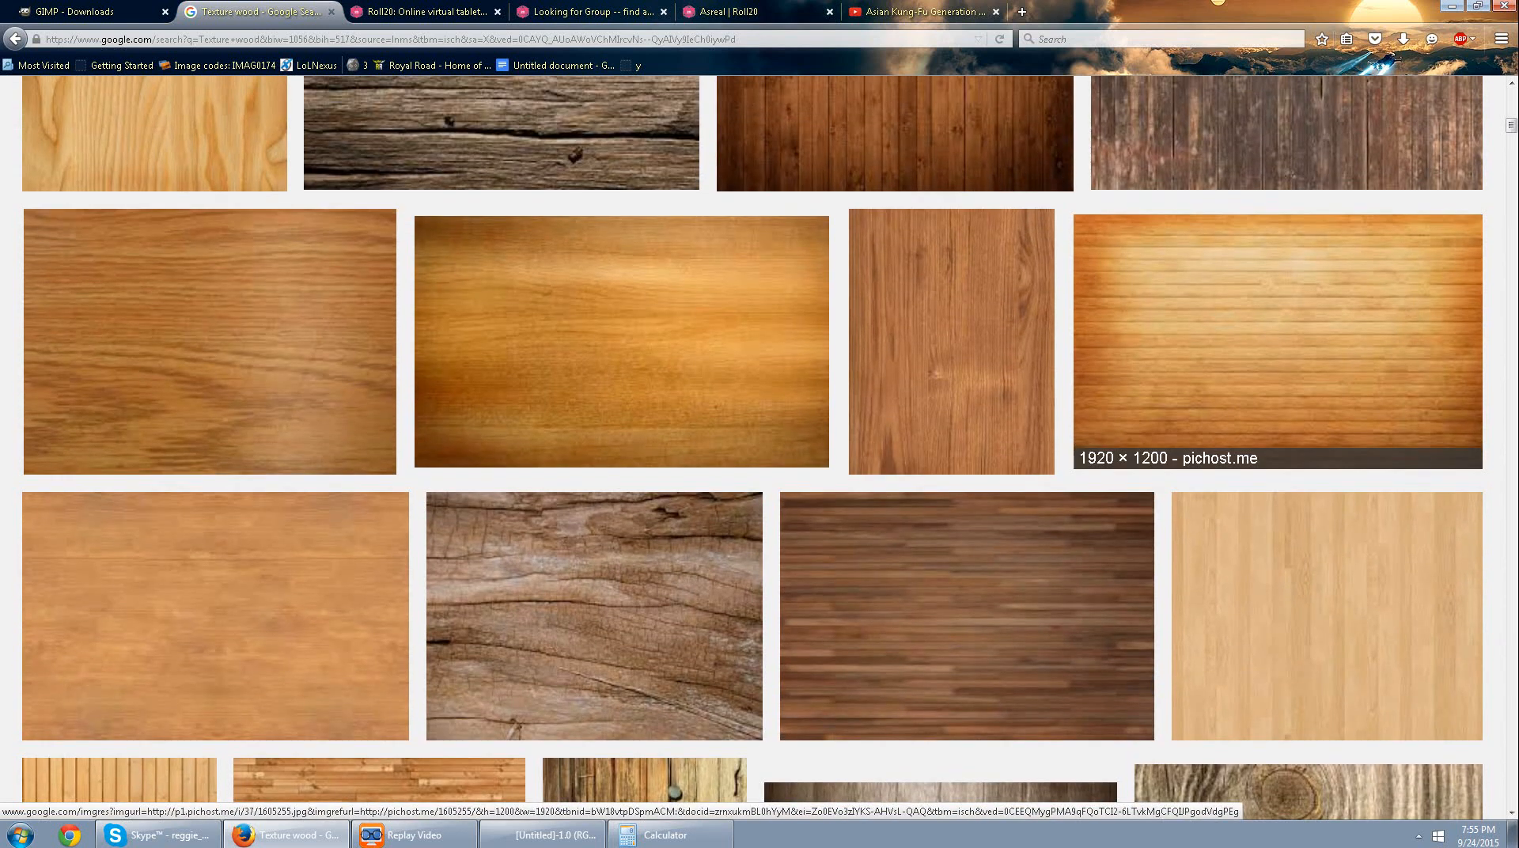
click(1124, 443)
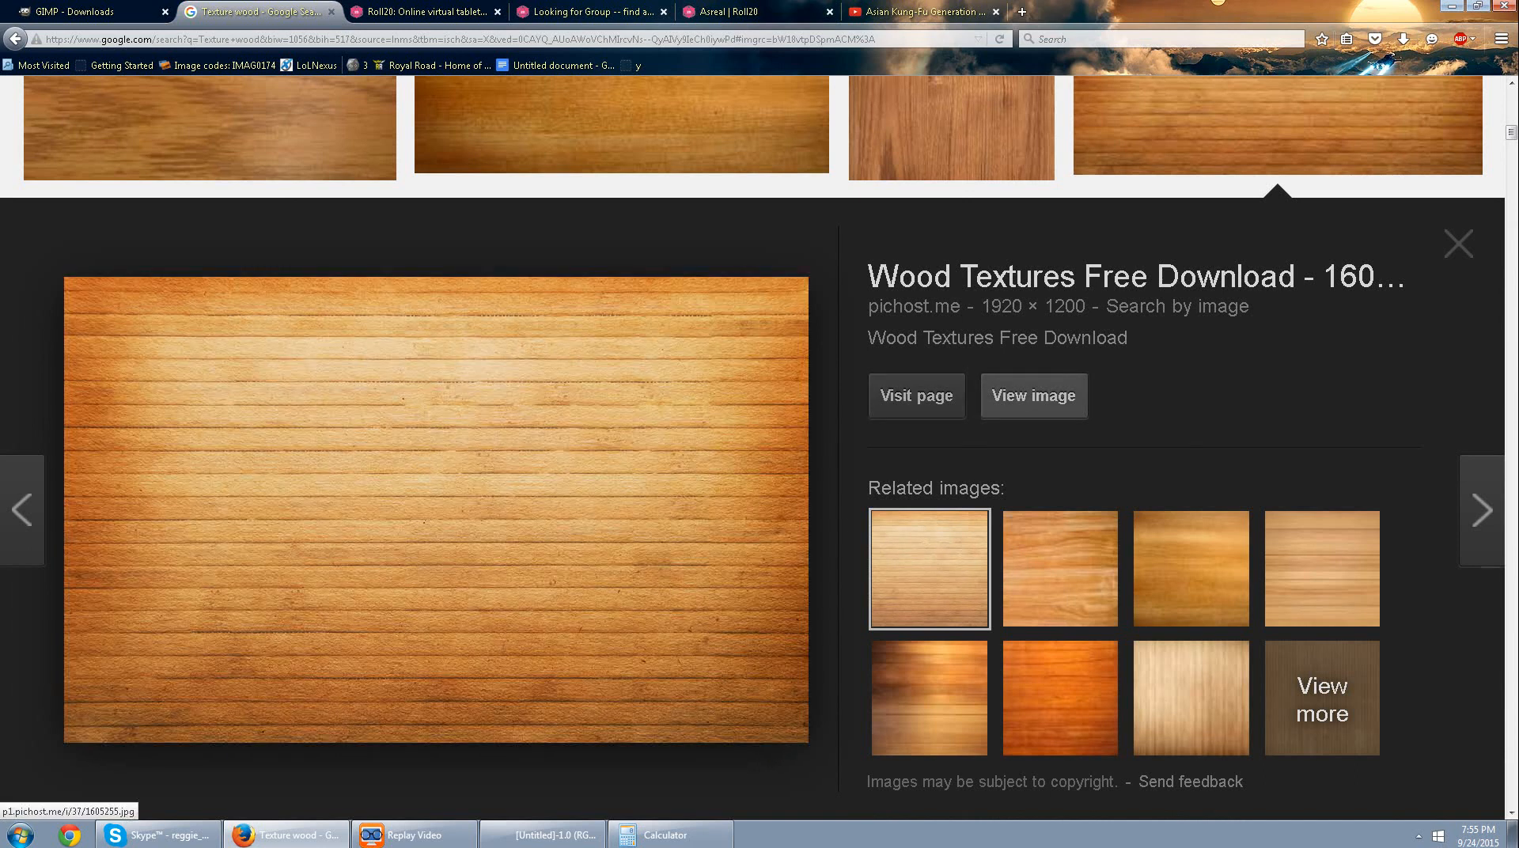
right_click(569, 484)
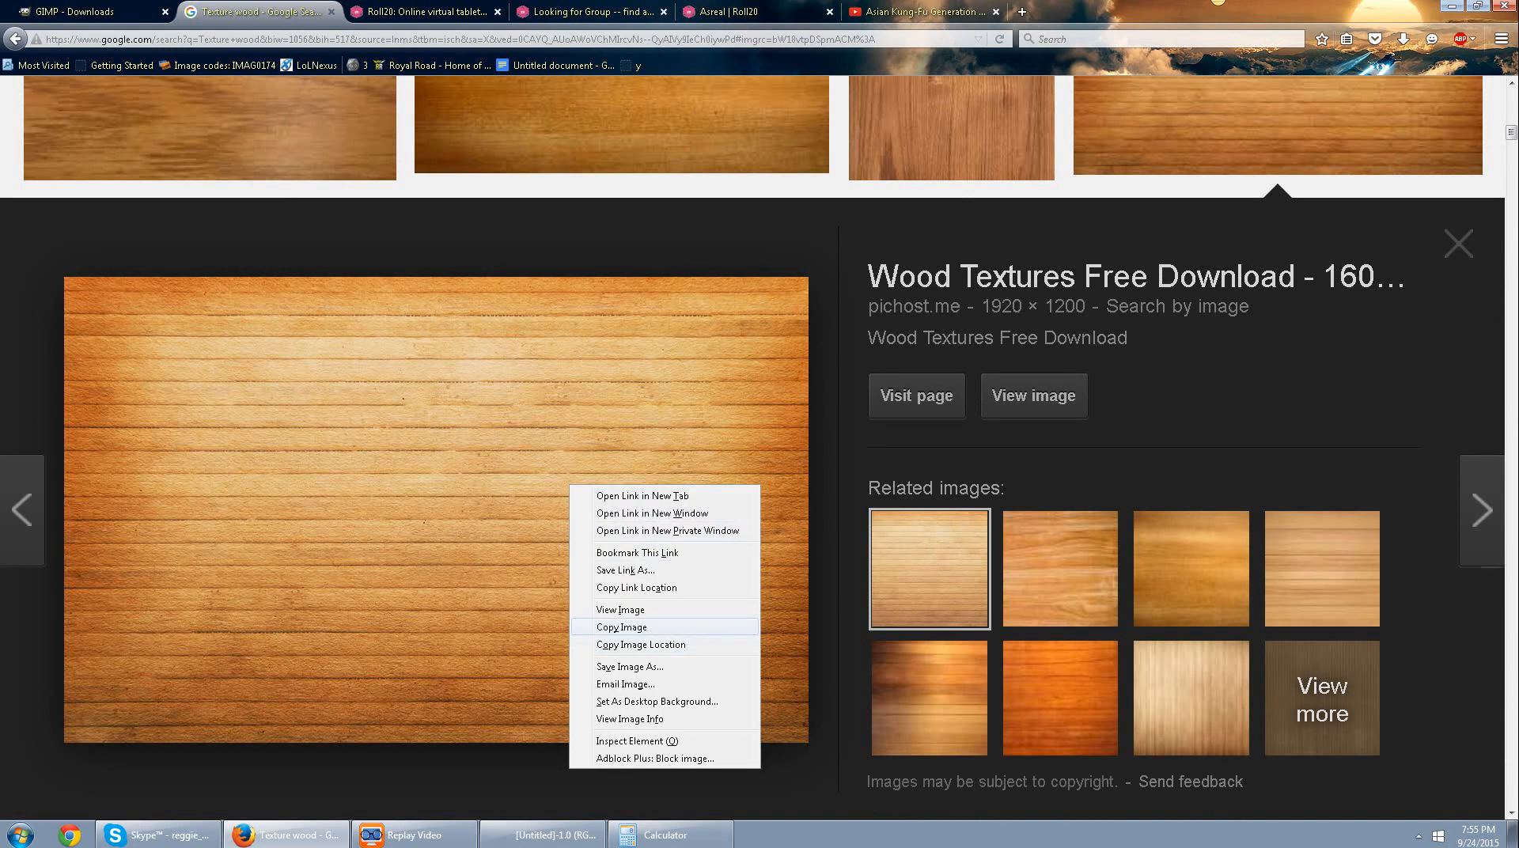
click(622, 627)
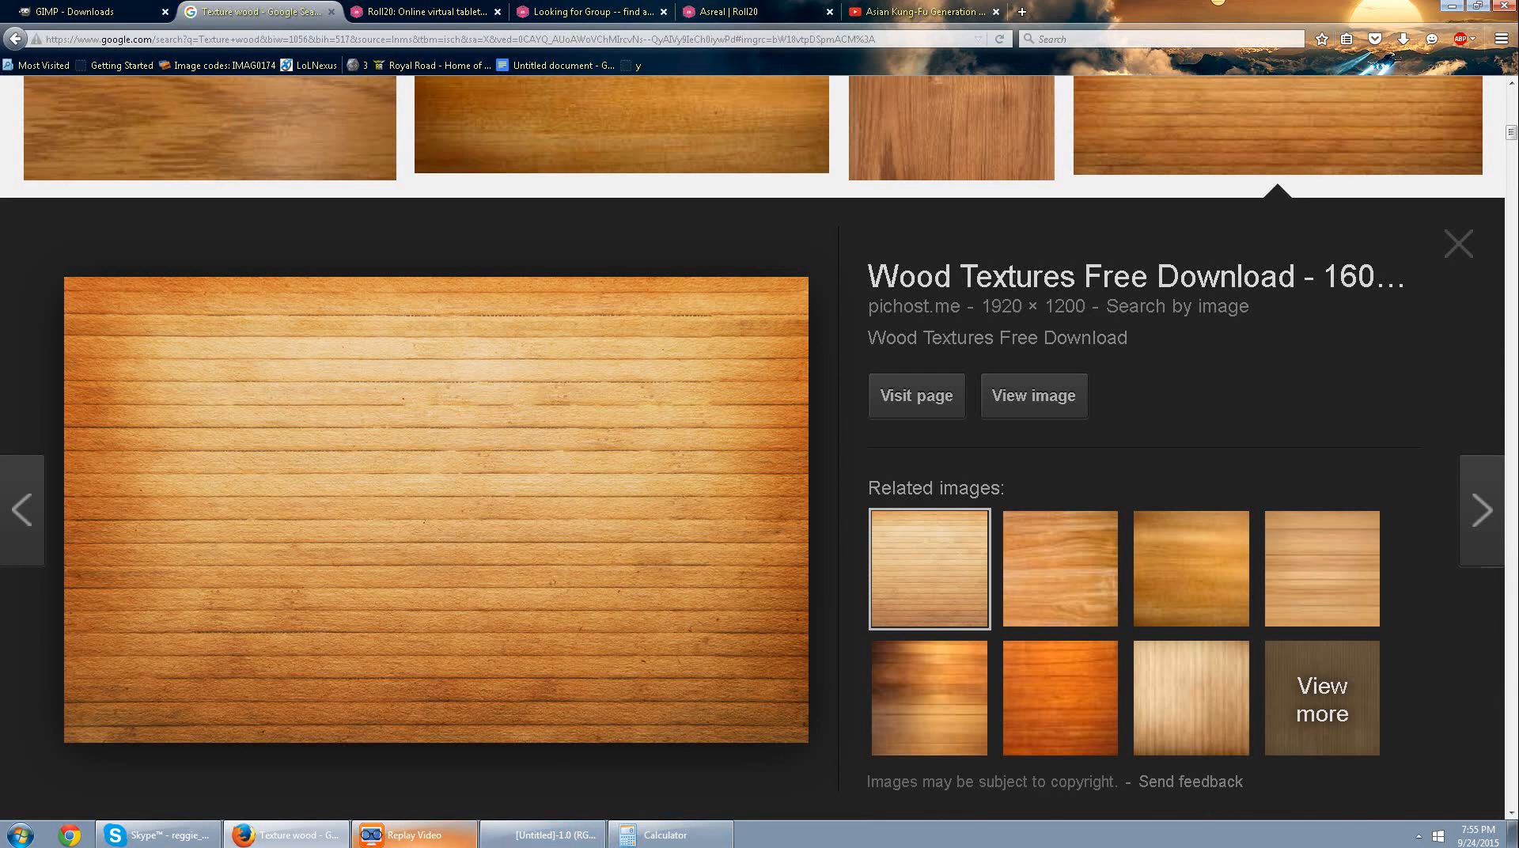
Switch back to GIMP and paste the copied wood texture as a new image.
click(545, 835)
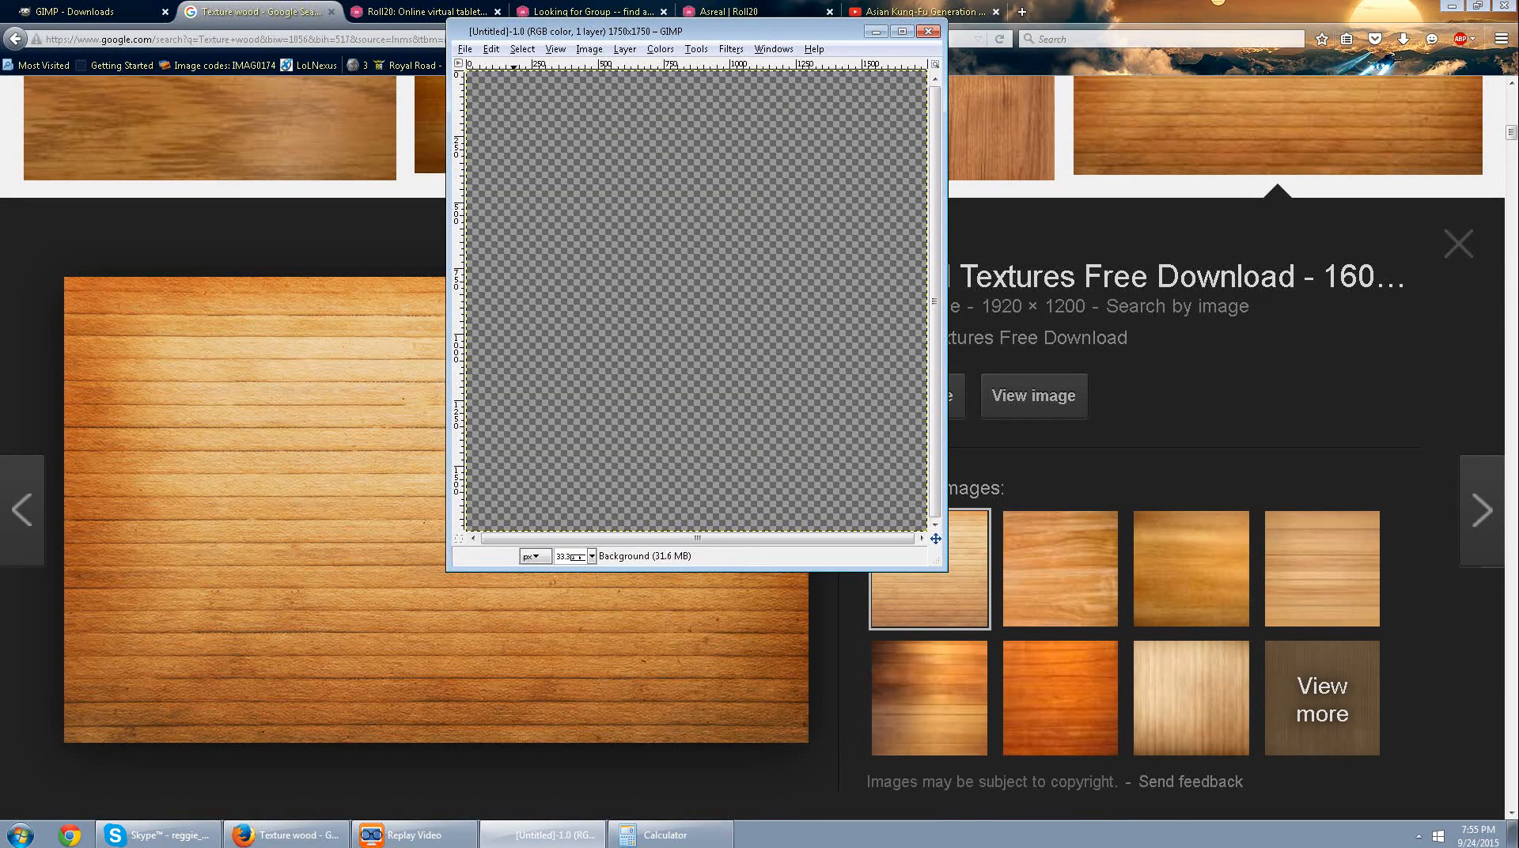
click(492, 49)
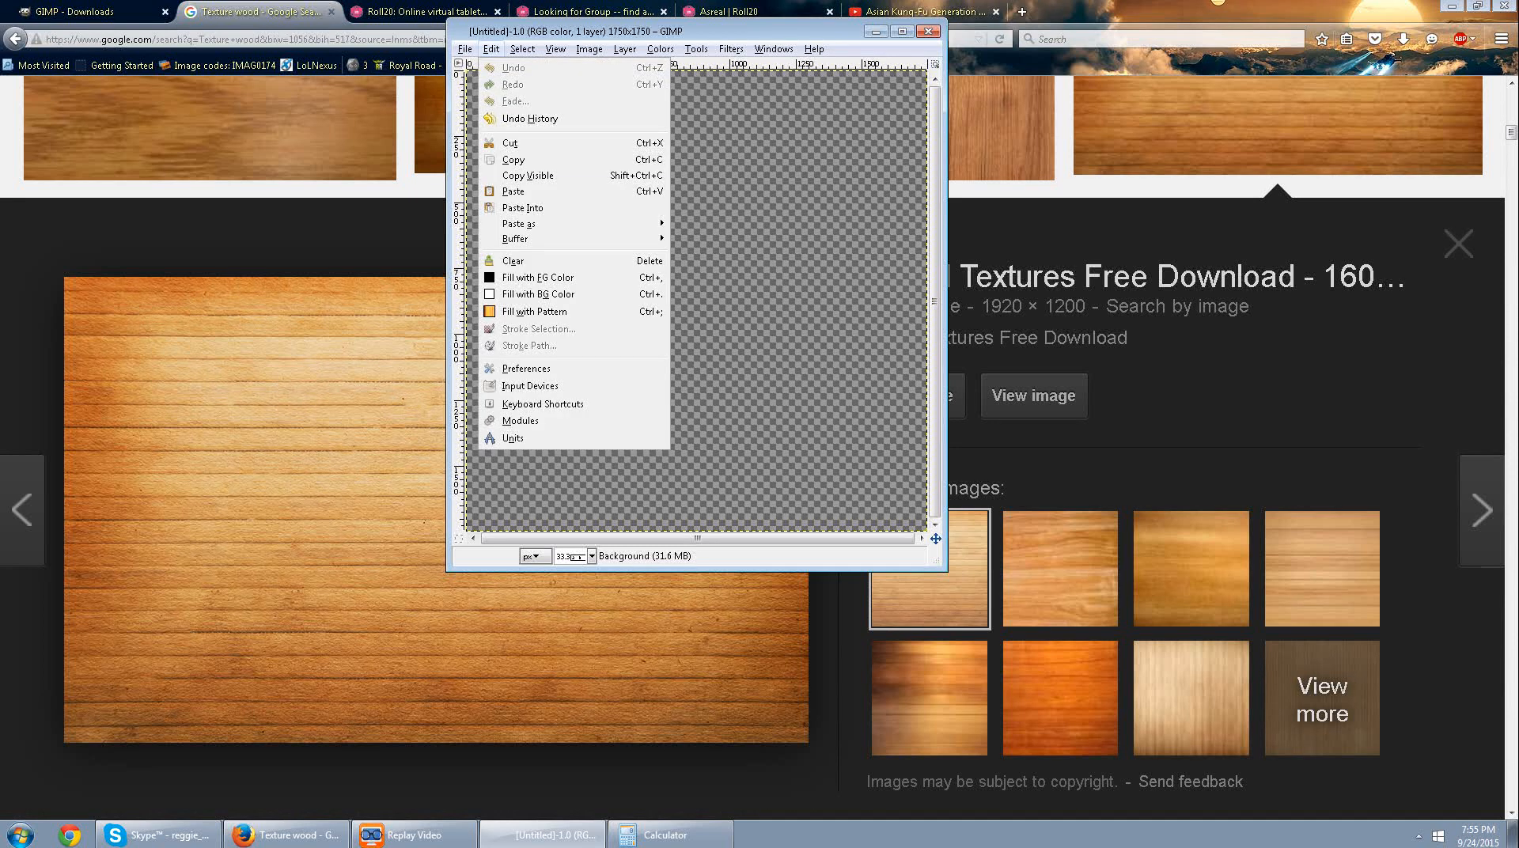
mouse_move(519, 224)
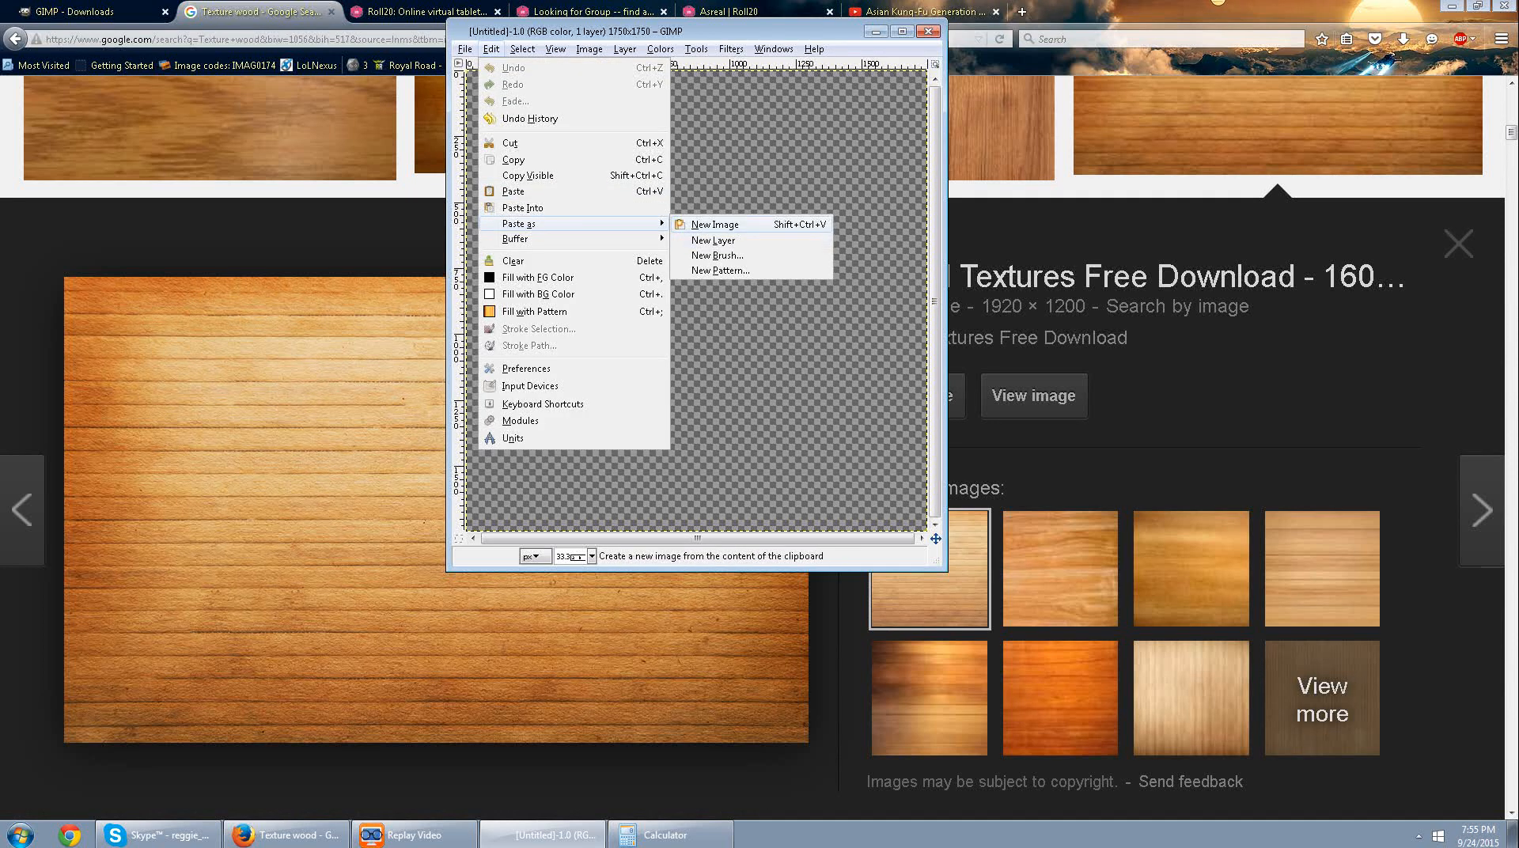
click(715, 225)
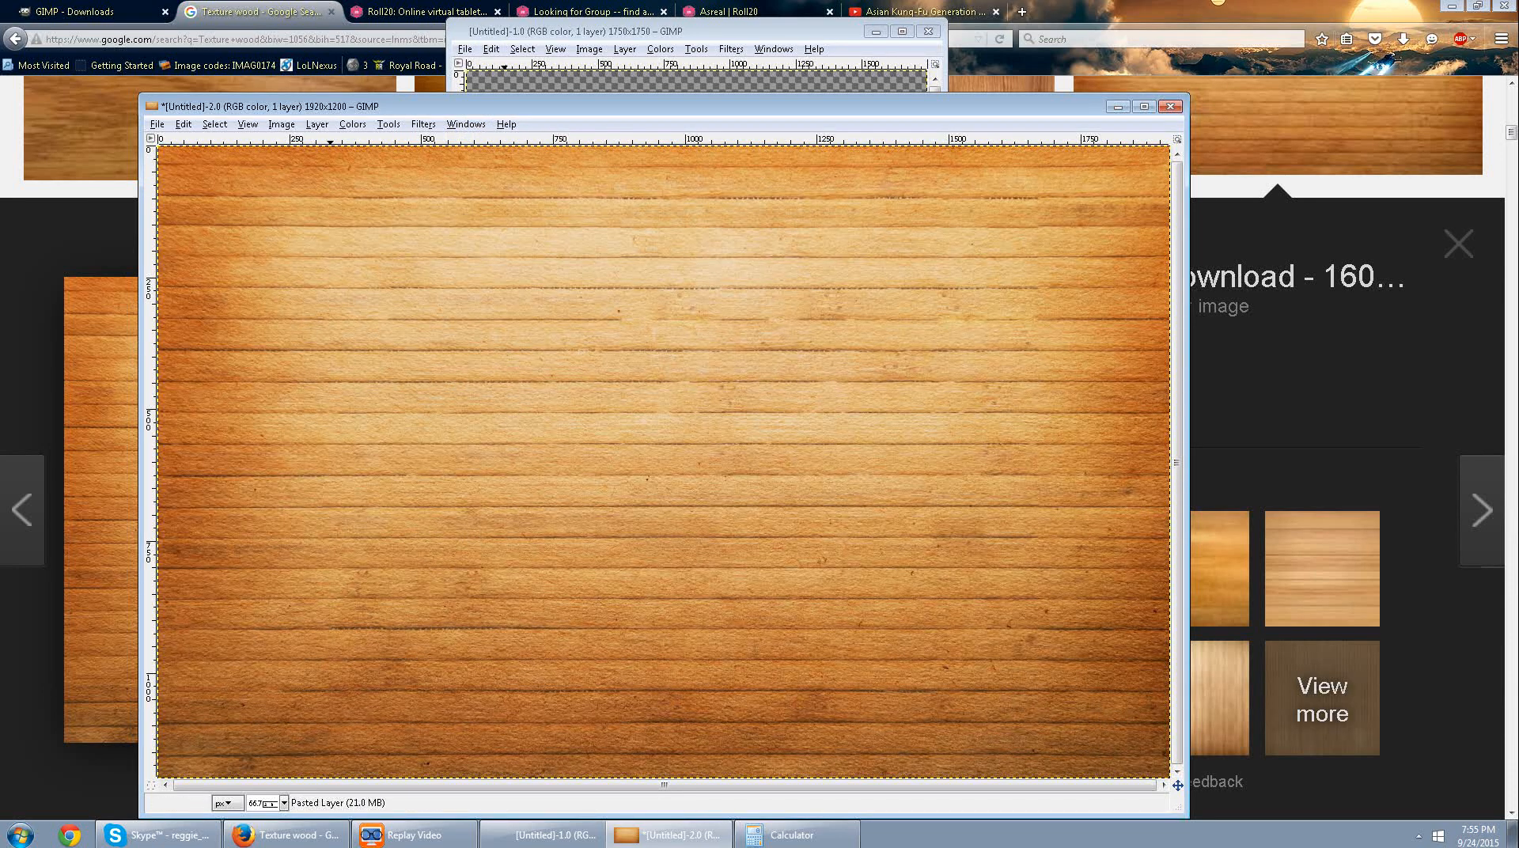
Scale the pasted wood layer to a width of 300 px, keeping its proportions linked.
click(317, 124)
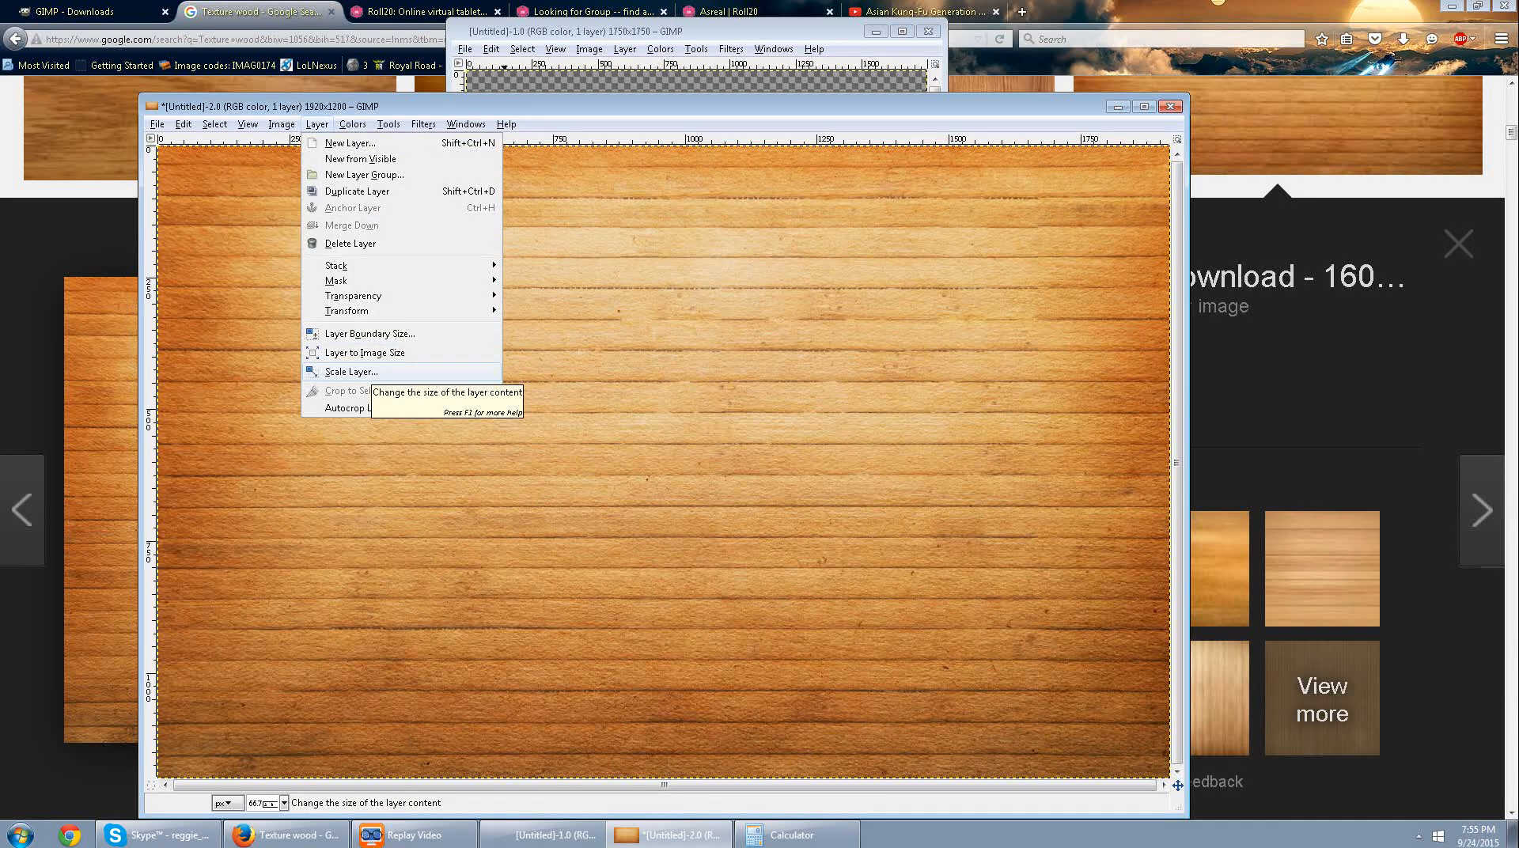
click(358, 371)
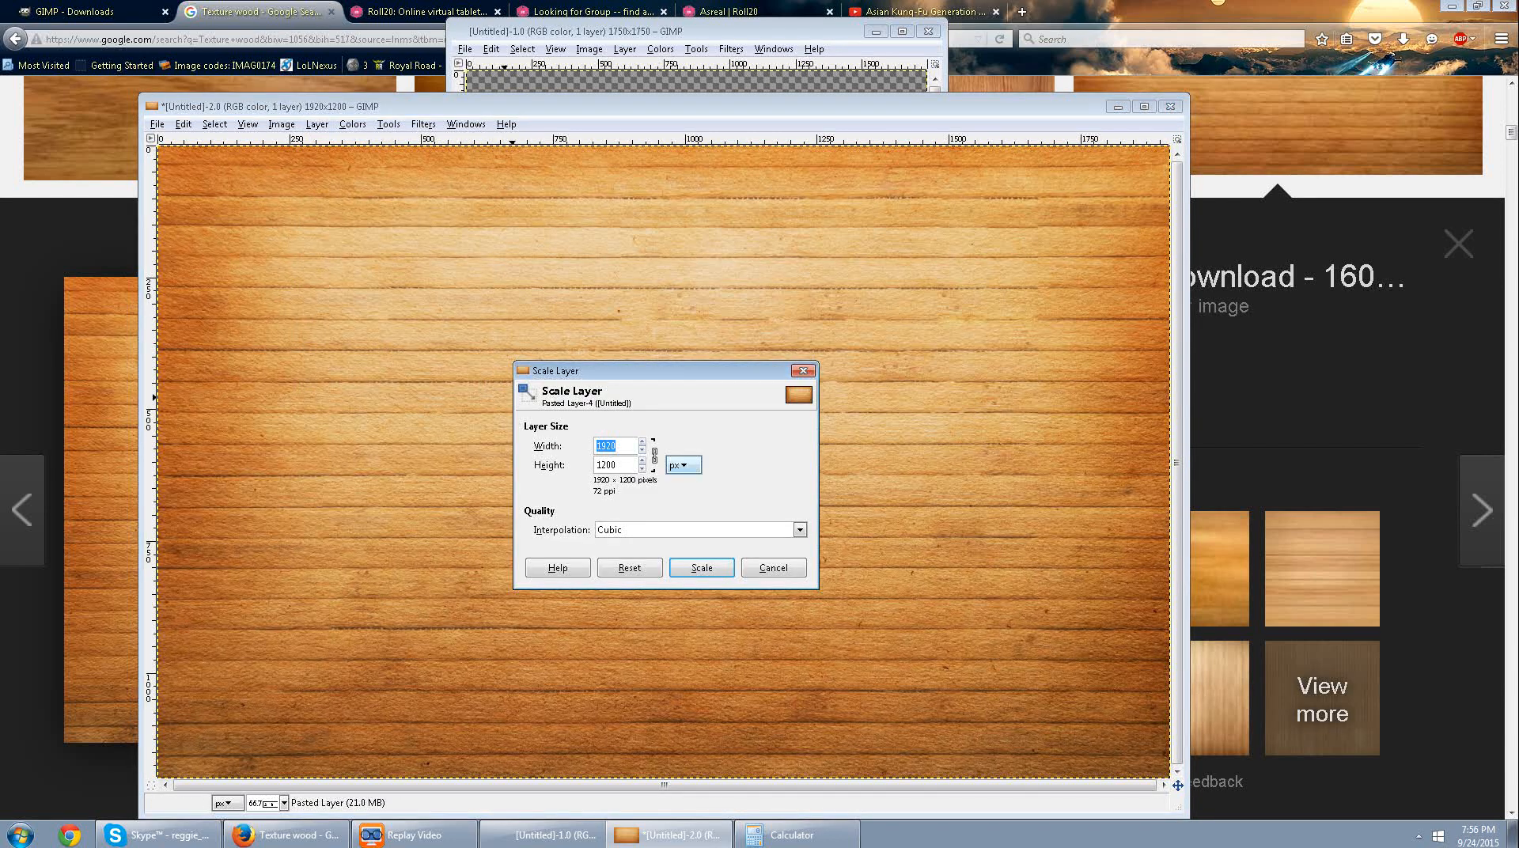
text(300)
key(Tab)
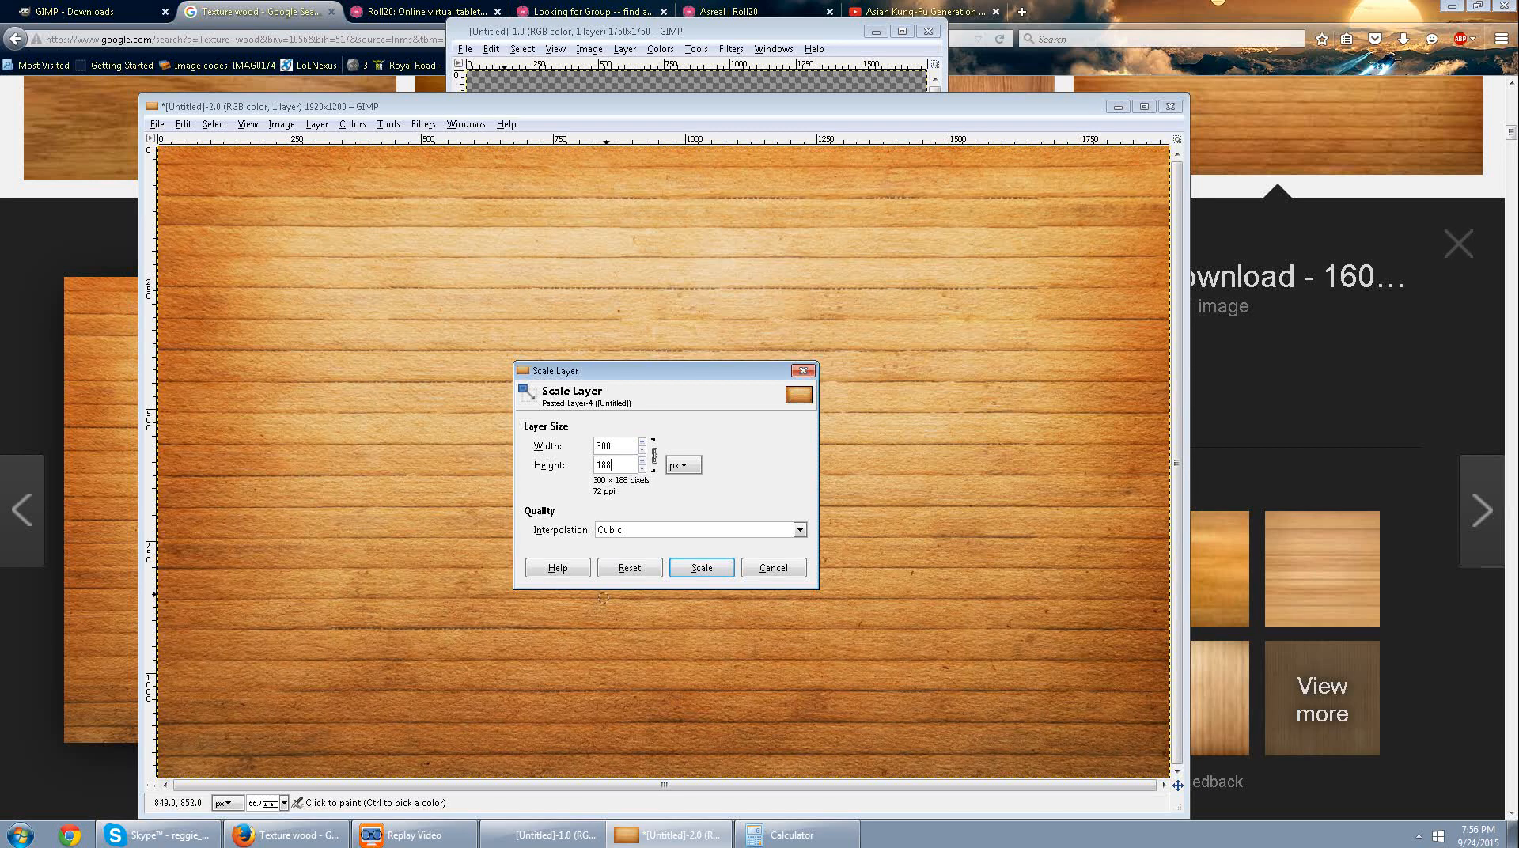
click(683, 563)
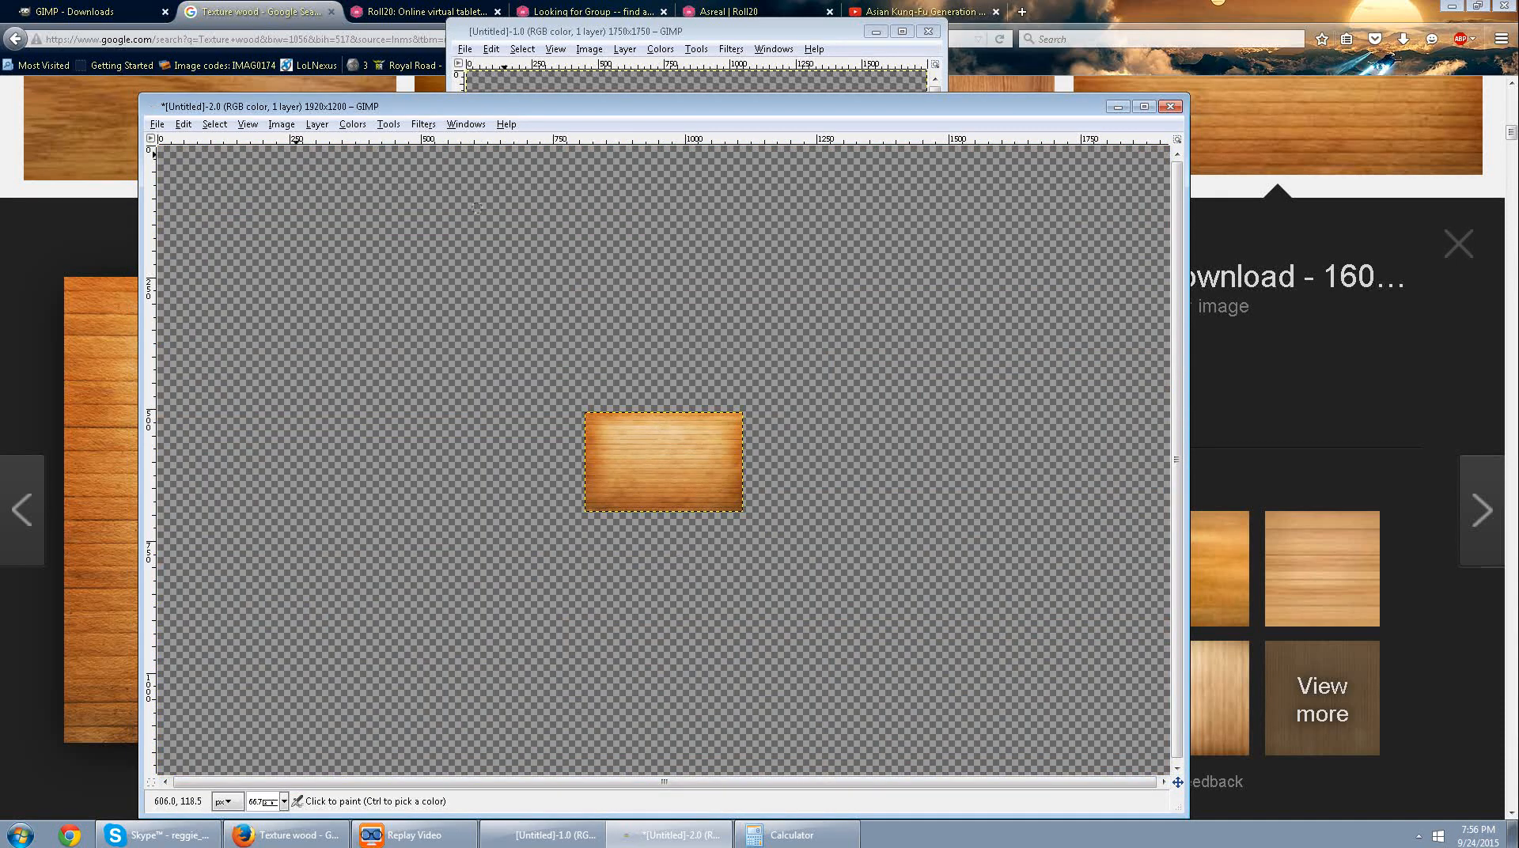
Apply the Make Seamless filter to the scaled wood layer and copy it to the clipboard.
click(423, 125)
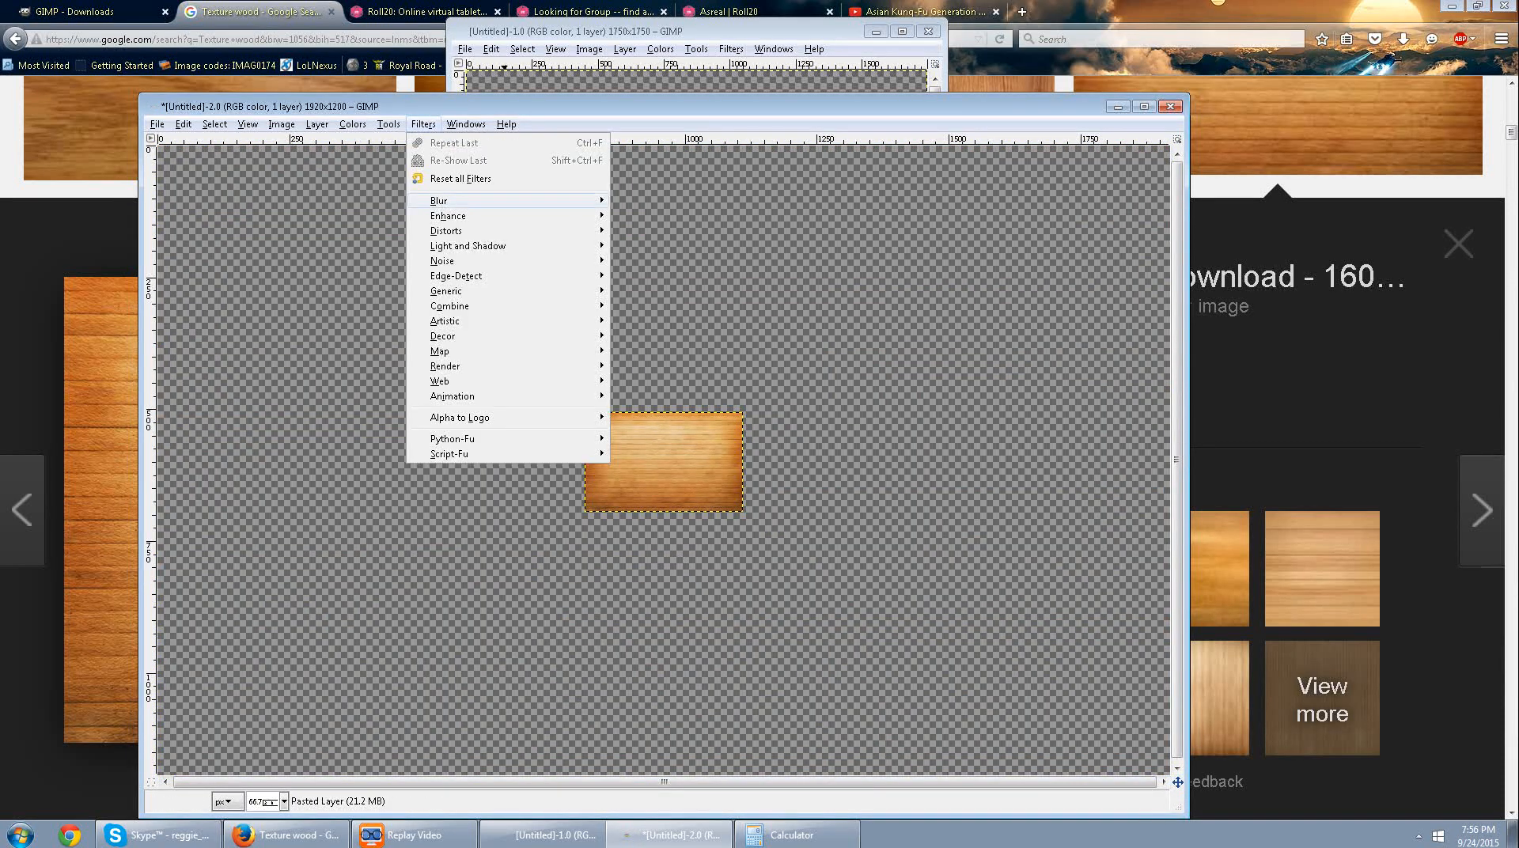
mouse_move(440, 381)
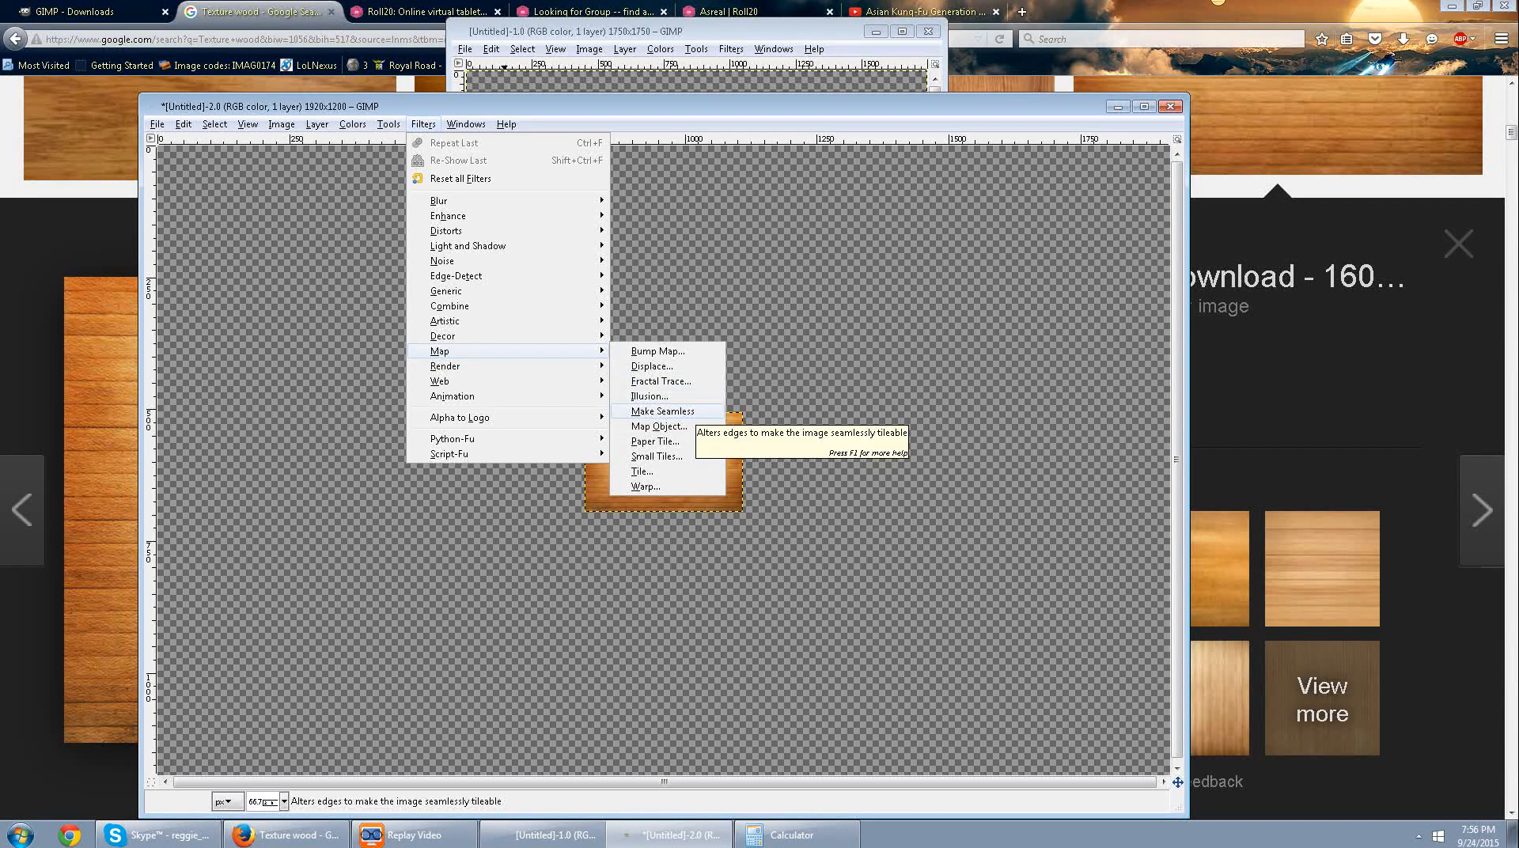
click(681, 411)
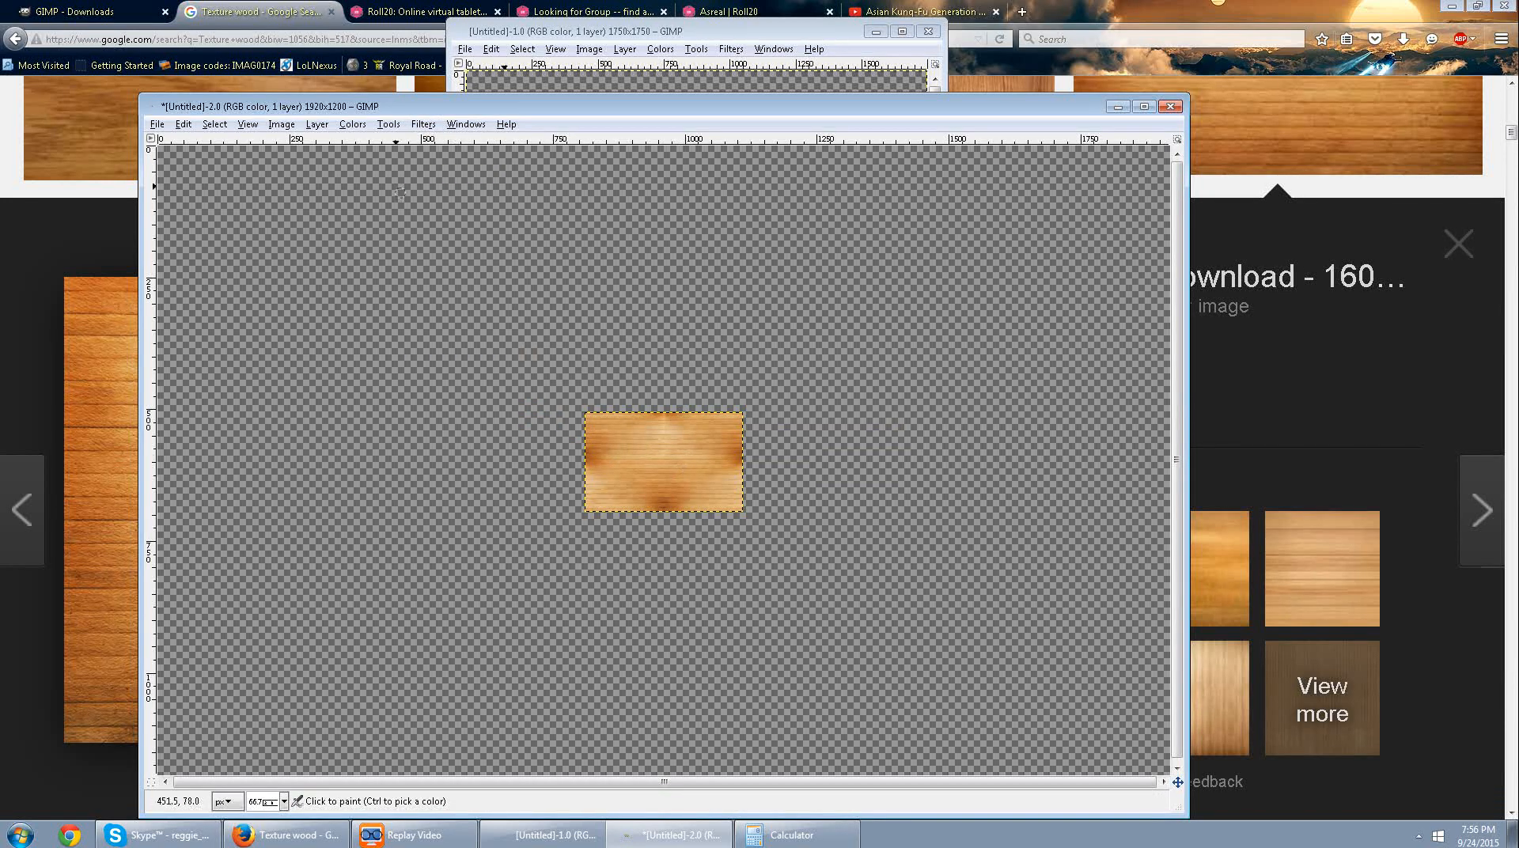
click(183, 124)
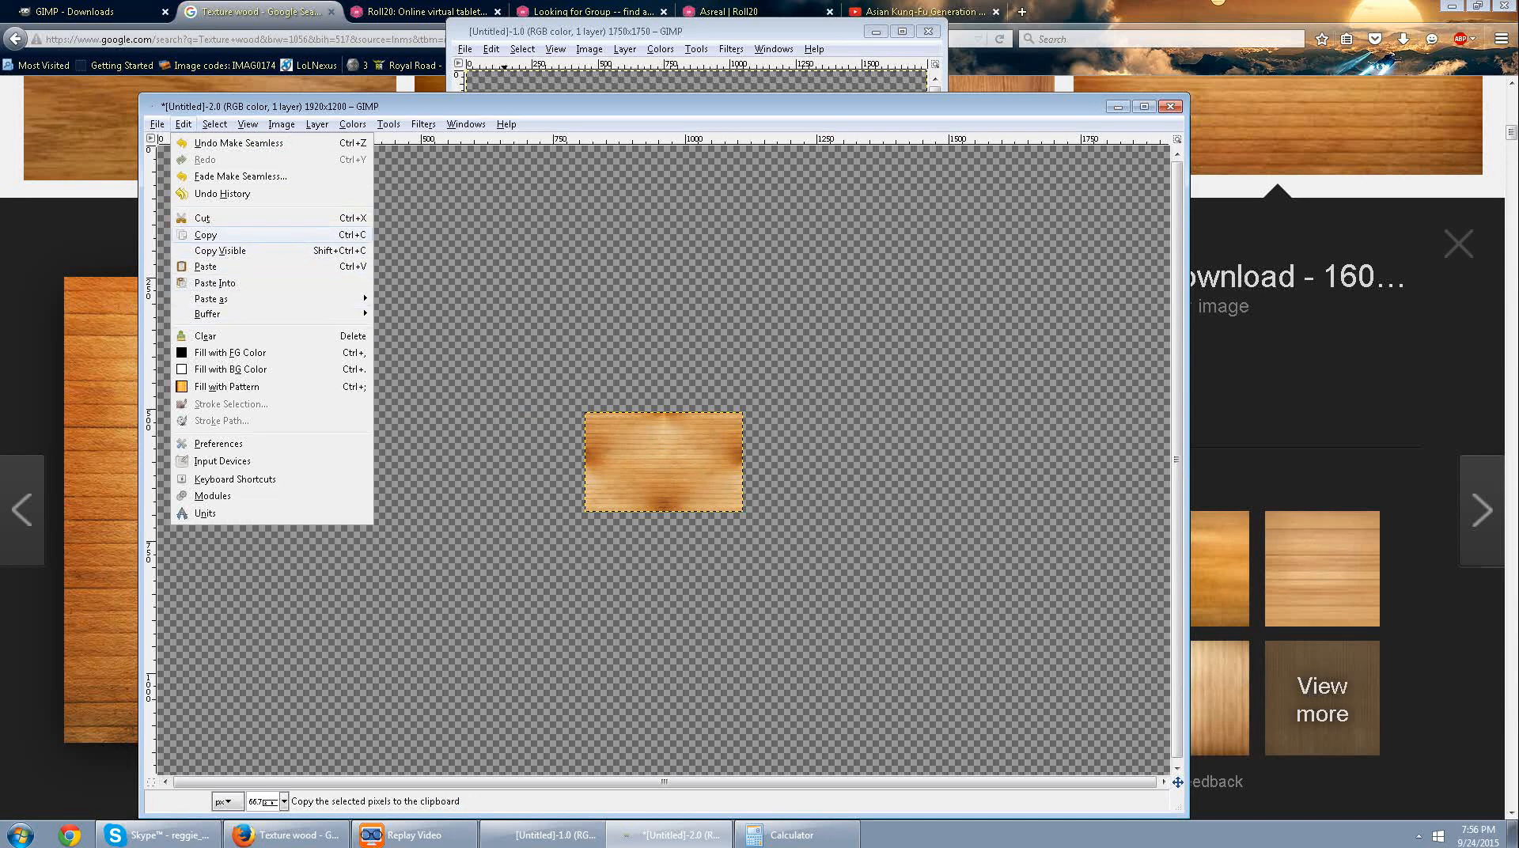
click(205, 235)
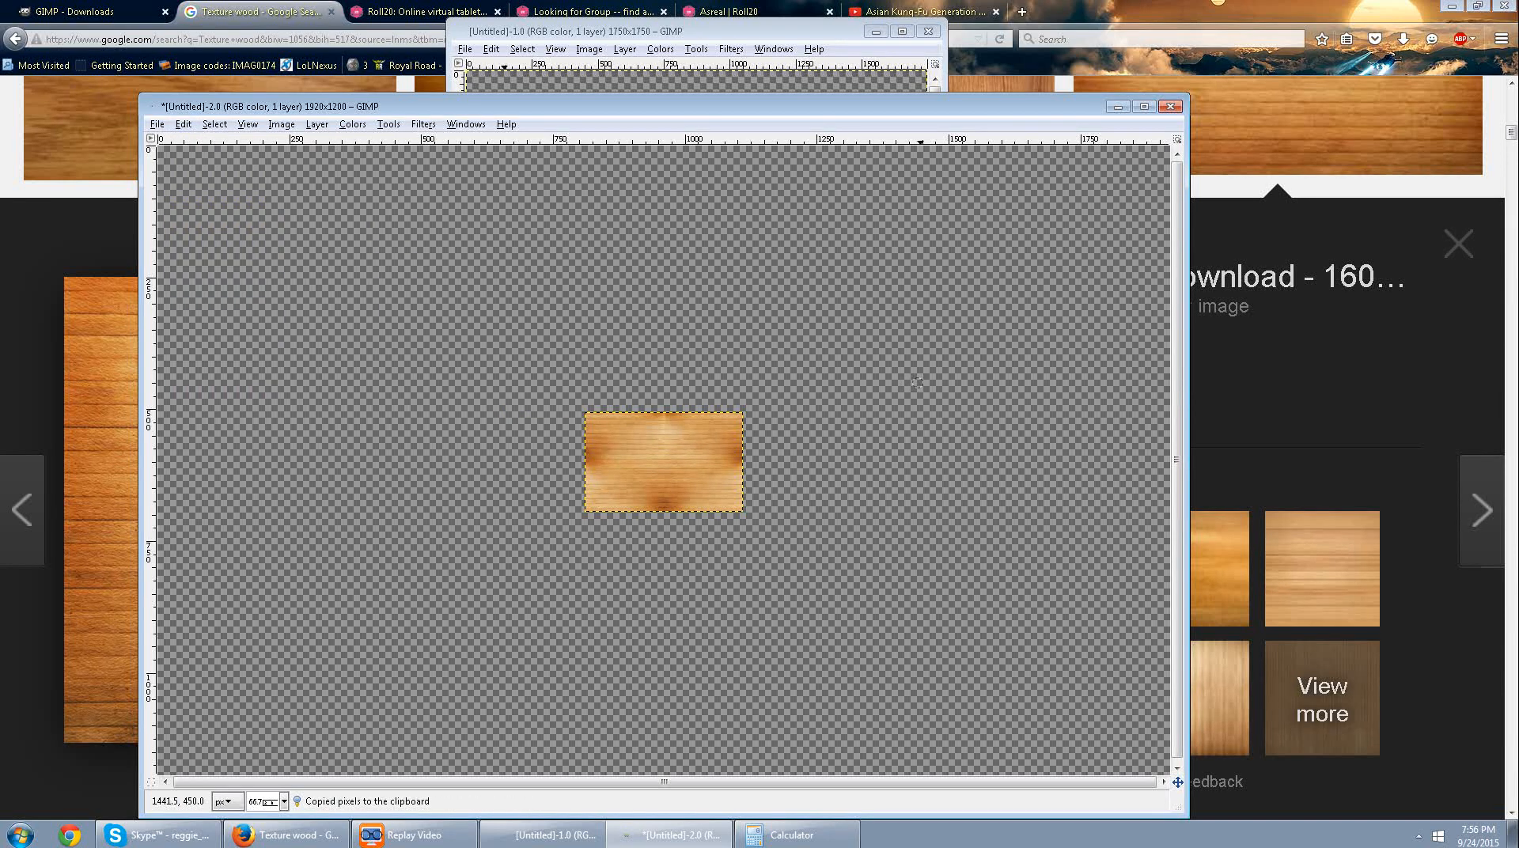
Minimize the wood texture image and the browser, maximize the 1750 × 1750 canvas, and place a new toolbox beside it.
click(1118, 106)
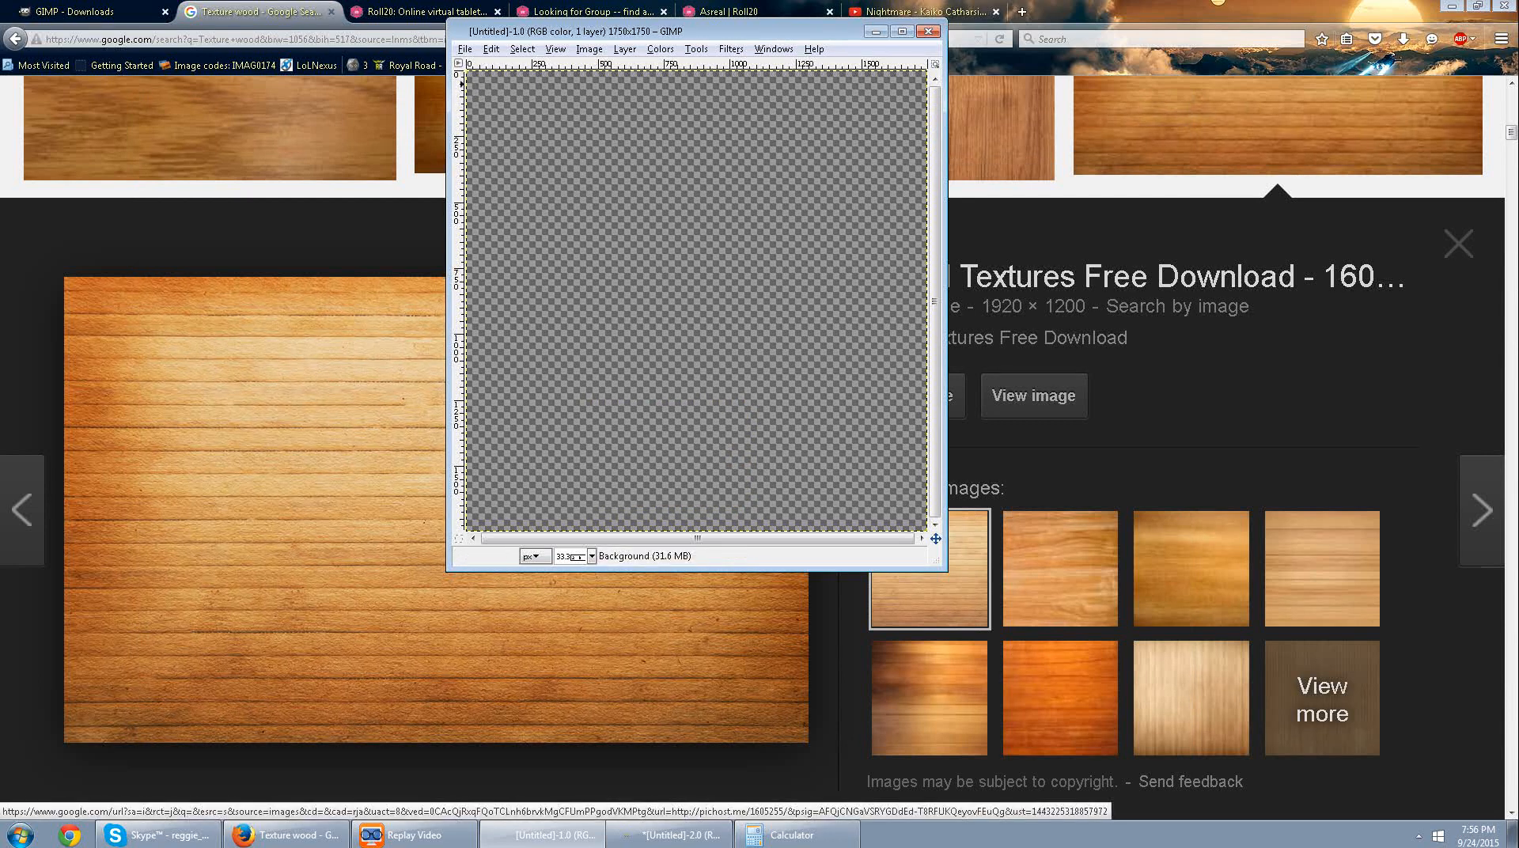
click(696, 49)
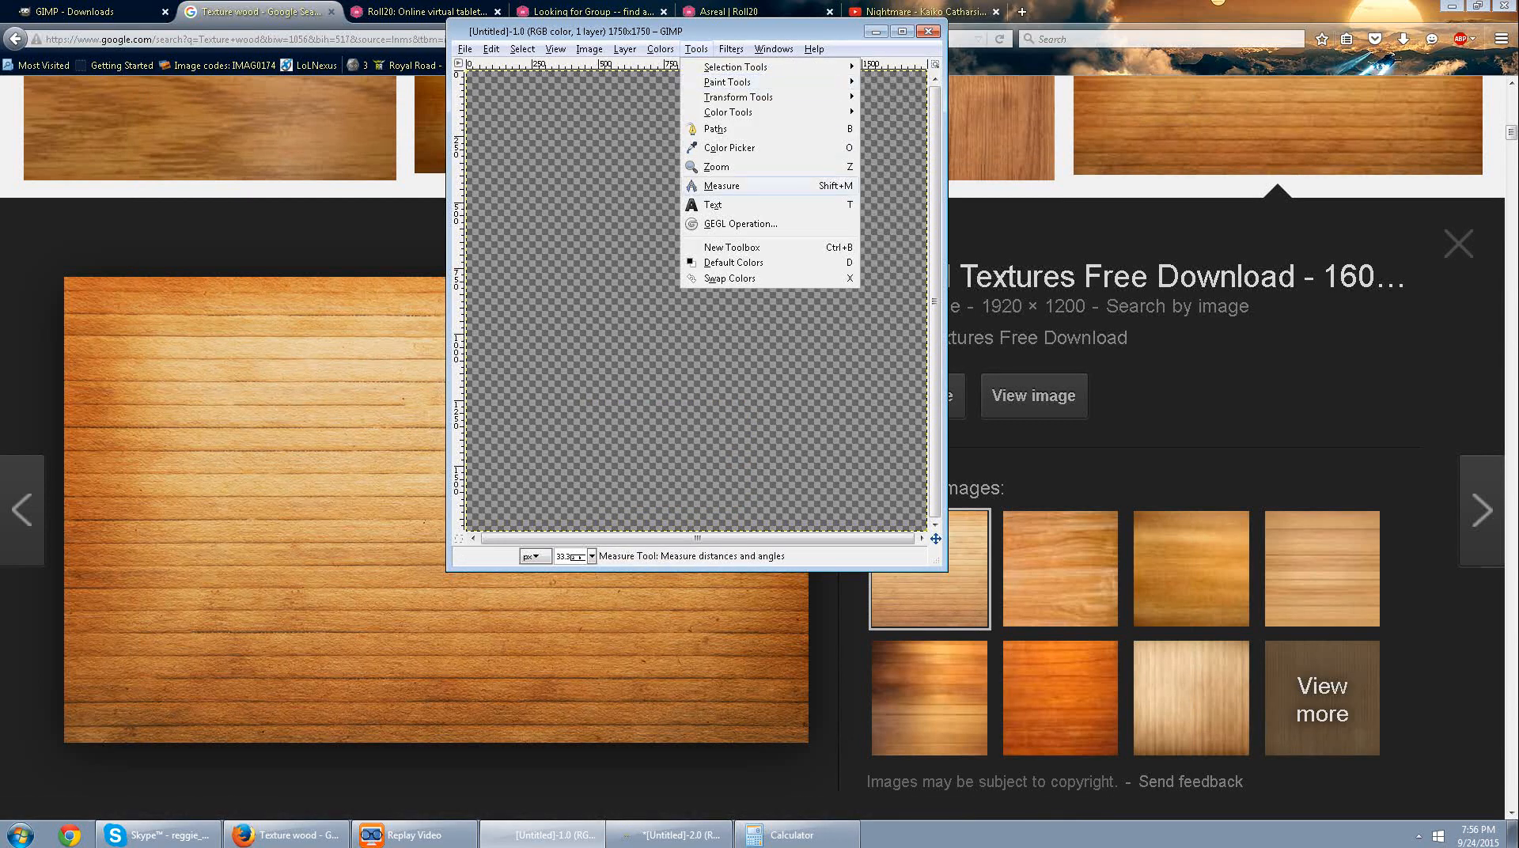
click(732, 247)
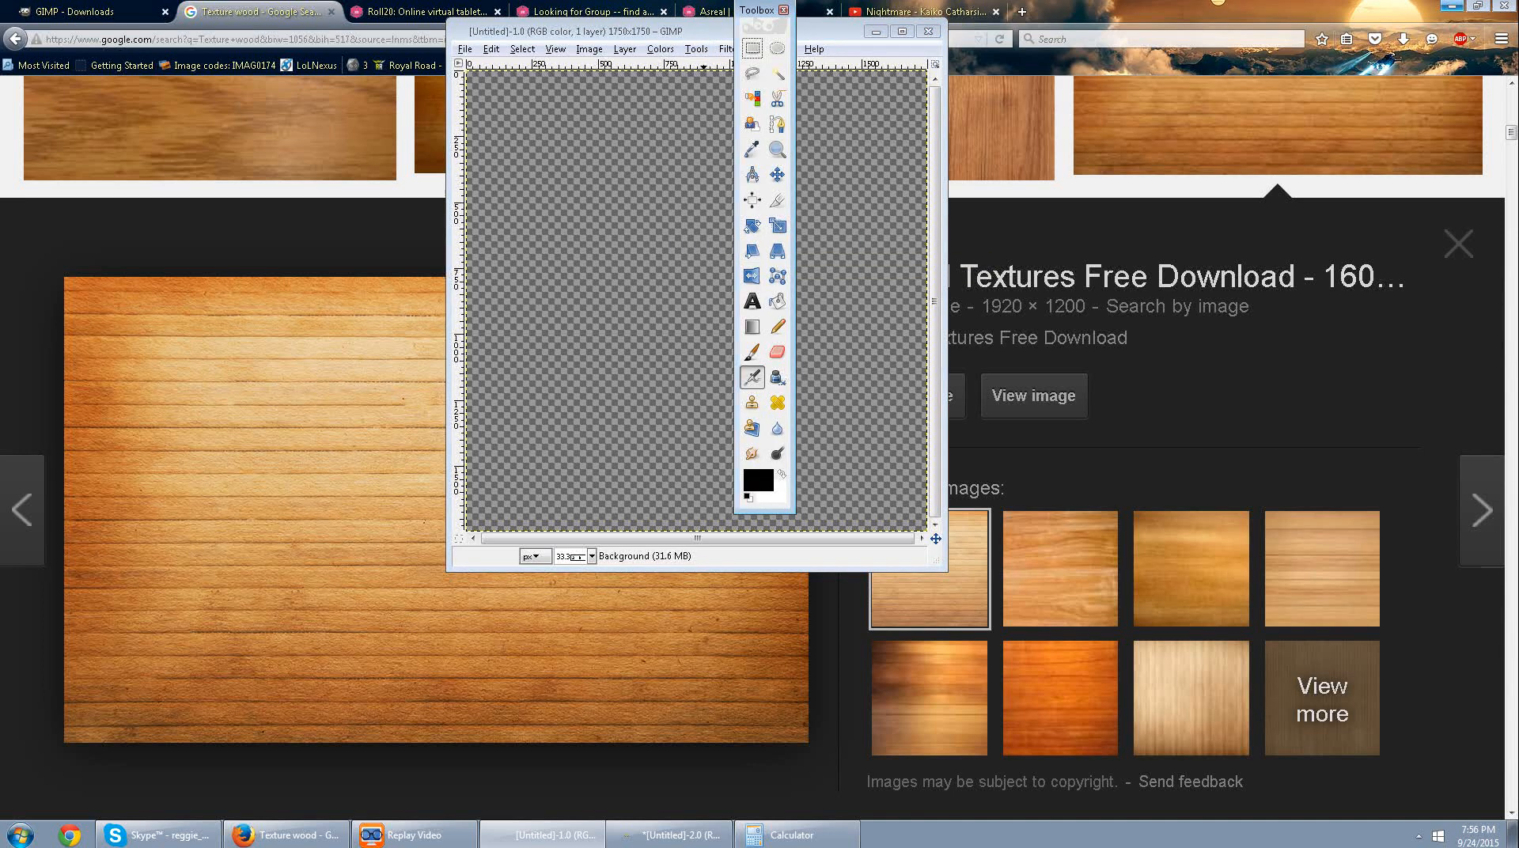
click(1452, 6)
click(902, 31)
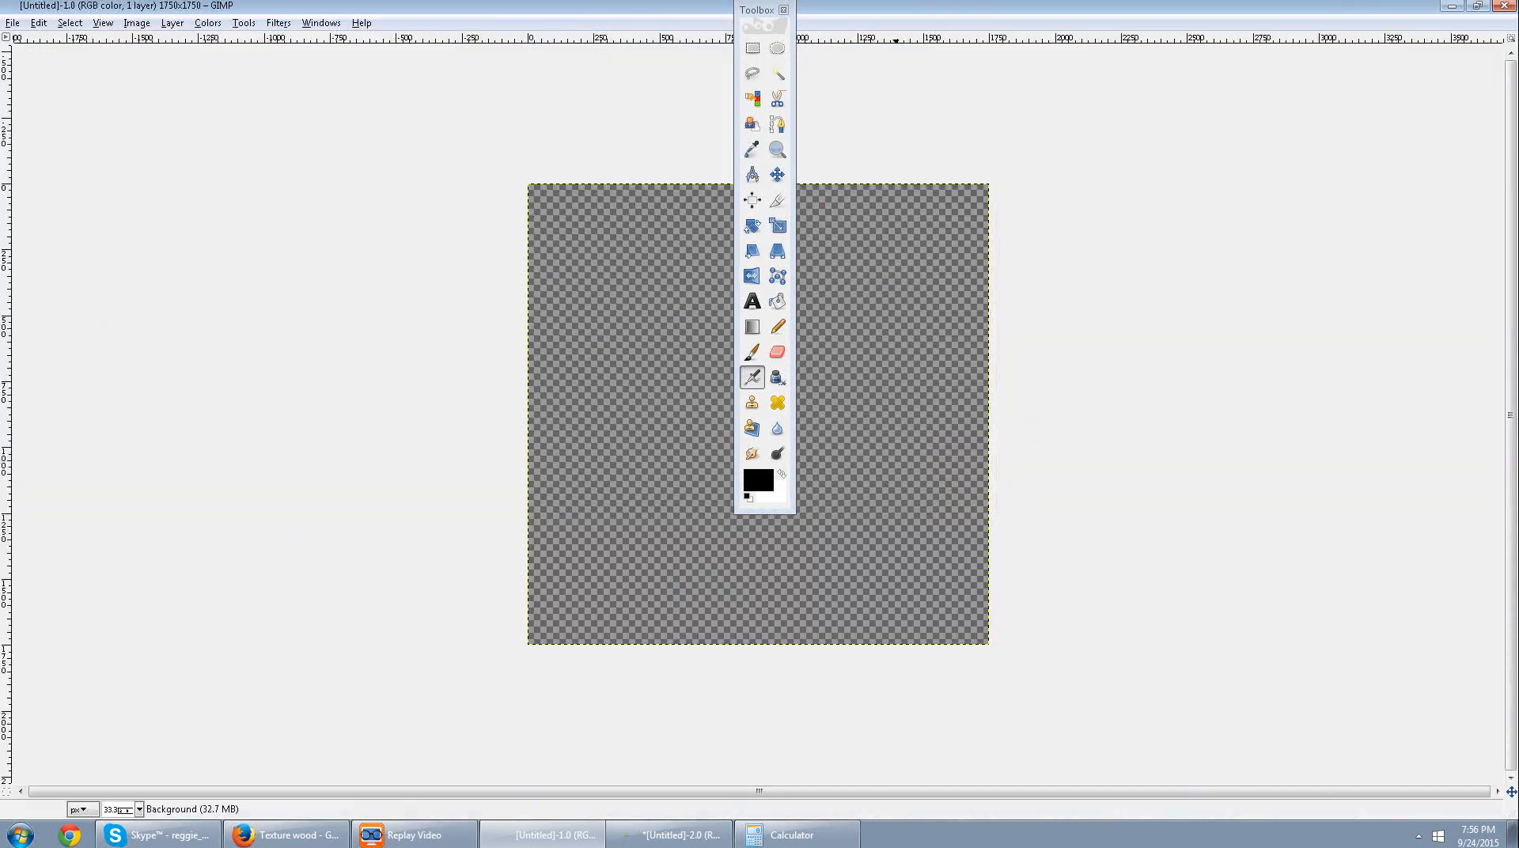
scroll(1124, 485, up, 3)
scroll(1125, 484, down, 1)
drag(760, 11, 150, 183)
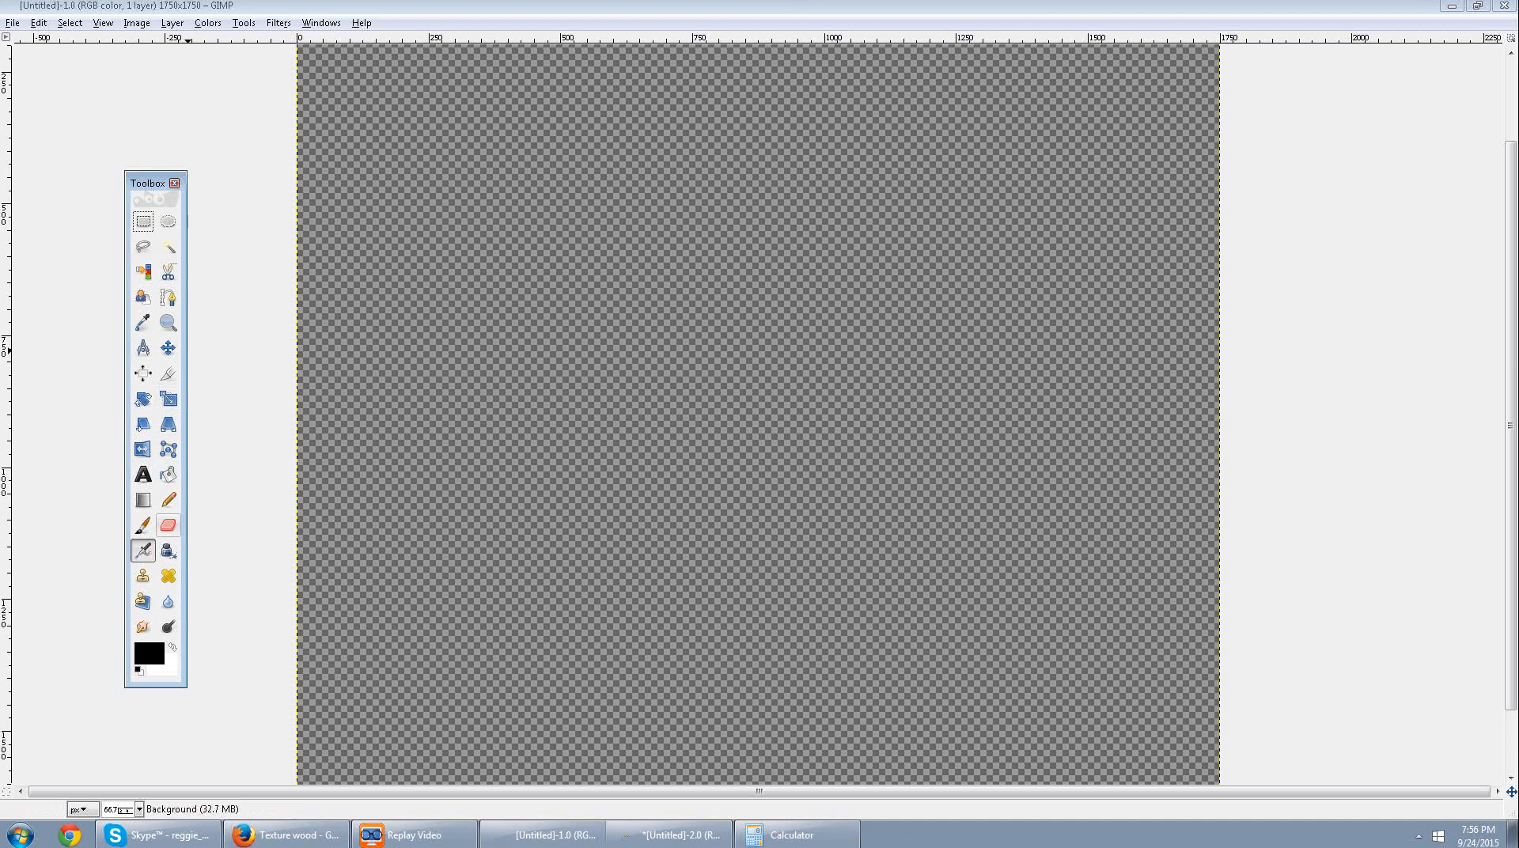
Select the Bucket Fill tool, open its tool options, and arrange them with the toolbox beside the canvas.
click(168, 474)
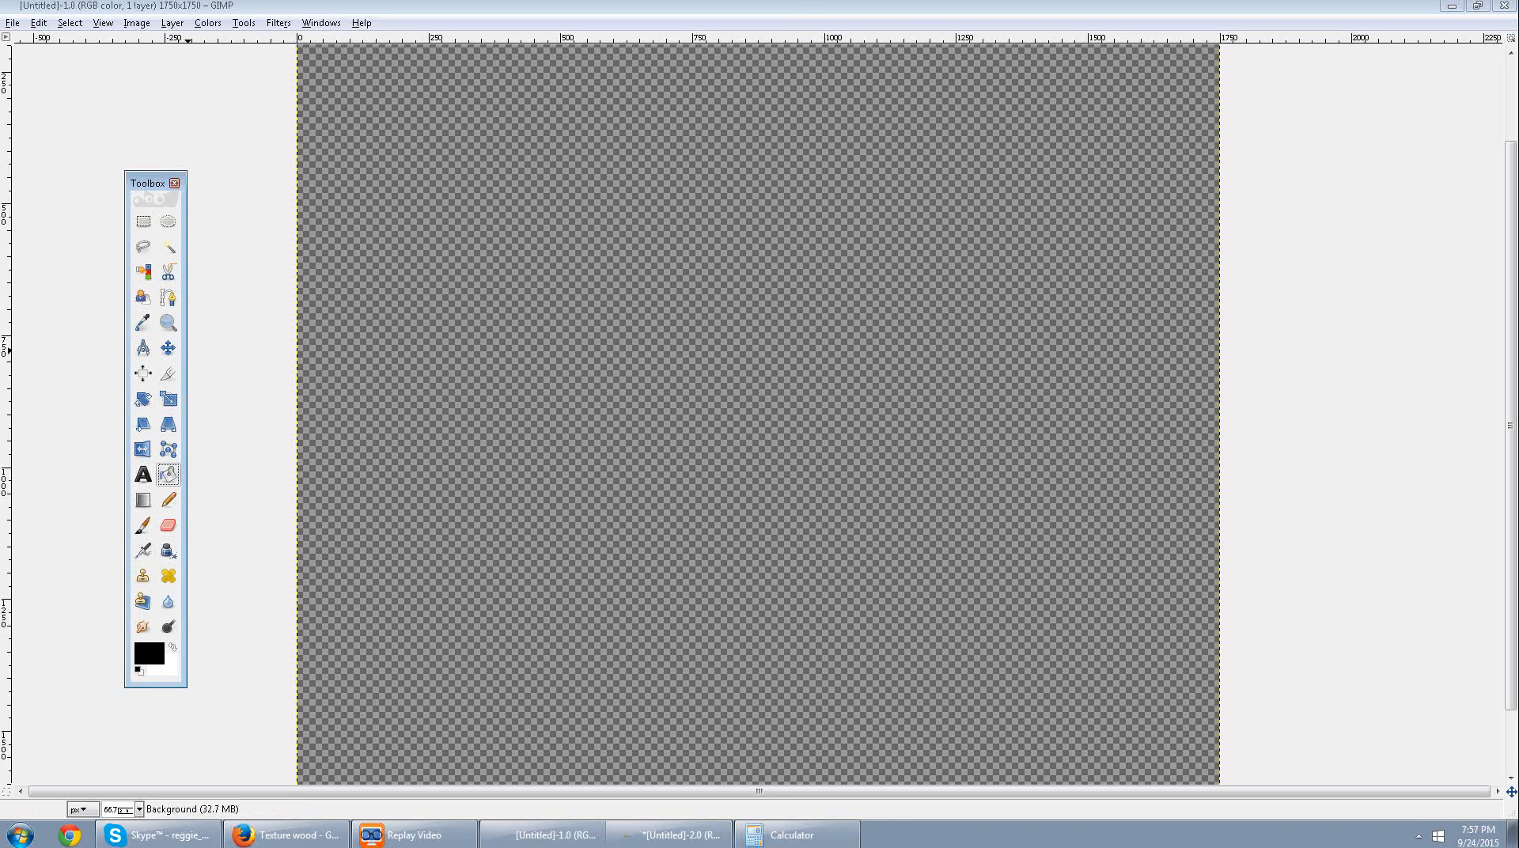
double_click(167, 474)
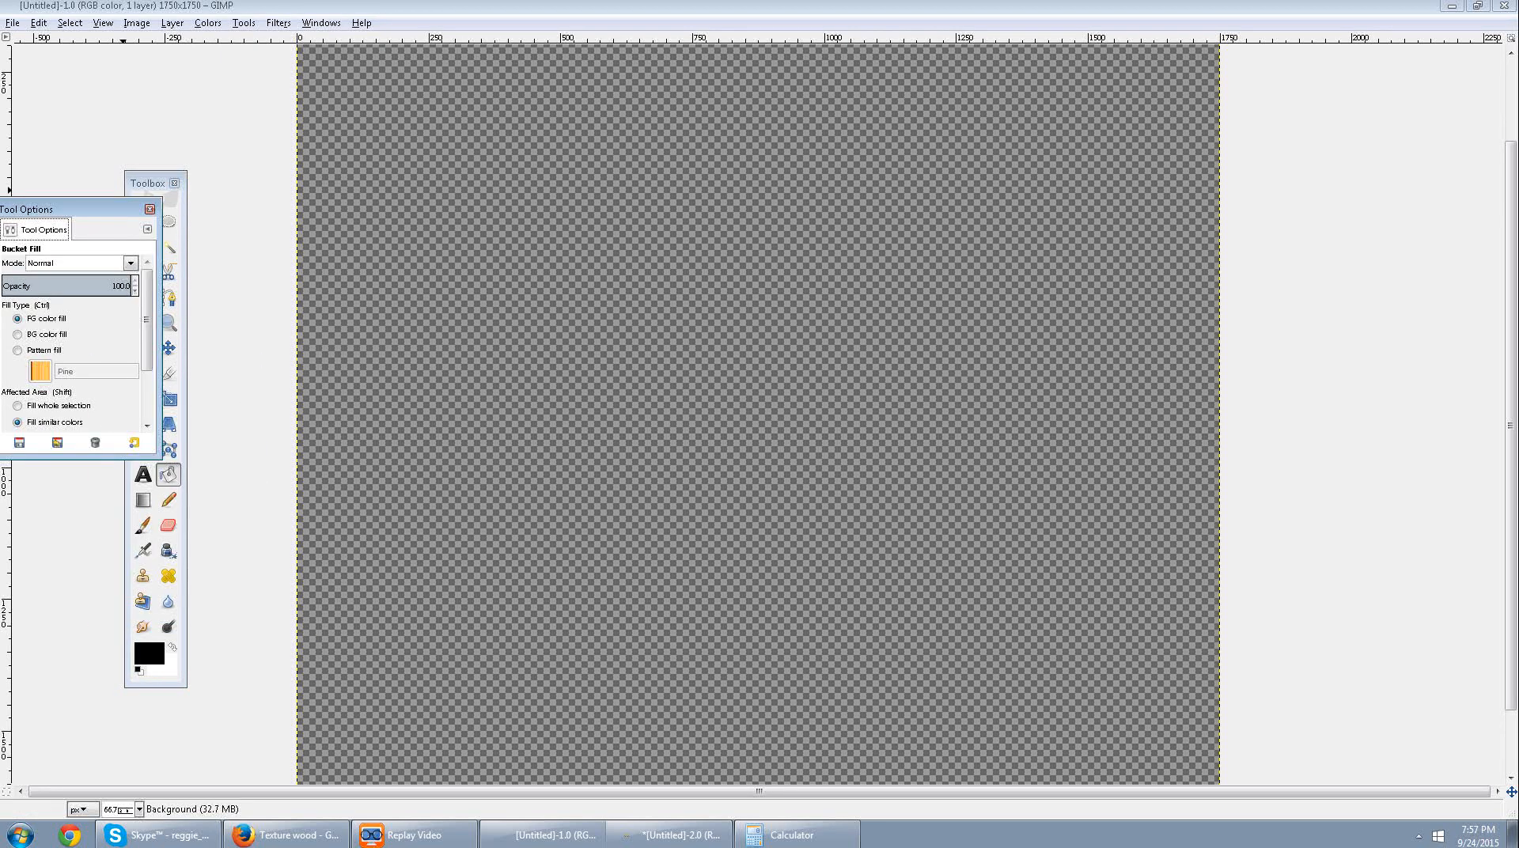
drag(147, 183, 230, 165)
drag(79, 210, 151, 165)
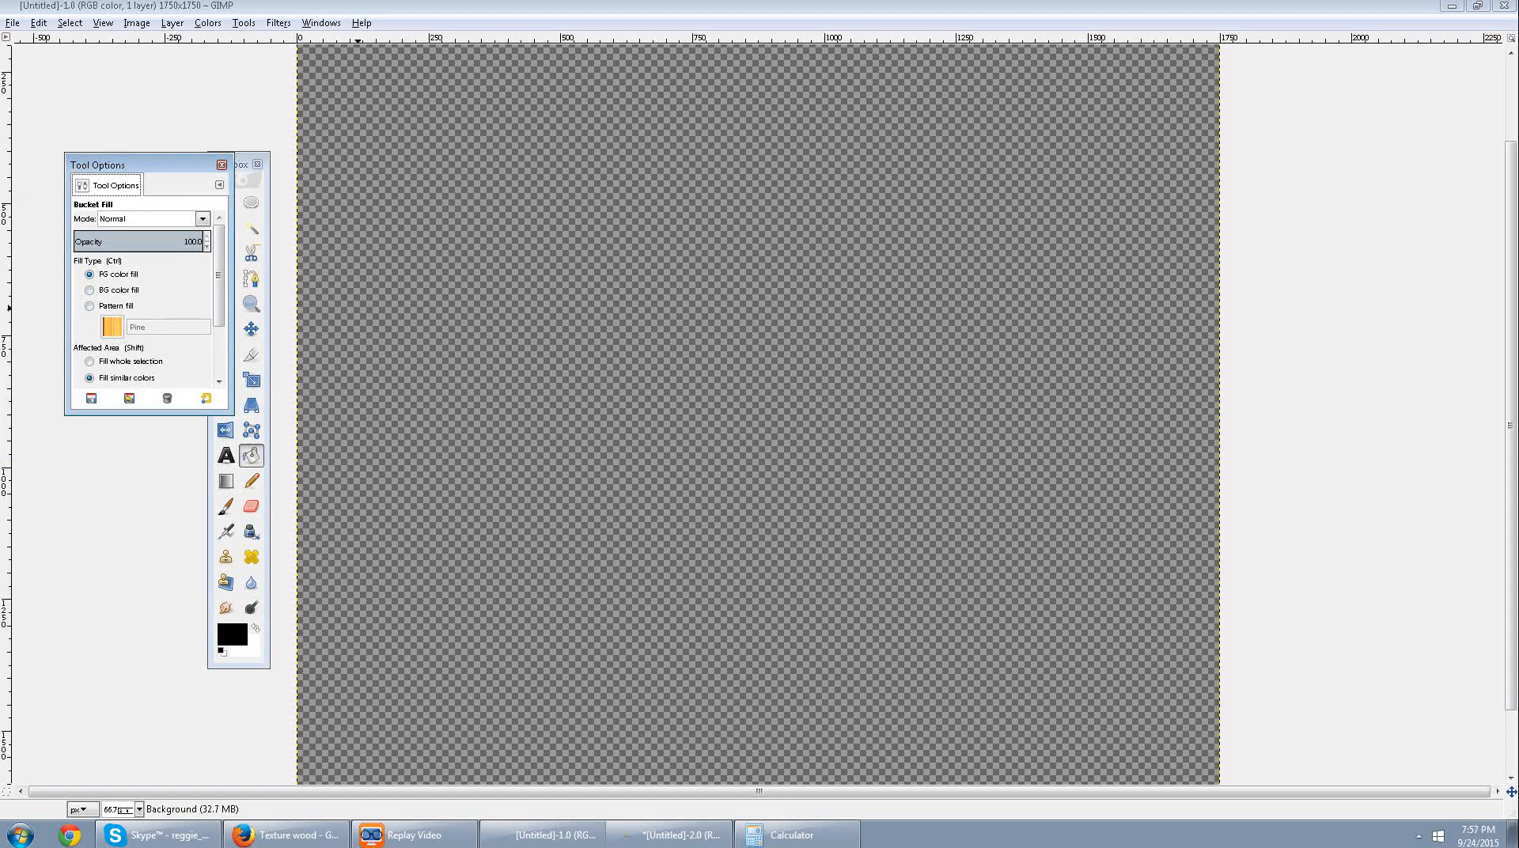
Try filling the canvas with the foreground color and with the background color, undoing each fill.
click(617, 312)
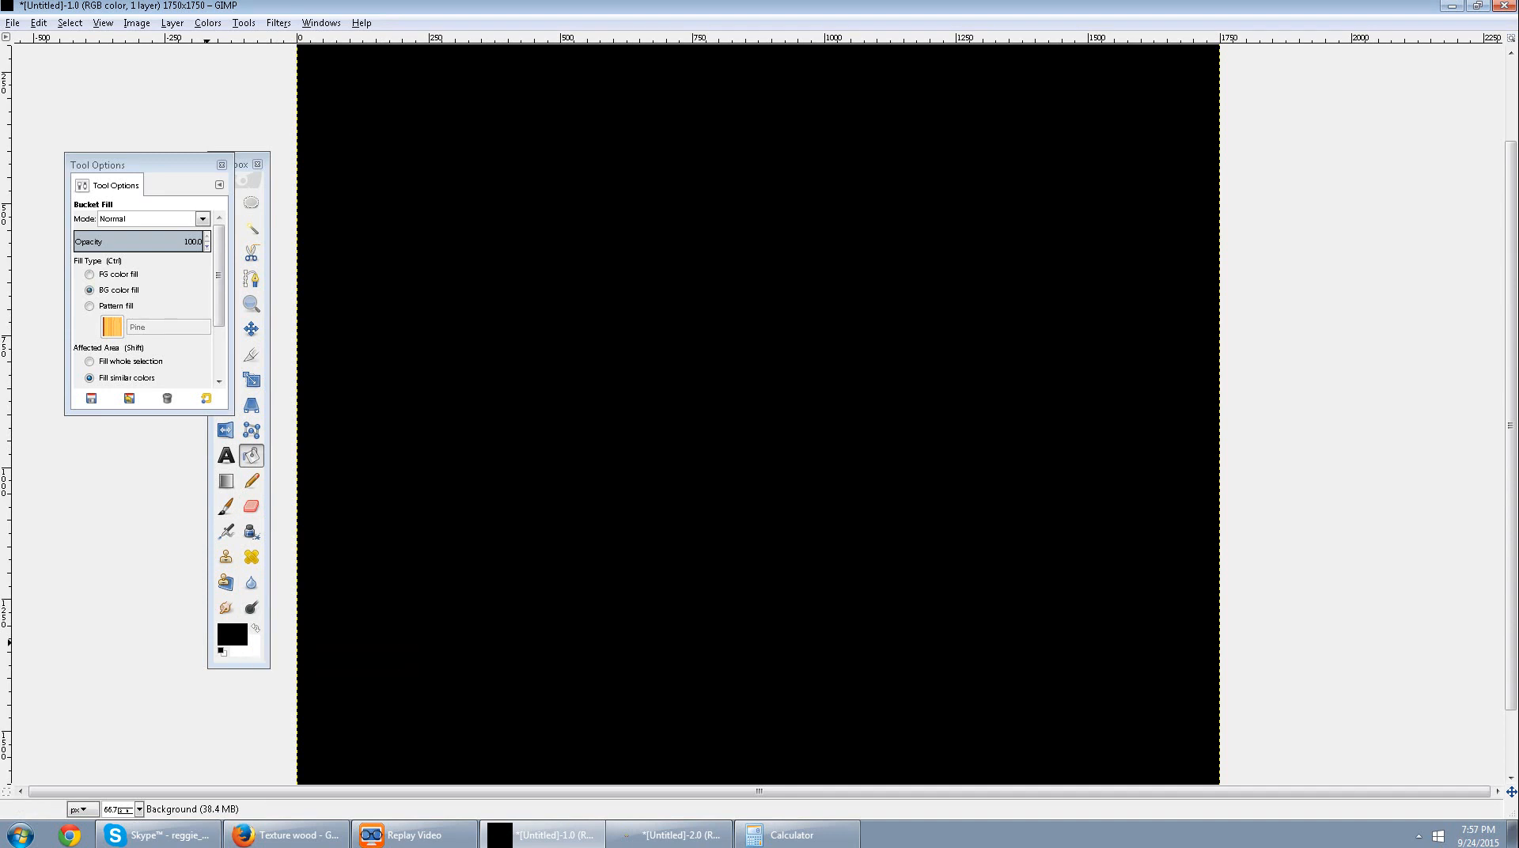
key(ctrl+z)
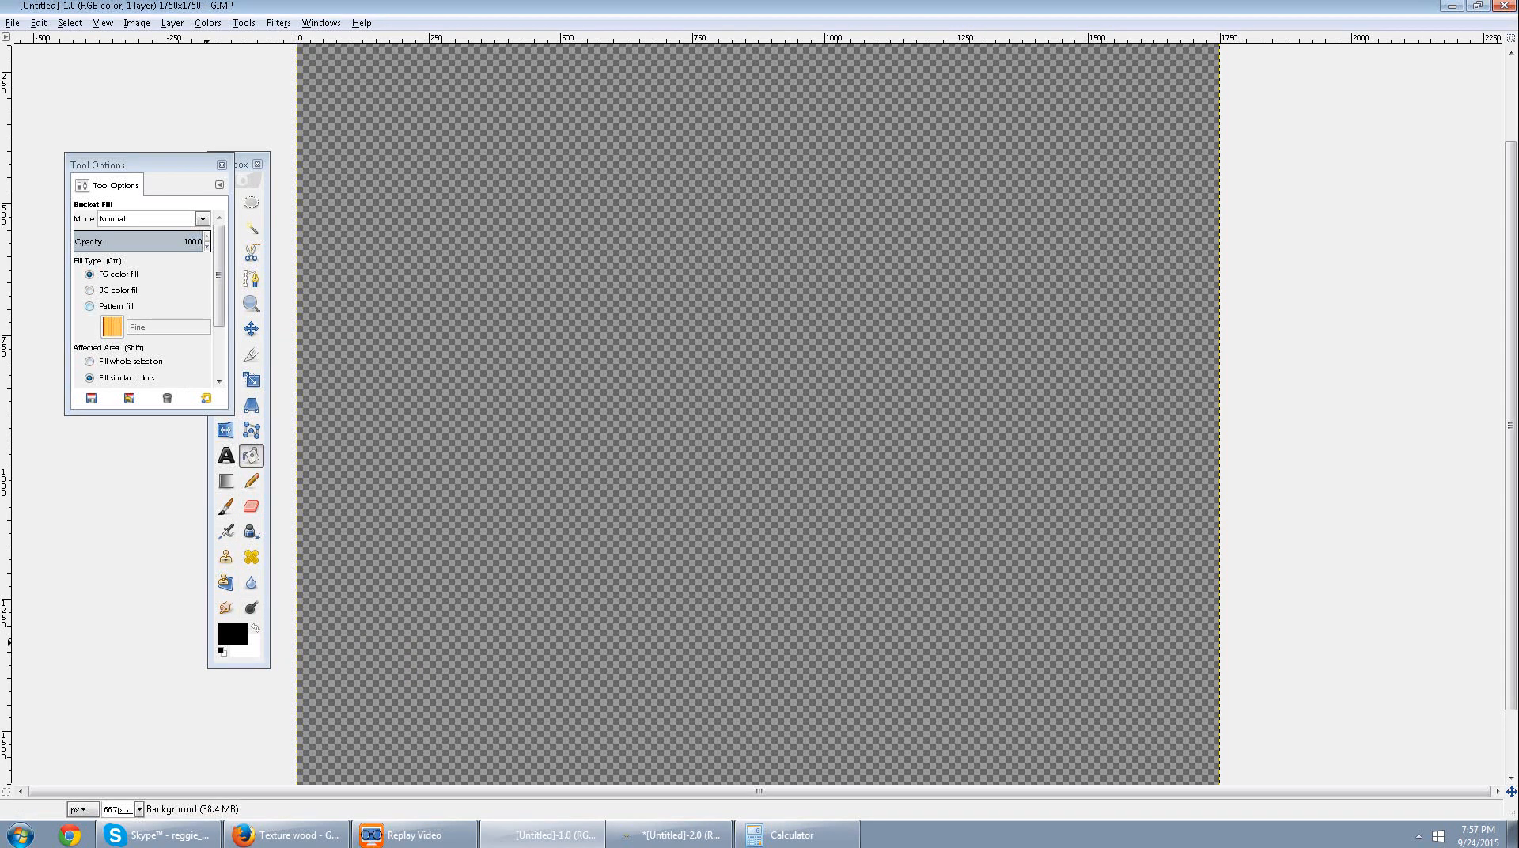
click(90, 290)
click(423, 349)
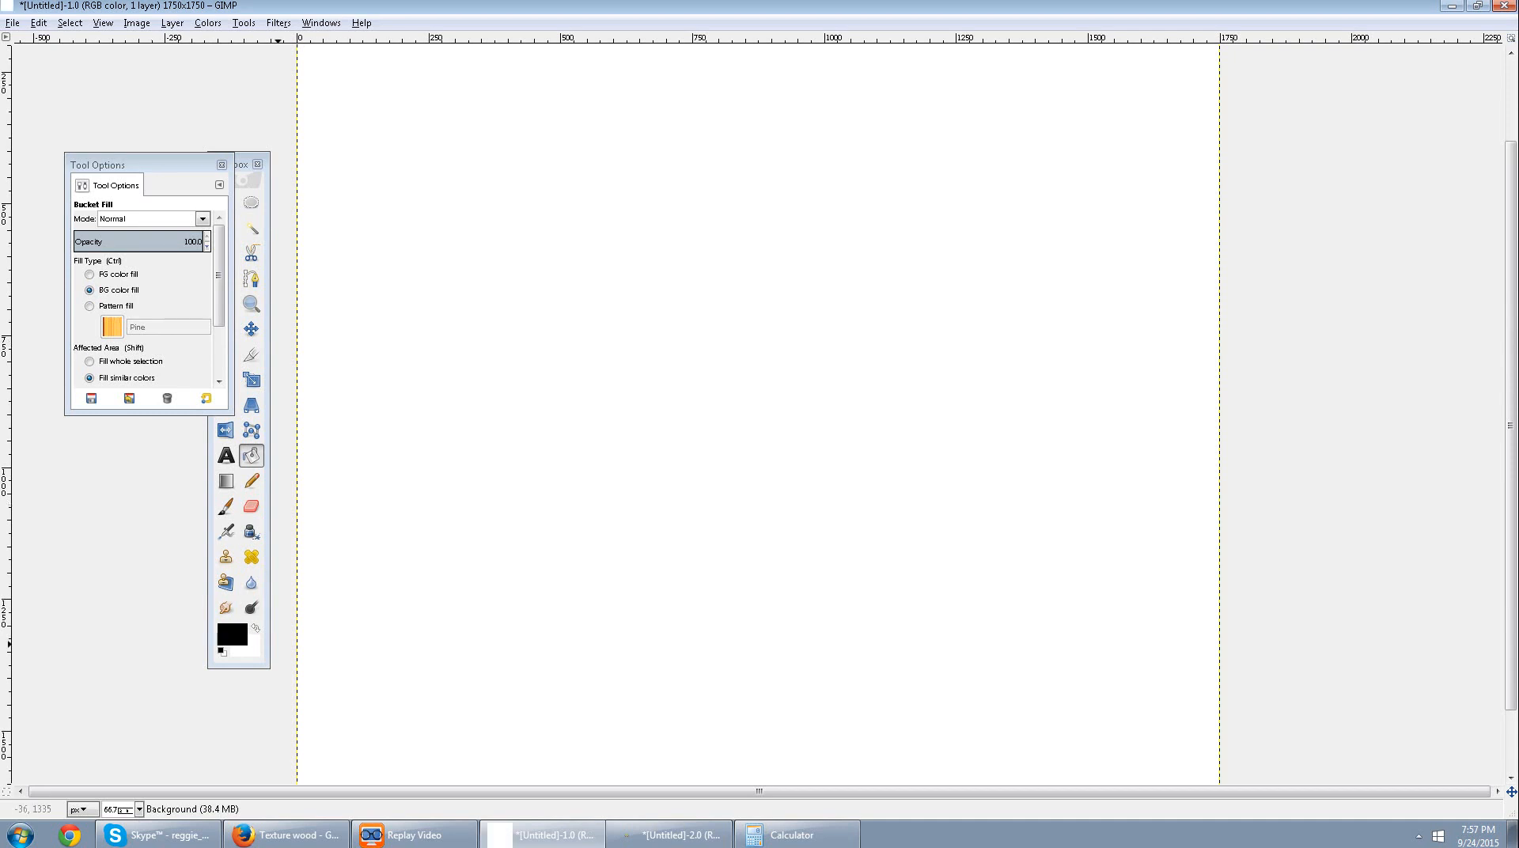
key(ctrl+z)
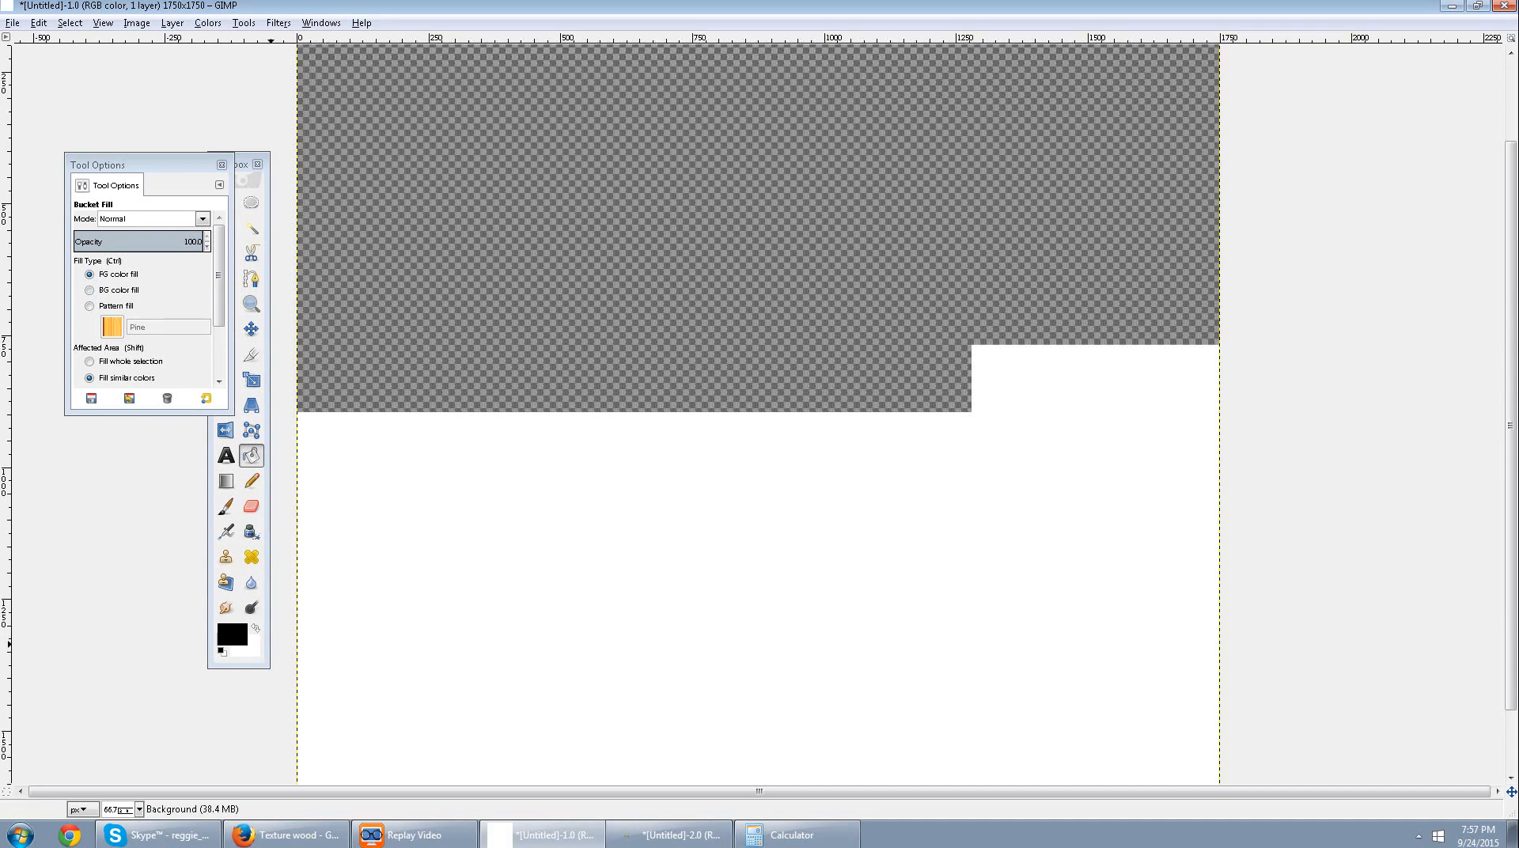
Set the Bucket Fill type to pattern fill with the Clipboard pattern holding the seamless wood texture.
click(111, 306)
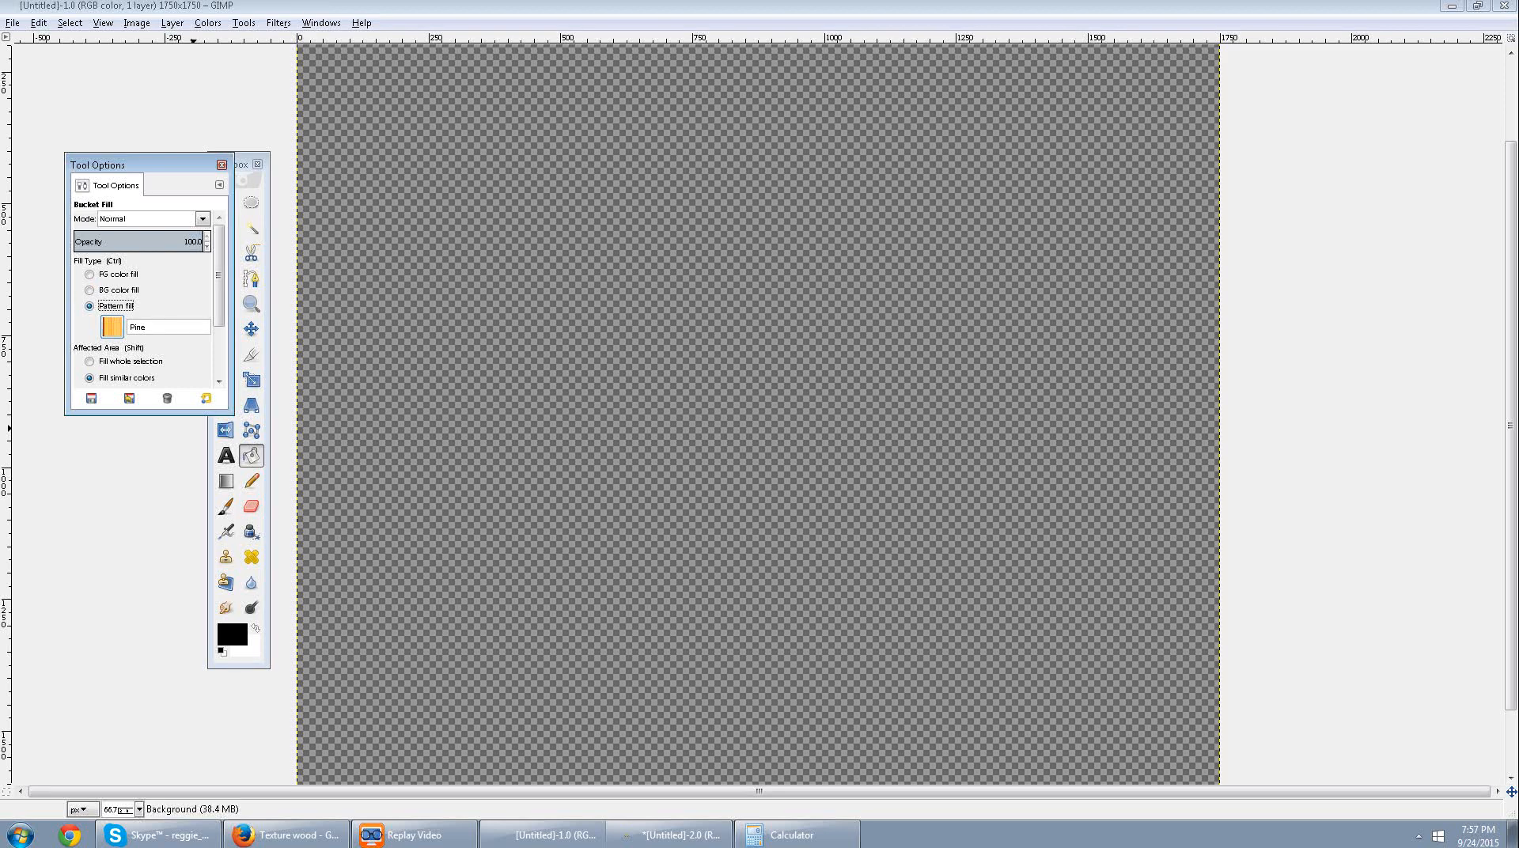
click(112, 327)
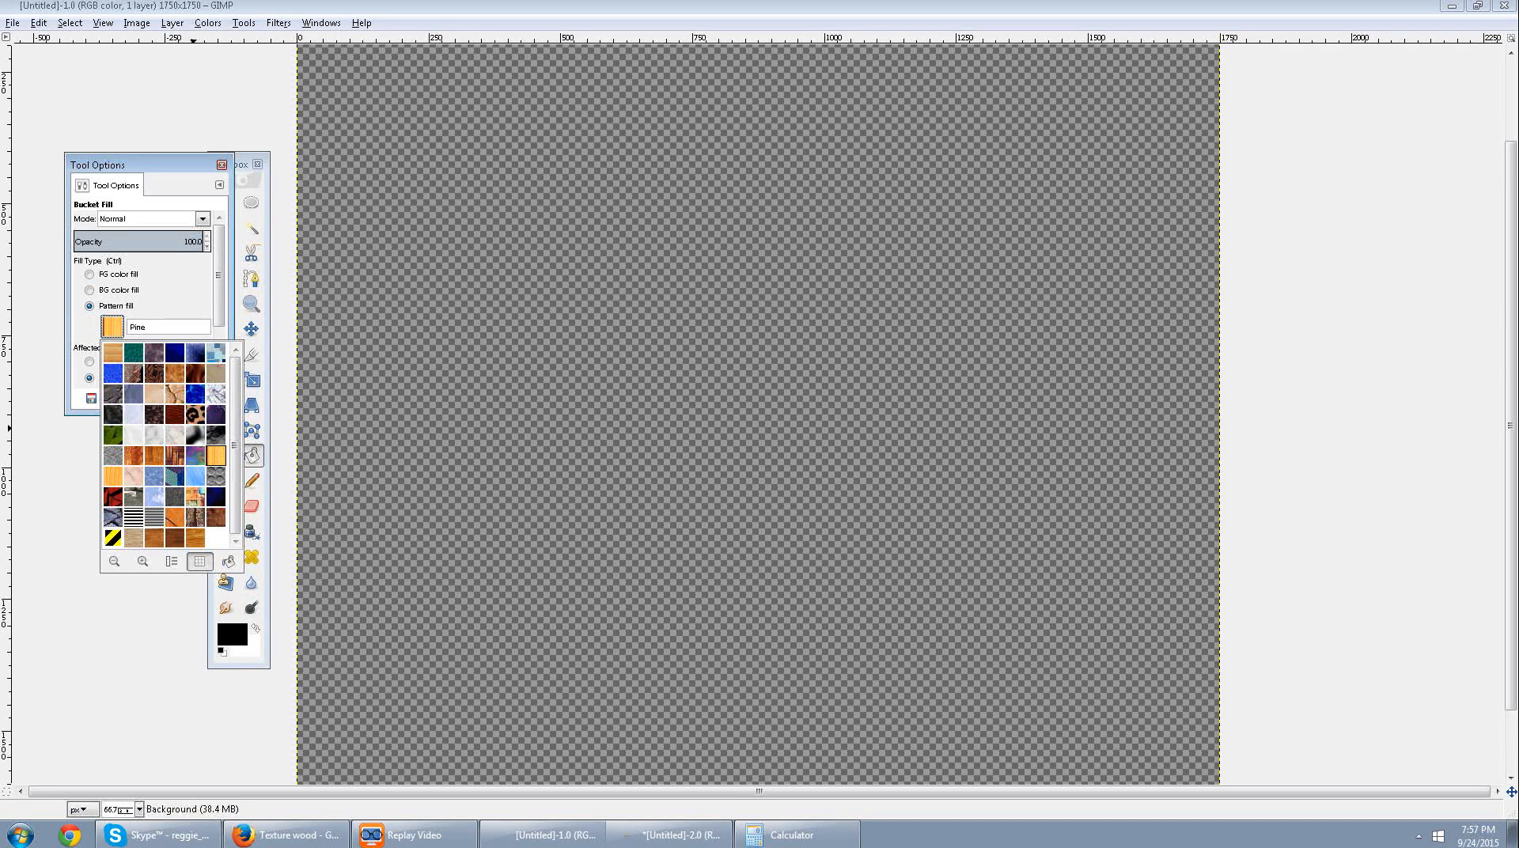
click(113, 354)
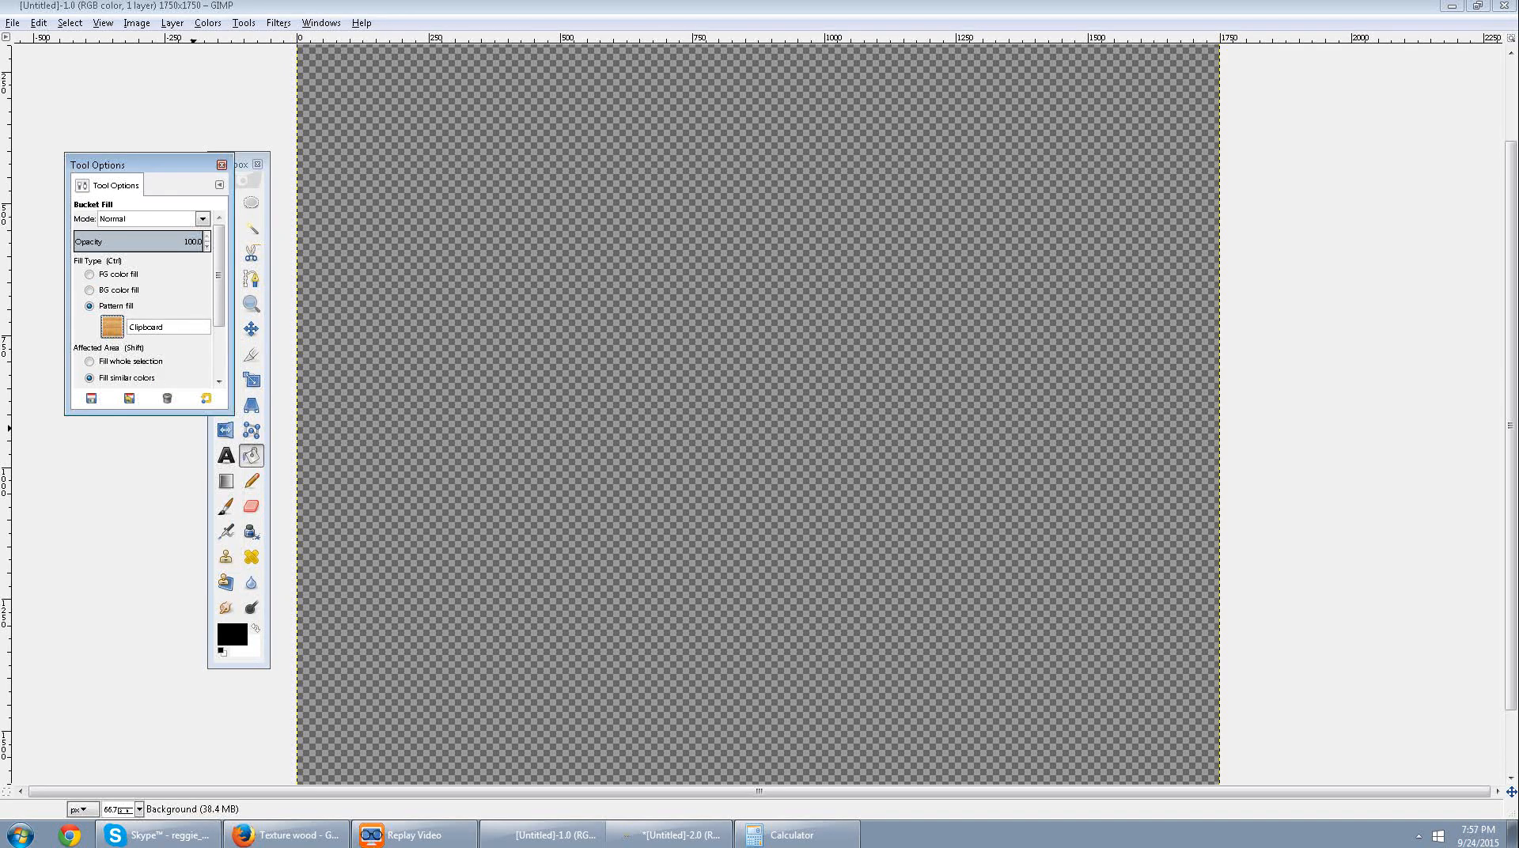
click(112, 327)
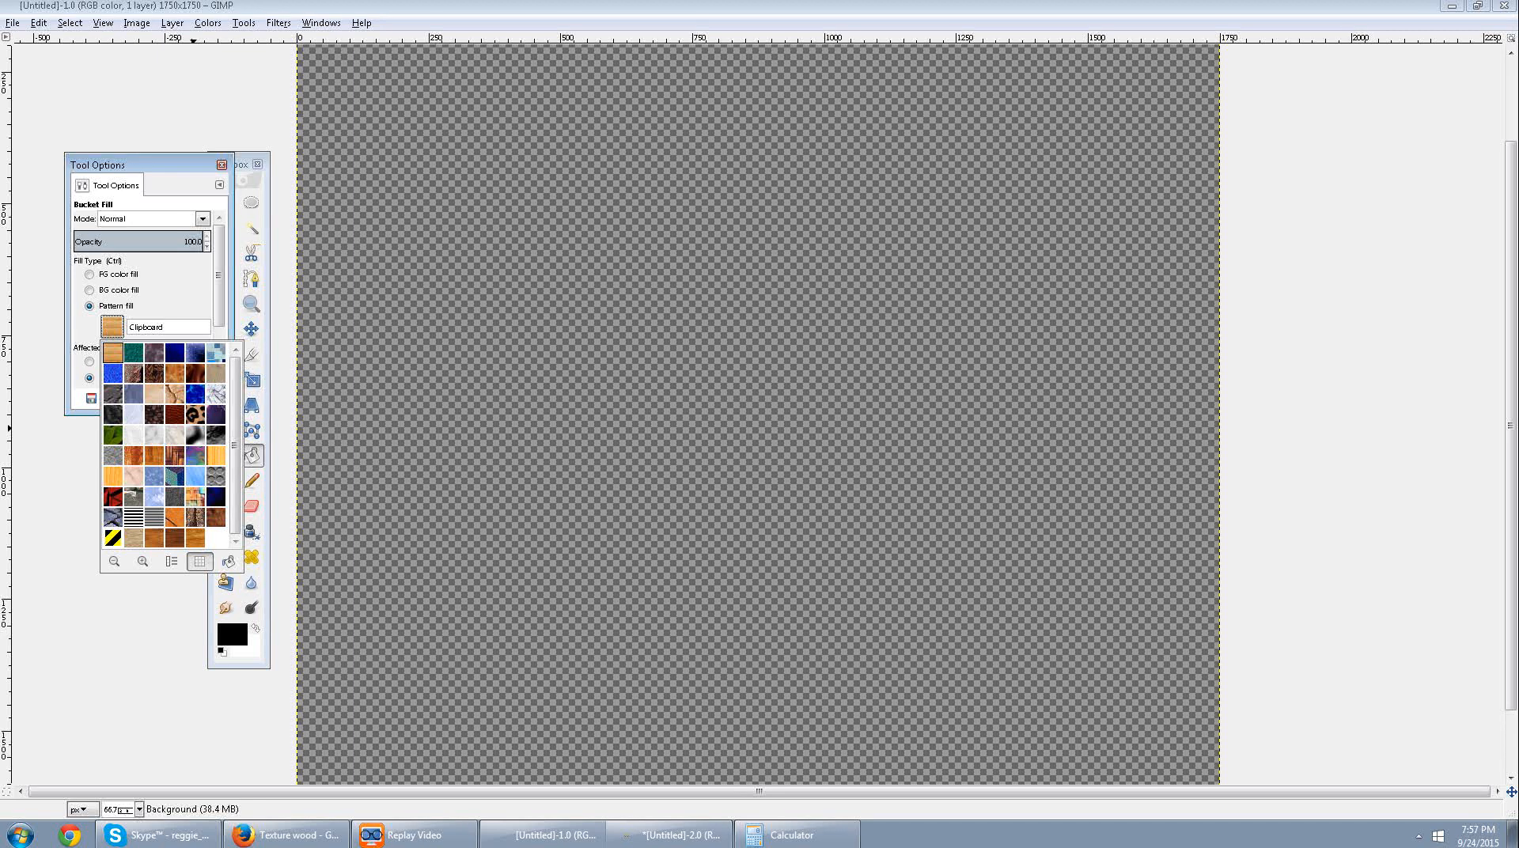
click(670, 836)
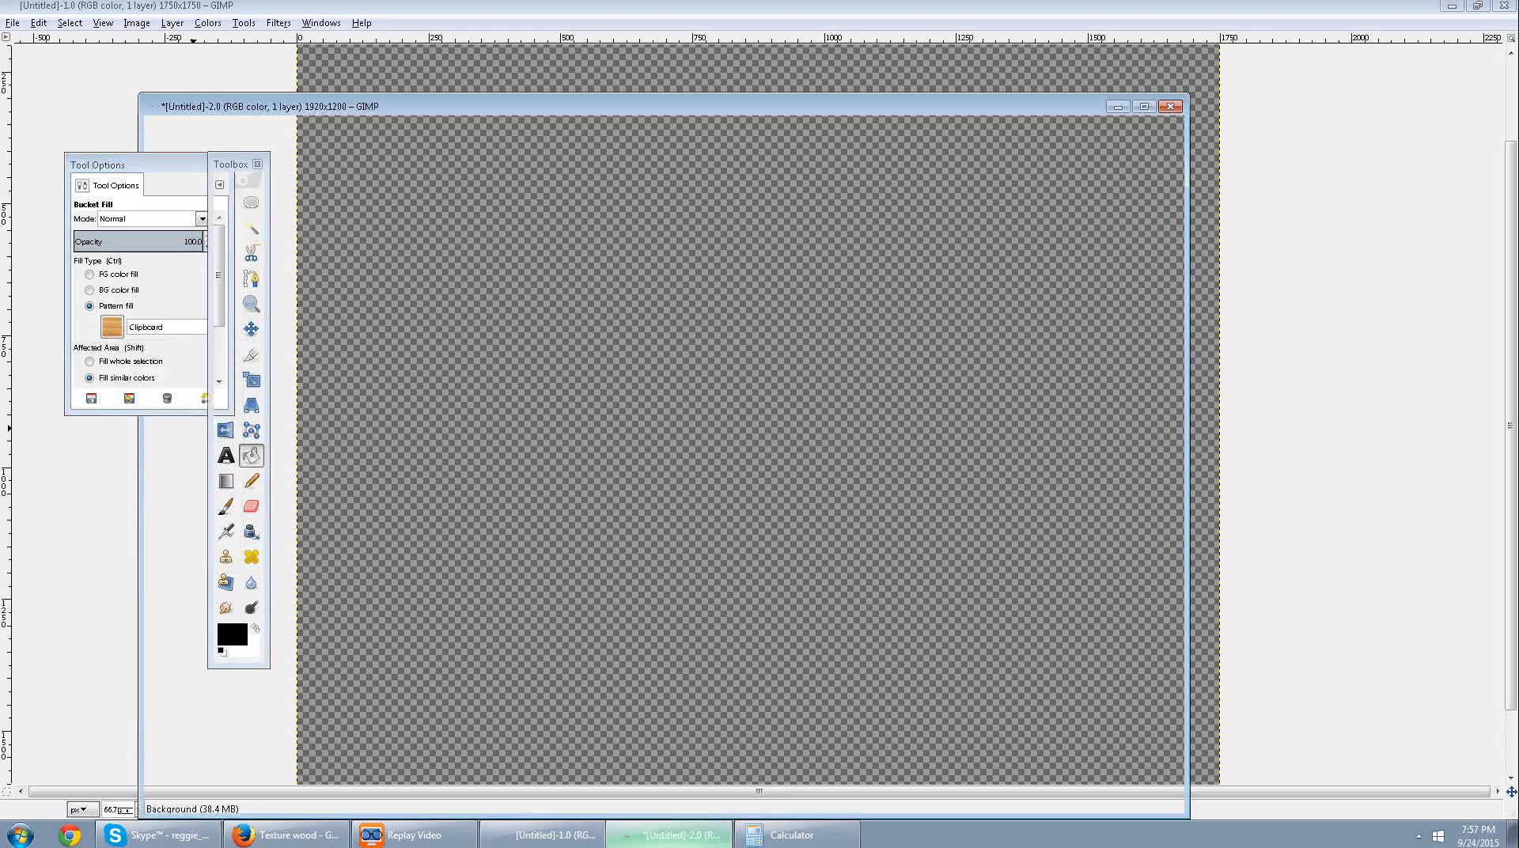
click(669, 835)
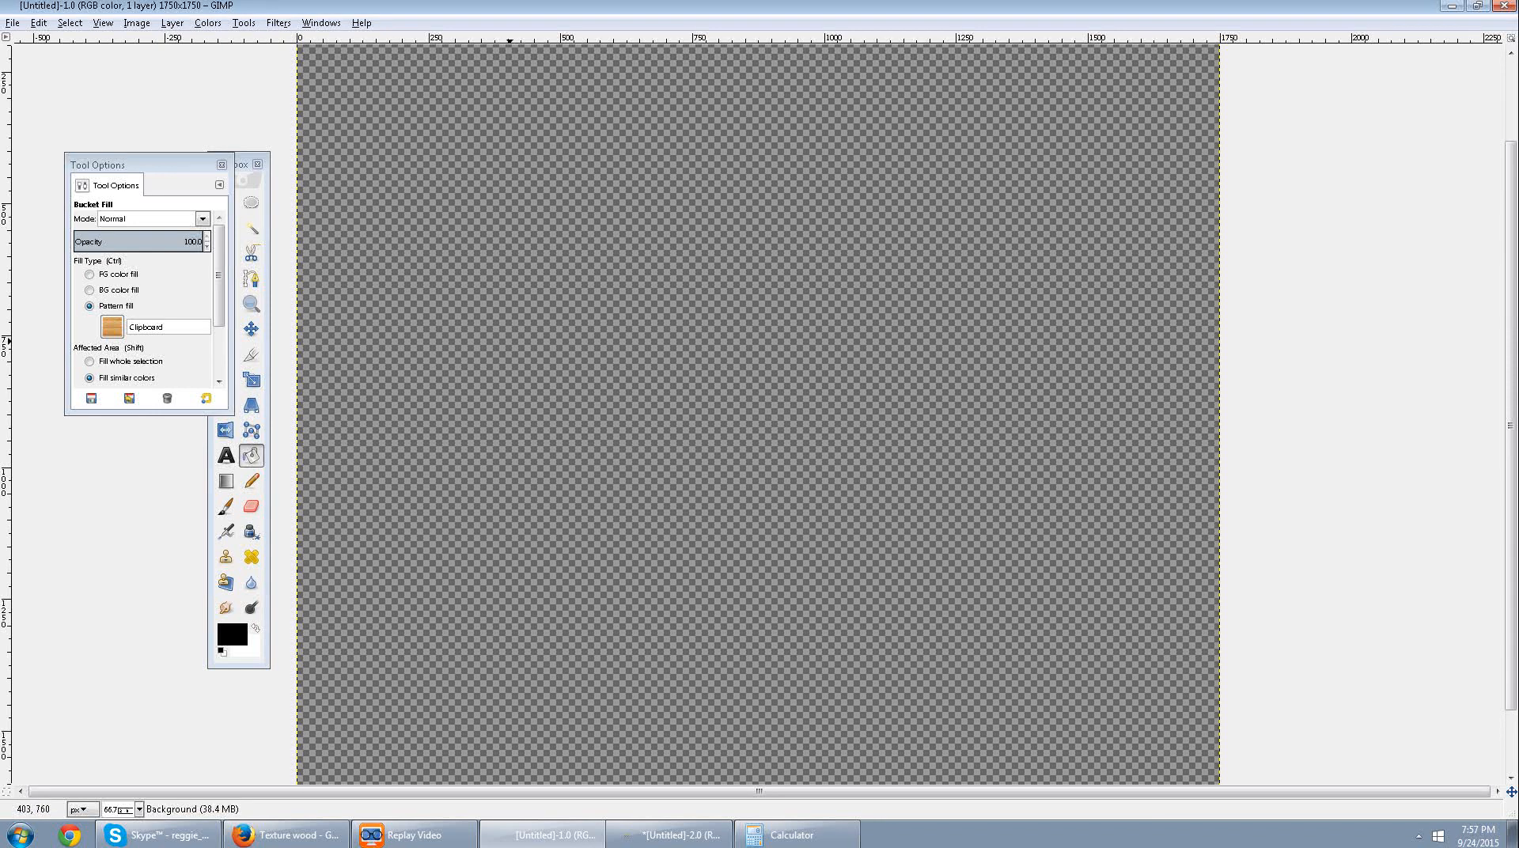
Fill the whole transparent canvas with the Clipboard wood pattern and inspect the tiling.
click(489, 368)
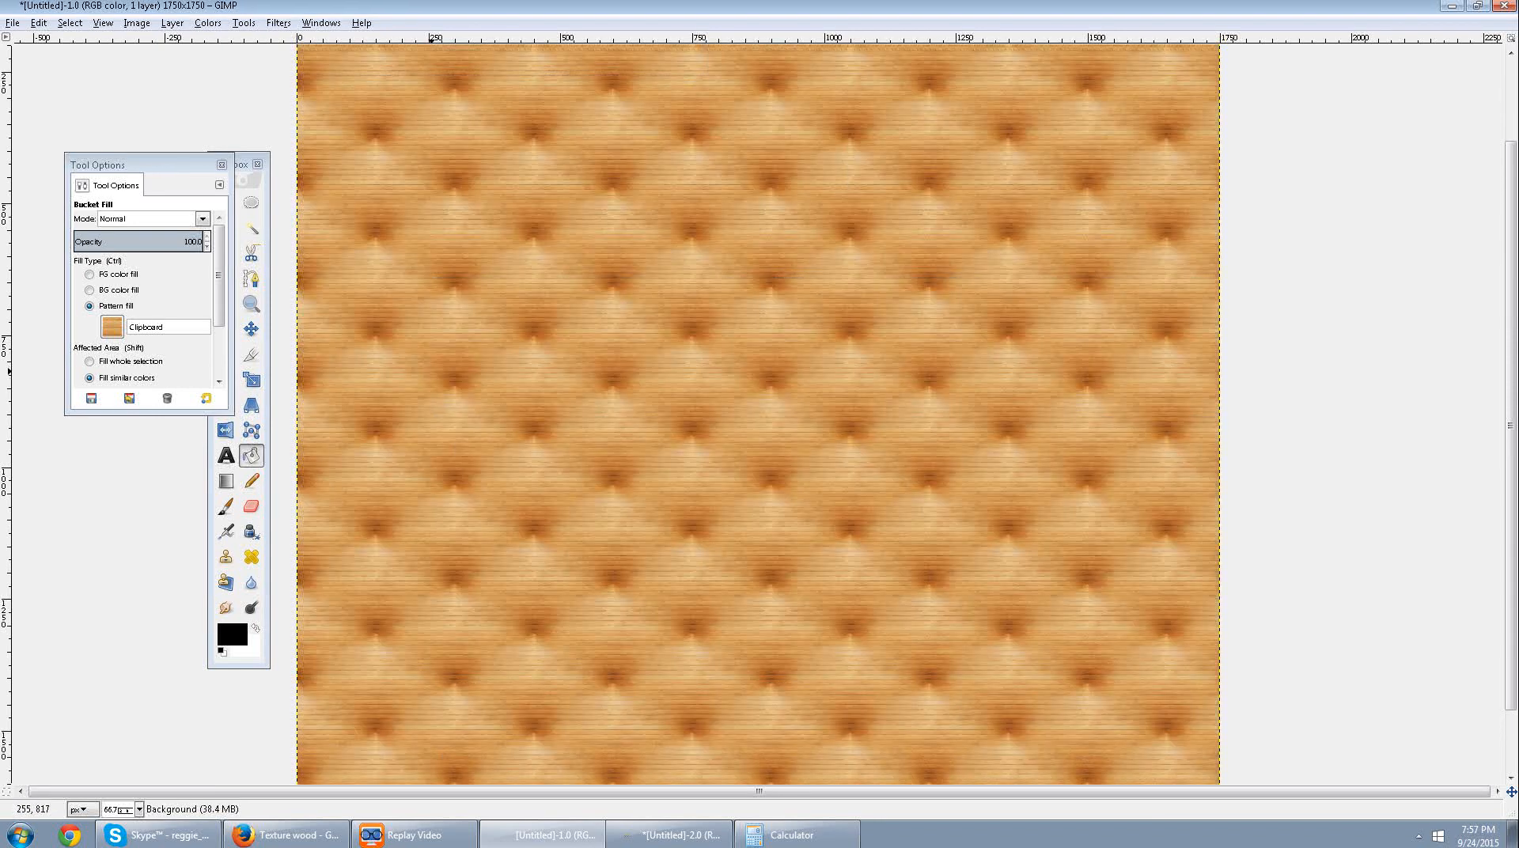
scroll(744, 382, down, 1)
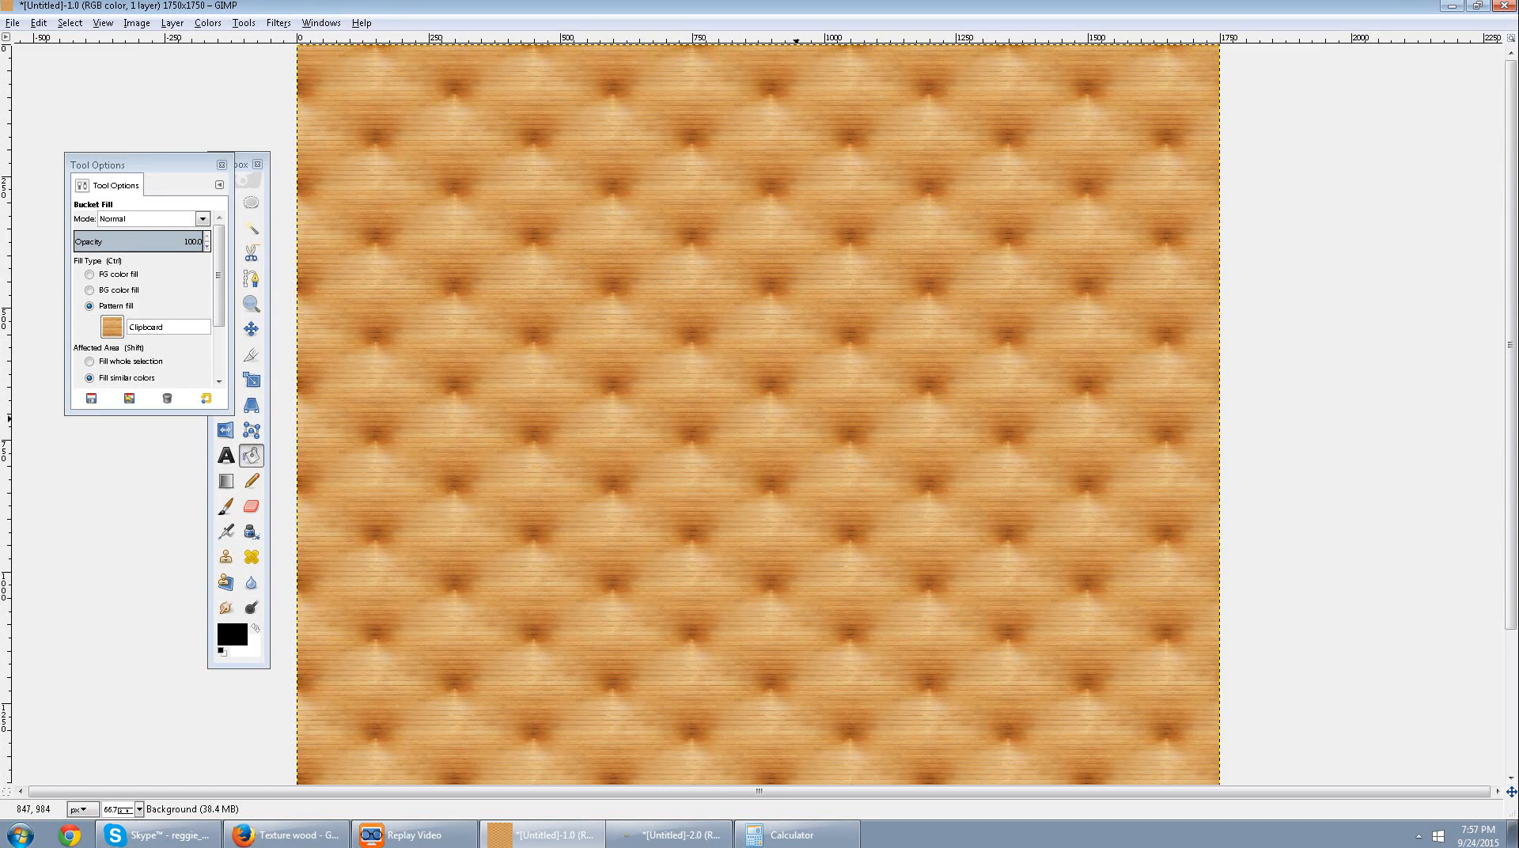
scroll(796, 419, up, 1)
scroll(794, 419, up, 2)
scroll(794, 419, down, 3)
scroll(794, 419, up, 2)
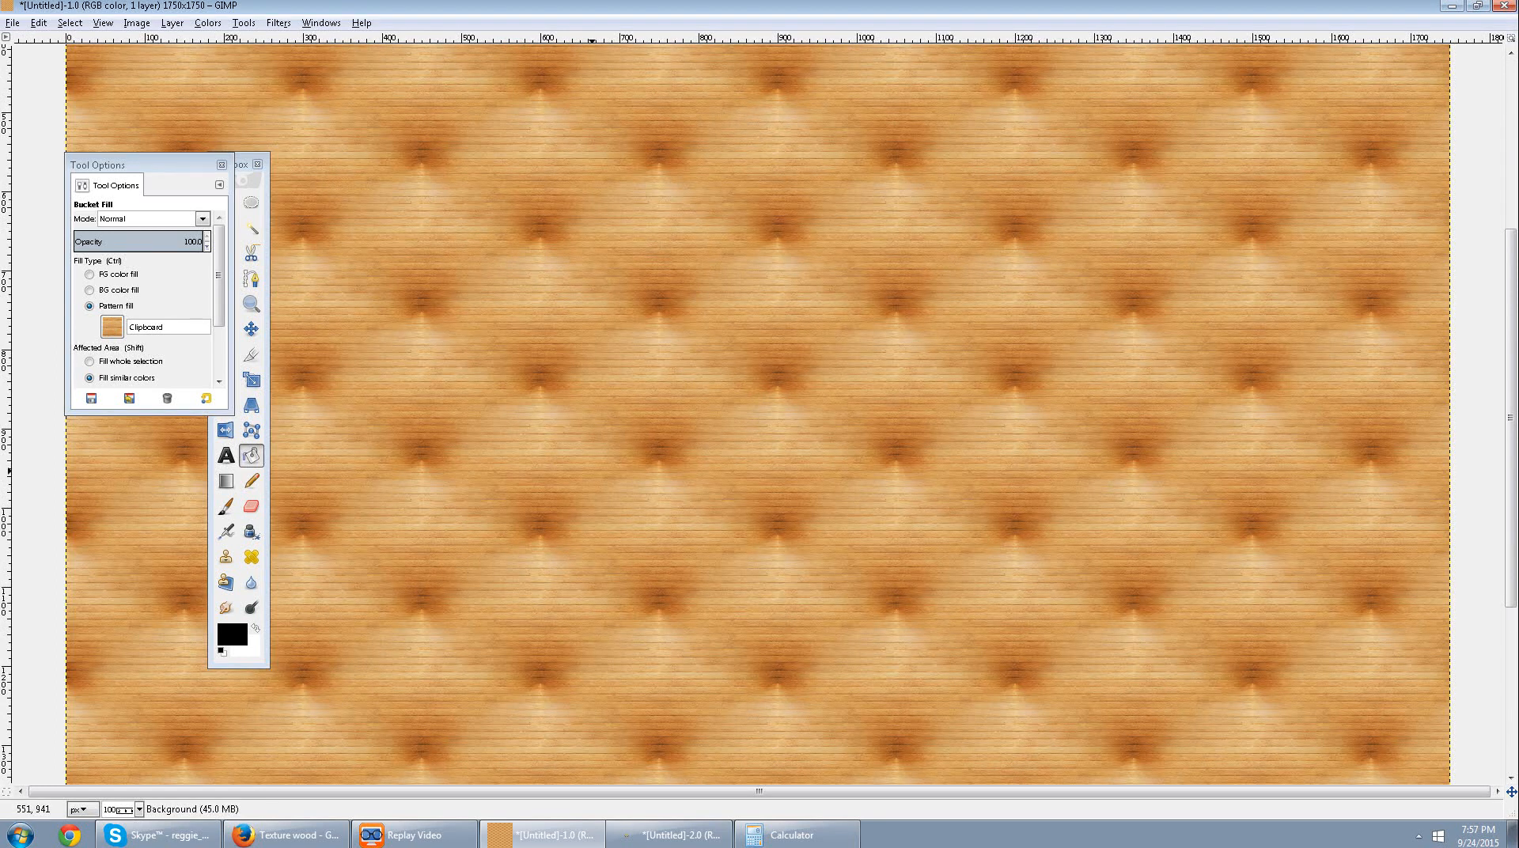
scroll(414, 421, down, 1)
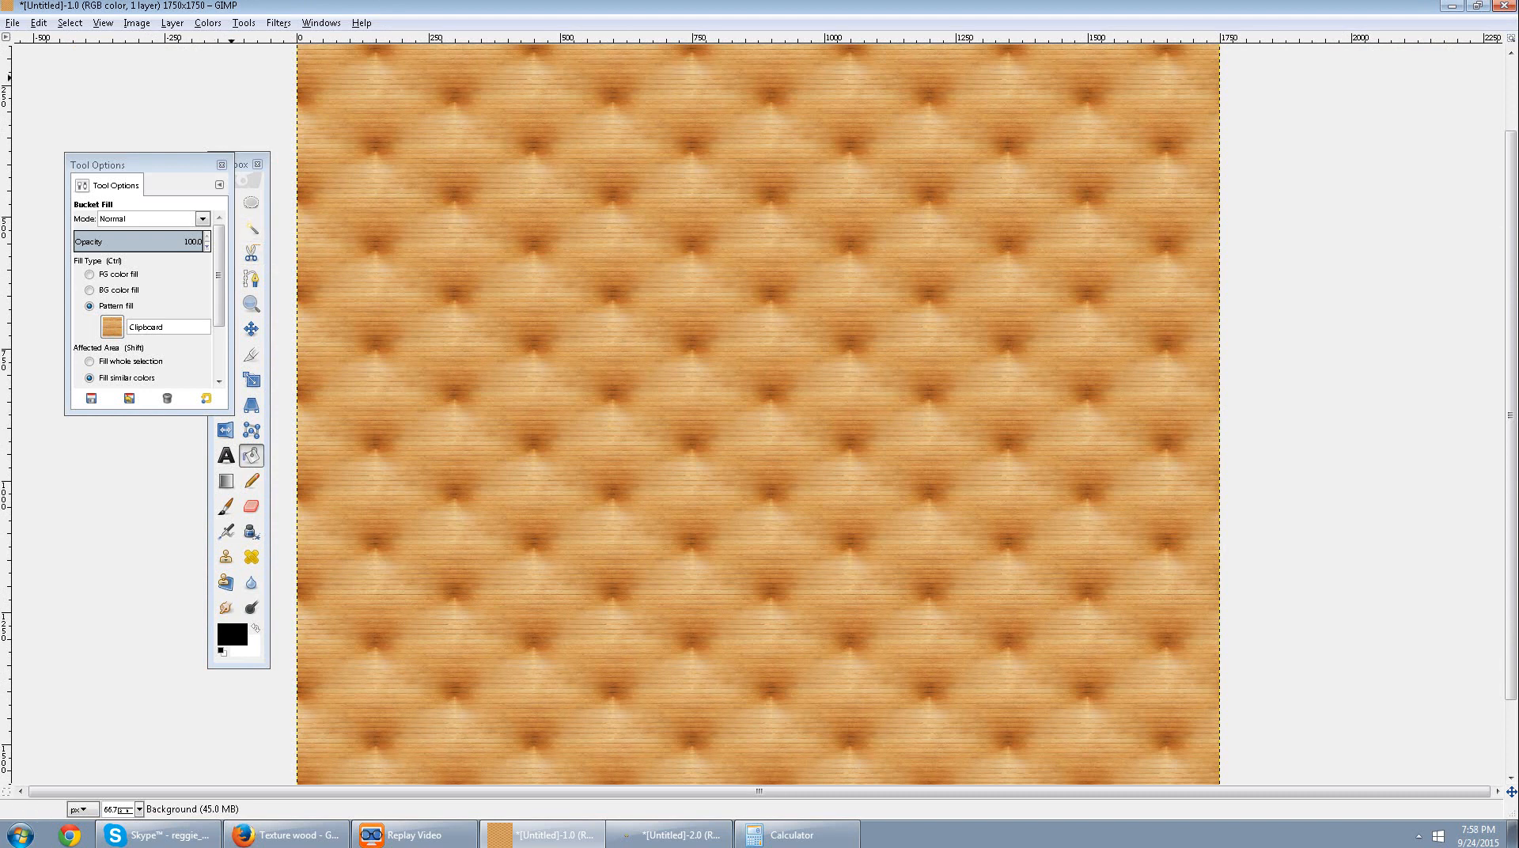
Add a new 1750 × 1750 px transparent layer named "Wall Layer".
drag(158, 164, 96, 158)
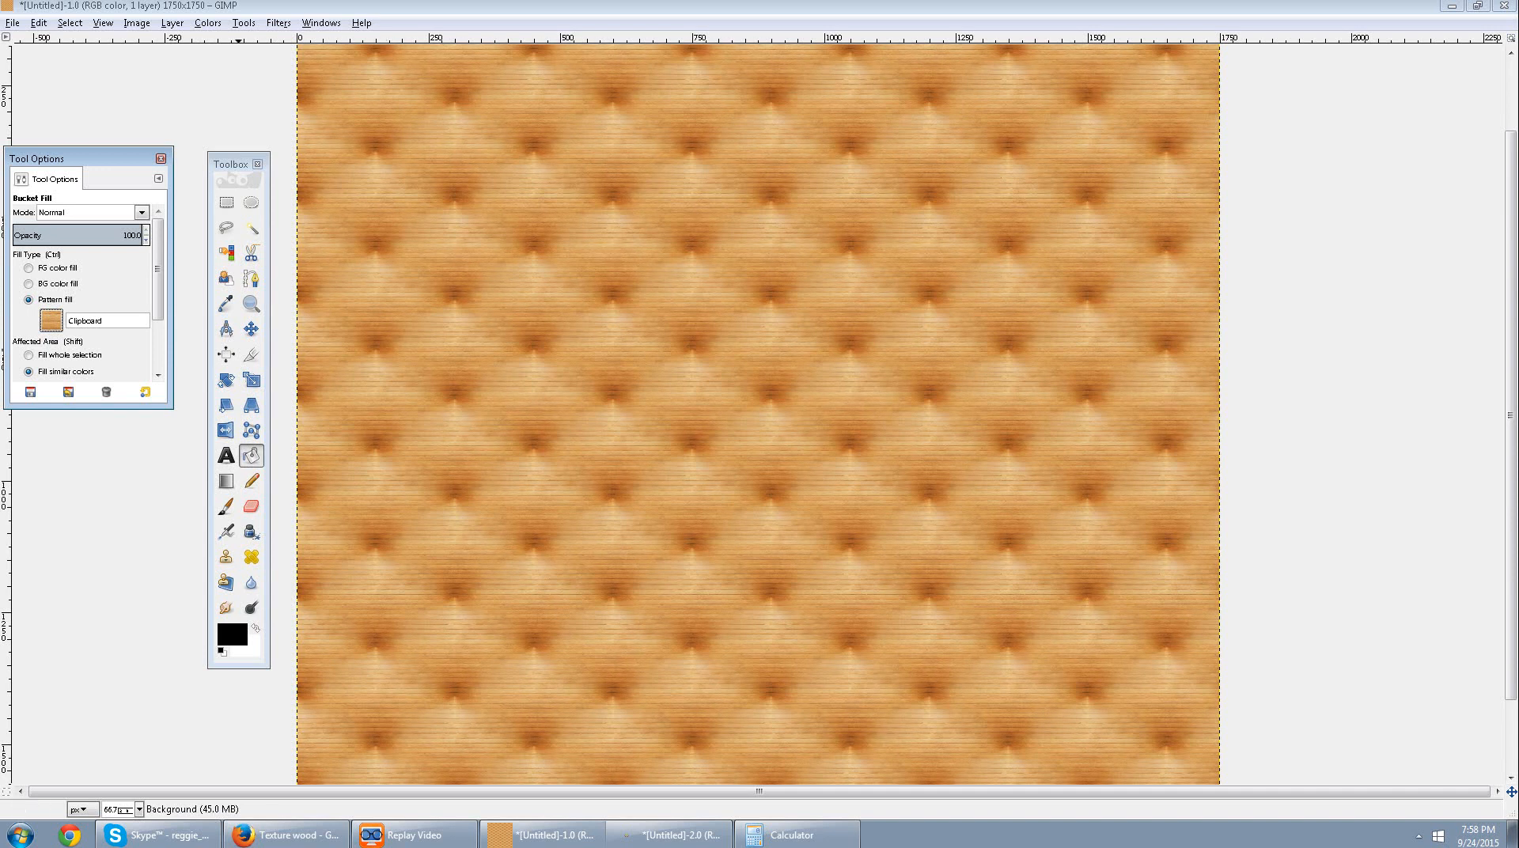
key(alt+l)
key(Return)
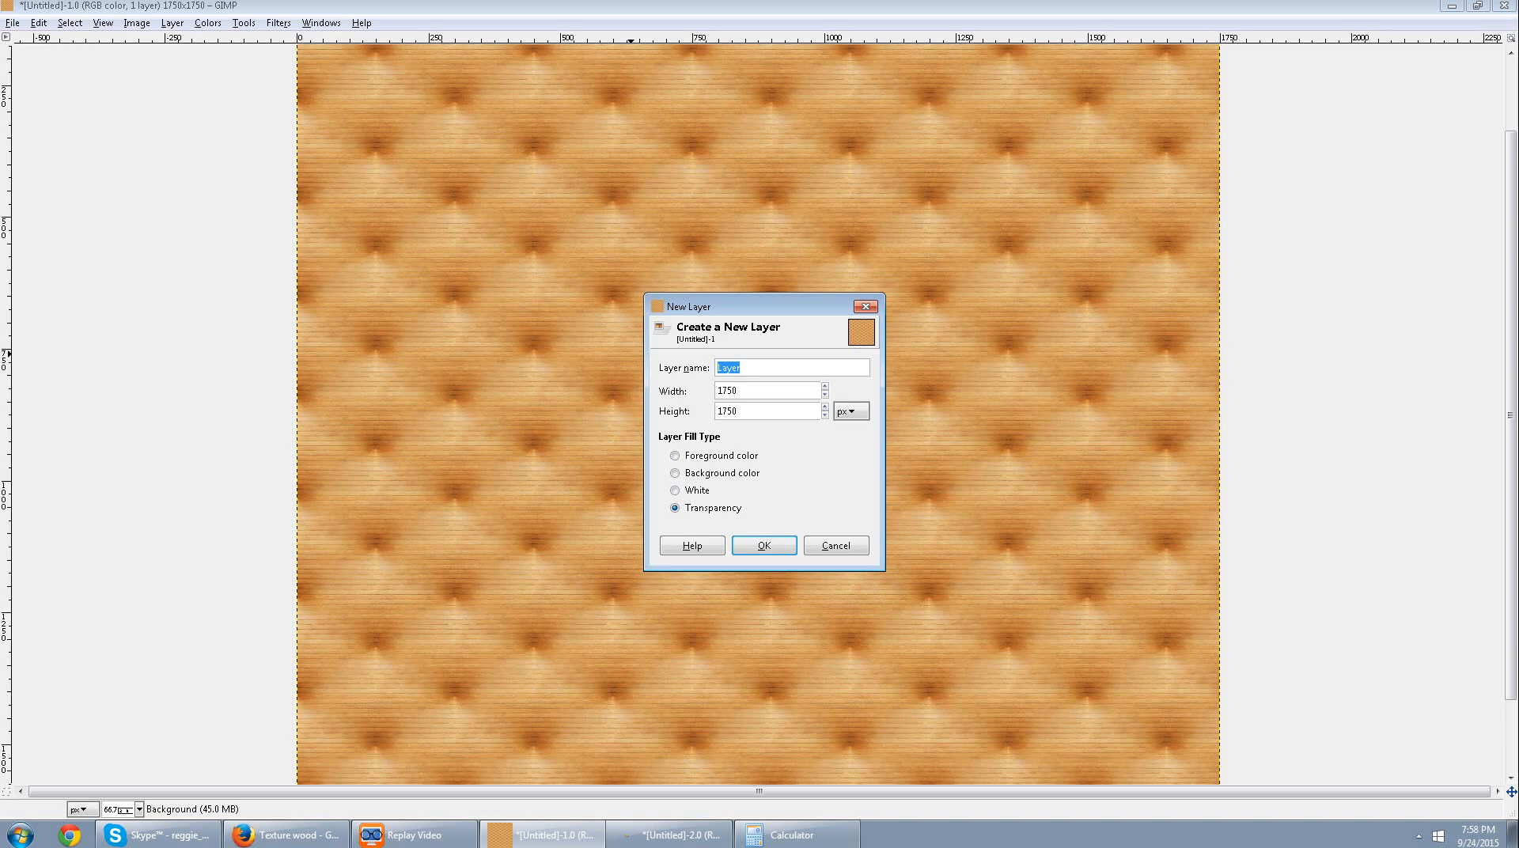
text(Wall Laye)
key(Return)
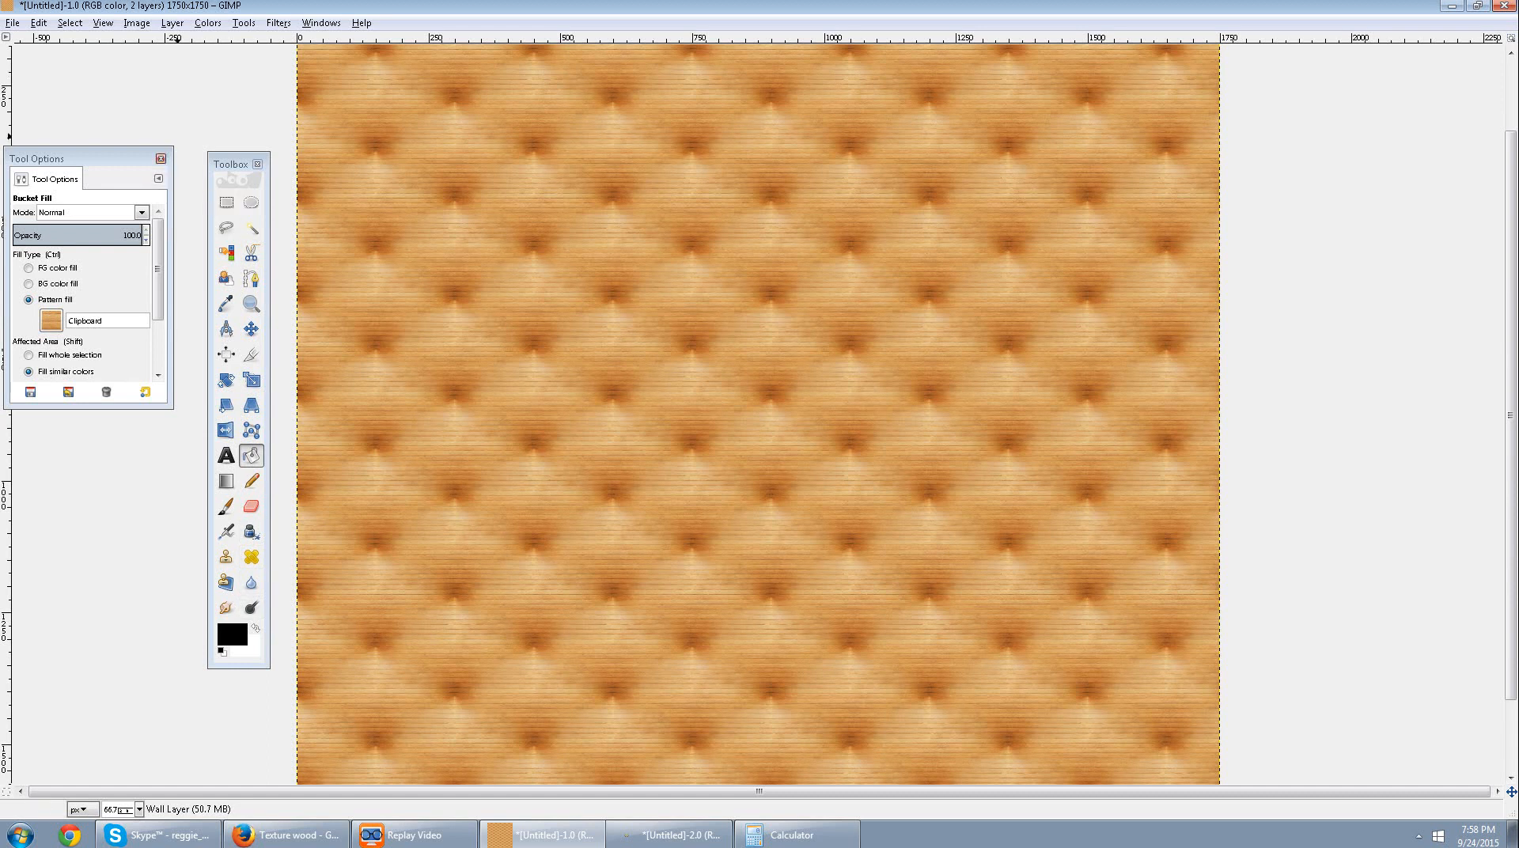
View the tool options of the Rectangle Select, Bucket Fill and gradient tools, closing each one.
click(161, 158)
double_click(226, 202)
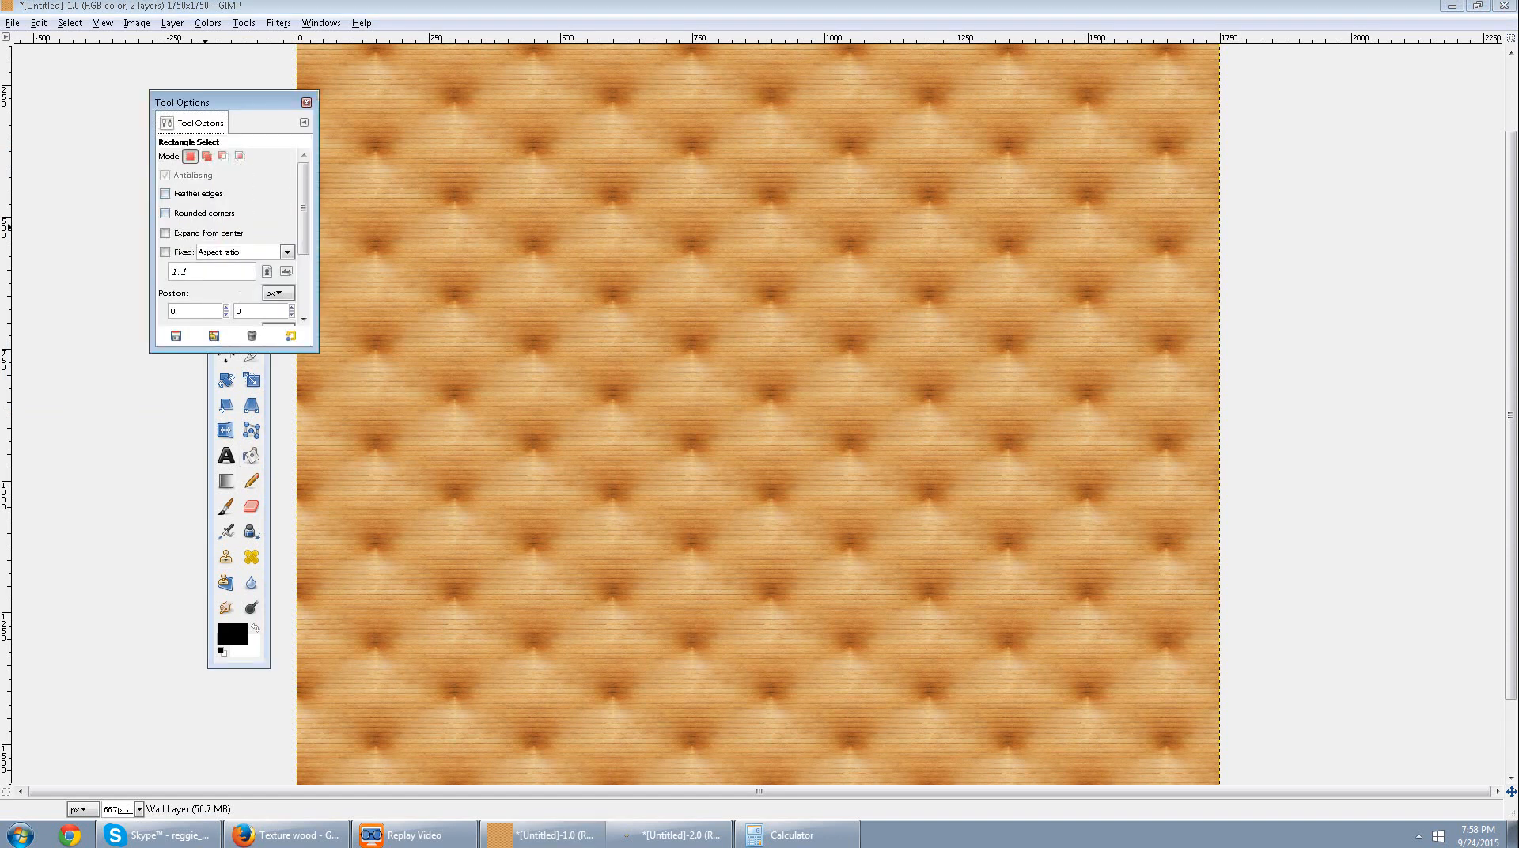
click(306, 102)
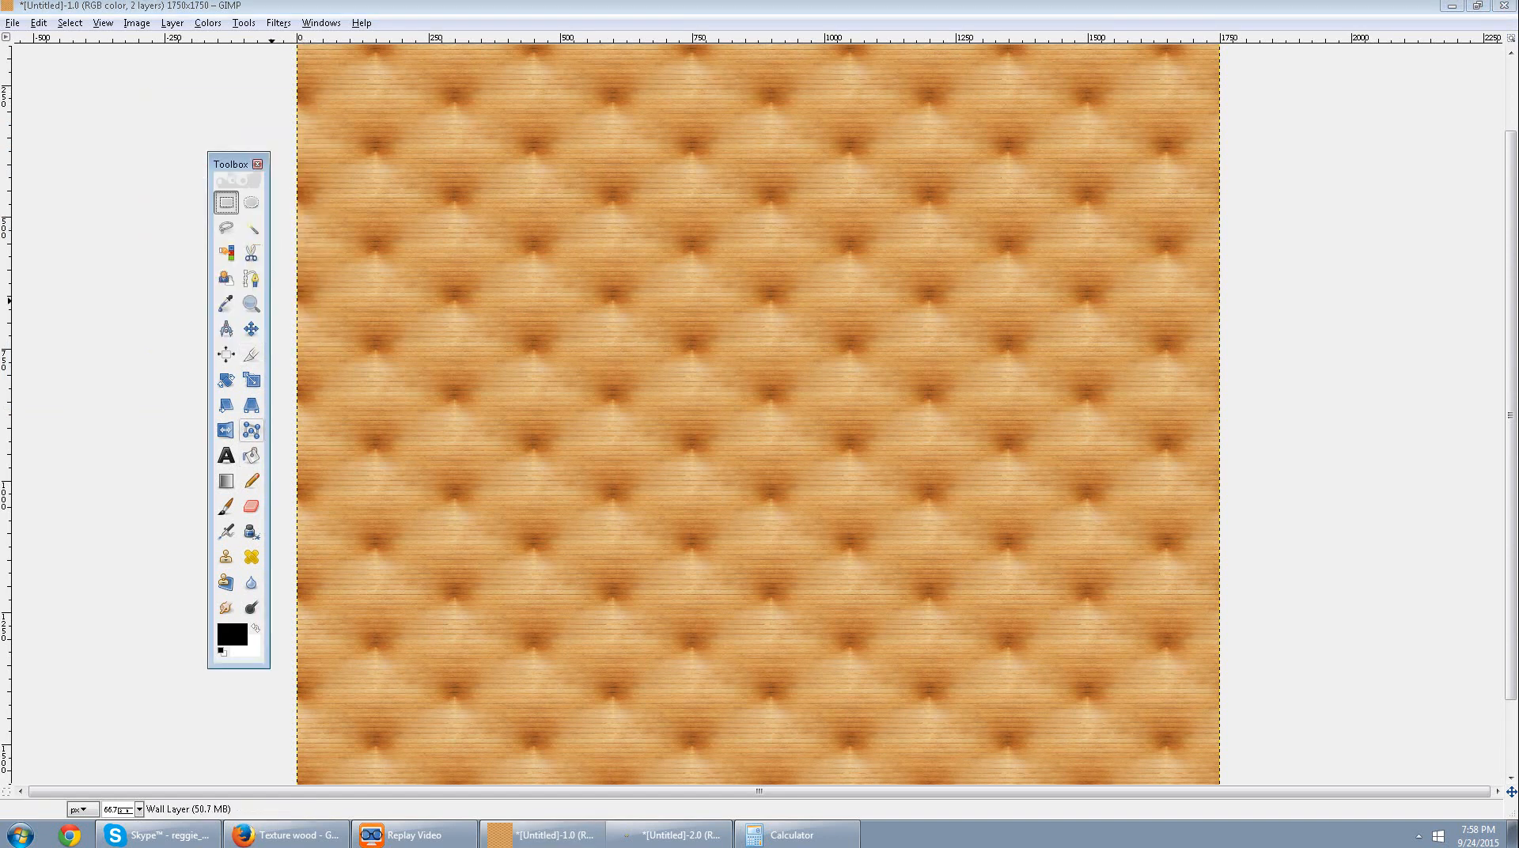
double_click(252, 456)
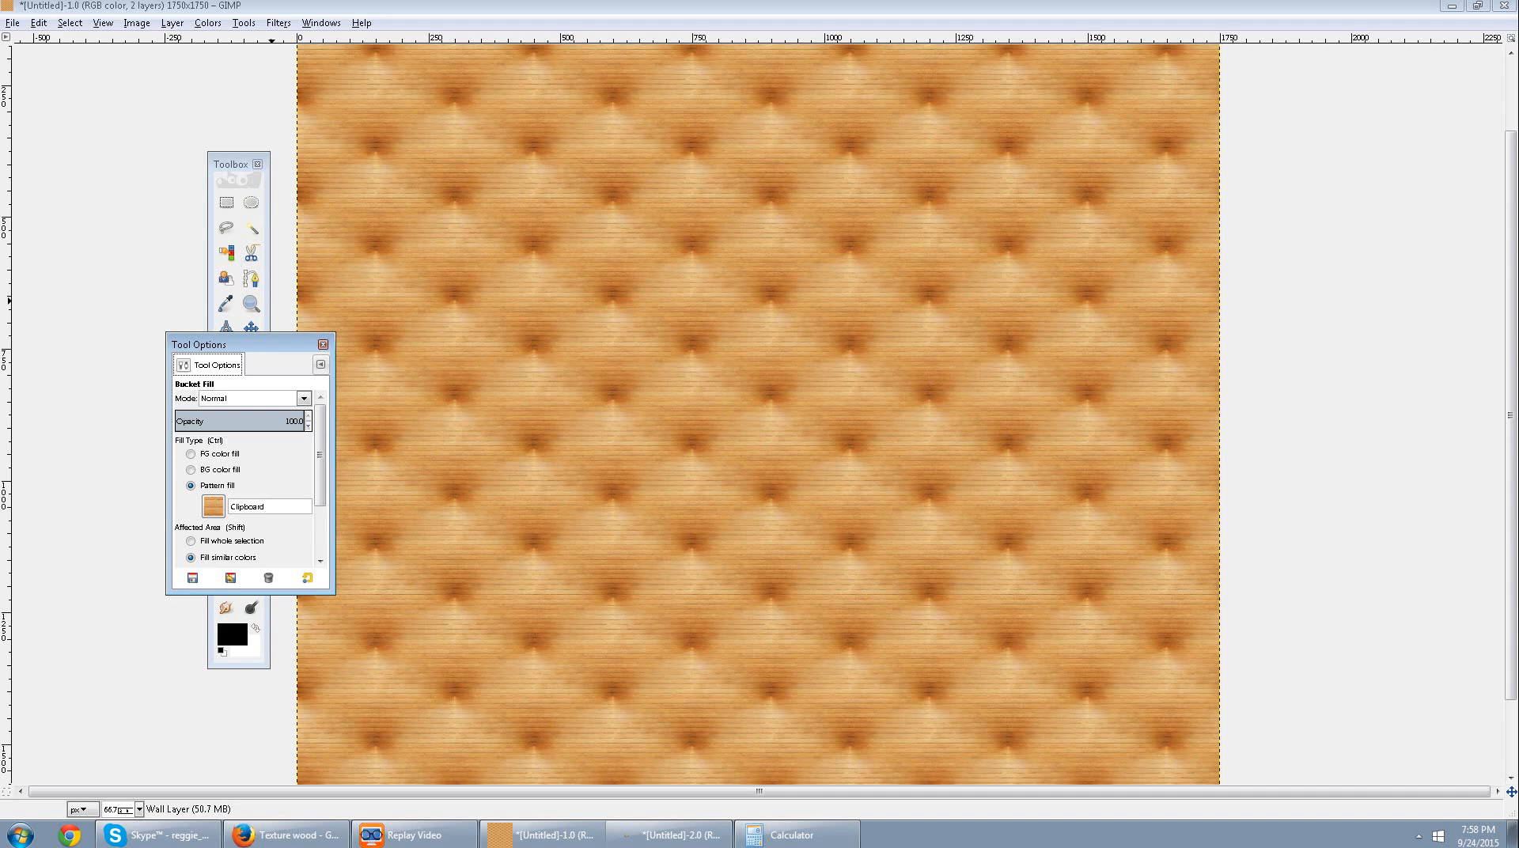
click(323, 344)
double_click(226, 481)
click(308, 357)
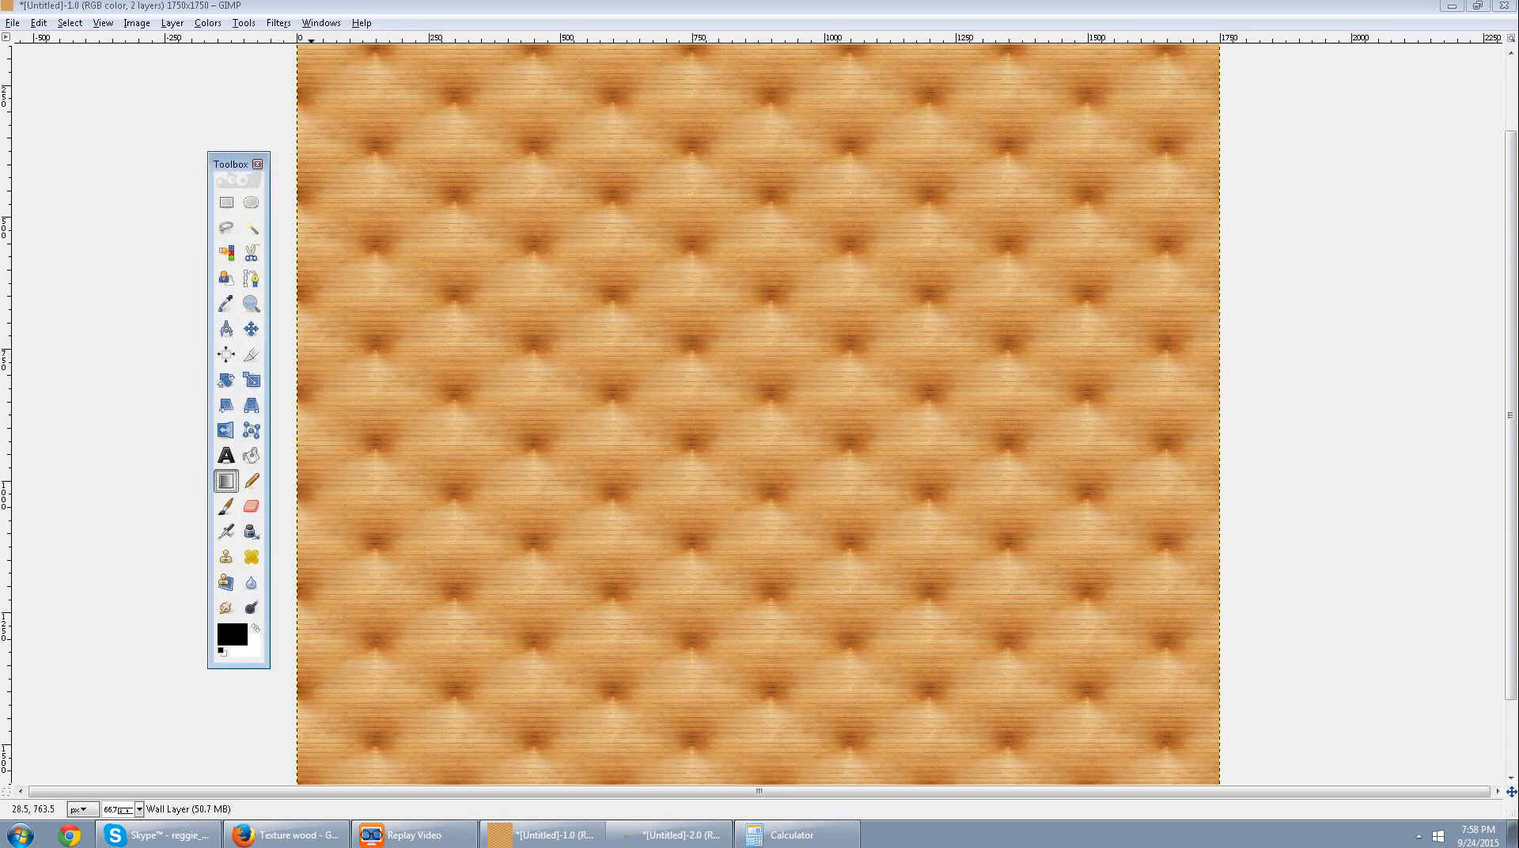
Reopen the Bucket Fill tool options, add the Layers dialog to the same window, and move it beside the toolbox.
double_click(252, 455)
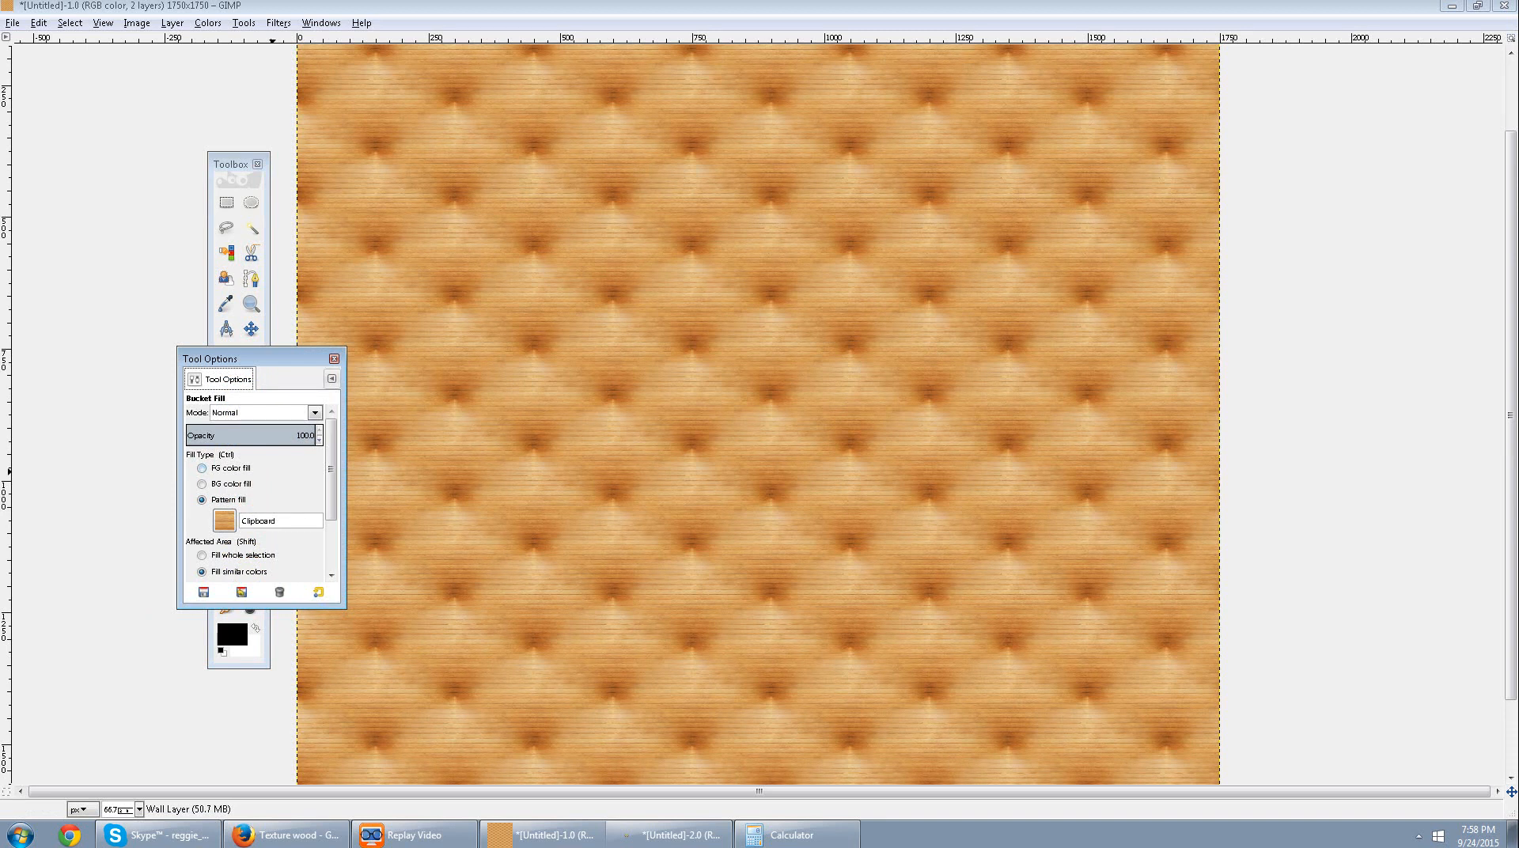
click(331, 379)
mouse_move(269, 408)
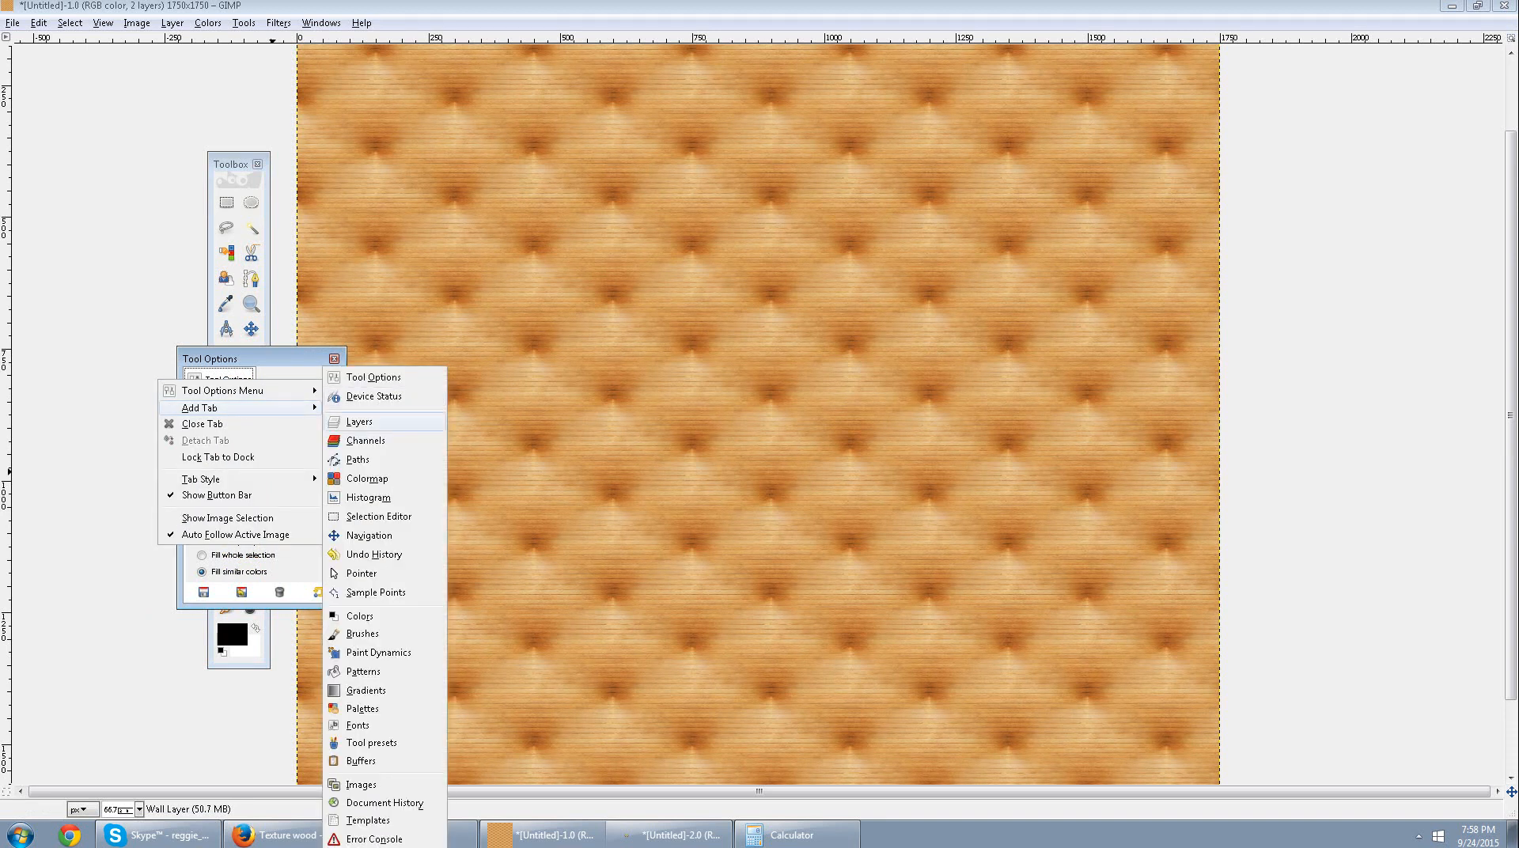
click(359, 422)
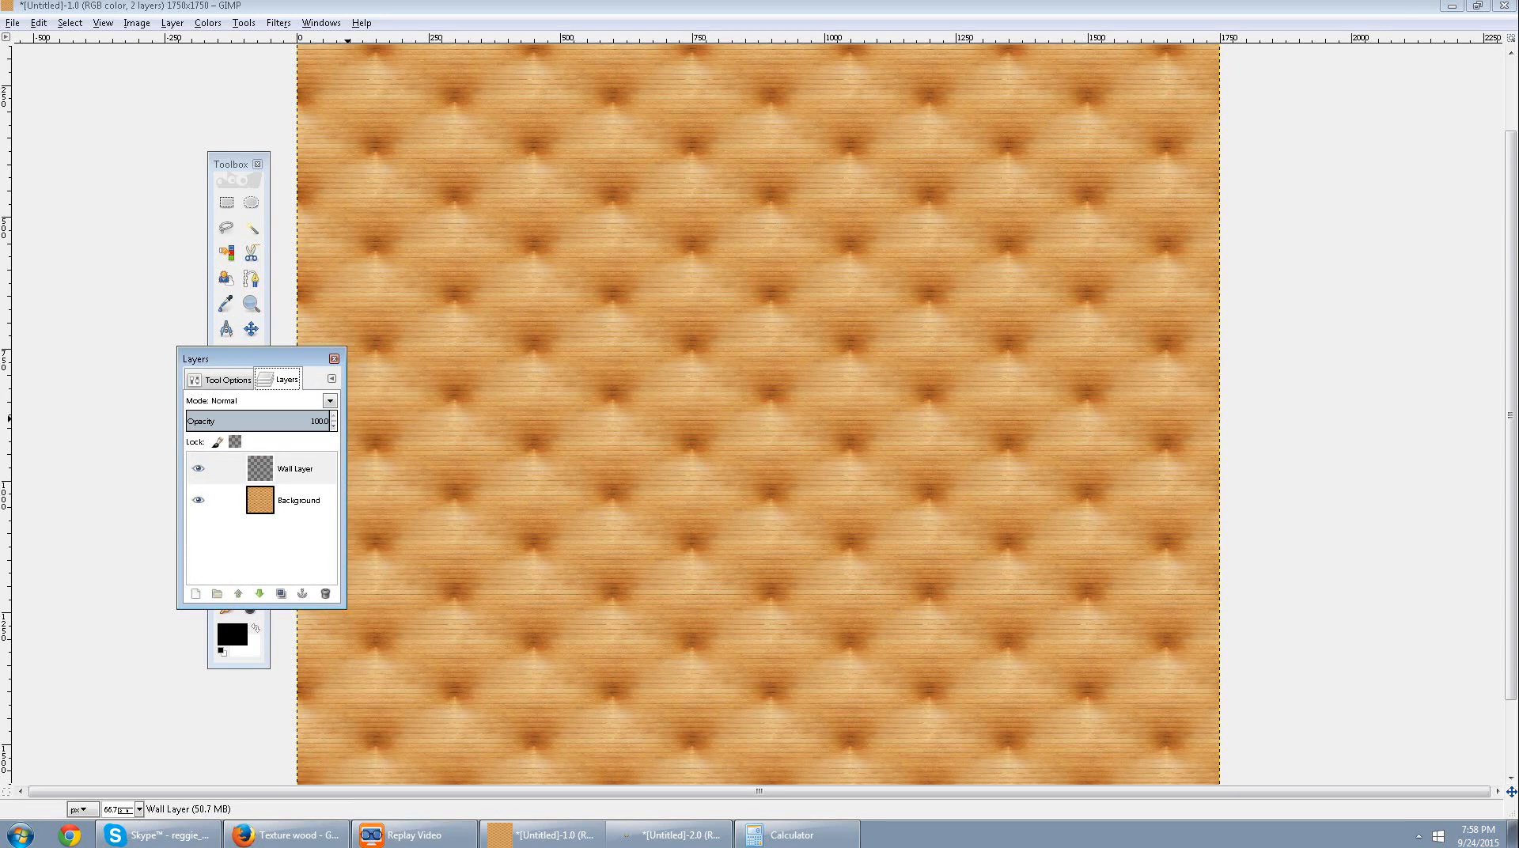
drag(254, 359, 103, 64)
click(69, 86)
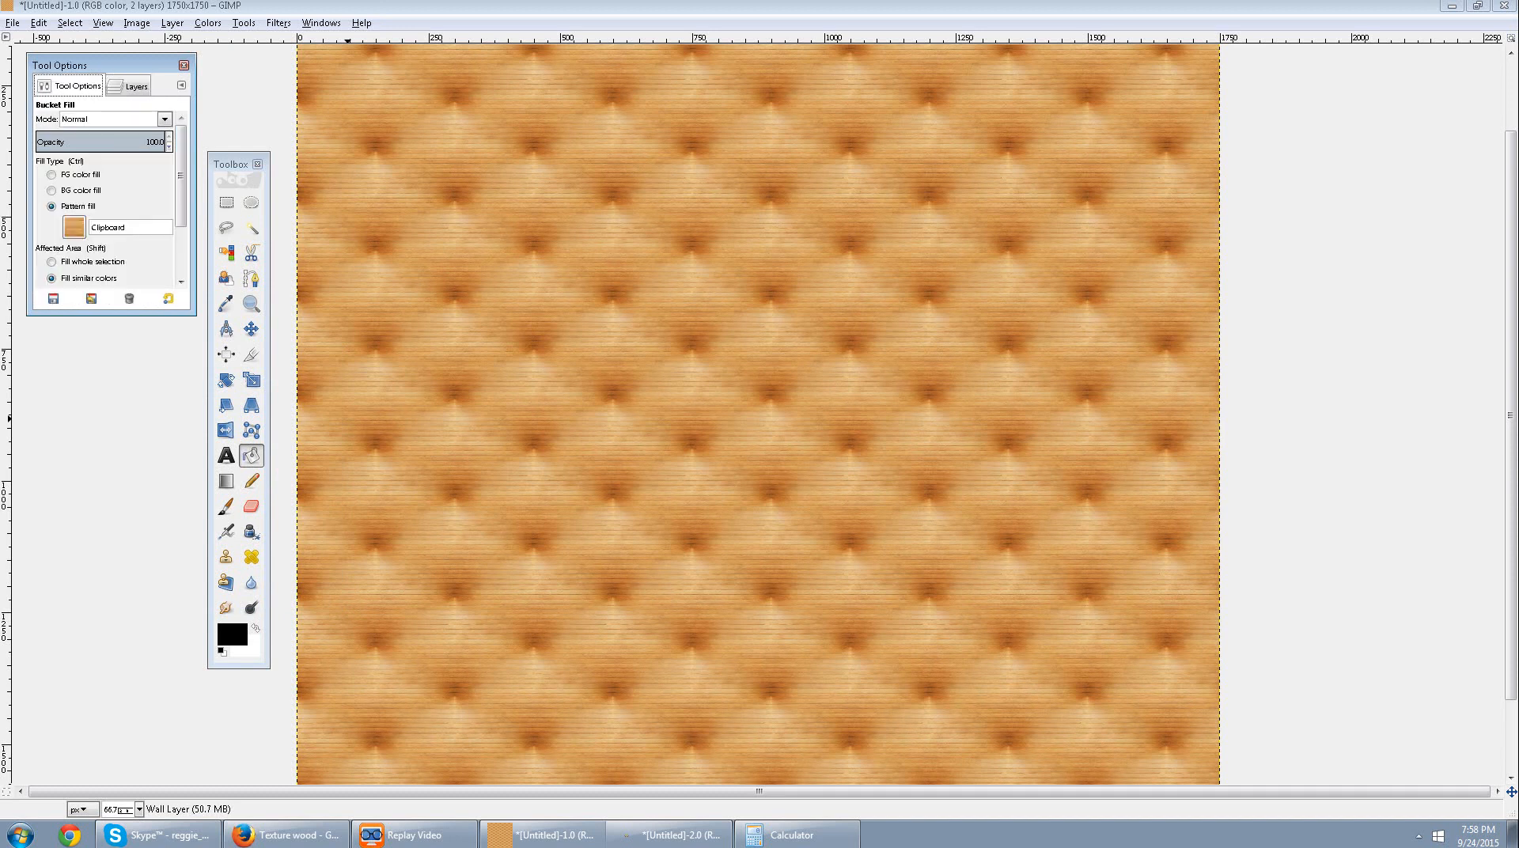
click(131, 87)
click(71, 87)
Rename the Background layer to "Floor Layer" and make Wall Layer the active layer.
click(131, 86)
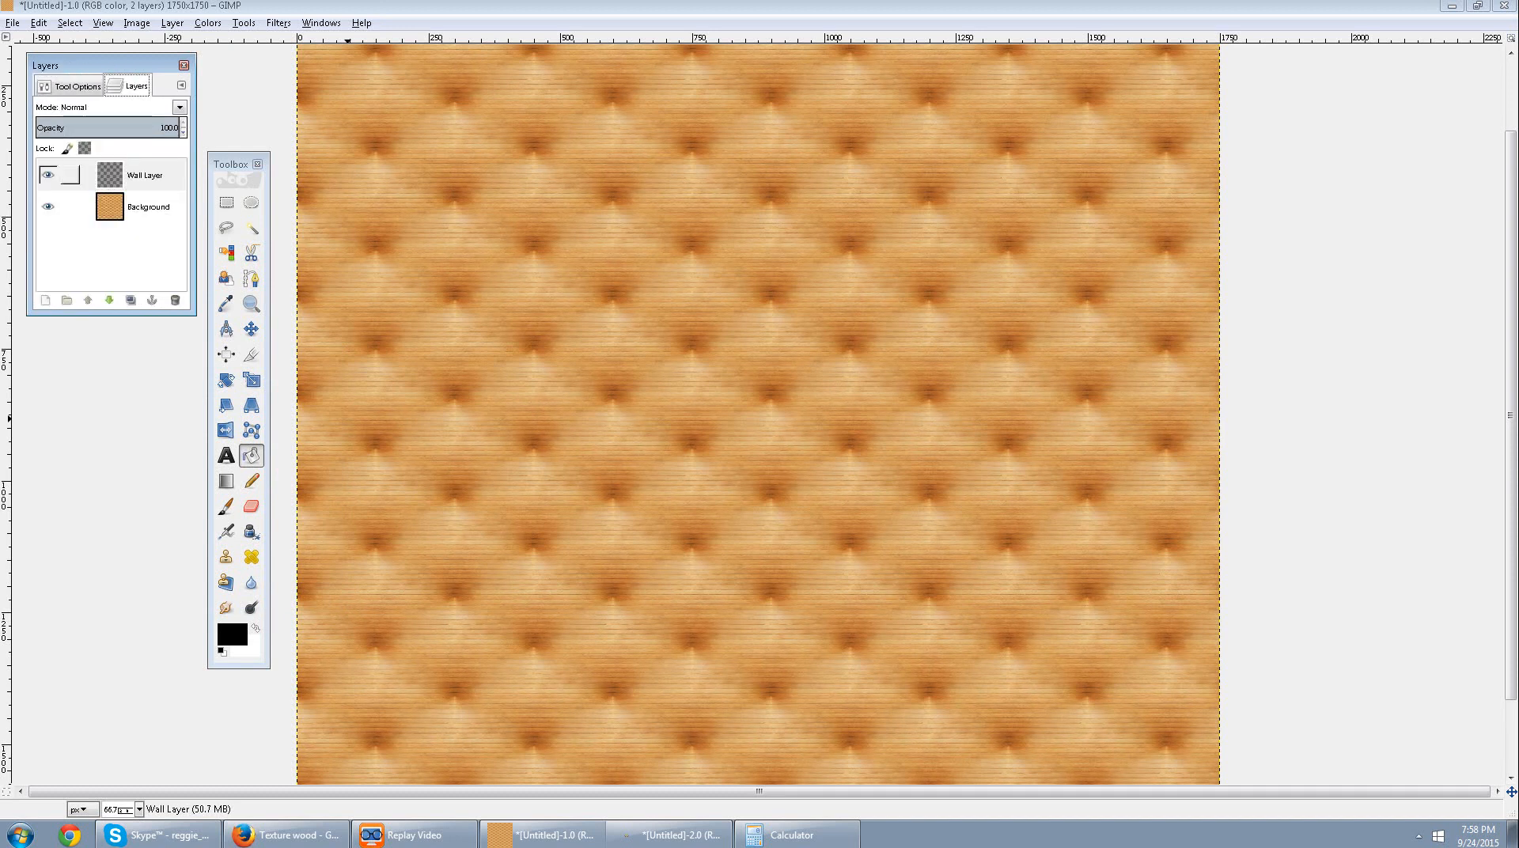
double_click(148, 207)
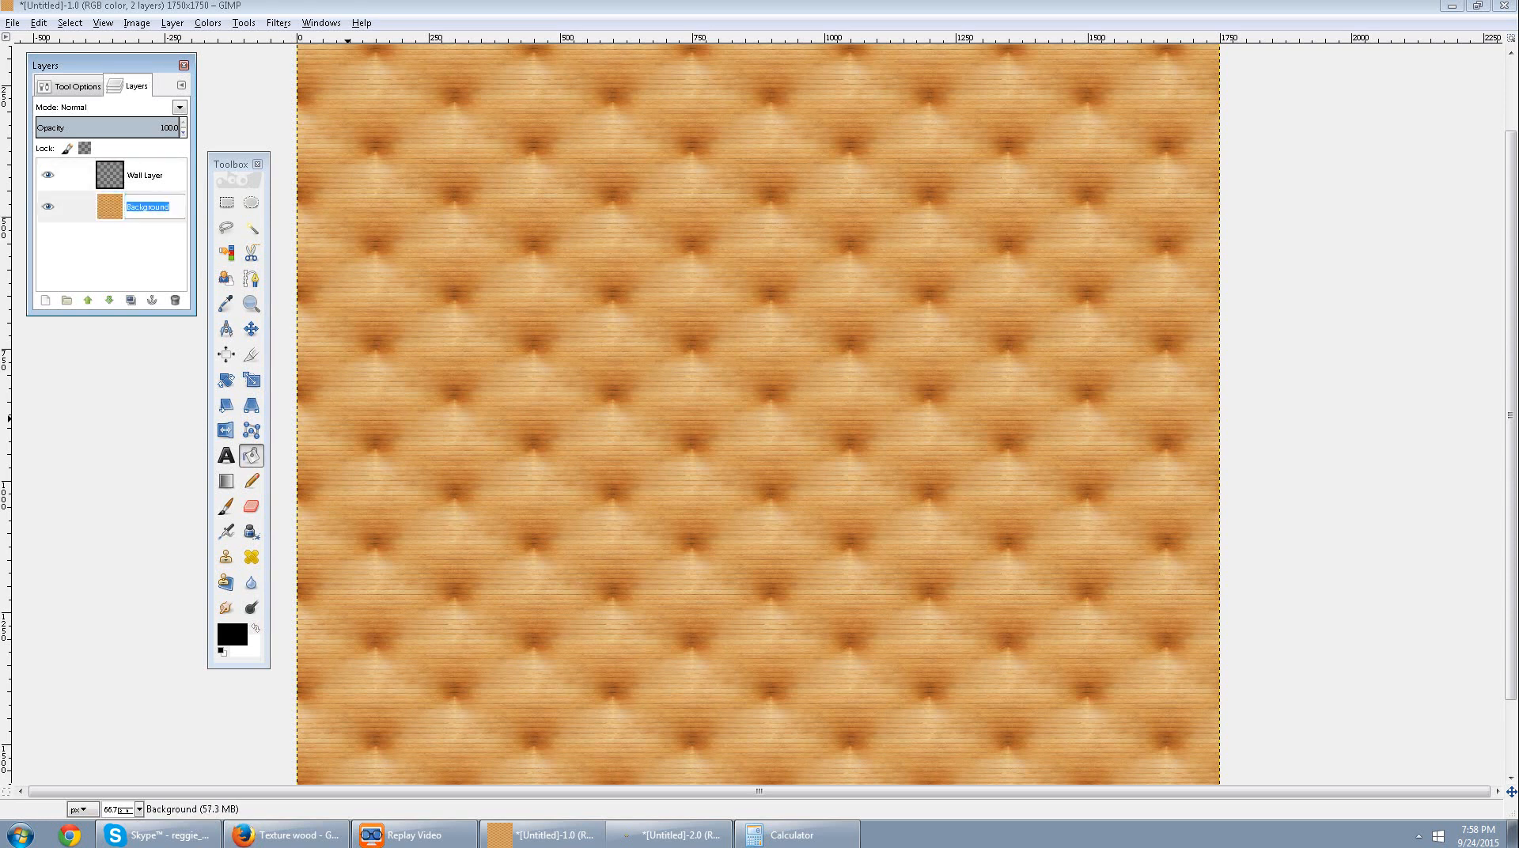
text(Floor Layer)
key(Return)
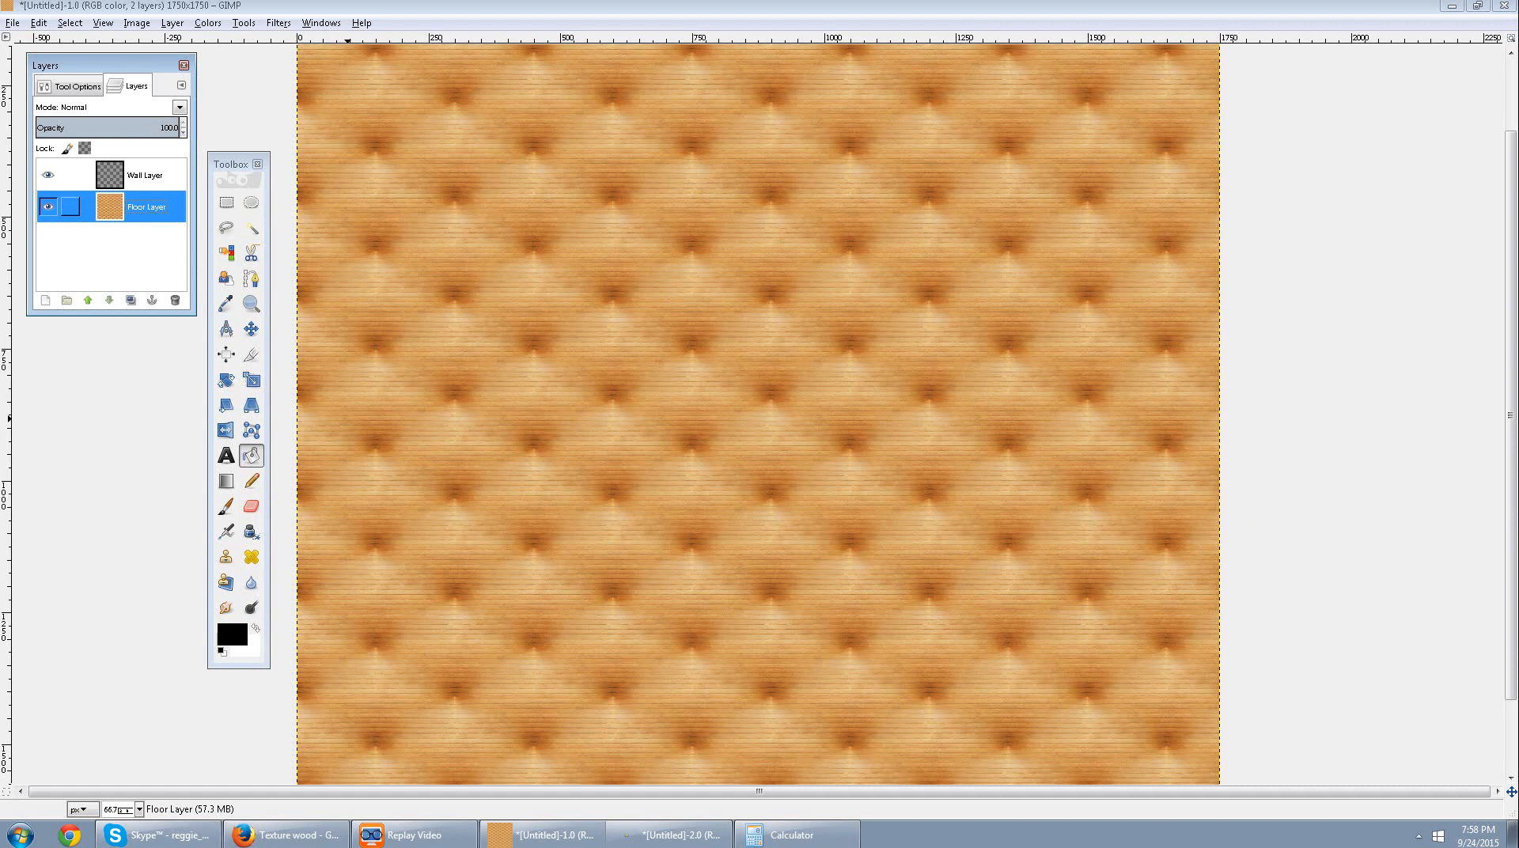
click(145, 175)
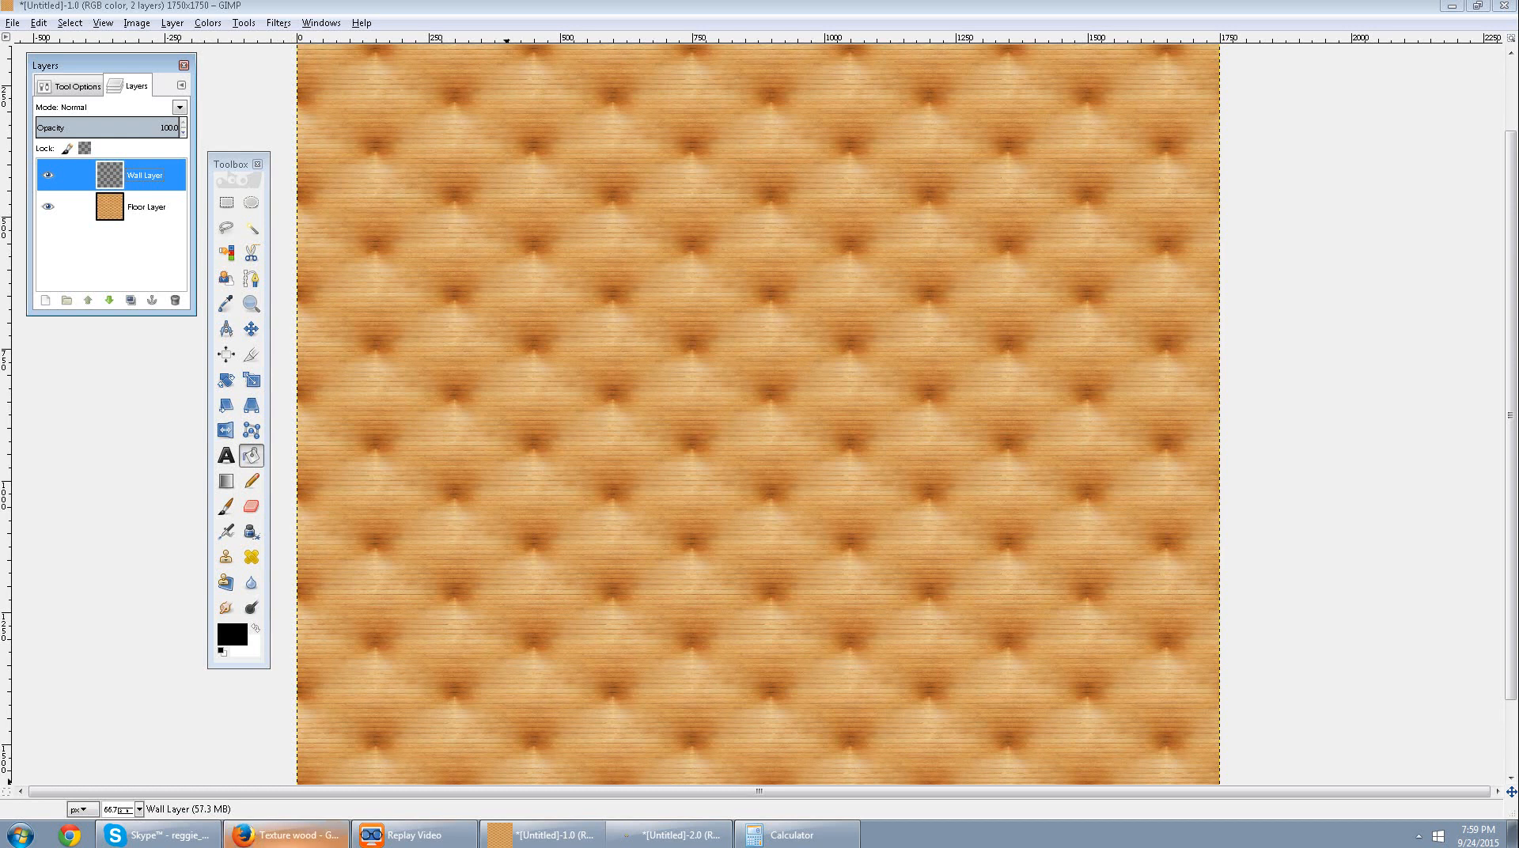
Switch to the Firefox wood texture results, find the 900 × 600 "Lovely Varnished Wood Texture Mural" image with vertical planks, and copy it.
click(285, 835)
scroll(573, 593, down, 10)
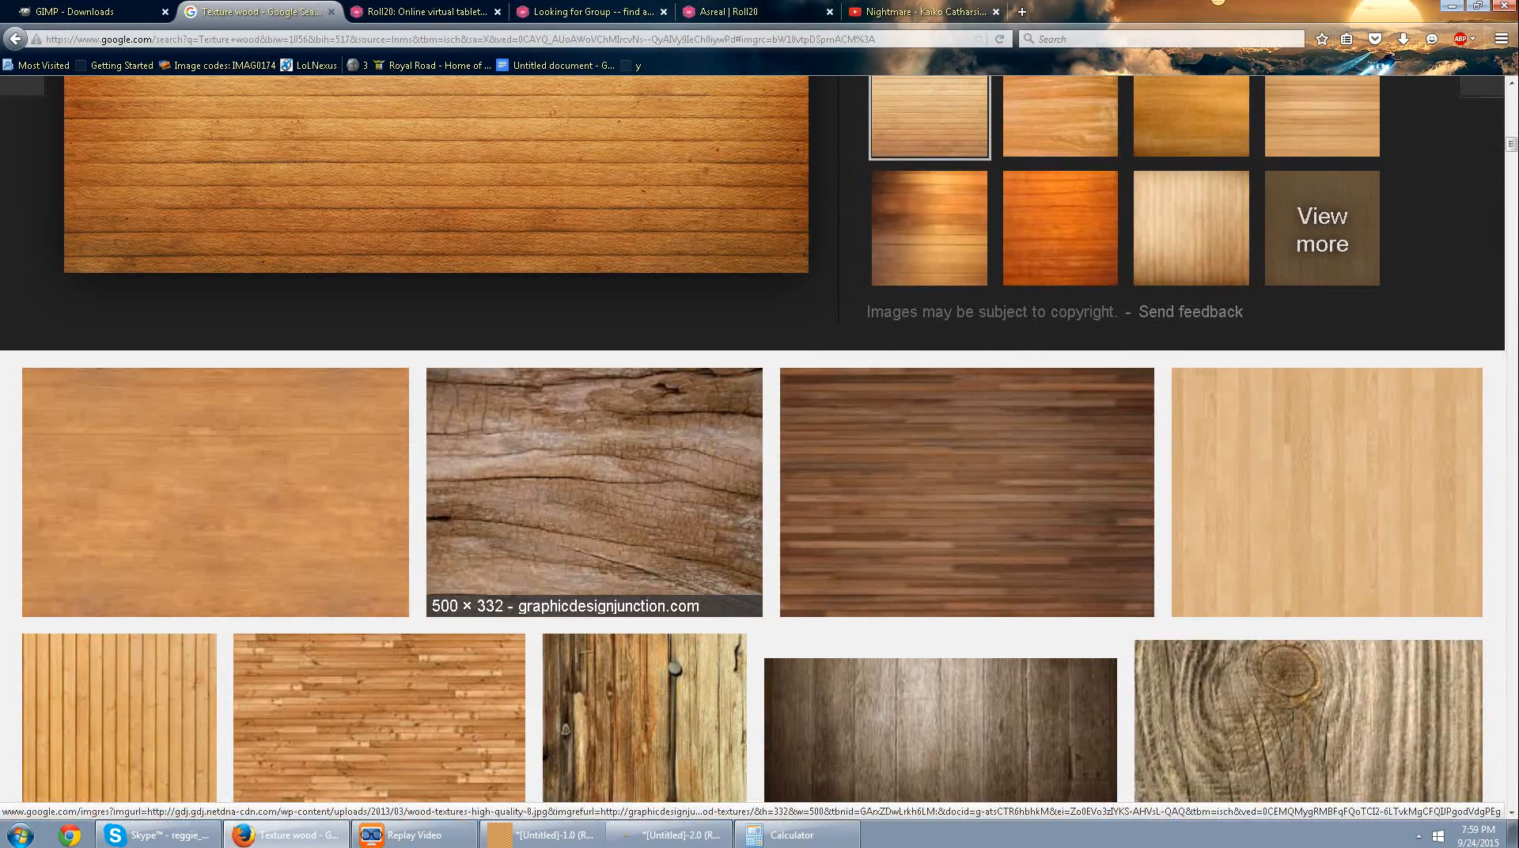
scroll(618, 554, up, 5)
scroll(617, 553, down, 13)
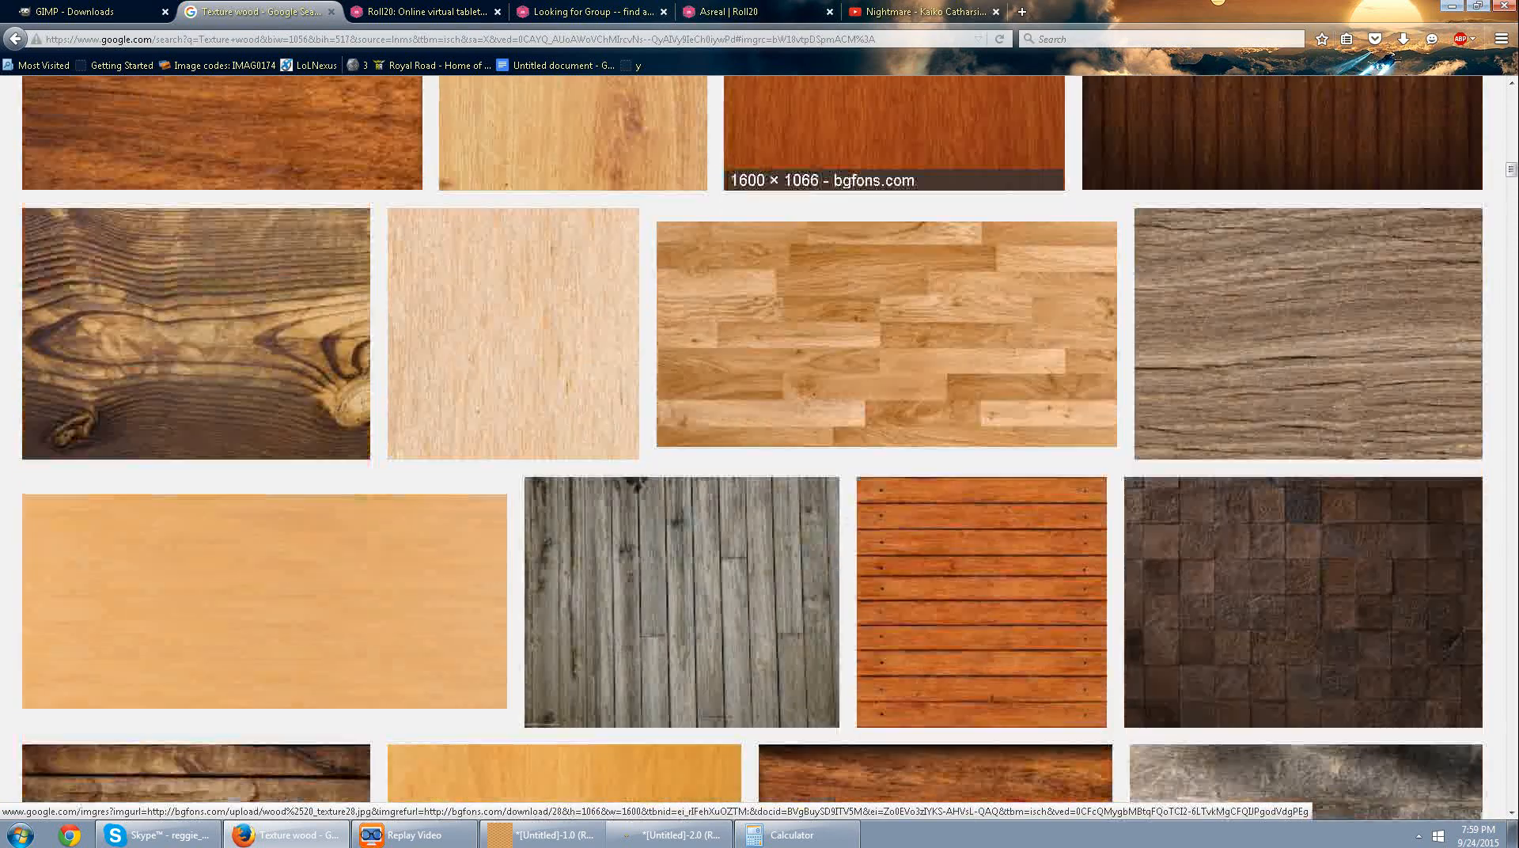
scroll(772, 554, down, 6)
scroll(771, 553, down, 4)
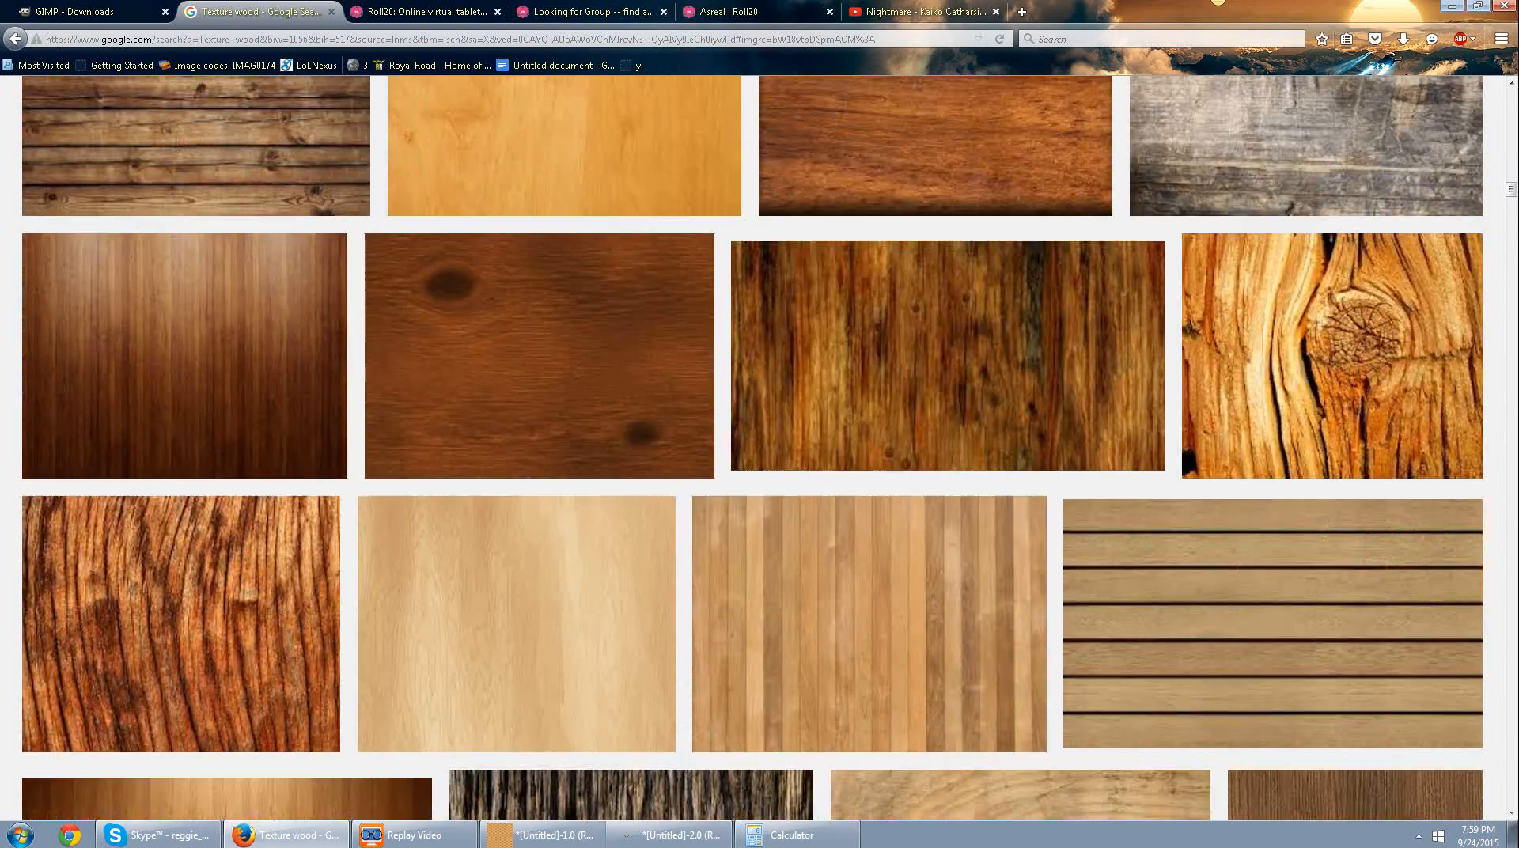
scroll(721, 554, down, 6)
scroll(720, 554, down, 8)
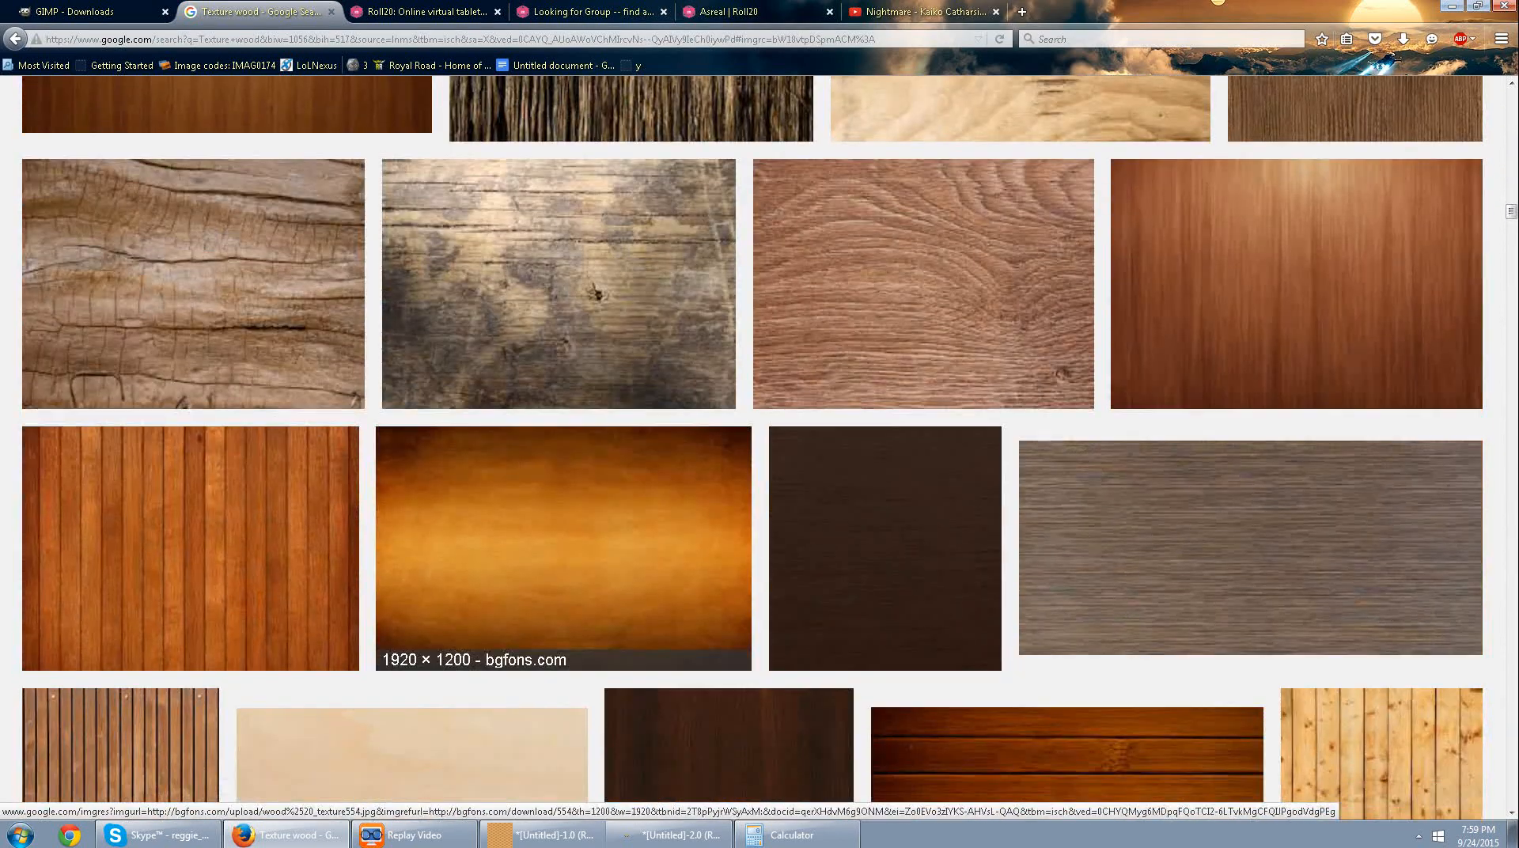
scroll(728, 554, down, 2)
scroll(728, 554, up, 4)
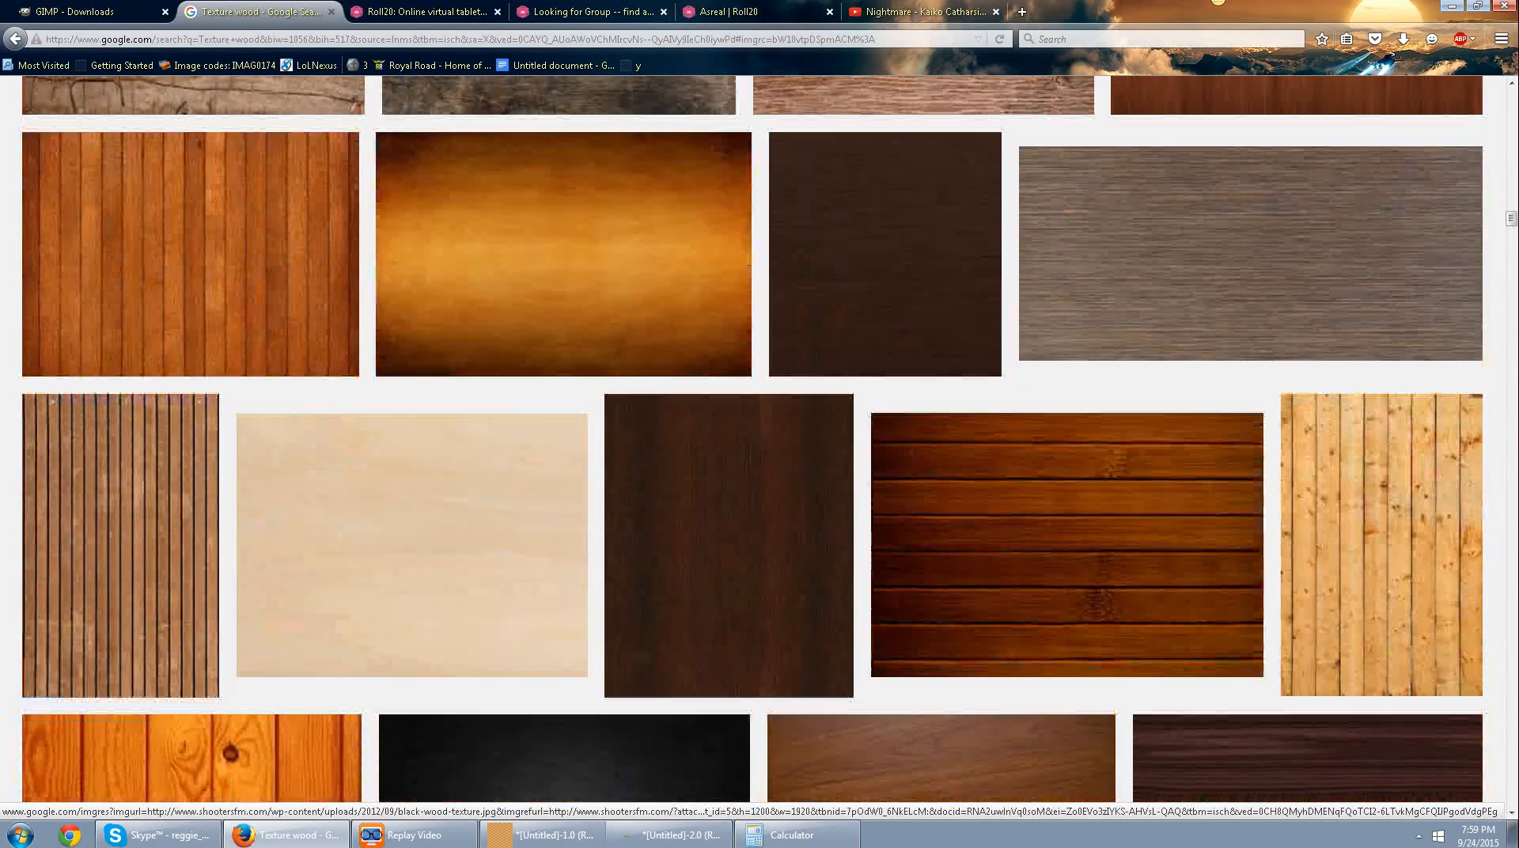
click(190, 443)
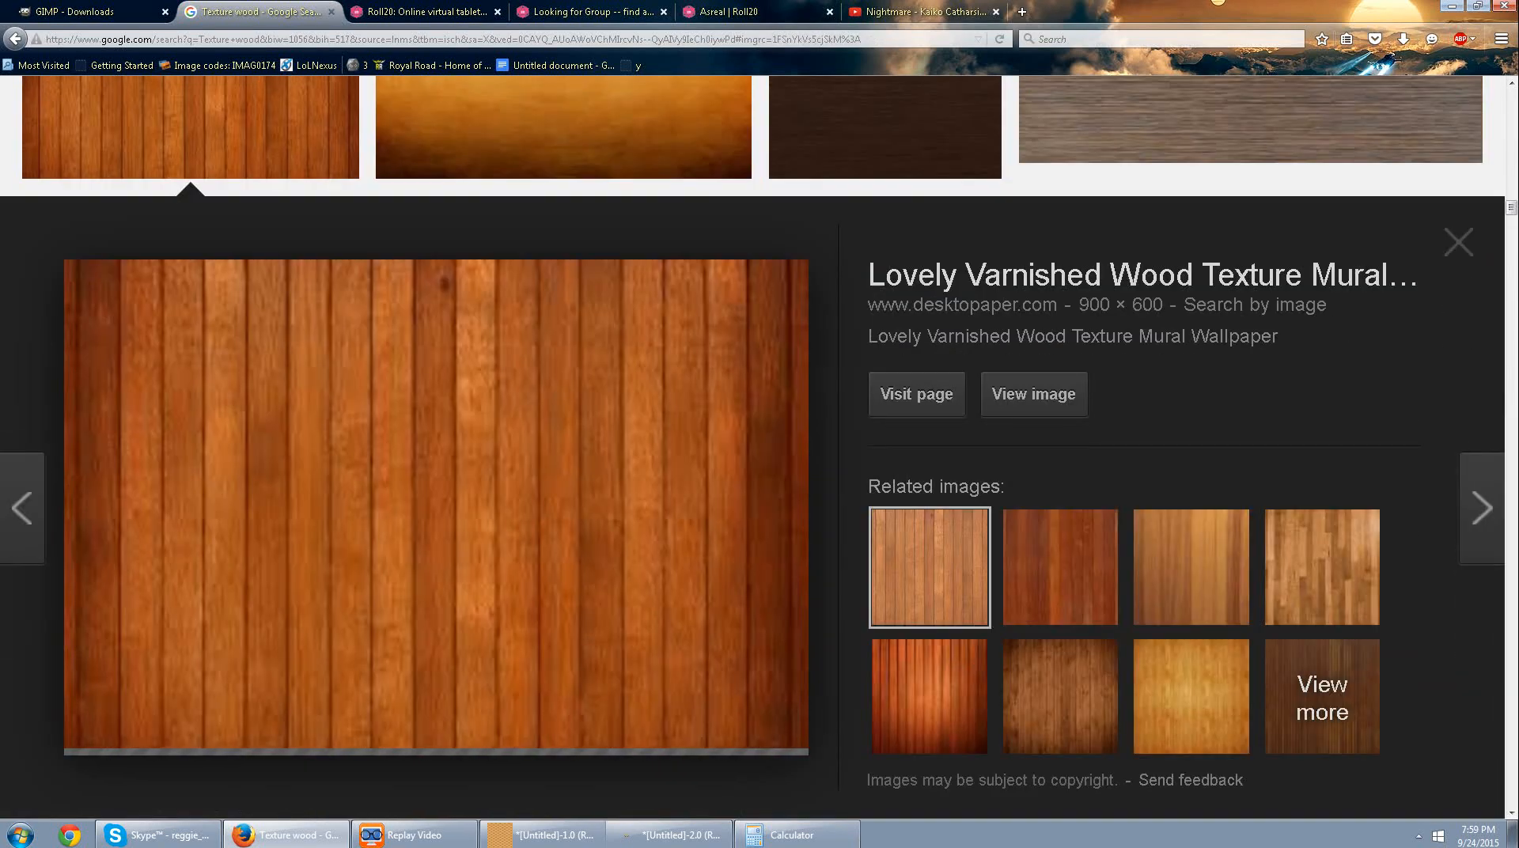
right_click(595, 457)
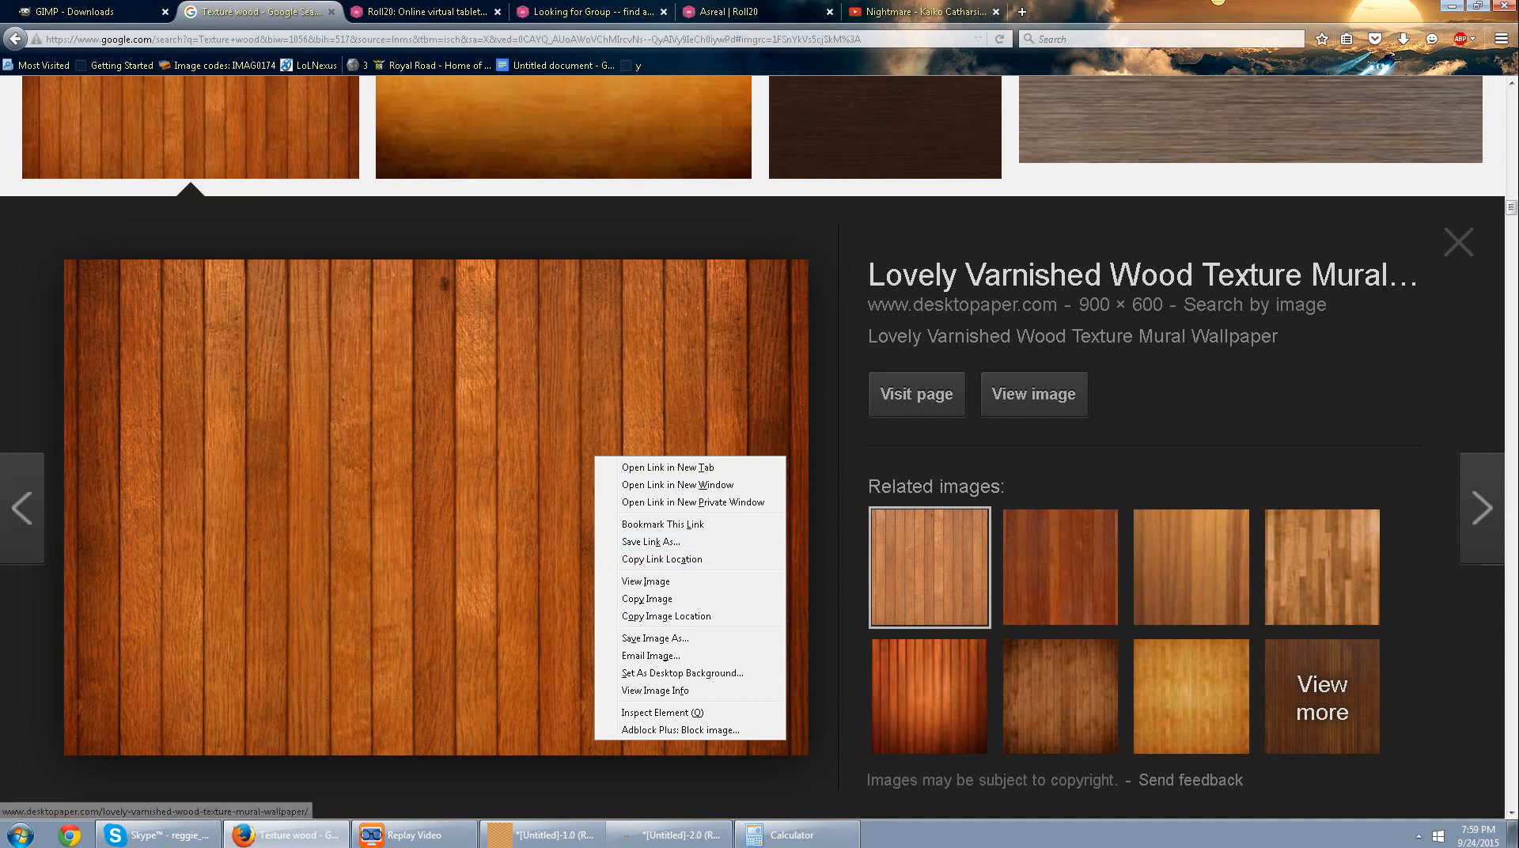
click(667, 616)
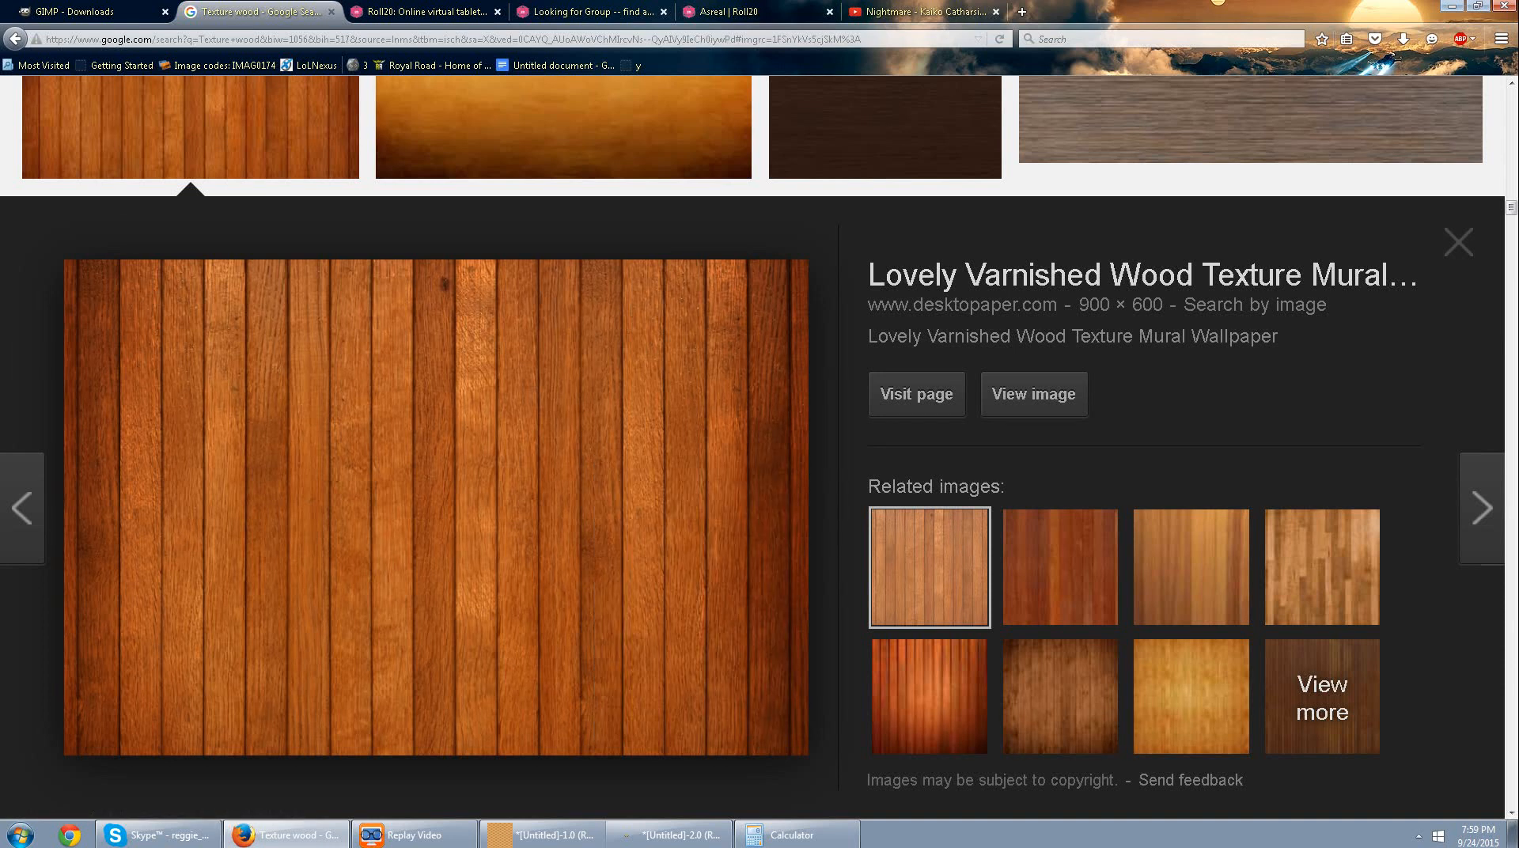
Return to GIMP and paste the copied varnished wood texture as a new image.
click(542, 835)
click(671, 835)
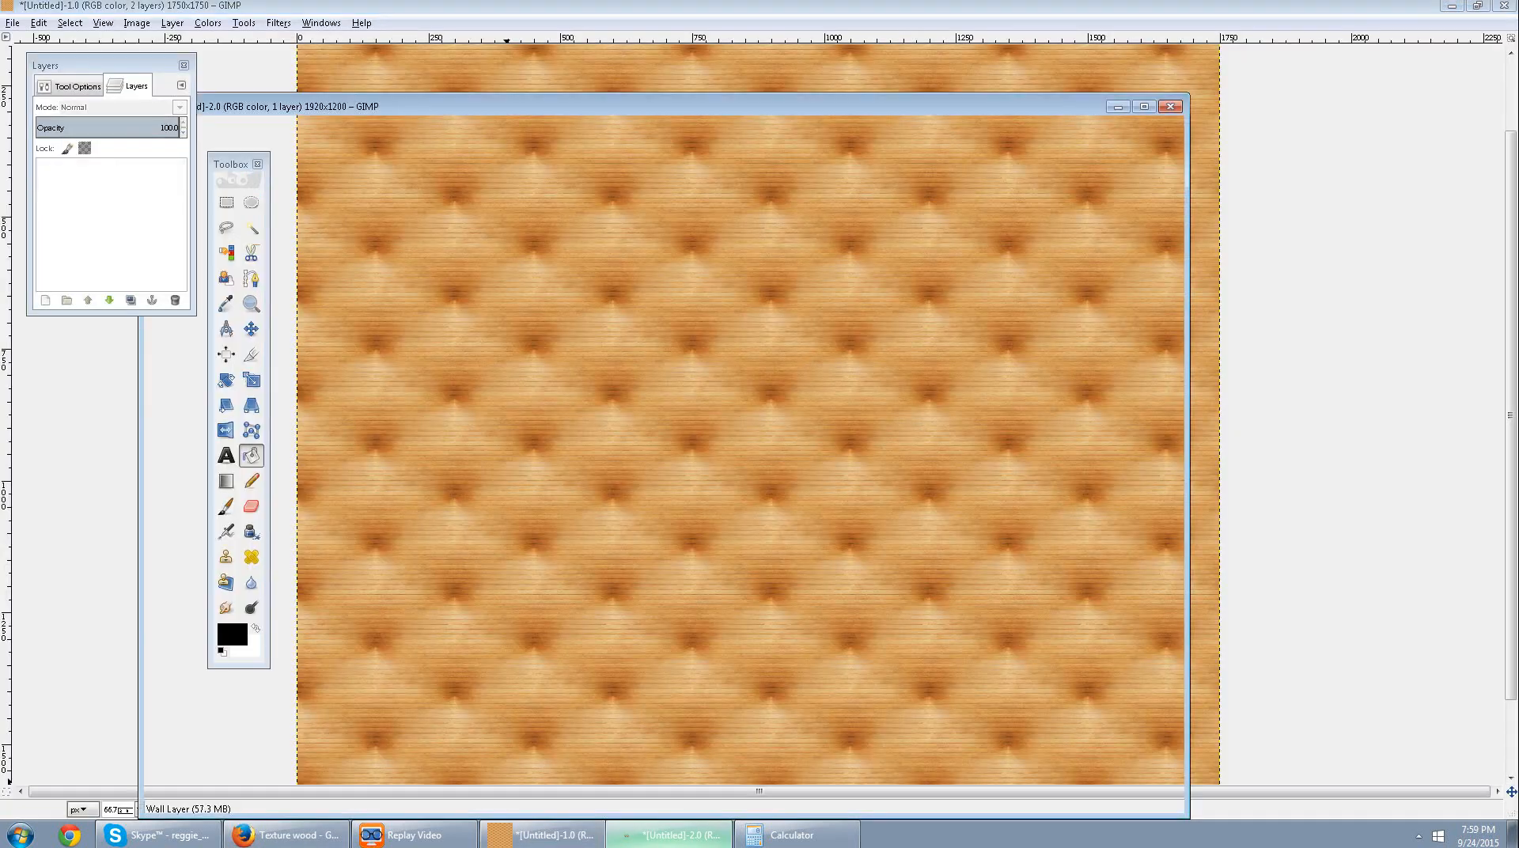
key(ctrl+shift+v)
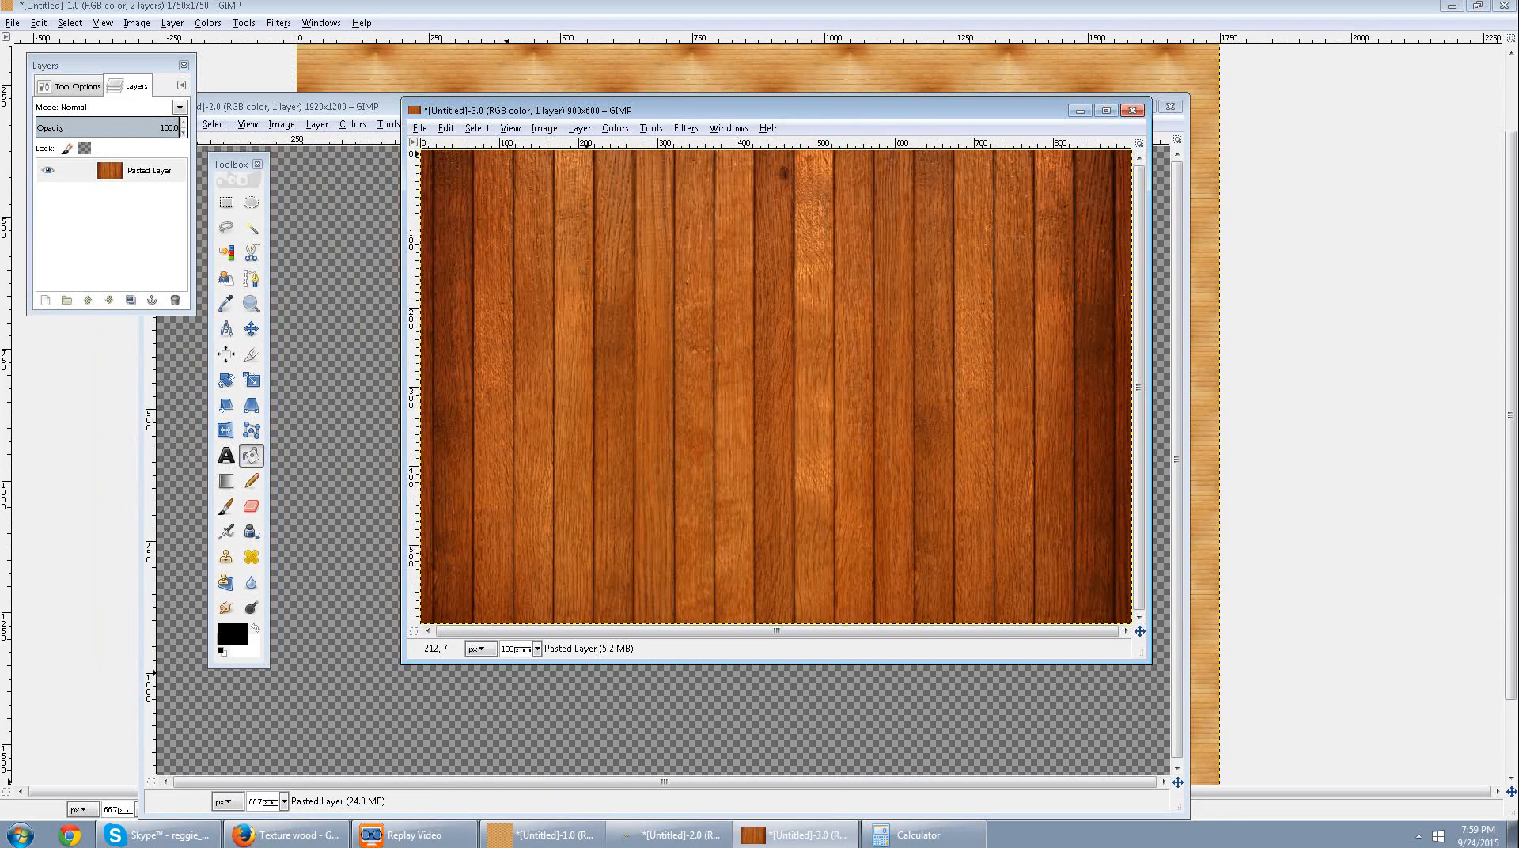
Scale the pasted plank texture layer to a width of 300 px, keeping its proportions.
click(545, 127)
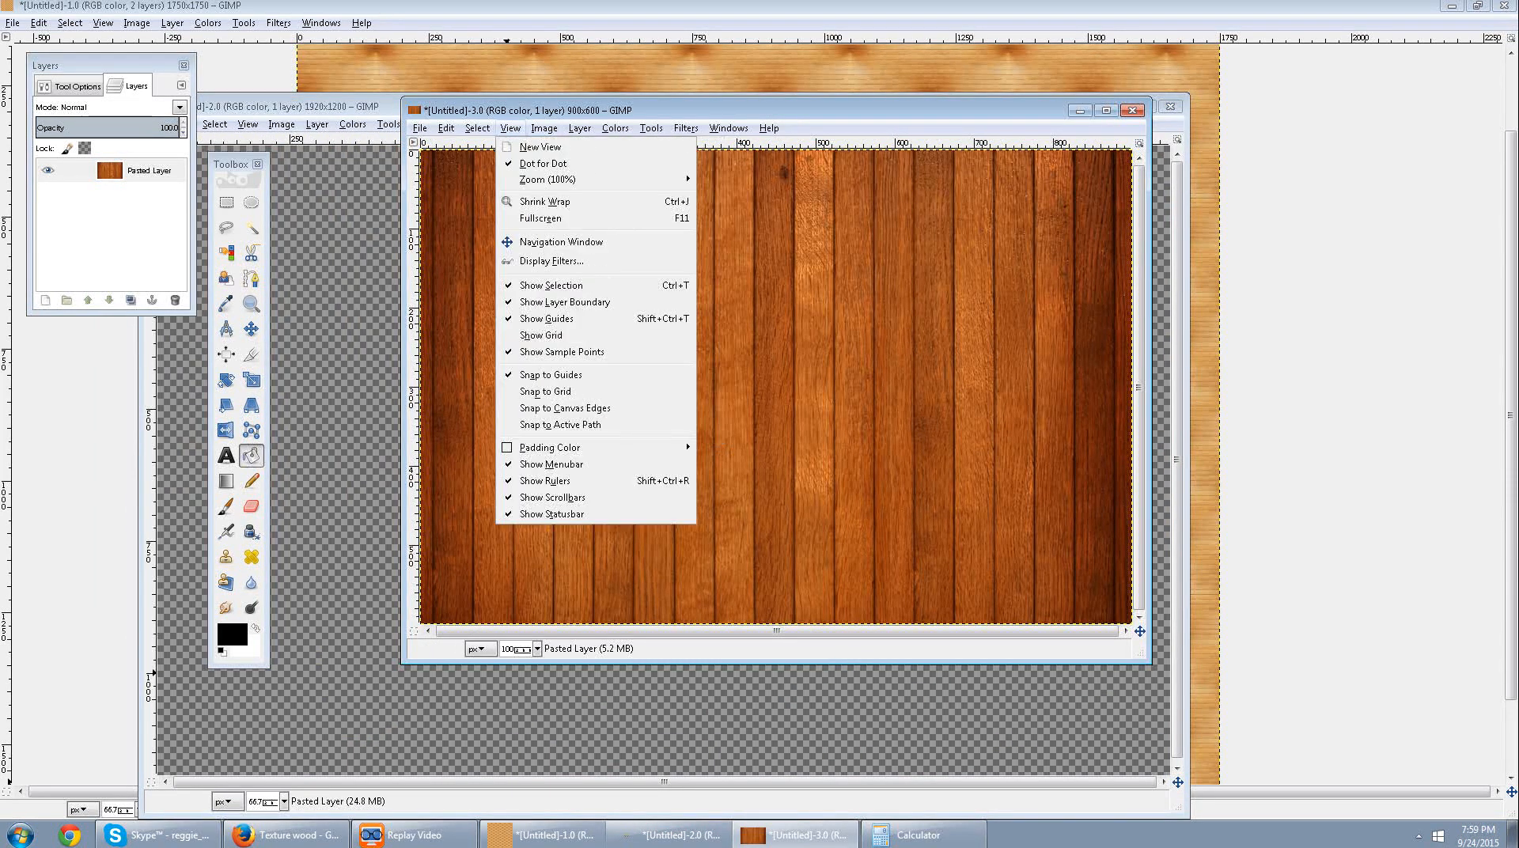
mouse_move(580, 128)
click(615, 376)
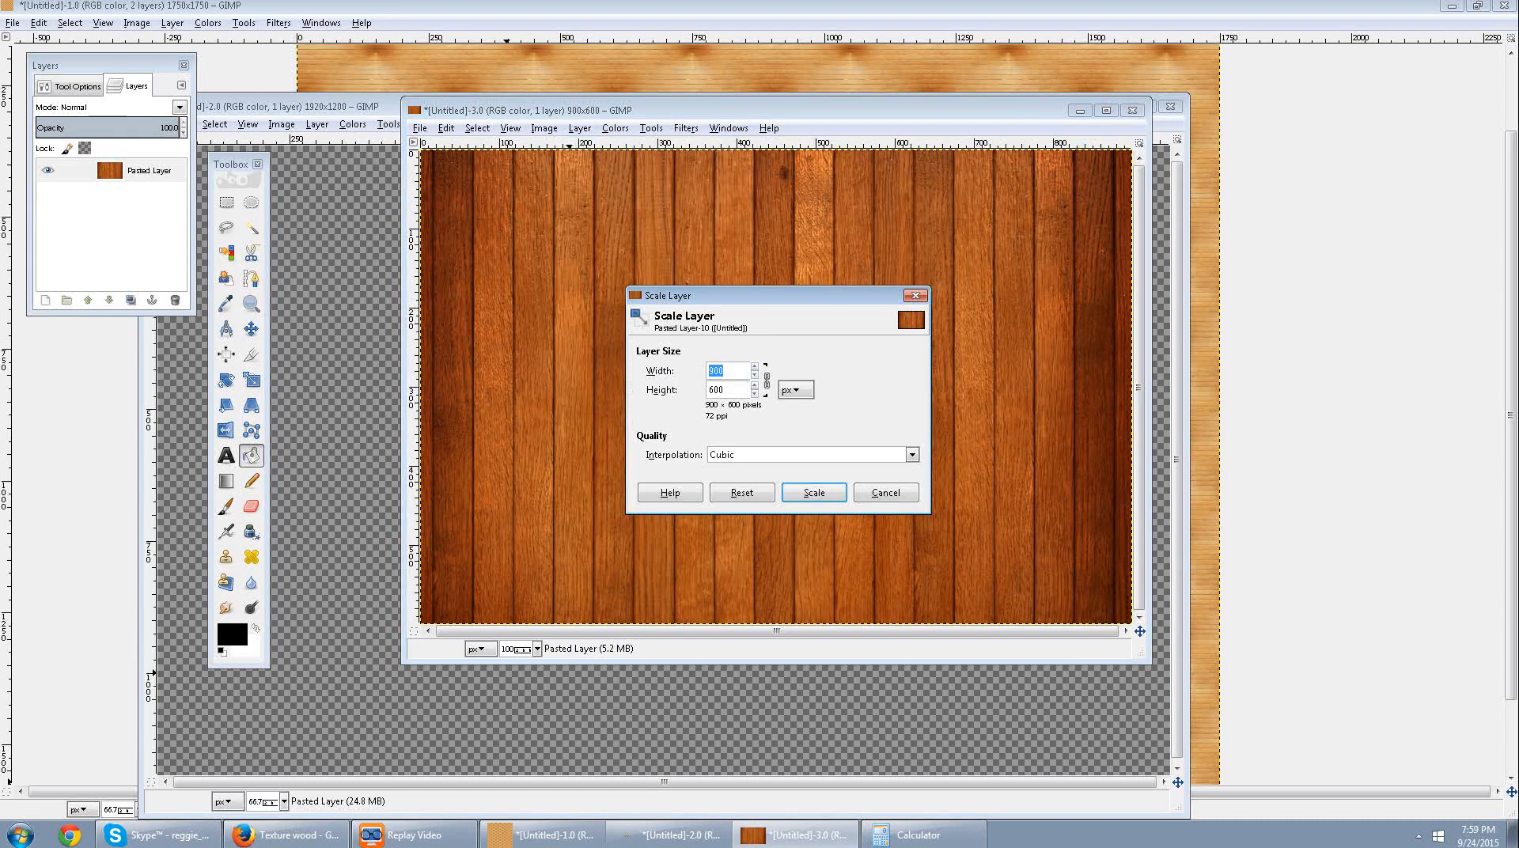
text(300)
click(815, 492)
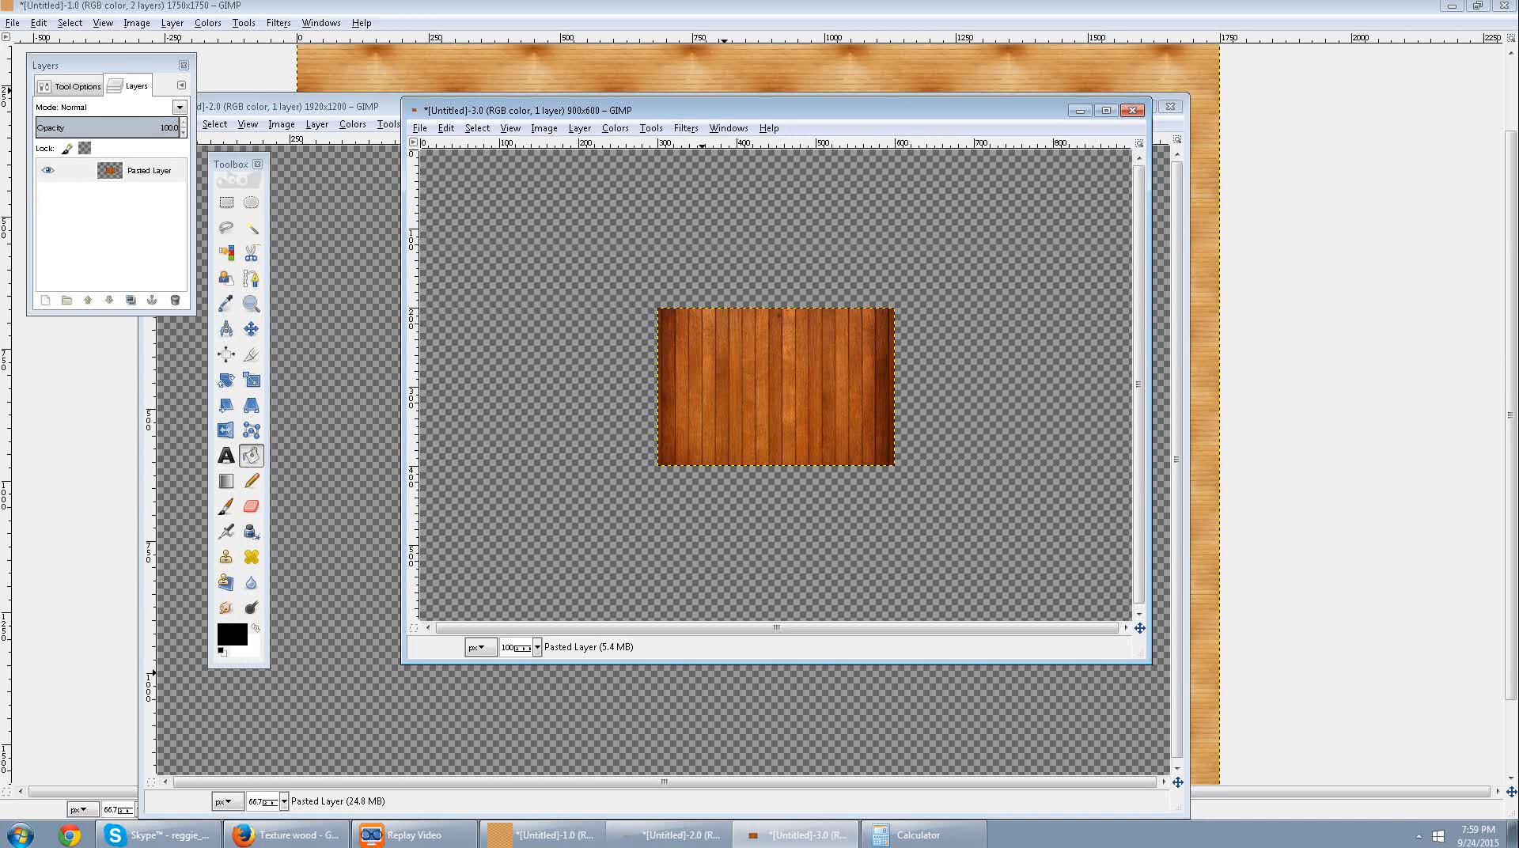
Apply the Make Seamless map filter to the scaled plank texture layer.
click(686, 128)
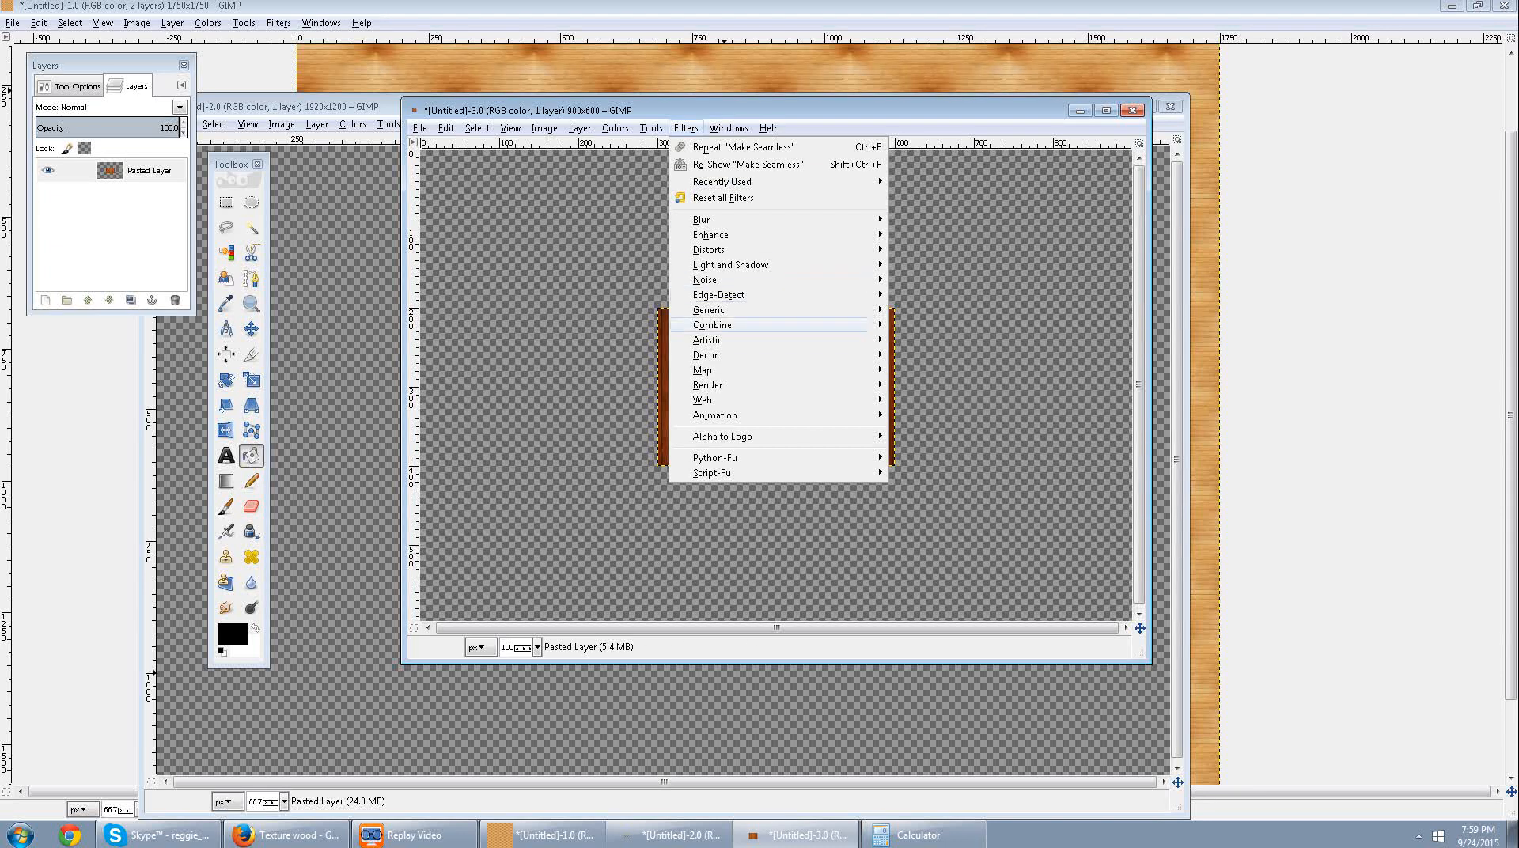
mouse_move(722, 436)
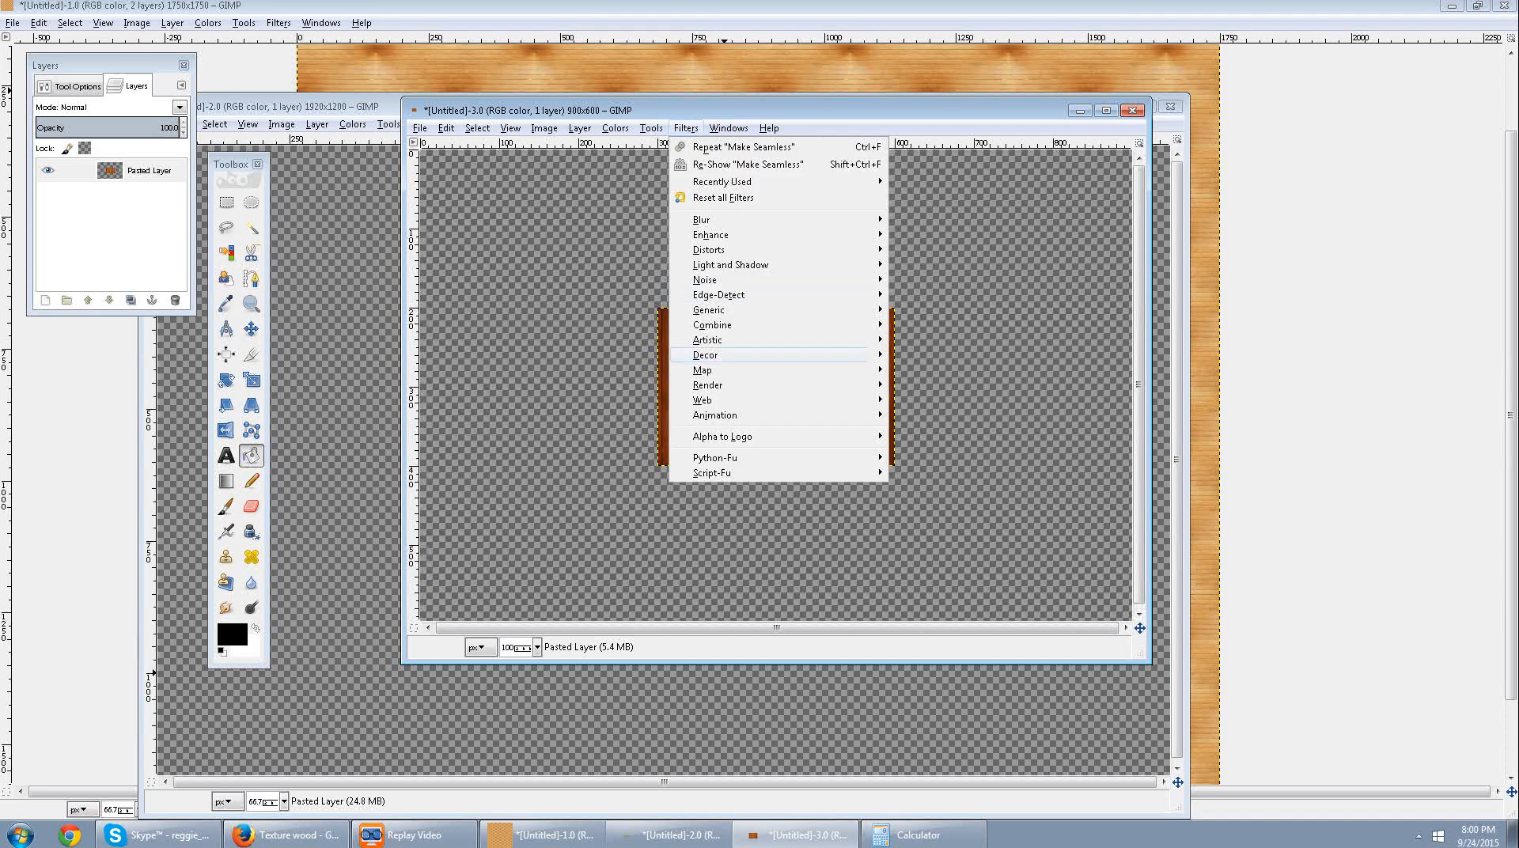
mouse_move(709, 385)
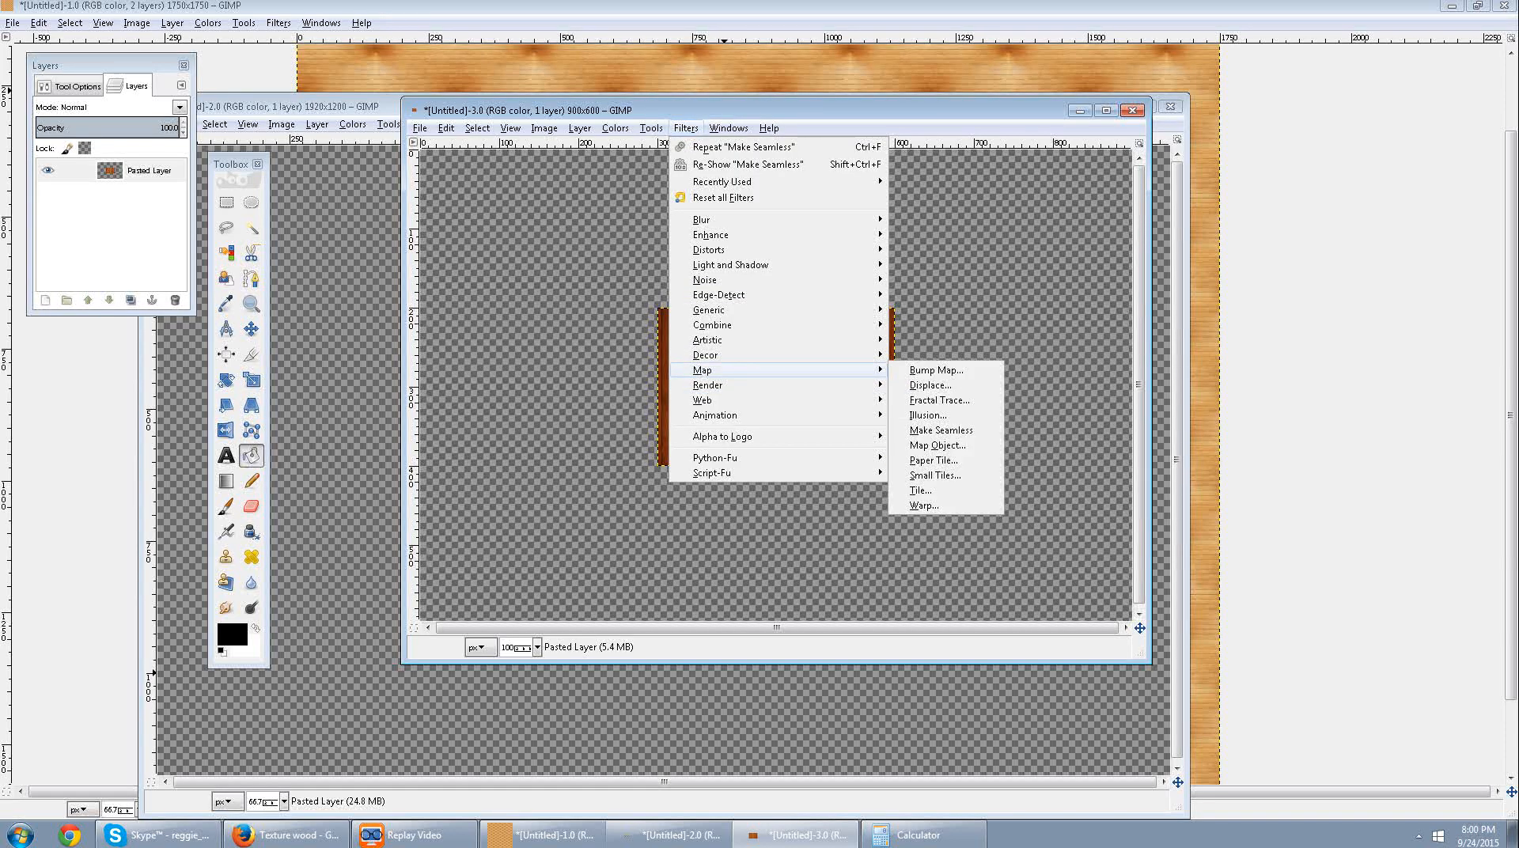
click(940, 430)
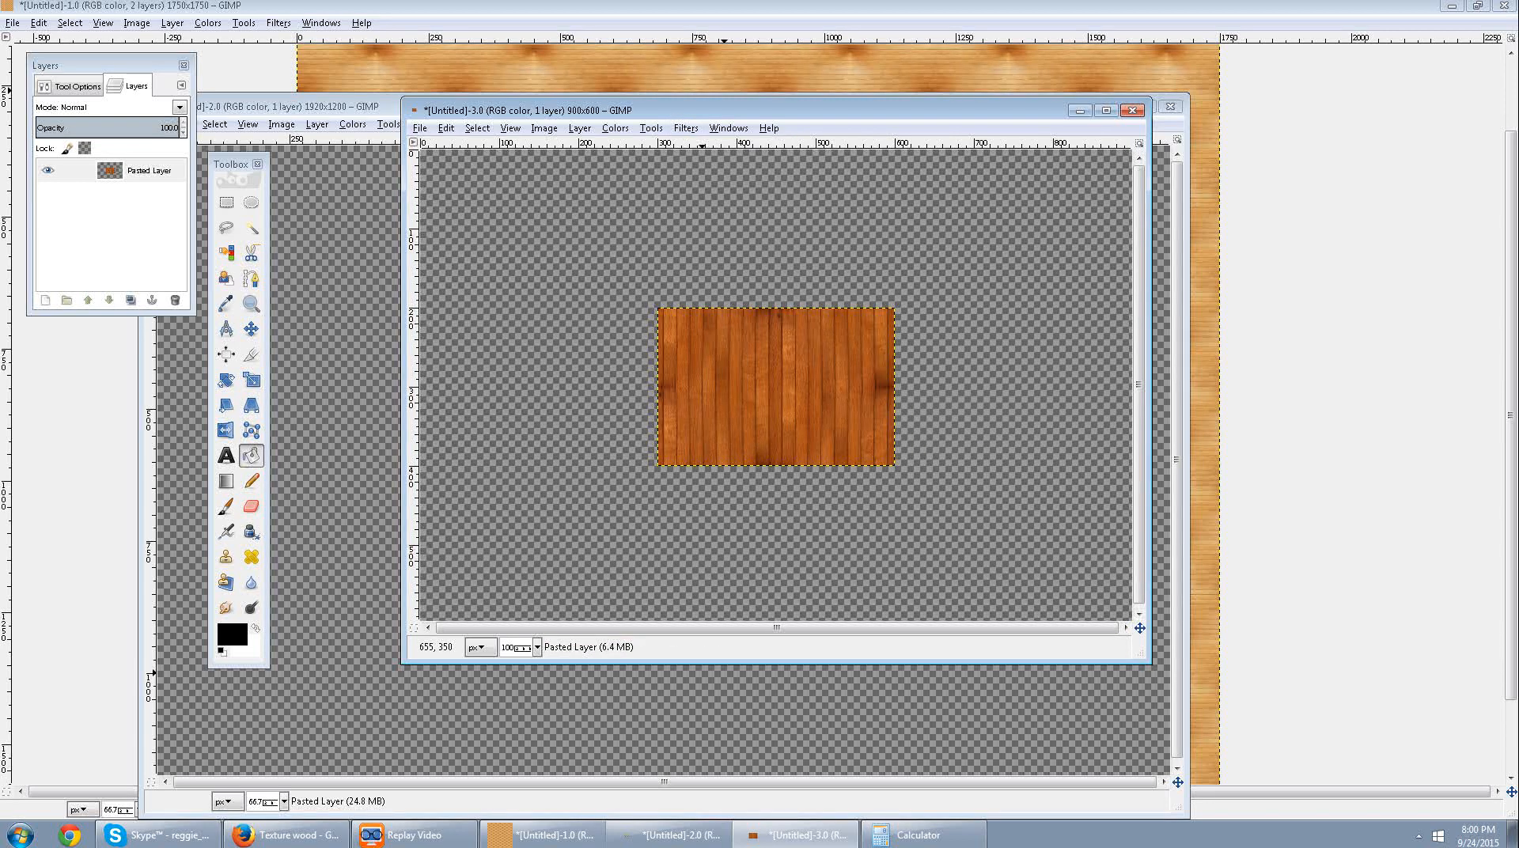
Copy the seamless plank texture and minimize both texture image windows to return to the map image.
click(446, 127)
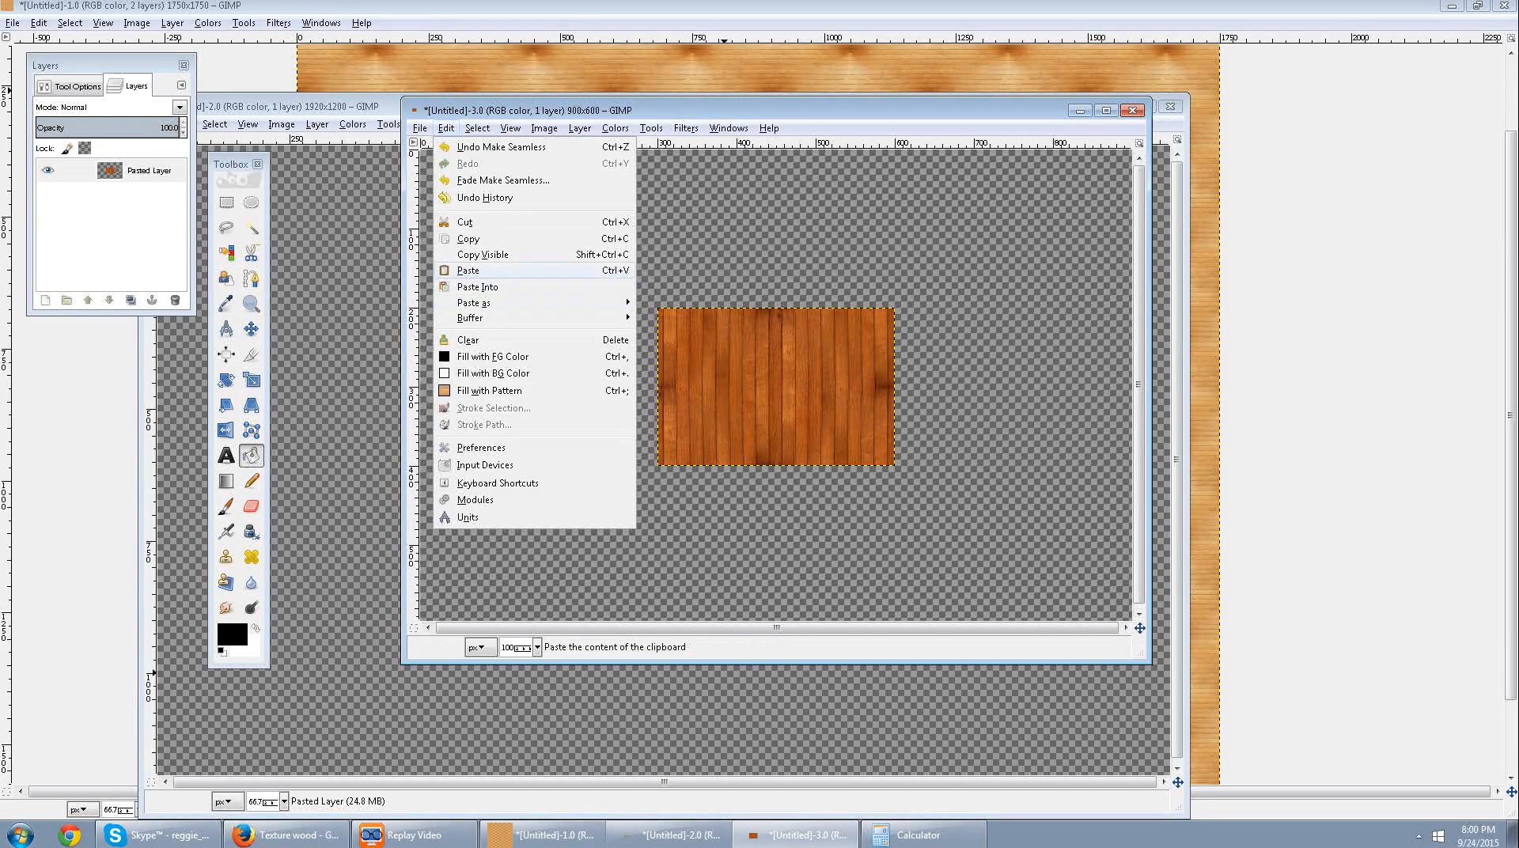
click(468, 238)
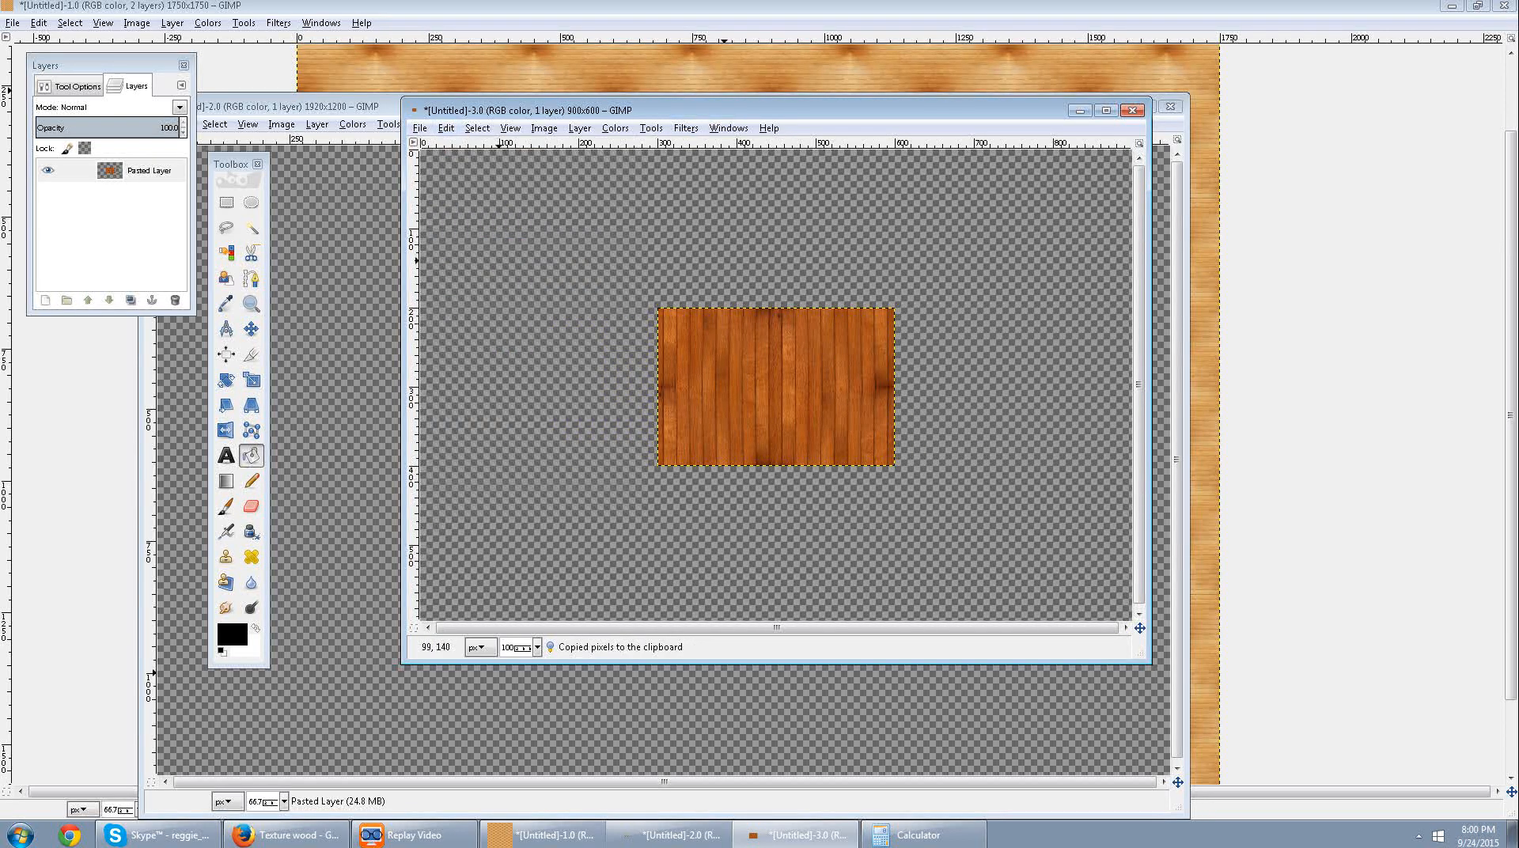
click(1081, 110)
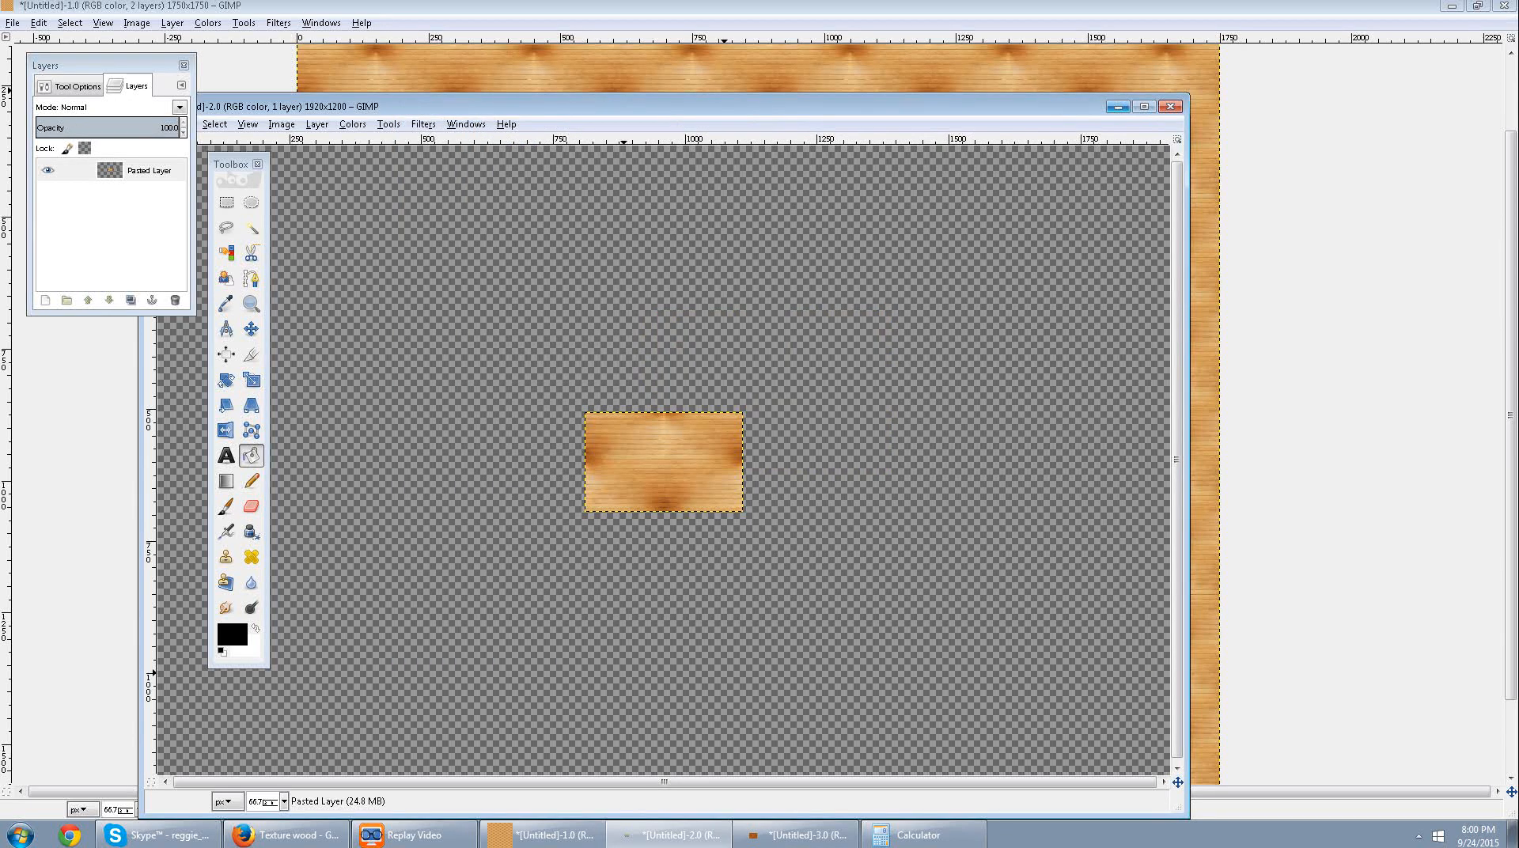
click(1119, 106)
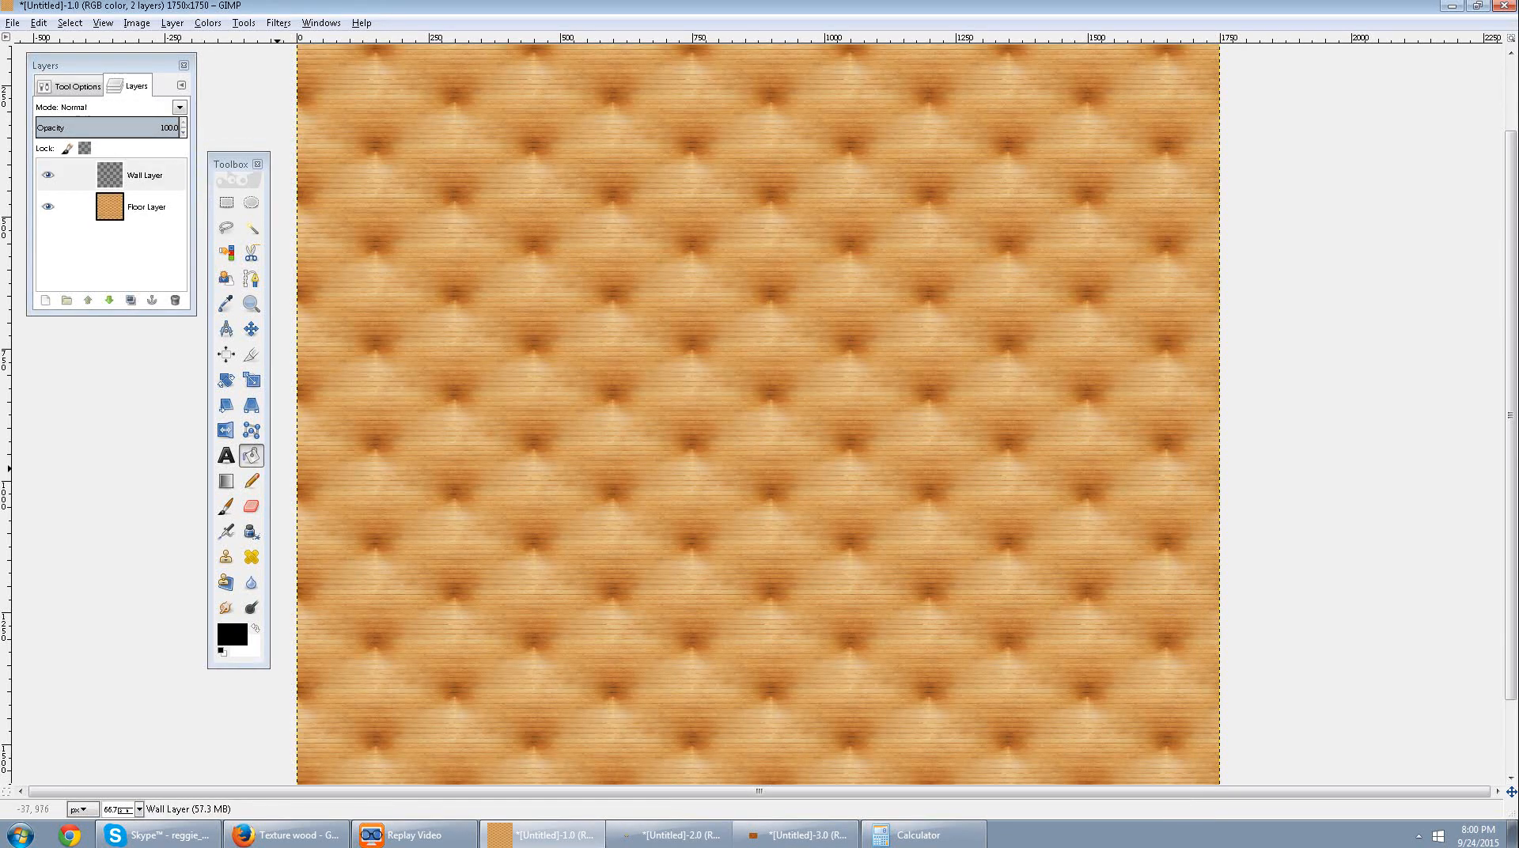
Bucket-fill the whole Wall Layer with the Clipboard plank pattern and inspect the tiling up close.
click(77, 87)
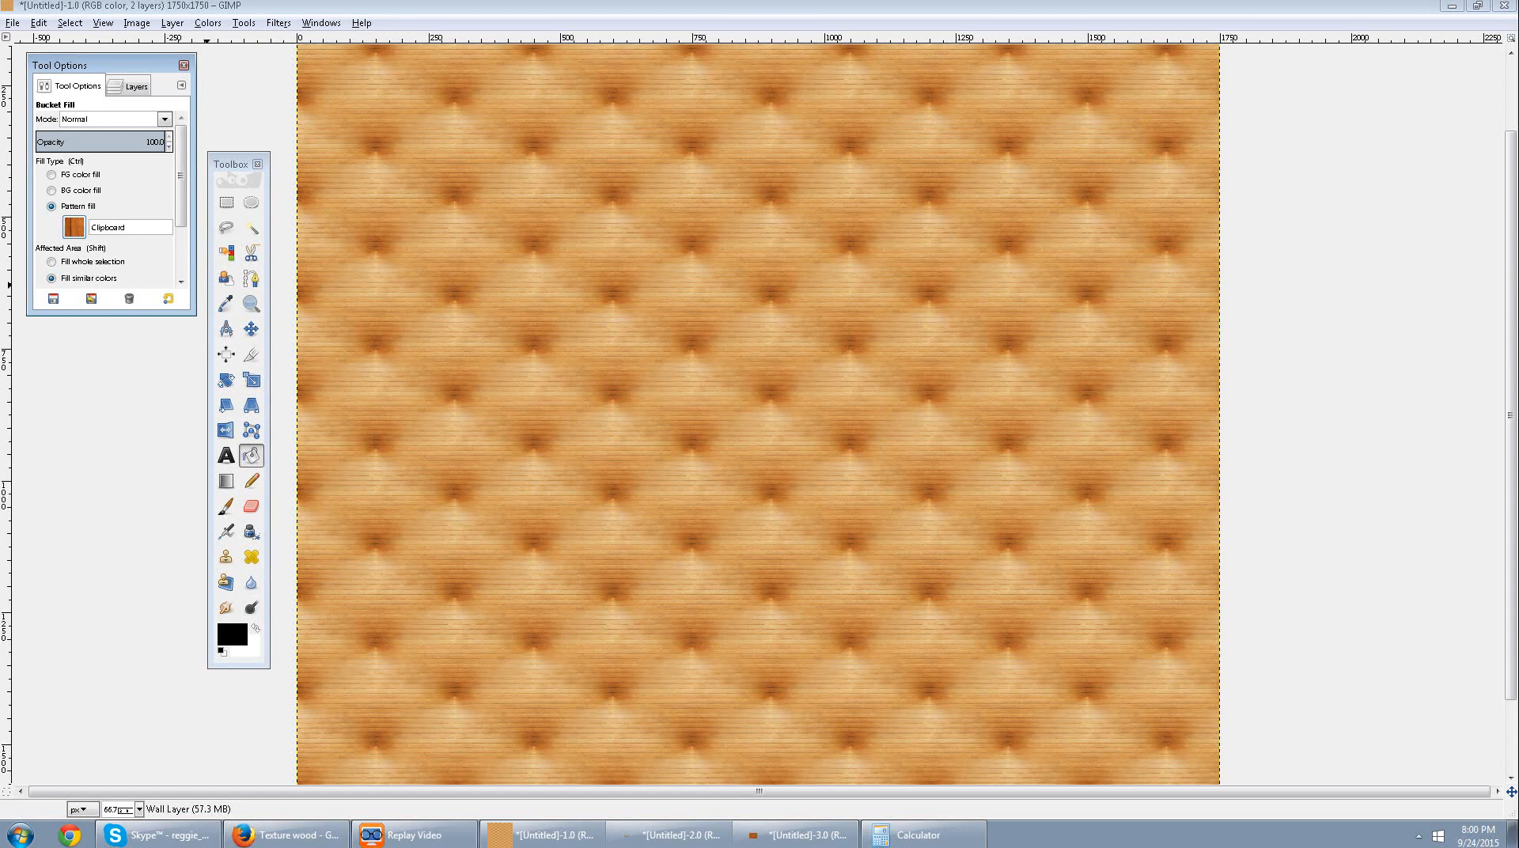
click(74, 227)
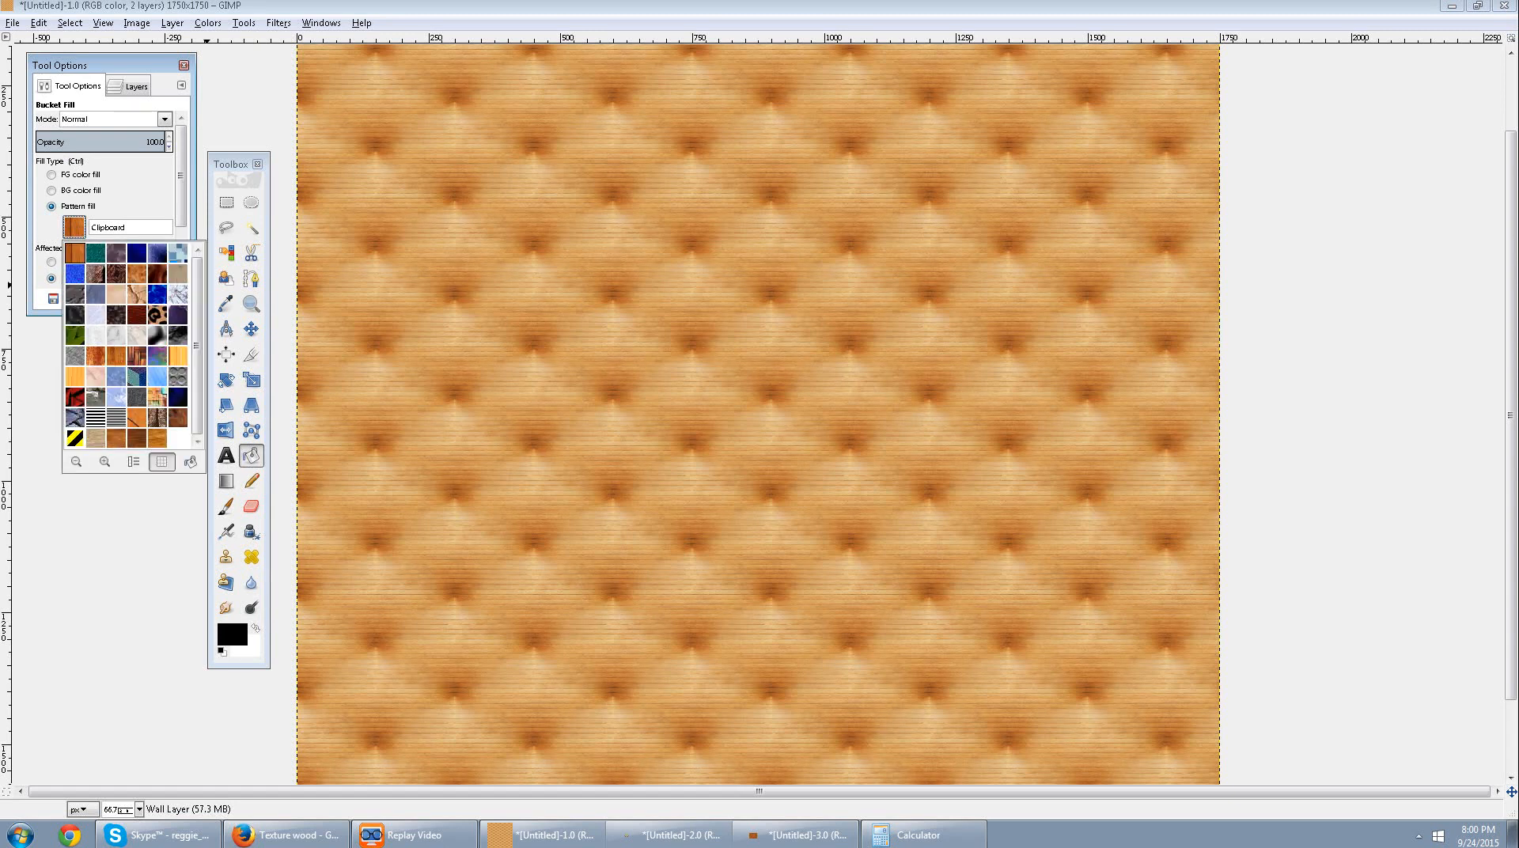
click(799, 835)
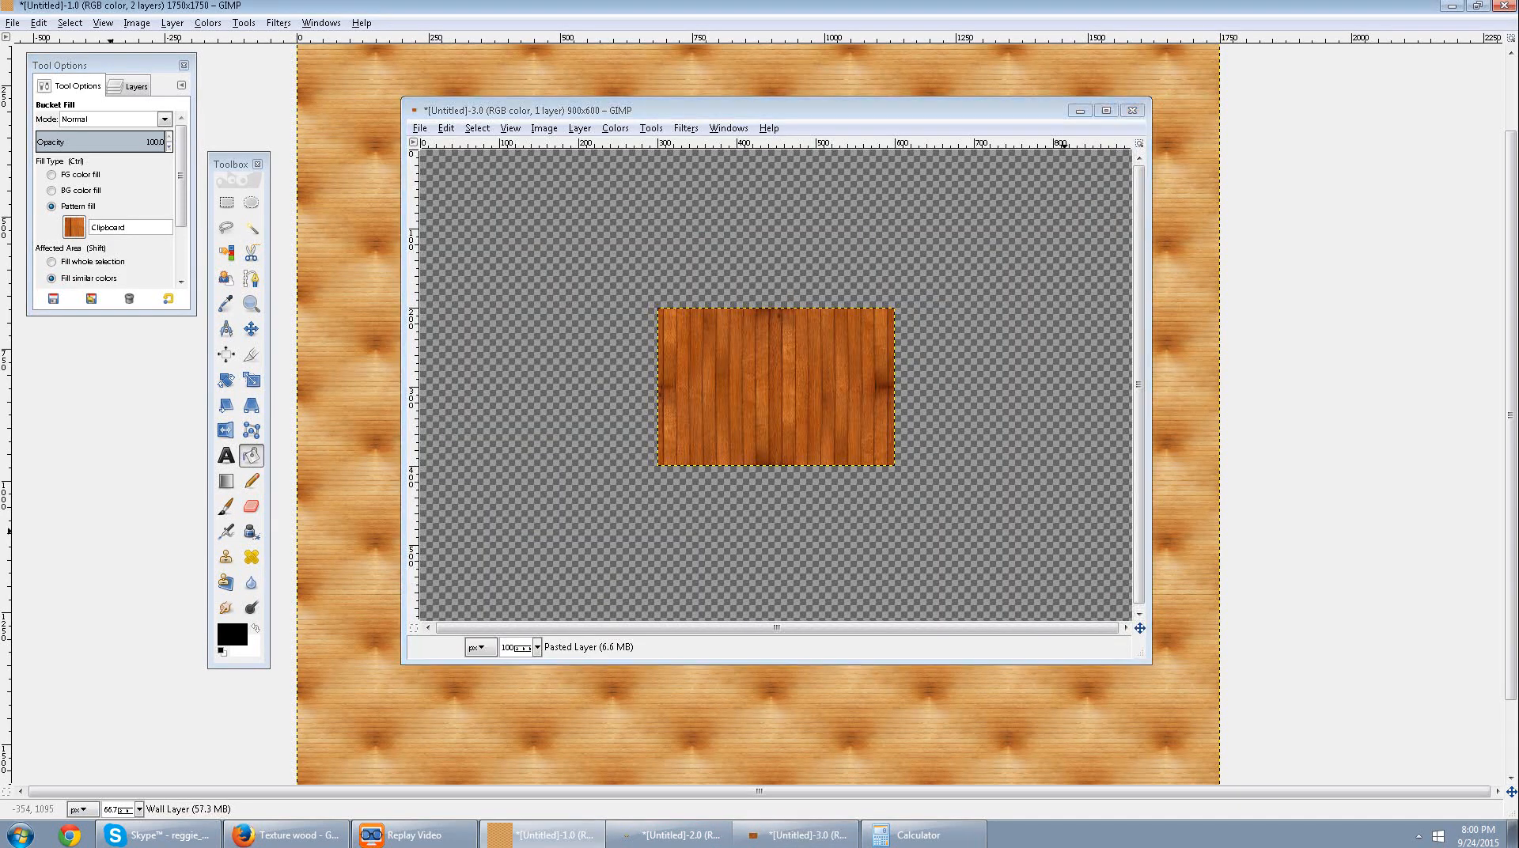
click(110, 532)
click(510, 320)
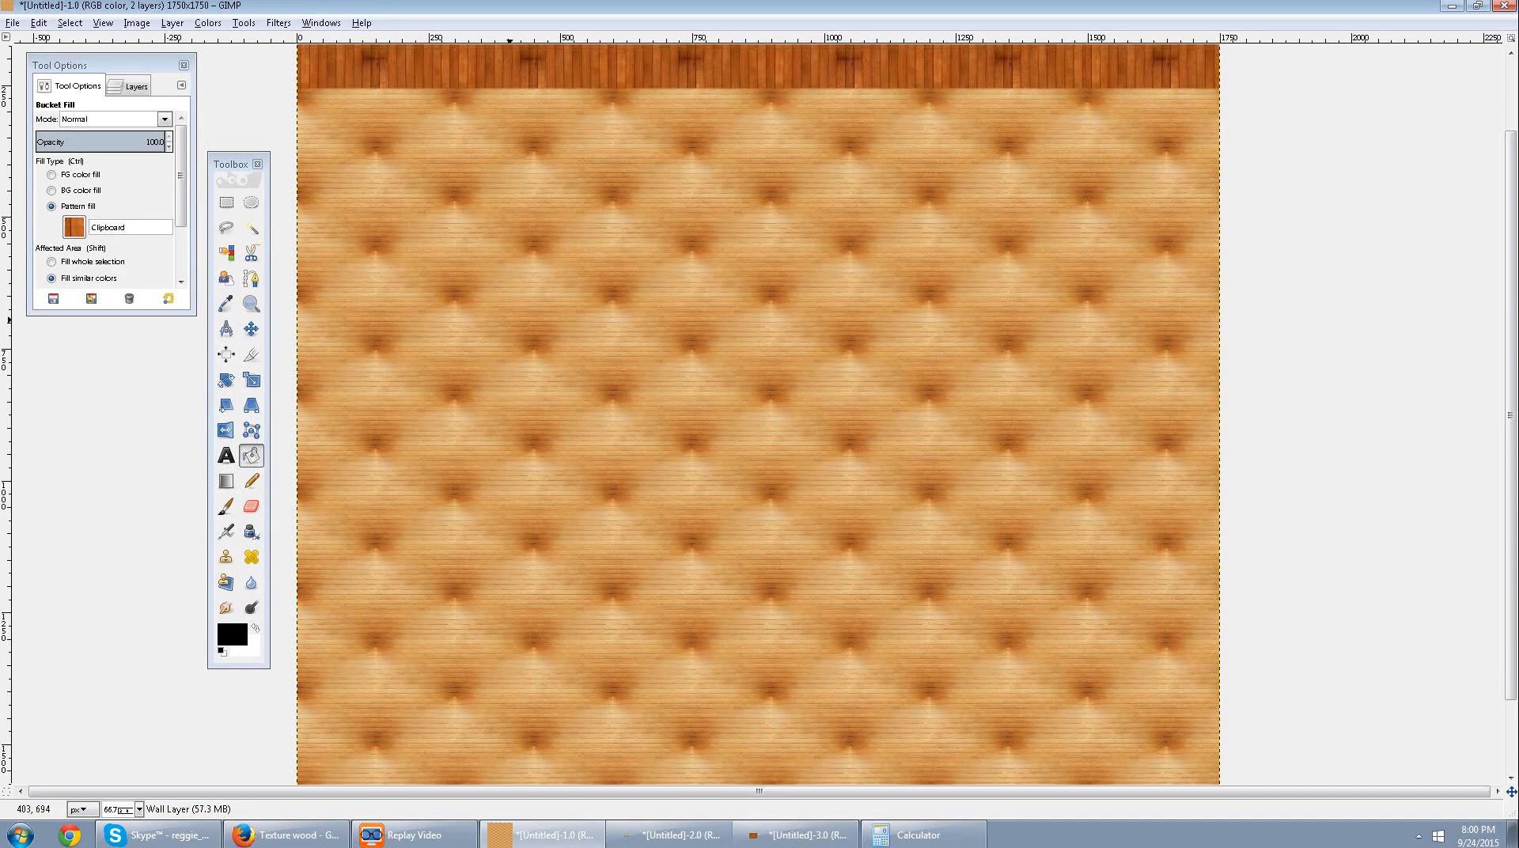
scroll(794, 578, up, 3)
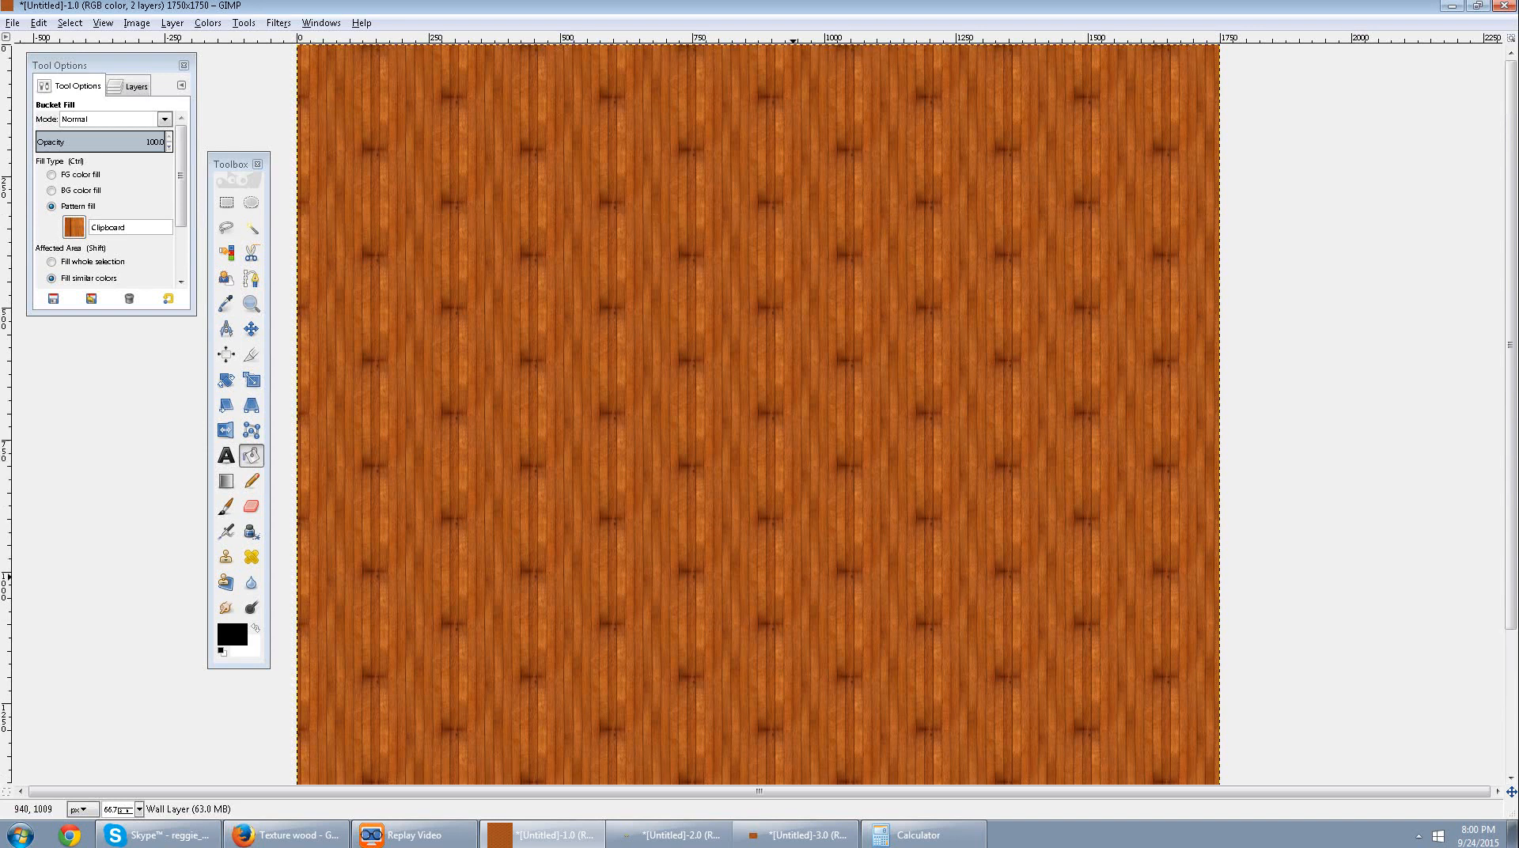
key(2)
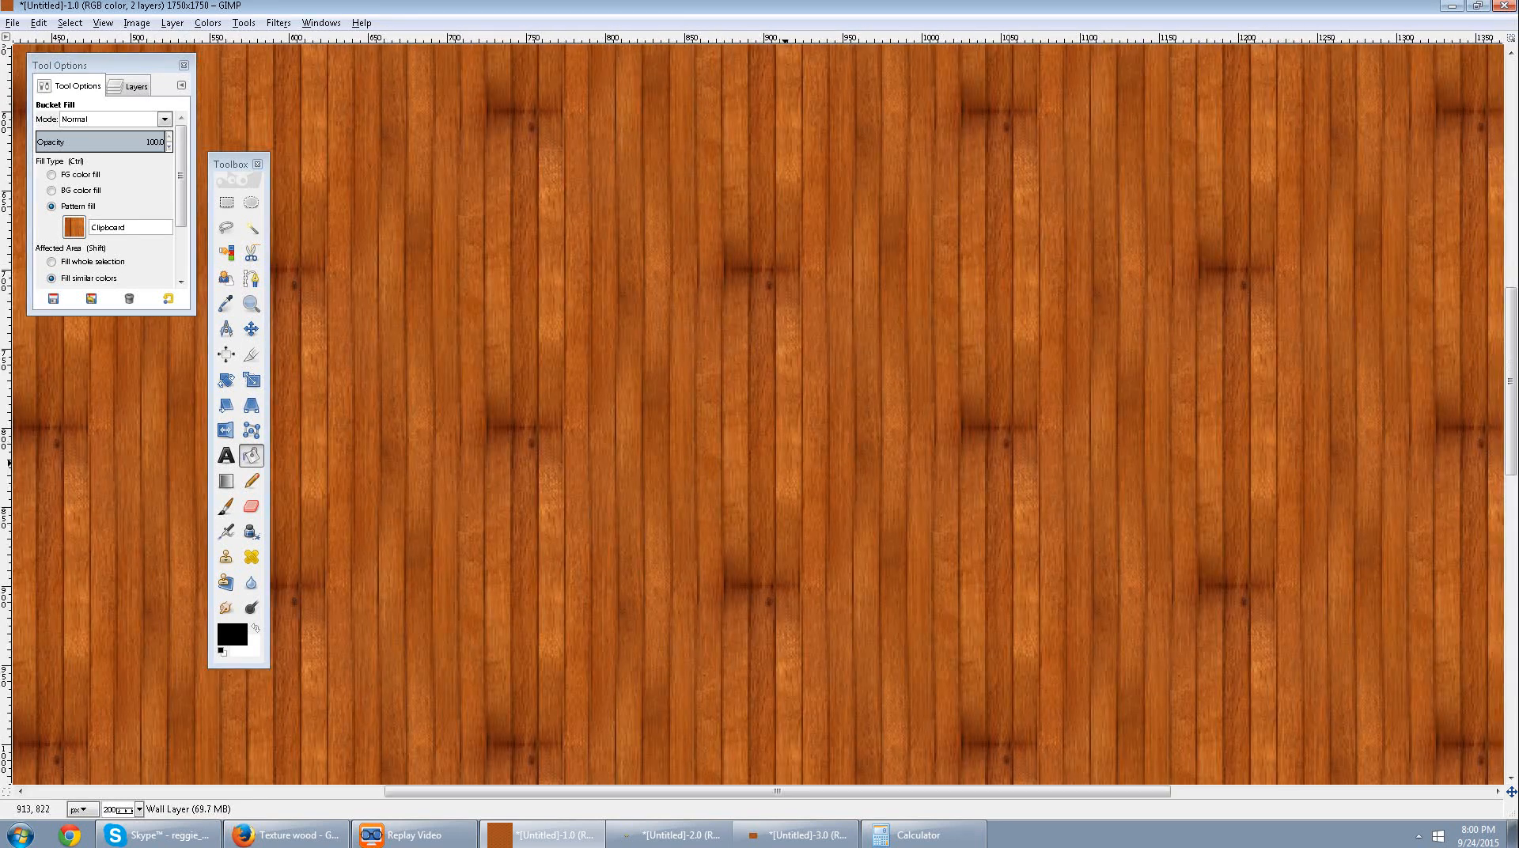
scroll(786, 463, down, 5)
scroll(785, 462, up, 2)
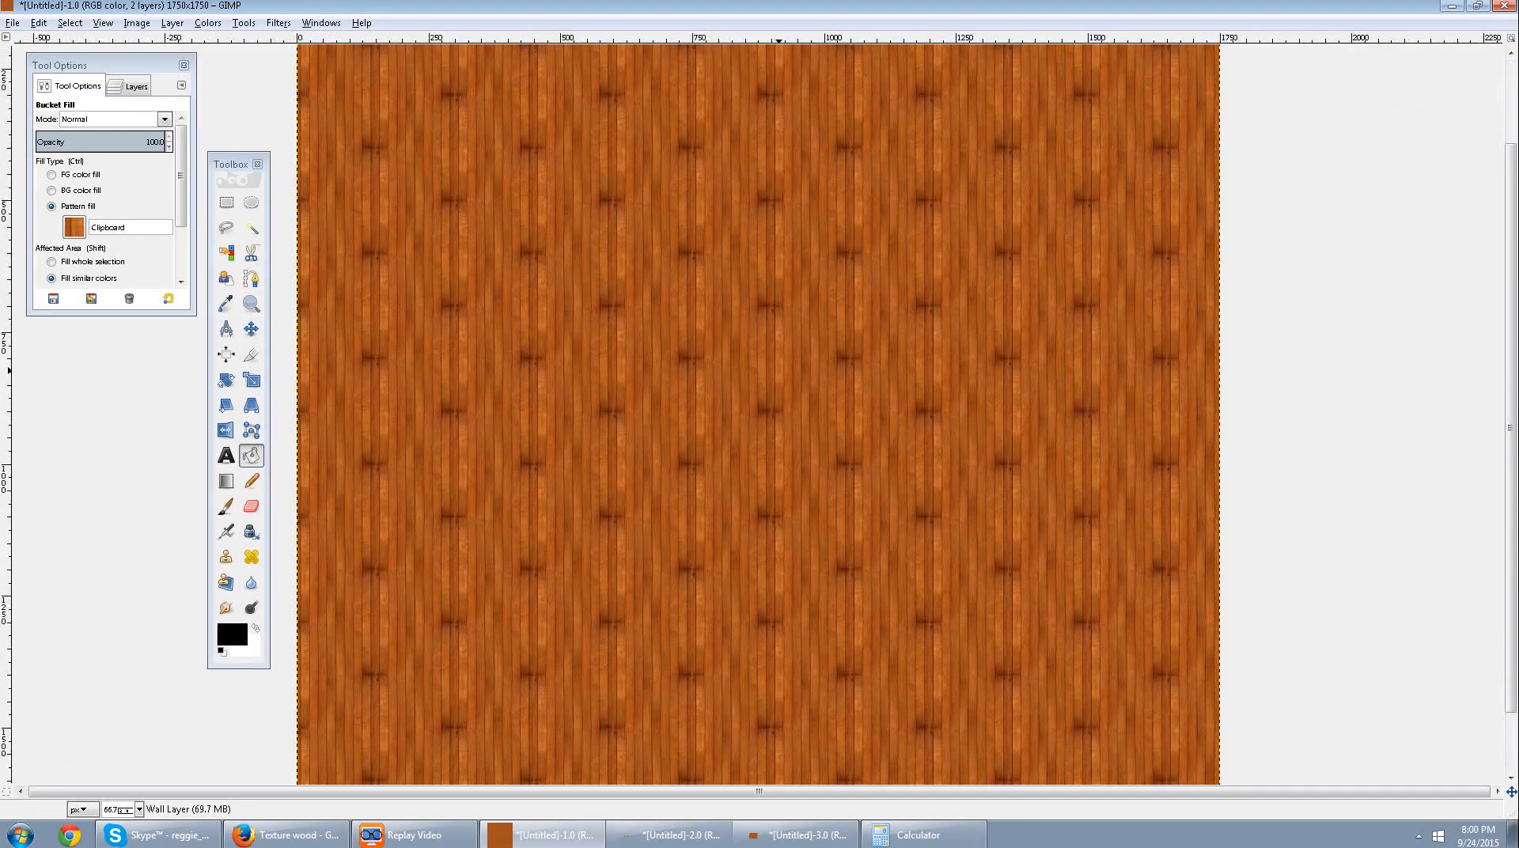
scroll(780, 370, up, 1)
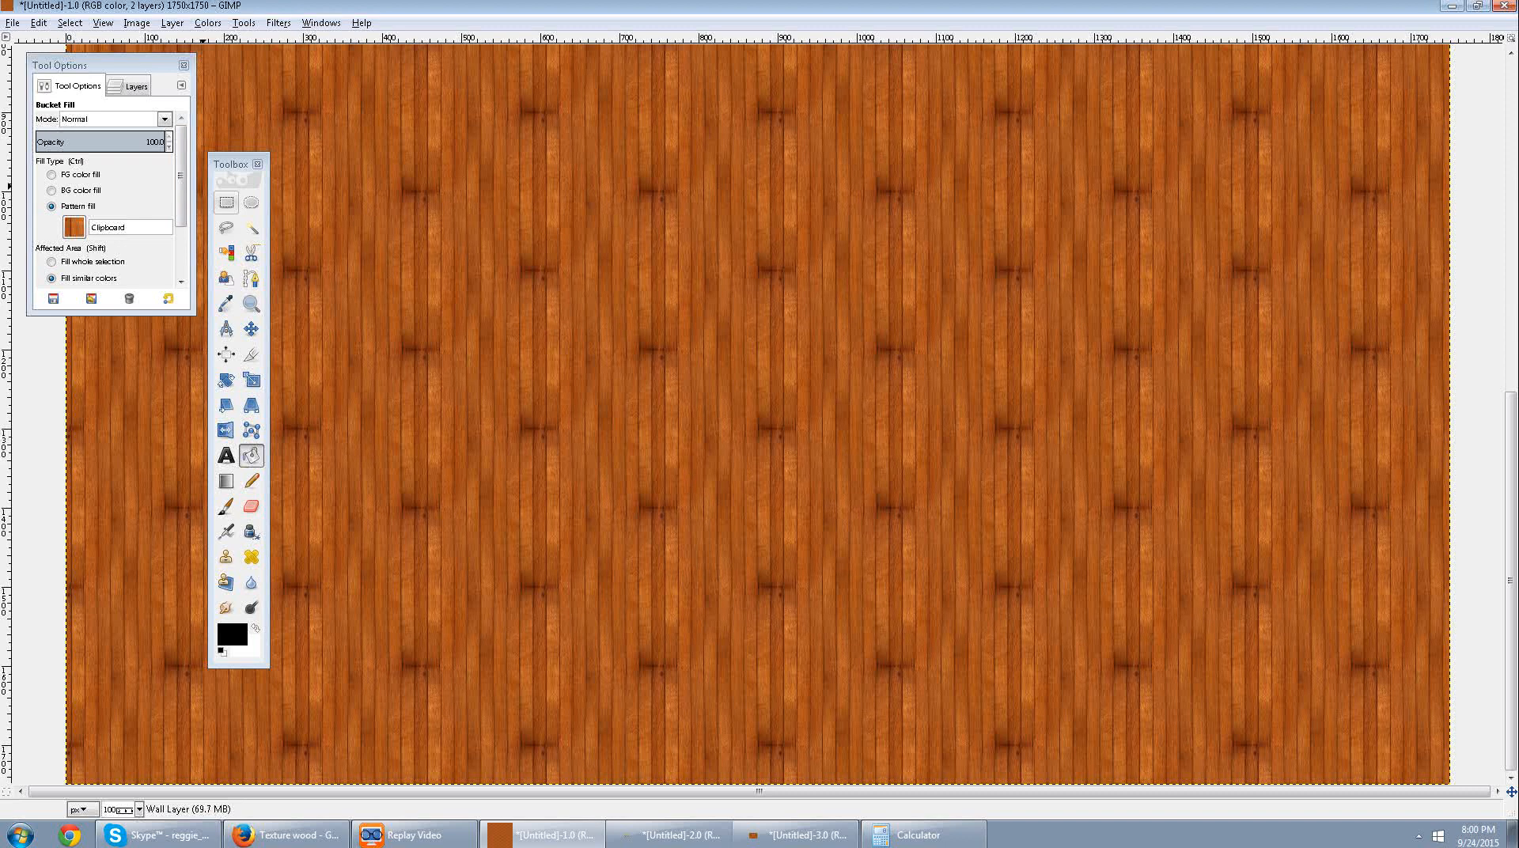
Add a transparent 1750 × 1750 px layer above the Wall Layer and name it Grid.
key(ctrl+l)
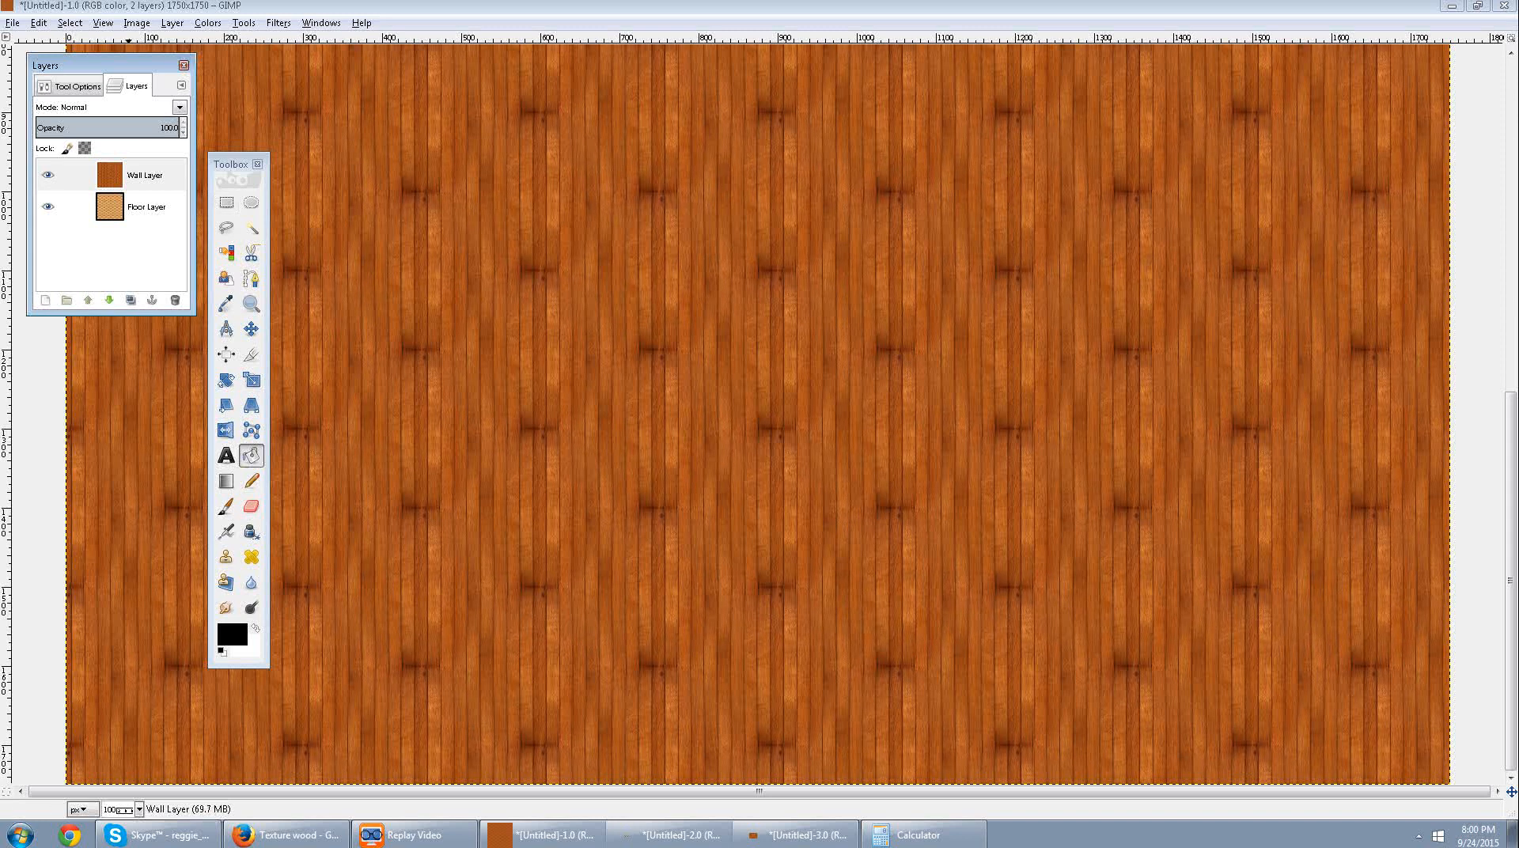
click(172, 23)
click(204, 42)
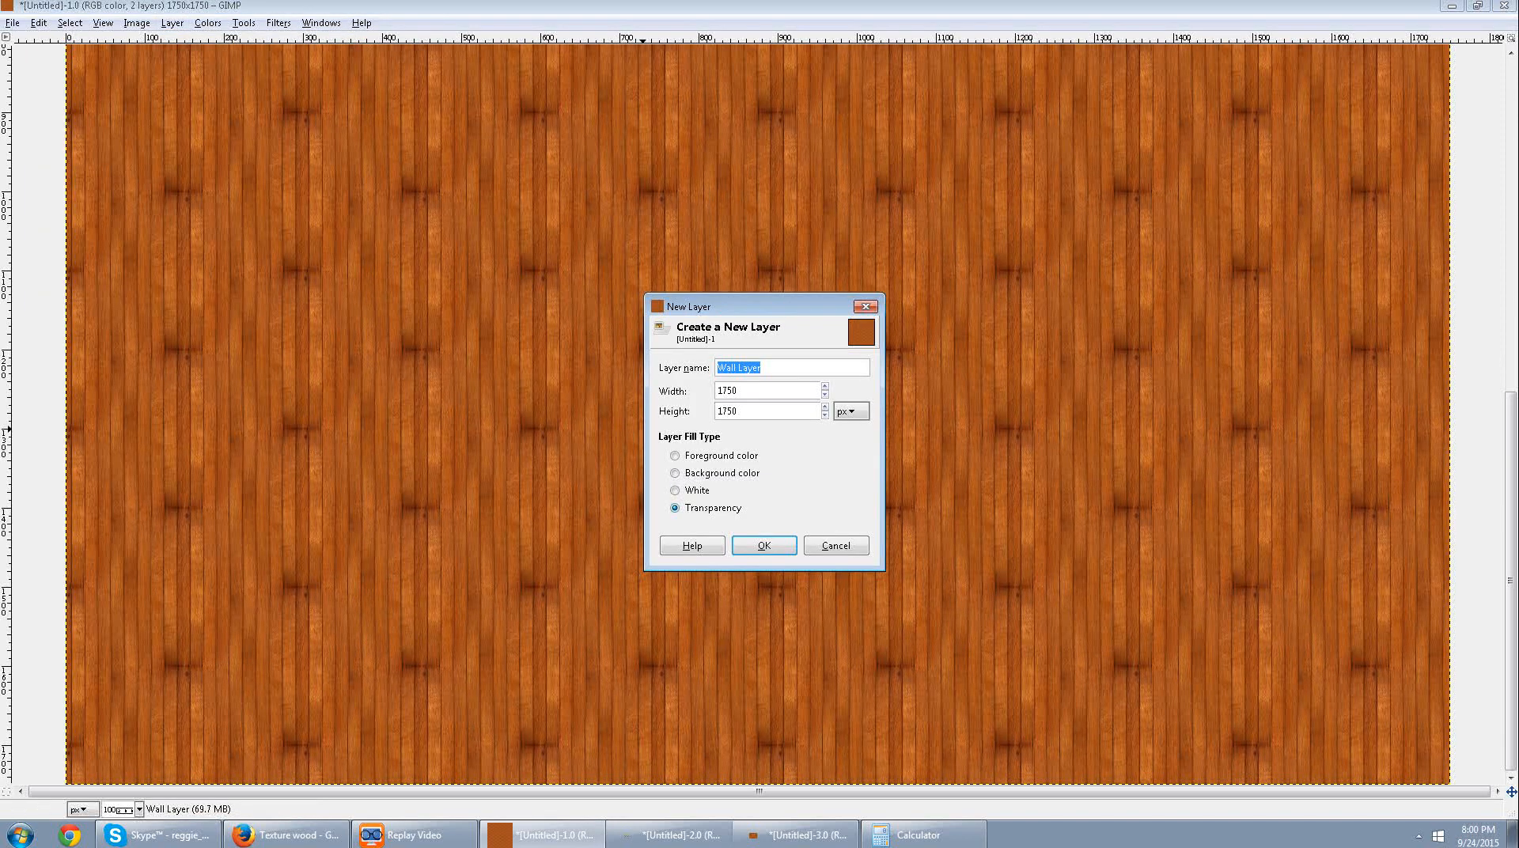
click(764, 546)
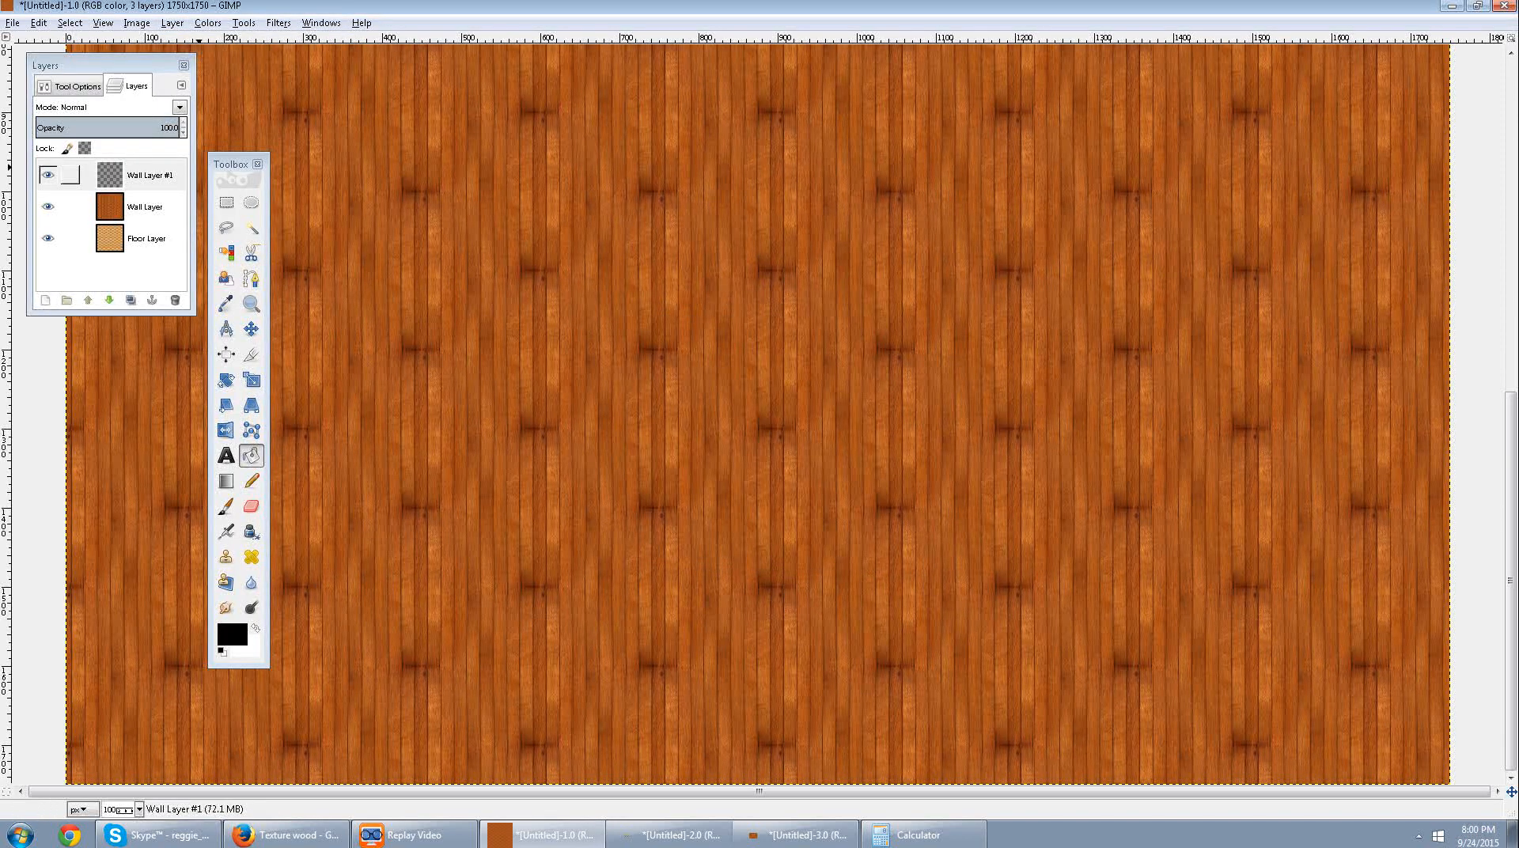
double_click(150, 175)
text(Grid)
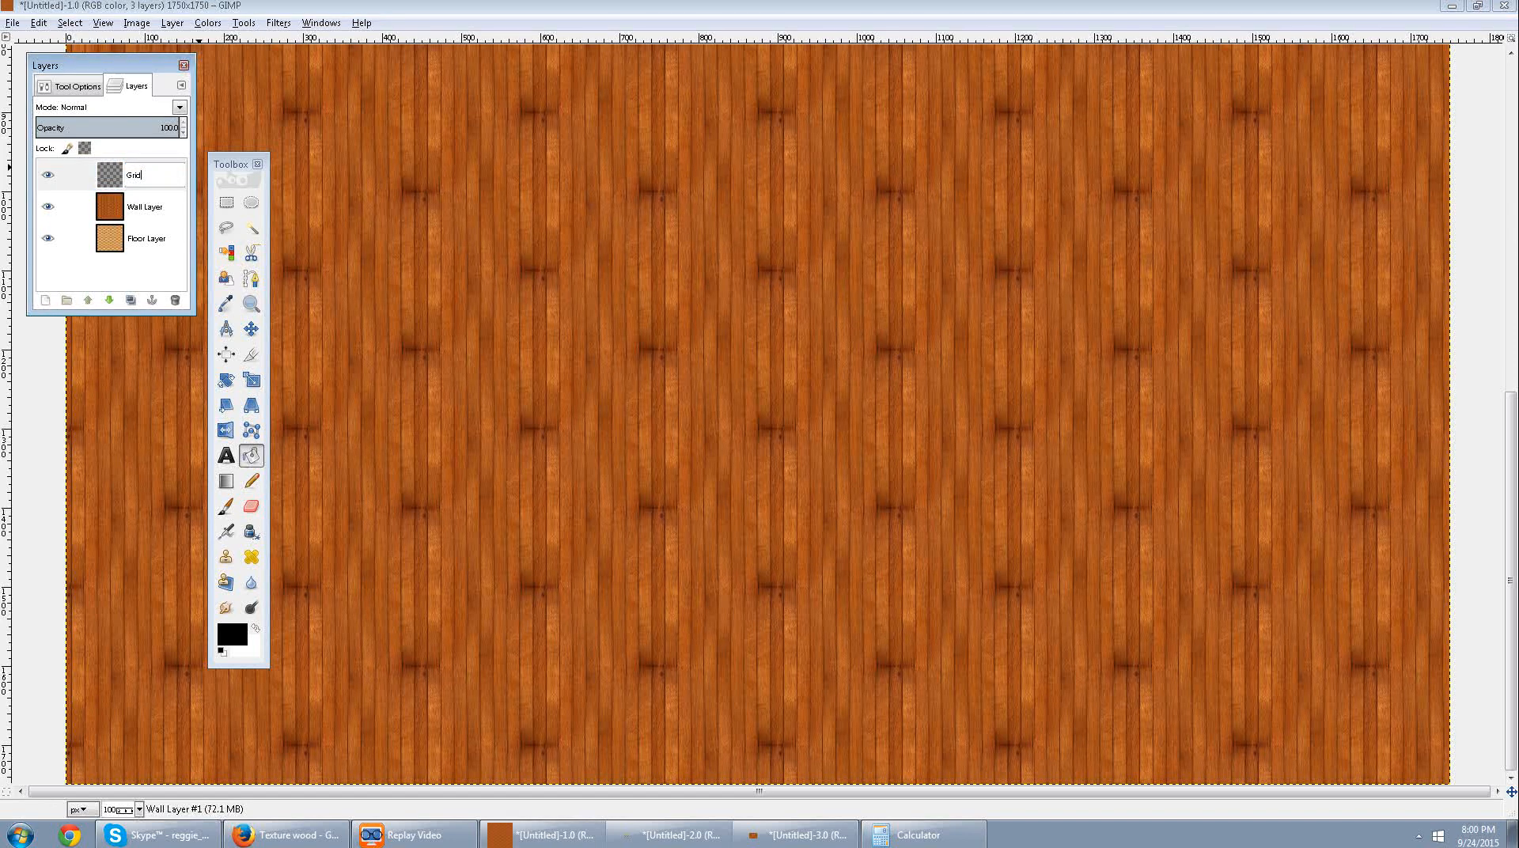
key(Return)
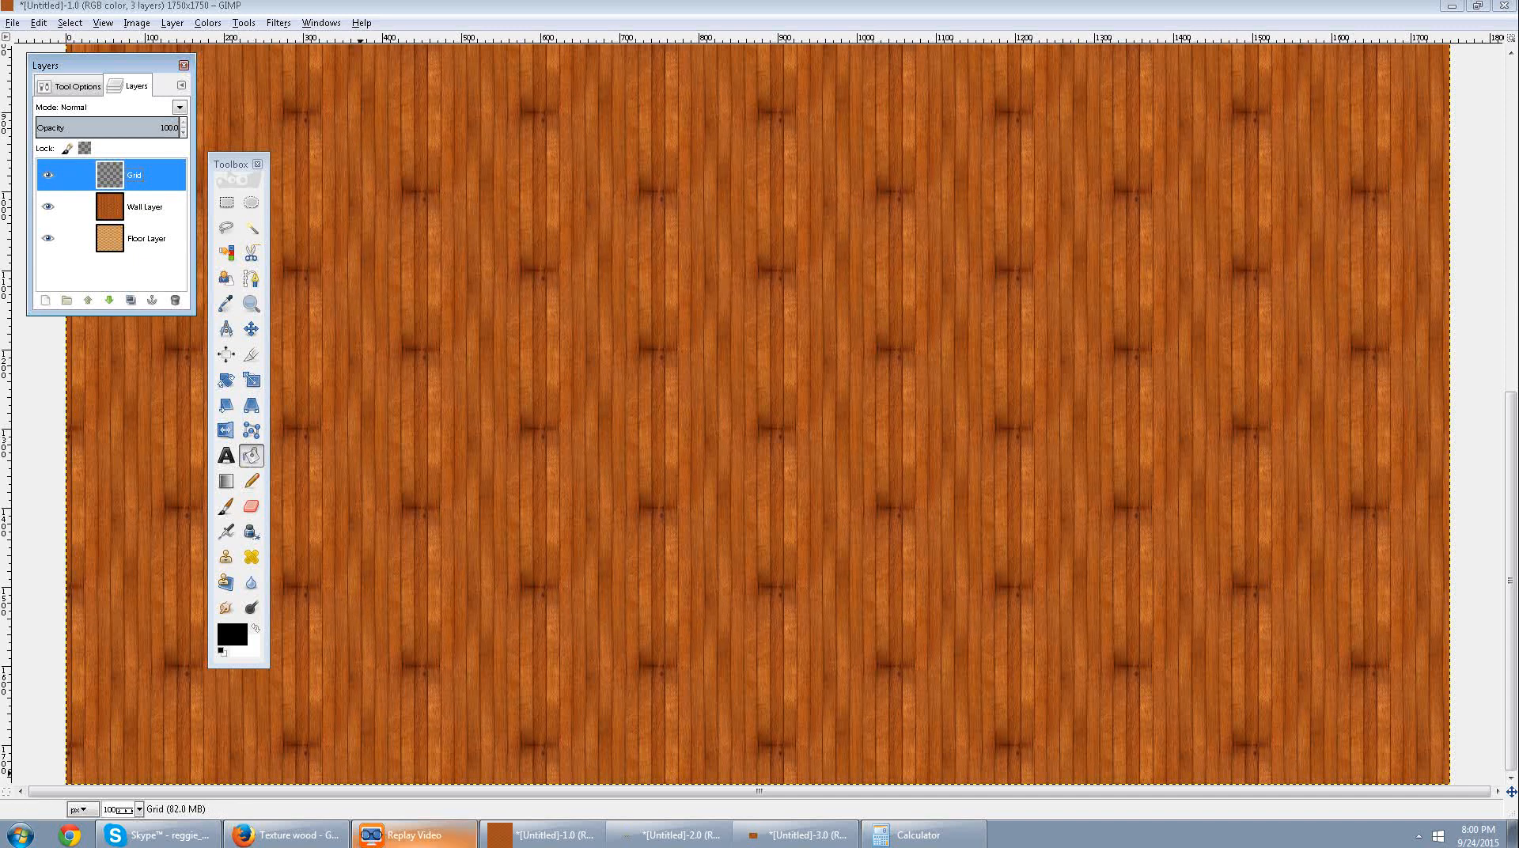
Switch to the browser to look at the gridded Mansion page in Roll20, and return to the map image in GIMP.
click(287, 835)
click(594, 12)
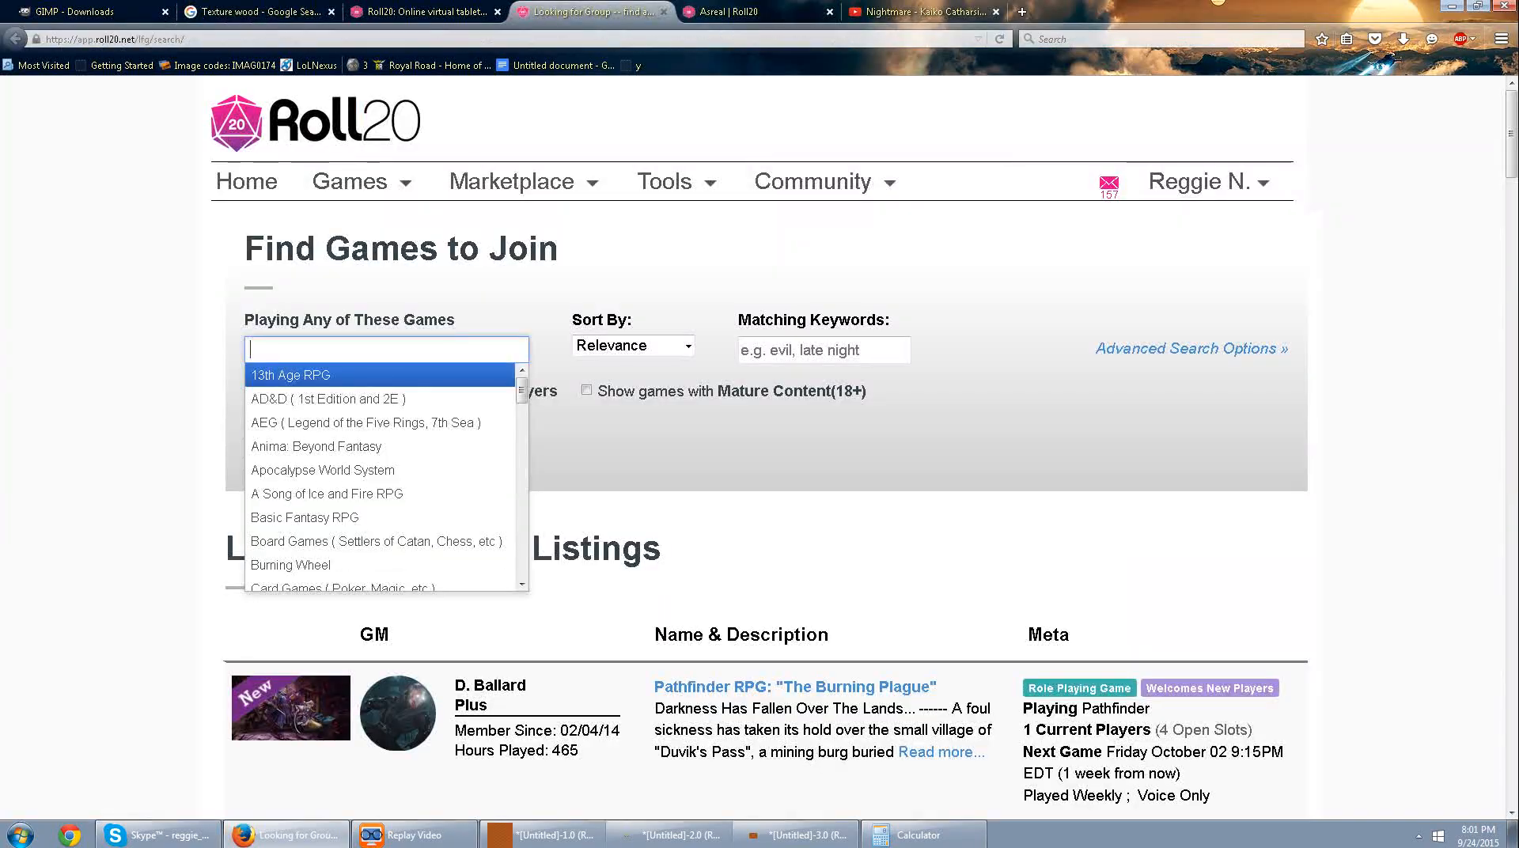
click(744, 12)
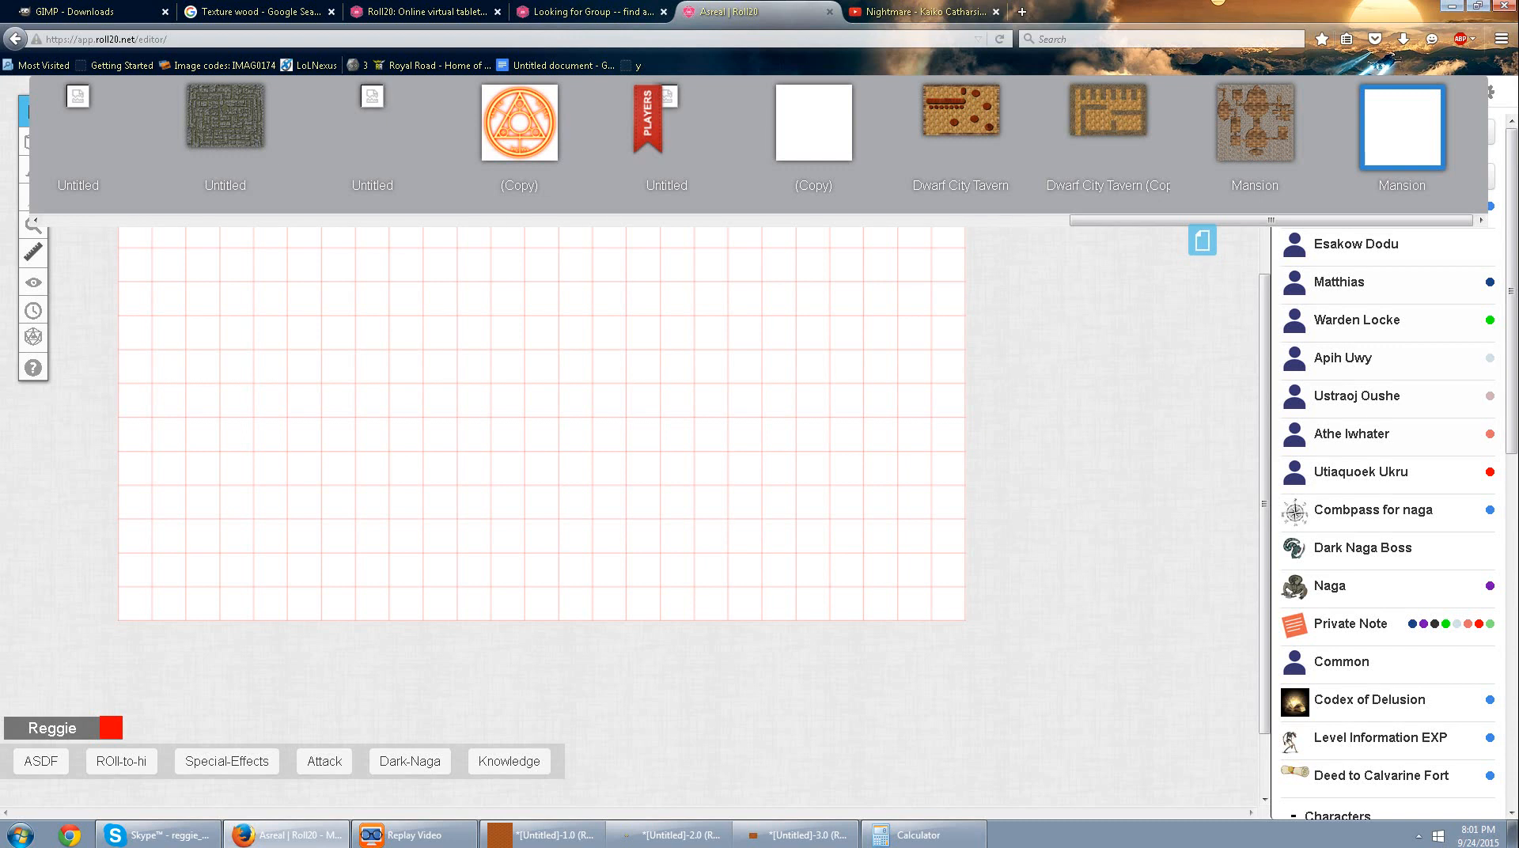
click(546, 835)
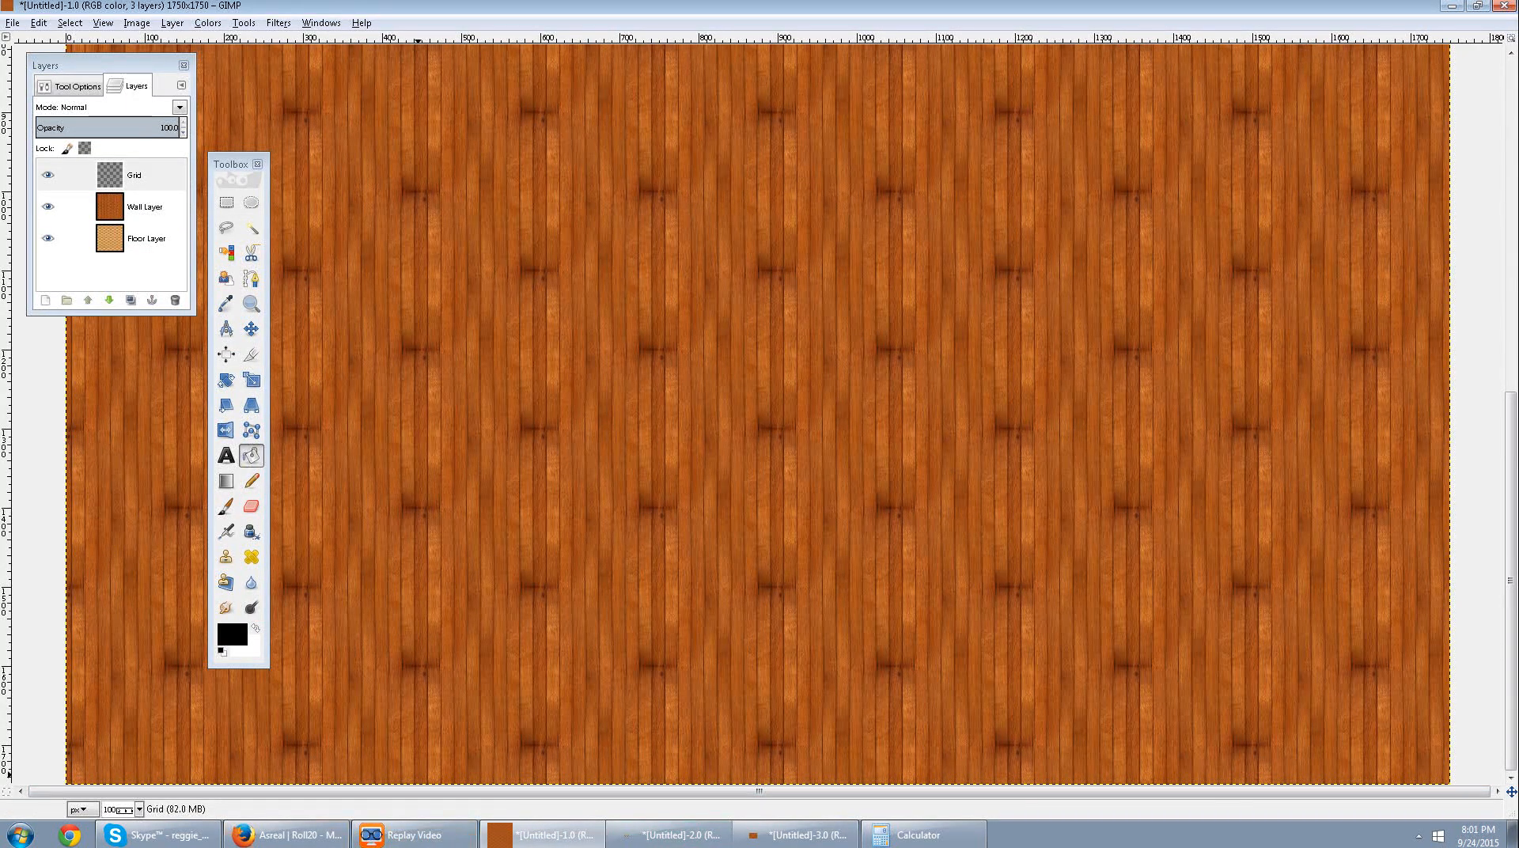
key(alt+Tab)
click(547, 835)
Open the Grid pattern render filter for the Grid layer and set the horizontal and vertical line colour to red.
click(279, 23)
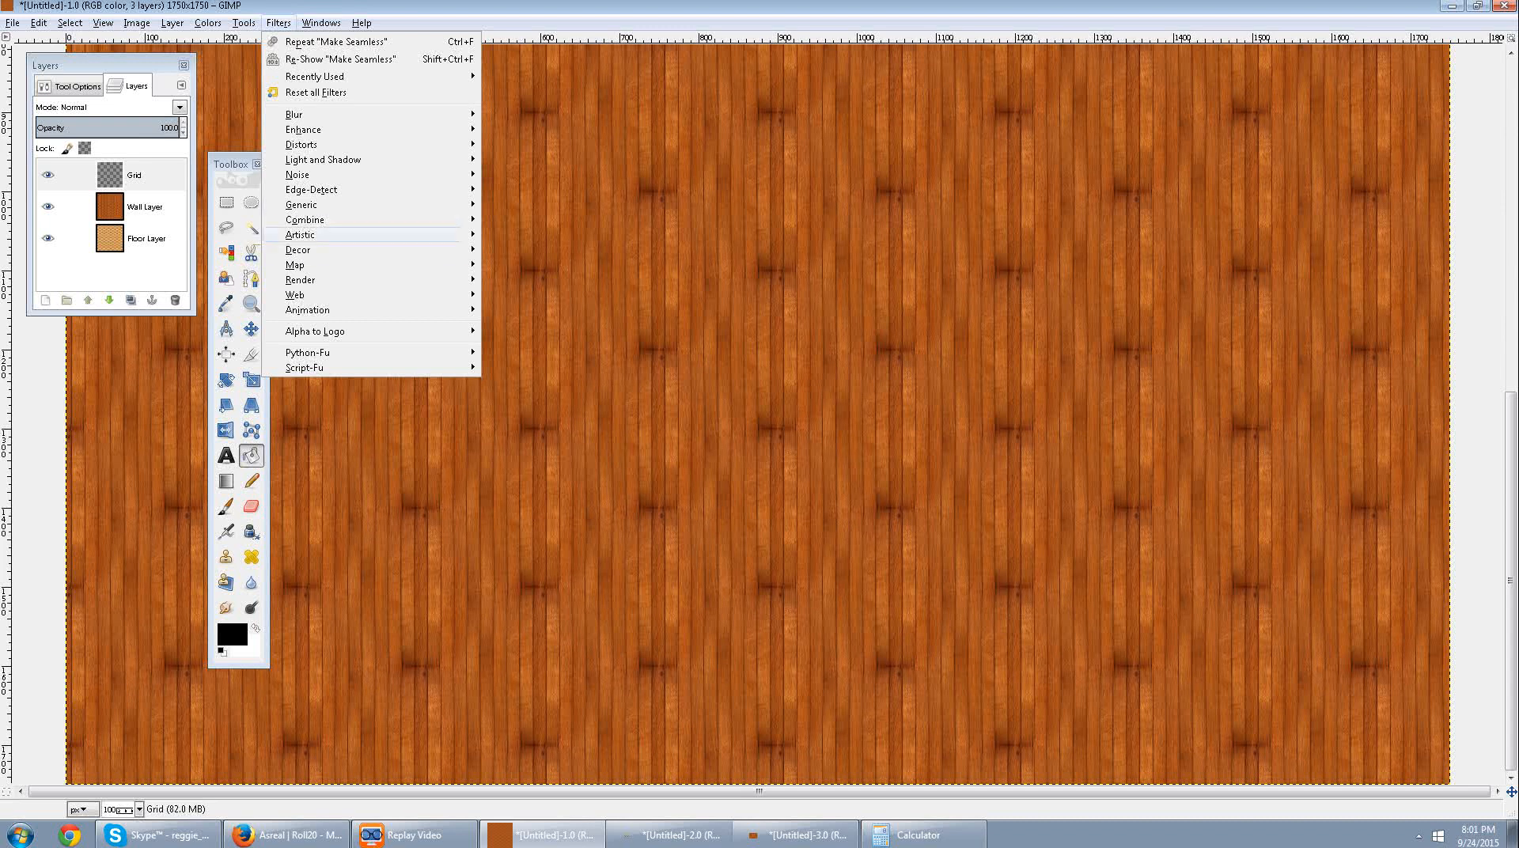
mouse_move(301, 279)
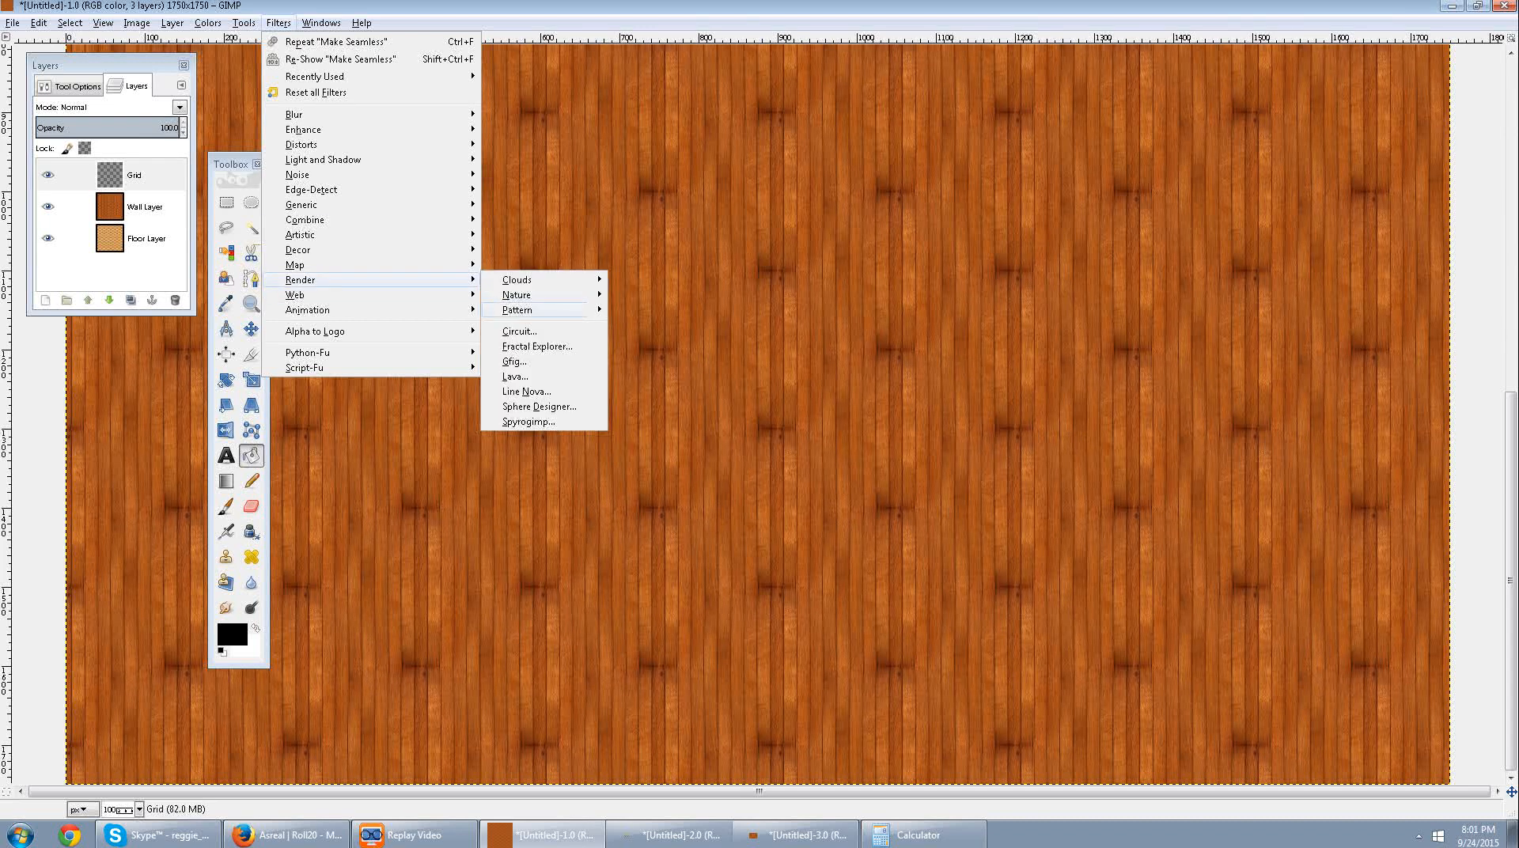
mouse_move(546, 309)
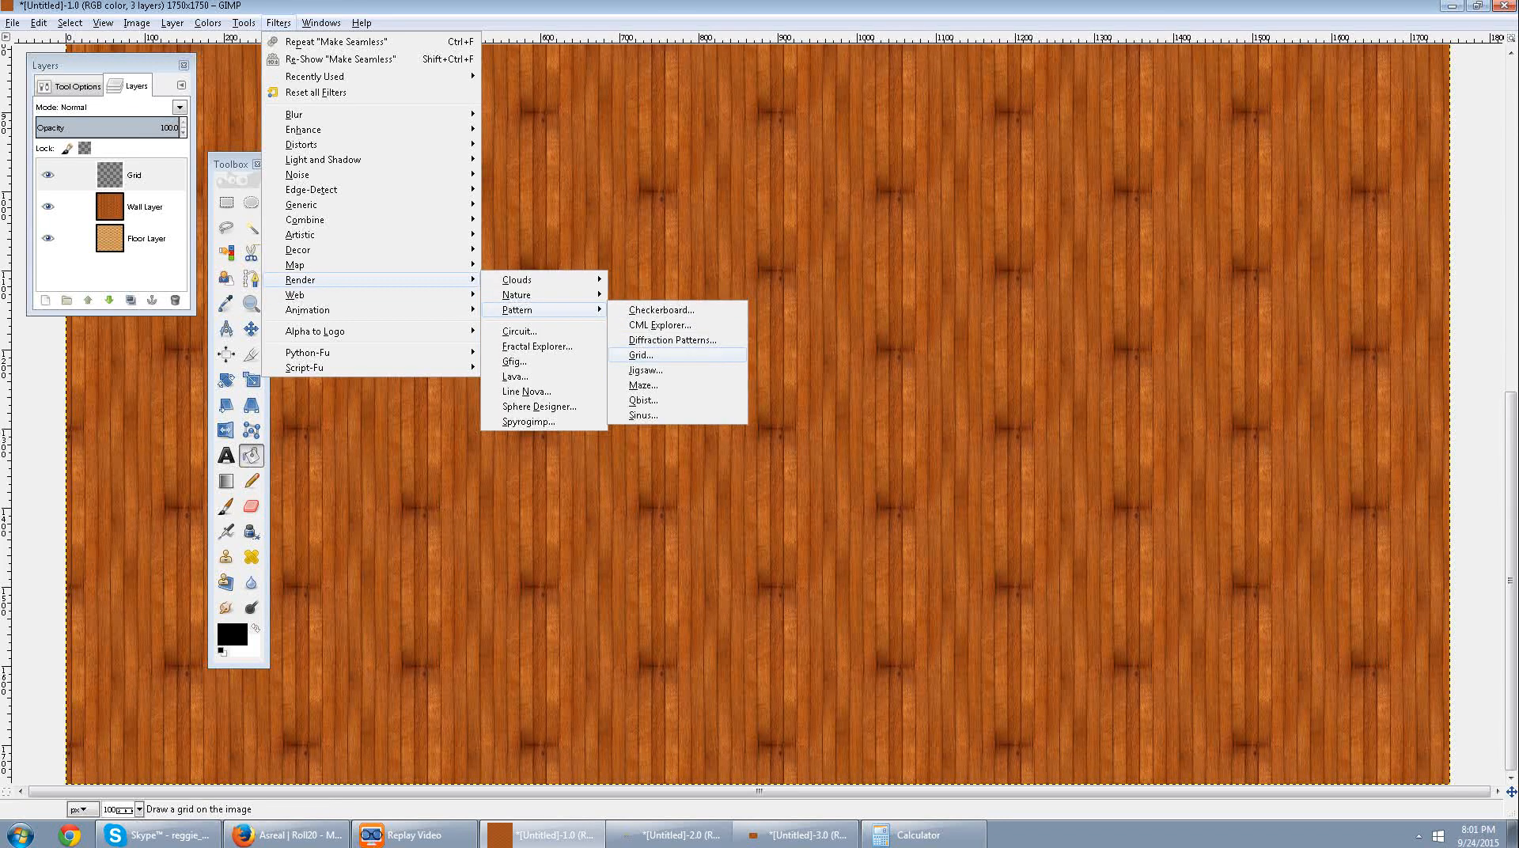
click(641, 356)
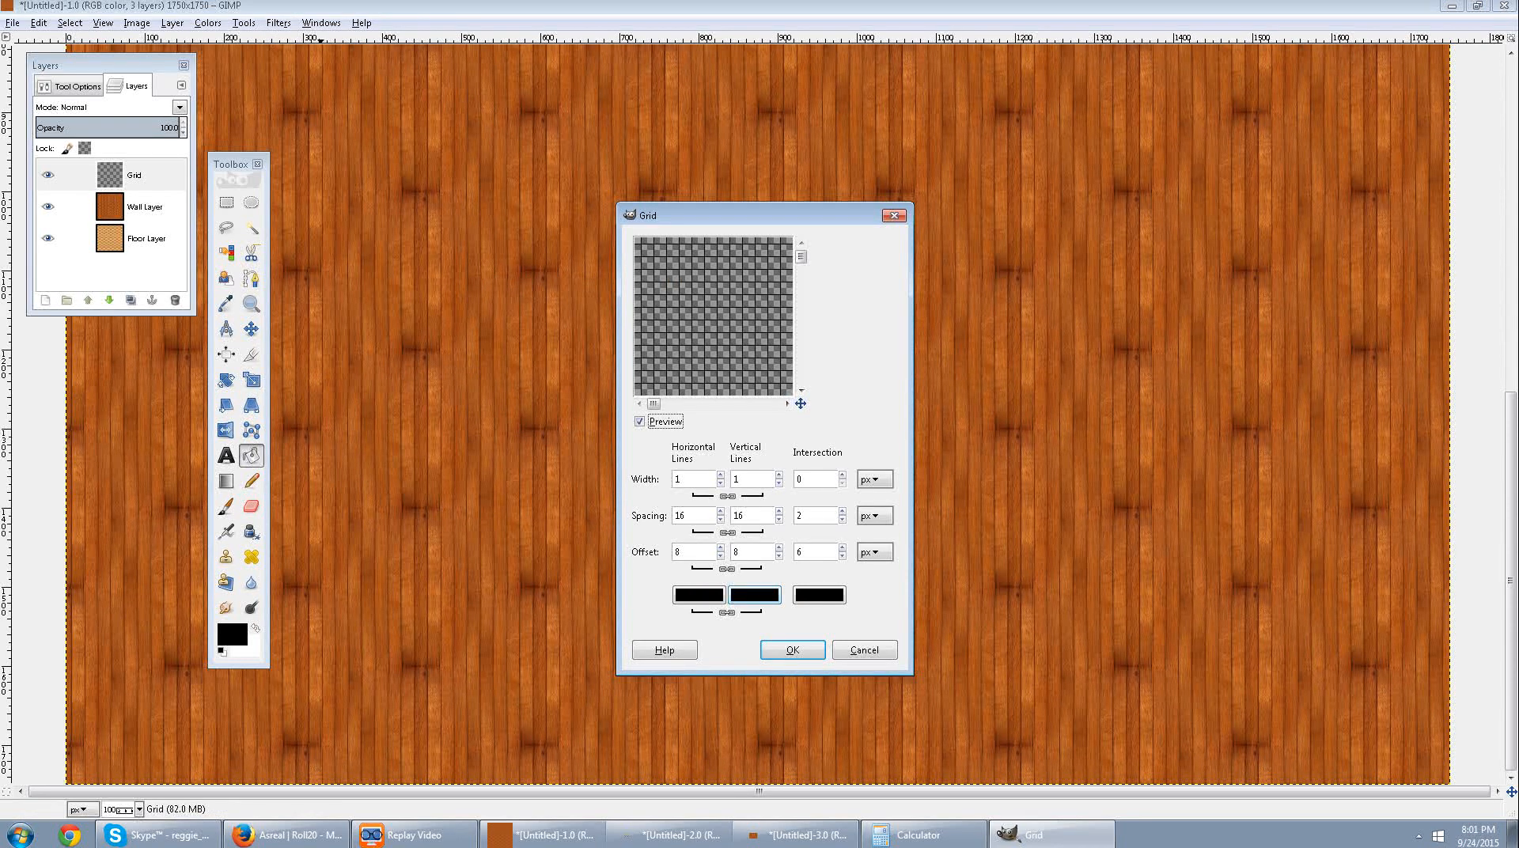
click(754, 596)
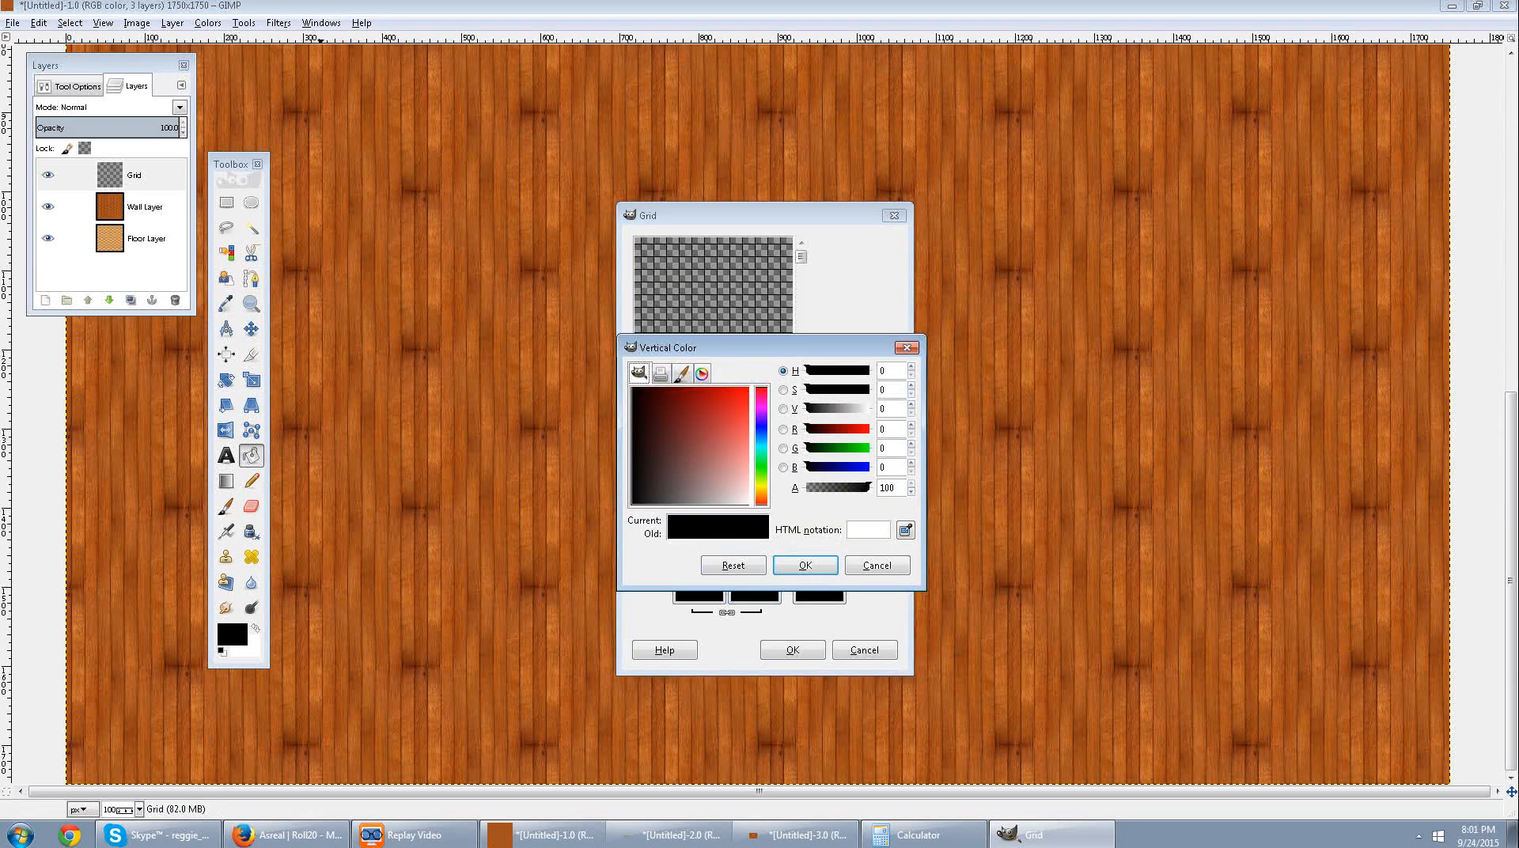
click(748, 388)
click(805, 566)
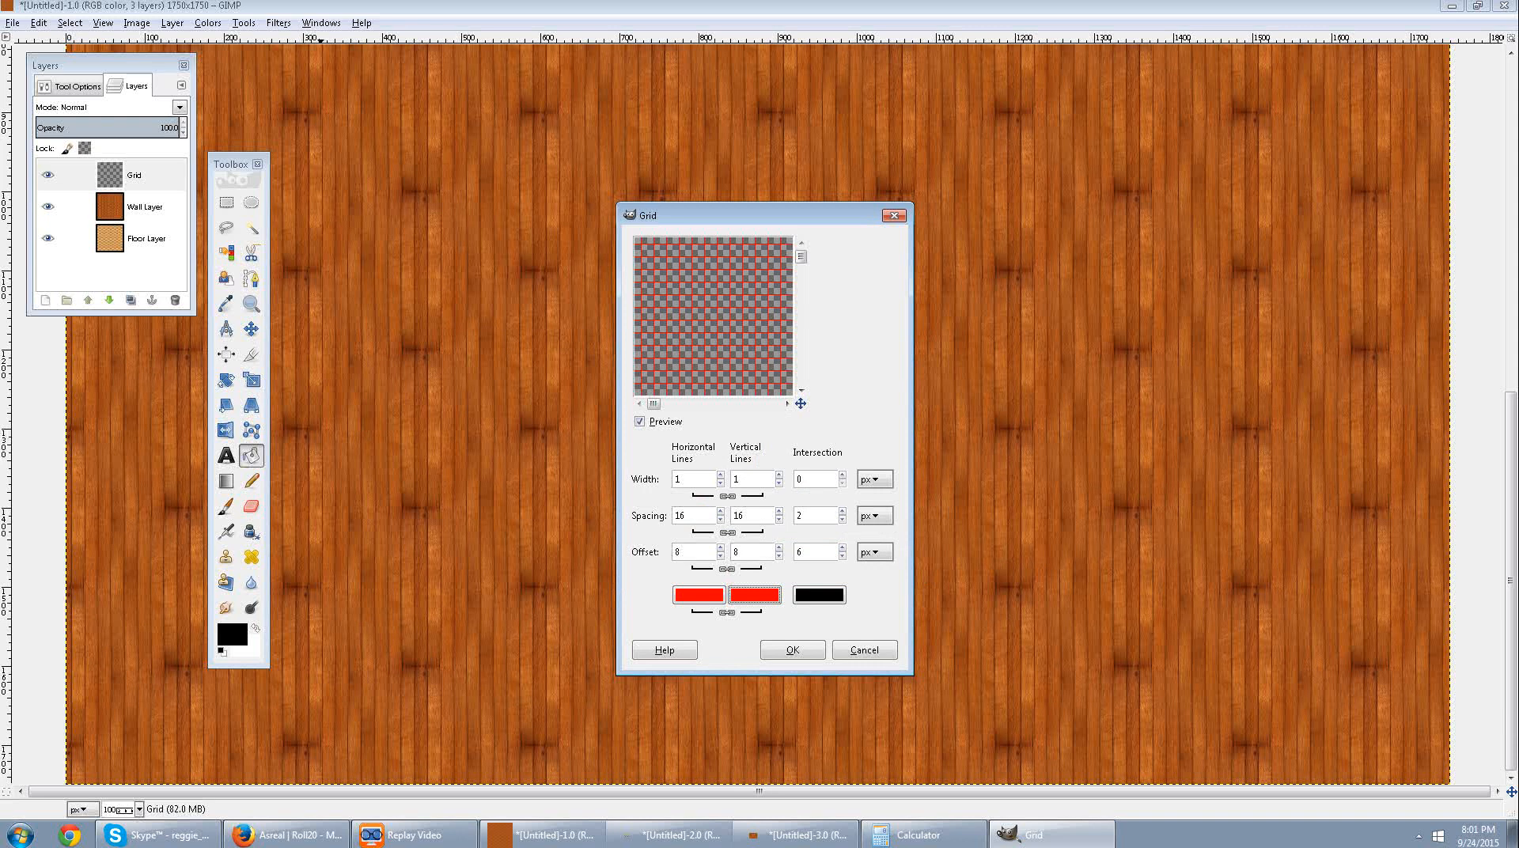
Check the pixels per unit in the Mansion page's settings in Roll20, and return to GIMP's Grid filter.
click(697, 516)
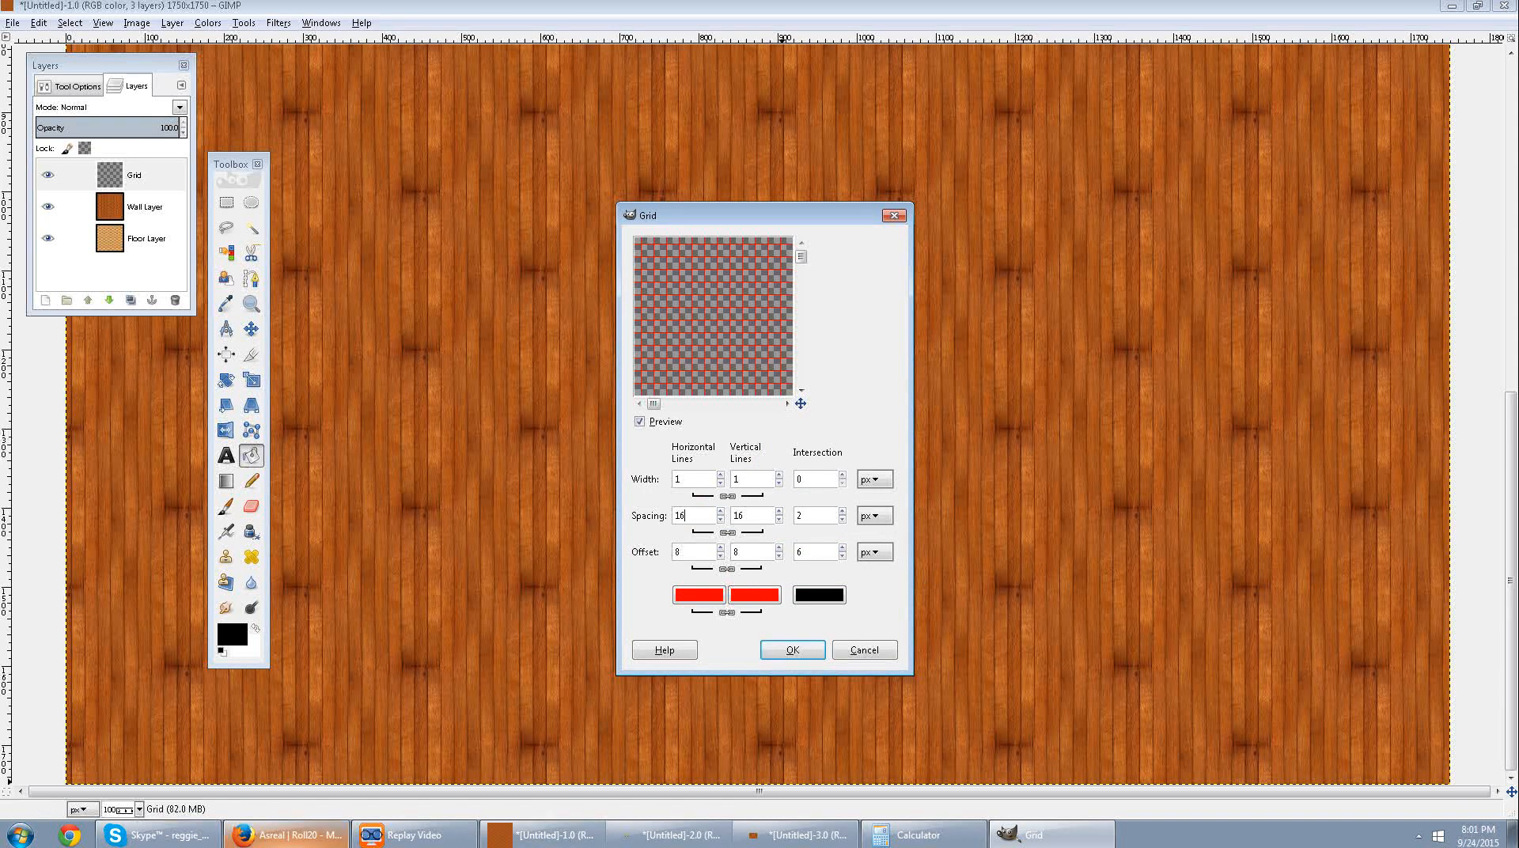
click(285, 835)
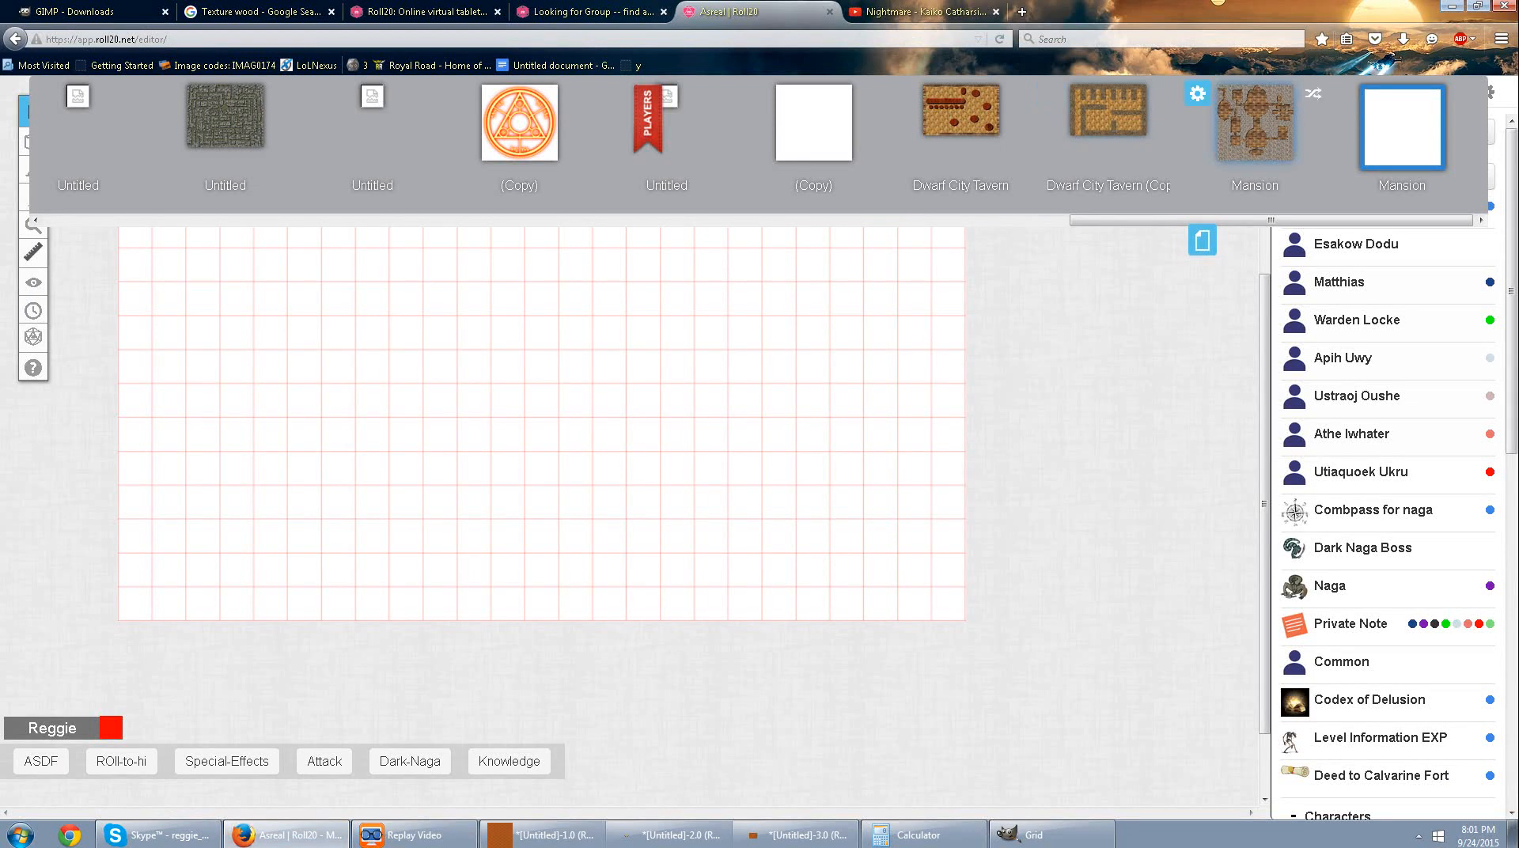
click(1345, 93)
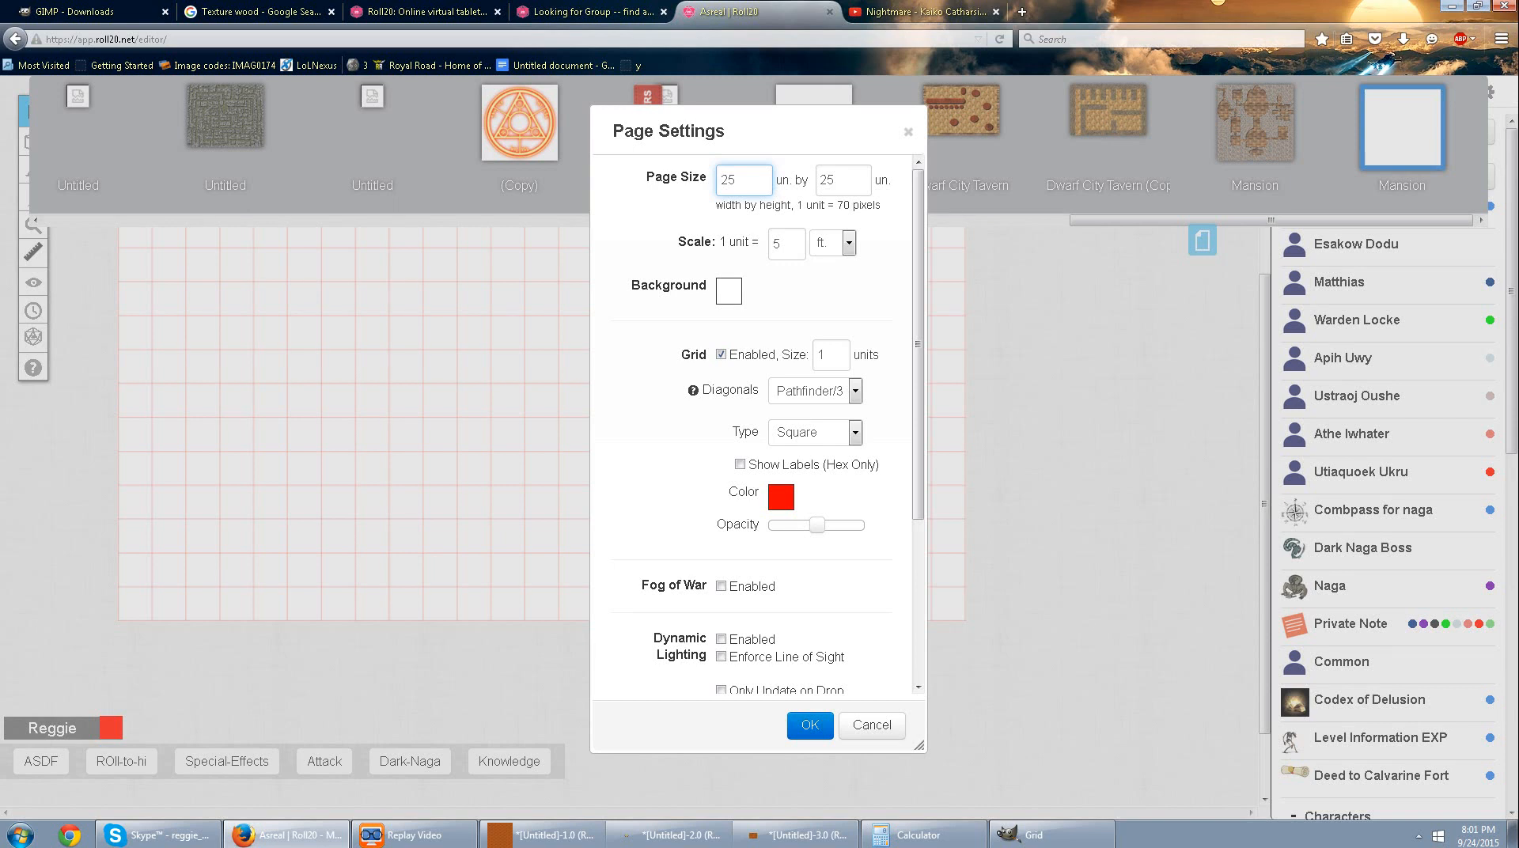
drag(797, 205, 881, 205)
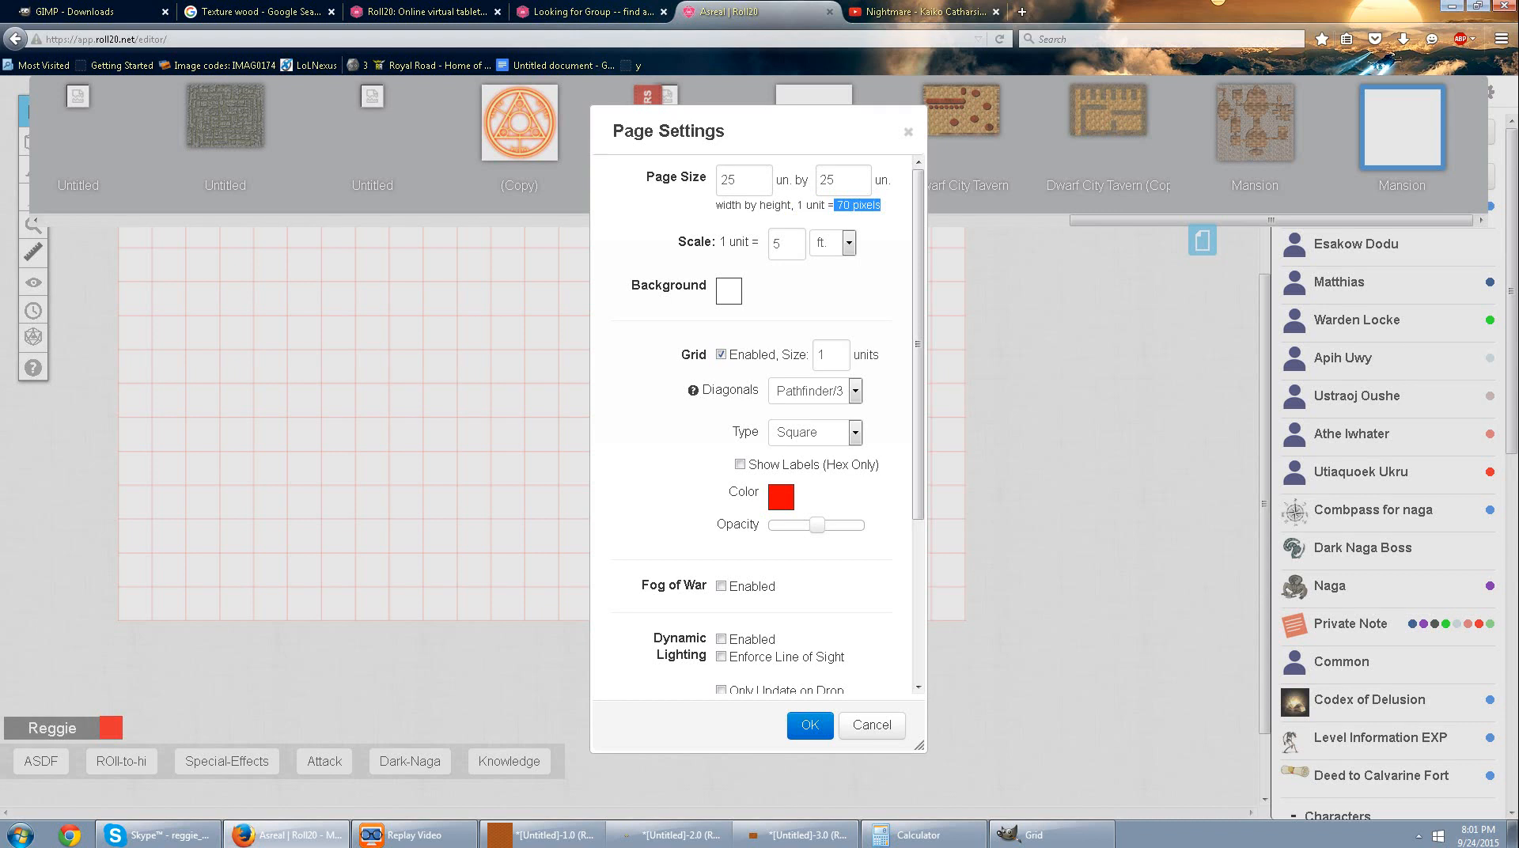
click(1044, 835)
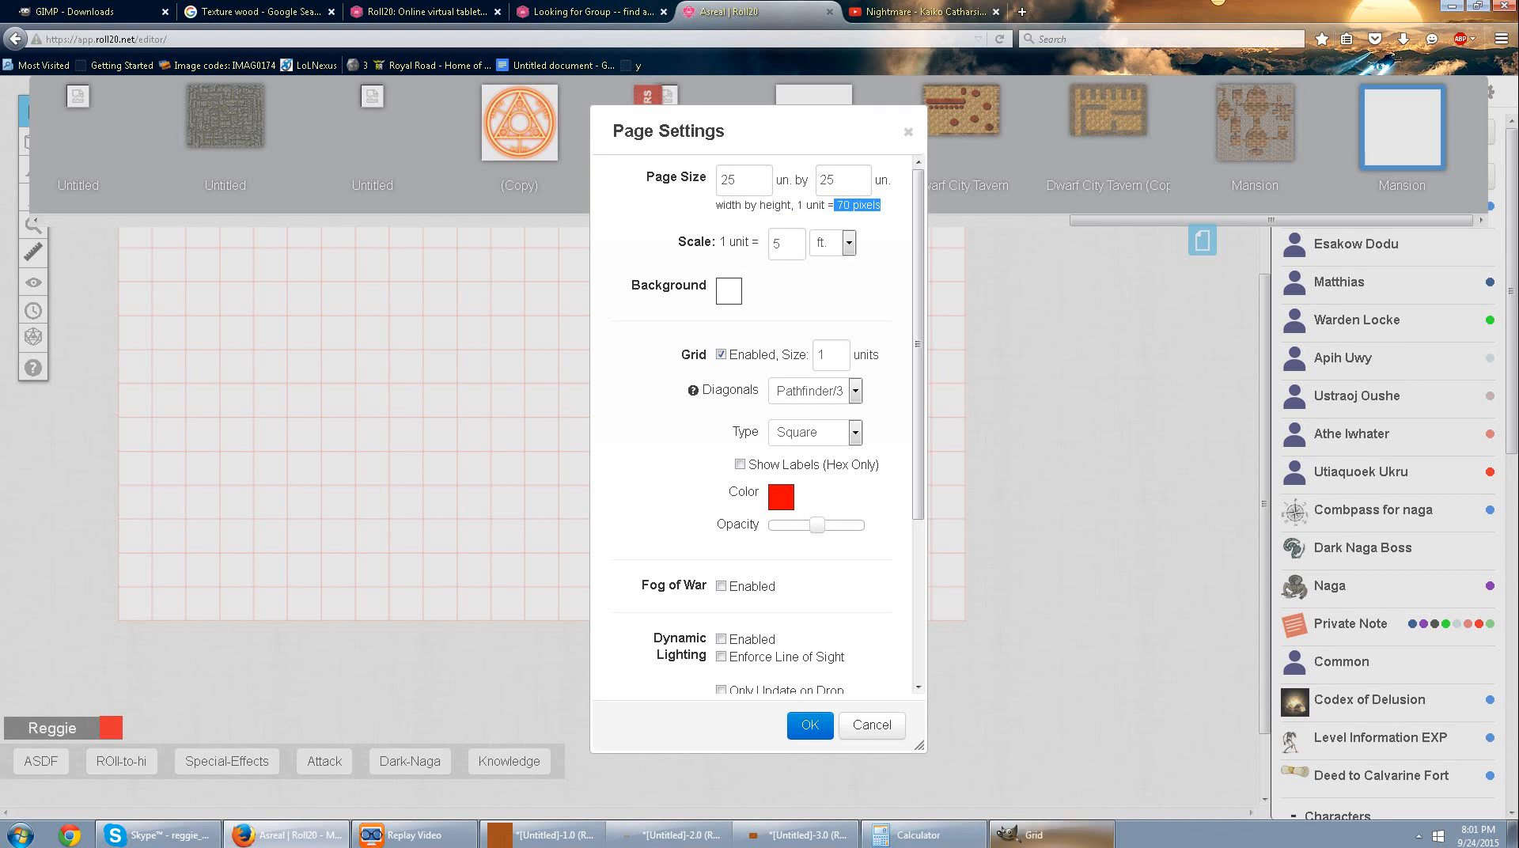
Set the grid's horizontal and vertical line spacing to 70 px and its intersection spacing to 1 px.
double_click(682, 515)
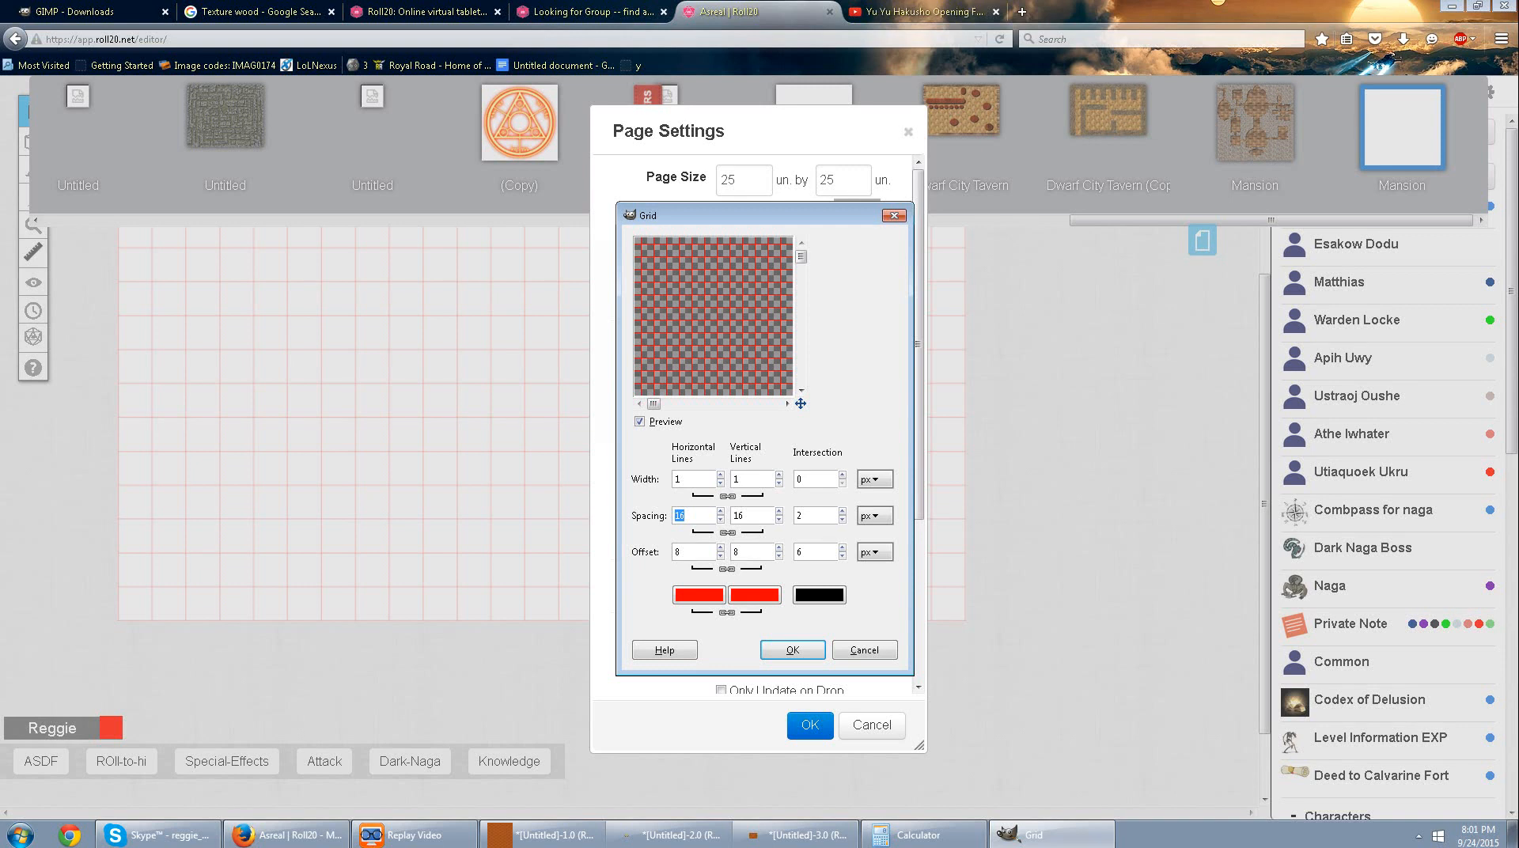
text(70)
key(Tab)
key(Tab)
text(1)
Set the offsets of the grid's horizontal lines, vertical lines and intersections to 0 px.
click(778, 556)
click(778, 555)
click(779, 556)
click(779, 555)
click(779, 556)
click(779, 555)
click(842, 556)
click(842, 556)
click(842, 556)
click(842, 556)
Set the grid line width to 1 px, render the grid and bring the map image back to the front.
click(720, 475)
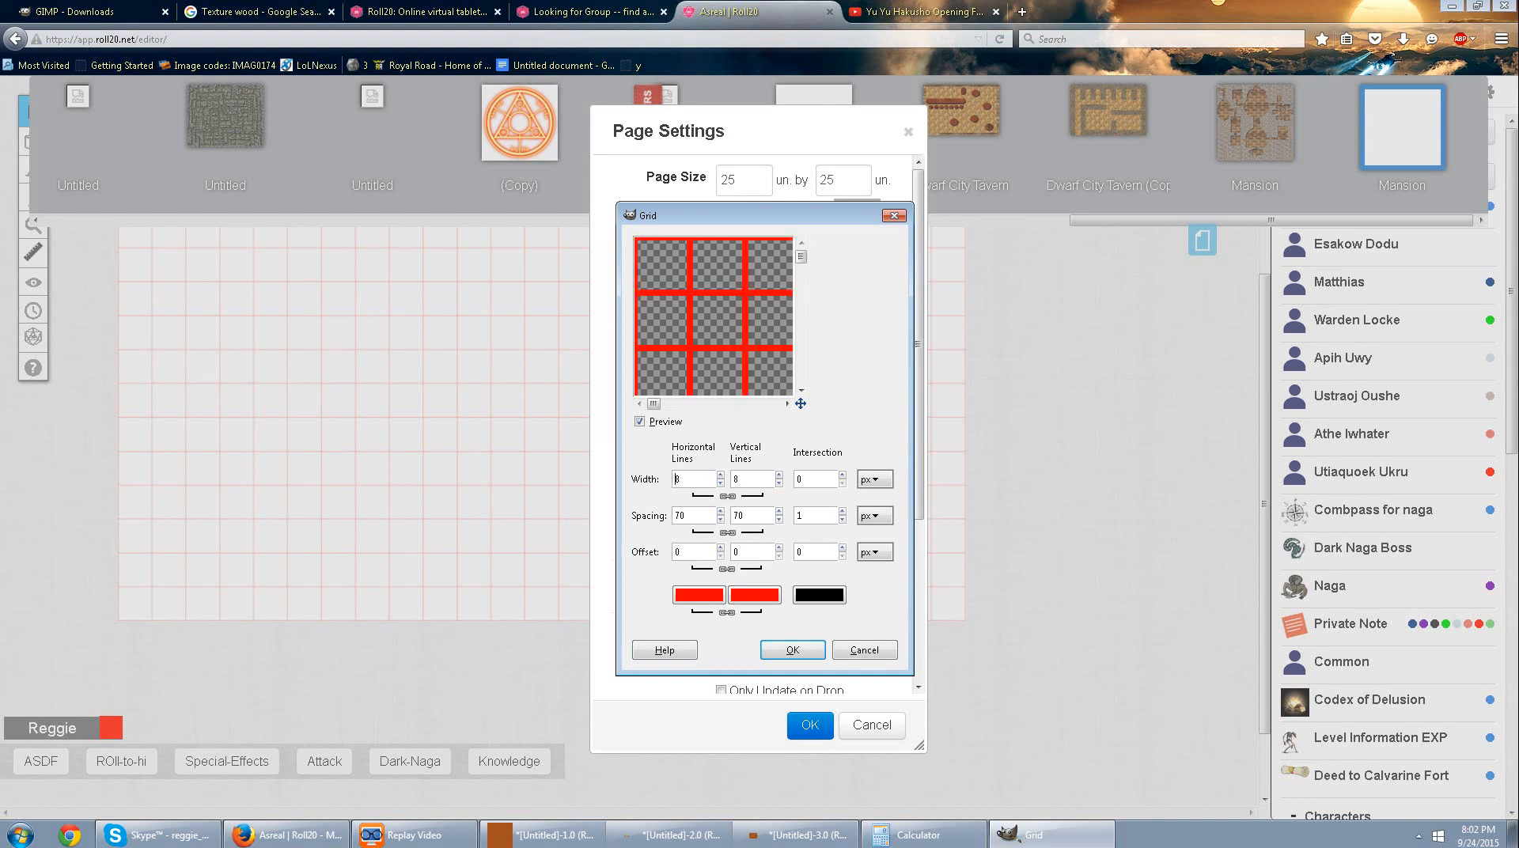
click(720, 482)
click(720, 482)
click(720, 483)
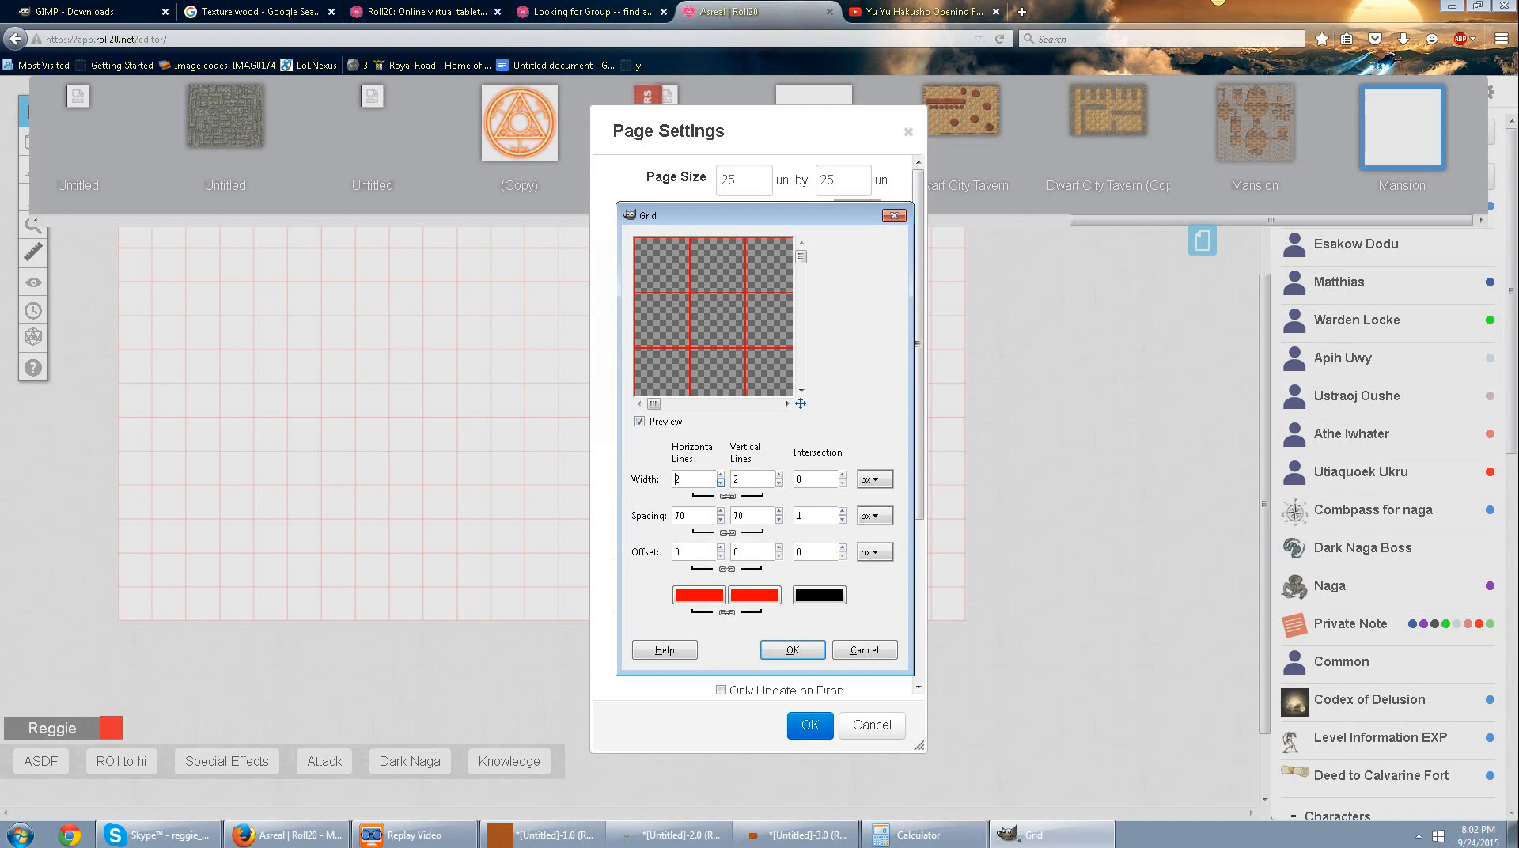
click(720, 483)
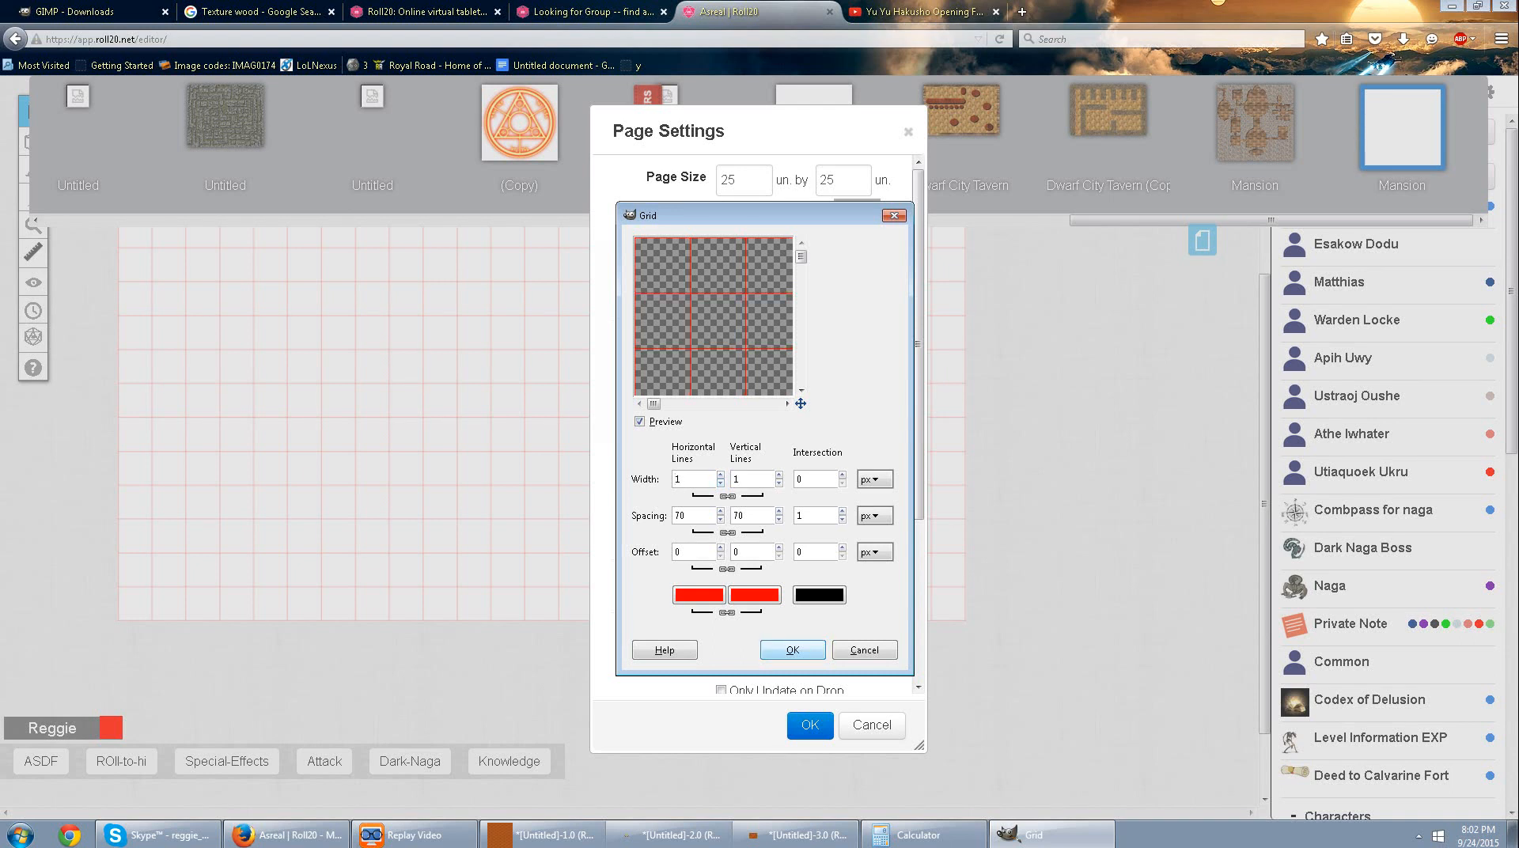
key(Return)
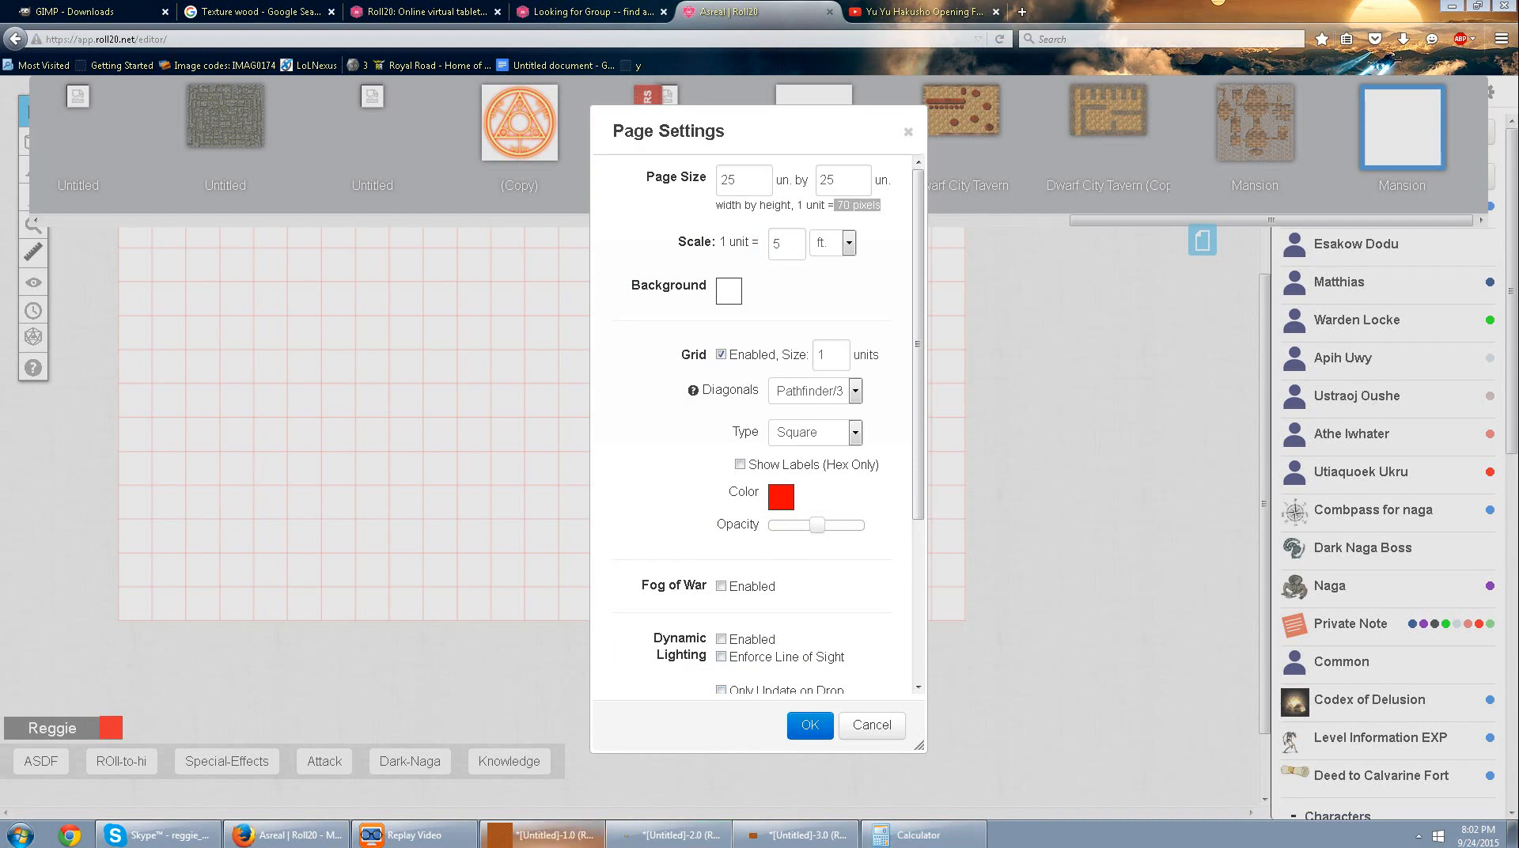
click(546, 835)
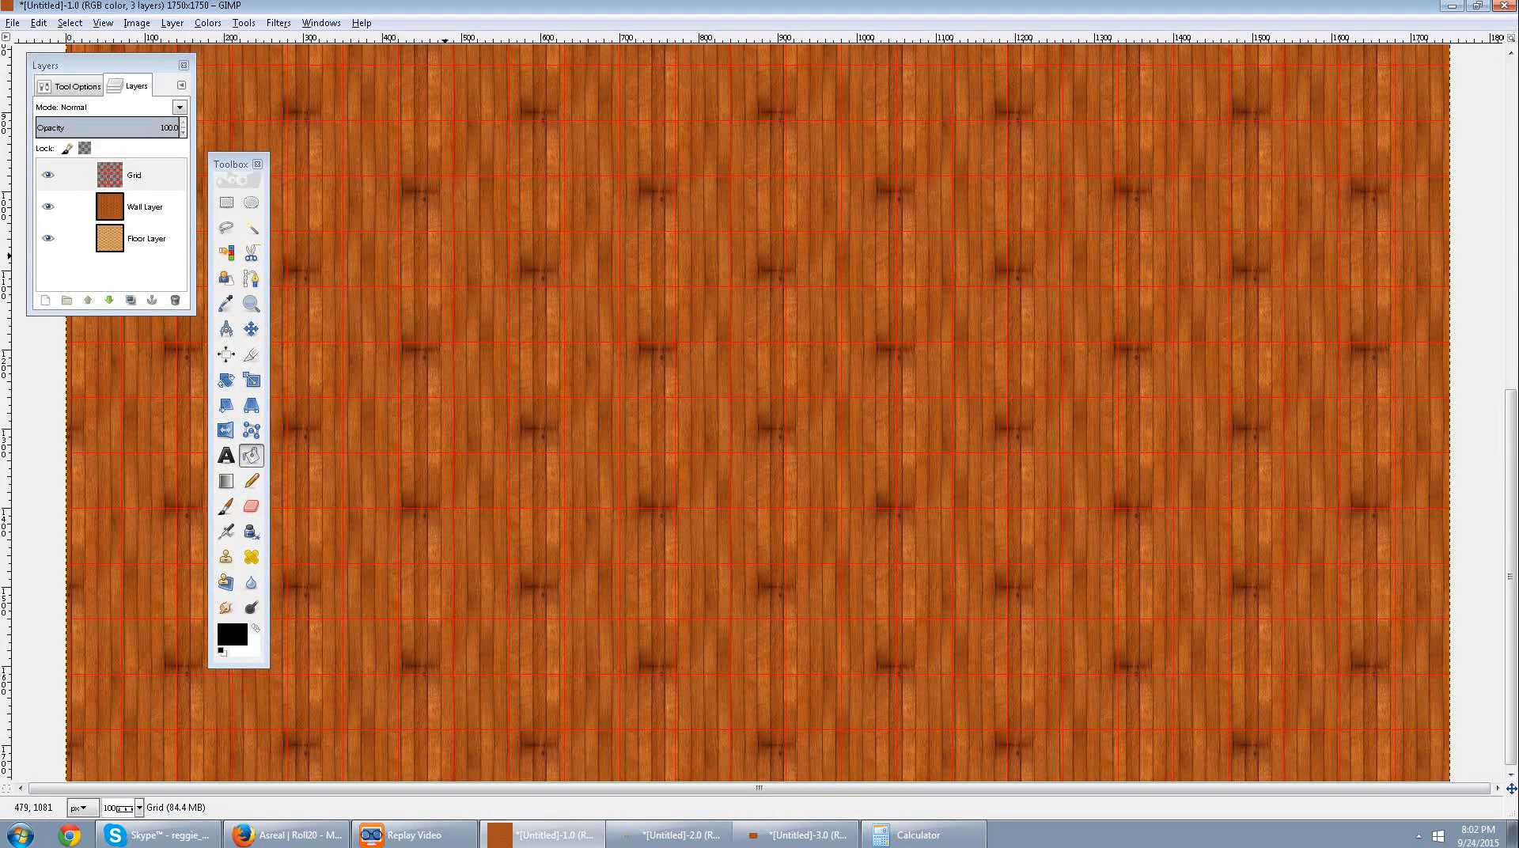
Undo the red grid and render it again on the Grid layer with bright green lines (85ff1c).
key(ctrl+z)
click(321, 23)
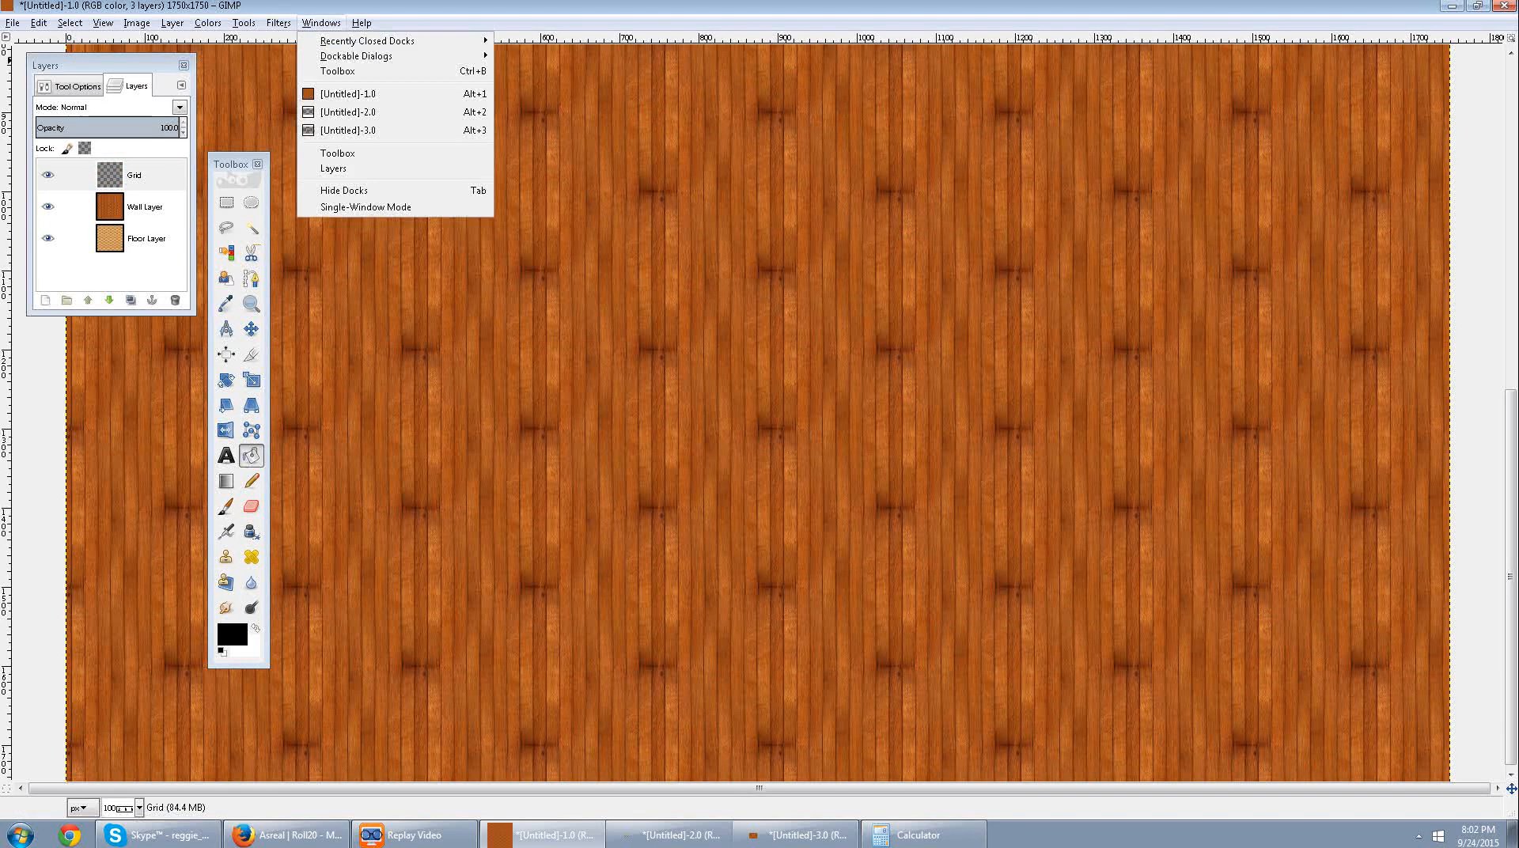
mouse_move(278, 23)
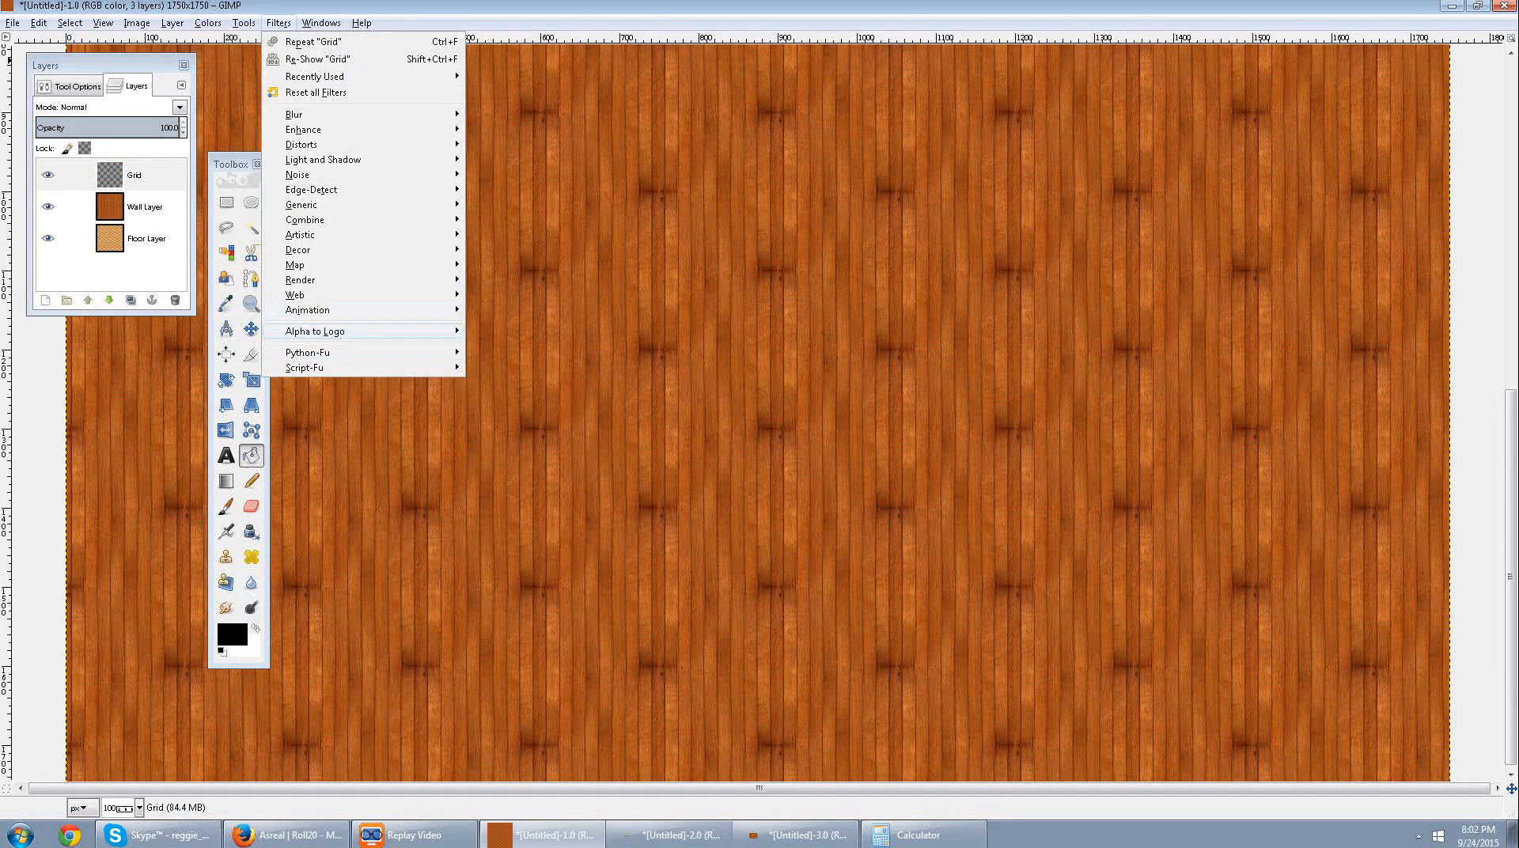
mouse_move(316, 280)
mouse_move(507, 311)
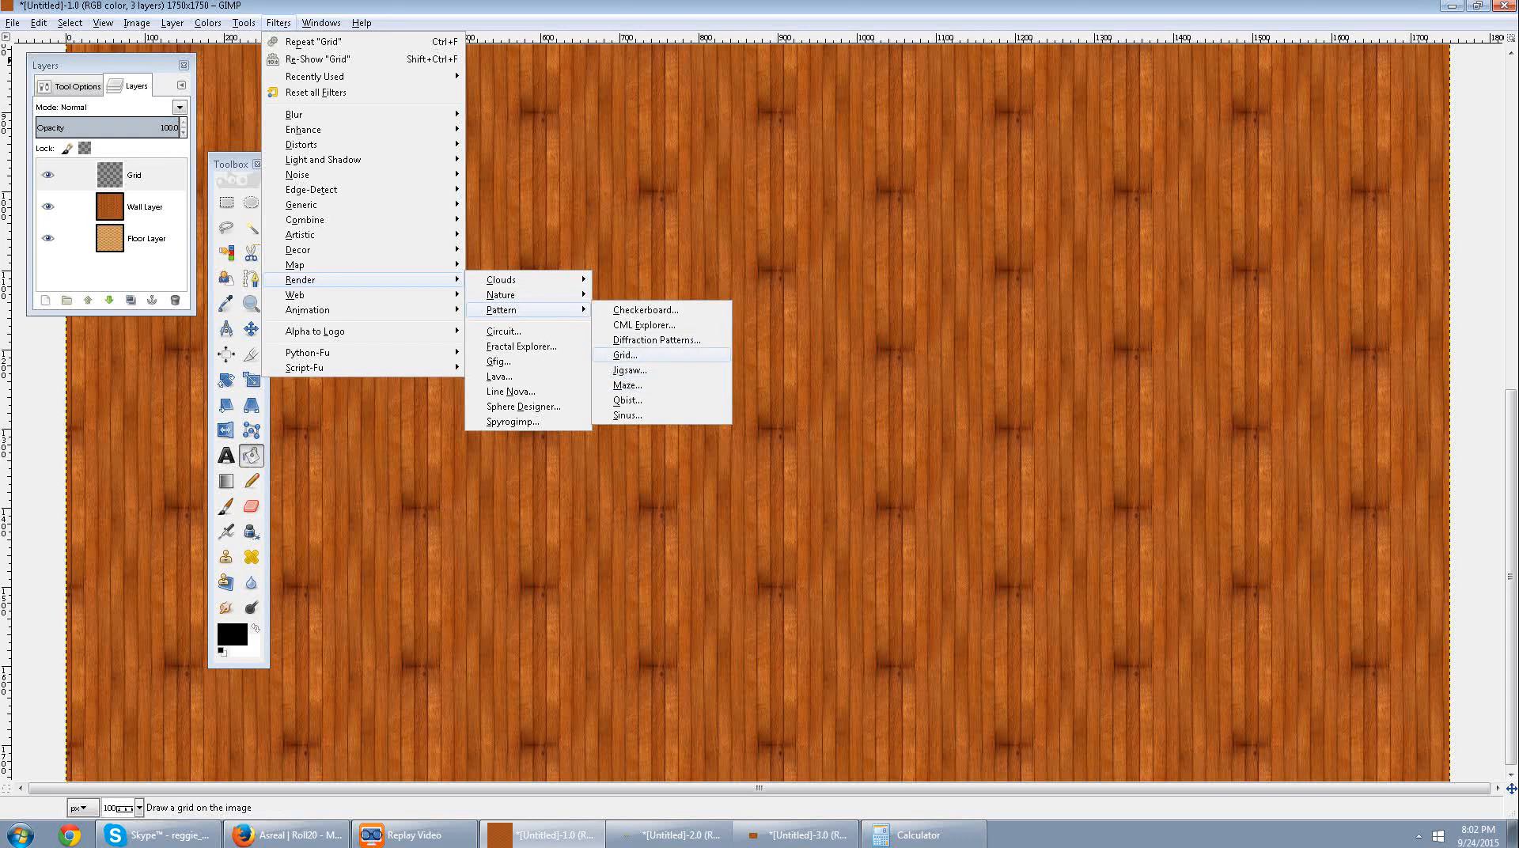
click(625, 355)
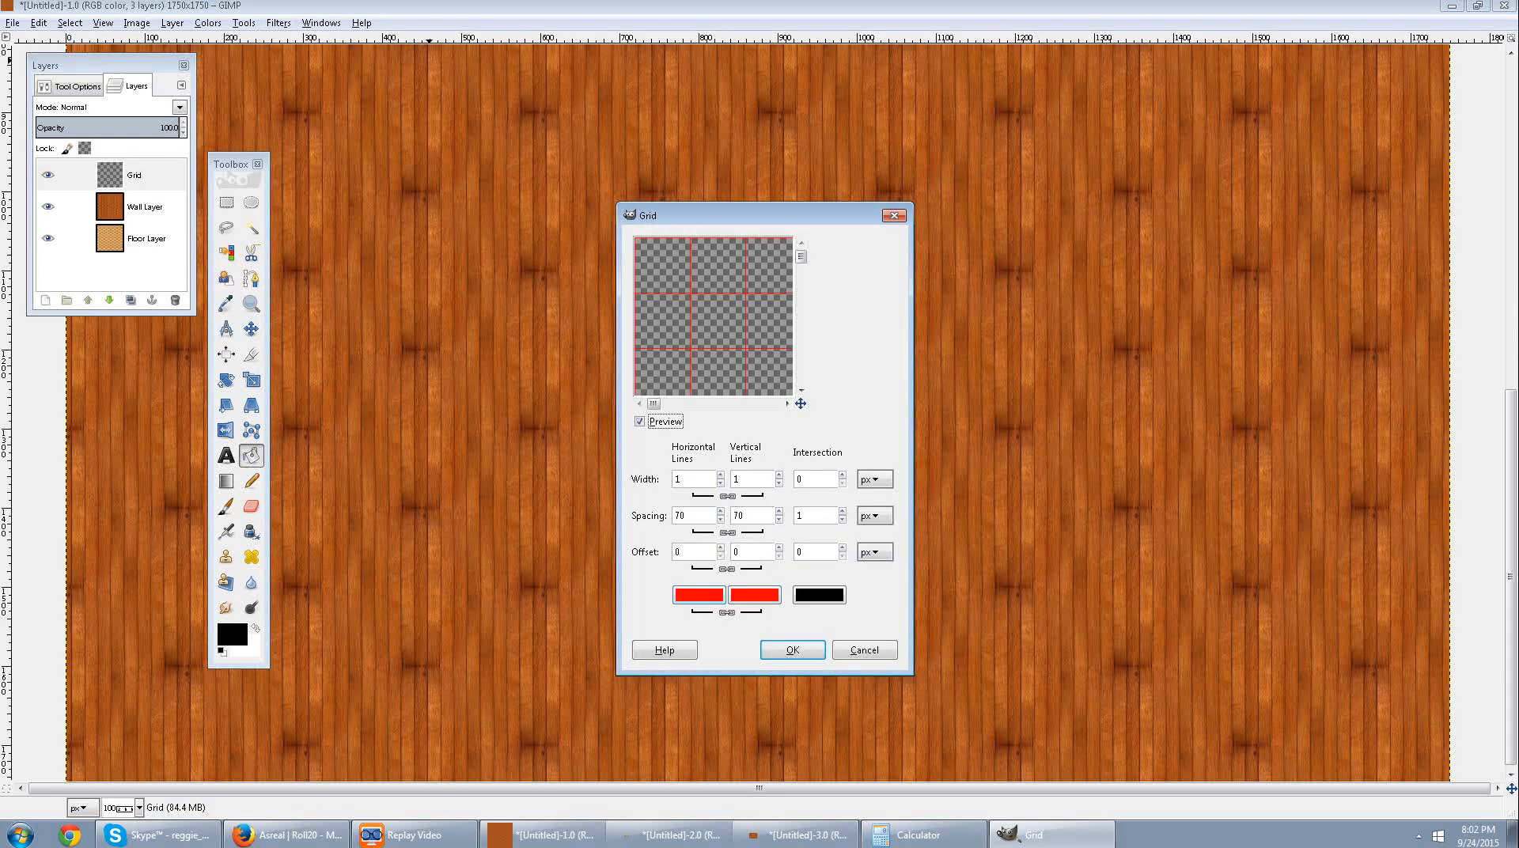
click(699, 596)
drag(699, 413, 693, 411)
click(869, 449)
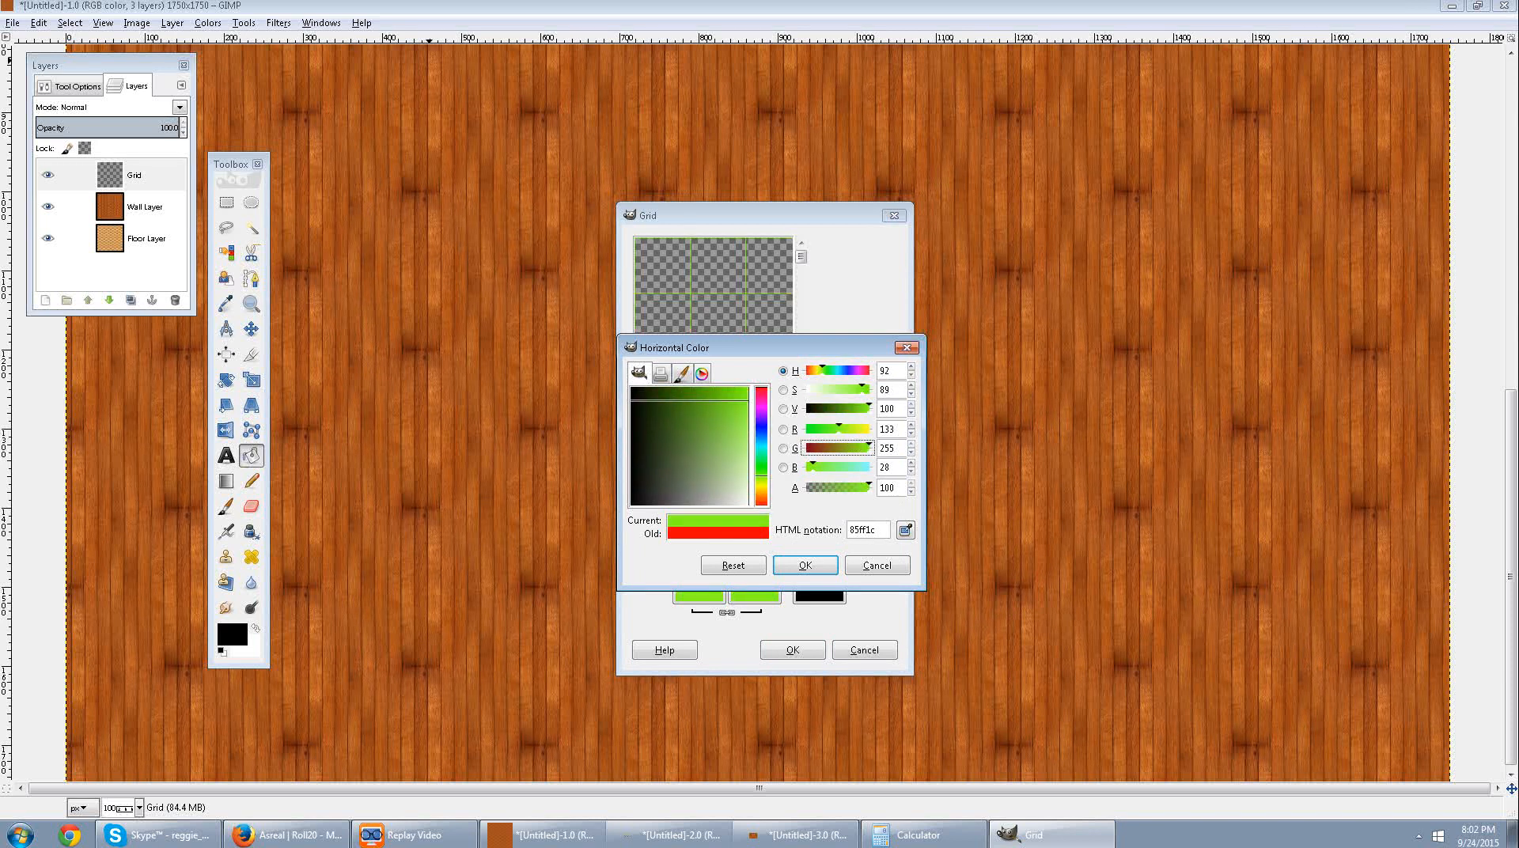
click(806, 566)
click(793, 651)
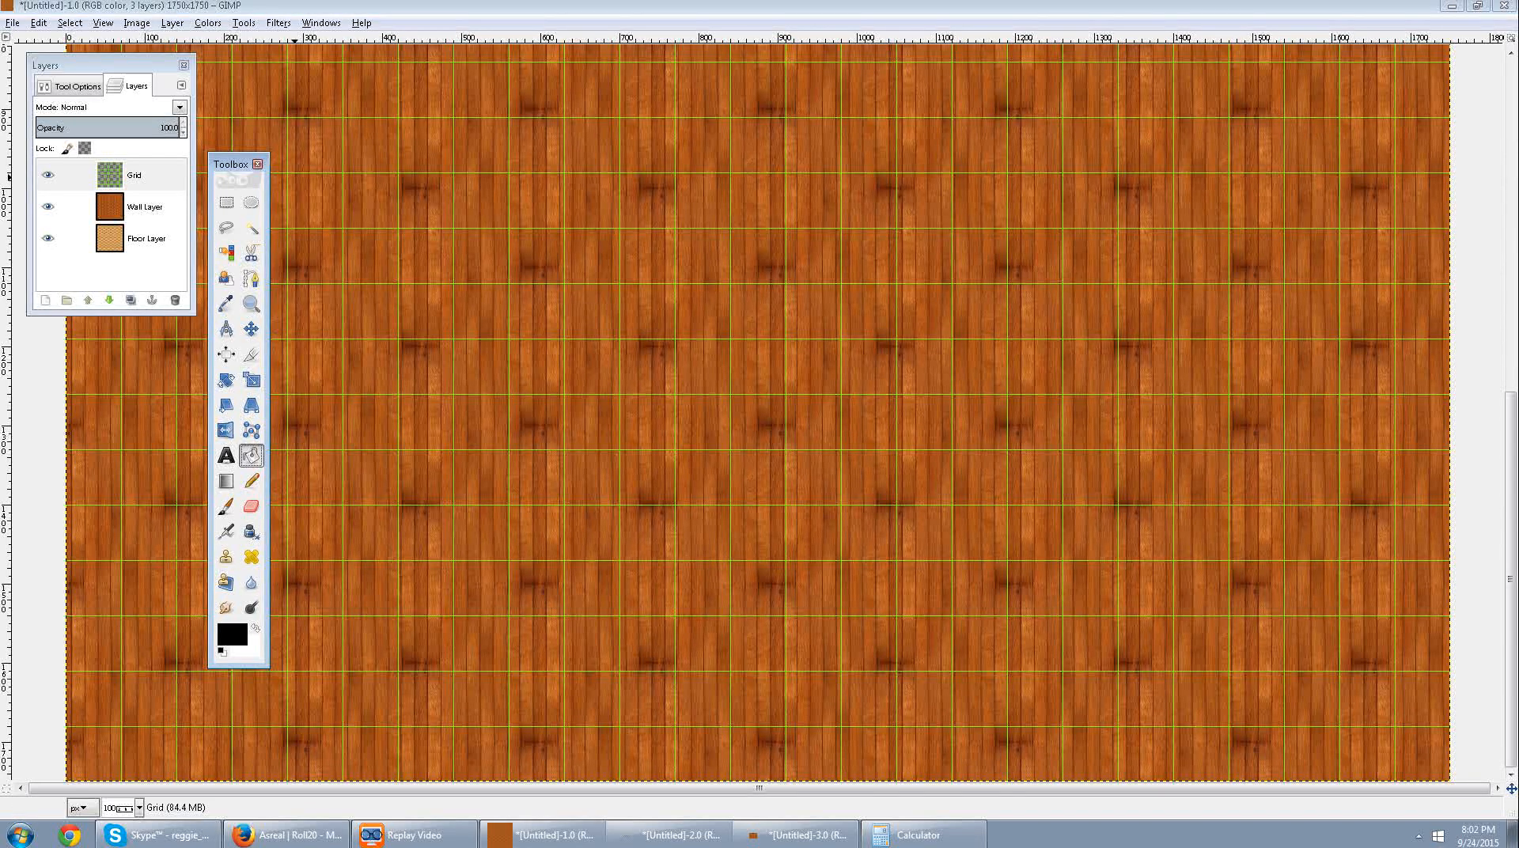
Move the Toolbox out of the way and activate Rectangle Select with its tool options shown.
drag(232, 165, 1478, 144)
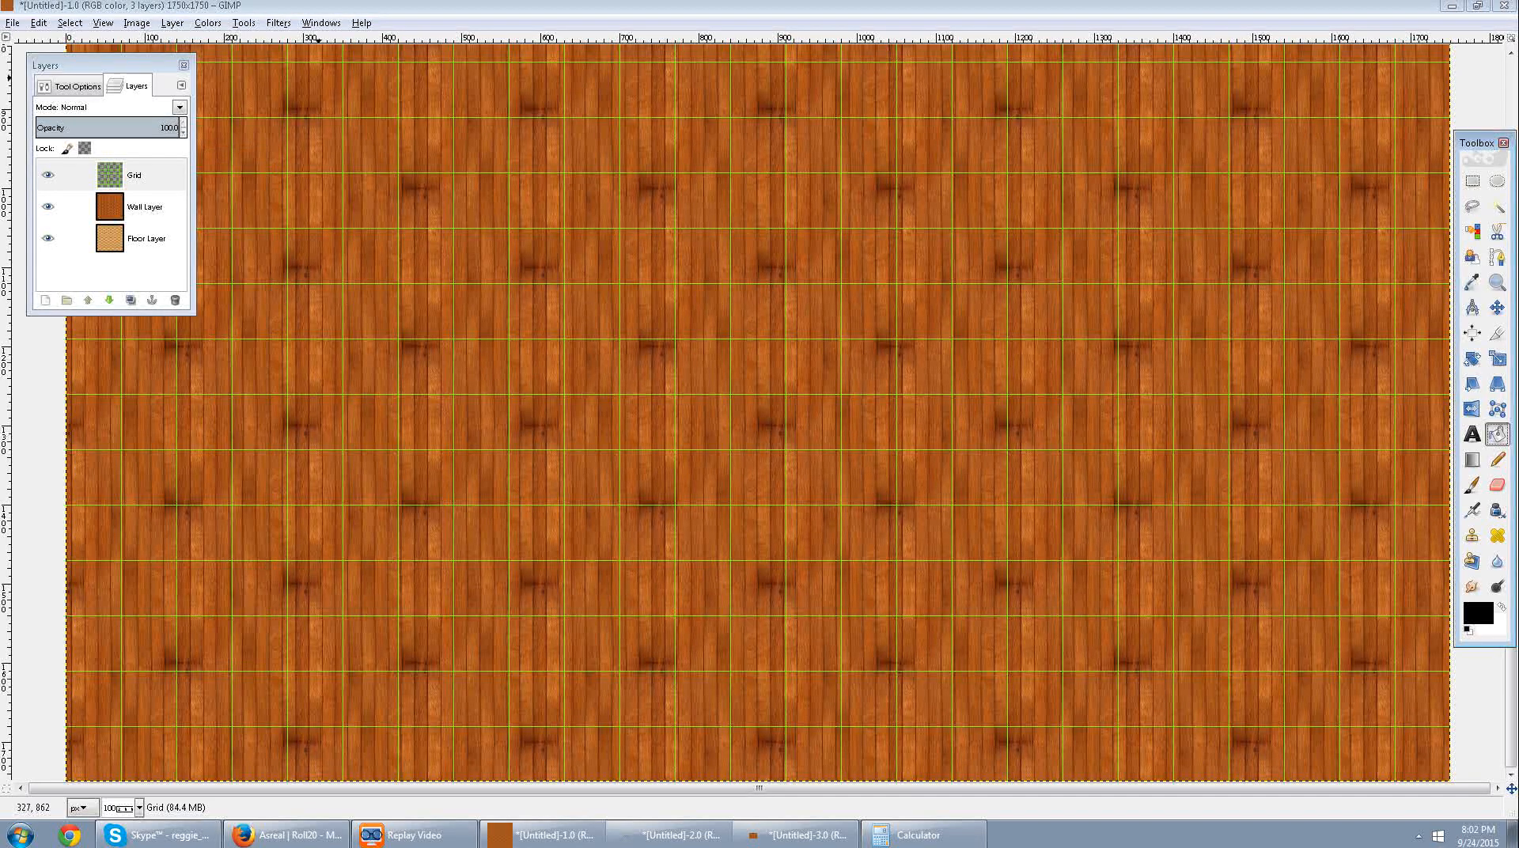
click(77, 86)
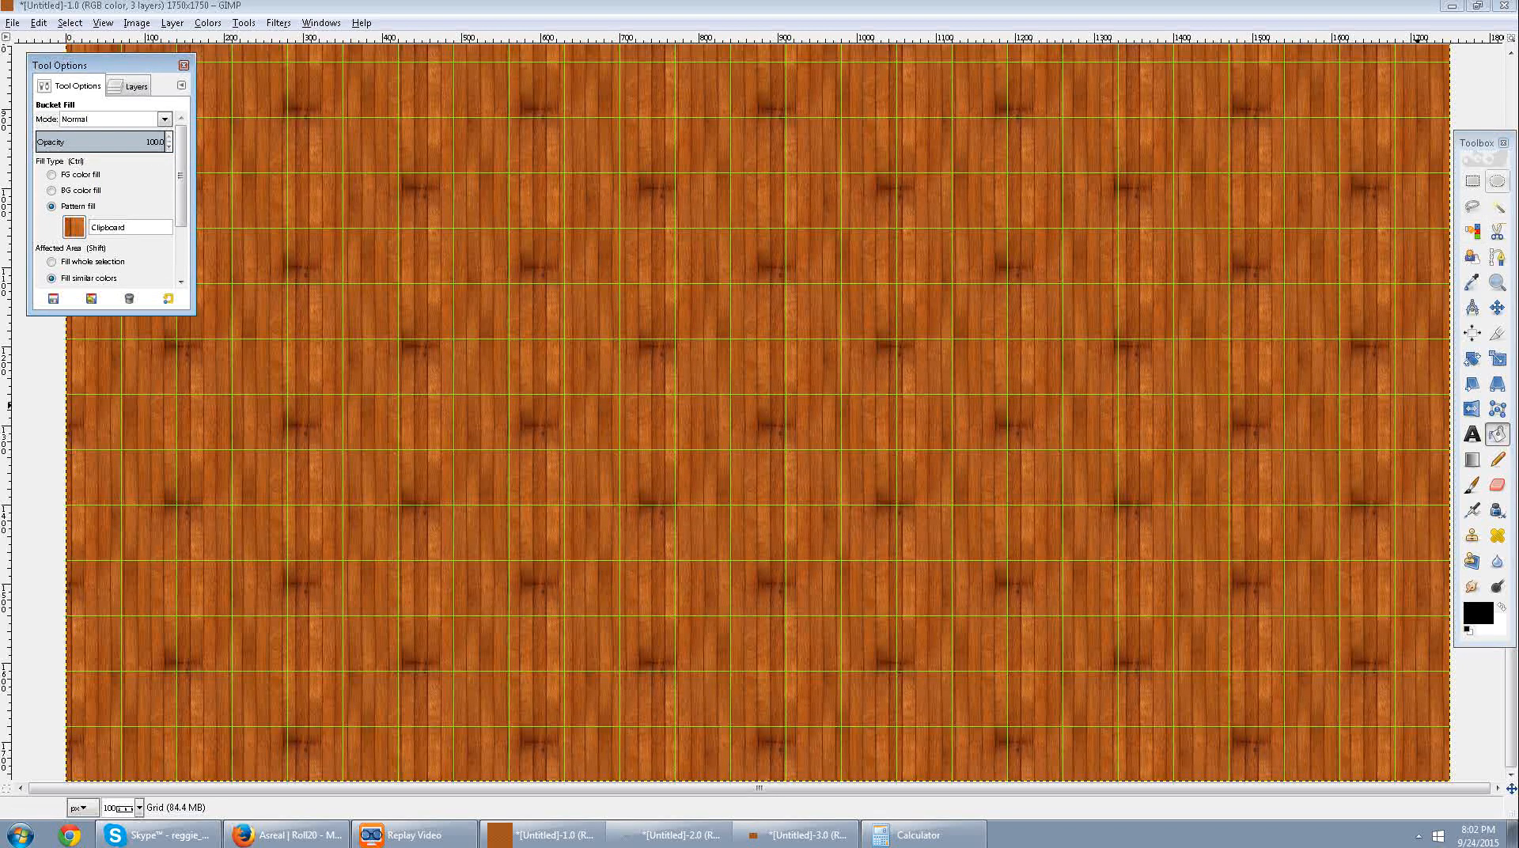
click(1472, 182)
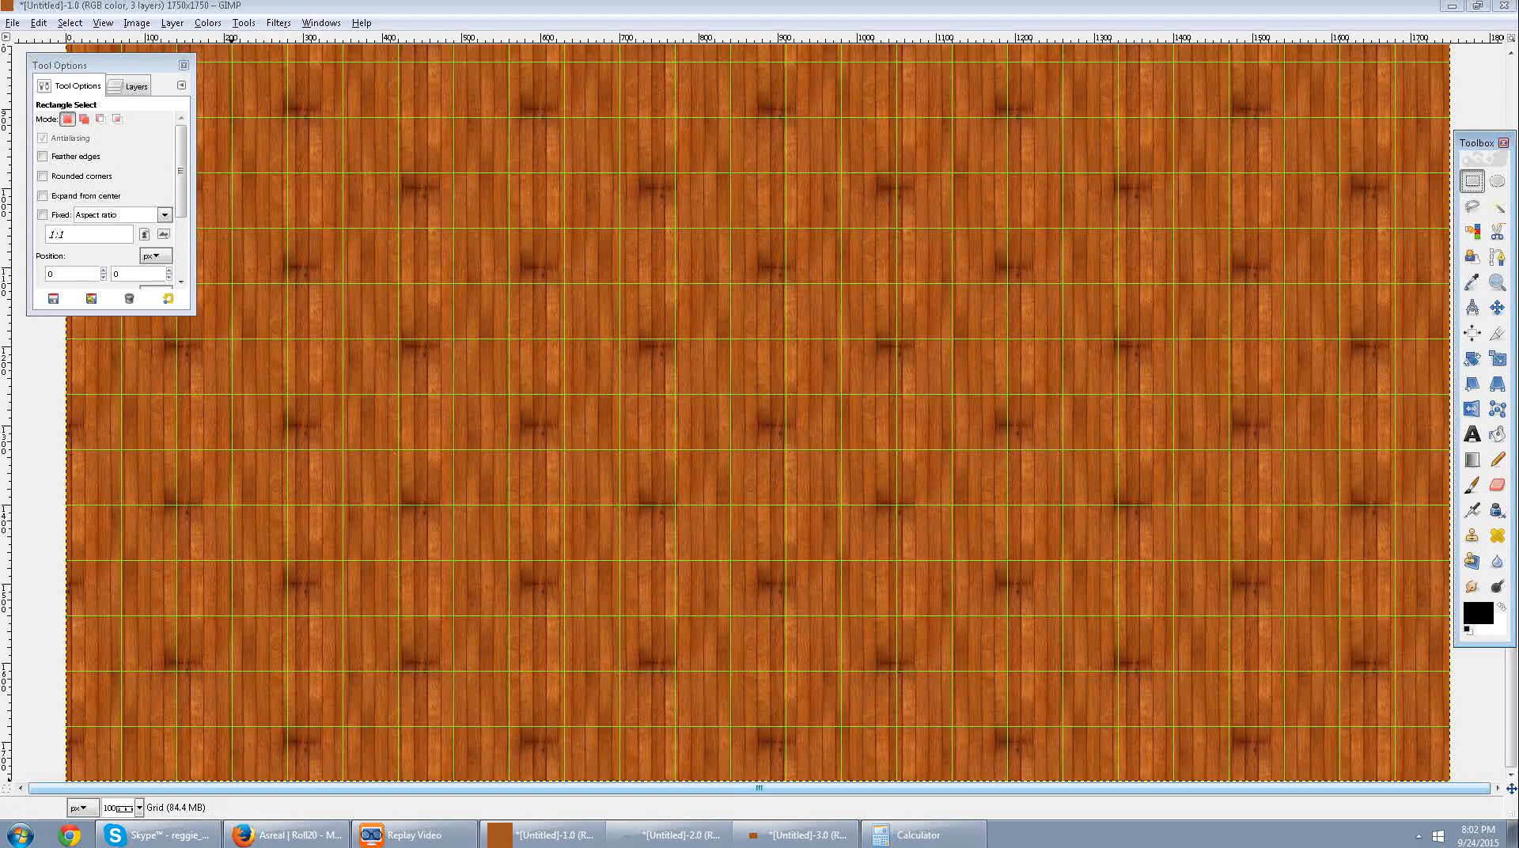
Select a rectangle about three grid squares wide and five high at the middle of the map's bottom edge, starting at about 769, 1404.
drag(233, 781, 286, 503)
drag(733, 778, 763, 512)
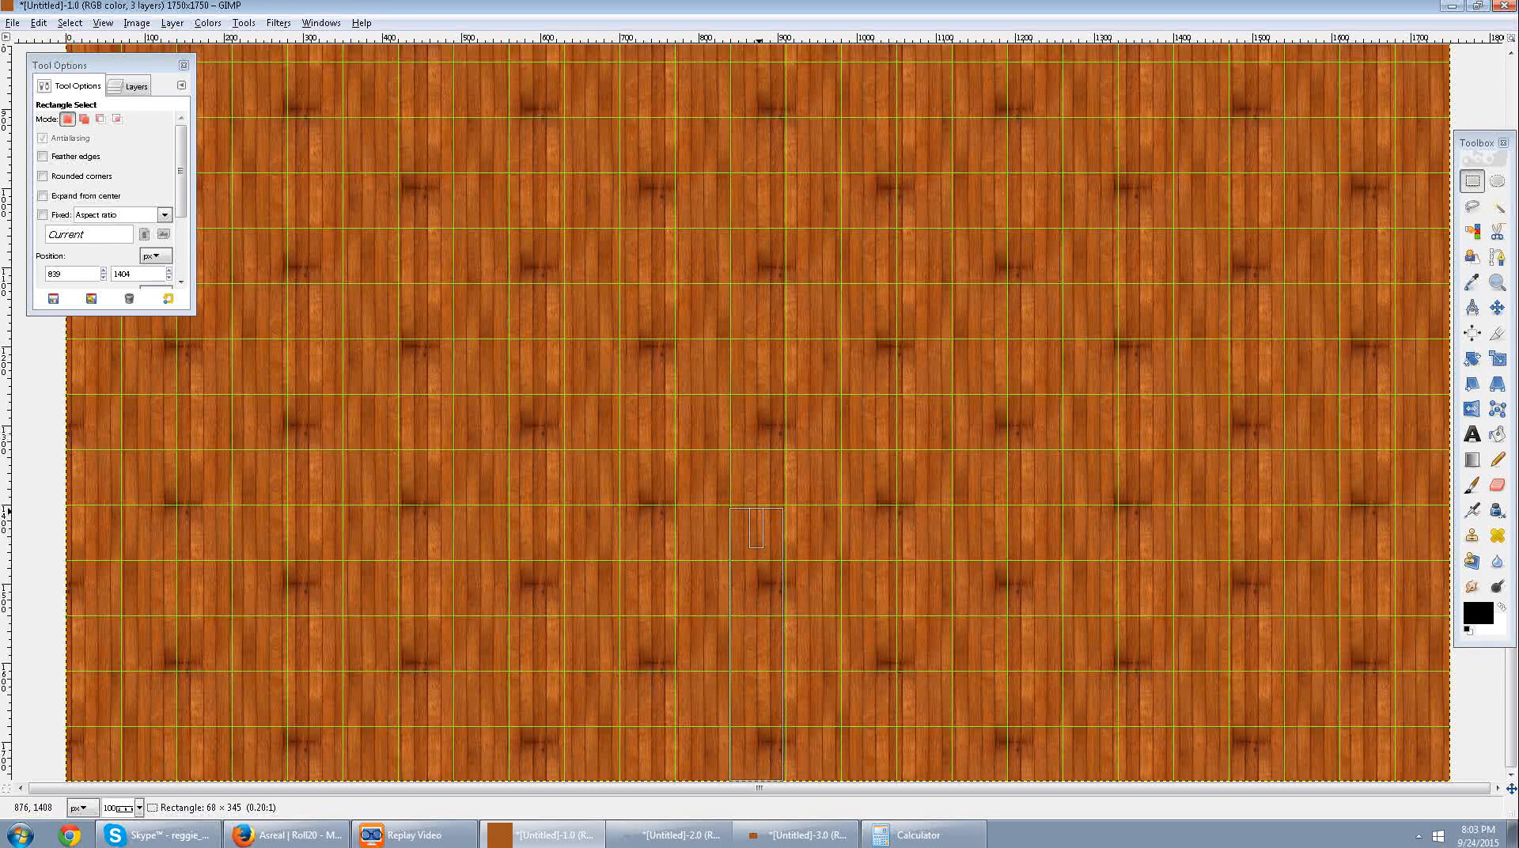
drag(736, 644, 686, 644)
drag(778, 640, 841, 626)
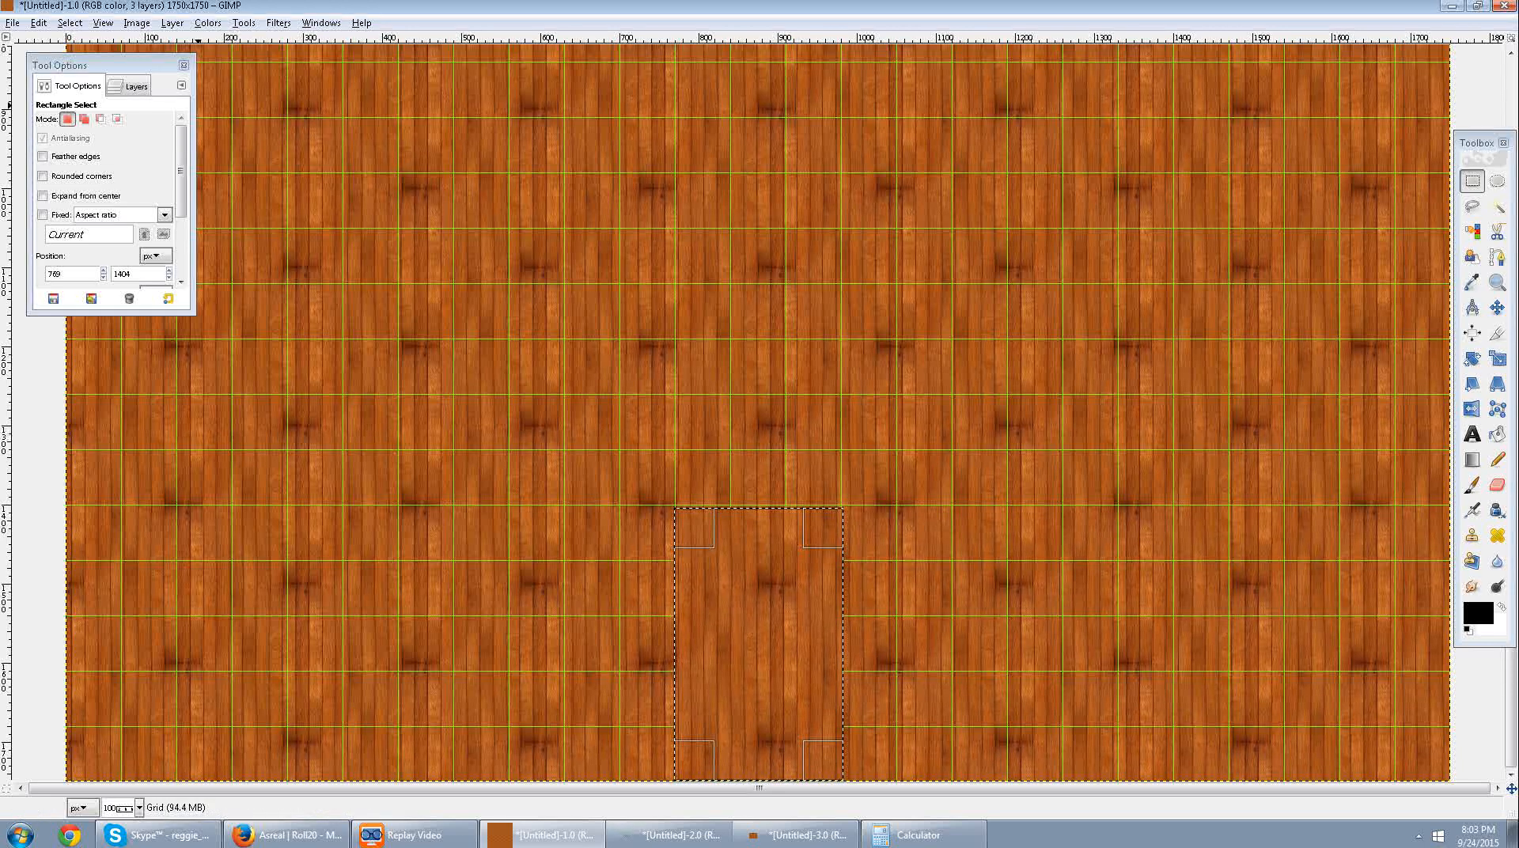
Undo the deletion made on the Grid layer and make Wall Layer the active layer, keeping the rectangular selection.
key(ctrl+z)
click(131, 86)
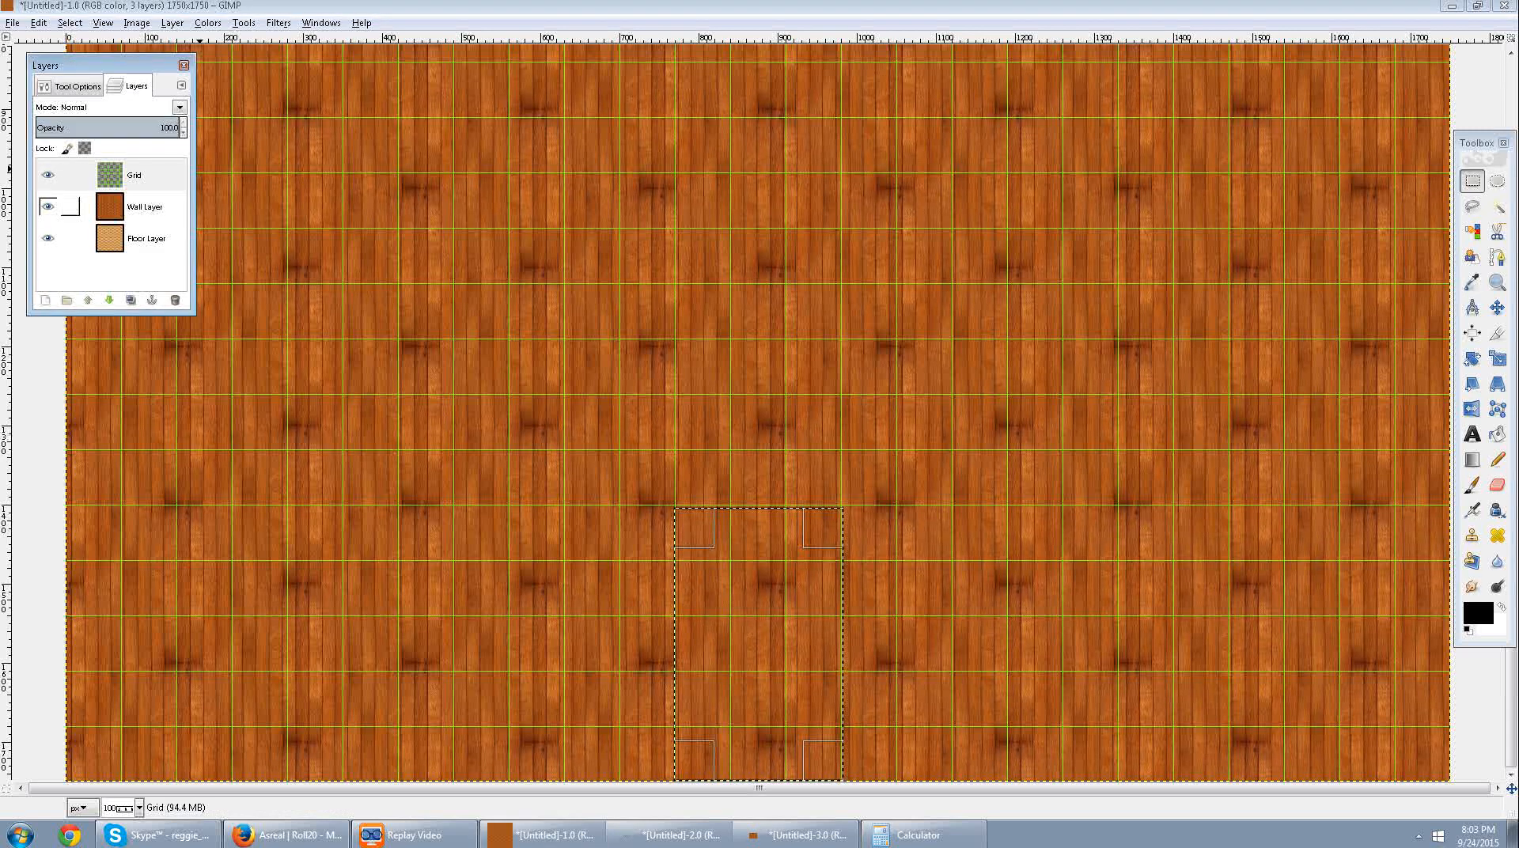
click(71, 207)
click(77, 86)
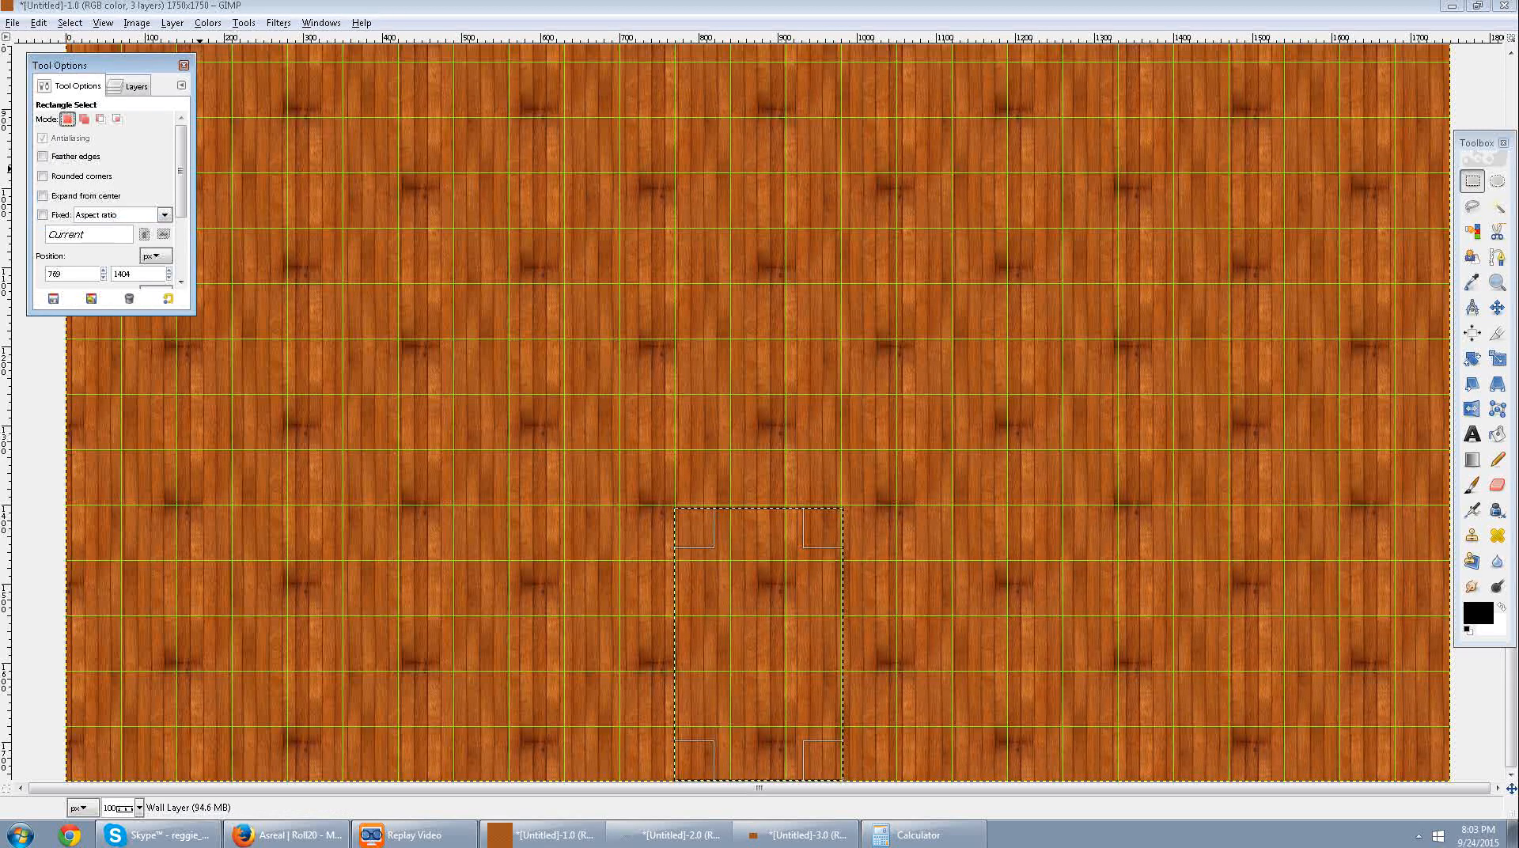
Extend the selection's upper edge to about y 1397, clear the wall inside it to expose the entrance hall floor, and deselect.
mouse_move(762, 530)
mouse_down()
mouse_move(763, 513)
mouse_move(760, 527)
mouse_up()
key(Delete)
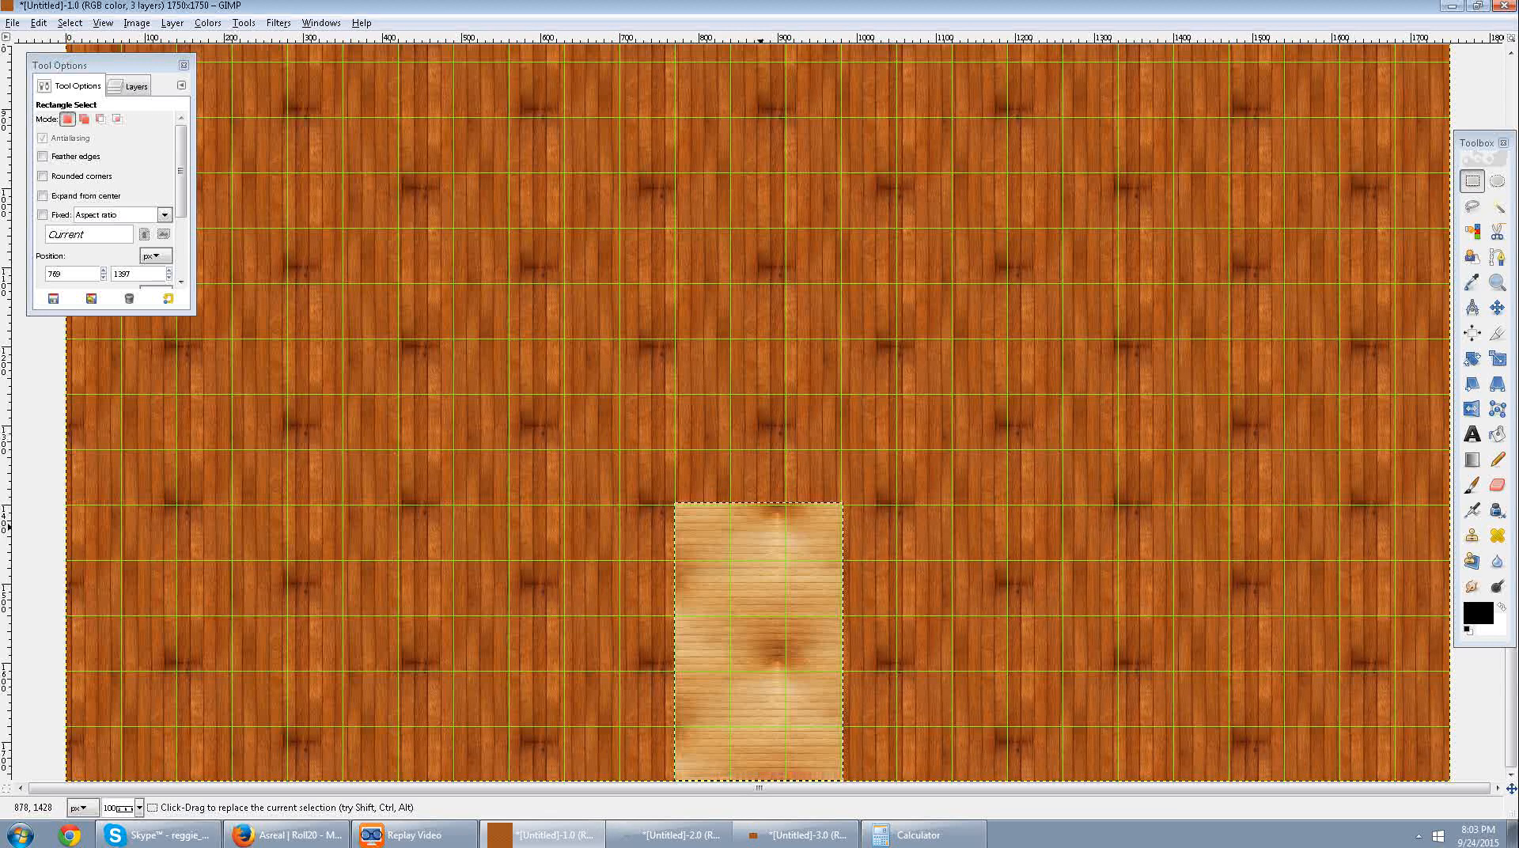
click(952, 515)
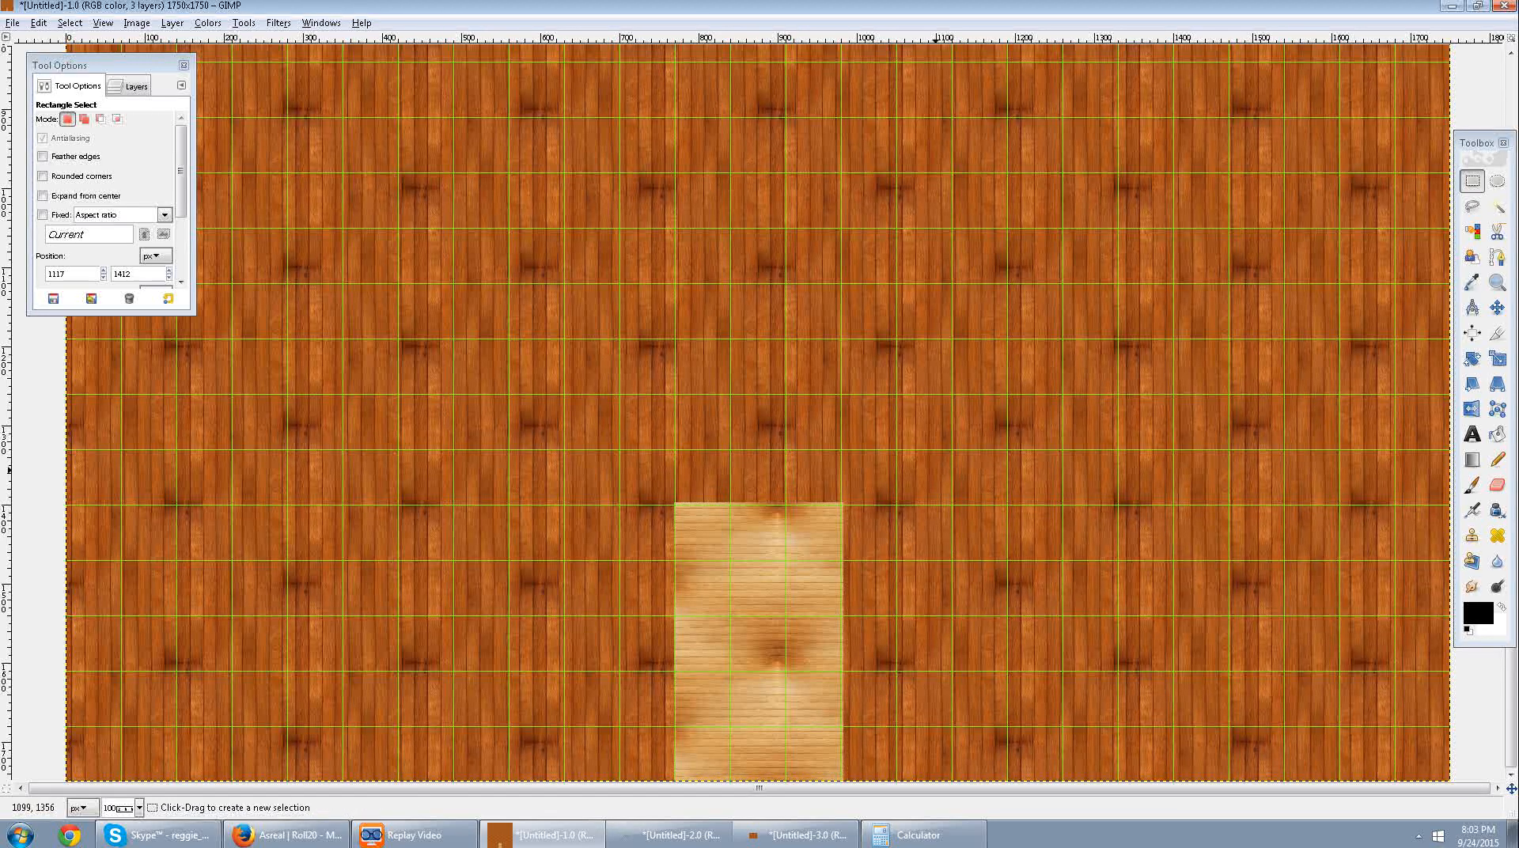
Discard the tiny stray selection in the entrance hall and switch to Ellipse Select for the area above the hall.
drag(812, 529, 813, 532)
scroll(814, 533, up, 2)
scroll(816, 534, down, 3)
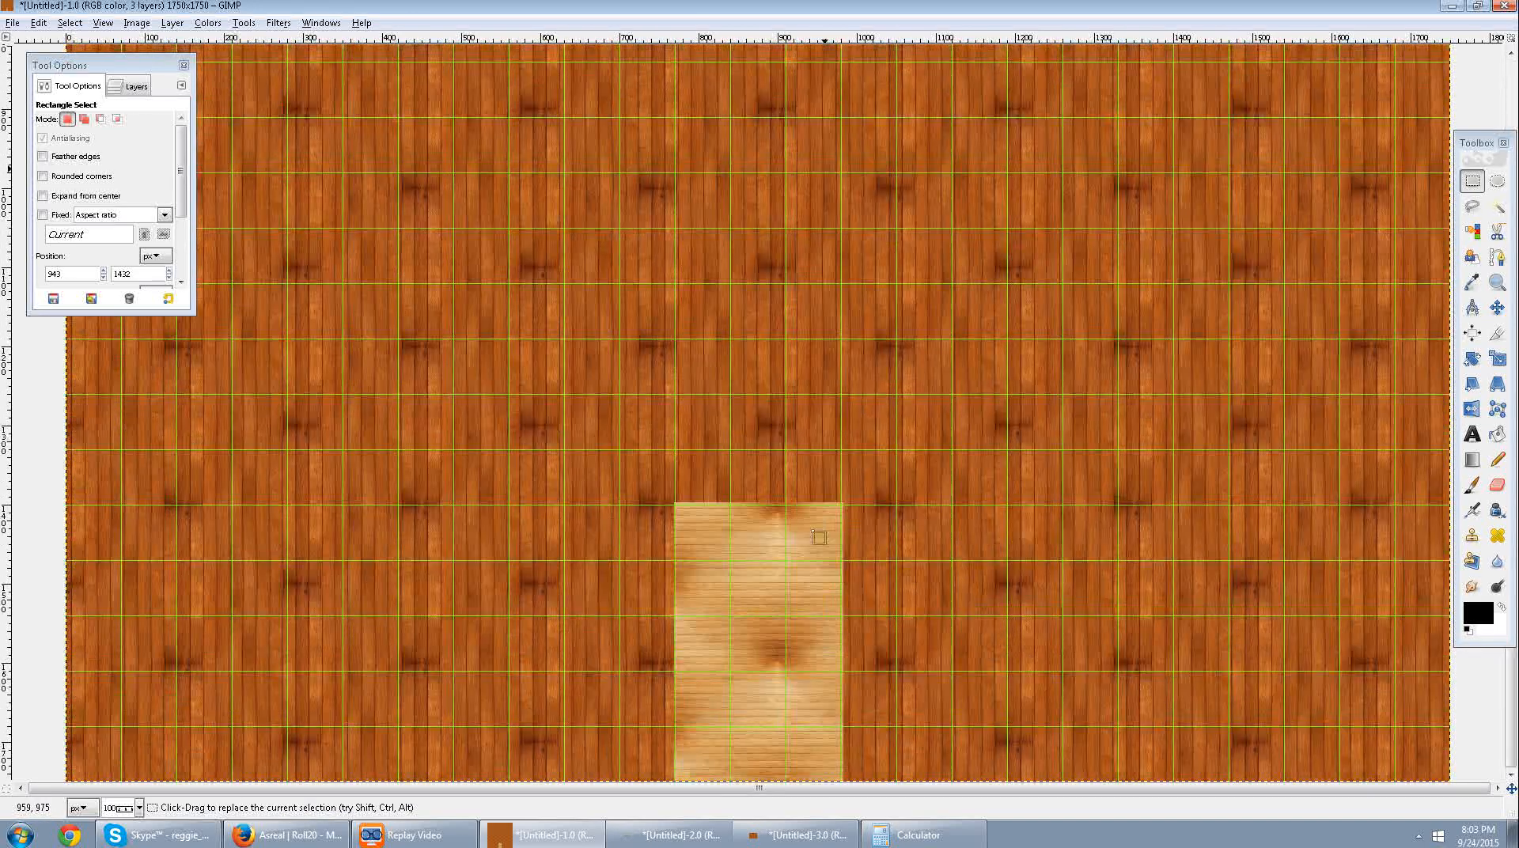
scroll(819, 537, up, 1)
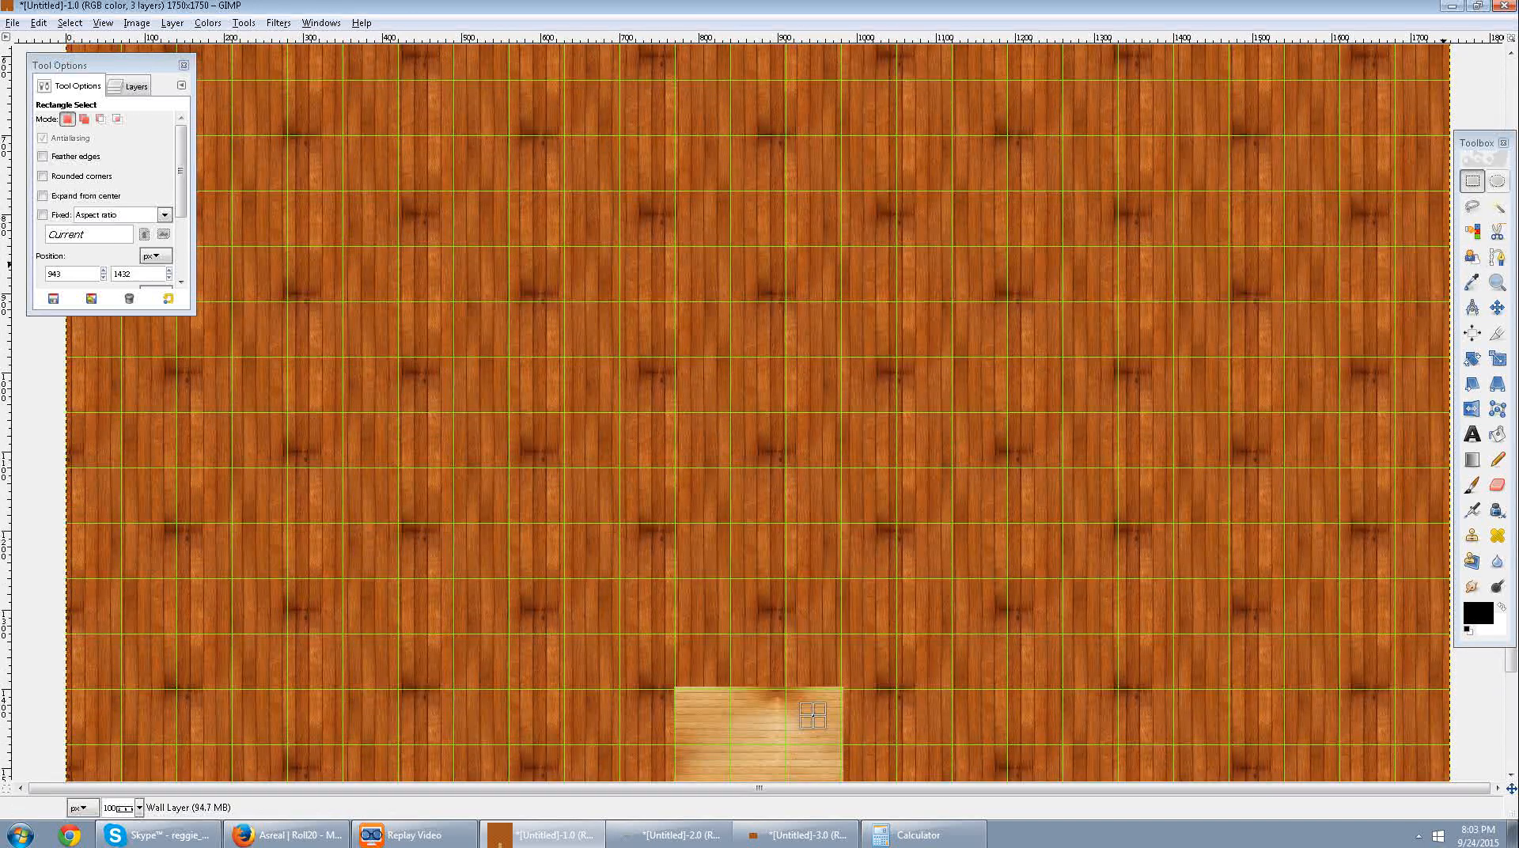
click(1497, 181)
drag(921, 382, 583, 704)
drag(595, 556, 580, 558)
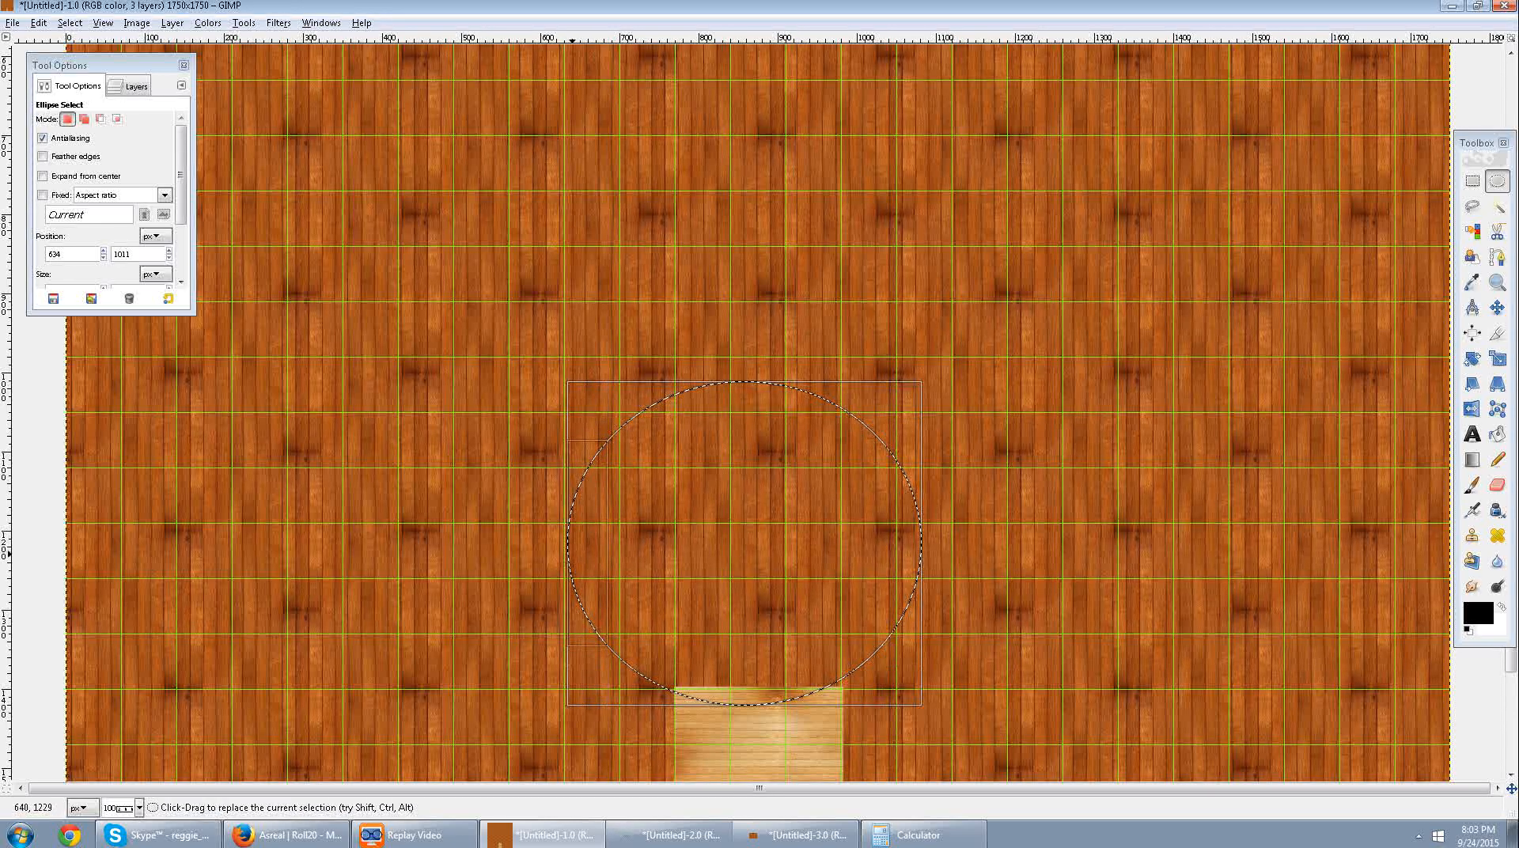
click(580, 547)
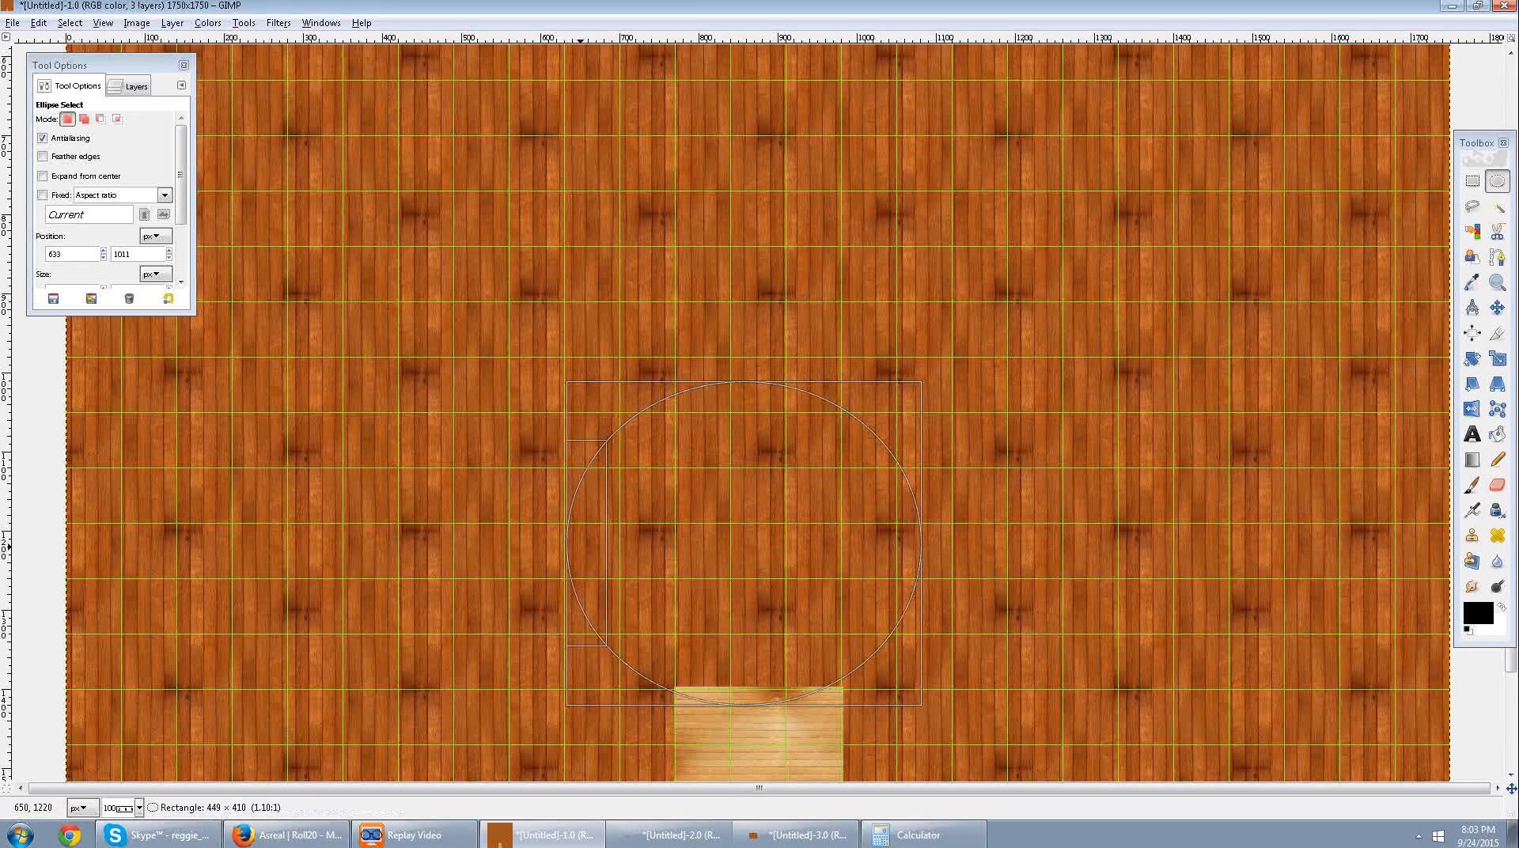
click(873, 708)
click(927, 725)
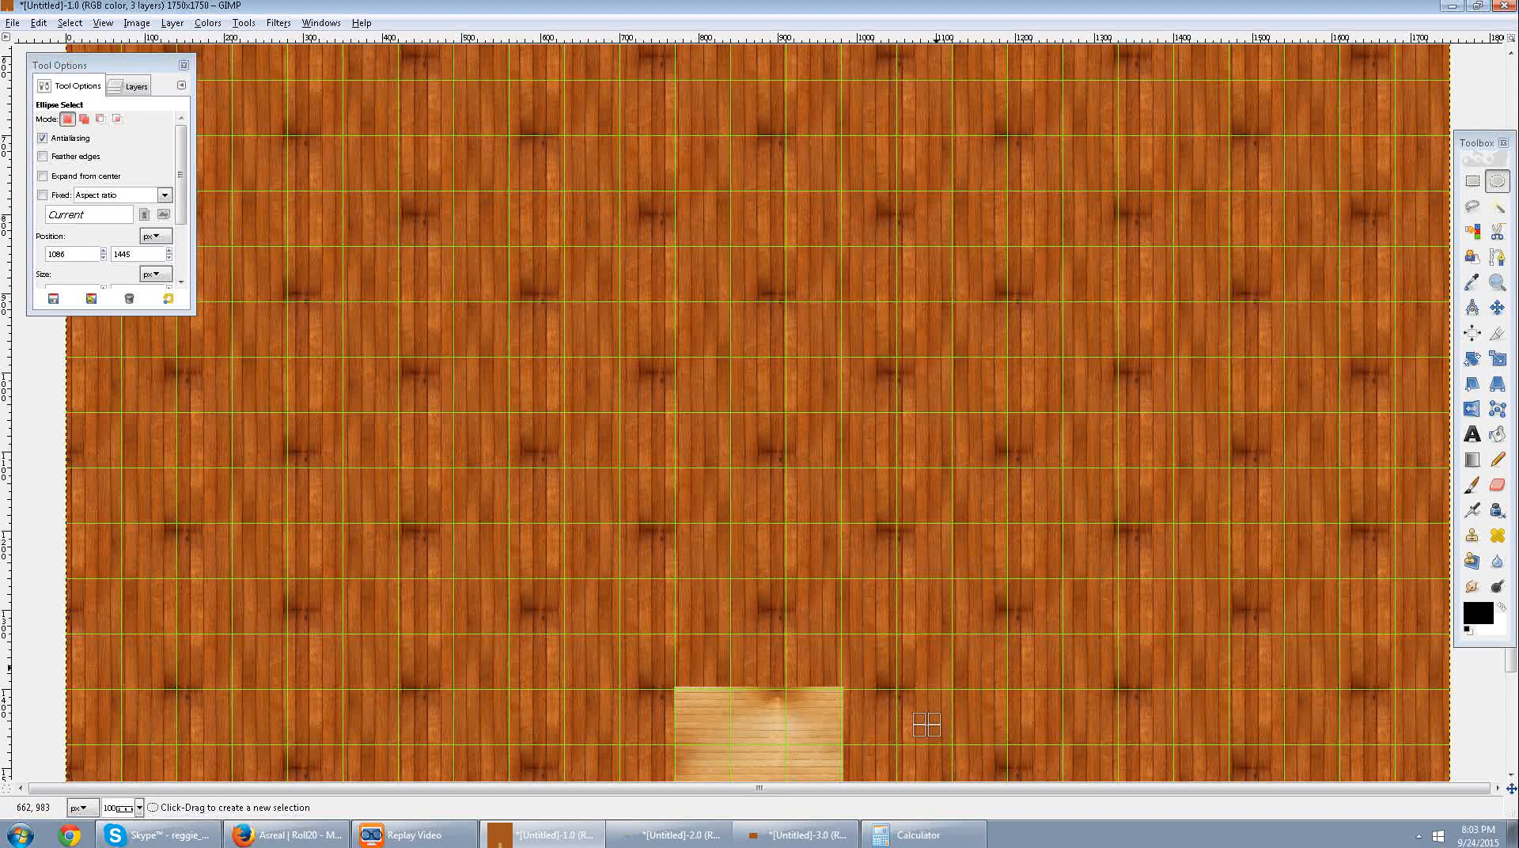
Clear an elliptical room about seven squares wide and six high from the wall, overlapping the entrance hall's upper end, starting at about 633, 999.
drag(954, 688, 567, 358)
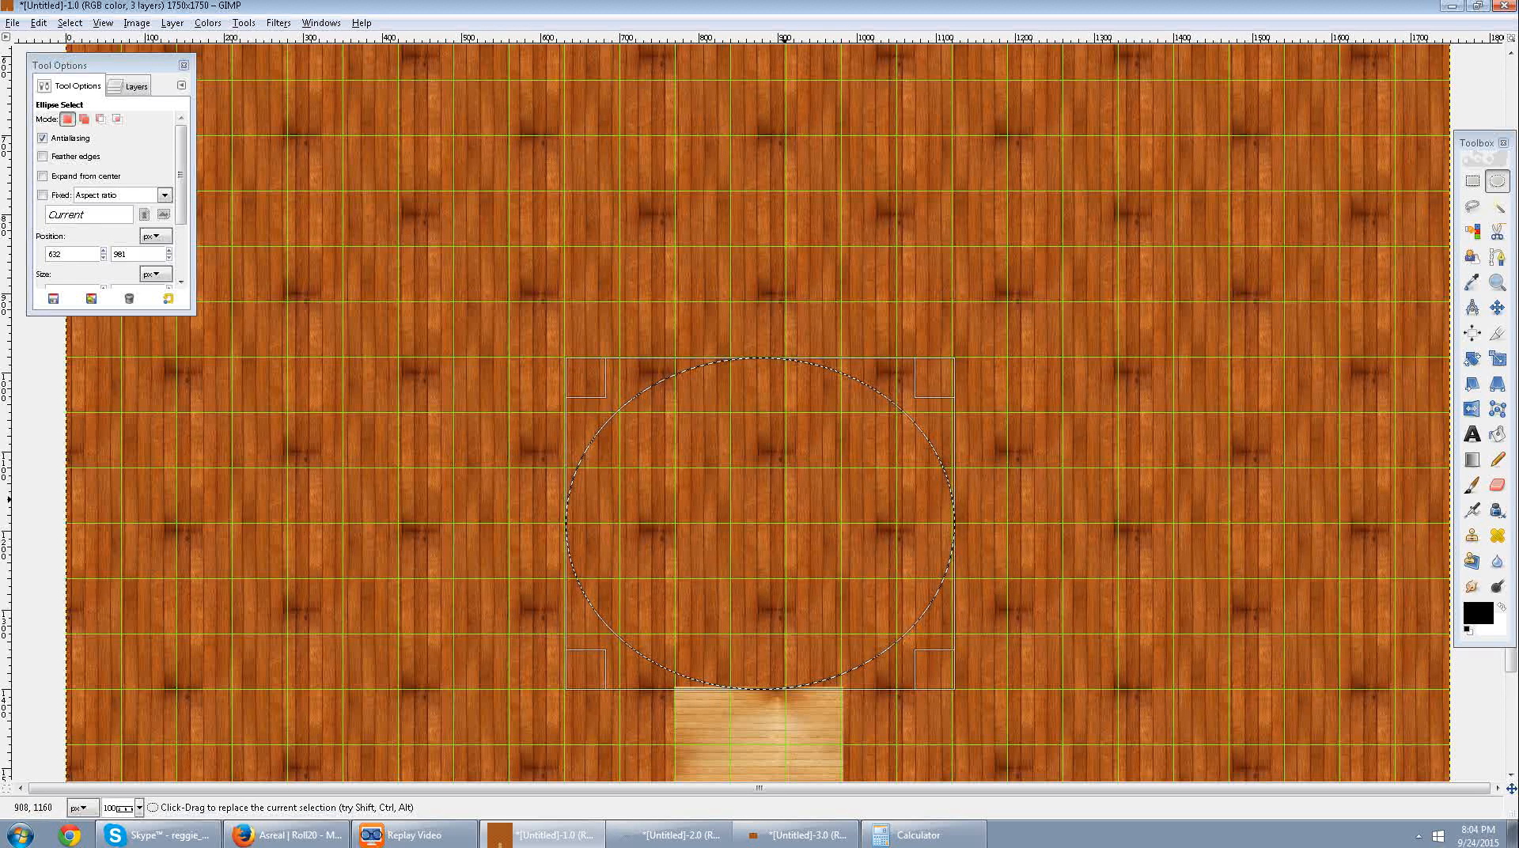
drag(780, 514, 762, 538)
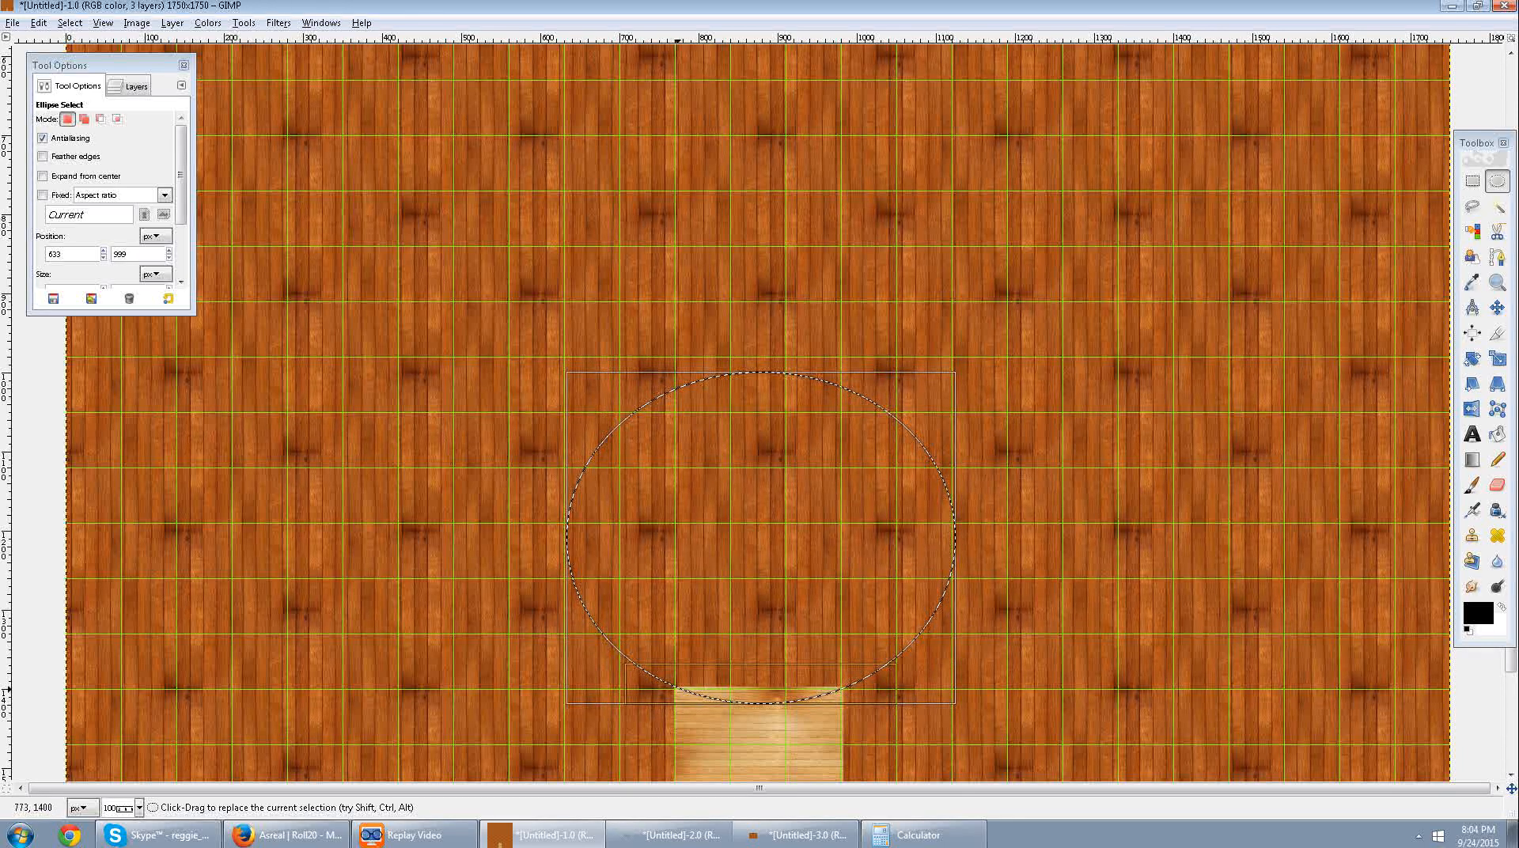
key(ctrl+semicolon)
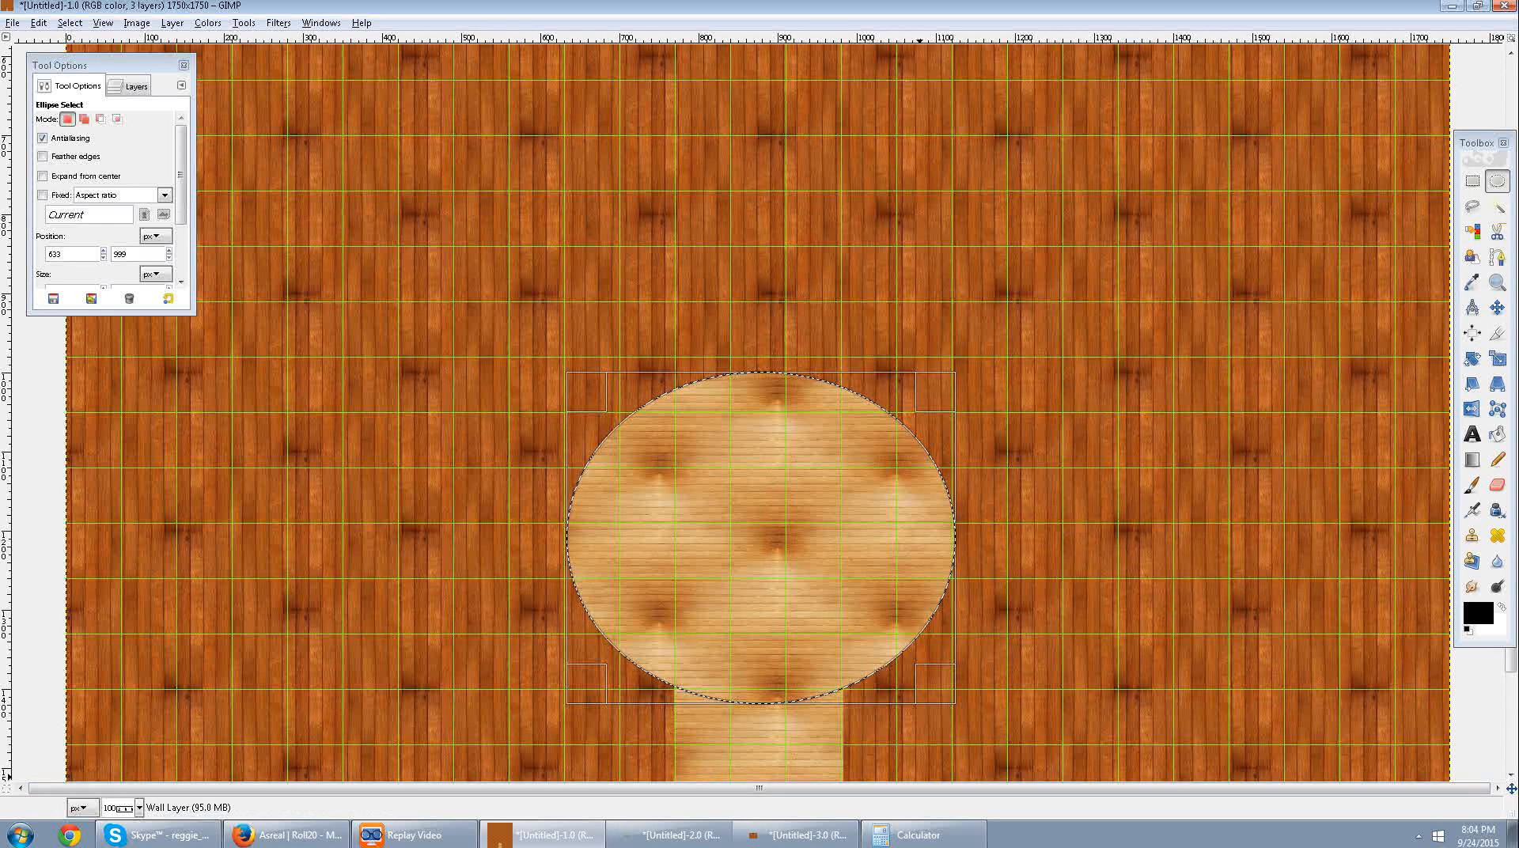
scroll(1100, 492, down, 3)
click(1100, 493)
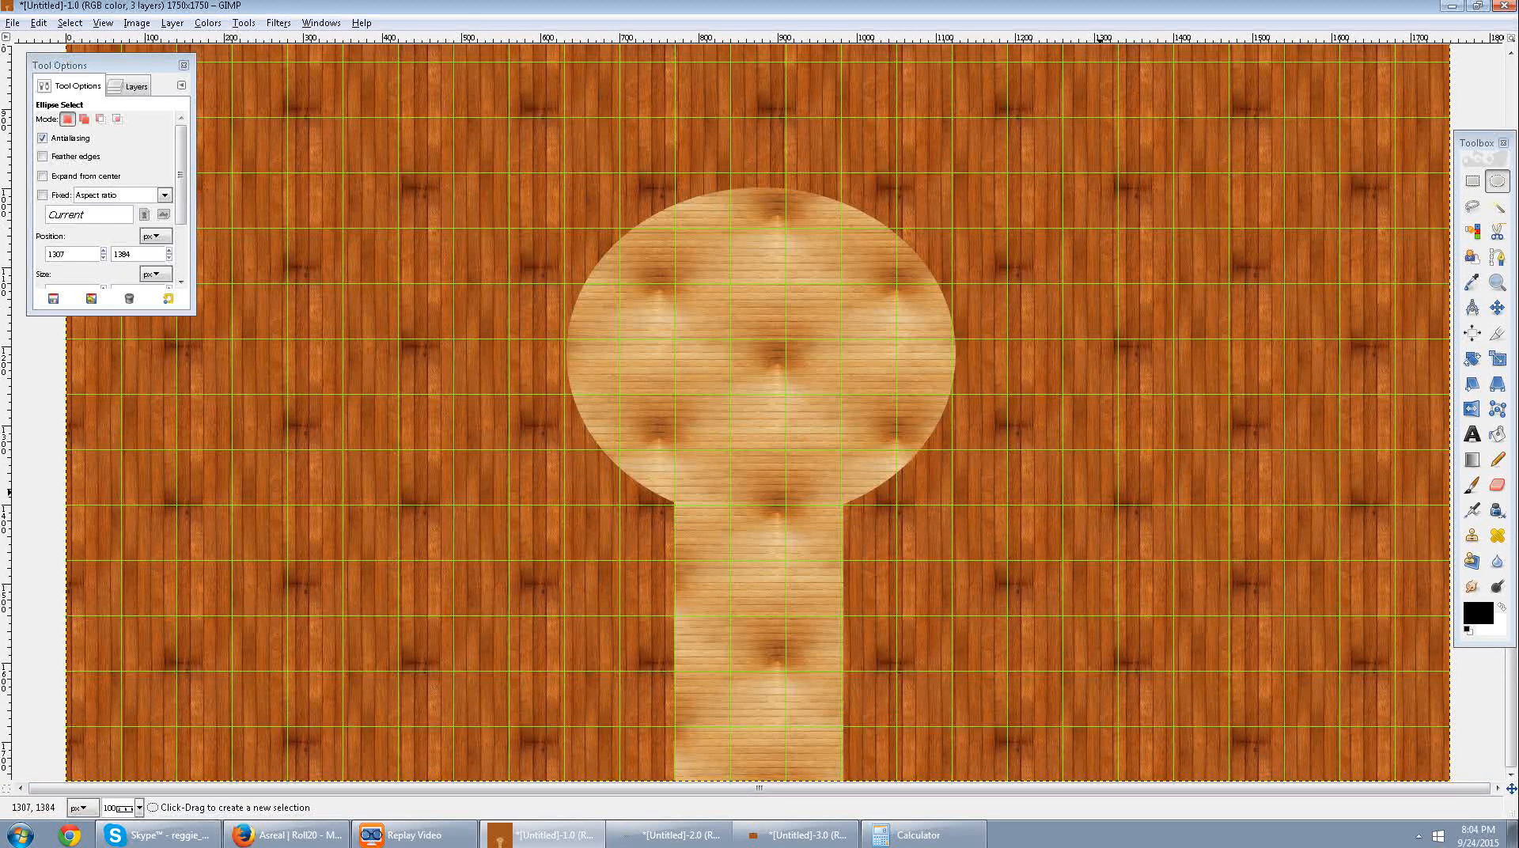
With Rectangle Select, clear a corridor one square high and about four squares long from the round room's left side, then deselect.
scroll(852, 599, up, 3)
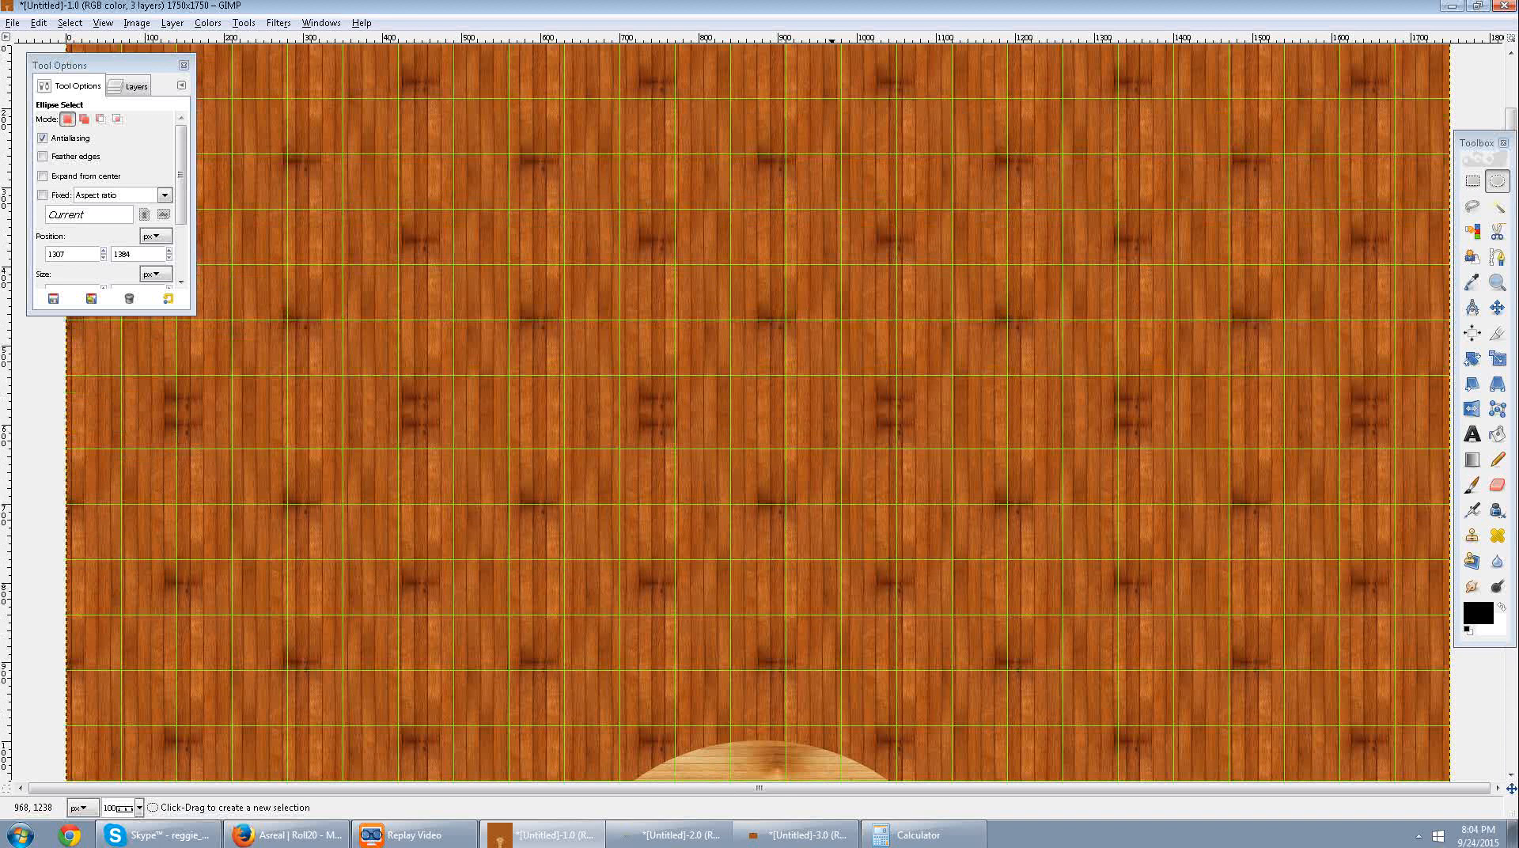
scroll(832, 561, down, 2)
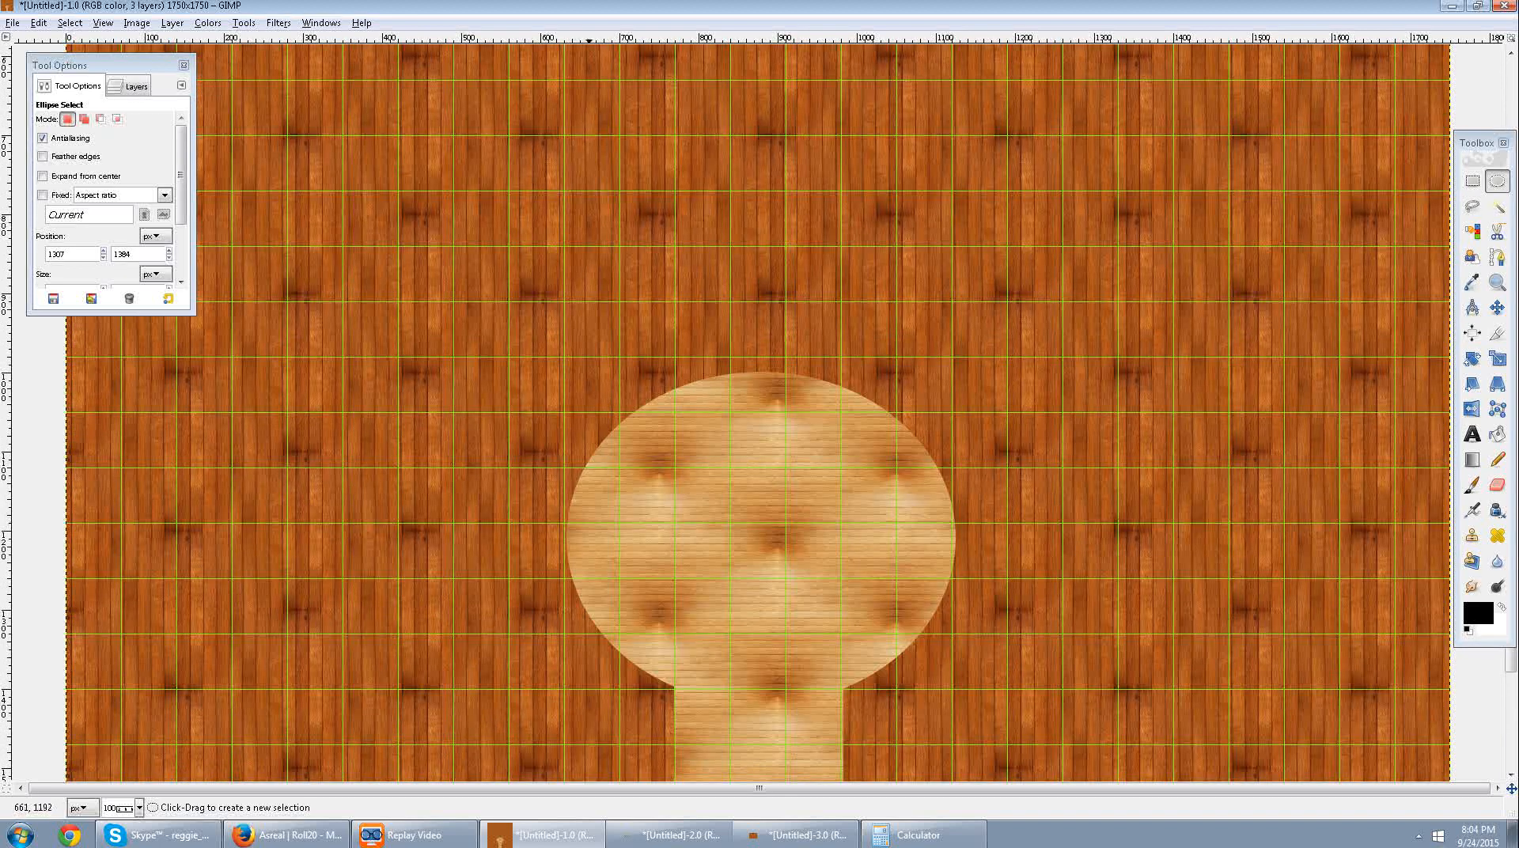
drag(585, 525, 407, 584)
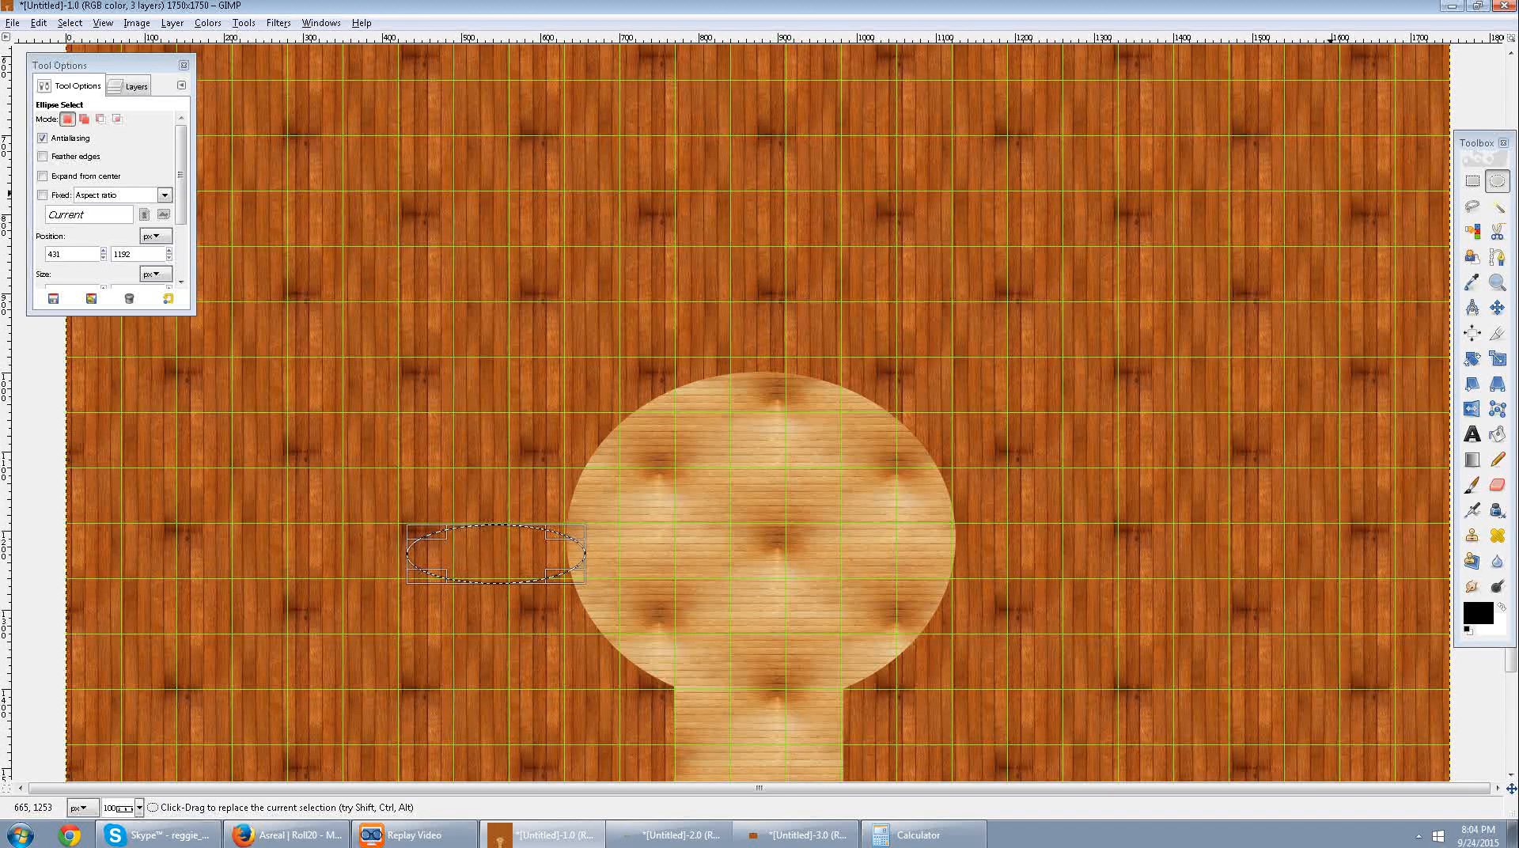
click(1473, 181)
click(657, 585)
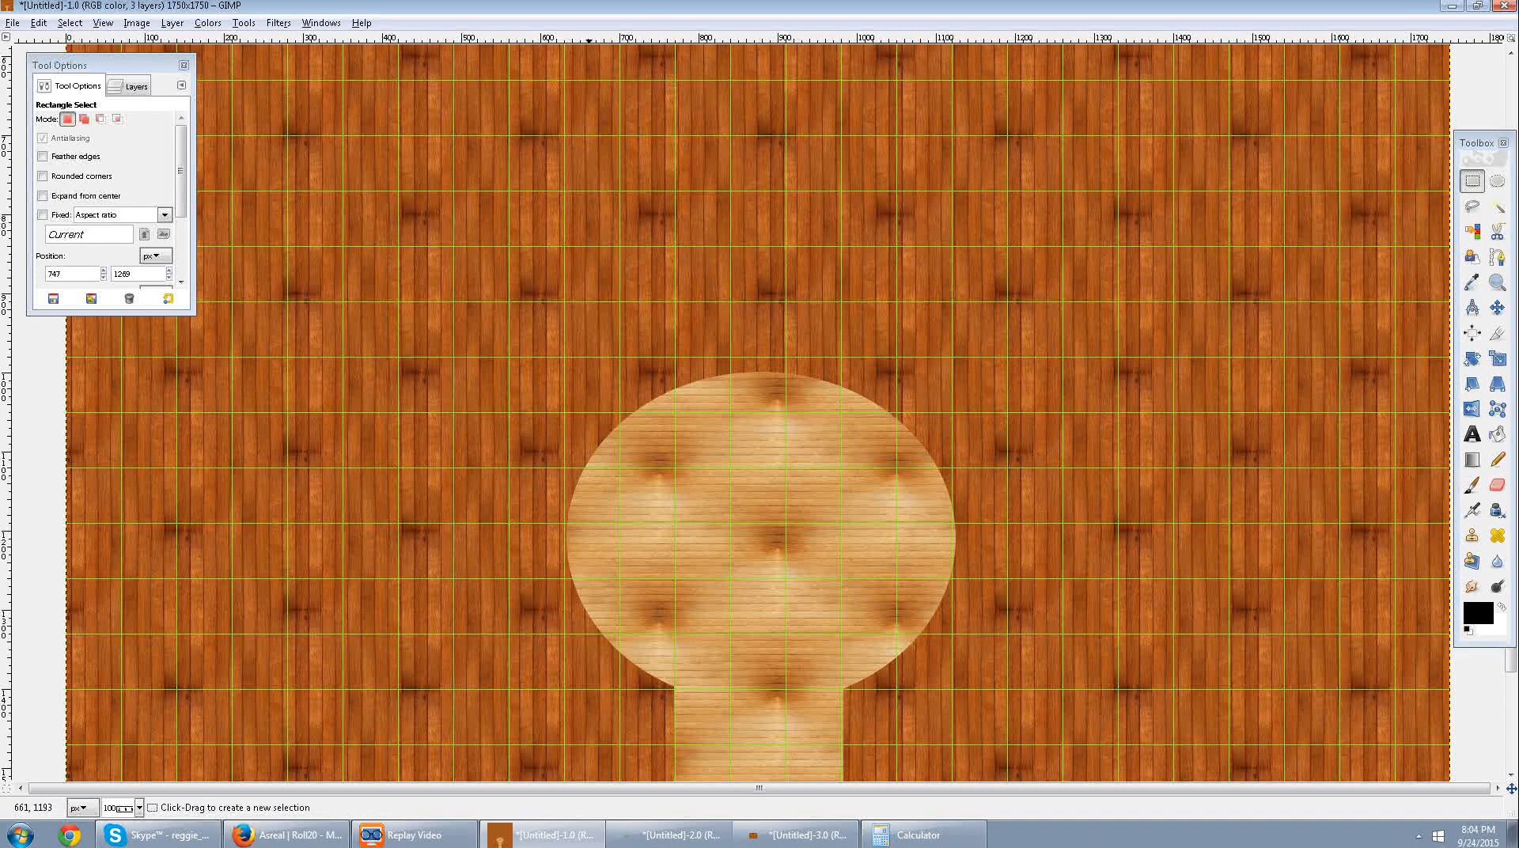
drag(586, 525, 344, 578)
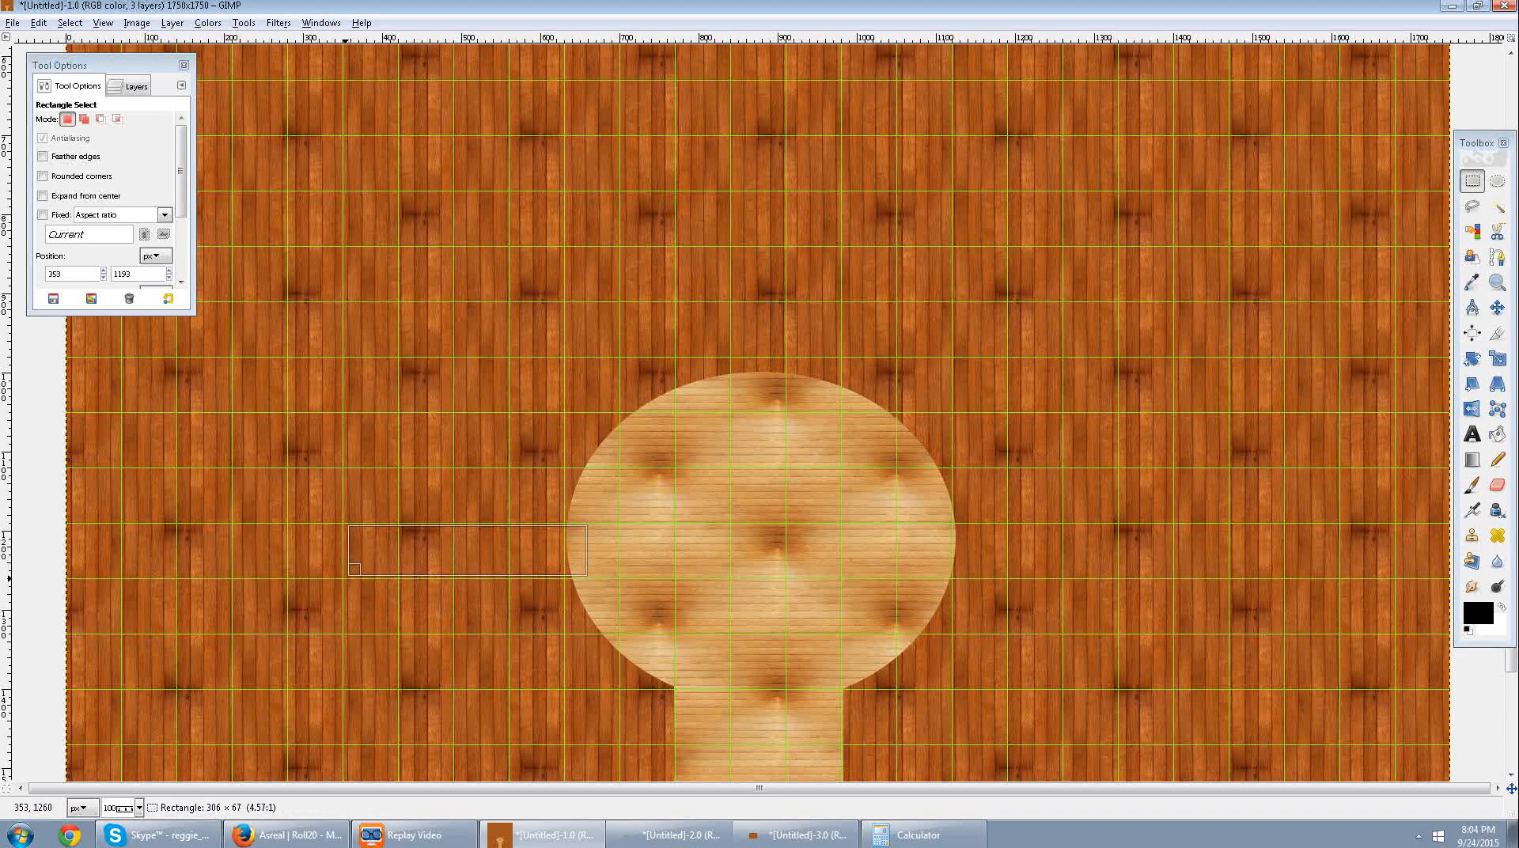
key(Delete)
click(758, 578)
Clear a matching corridor one square high and about four squares long from the round room's right side, then deselect.
scroll(980, 464, up, 1)
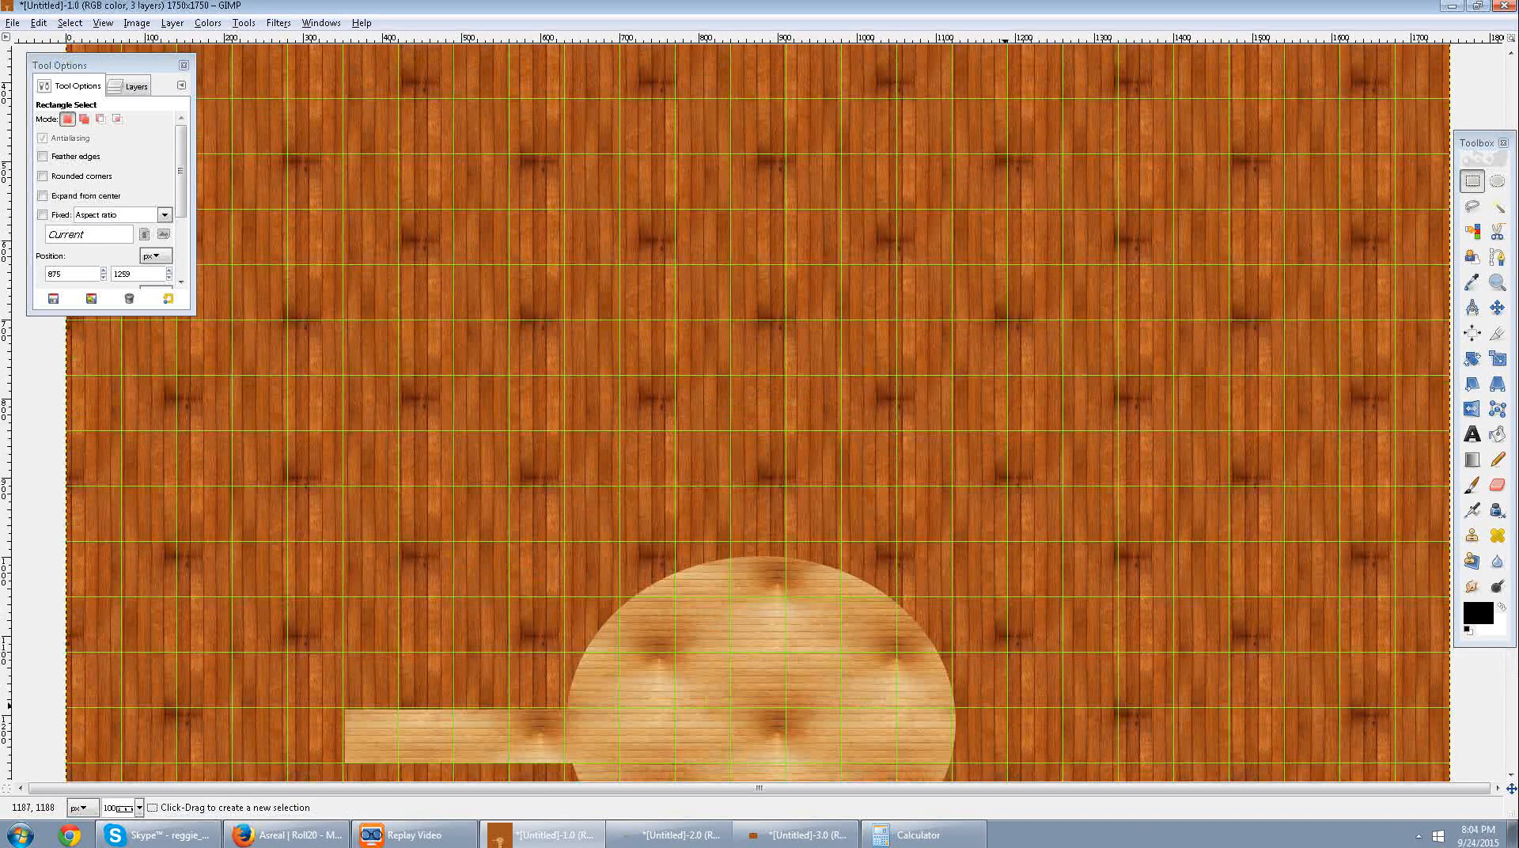
scroll(979, 464, down, 2)
drag(943, 331, 1173, 393)
key(ctrl+semicolon)
key(ctrl+shift+a)
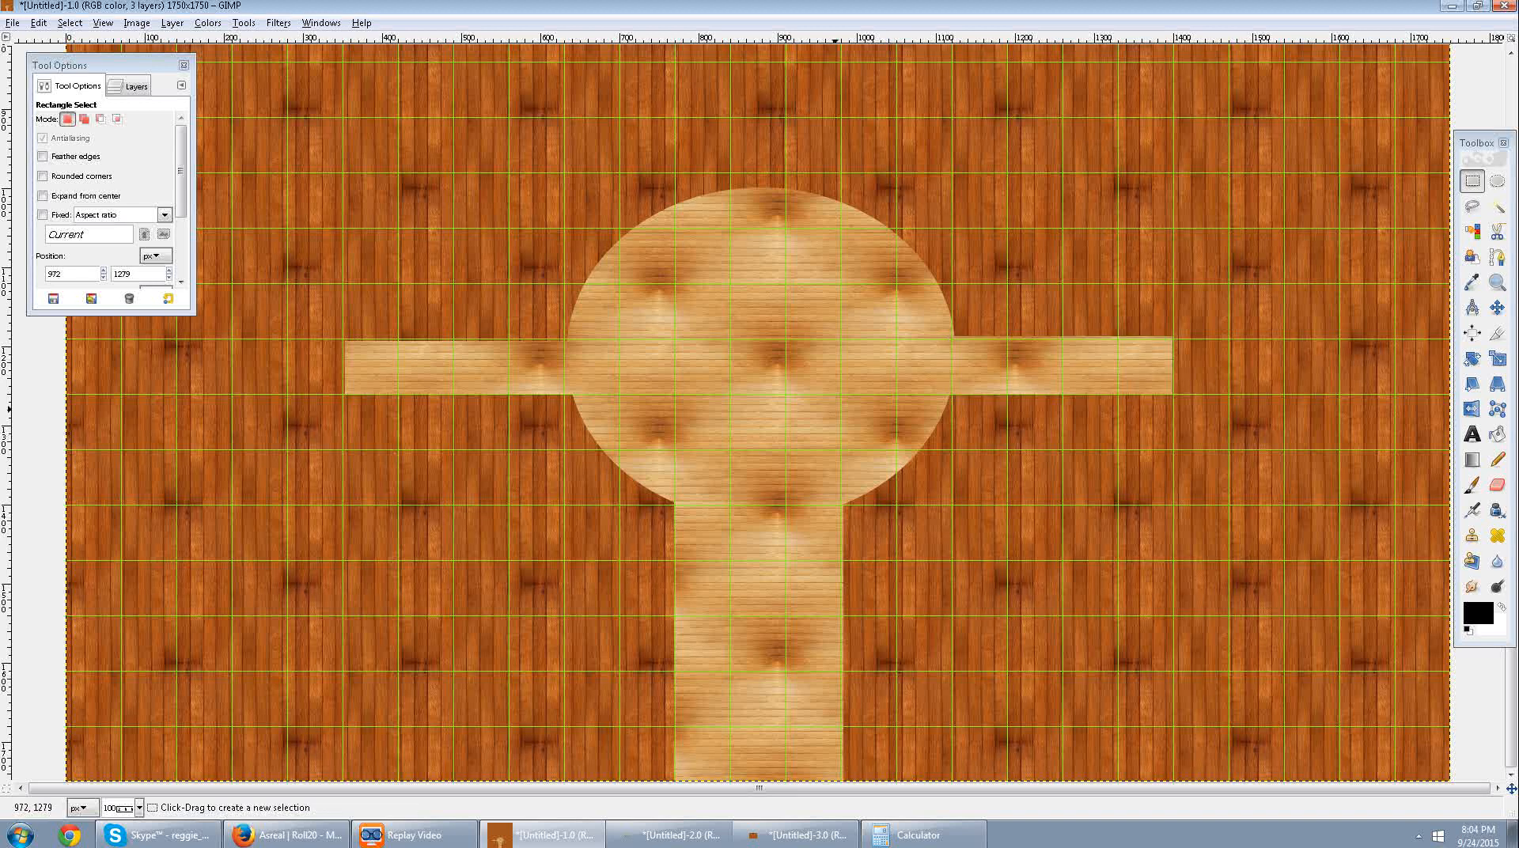
Clear a vertical corridor one square wide from the round room's upper edge to about y 700, then deselect.
scroll(840, 778, up, 5)
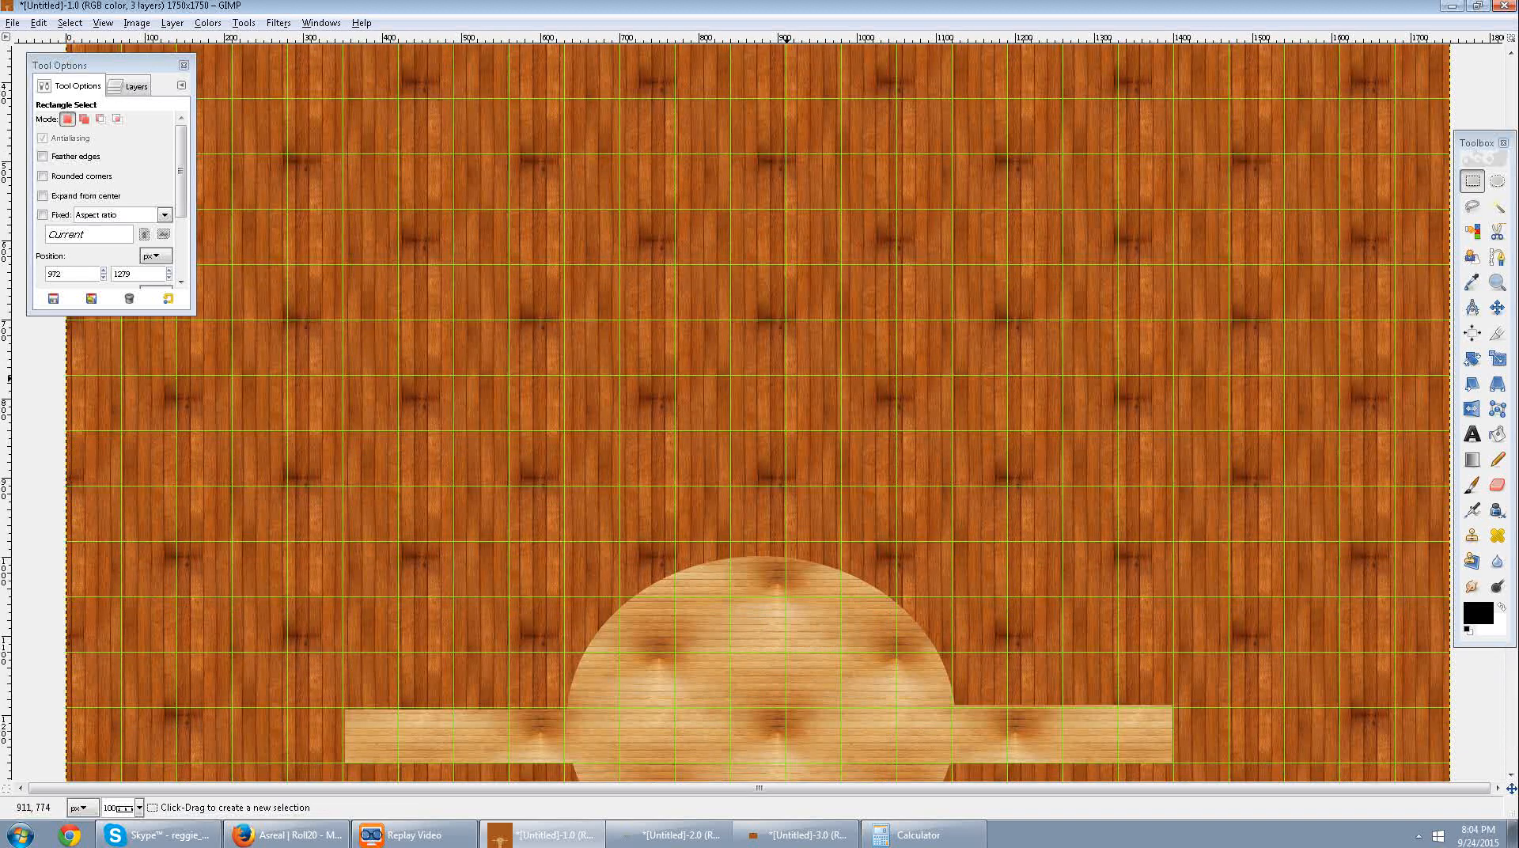
drag(787, 378, 729, 560)
drag(757, 394, 755, 337)
key(ctrl+semicolon)
key(ctrl+shift+a)
scroll(779, 611, down, 5)
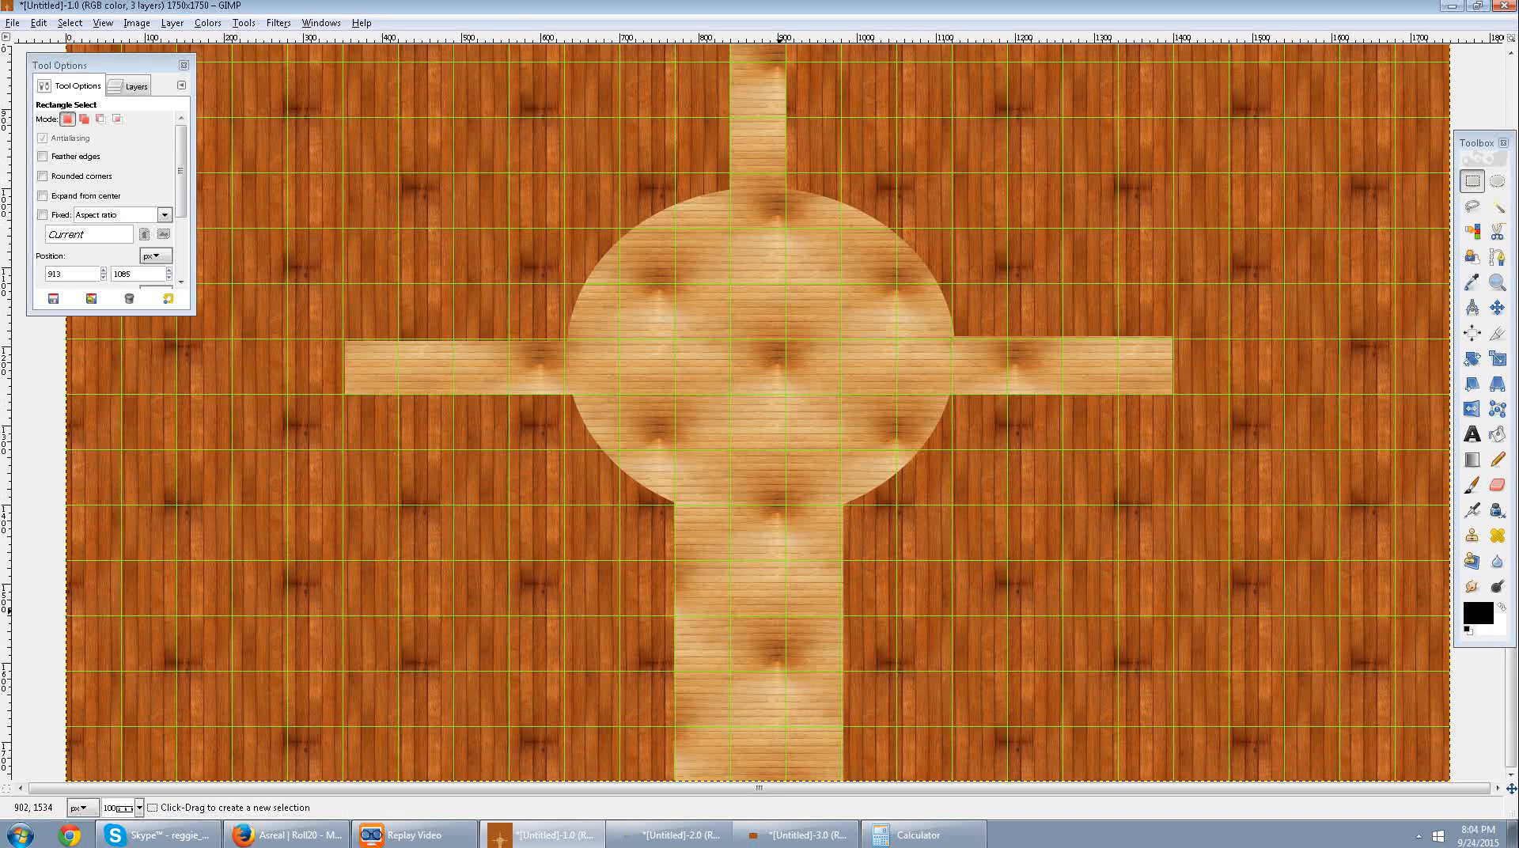
scroll(781, 610, up, 1)
scroll(805, 452, down, 1)
scroll(808, 450, up, 2)
scroll(390, 513, down, 1)
scroll(387, 515, down, 1)
Clear a room about four squares wide and eight high at the left corridor's end, starting at about 70, 1046, and deselect.
scroll(399, 516, up, 1)
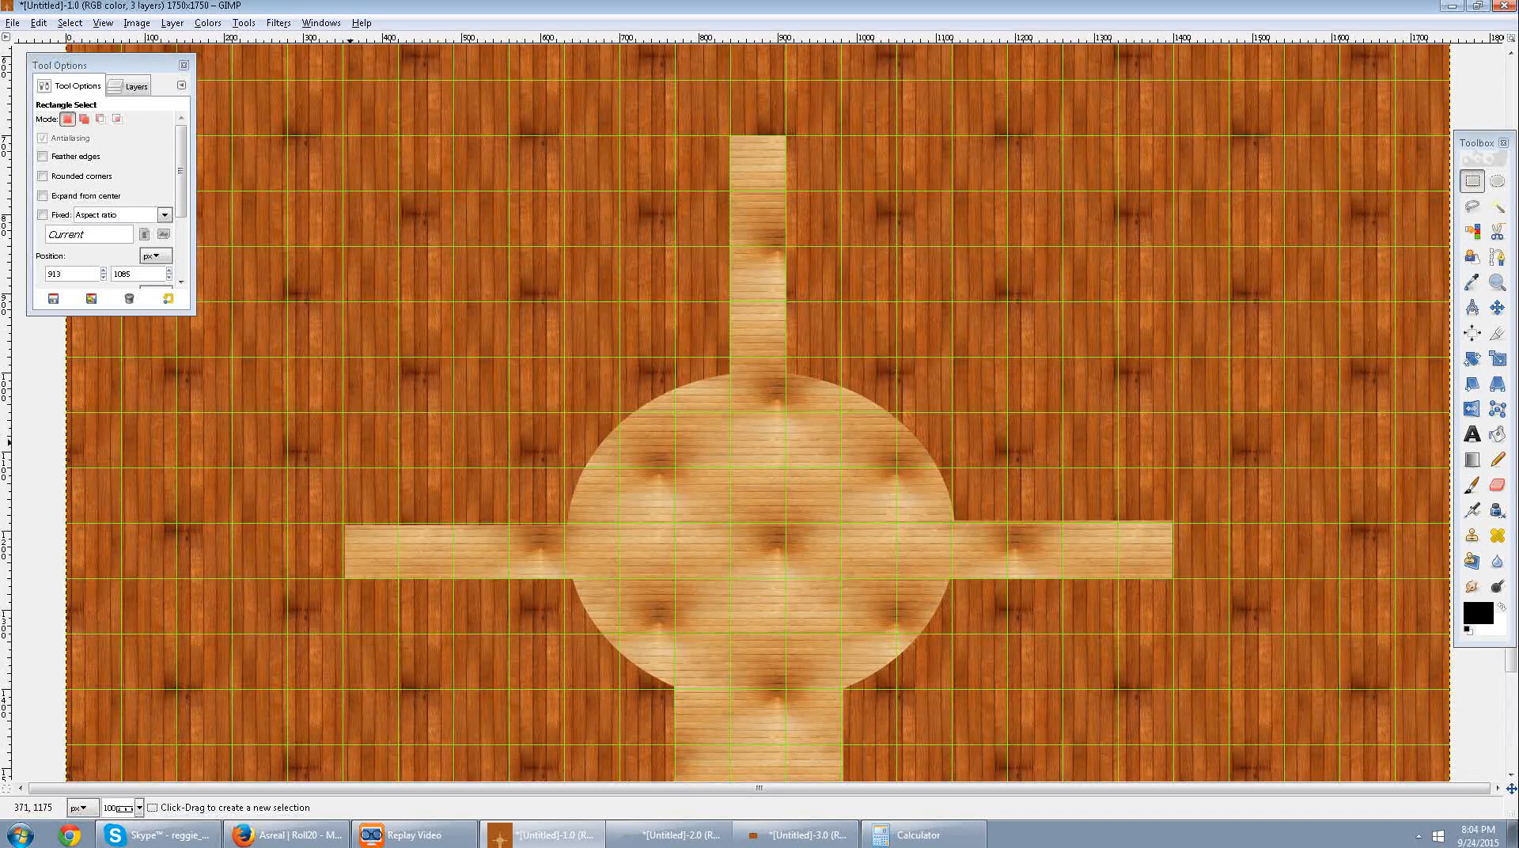
drag(347, 410, 122, 747)
scroll(124, 750, down, 1)
drag(237, 558, 237, 668)
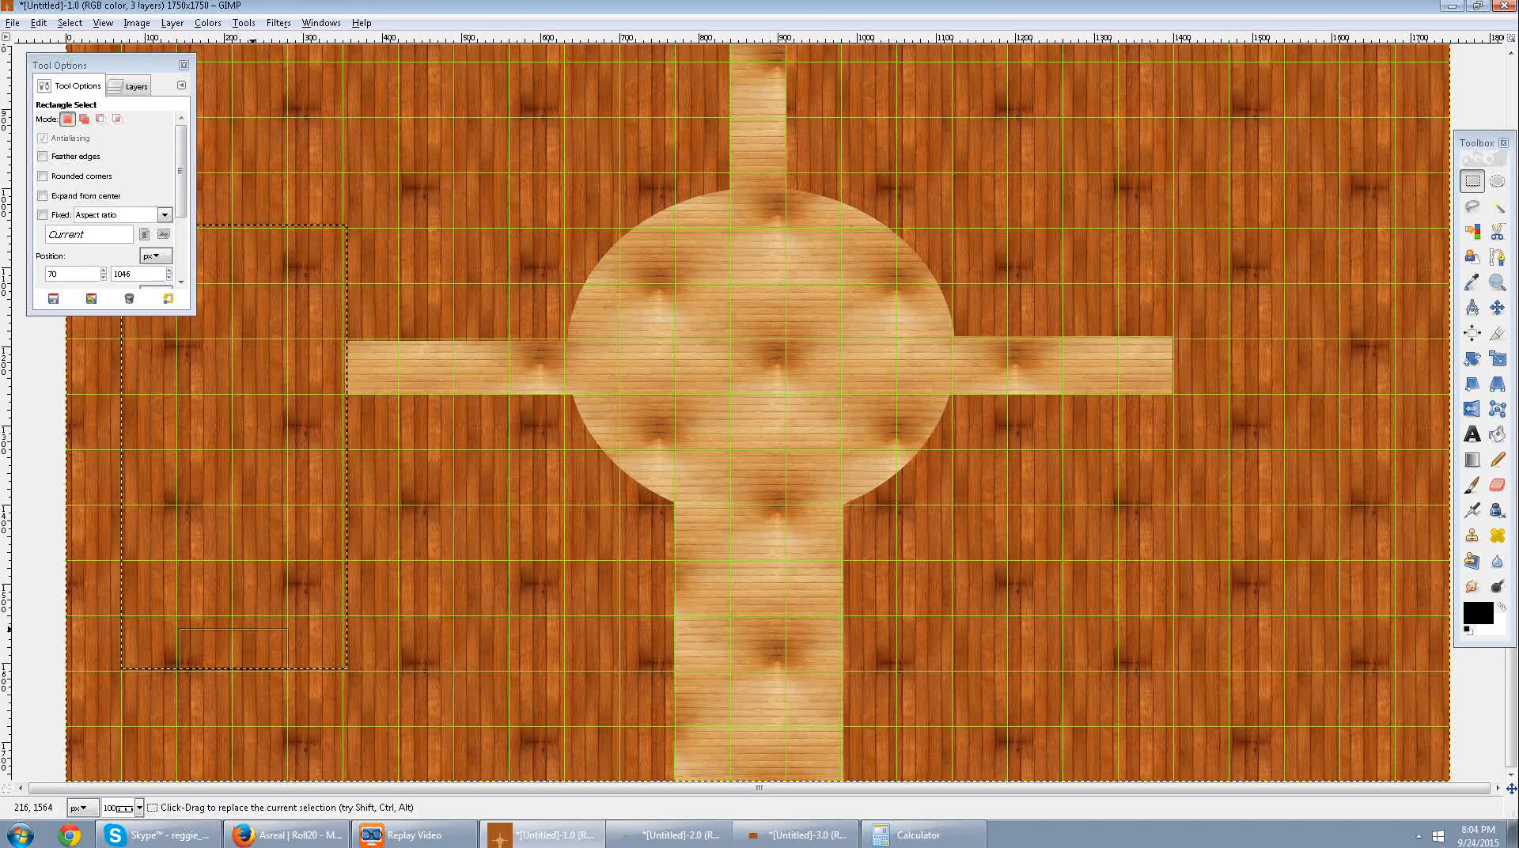
scroll(269, 379, up, 1)
scroll(262, 380, down, 1)
mouse_move(239, 655)
mouse_down()
mouse_move(241, 608)
mouse_move(233, 661)
mouse_up()
drag(341, 491, 336, 479)
key(Delete)
click(391, 389)
Clear a room about three by three squares at the right corridor's end, starting at about 1399, 1186, and deselect.
scroll(422, 416, up, 5)
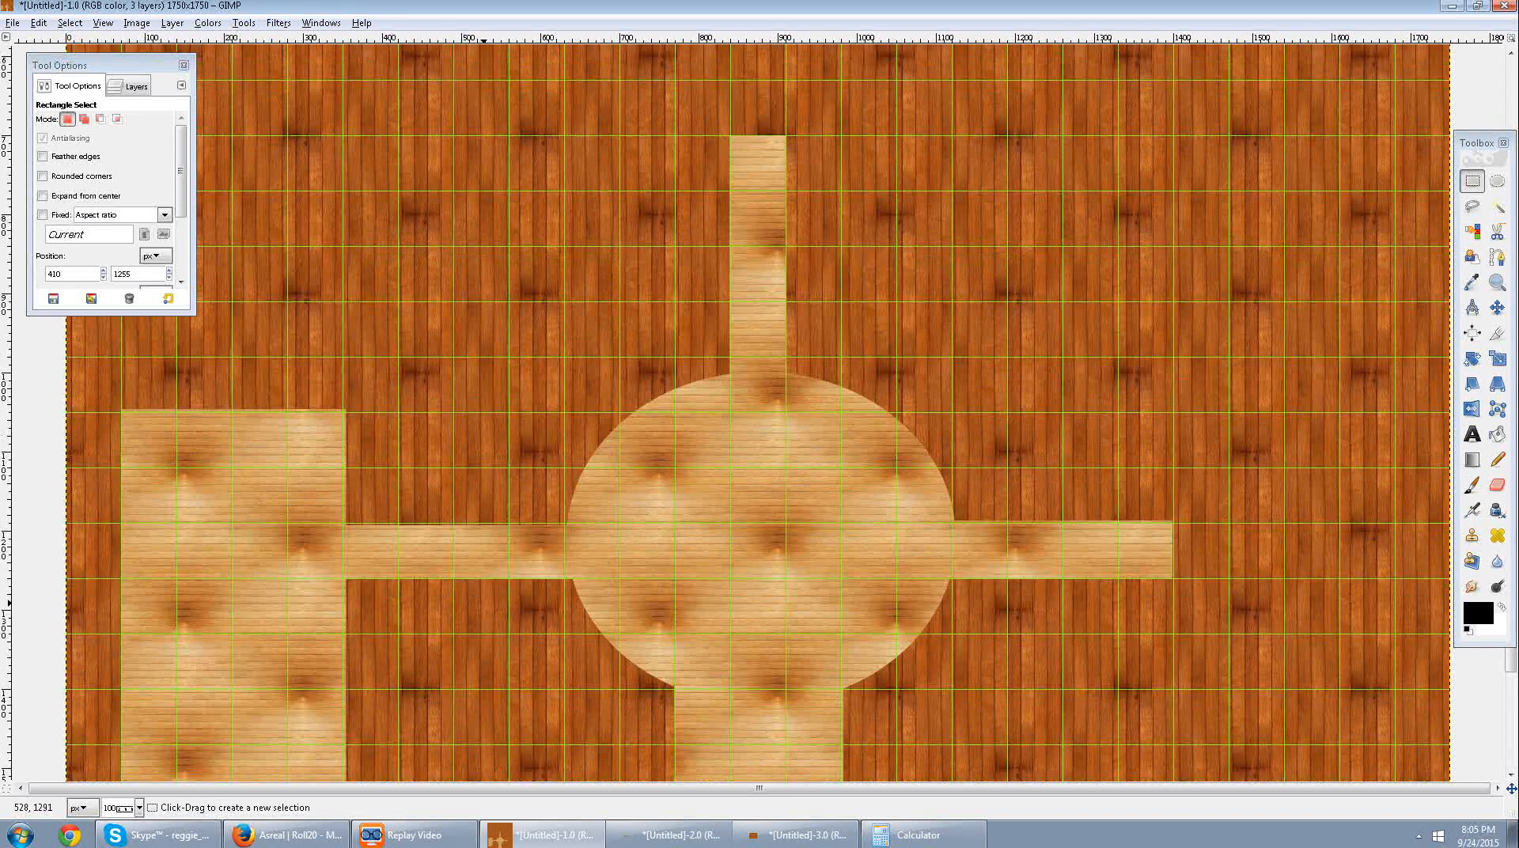
scroll(1199, 502, down, 5)
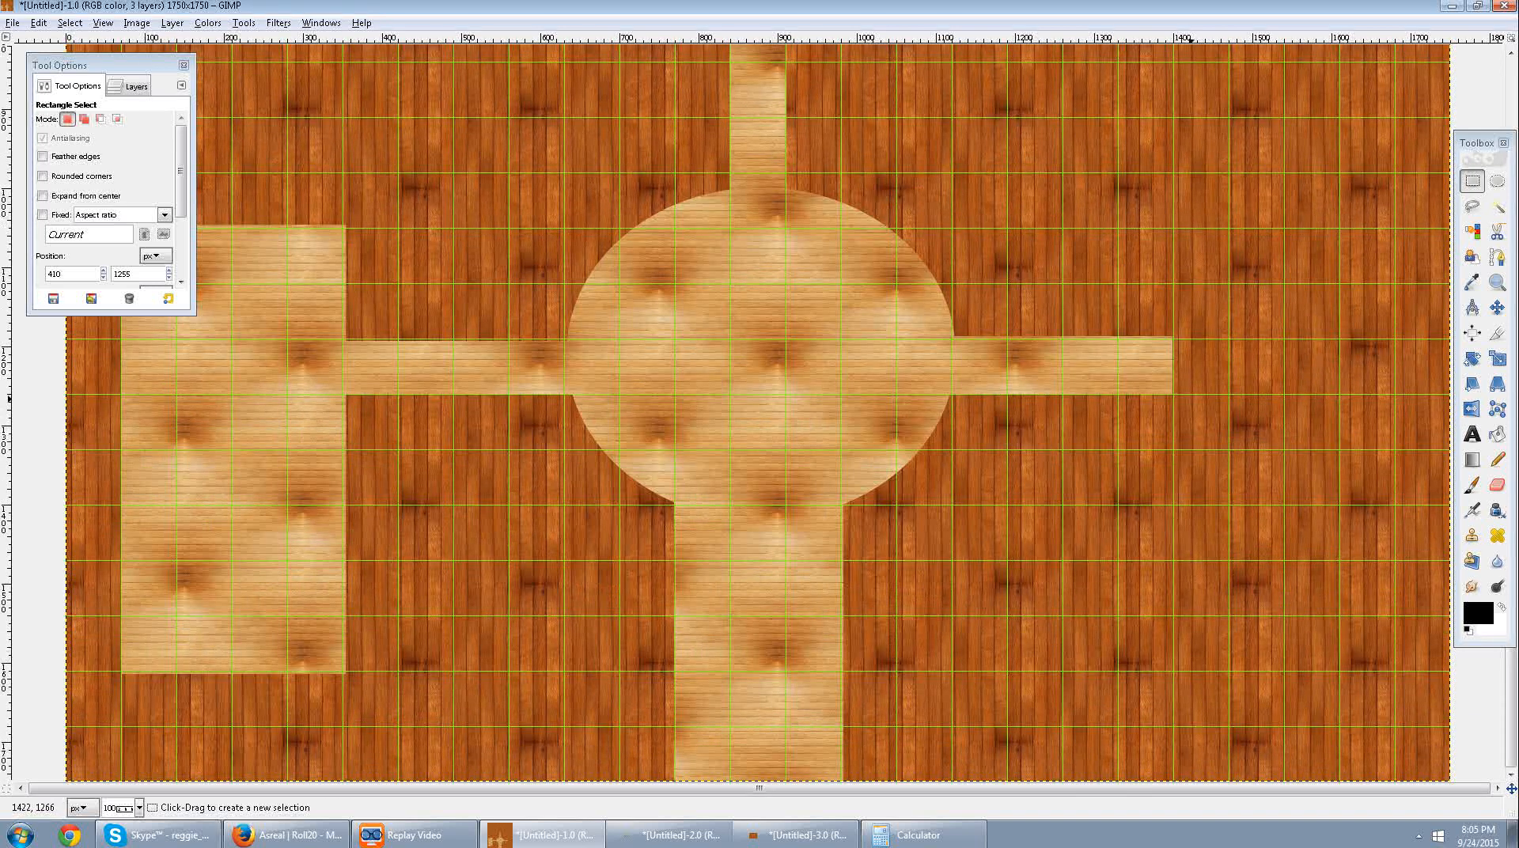
drag(1174, 338, 1344, 506)
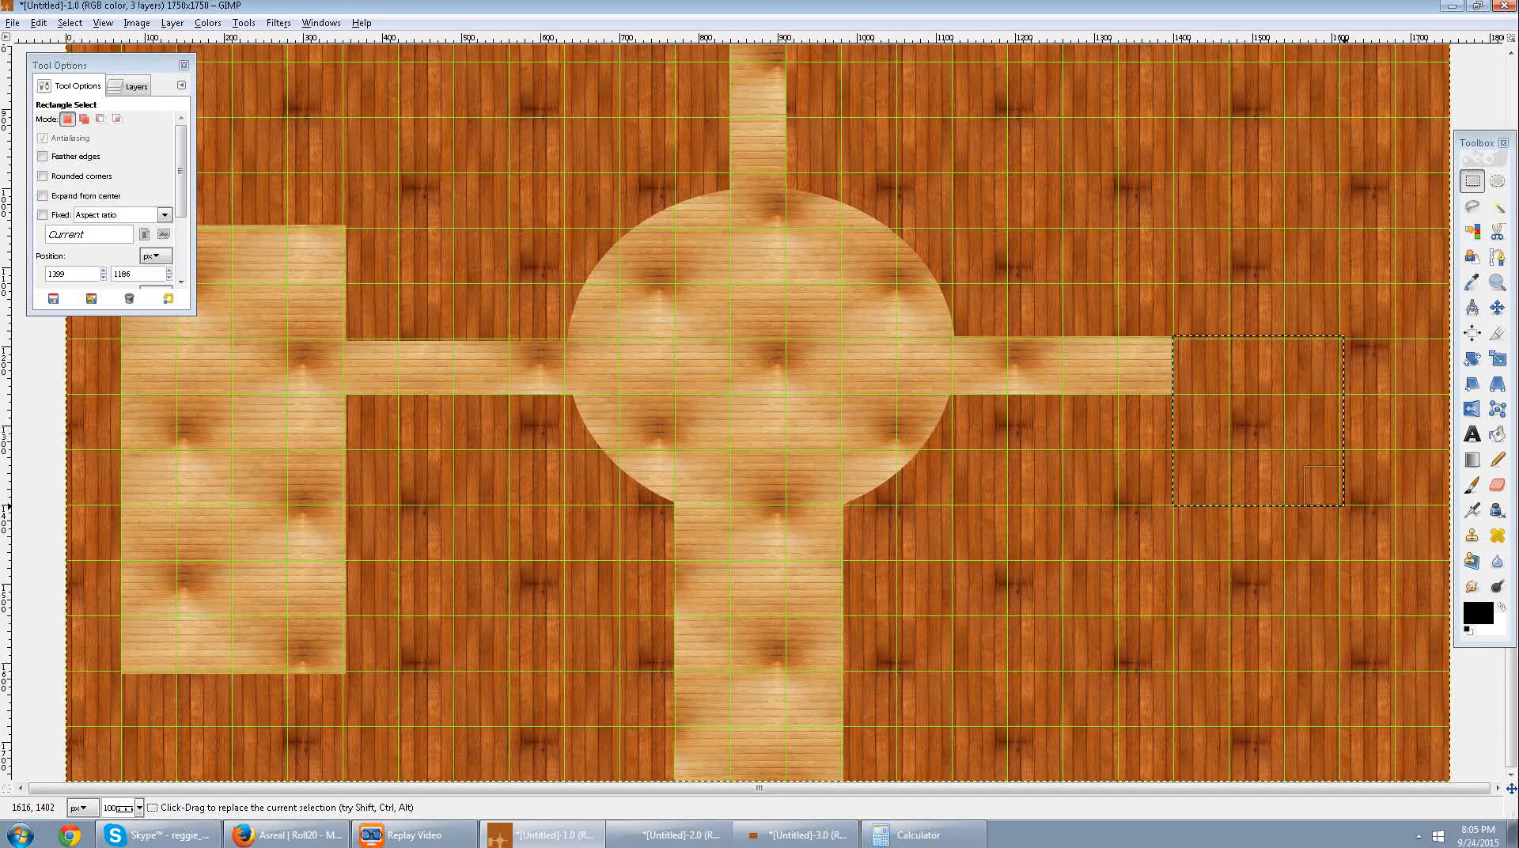
key(Delete)
drag(1248, 583, 1247, 577)
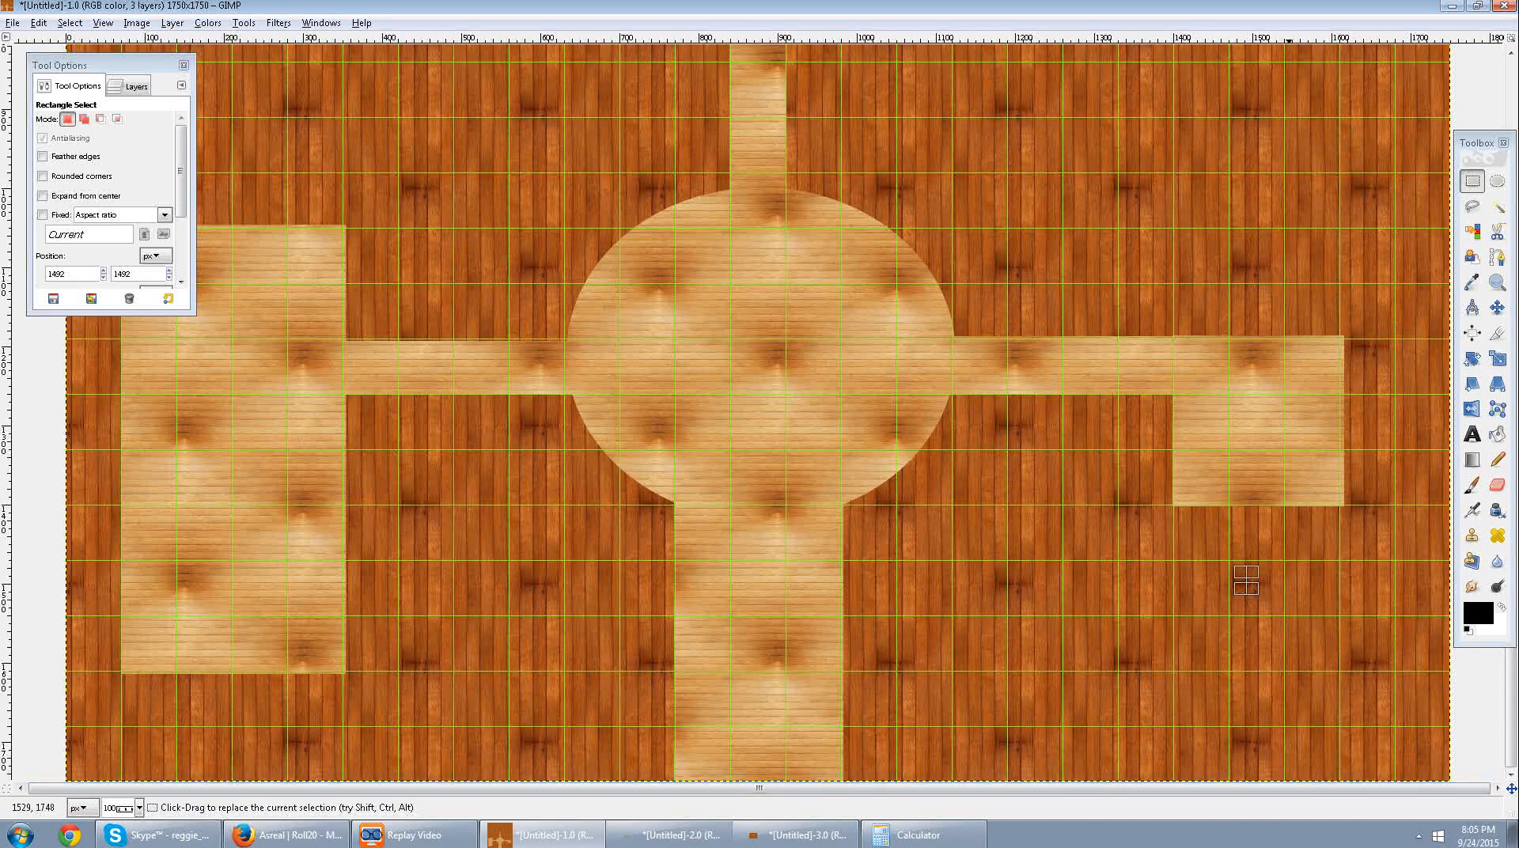
Clear a room of about 215 × 216 px diagonally below the right-hand room, starting at about 1259, 1397, and deselect.
drag(1232, 504, 1062, 665)
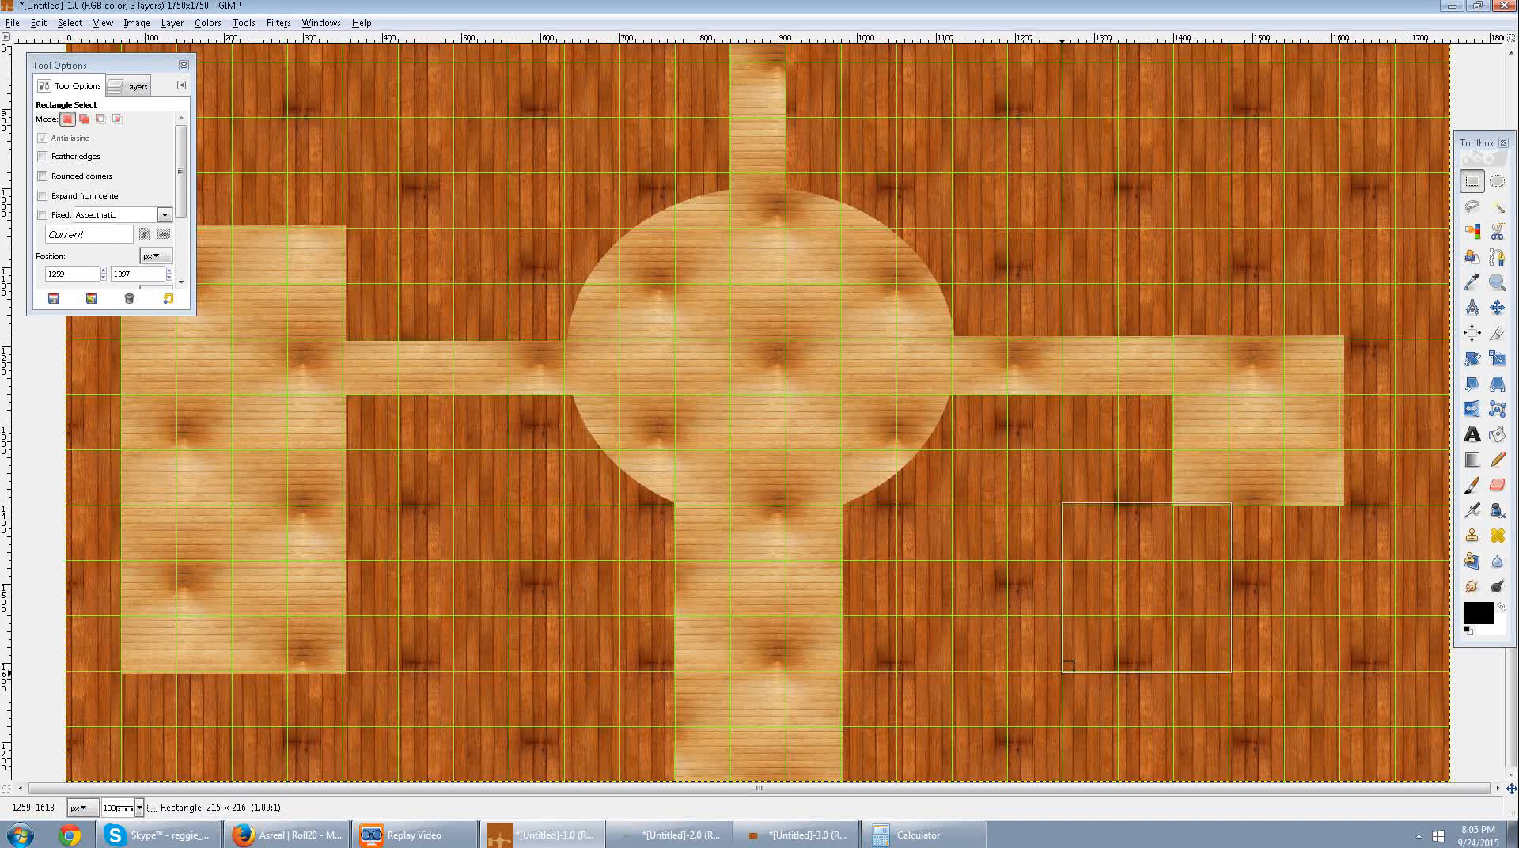
key(Delete)
click(1306, 569)
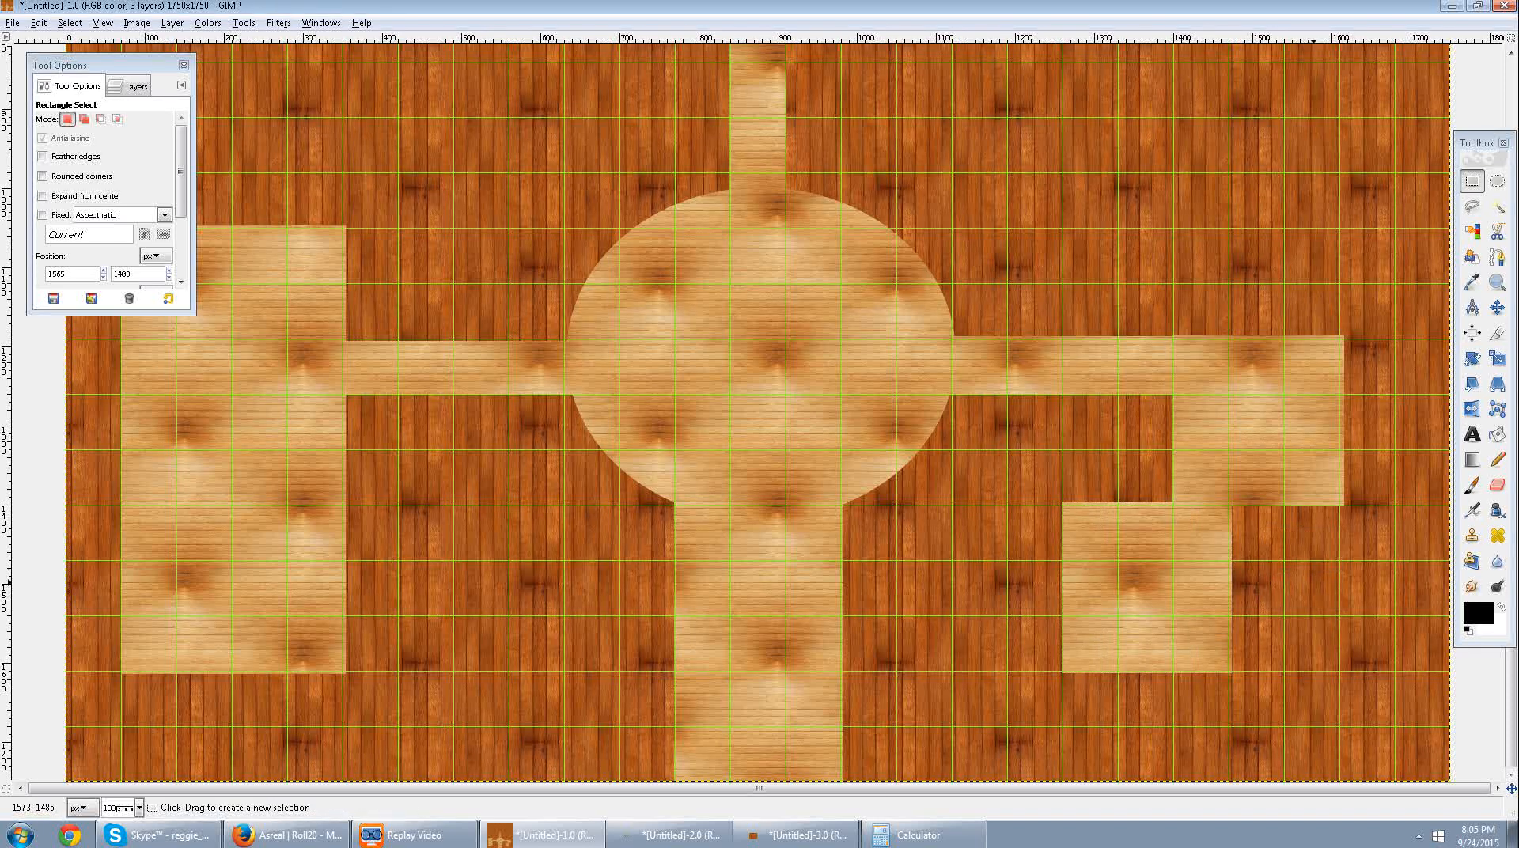
Clear a passage about one square wide and two high leading up from the right-hand room, then deselect.
scroll(1377, 625, up, 5)
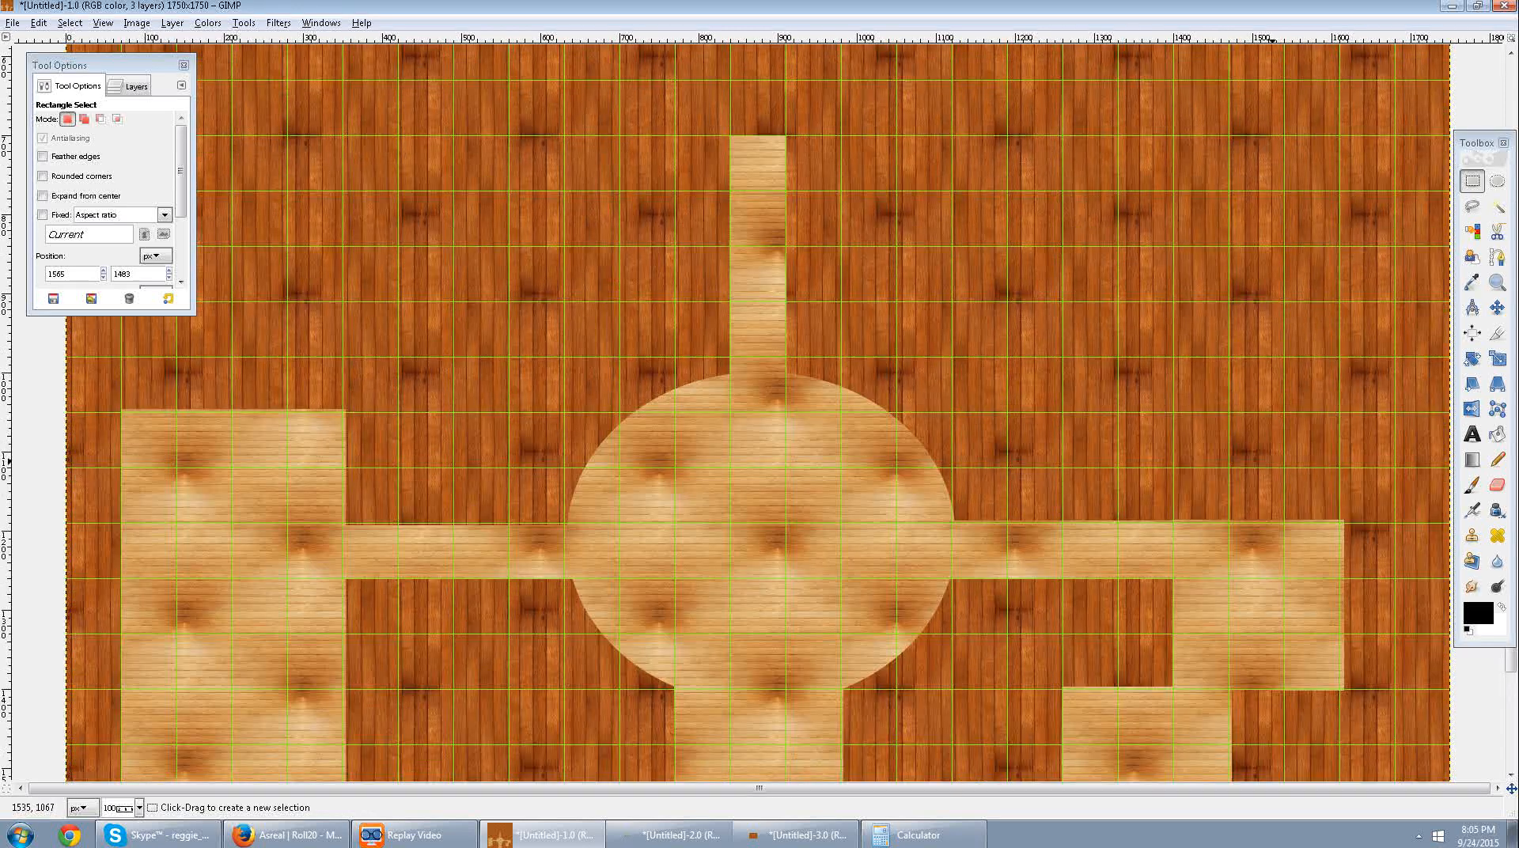
drag(1344, 520, 1417, 434)
click(1412, 543)
drag(1285, 521, 1231, 412)
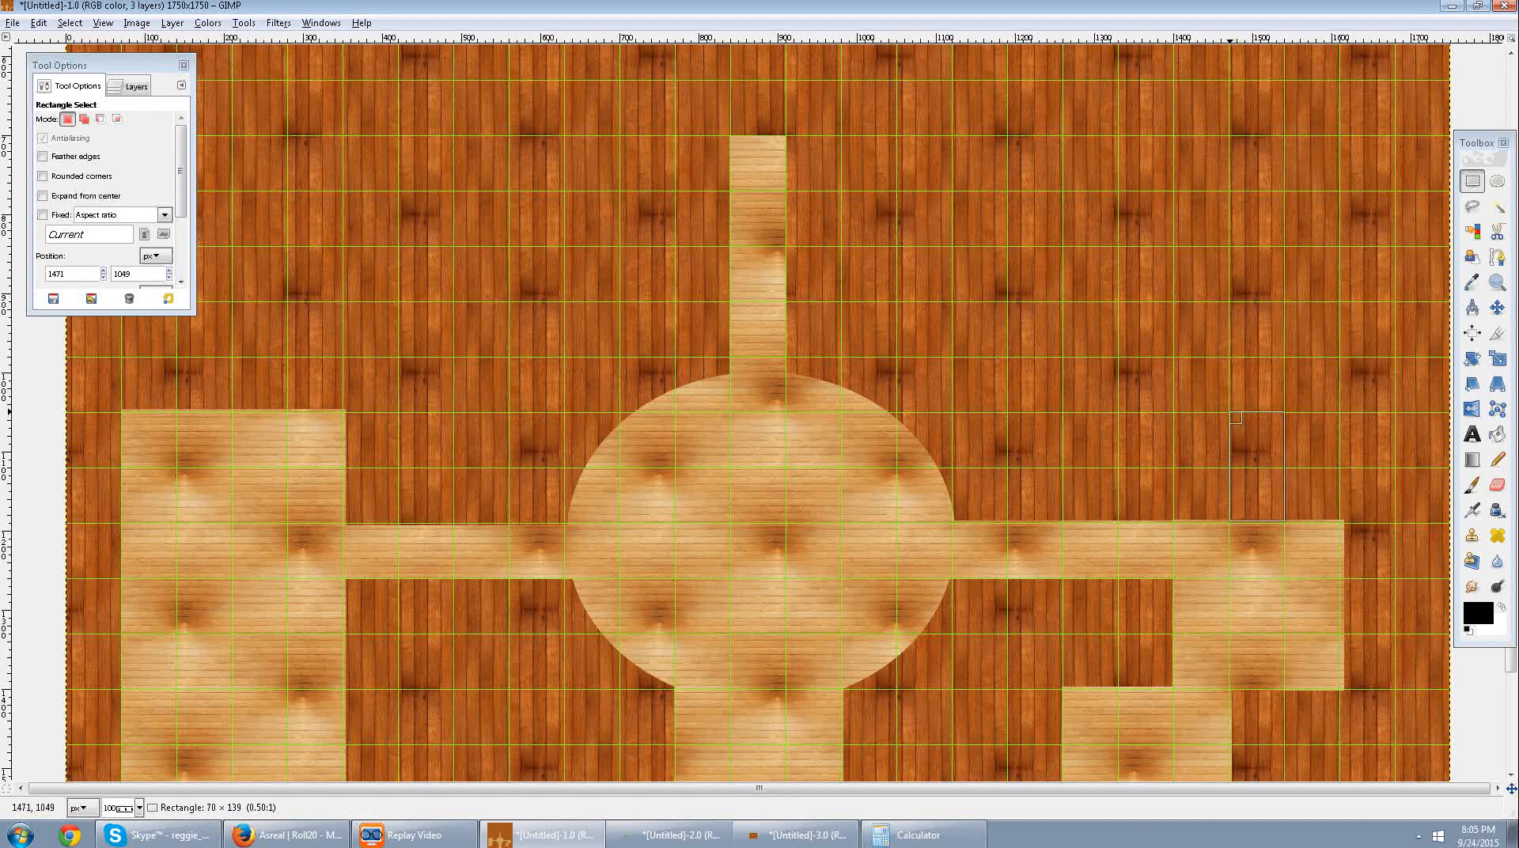
key(ctrl+semicolon)
click(1282, 583)
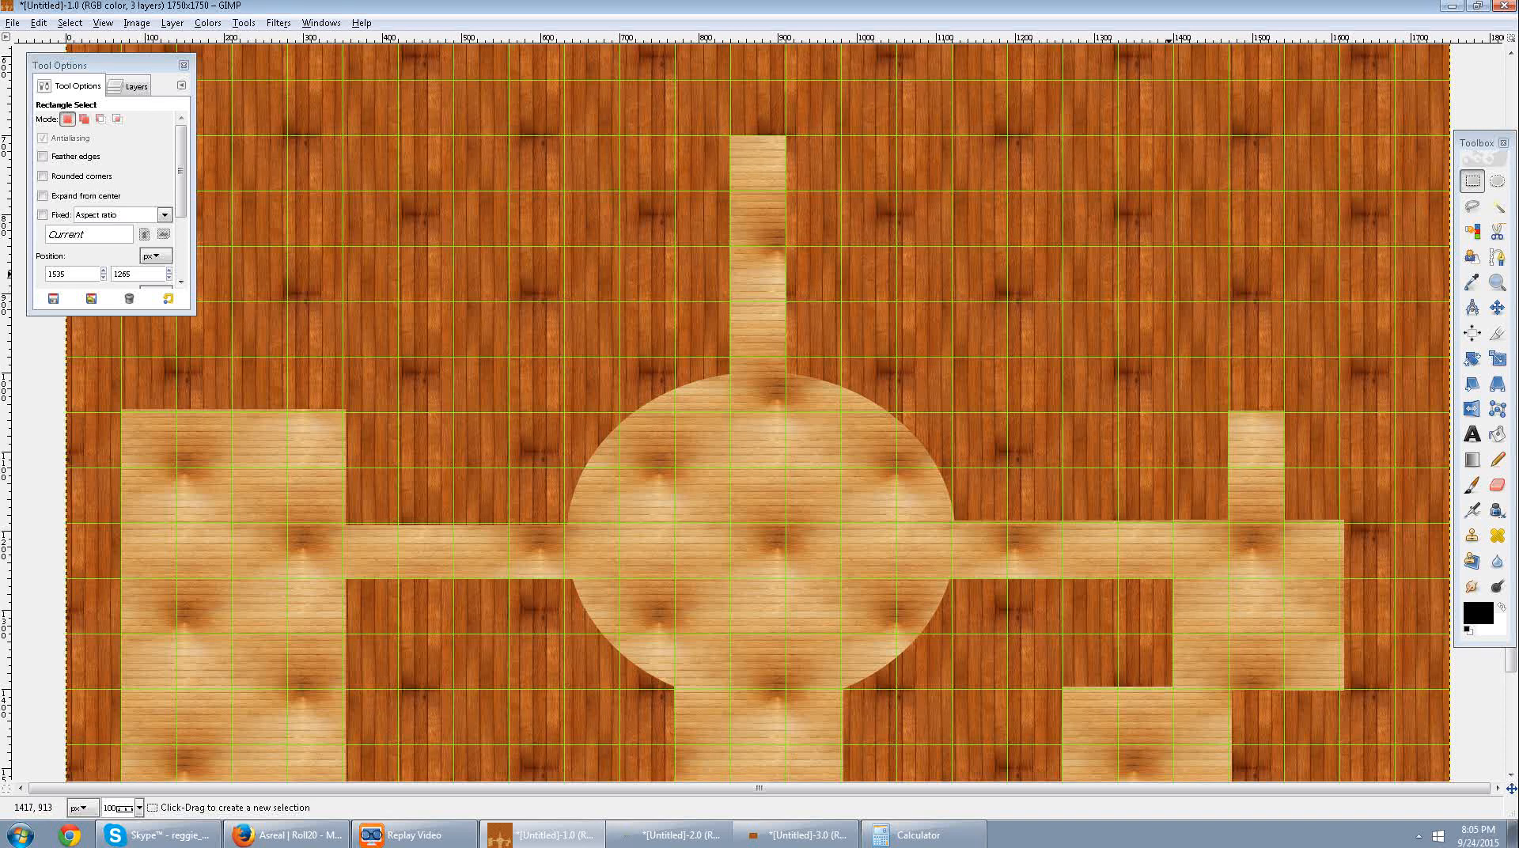
Clear a room about three by three squares at the short passage's upper end, starting at about 1334, 842.
drag(1122, 249, 1282, 412)
key(ctrl+semicolon)
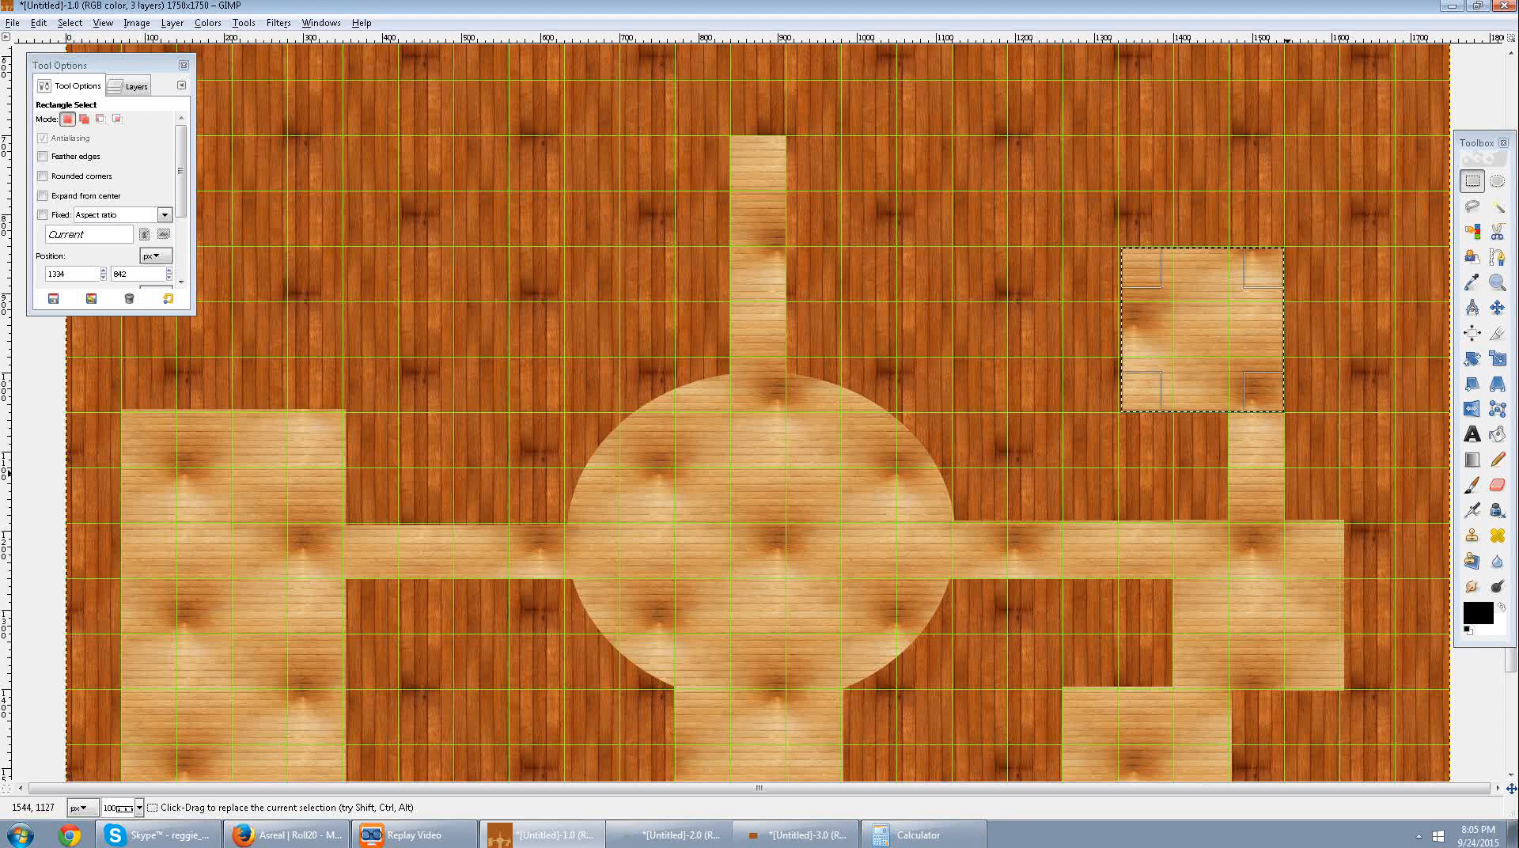
scroll(1283, 412, down, 5)
scroll(994, 616, up, 10)
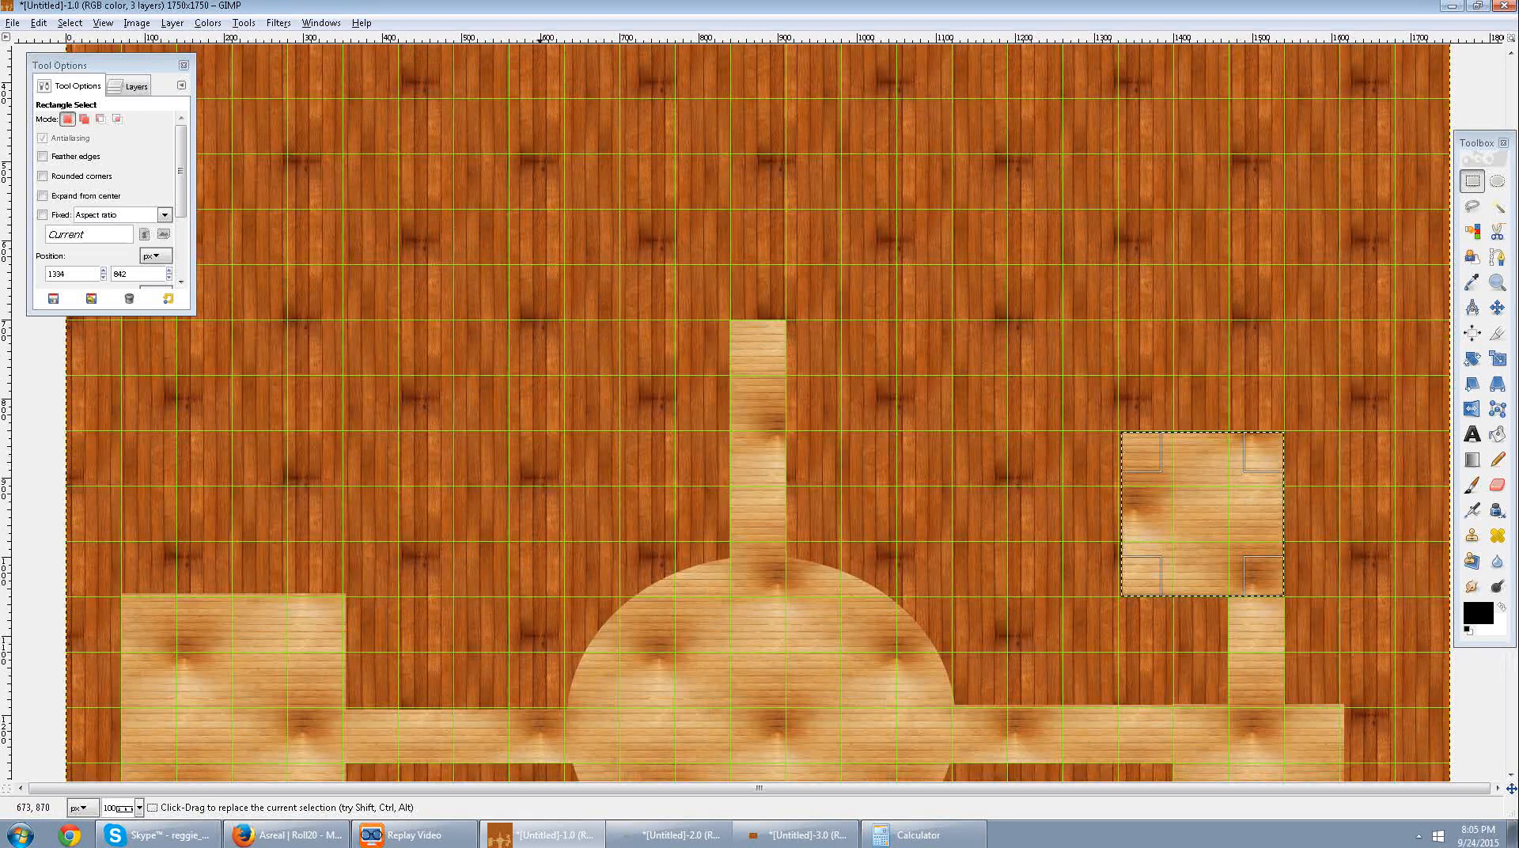
Clear a large hall about eleven by six squares above the round room's upper corridor, starting at about 490, 277, and deselect.
scroll(734, 328, up, 3)
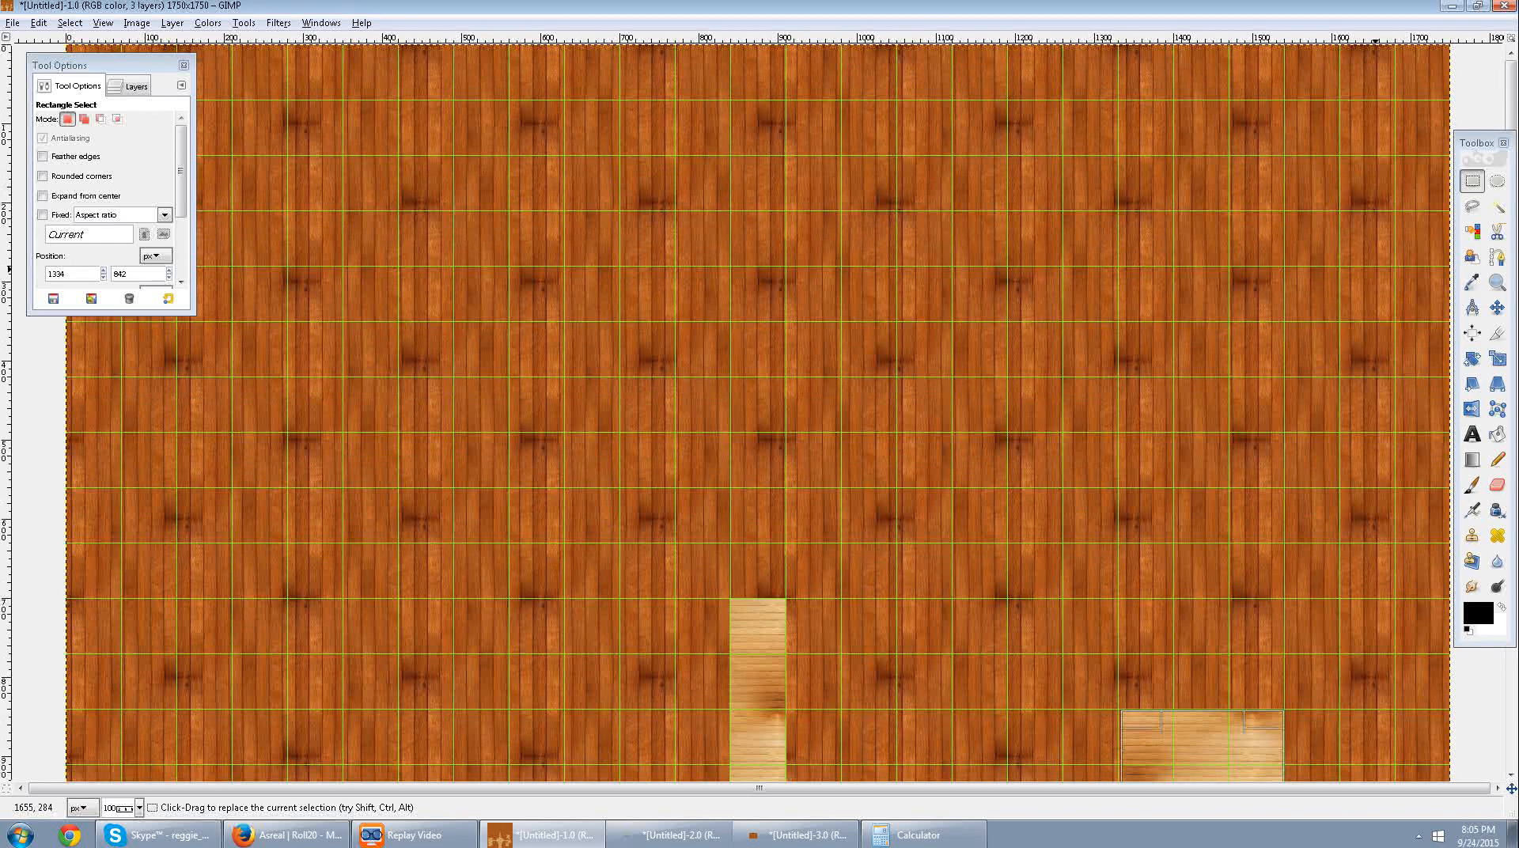
scroll(723, 288, down, 4)
scroll(758, 412, up, 5)
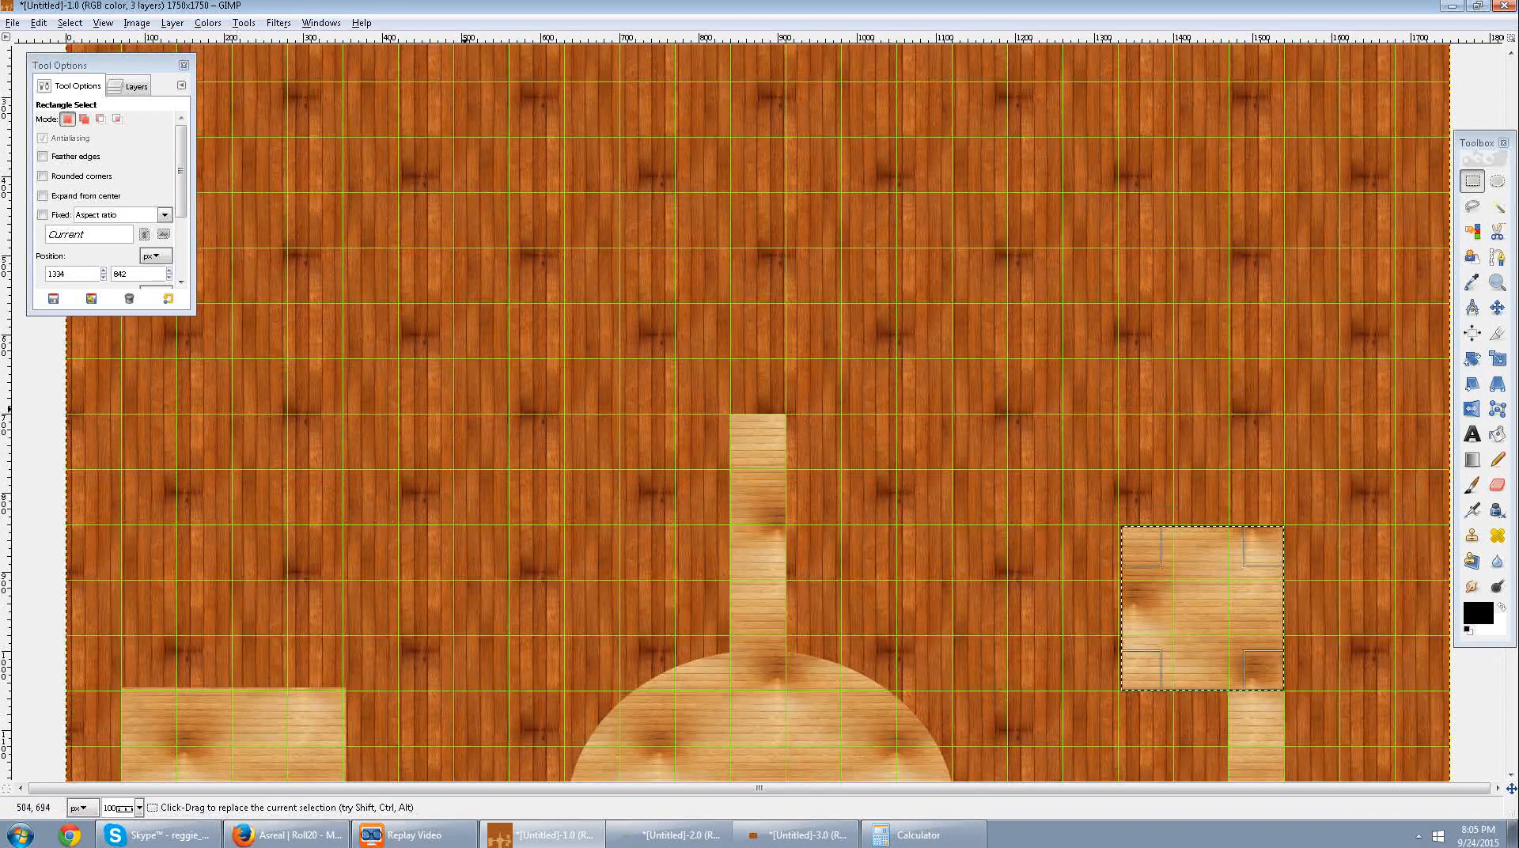
drag(449, 409, 1066, 139)
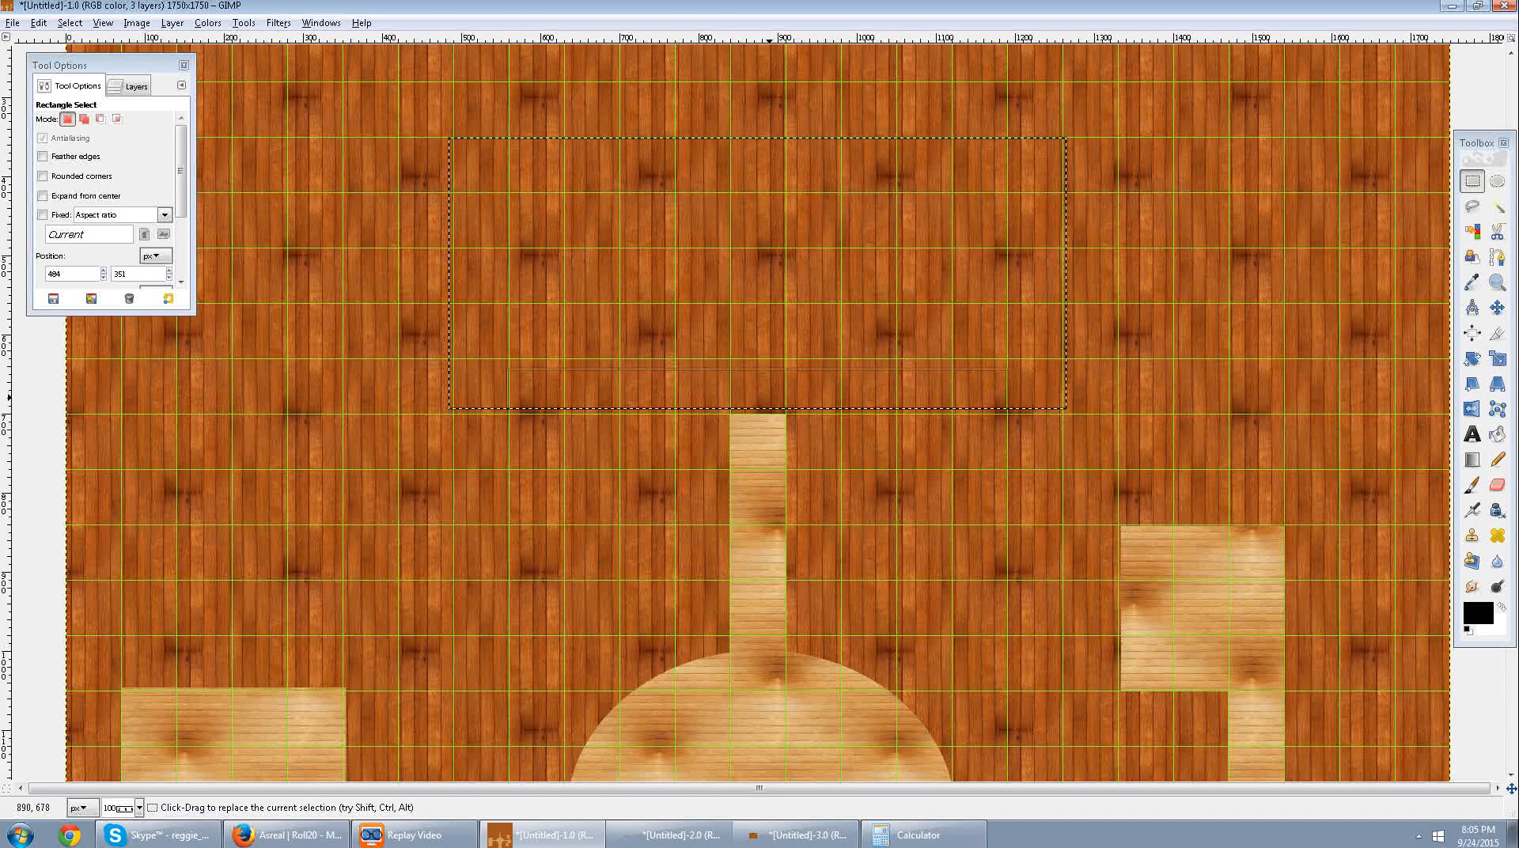
drag(763, 385, 762, 391)
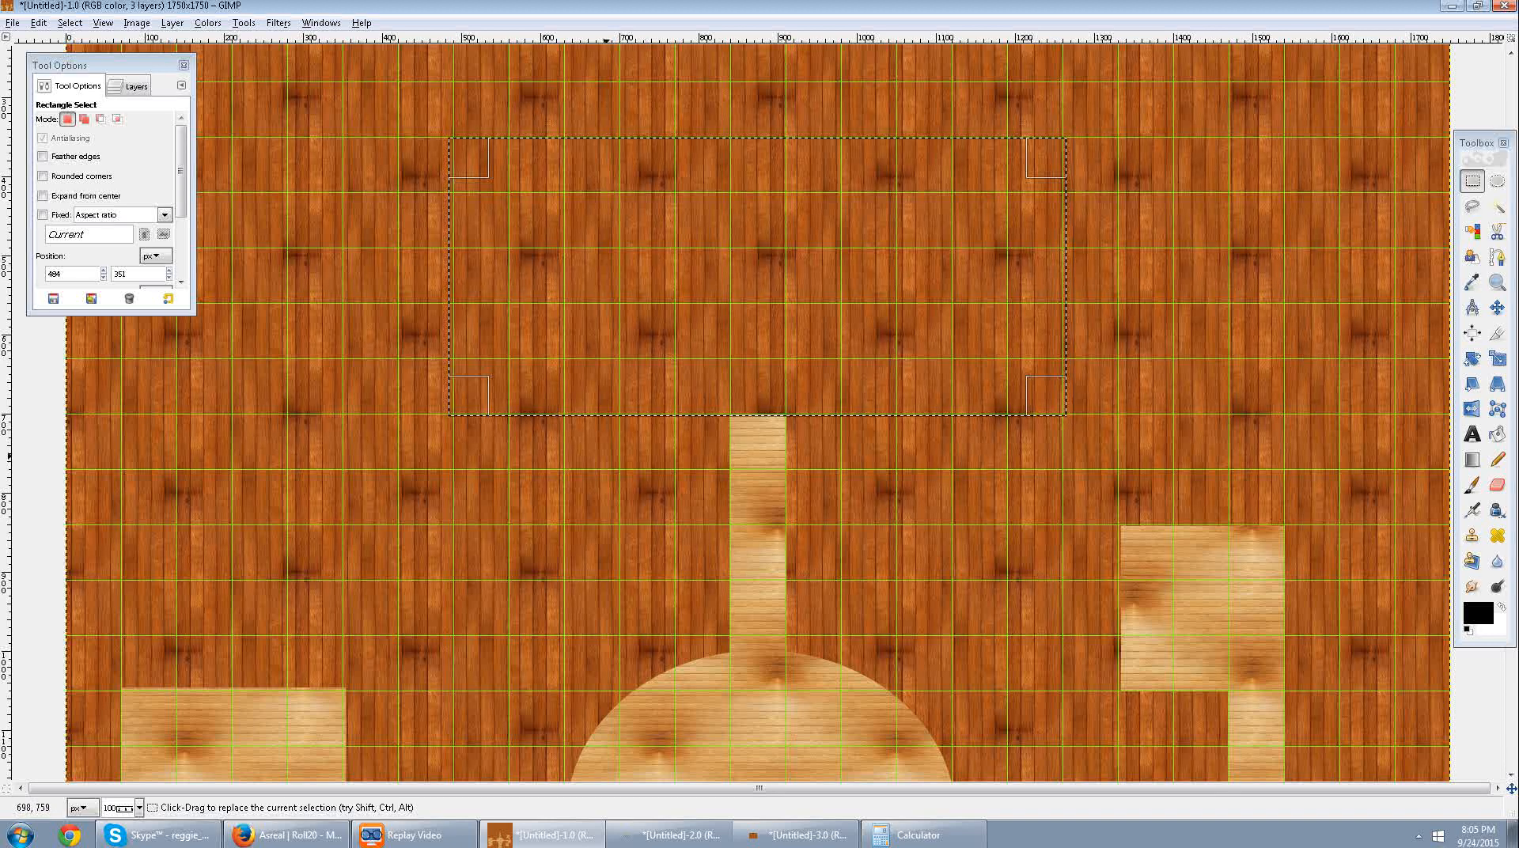
drag(470, 256, 474, 255)
drag(1054, 265, 1053, 267)
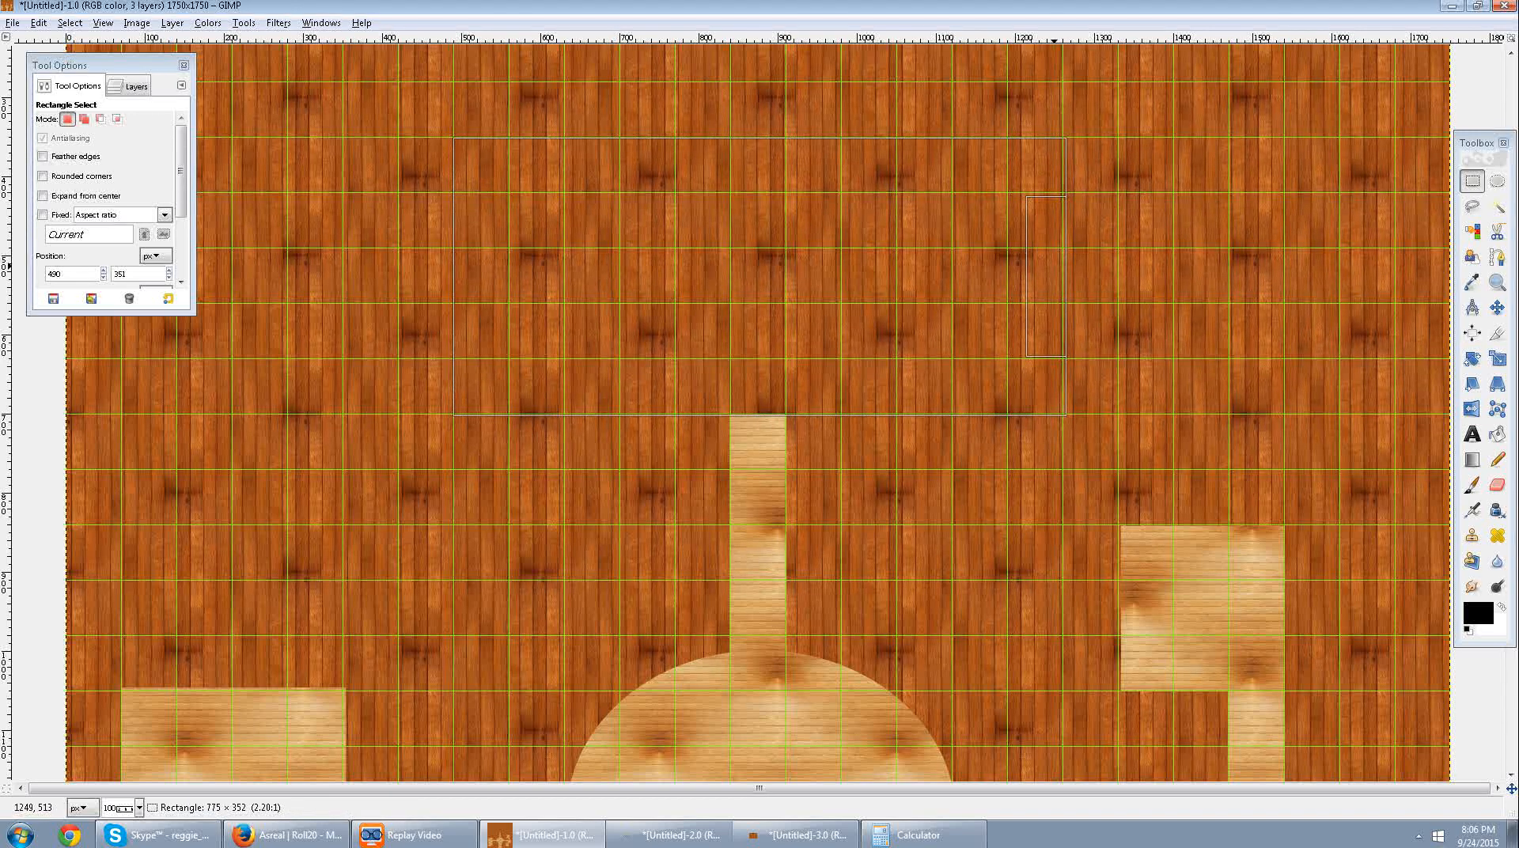
drag(760, 156, 760, 97)
key(Delete)
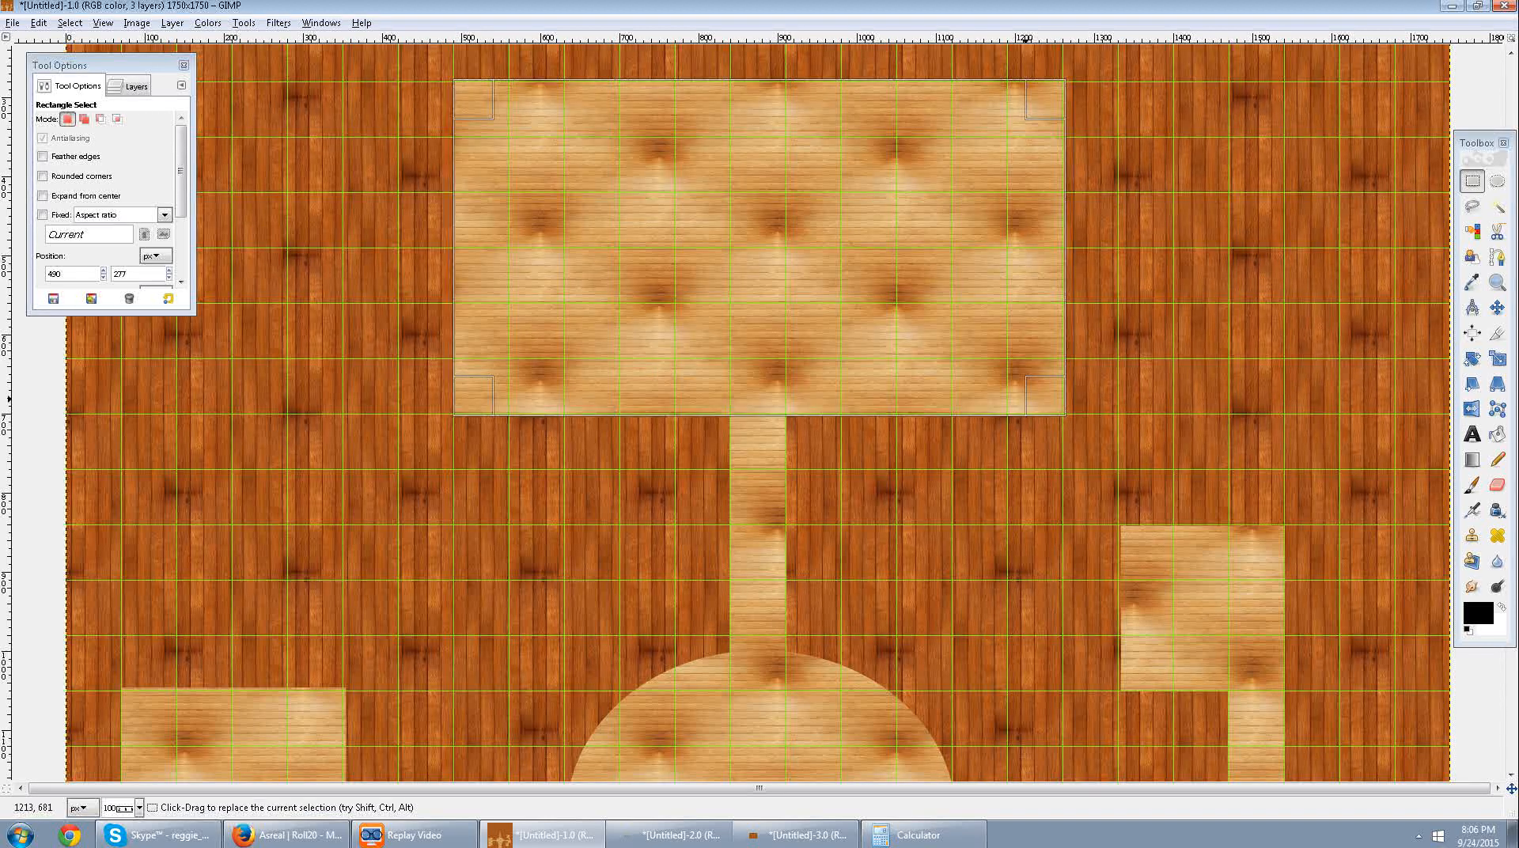
click(1019, 433)
Clear a passage about one square wide and three high leading up from the left room.
scroll(1019, 433, down, 6)
scroll(1019, 433, up, 7)
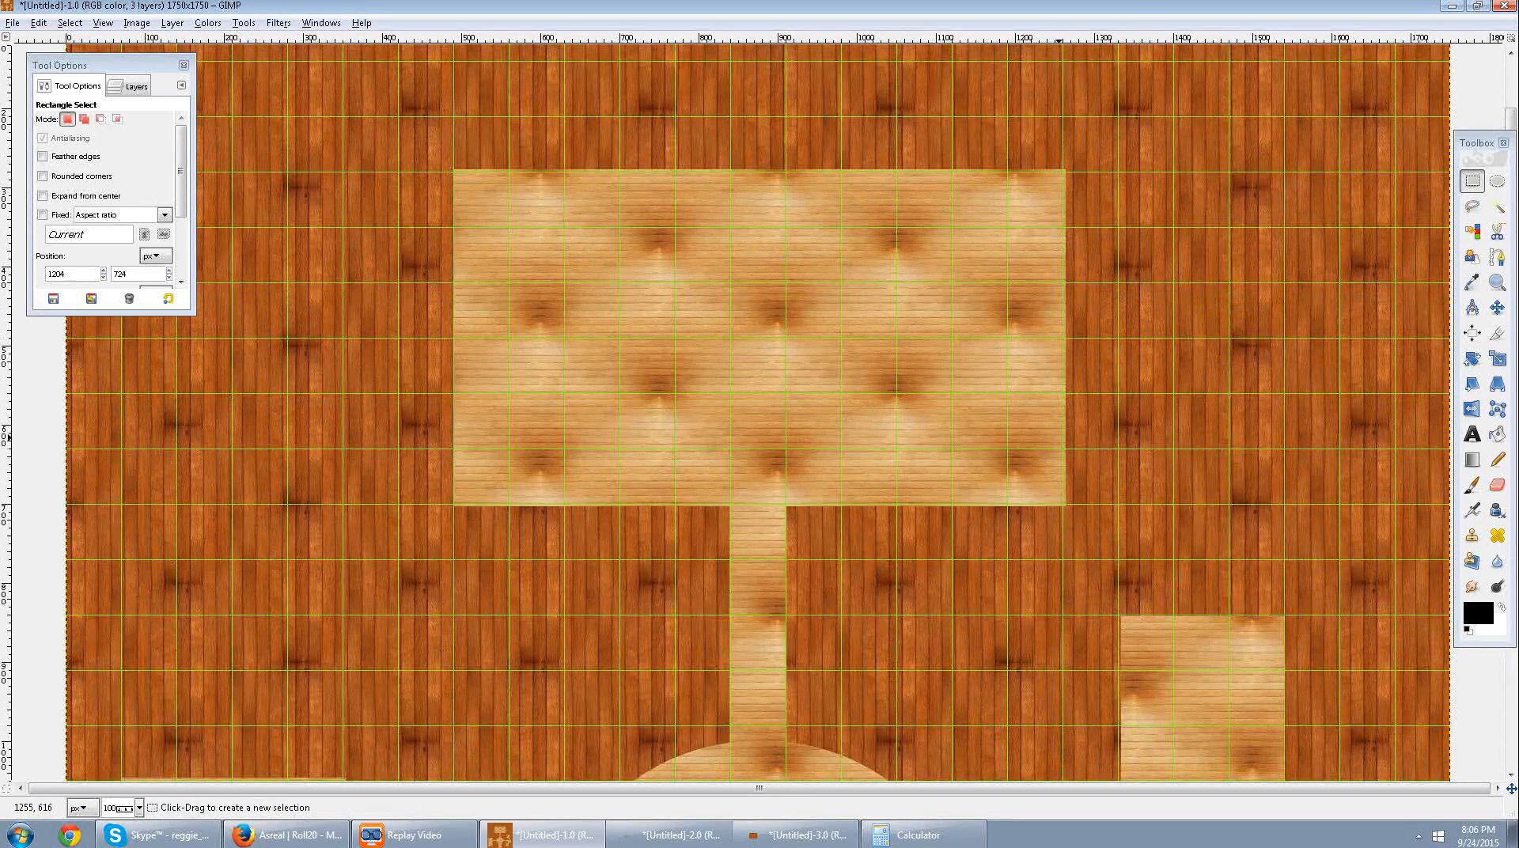
scroll(1019, 433, down, 5)
scroll(1020, 432, up, 3)
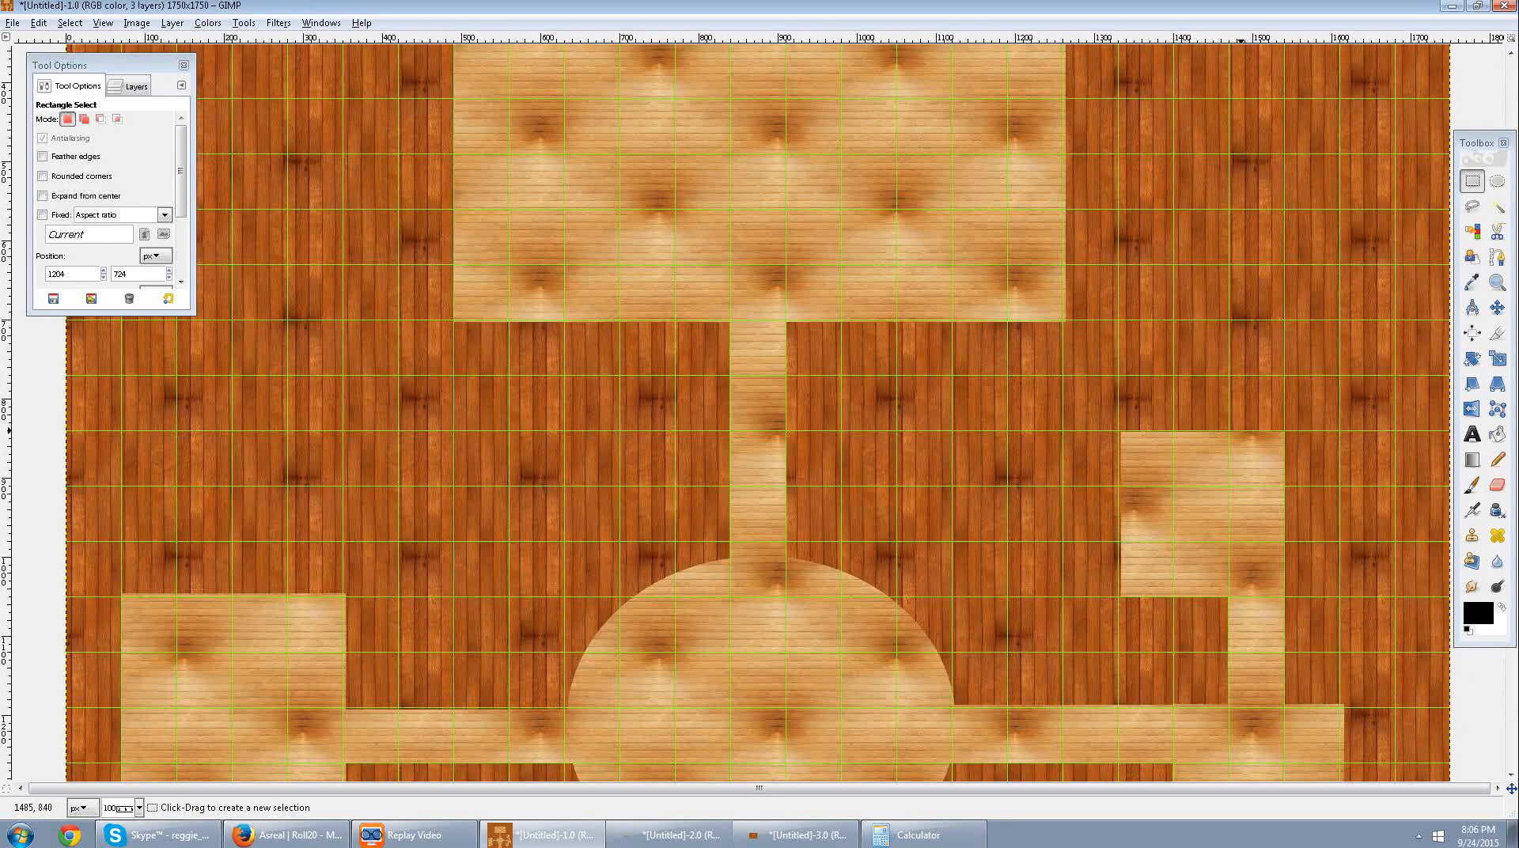
scroll(1241, 431, up, 3)
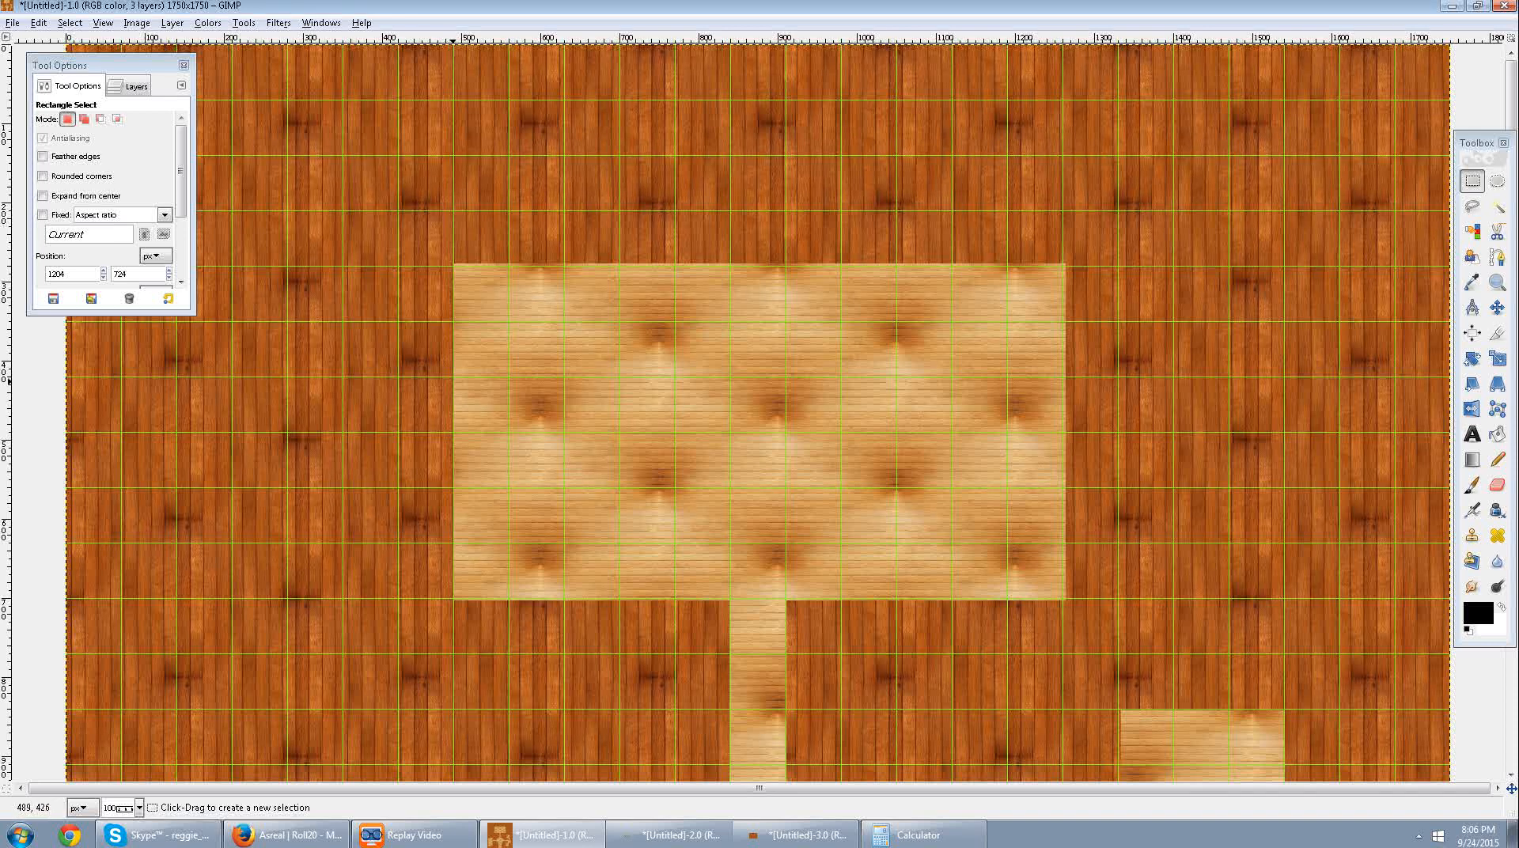
scroll(447, 386, down, 5)
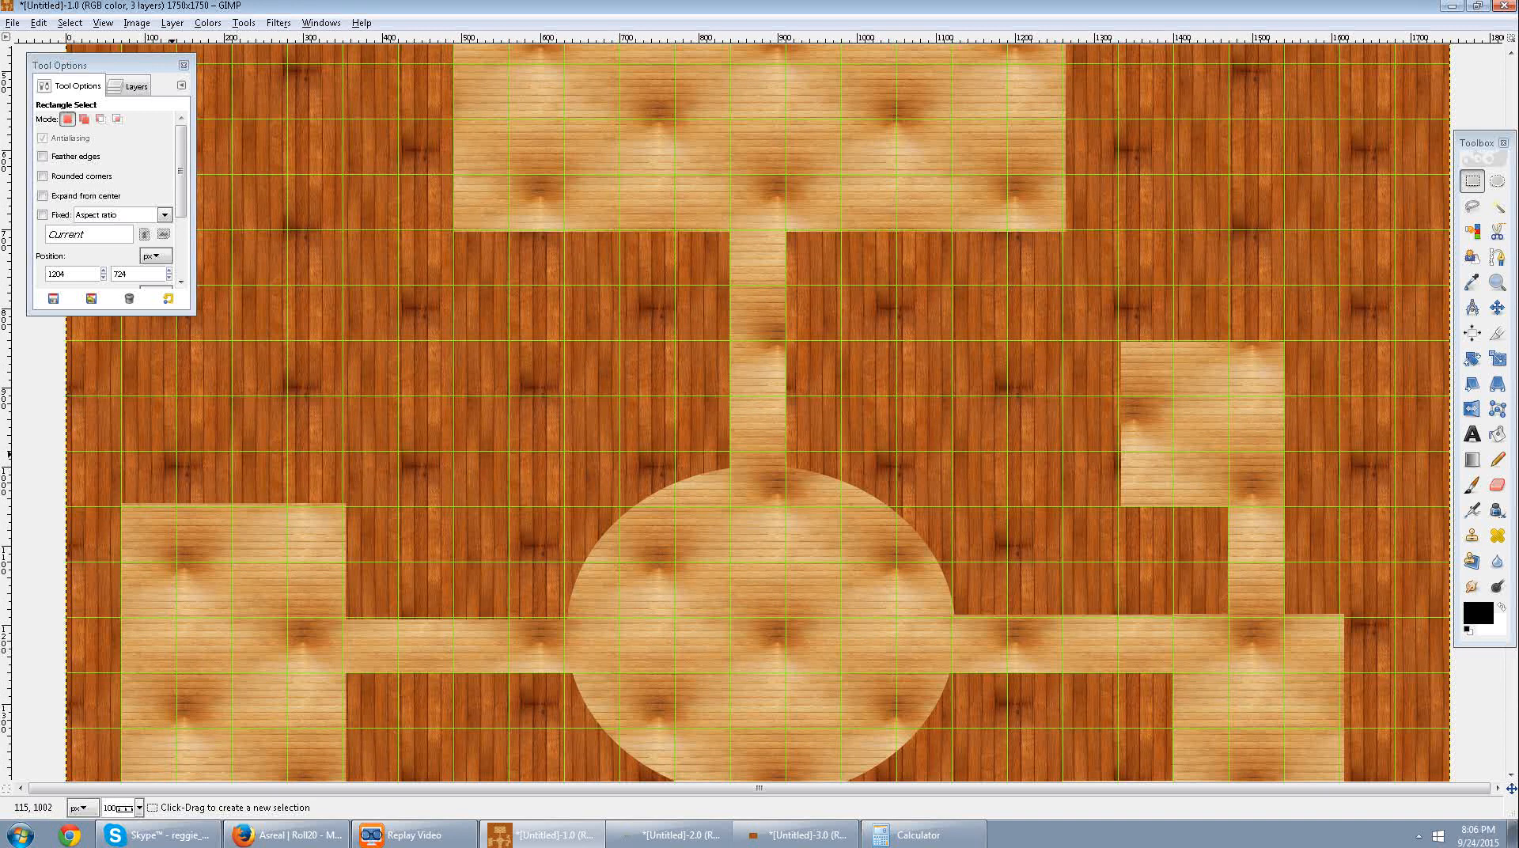
drag(176, 524, 400, 396)
key(Delete)
Clear a one-square-high corridor about four squares long rightward from the left passage's upper end, realigned to about 134, 839, and deselect.
click(271, 372)
key(Delete)
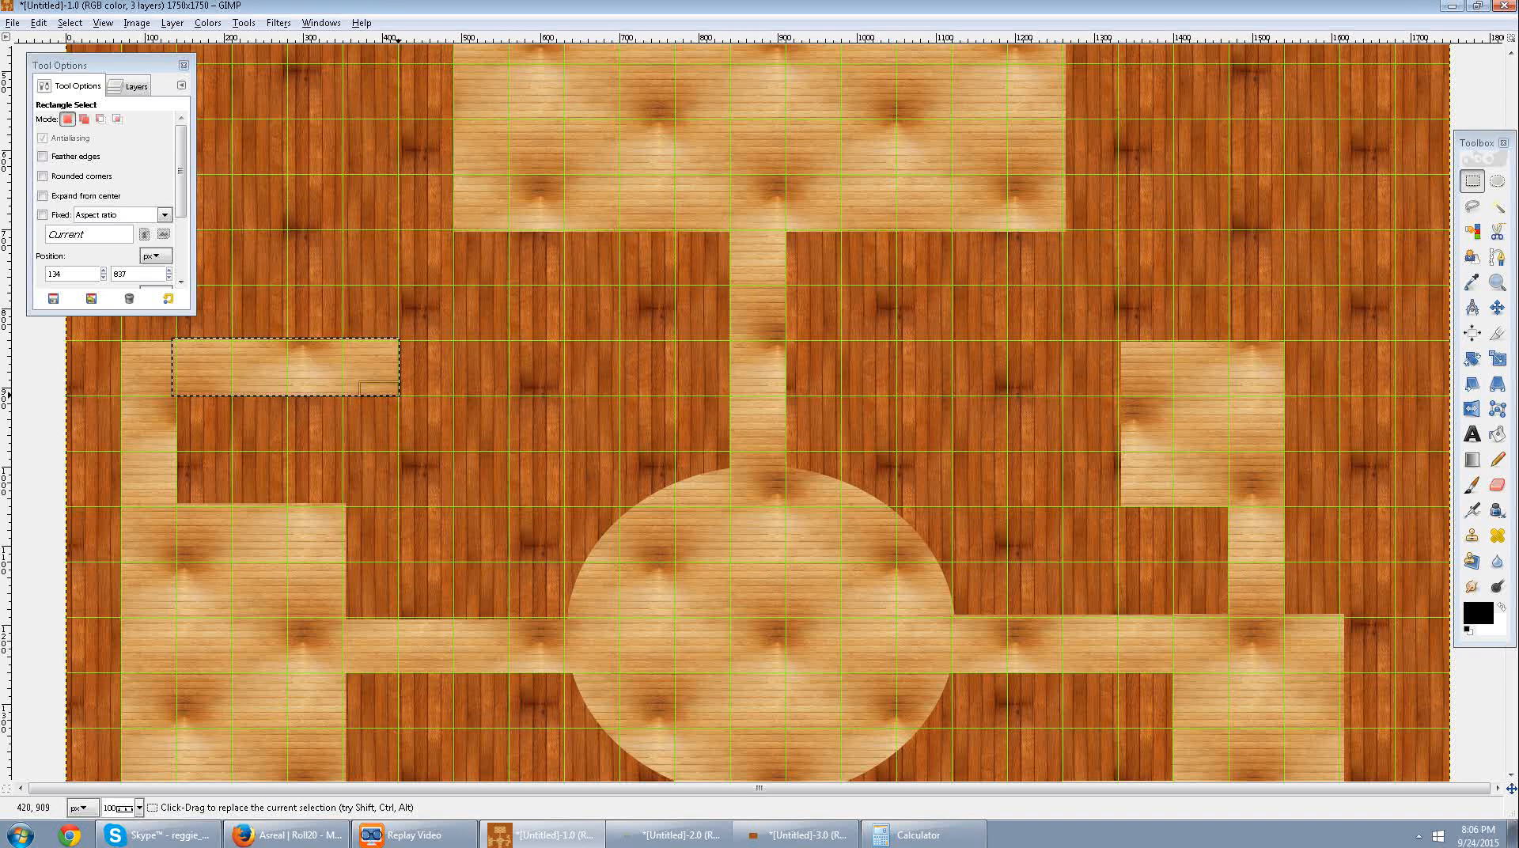
click(477, 399)
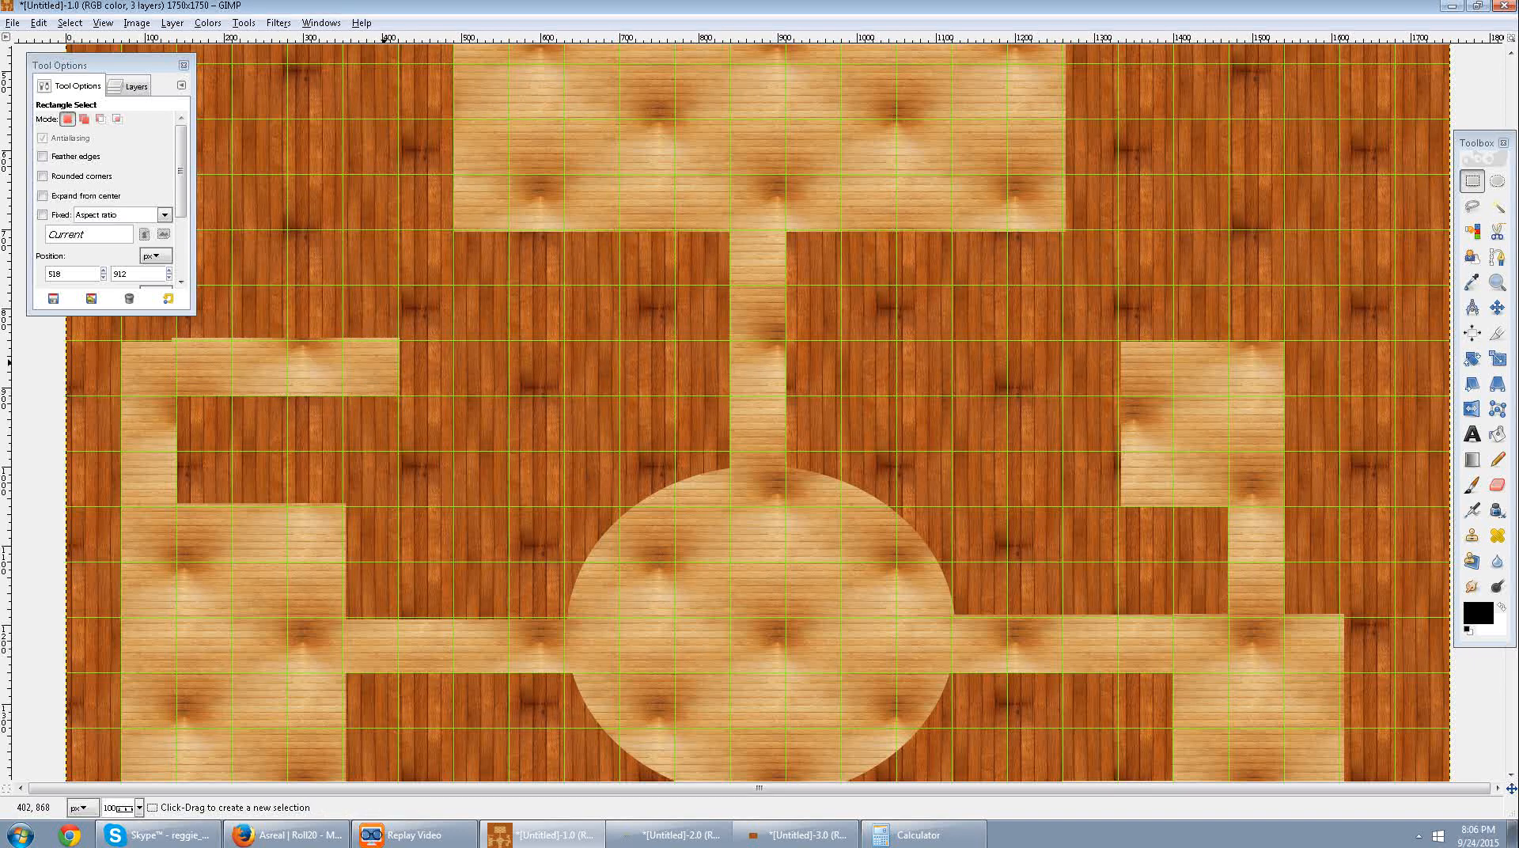
key(ctrl+z)
key(ctrl+z)
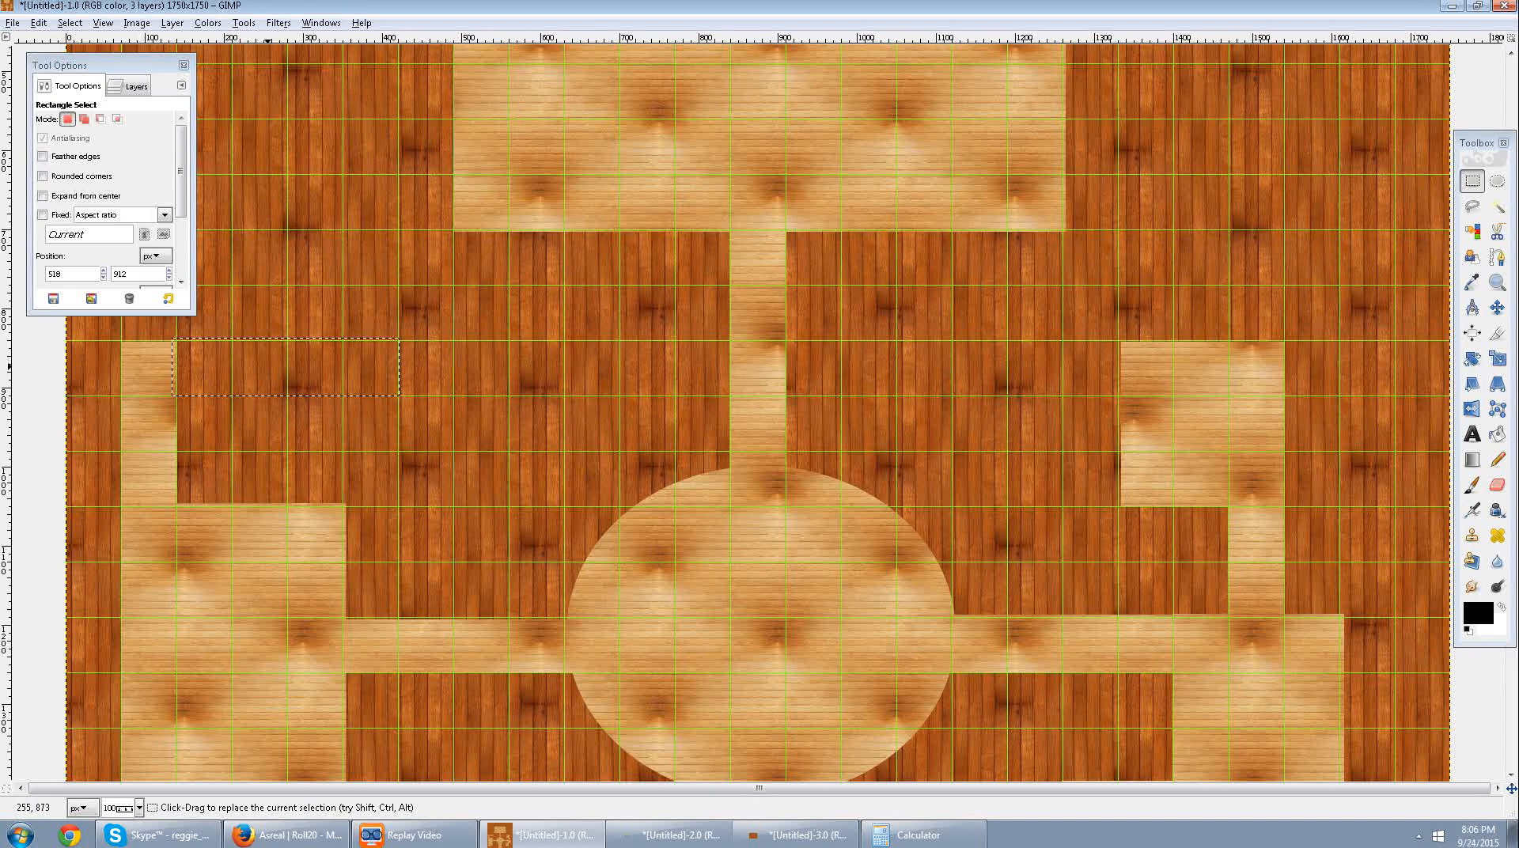
click(281, 356)
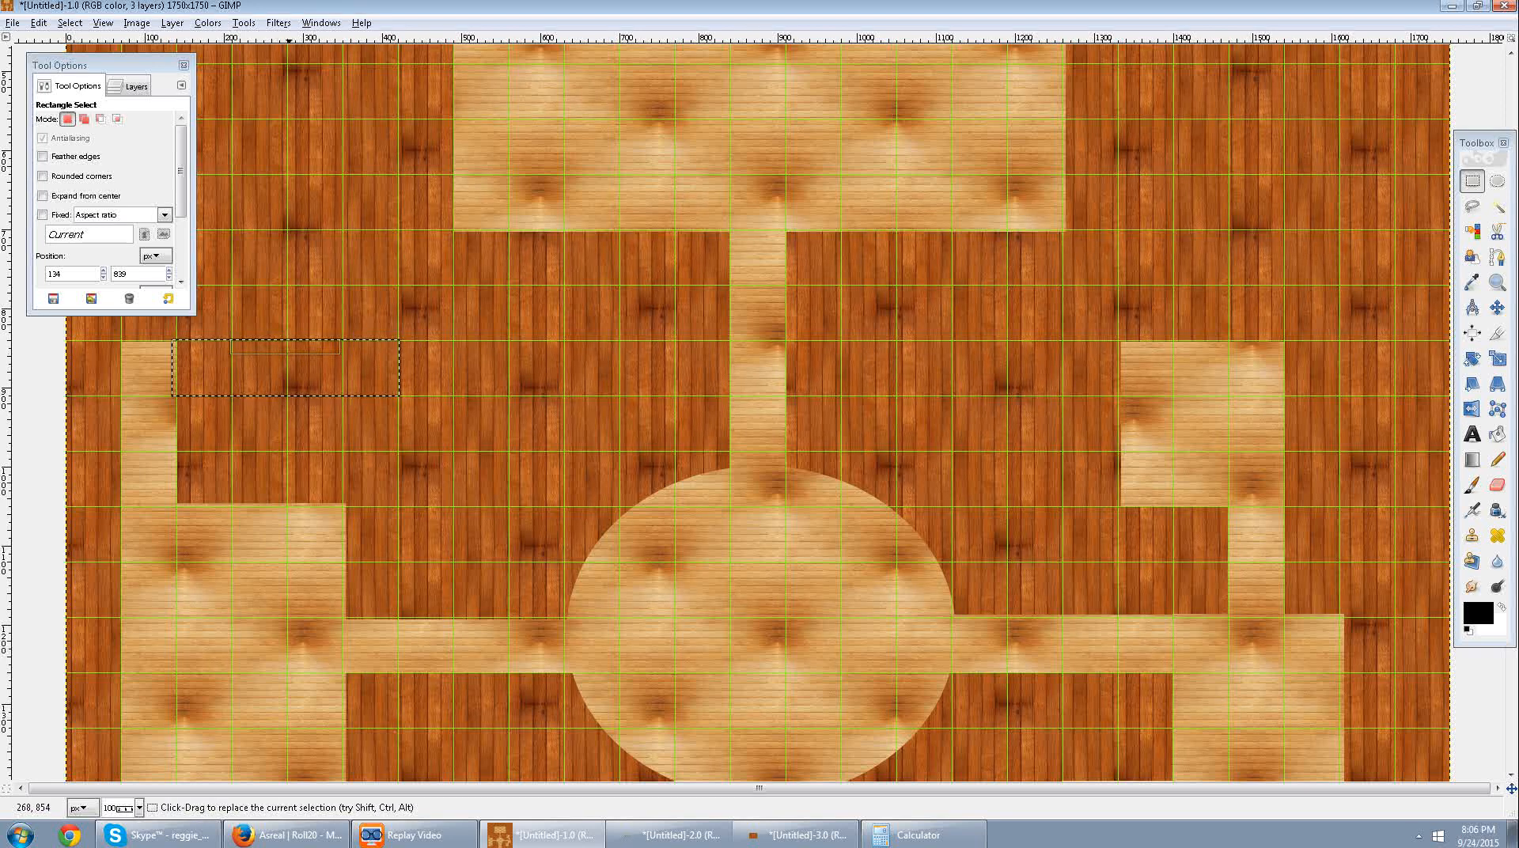
key(Delete)
click(434, 372)
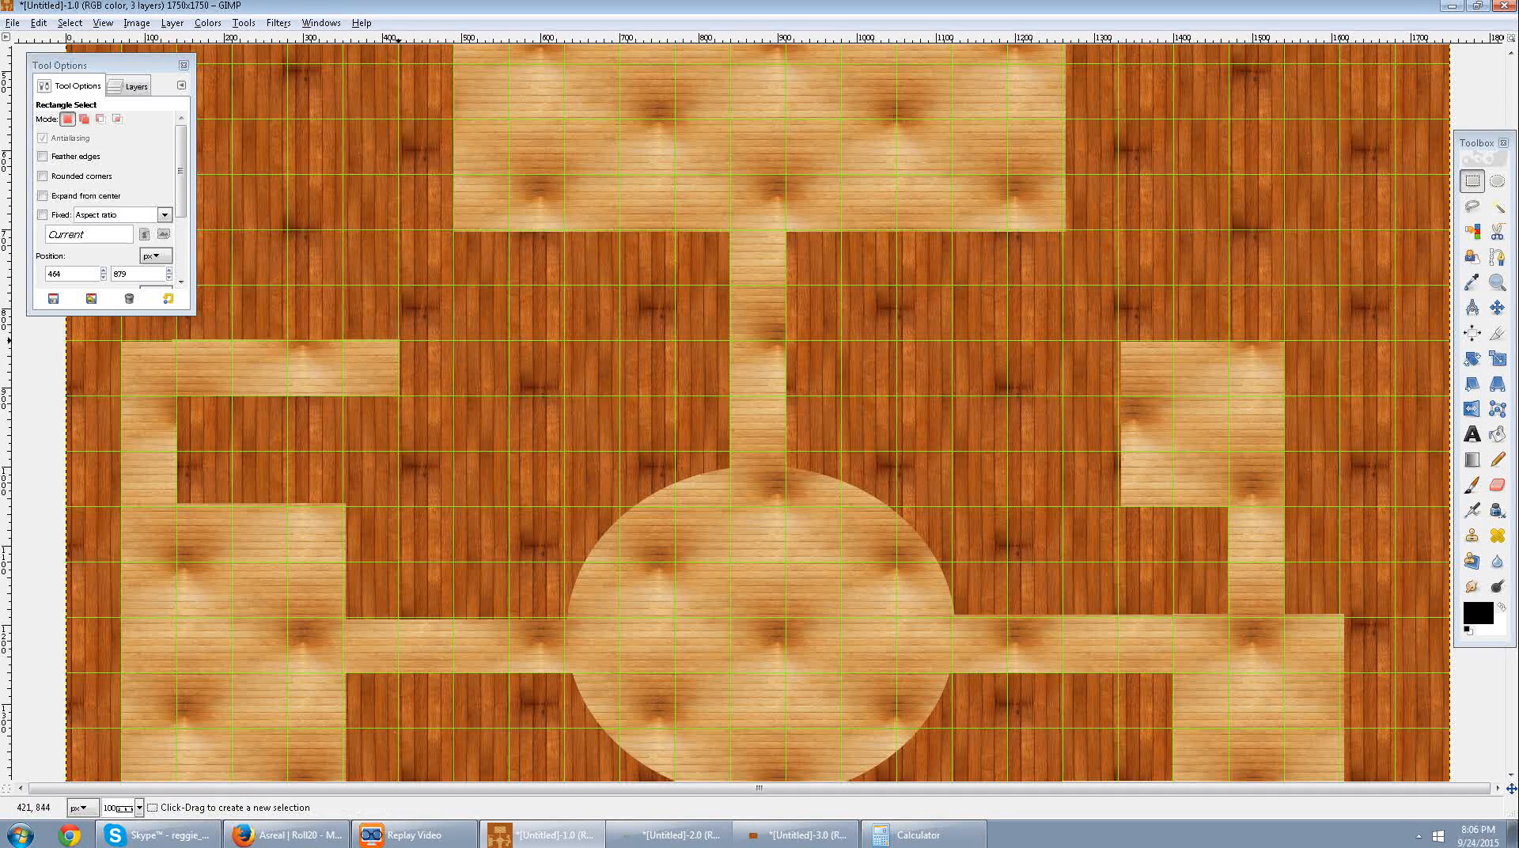
Clear a room about three by three squares at the new corridor's right end, starting at about 417, 839, and deselect.
drag(397, 341, 564, 506)
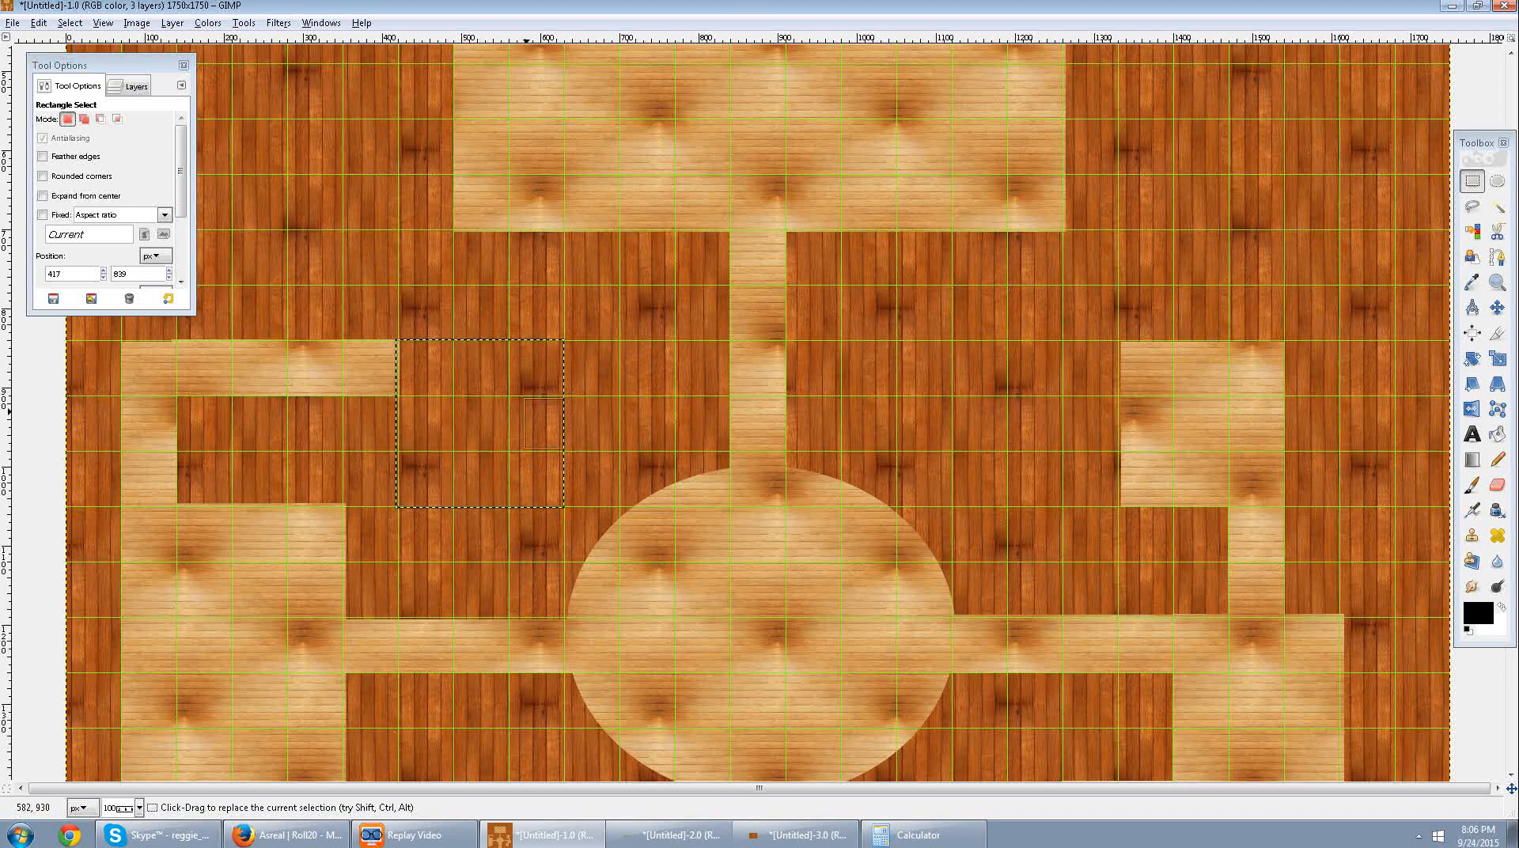
key(ctrl+semicolon)
key(ctrl+shift+a)
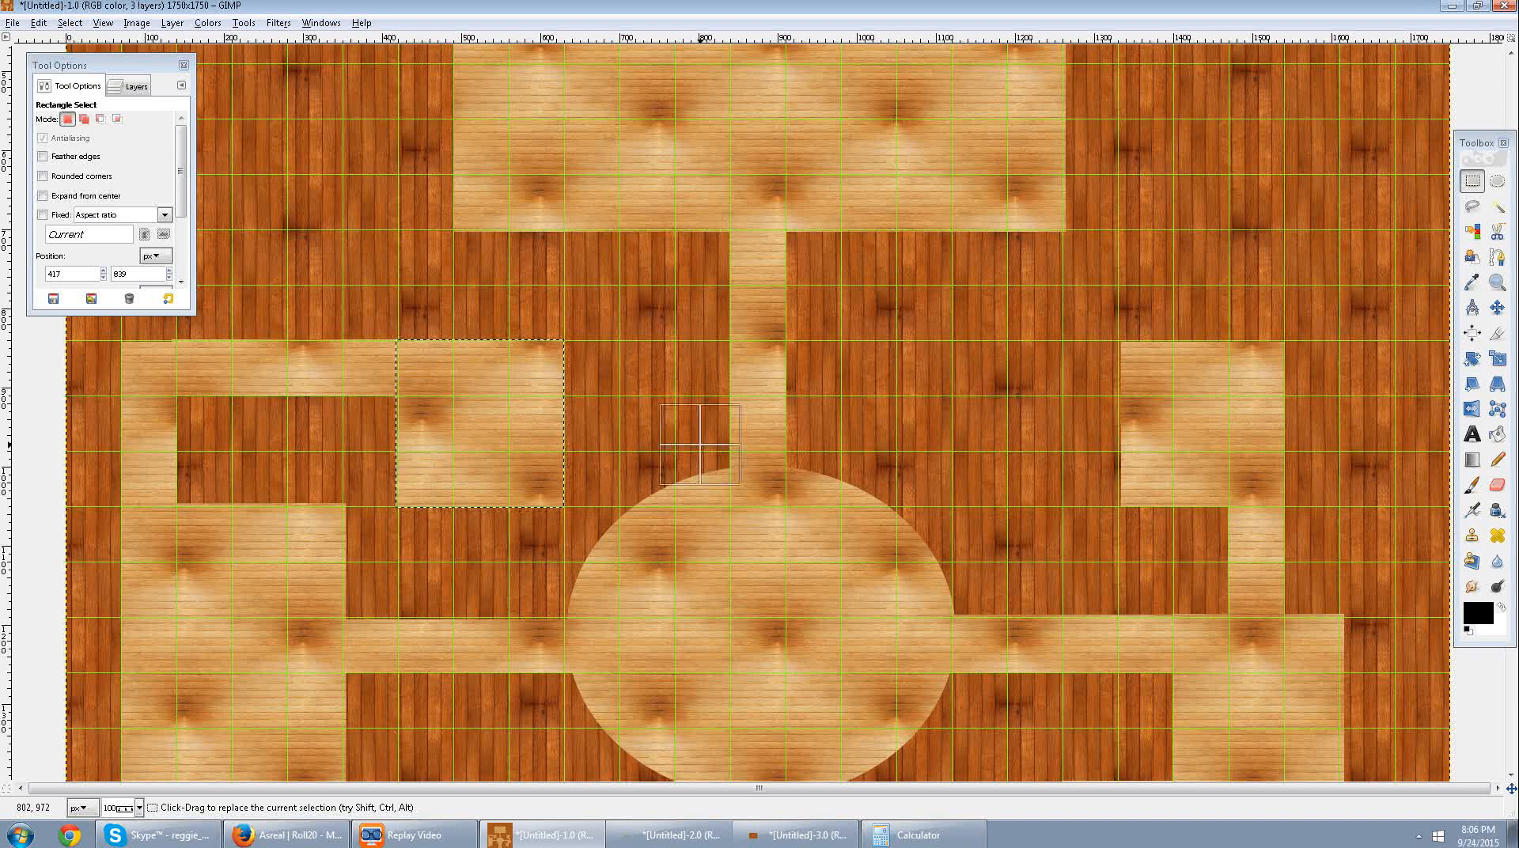
Clear an extension about two by two squares on that room's right side, starting at about 620, 844, and deselect.
scroll(700, 446, down, 3)
scroll(701, 445, up, 4)
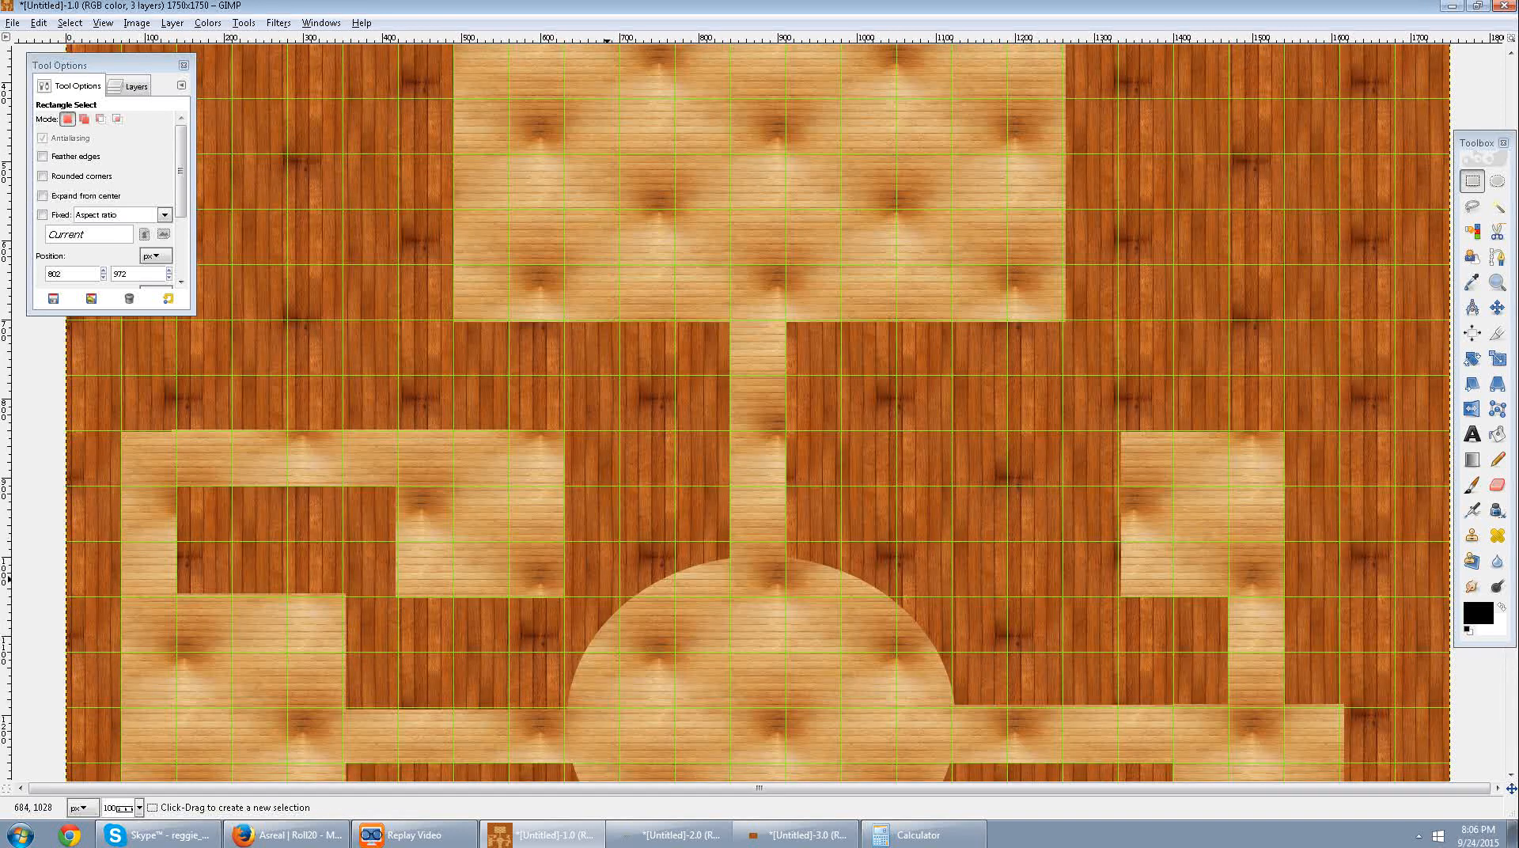
drag(564, 434, 677, 544)
drag(566, 482, 560, 483)
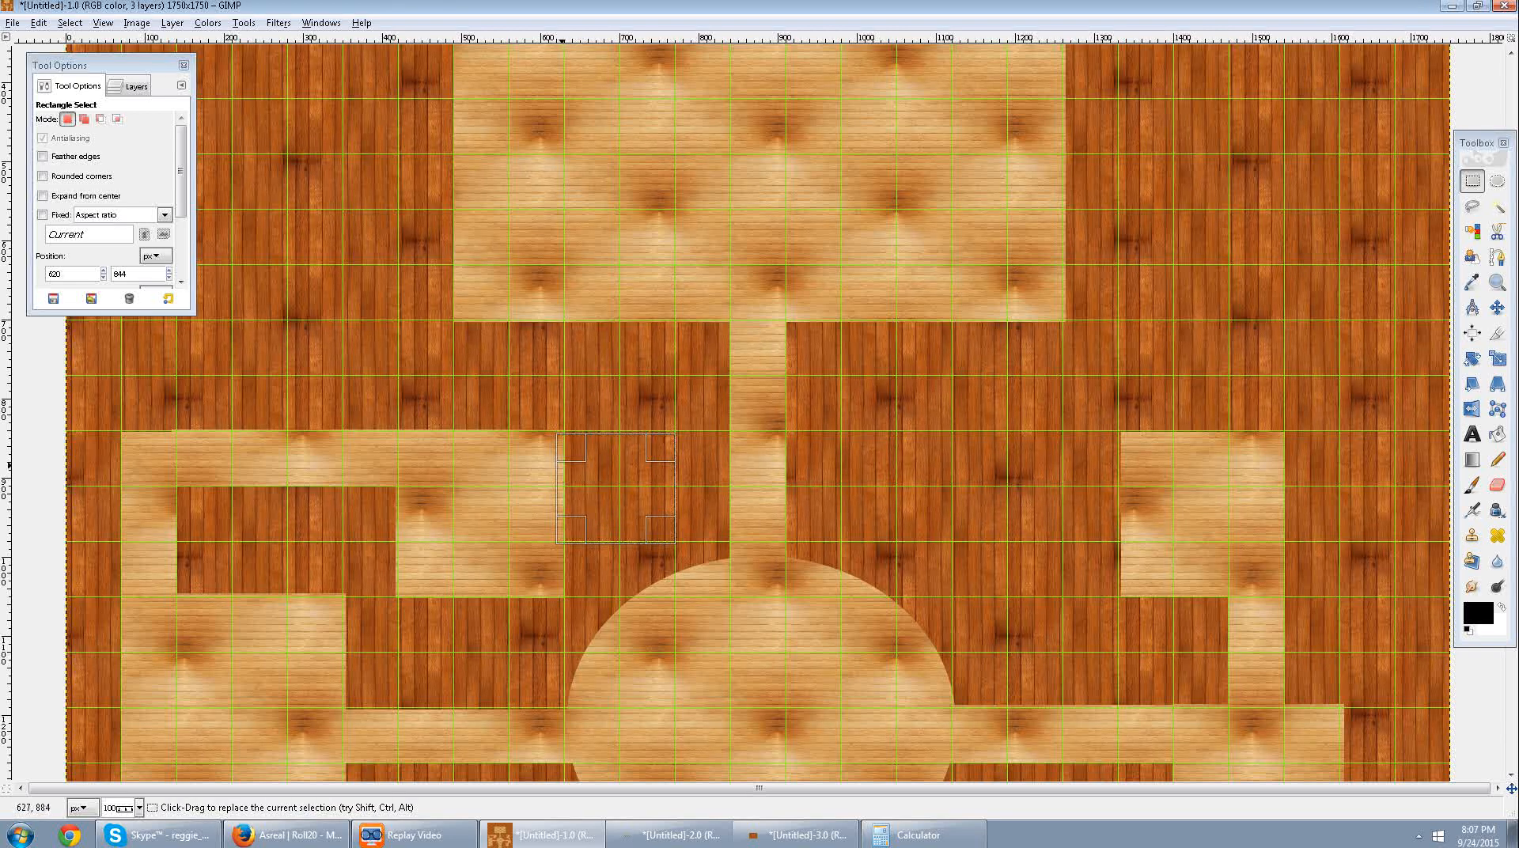
click(136, 87)
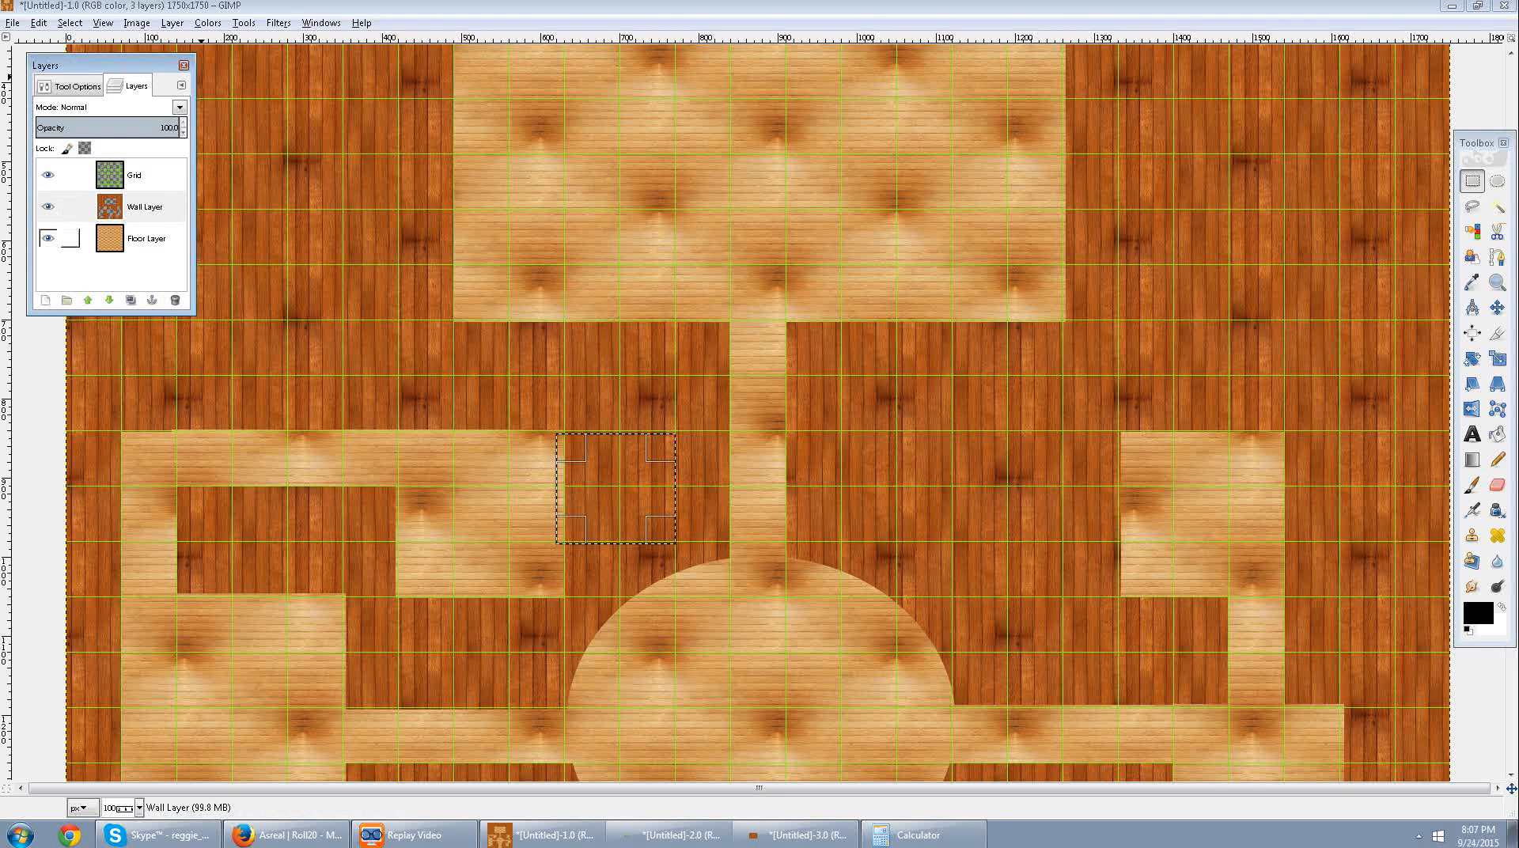
click(73, 86)
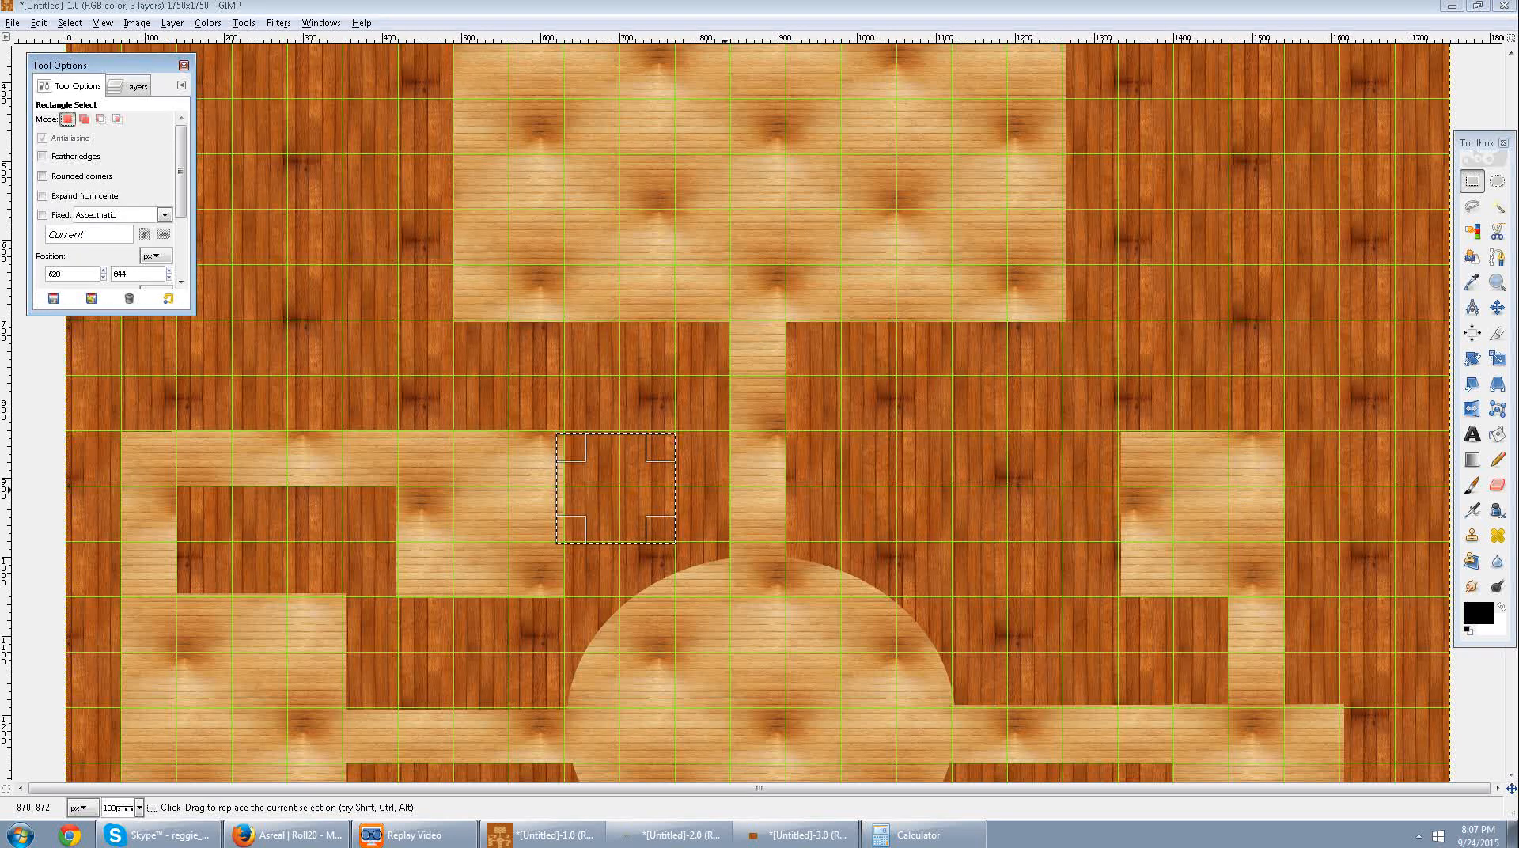
key(Delete)
click(856, 469)
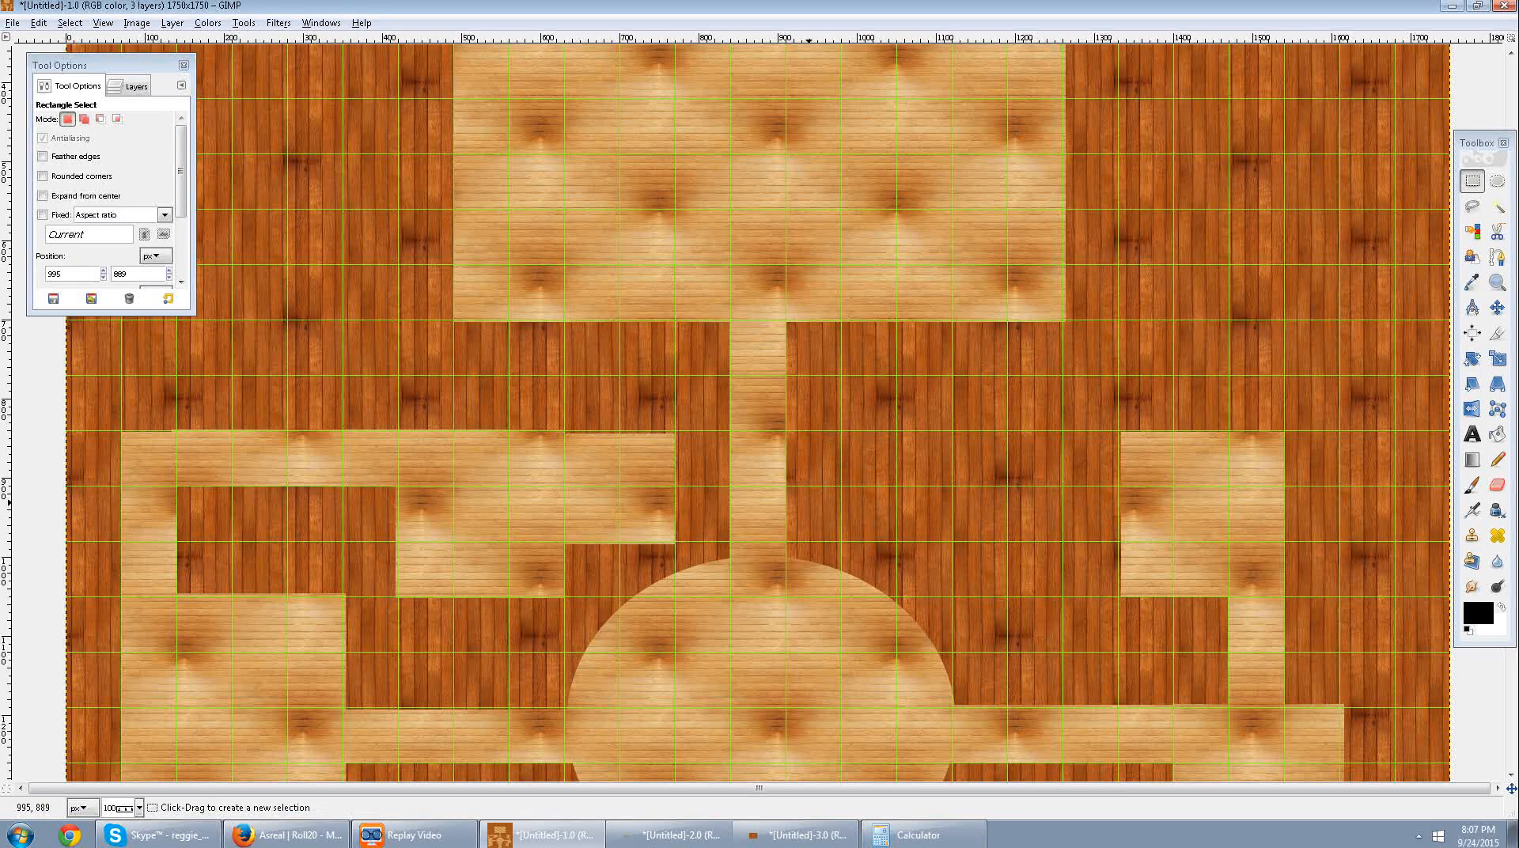
drag(553, 432, 677, 474)
click(821, 529)
Clear an alcove about two squares wide and one high above the same room, below the hall's left end, and deselect.
scroll(820, 530, down, 3)
scroll(820, 529, up, 6)
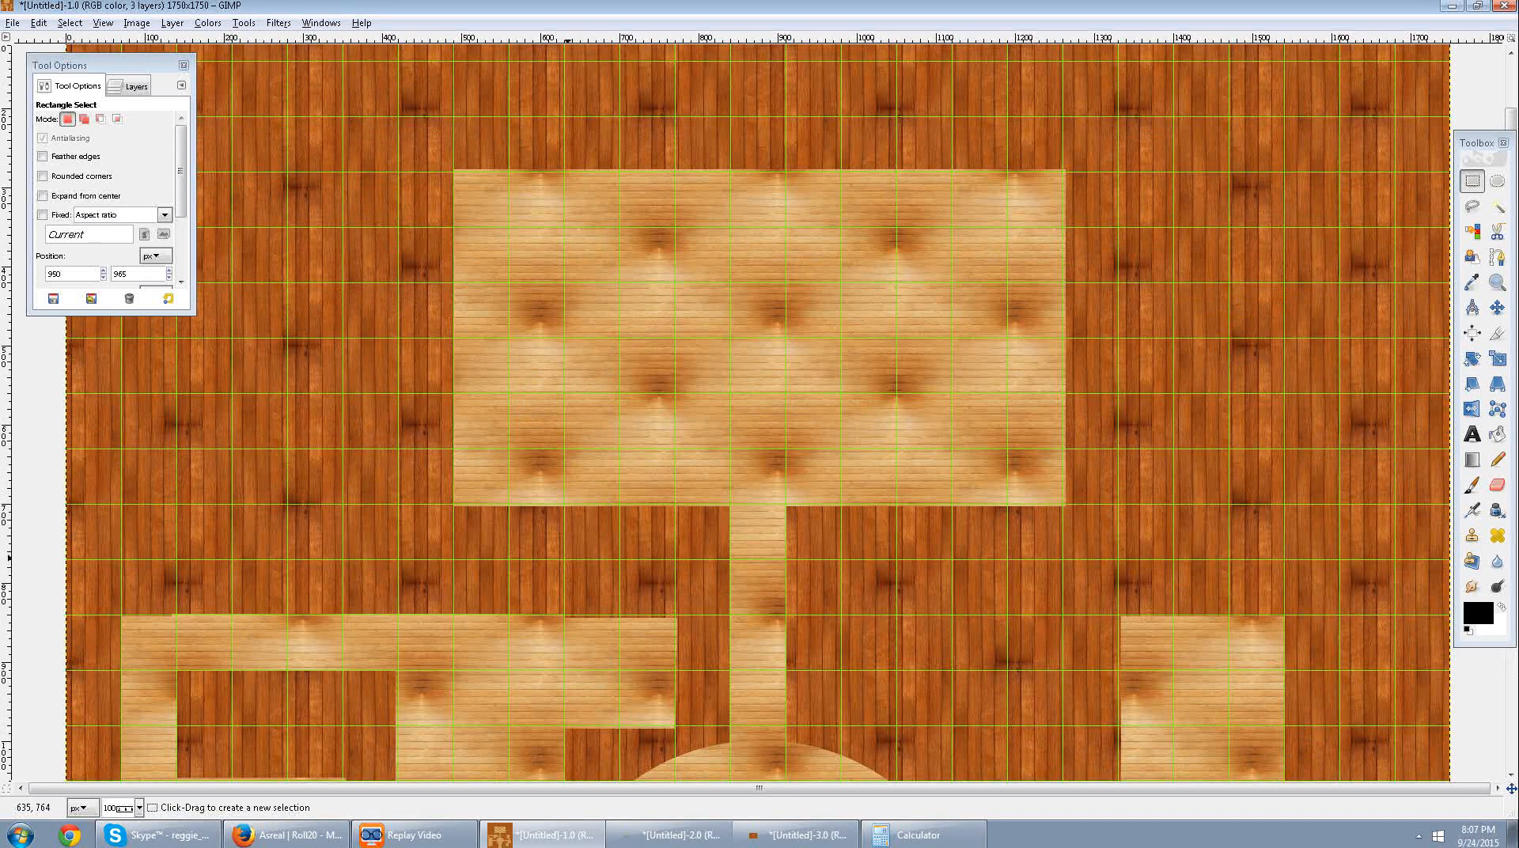
drag(566, 561, 456, 654)
key(Delete)
click(622, 679)
Clear a hall-wide ellipse across the large hall's upper edge, positioned at about 492, 54.
scroll(625, 673, down, 3)
scroll(703, 589, up, 1)
scroll(707, 594, up, 3)
scroll(859, 762, up, 3)
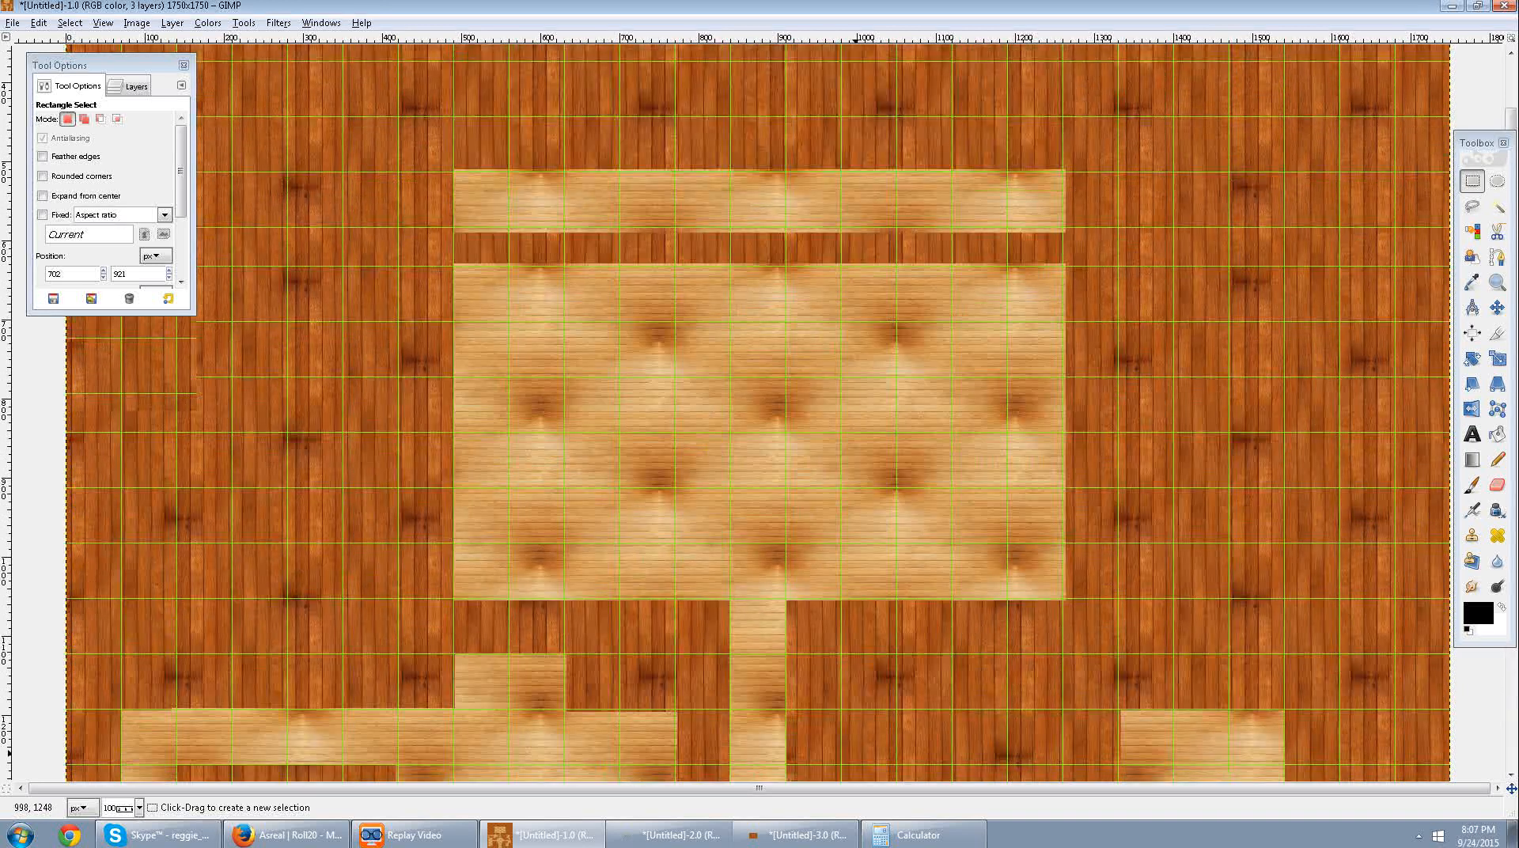
scroll(859, 763, up, 3)
key(e)
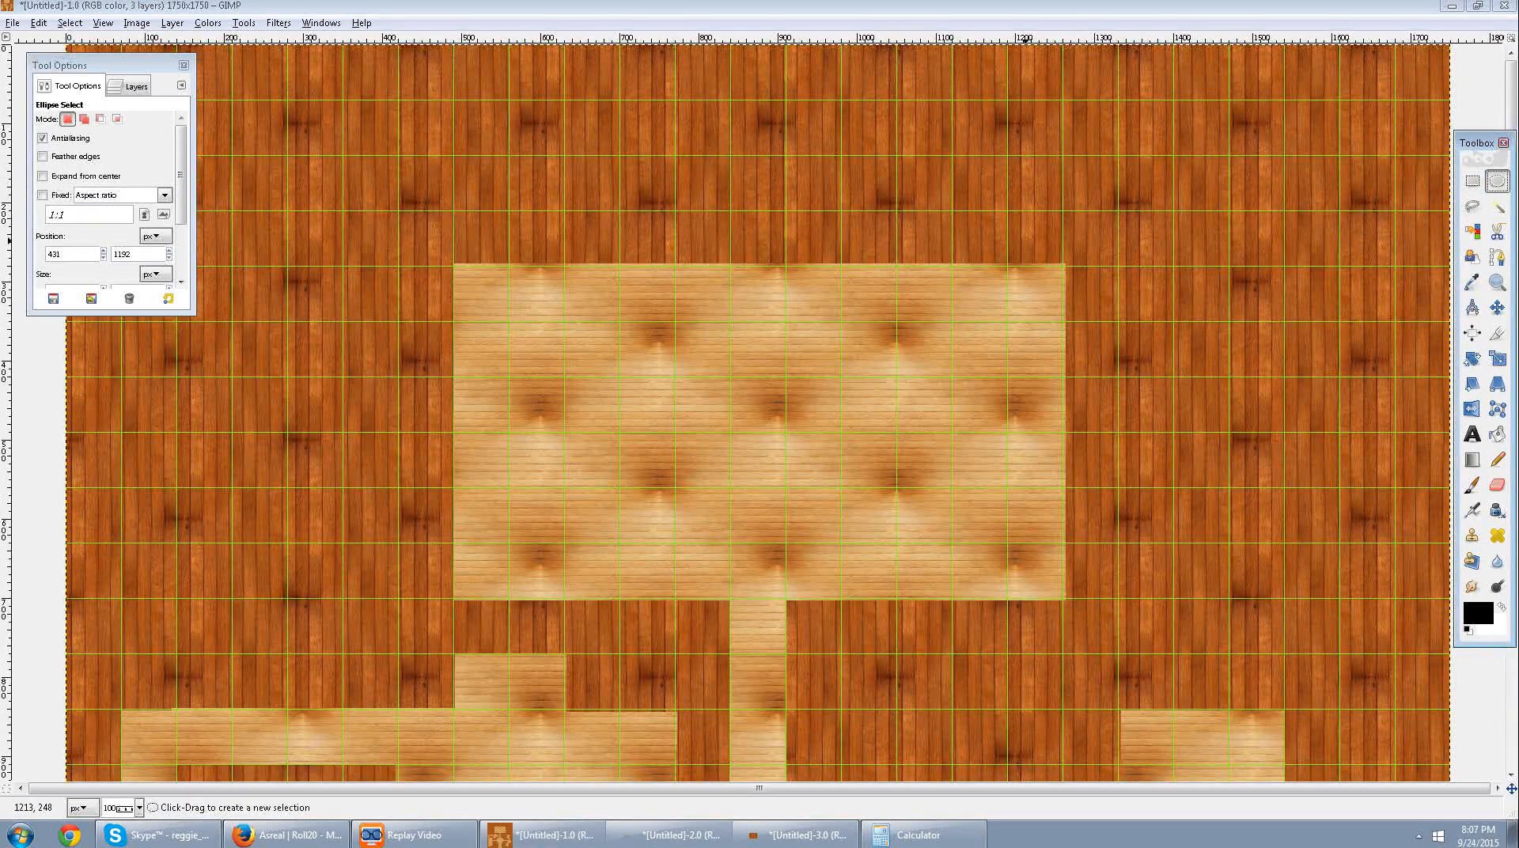
drag(1067, 113, 459, 446)
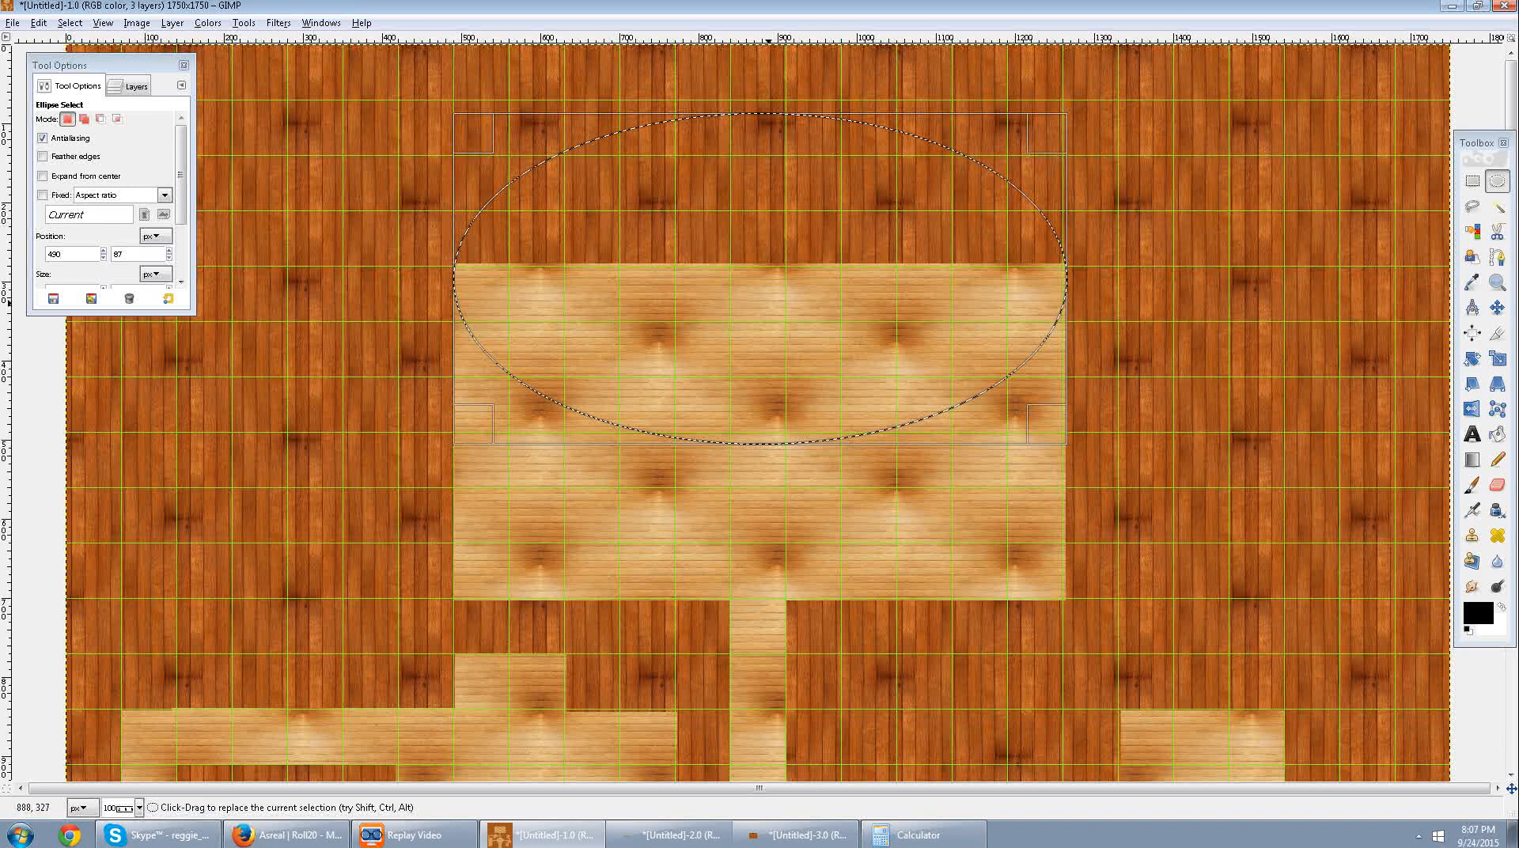
mouse_move(761, 275)
mouse_down()
mouse_move(760, 262)
mouse_move(781, 264)
mouse_up()
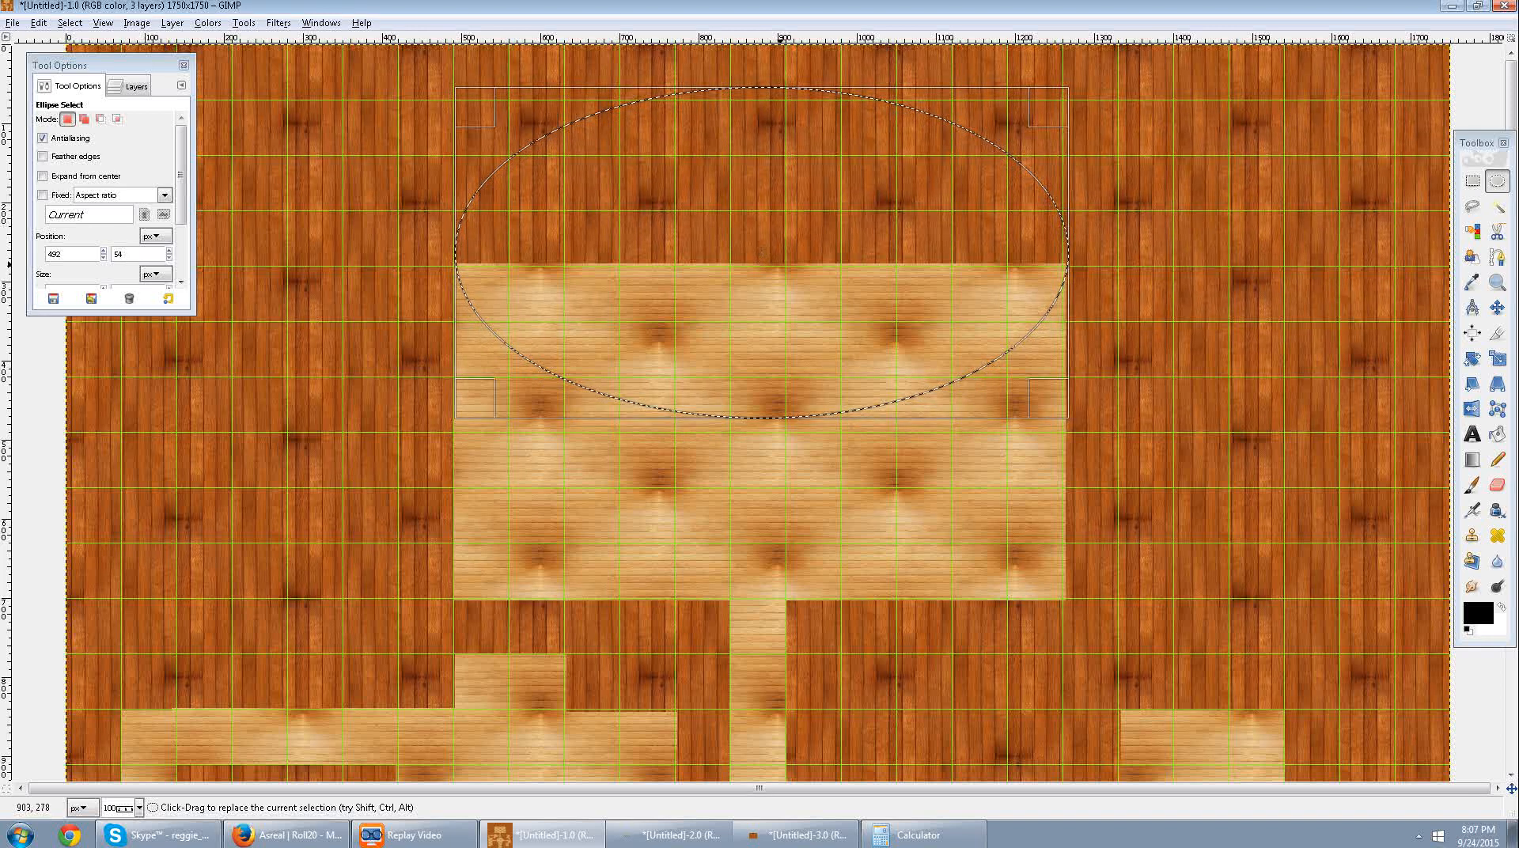
key(Delete)
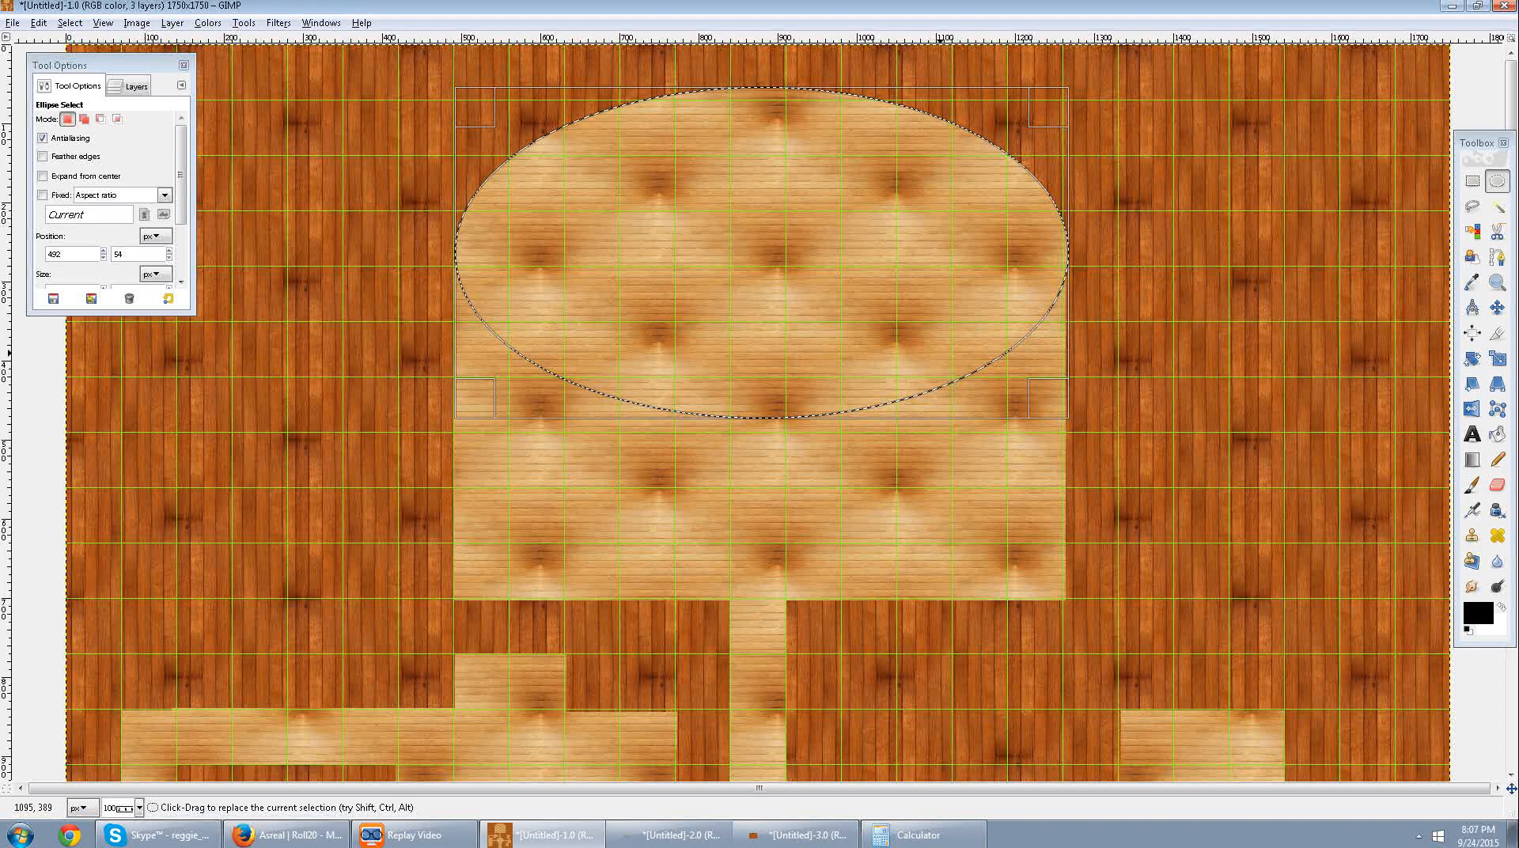
Extend the hall's rounded end up to the map's top edge by clearing the ellipse again higher, and deselect.
drag(794, 117, 792, 73)
drag(790, 160, 771, 327)
click(1253, 394)
Clear an ellipse across the hall's lower edge, right of the central corridor, positioned at about 906, 566.
scroll(1120, 368, down, 2)
scroll(1122, 368, up, 2)
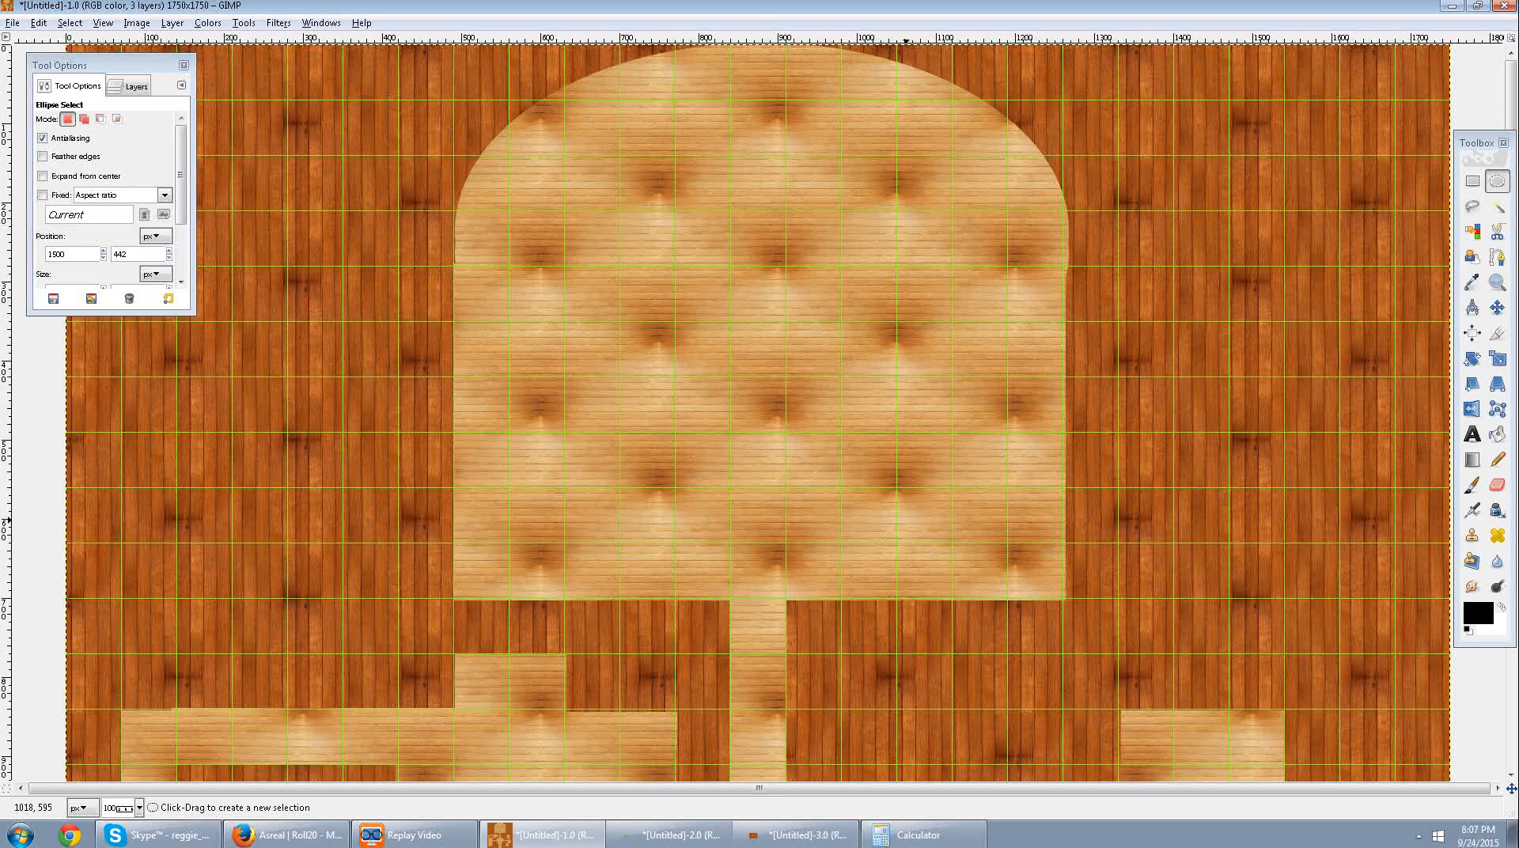
click(1498, 181)
drag(1036, 497, 653, 592)
drag(731, 647, 790, 648)
drag(1034, 584, 1039, 585)
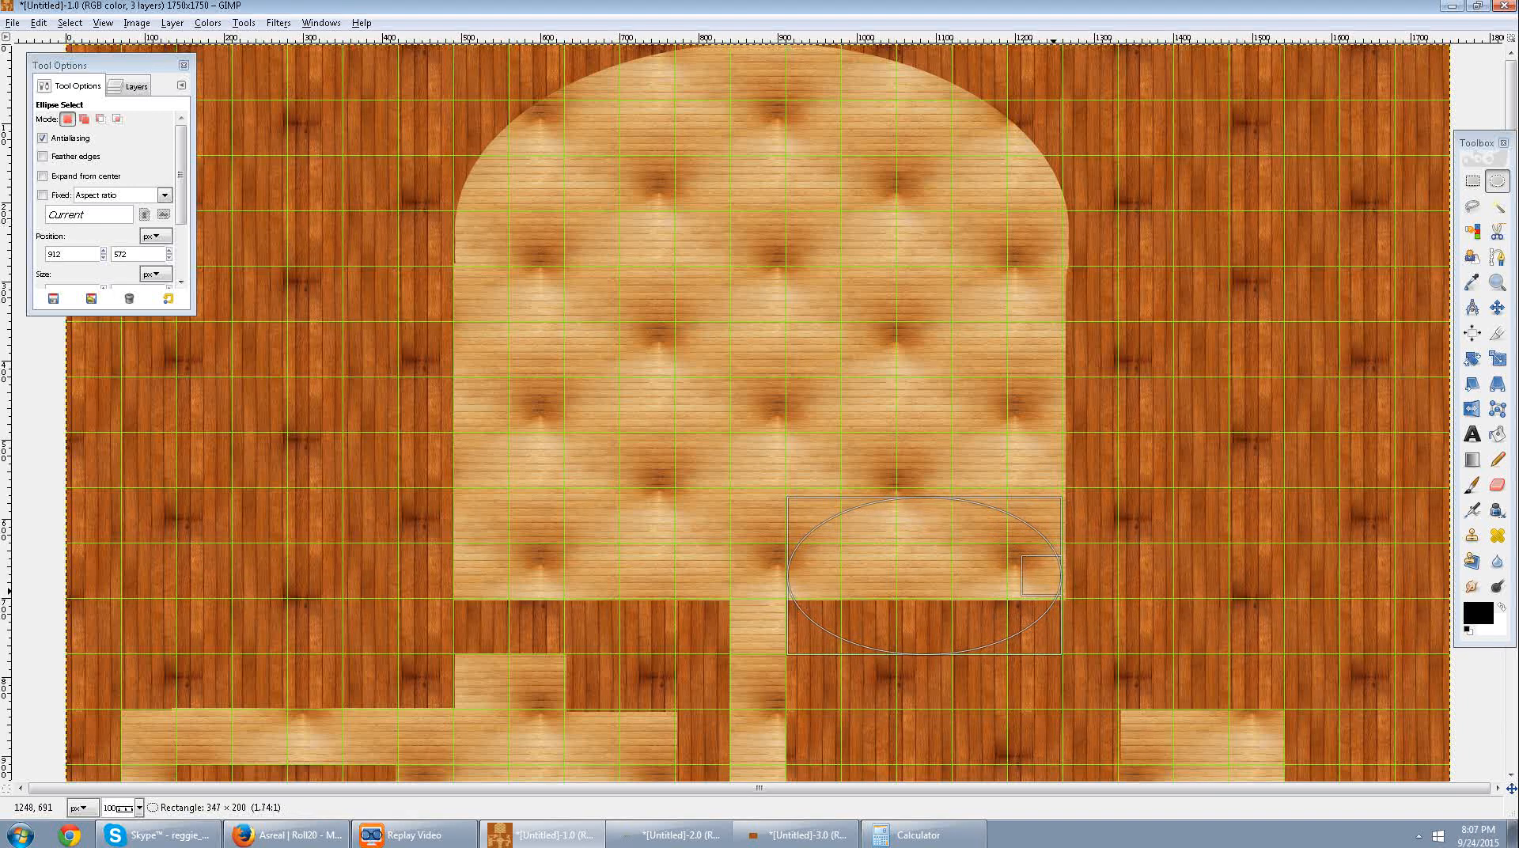
drag(1065, 590, 1065, 591)
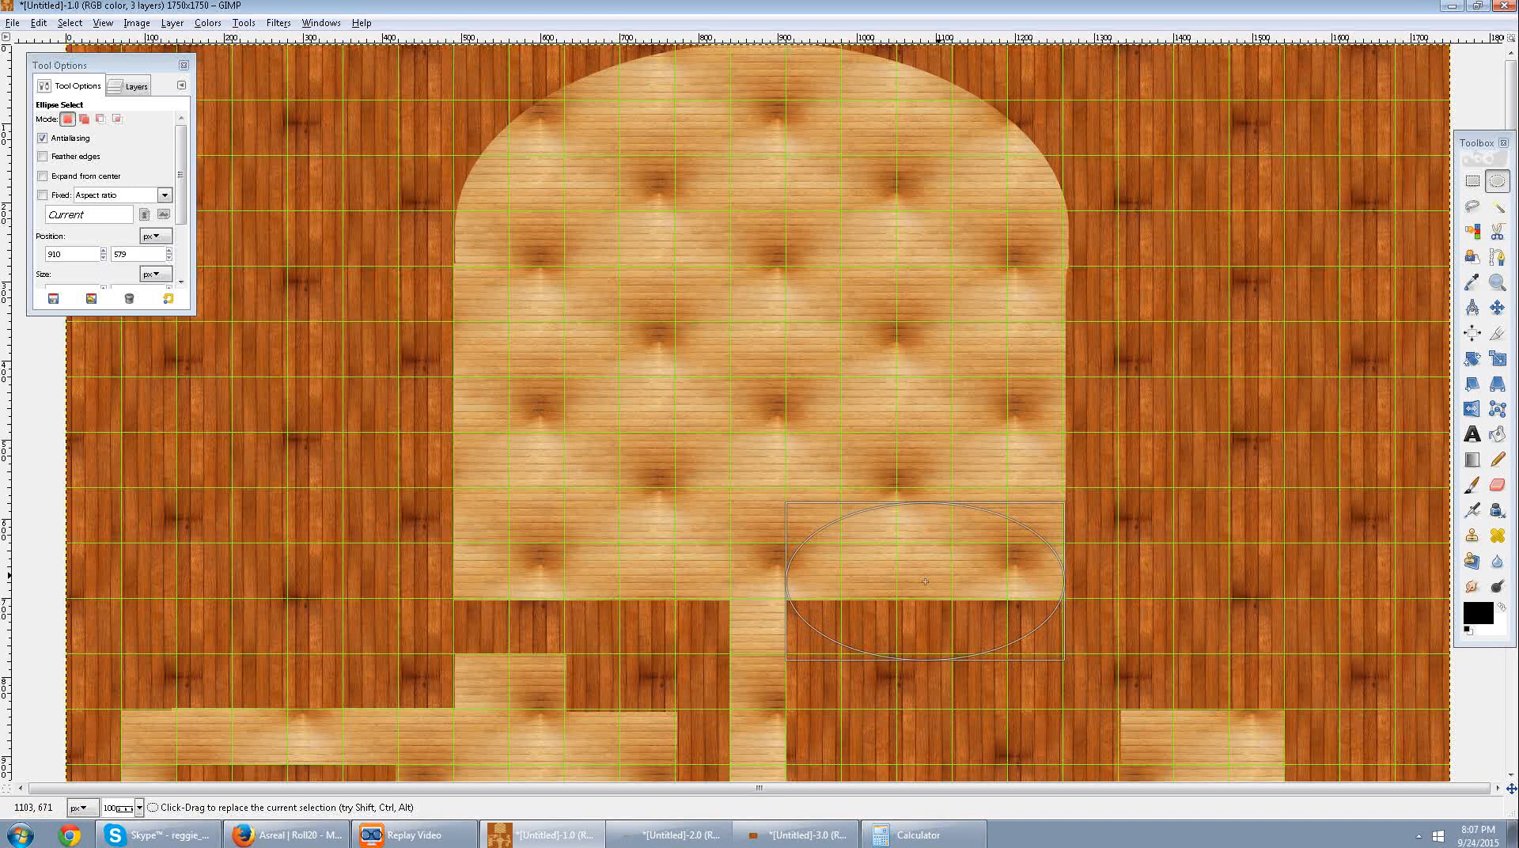
drag(929, 593, 927, 597)
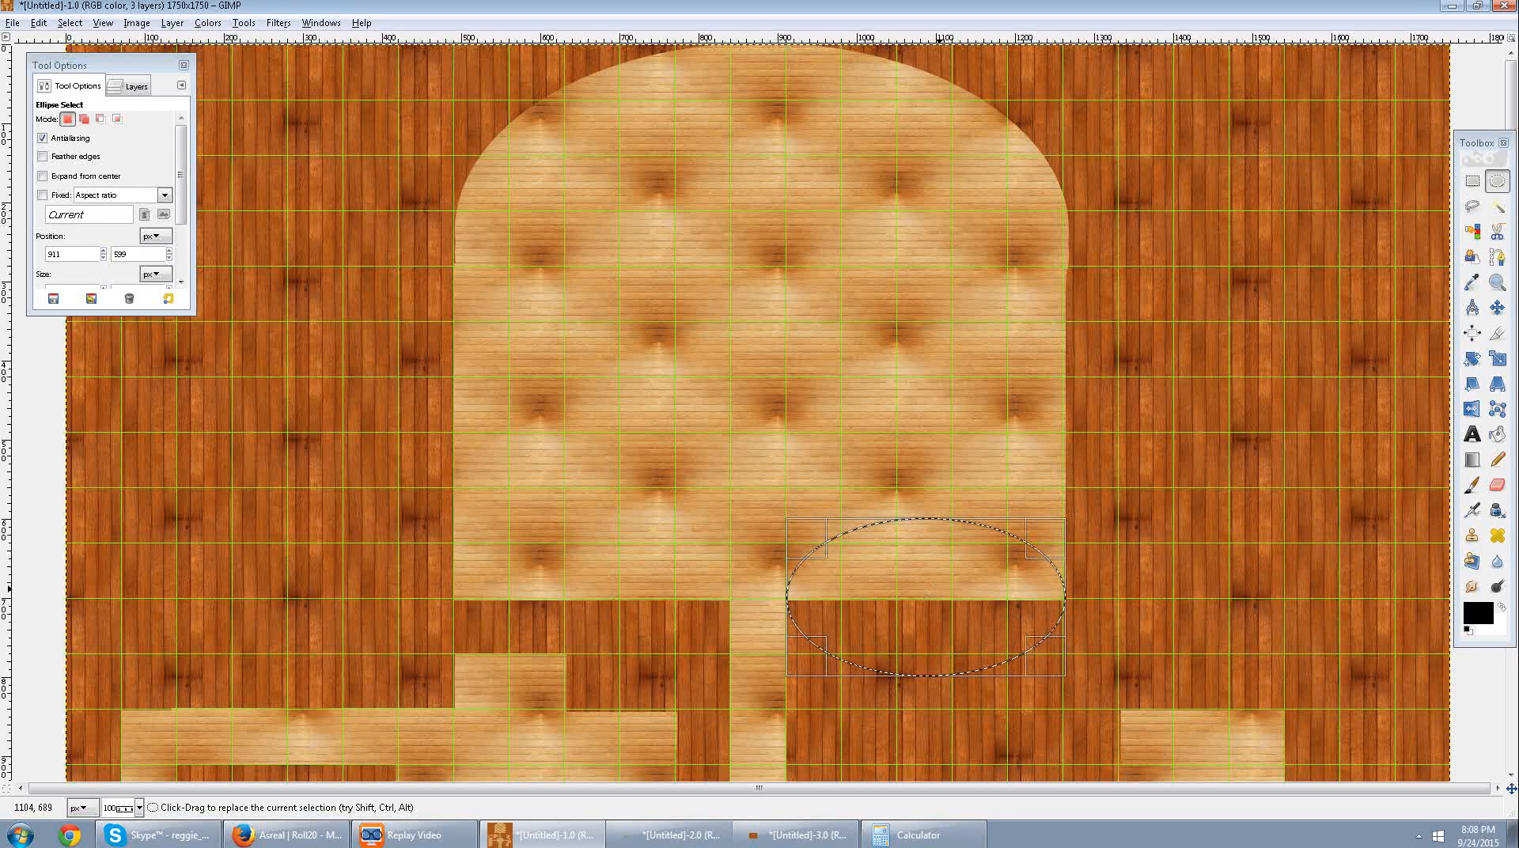
drag(926, 597, 922, 571)
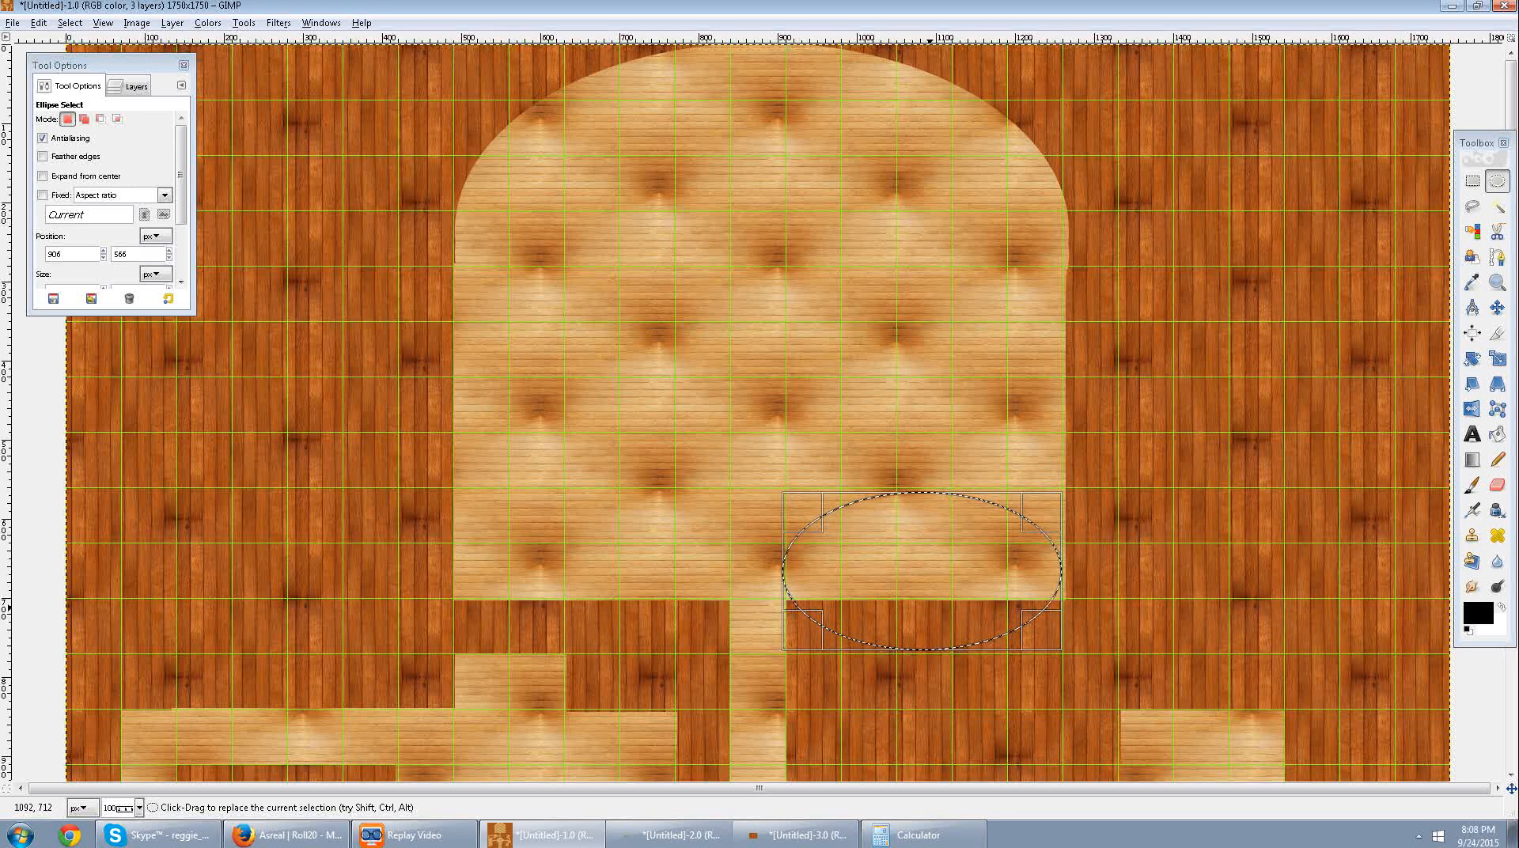
key(Delete)
Move the ellipse selection left of the central corridor to about 482, 565, clear it, and deselect.
drag(934, 581, 587, 570)
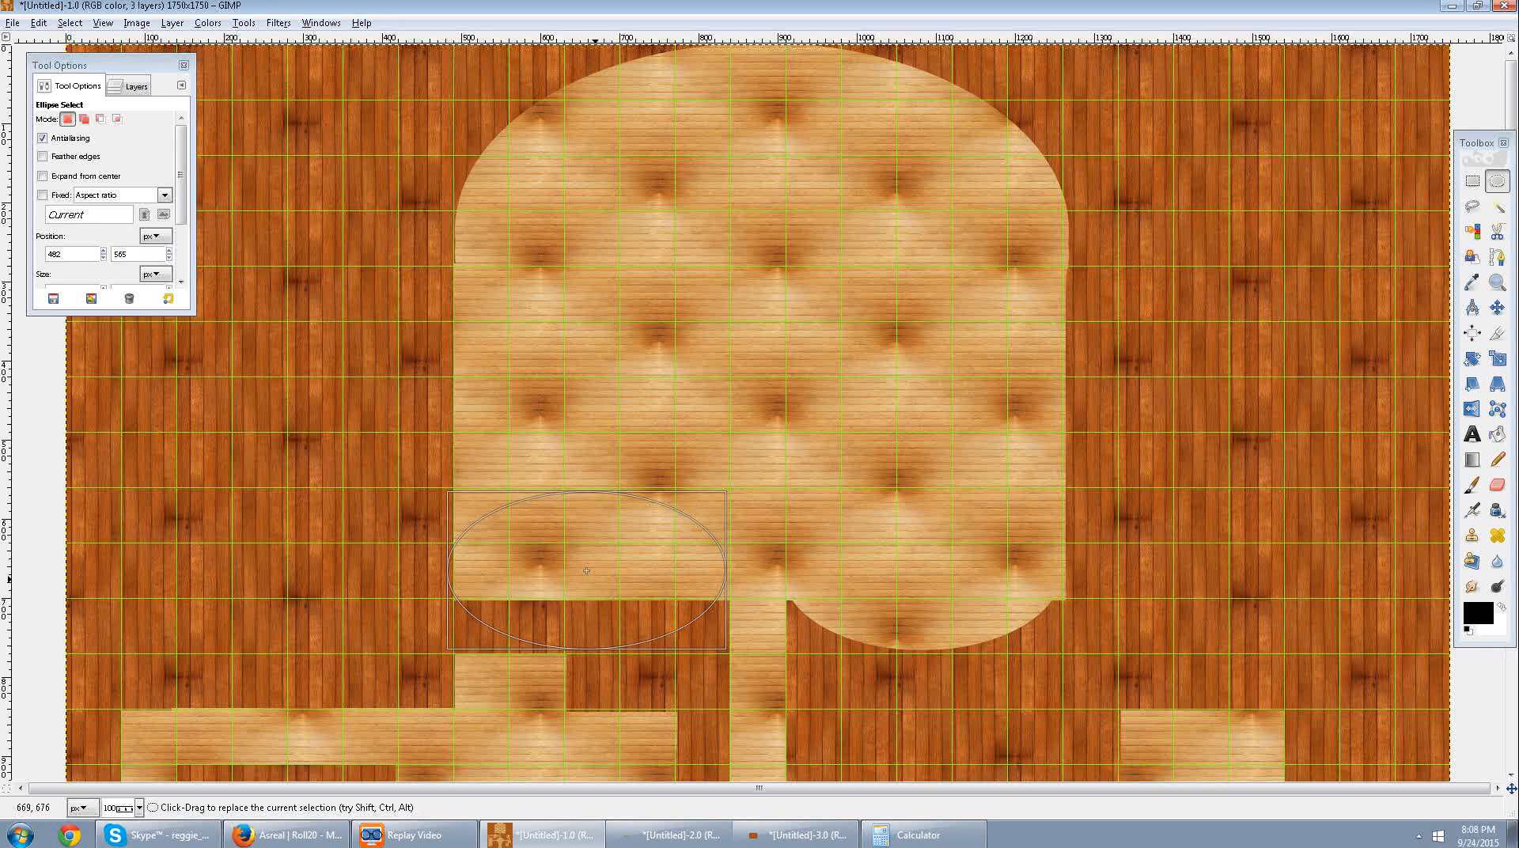
drag(586, 571, 743, 357)
key(Delete)
click(1017, 424)
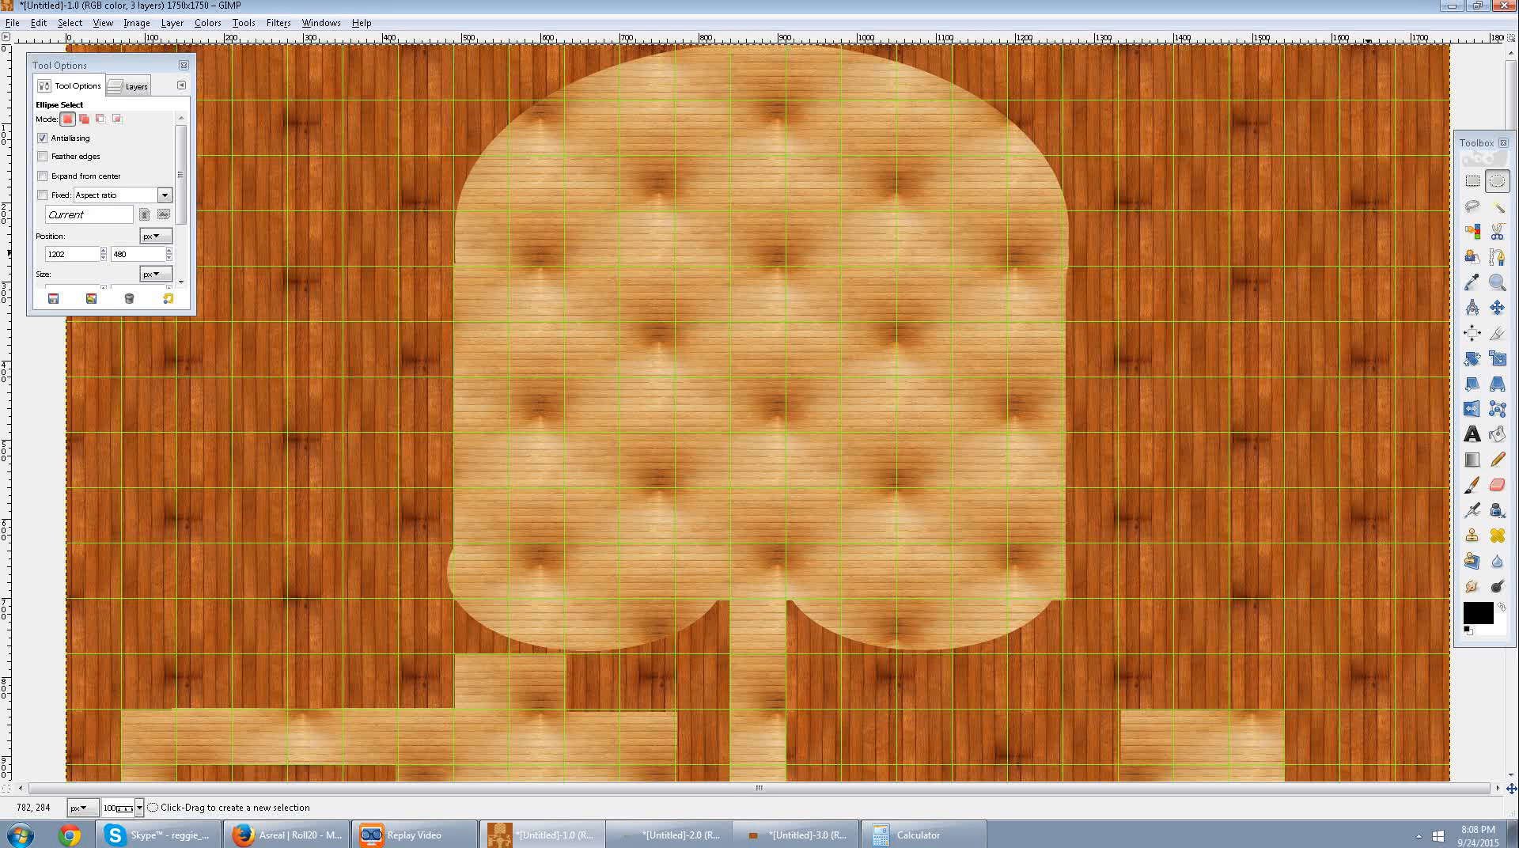
Try to clear a narrow rectangular strip along the large hall's left edge, and deselect.
click(1473, 181)
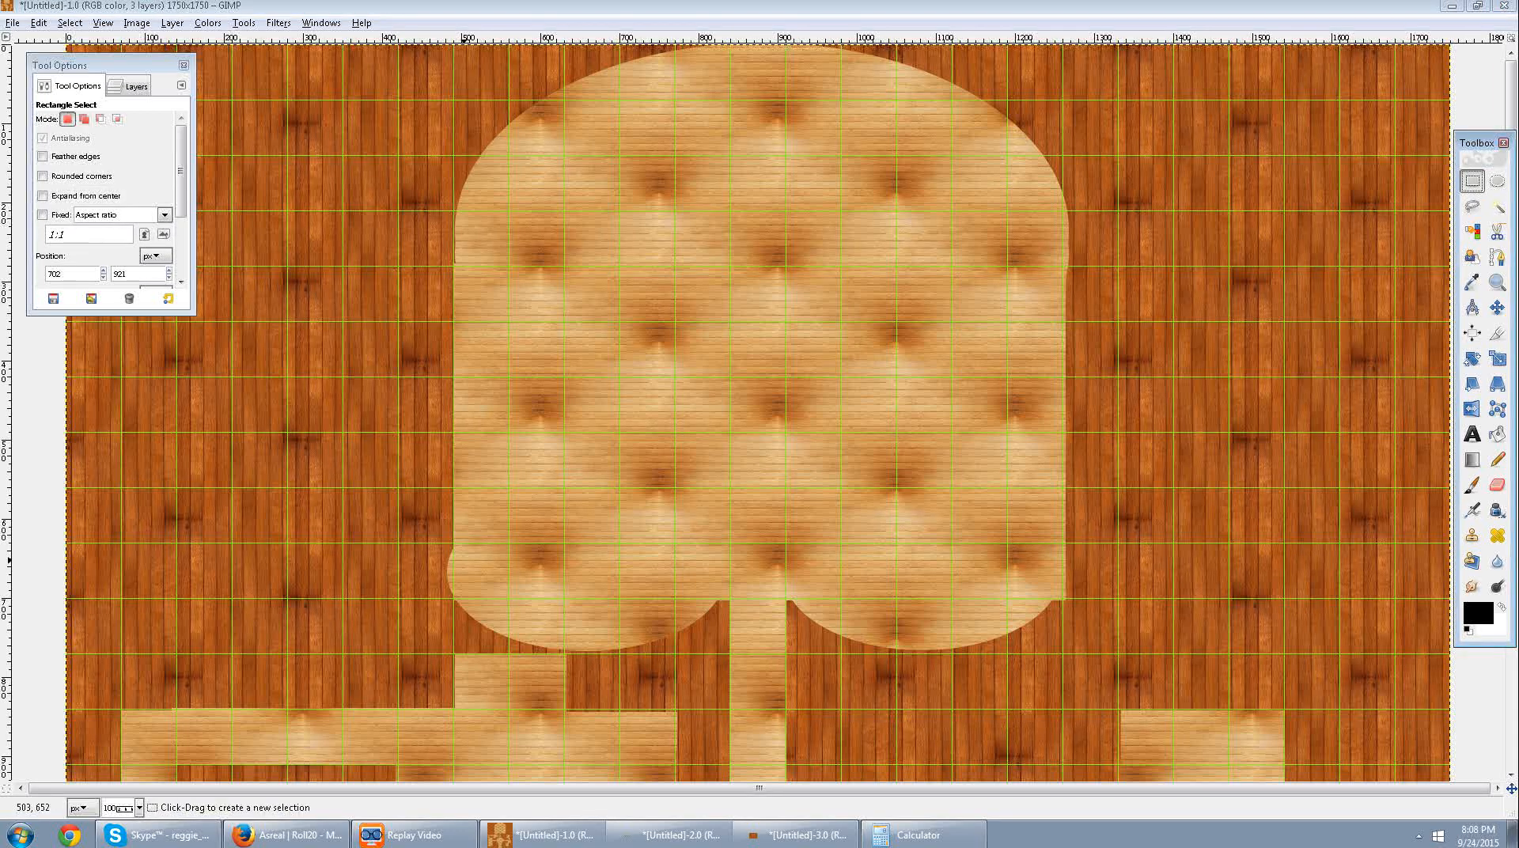
drag(458, 591, 487, 211)
key(Delete)
click(451, 414)
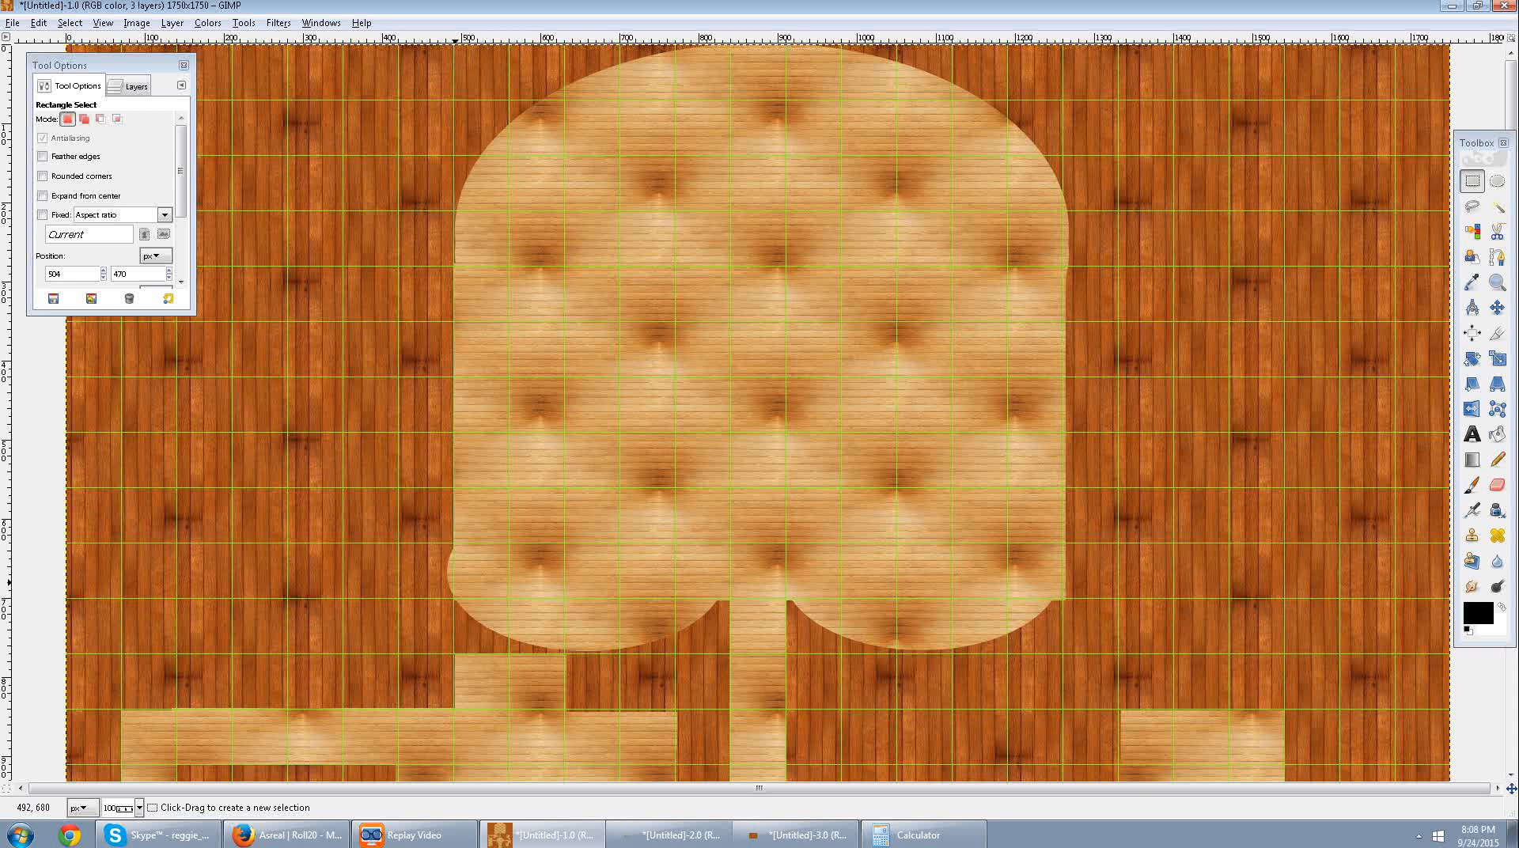
Undo back to the hall's lower-left ellipse selection, shift it right to about 490, 567, clear it, and deselect.
key(ctrl)
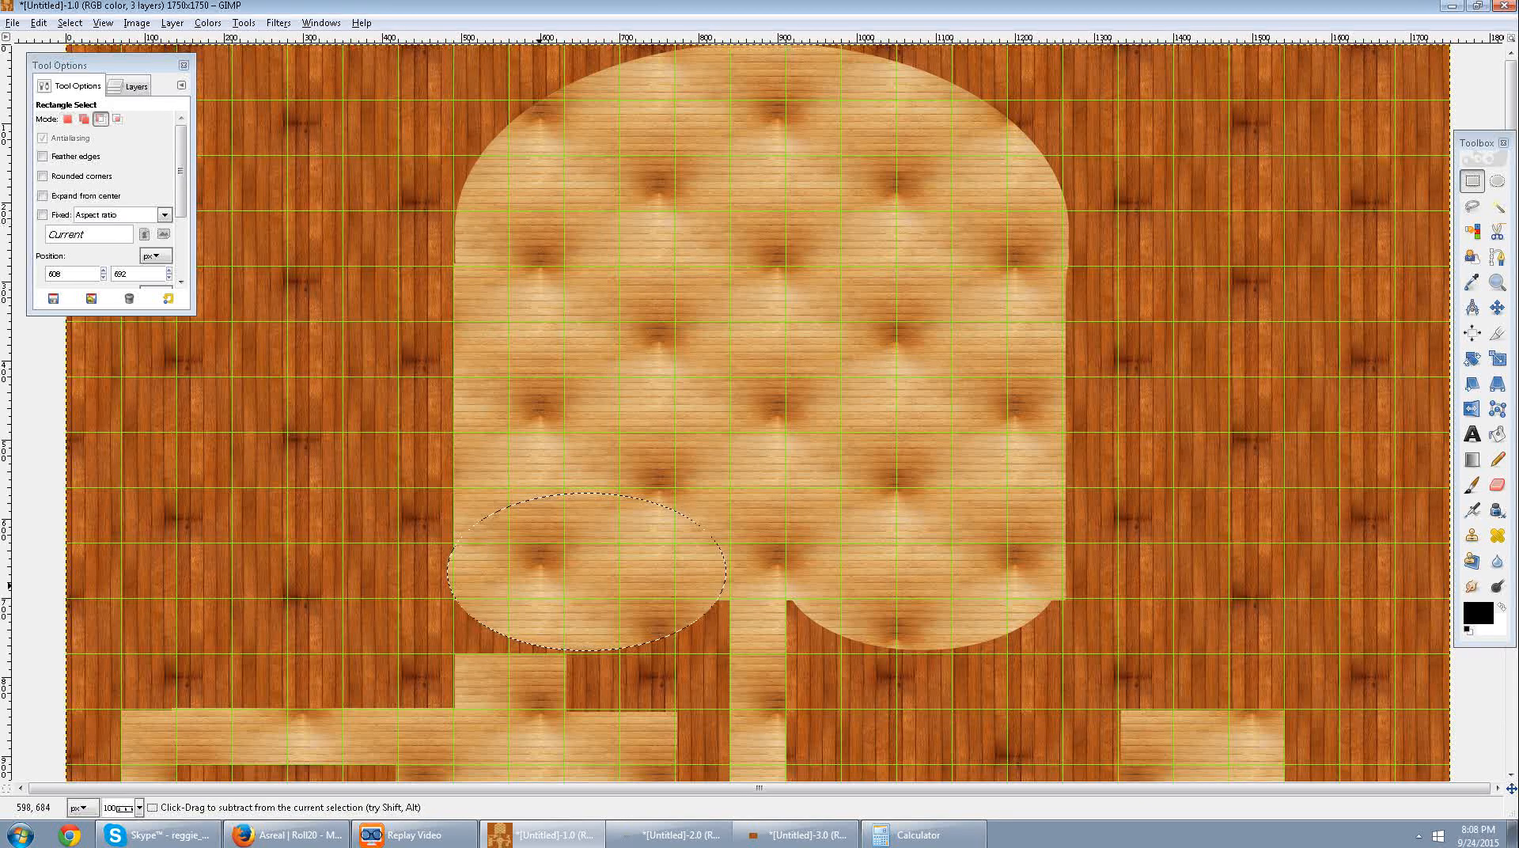
key(ctrl+z)
click(1497, 181)
click(589, 571)
drag(590, 571, 594, 572)
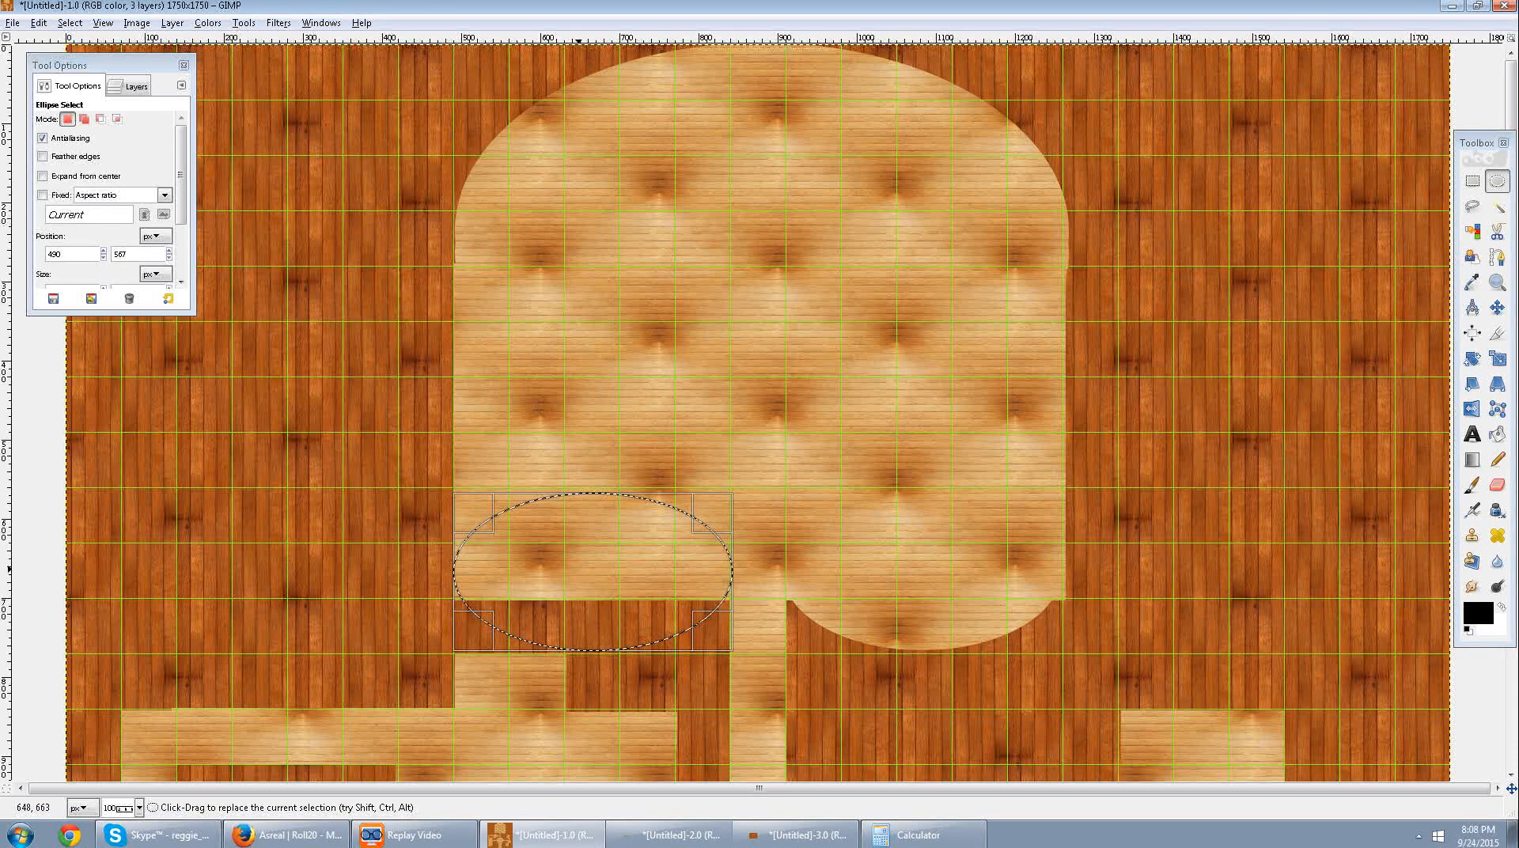
key(Delete)
click(901, 350)
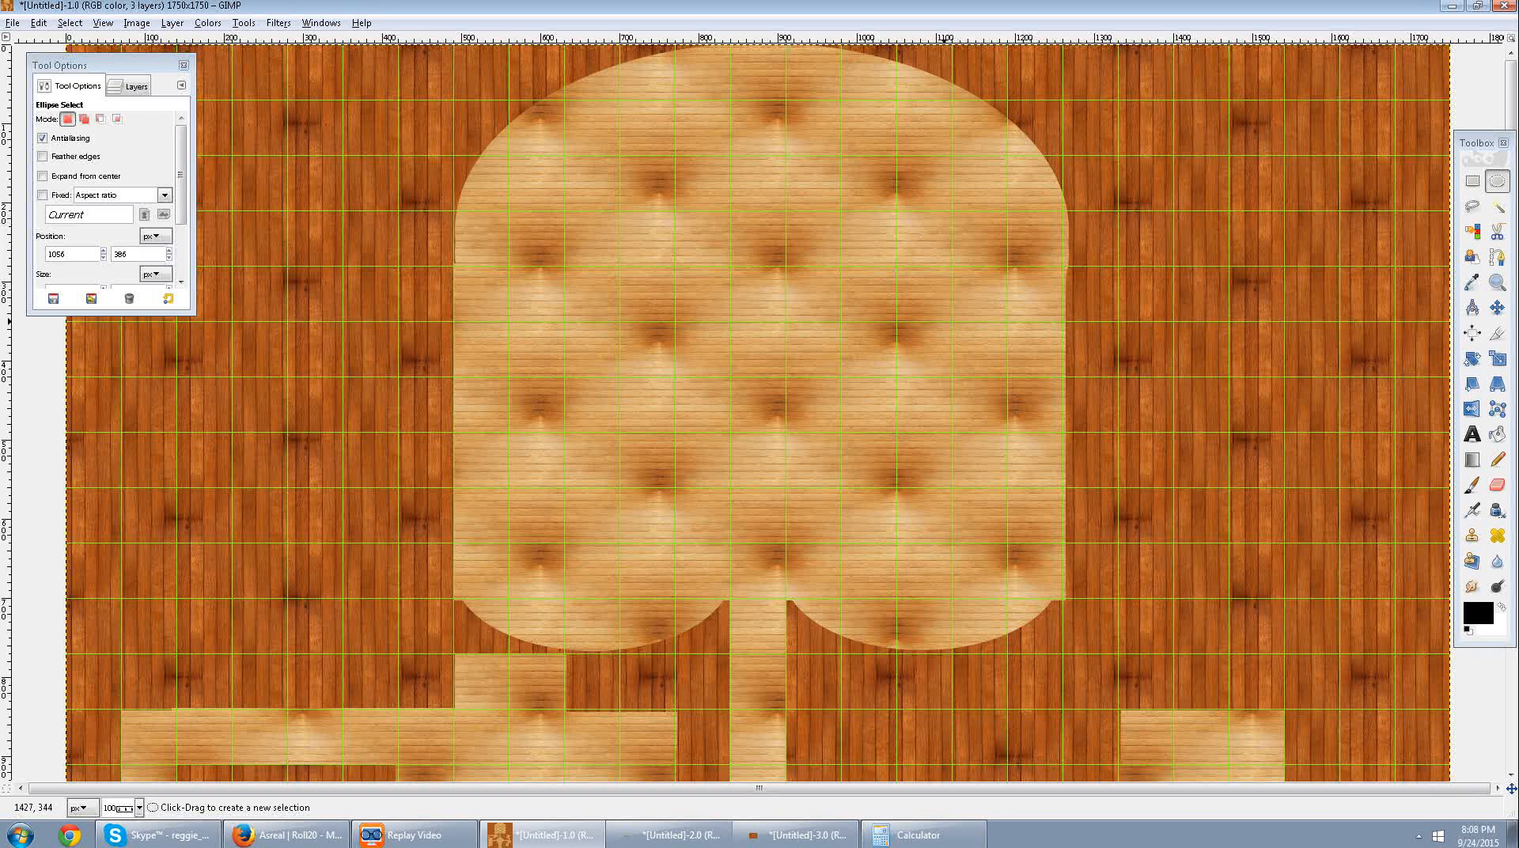
Clear a rectangular corridor running left from the hall's upper left side, positioned at about 209, 208, and deselect.
click(1473, 181)
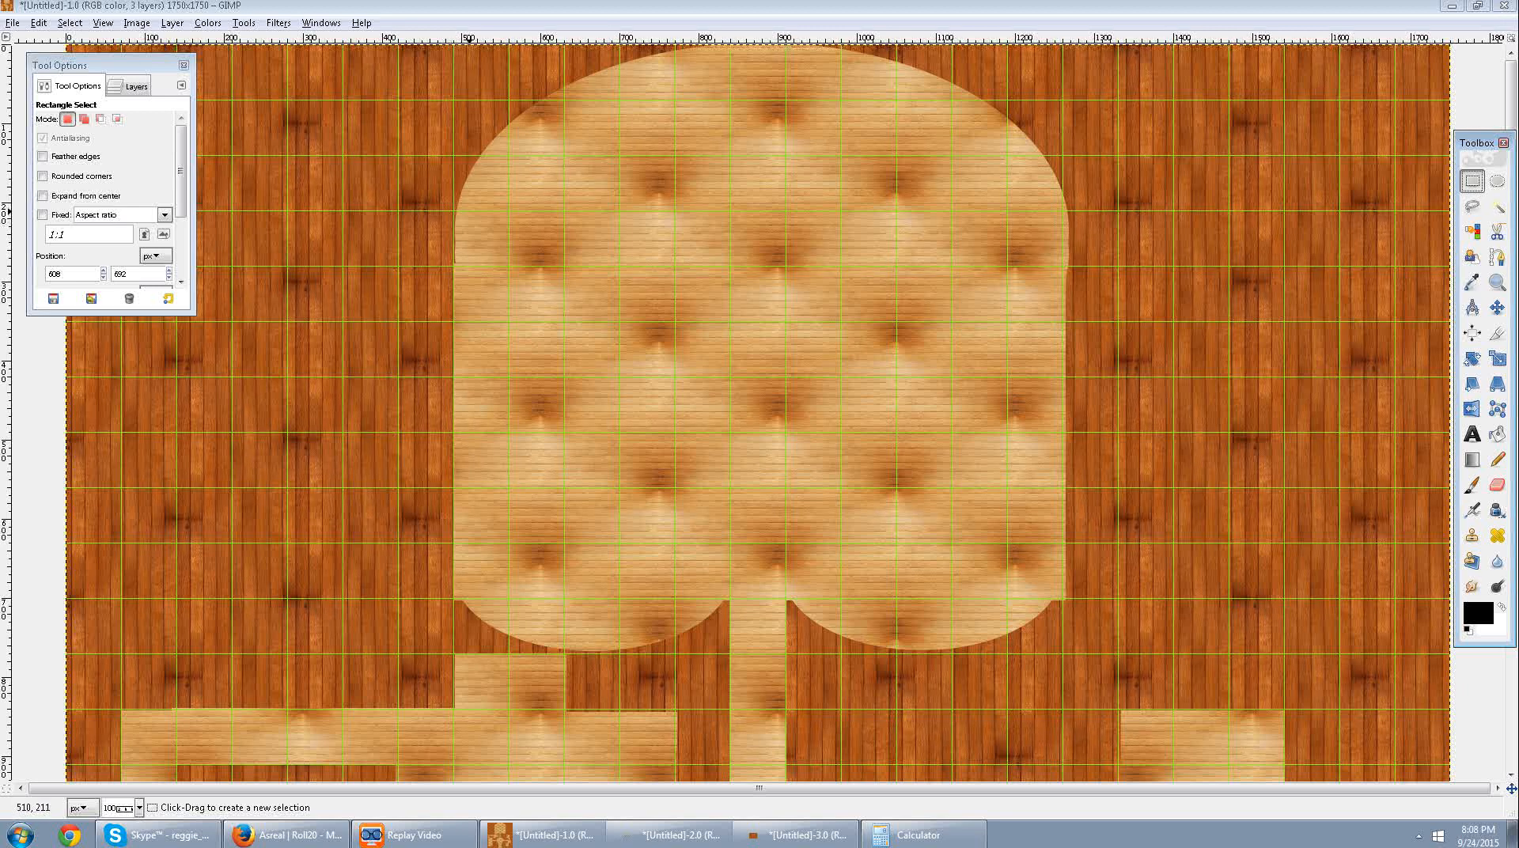
drag(459, 210, 243, 241)
key(Delete)
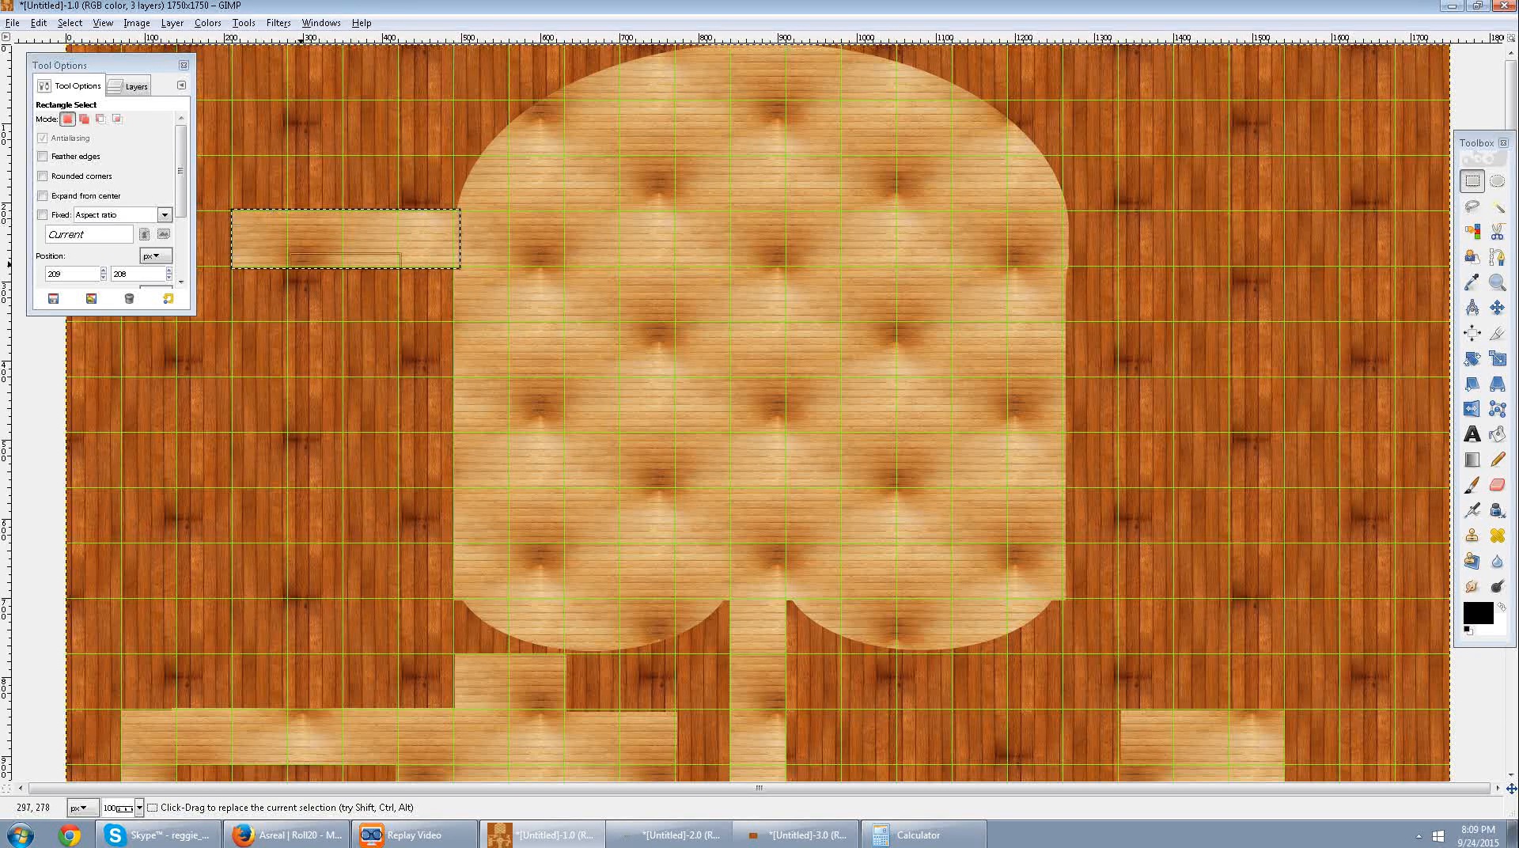
click(281, 277)
Clear a 74 × 147 px branch downward from the left corridor's outer end, positioned at about 208, 275.
drag(291, 261, 232, 378)
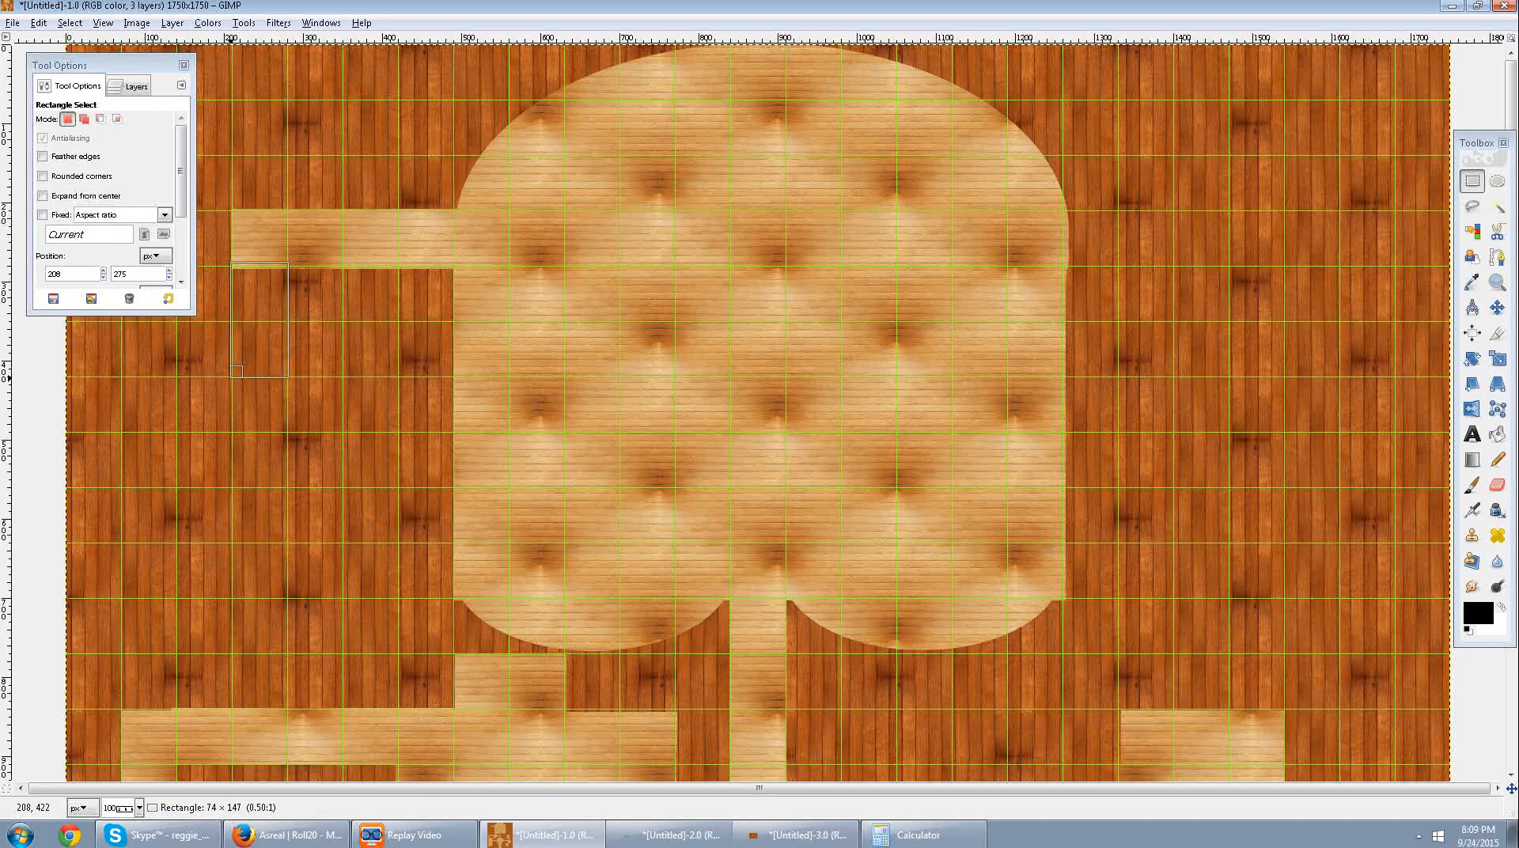
key(Delete)
click(313, 364)
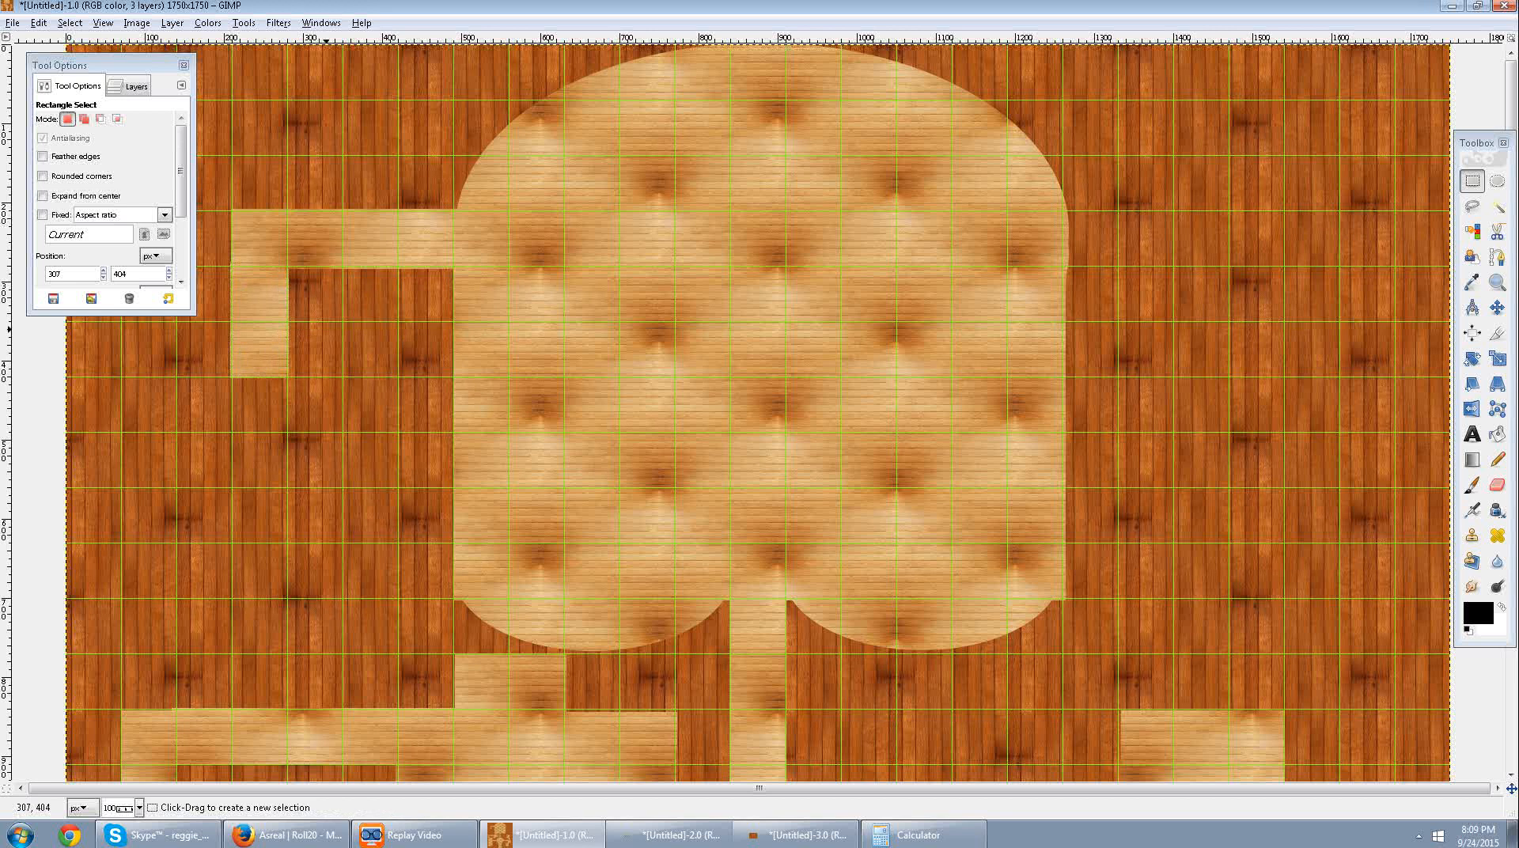
Extend the left branch's lower end two grid squares to the right and clear a single-square opening beneath it at about 282, 419.
drag(348, 322, 290, 432)
key(Delete)
click(347, 382)
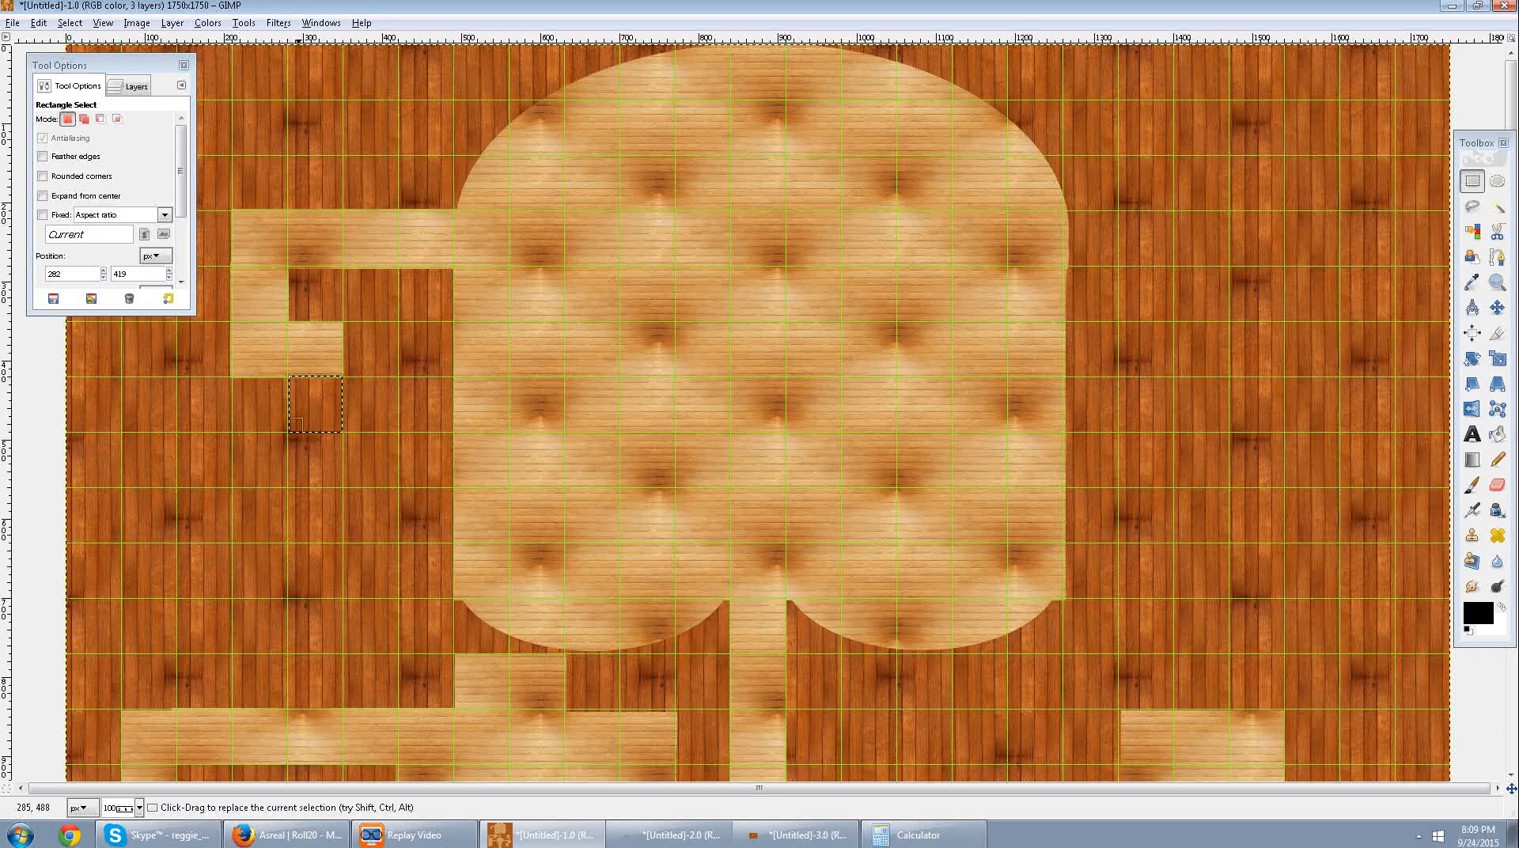
key(Delete)
click(353, 348)
mouse_move(344, 323)
mouse_down()
mouse_move(400, 378)
mouse_move(361, 352)
mouse_up()
click(378, 392)
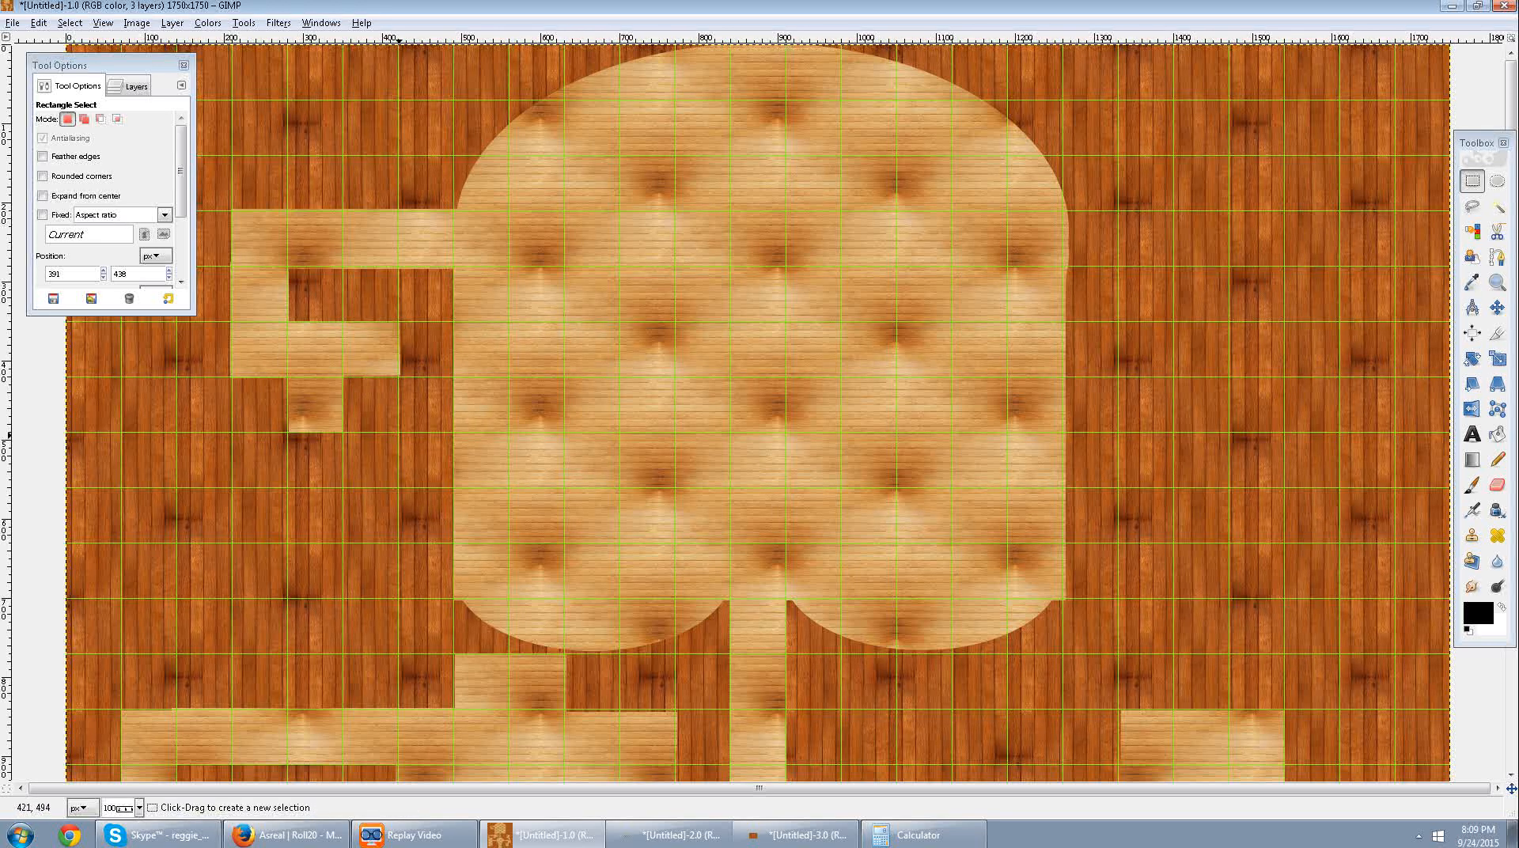
Clear a room five grid squares wide and four high beneath the left branch's opening, and deselect.
drag(401, 429, 121, 652)
key(Delete)
click(428, 388)
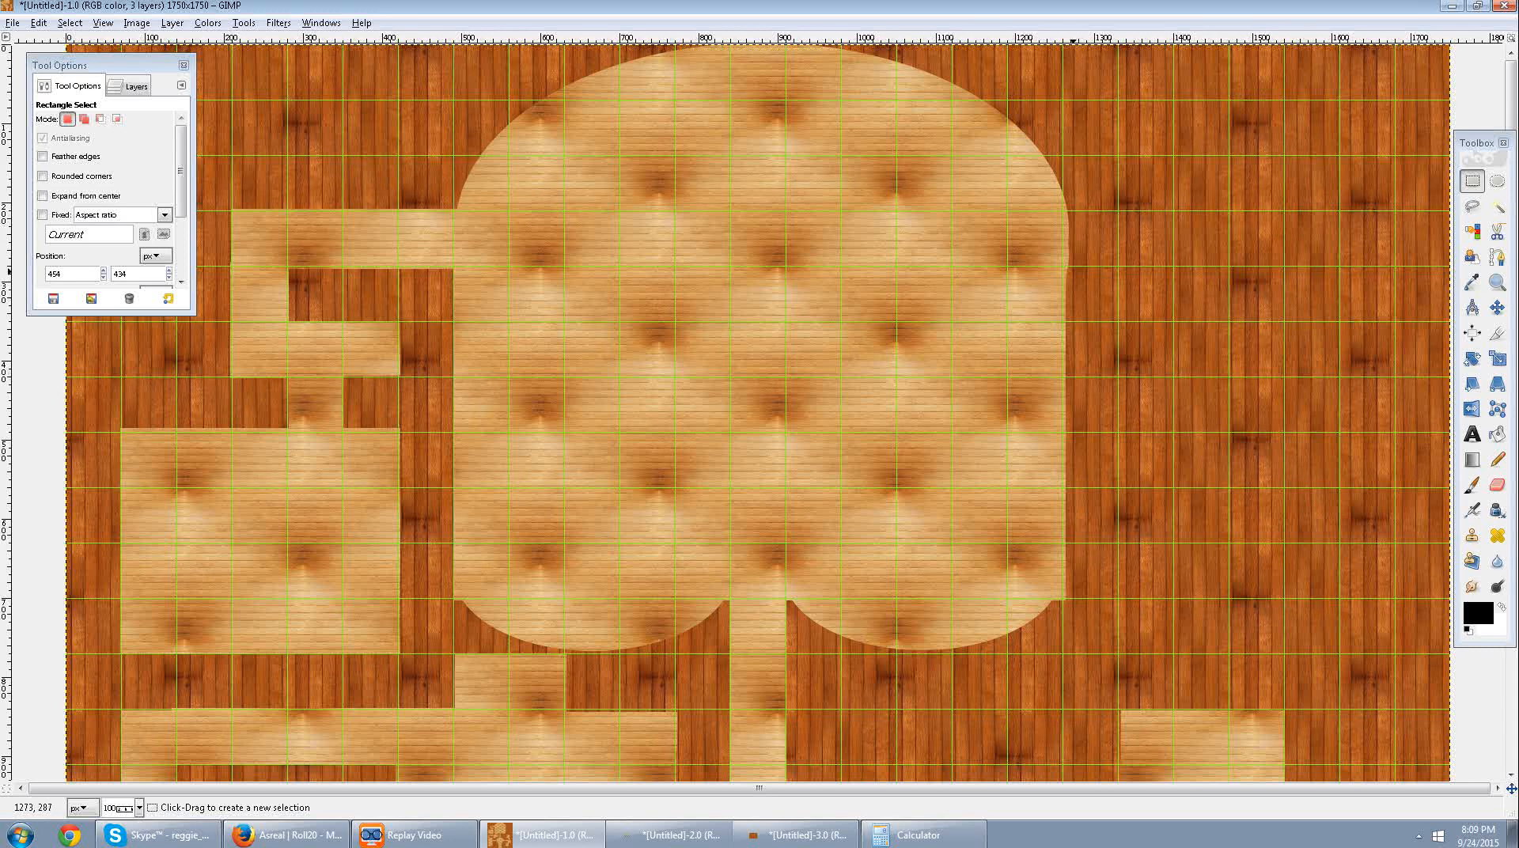
Clear a four-square-long corridor running right from the hall's upper right side, starting at about 1257, 212, and deselect.
scroll(1072, 270, down, 10)
scroll(1129, 608, up, 8)
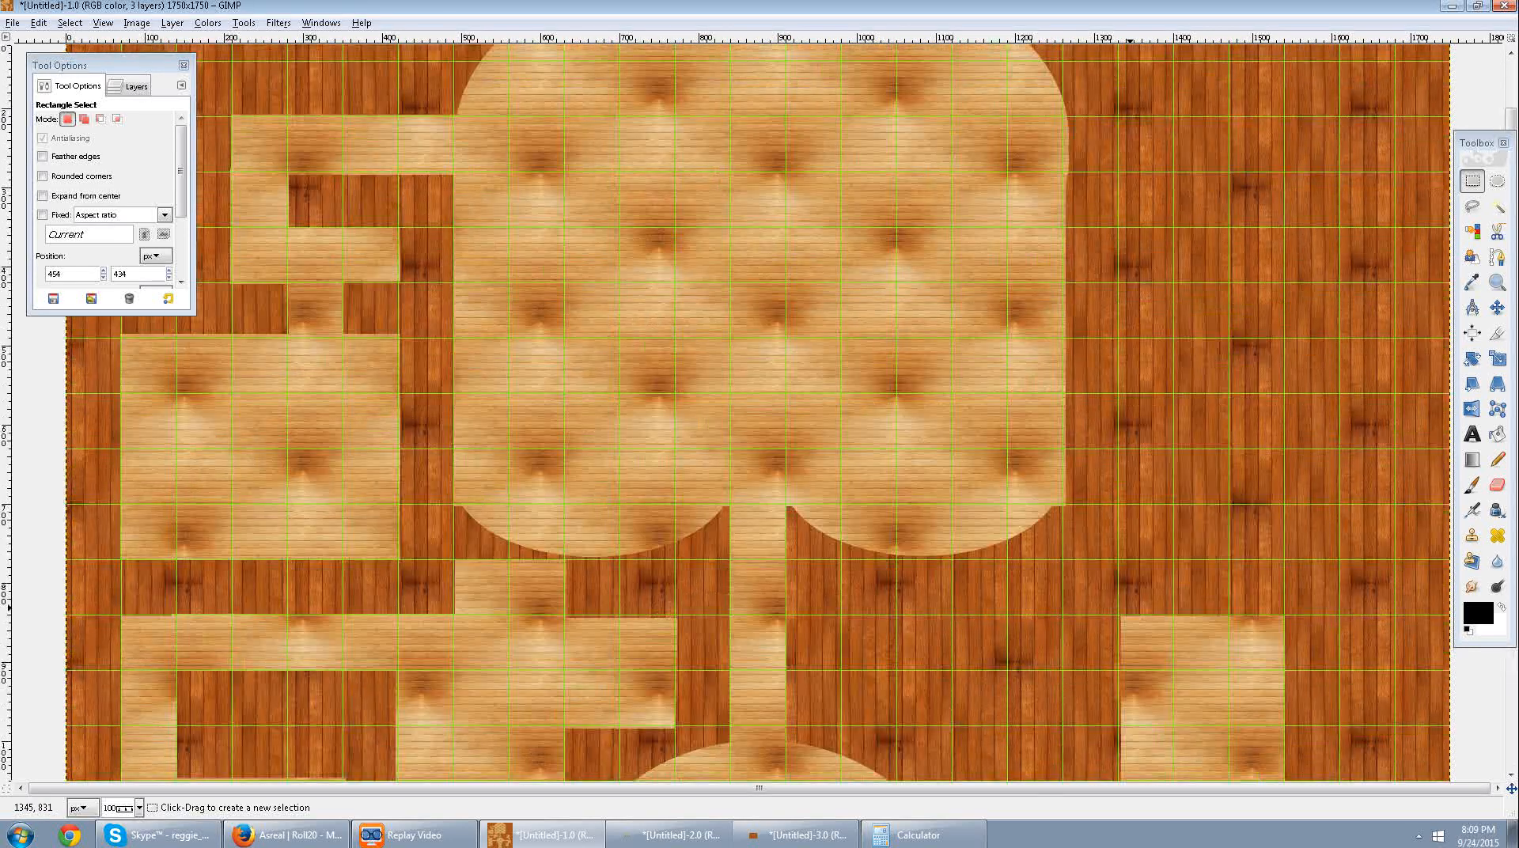
scroll(1108, 608, up, 3)
drag(1070, 210, 1289, 265)
drag(1114, 235, 1105, 239)
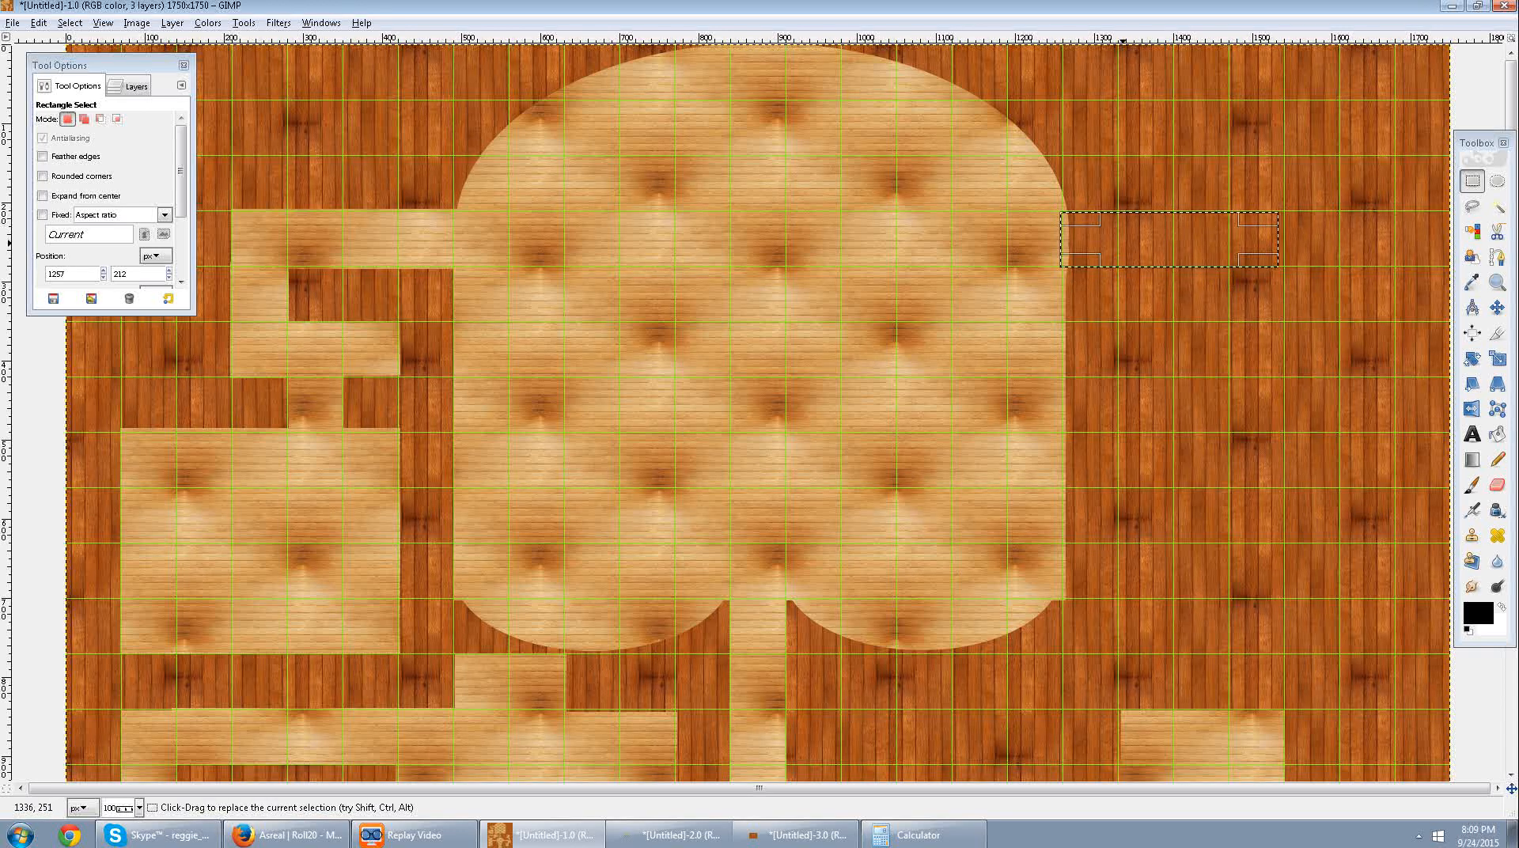
drag(1276, 260, 1281, 262)
key(ctrl+semicolon)
click(1297, 303)
Clear a branch one grid square wide and two long downward from the right corridor's outer end.
drag(1282, 258, 1227, 380)
key(ctrl+semicolon)
click(1309, 375)
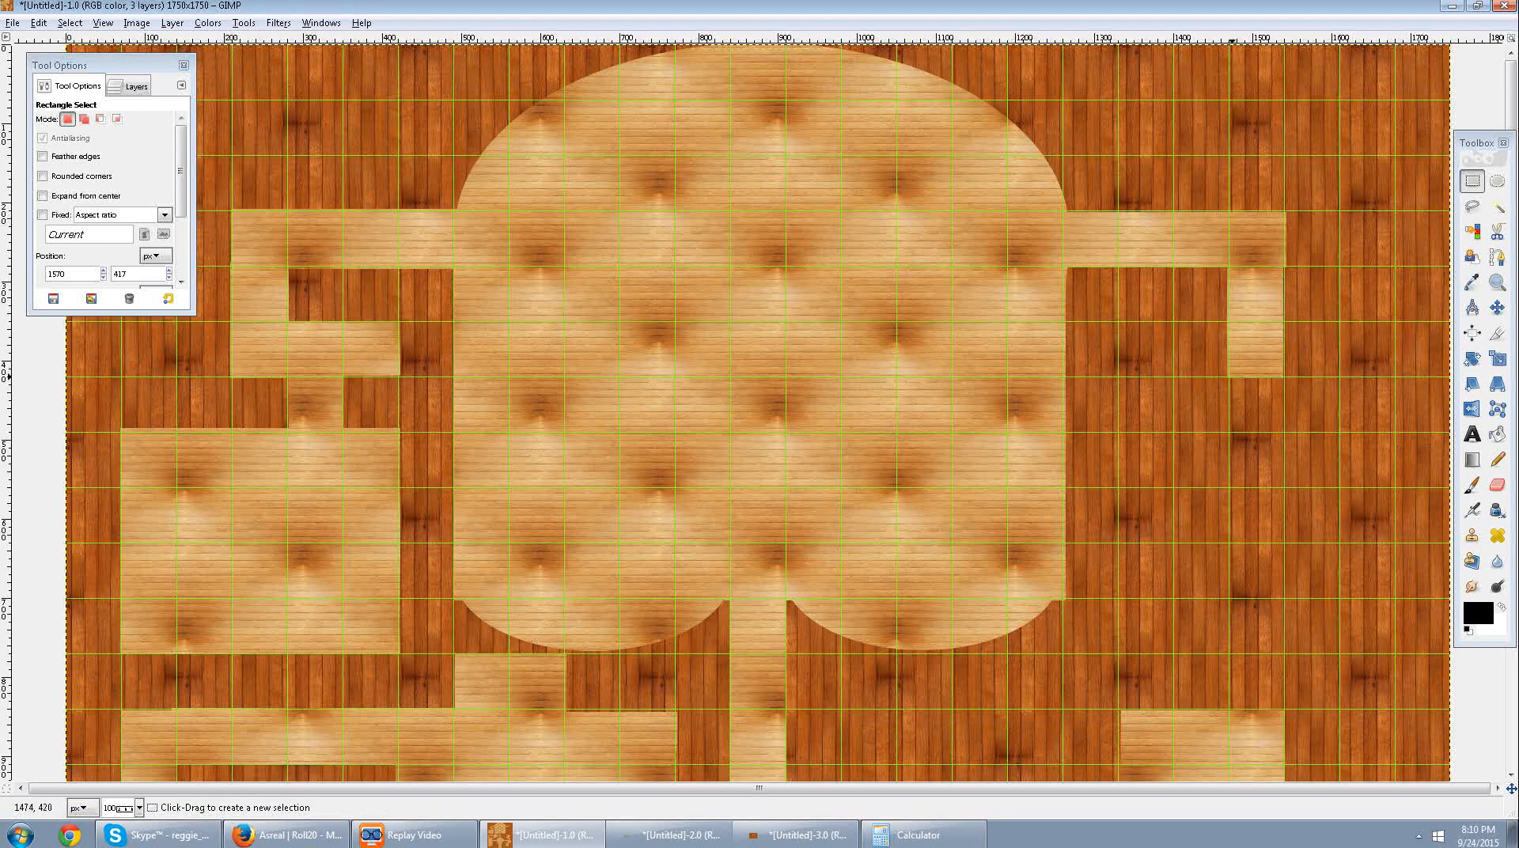
Clear a five-square-wide crossbar corridor beneath the right branch, with single-square openings below its left end, middle and right end.
drag(1228, 376, 1395, 413)
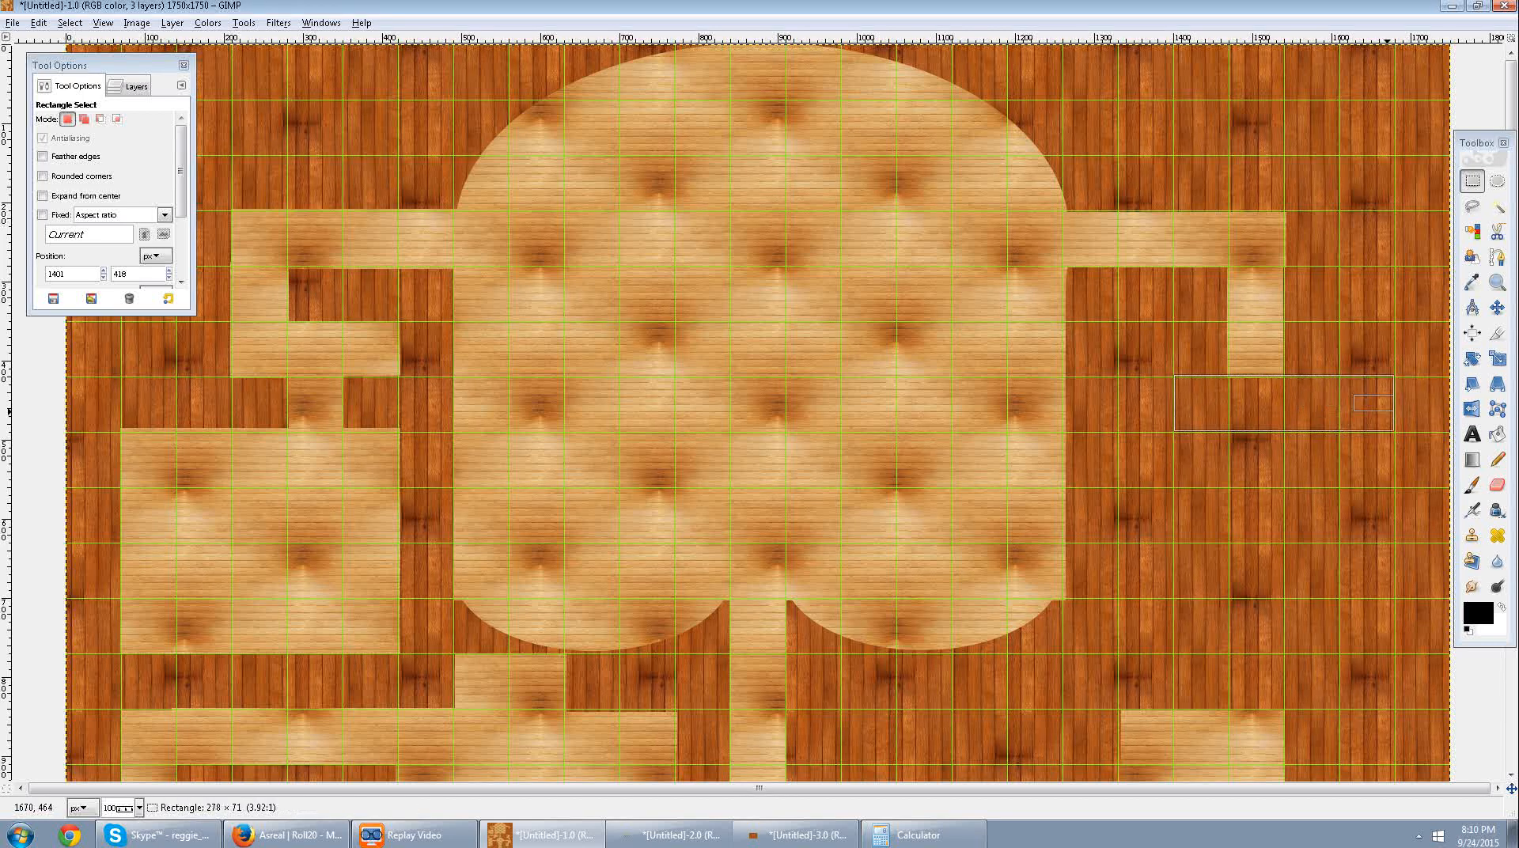
drag(1177, 405, 1135, 415)
drag(1254, 422, 1369, 460)
key(Delete)
click(1213, 473)
key(Delete)
key(Delete)
key(Delete)
click(1282, 517)
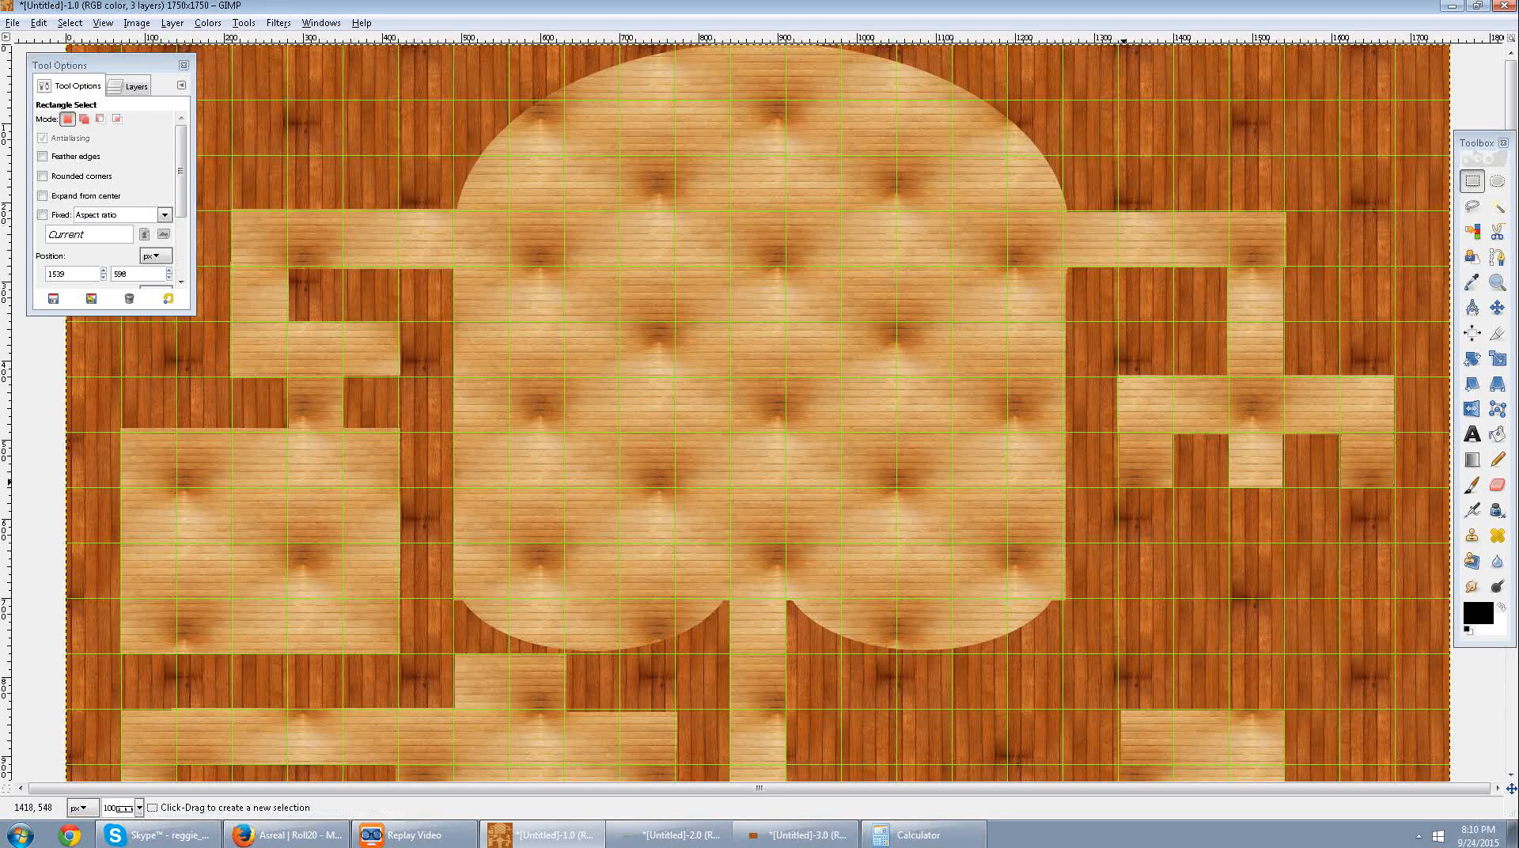
Clear three roughly two-by-two-square rooms beneath the crossbar's openings, positioned at about 1296, 558; 1440, 561; and 1589, 559.
drag(1093, 487, 1198, 600)
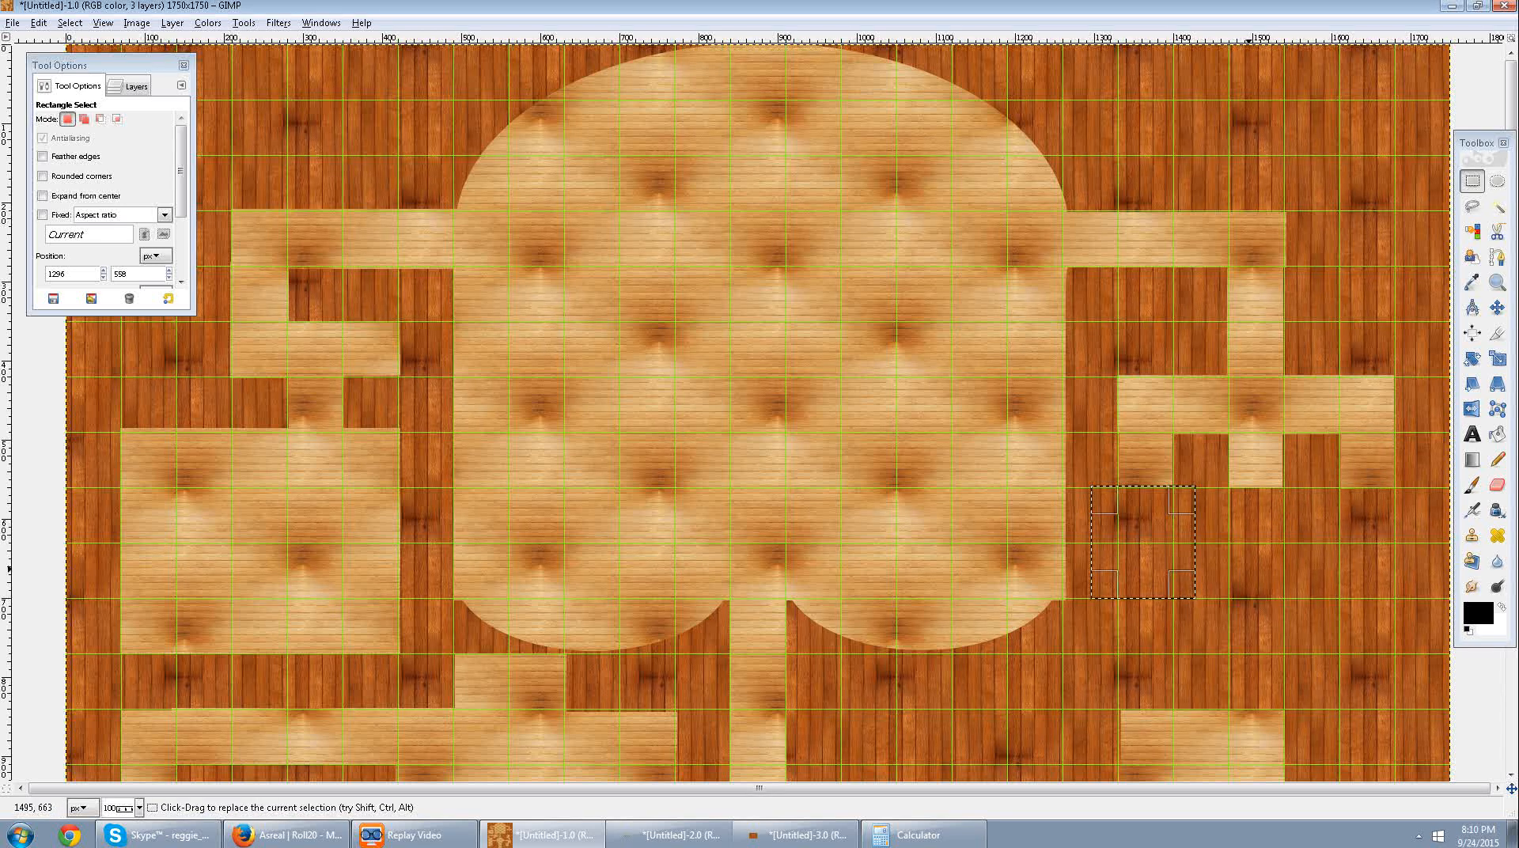
key(Delete)
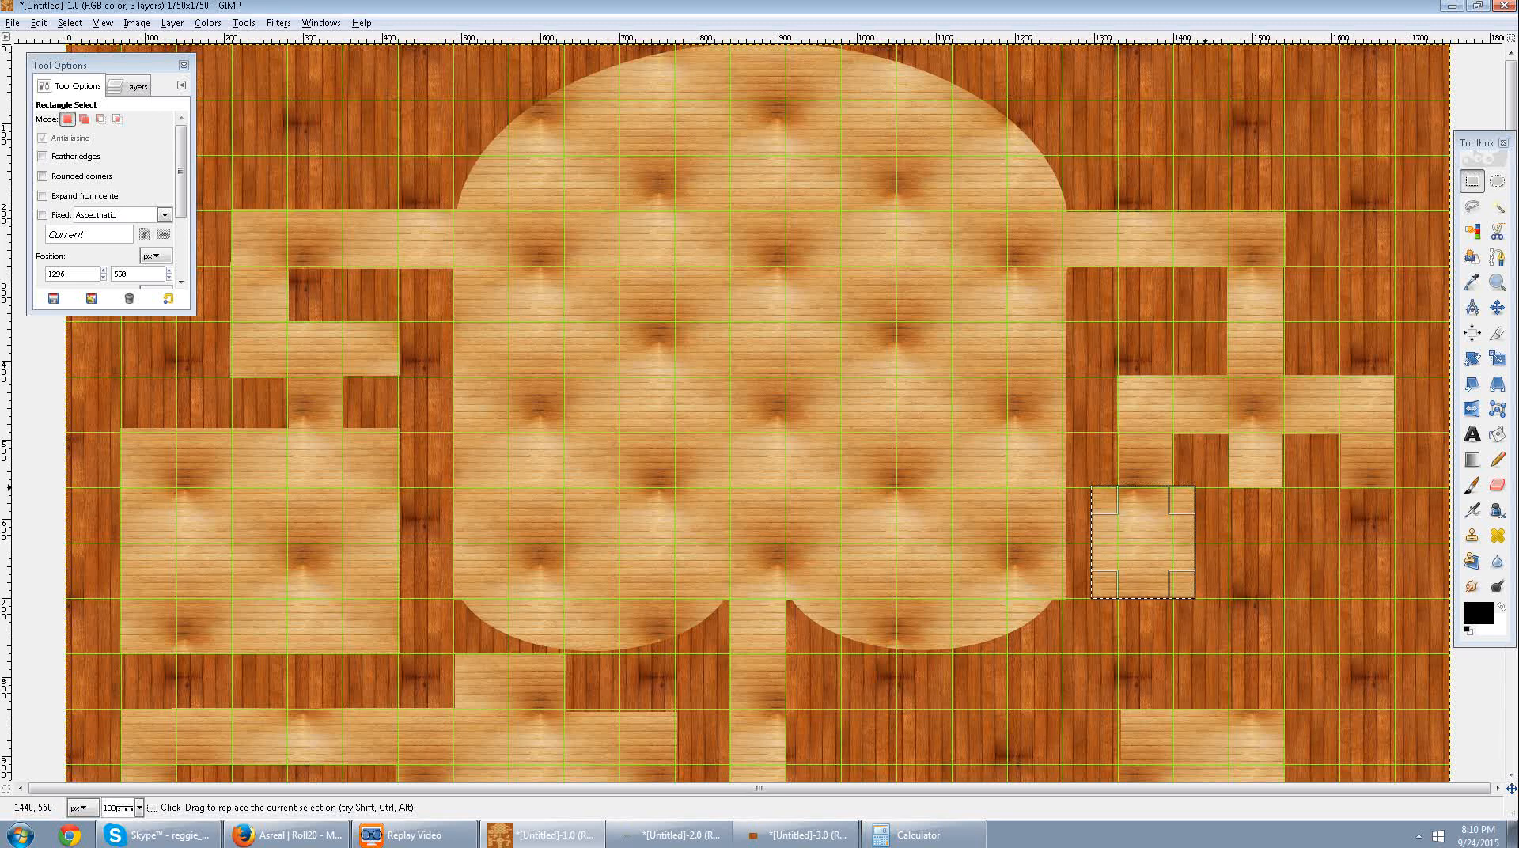
drag(1206, 488, 1314, 599)
drag(1262, 539, 1259, 544)
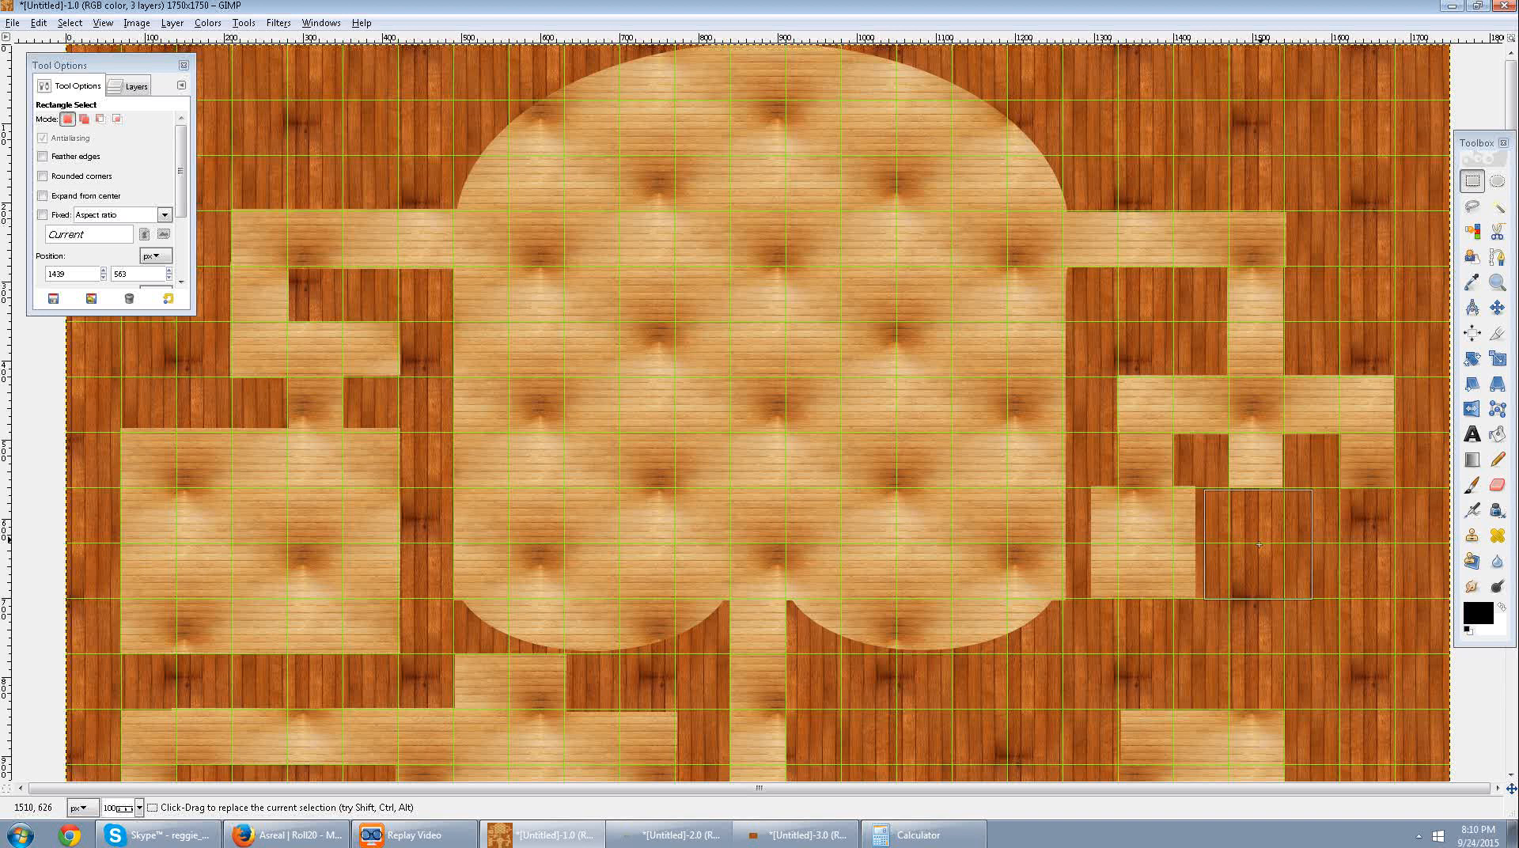
drag(1259, 544, 1259, 543)
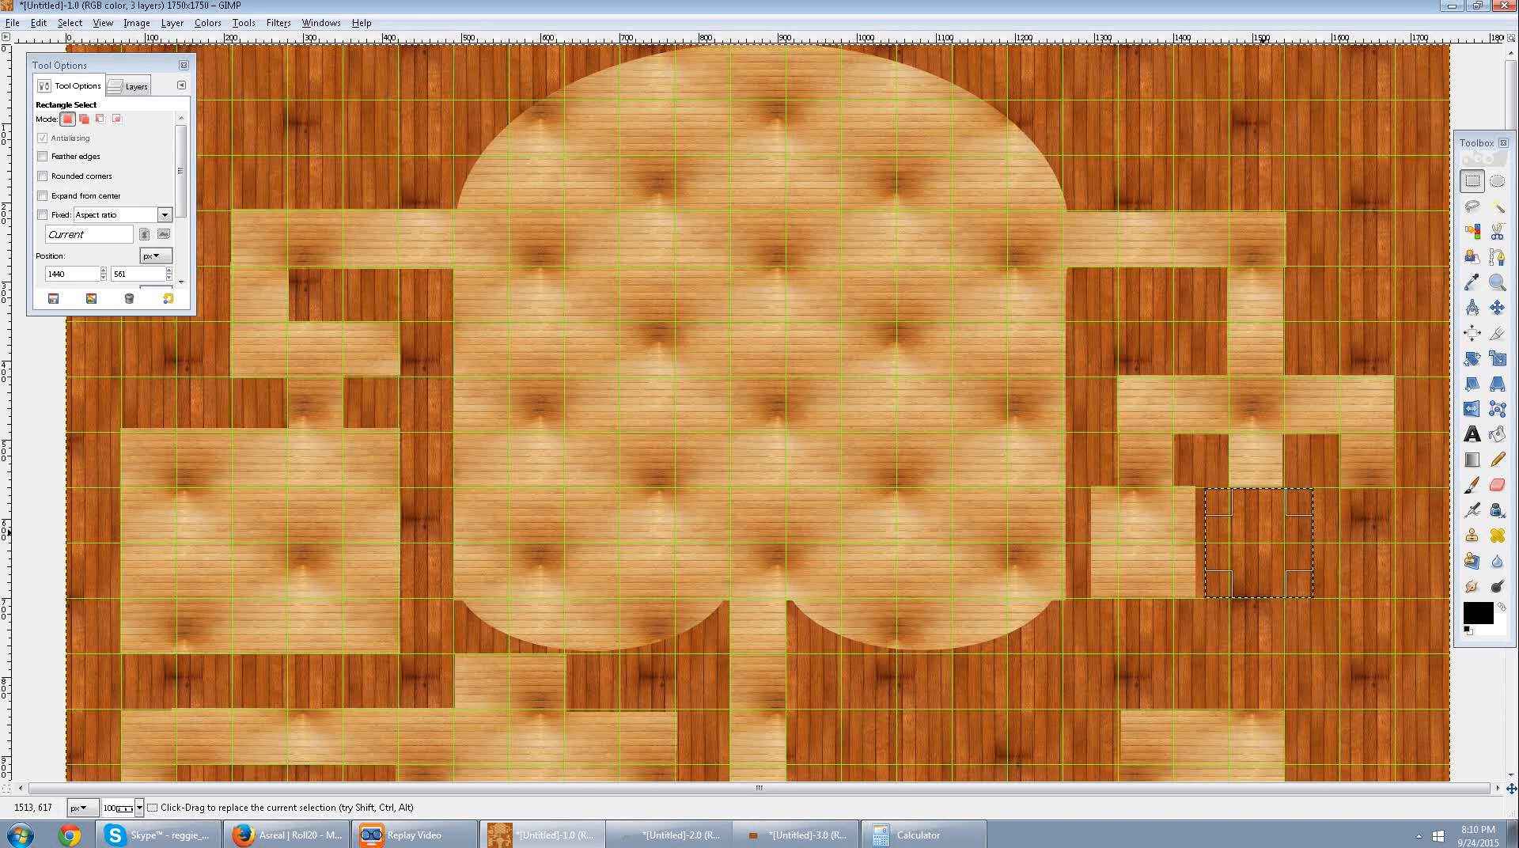
key(Delete)
drag(1260, 543, 1377, 541)
key(Delete)
click(1345, 640)
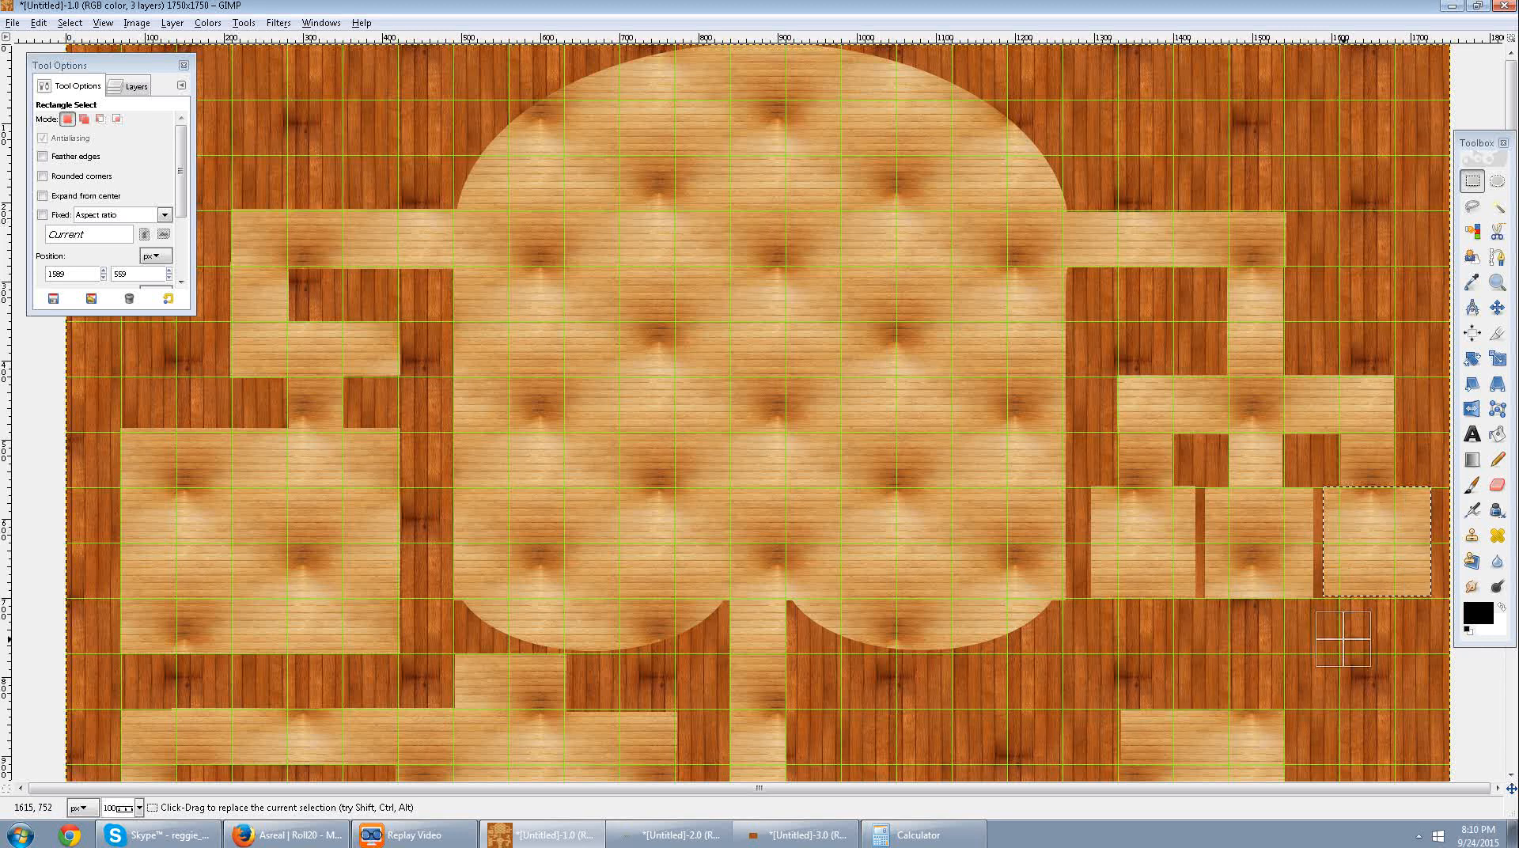
Clear a single-square opening above the right corridor's outer end, positioned at about 1469, 138.
scroll(1339, 643, down, 1)
scroll(1294, 473, up, 2)
scroll(1231, 327, down, 2)
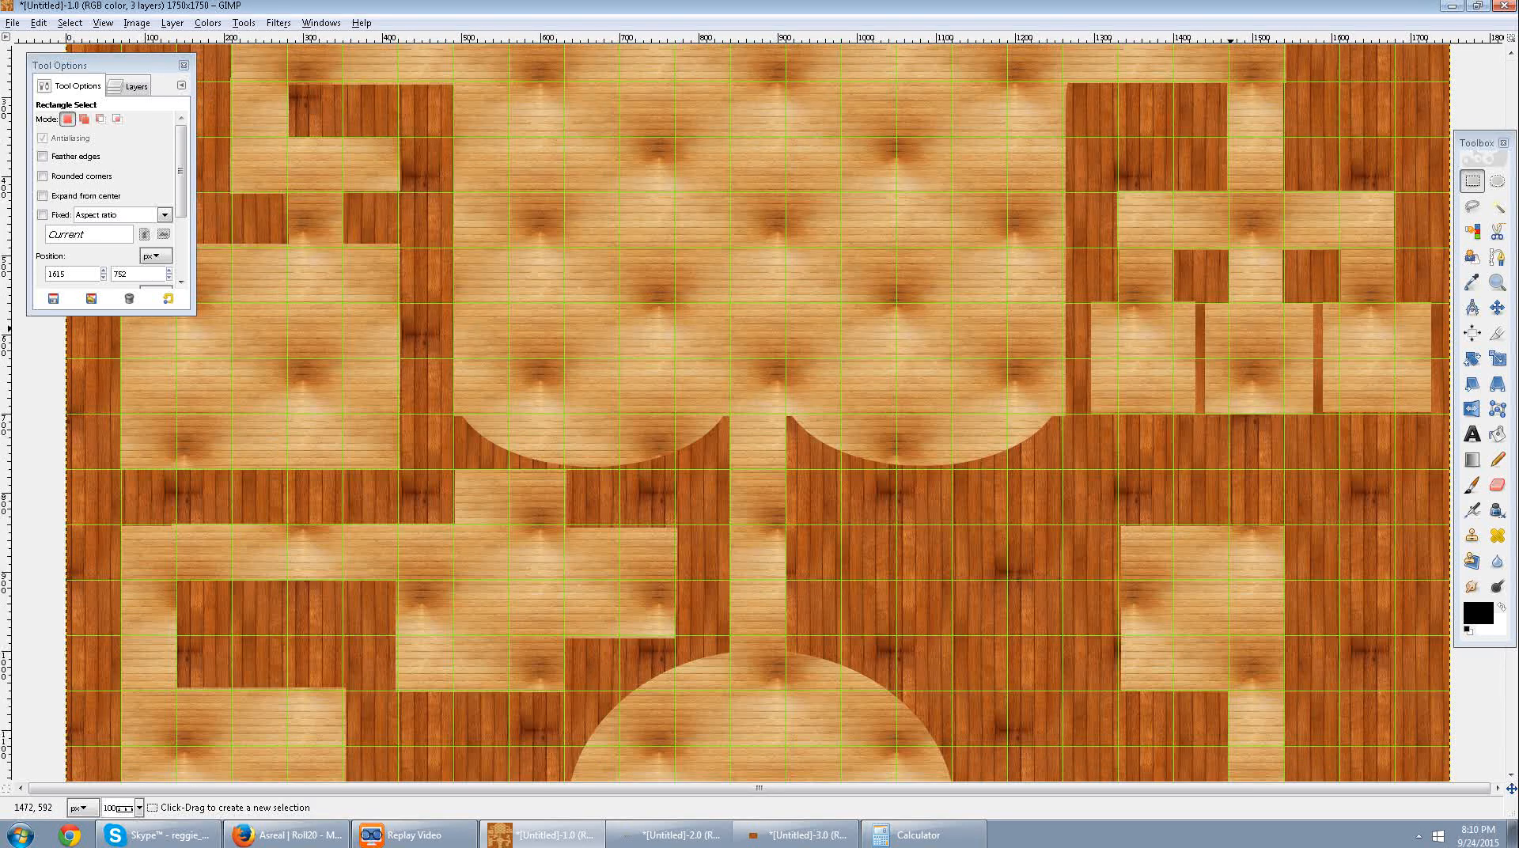
scroll(1235, 490, up, 2)
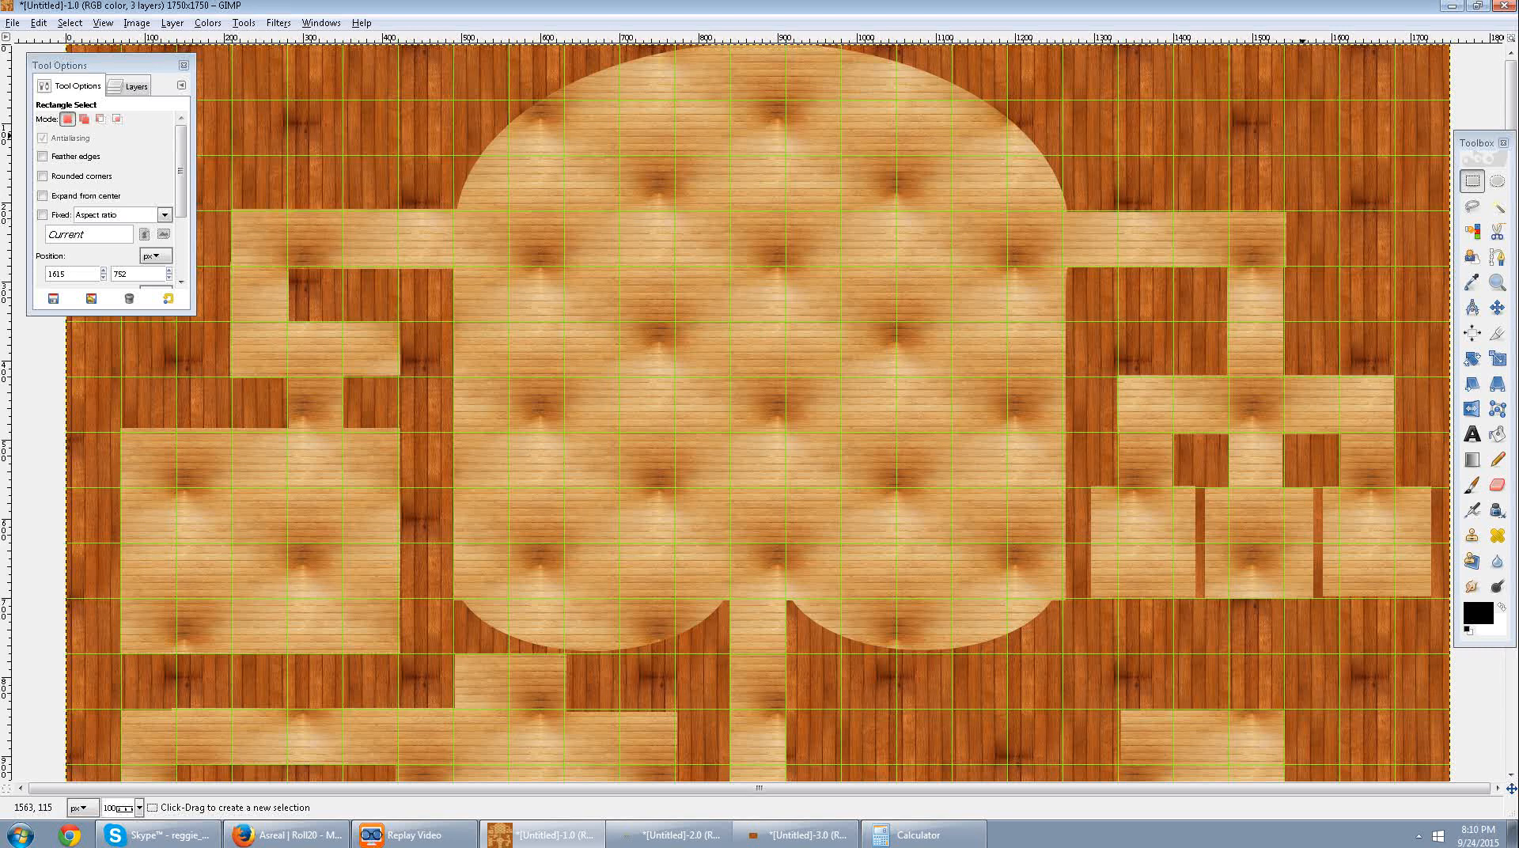
drag(1290, 154, 1279, 186)
key(Delete)
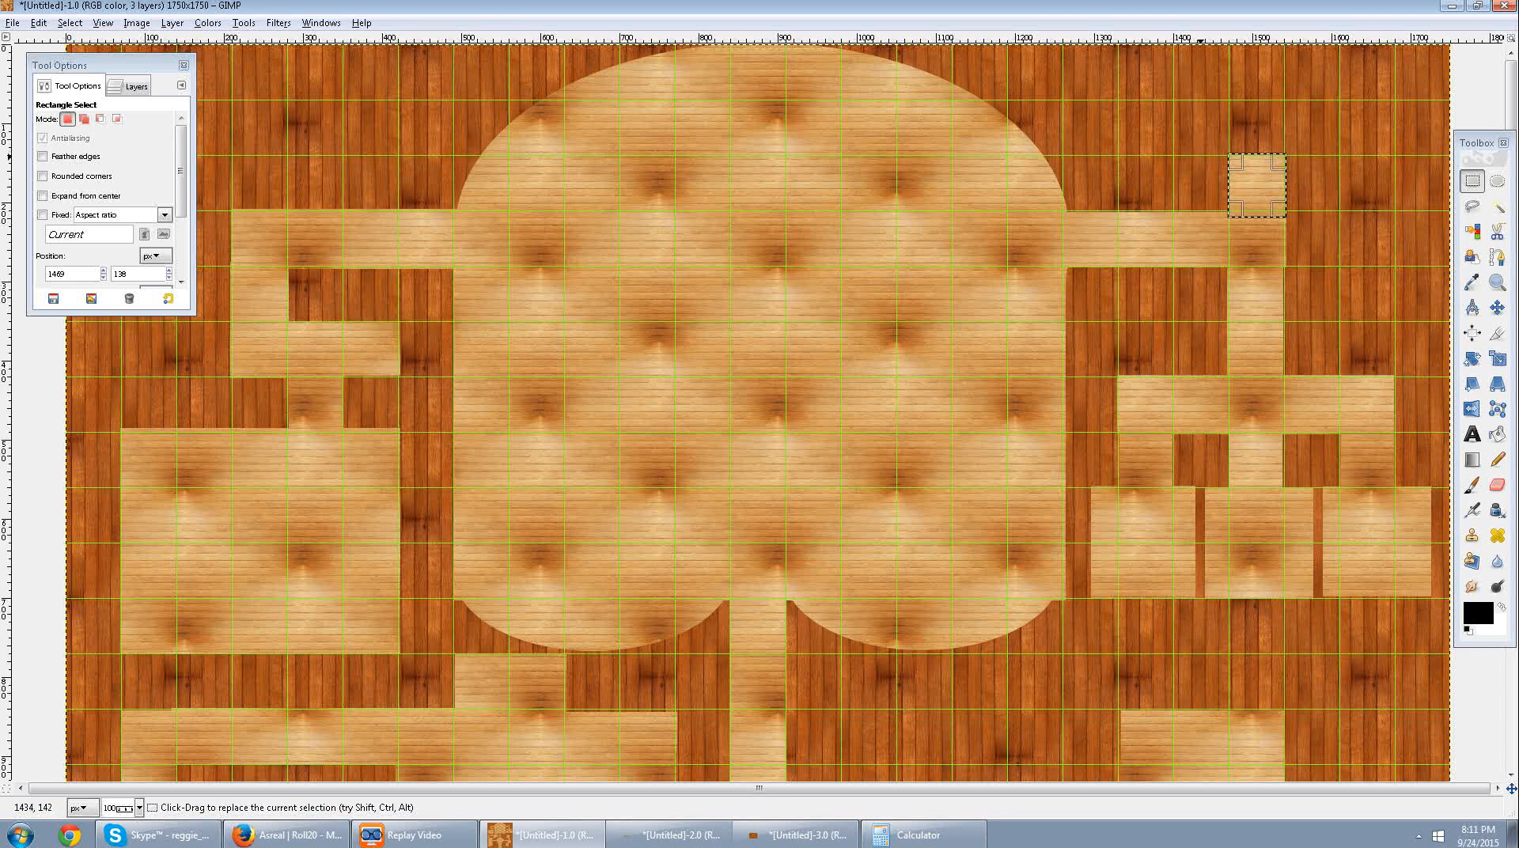
Clear a room about 212 px wide above that opening along the map's top edge, and deselect.
drag(1201, 155, 1311, 49)
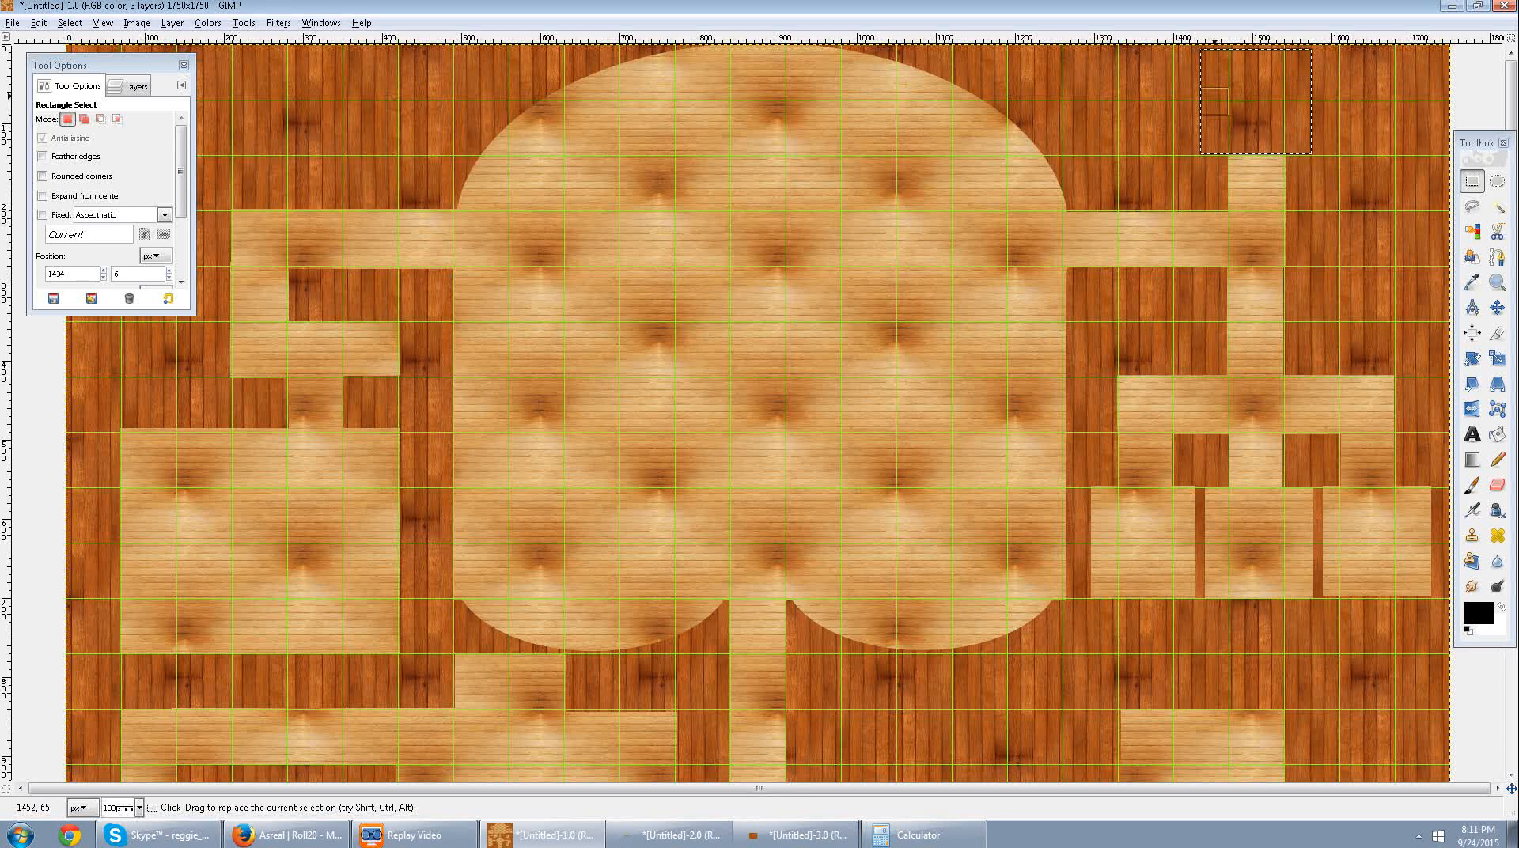
drag(1214, 103, 1136, 107)
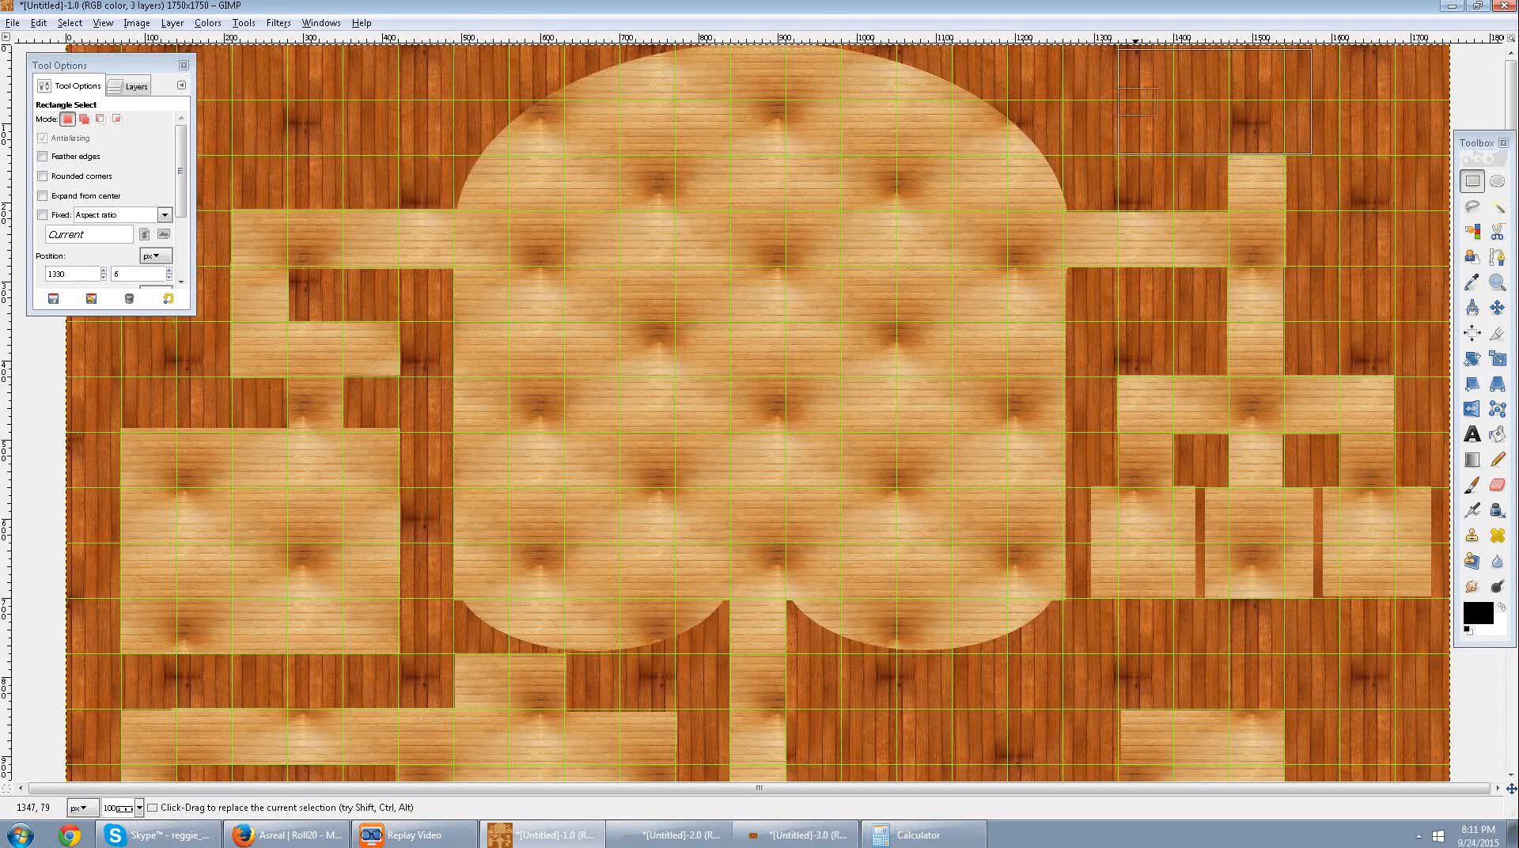
drag(1311, 103, 1287, 105)
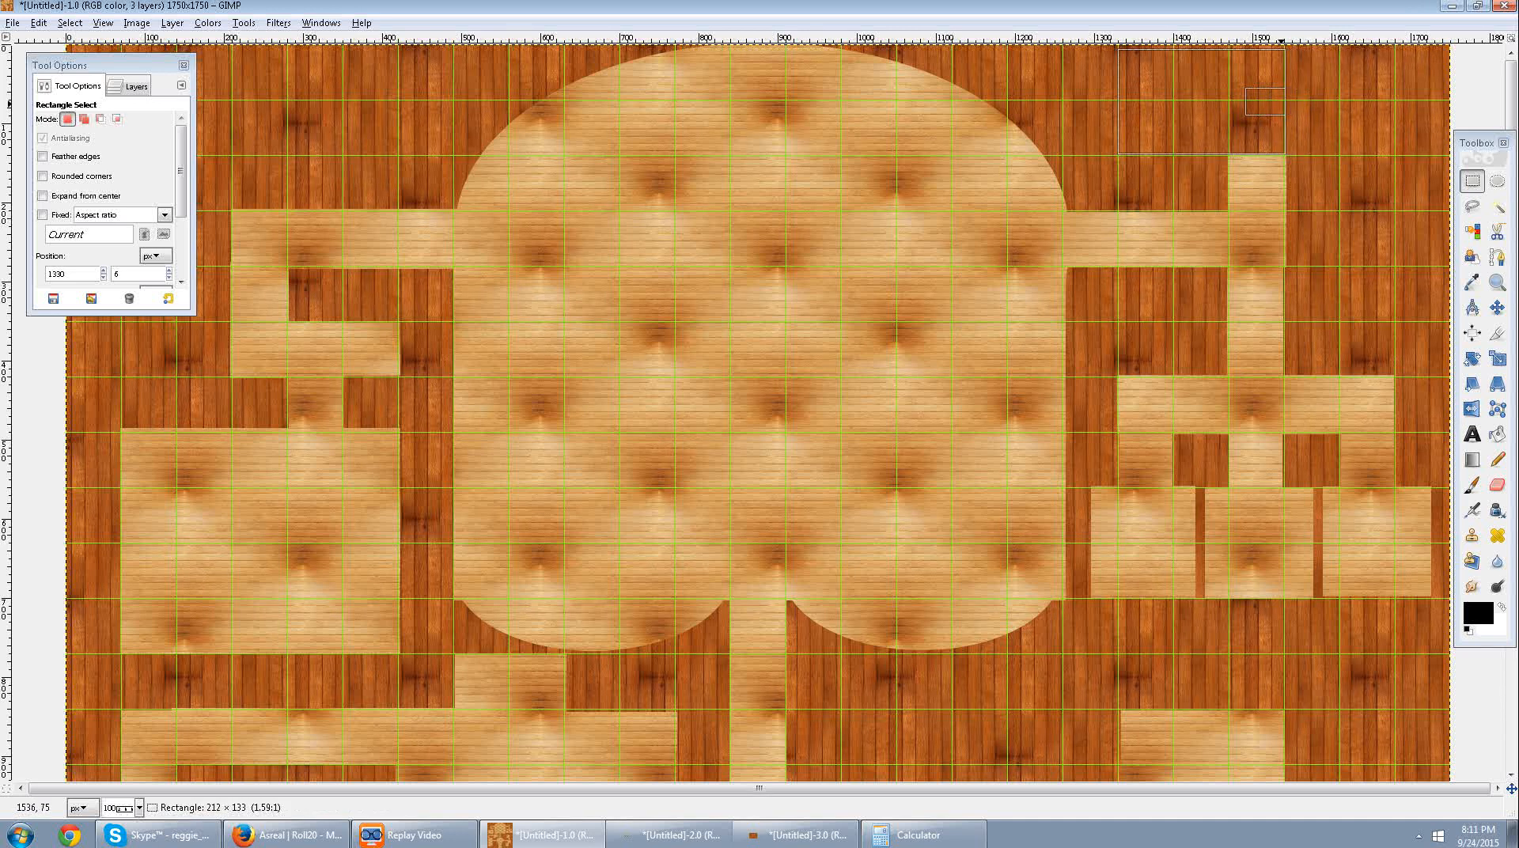
drag(1219, 66, 1206, 104)
key(Delete)
click(1328, 151)
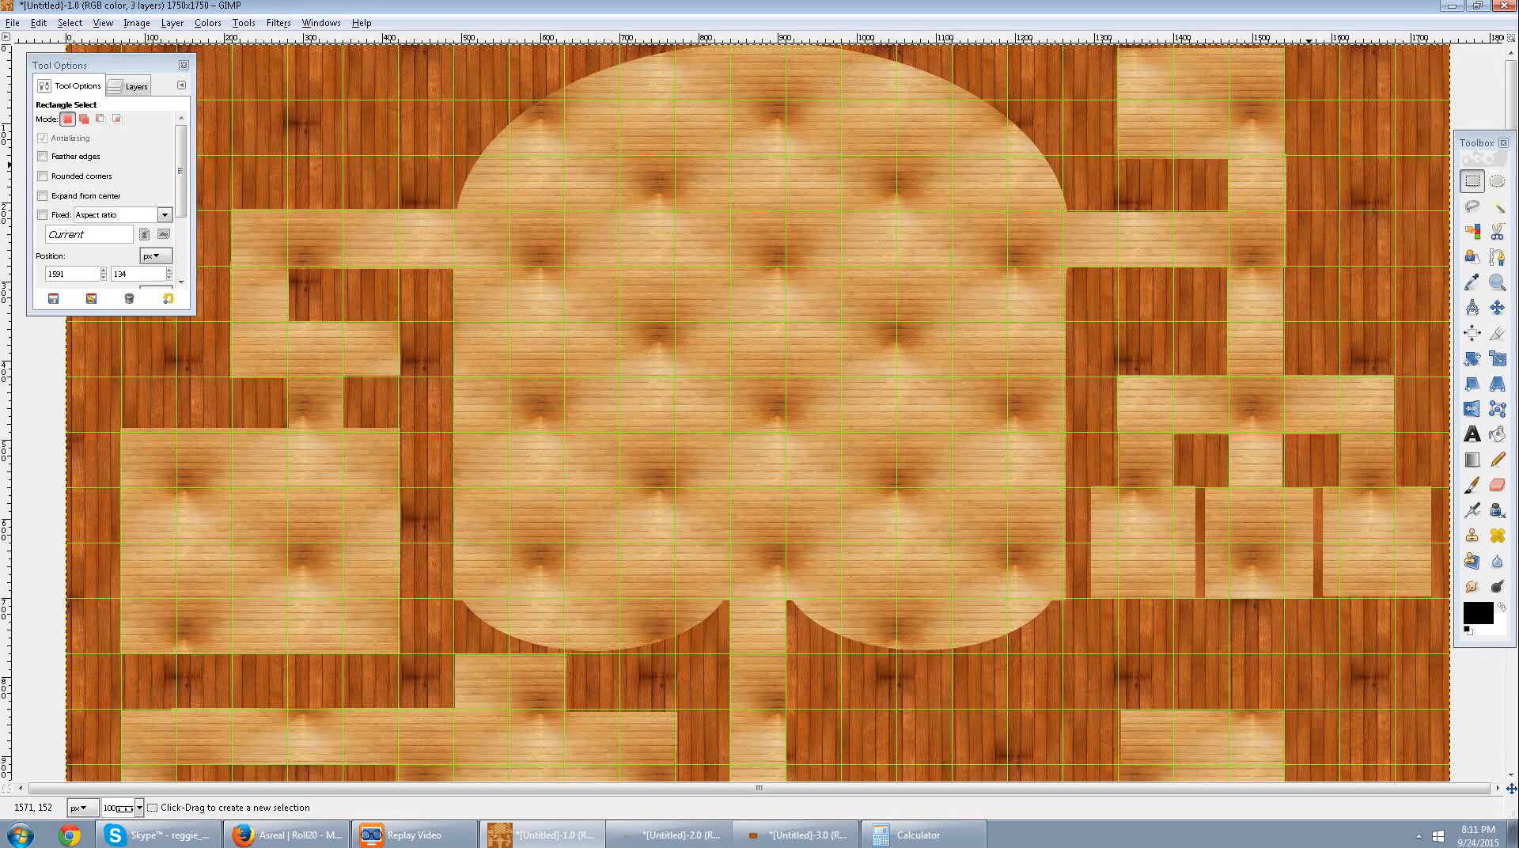
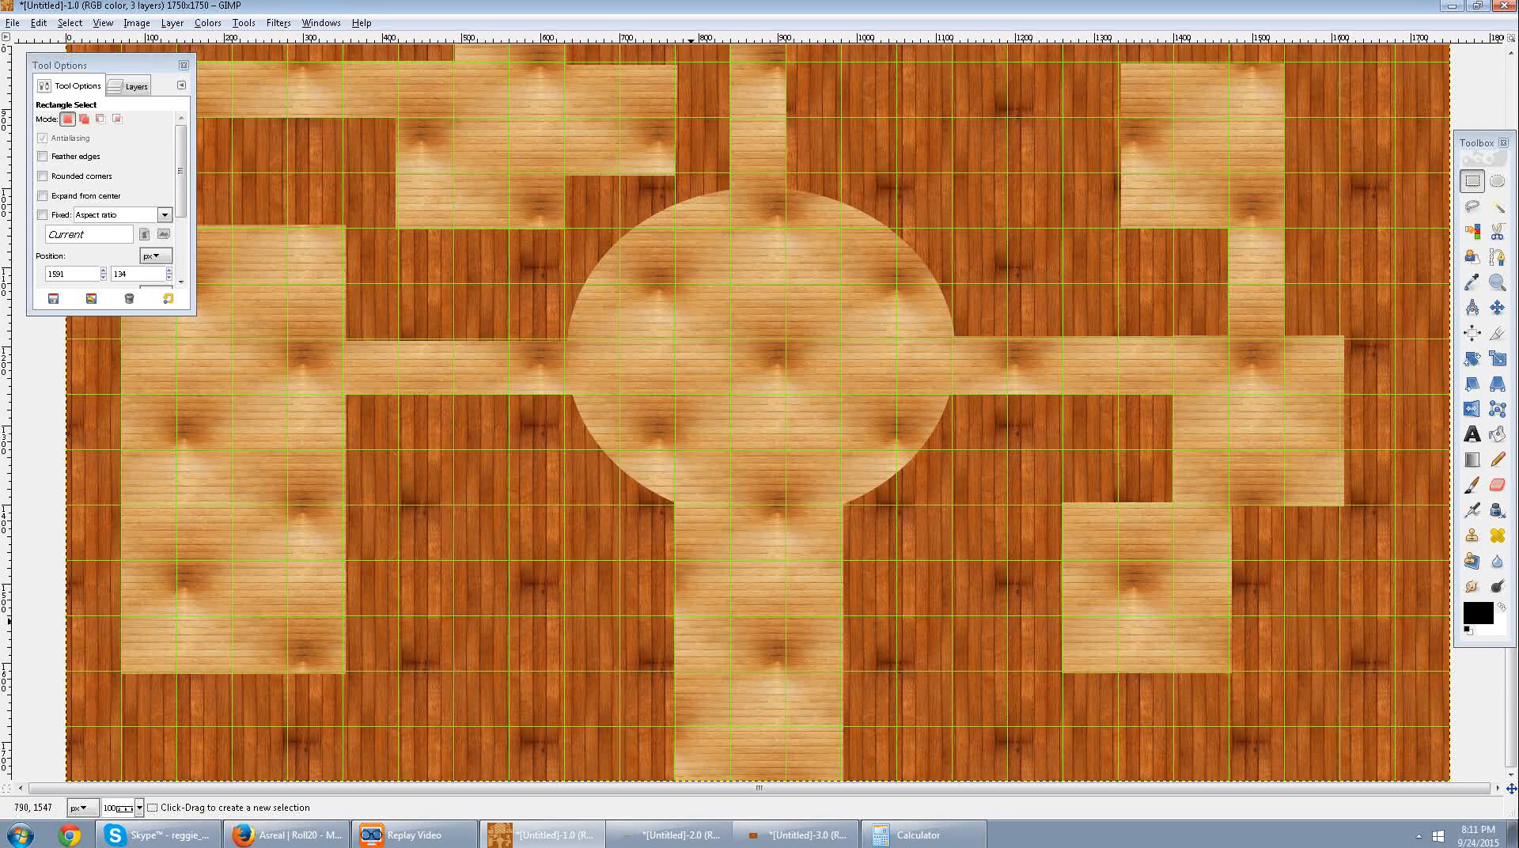
Add a transparent 1750 × 1750 px layer named "Pit layer" and move it beneath the floor layer.
scroll(722, 625, up, 3)
scroll(721, 625, down, 2)
scroll(722, 625, down, 1)
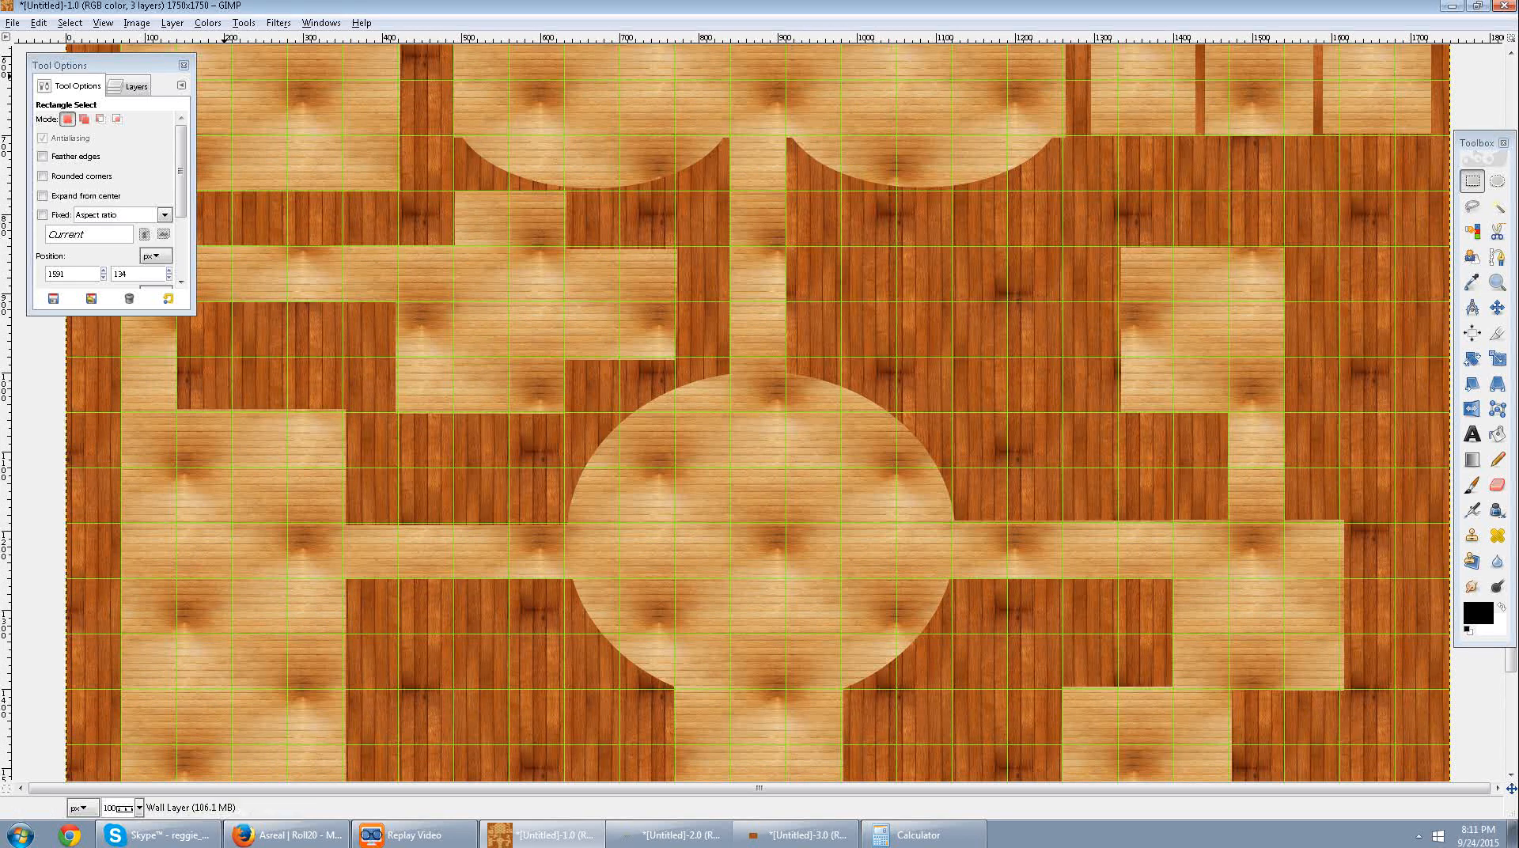
click(129, 86)
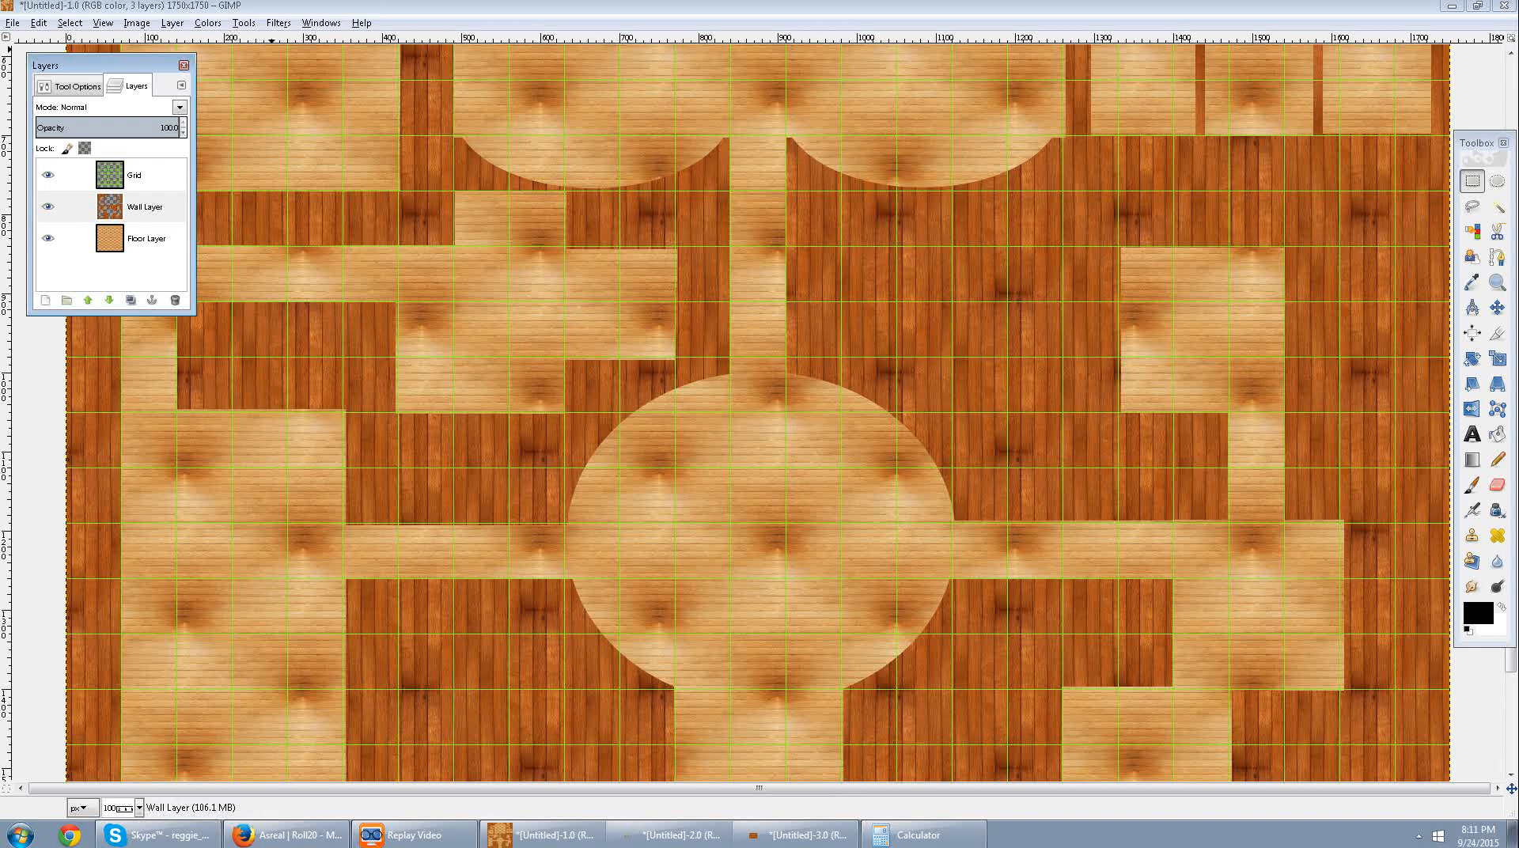
click(278, 23)
mouse_move(172, 23)
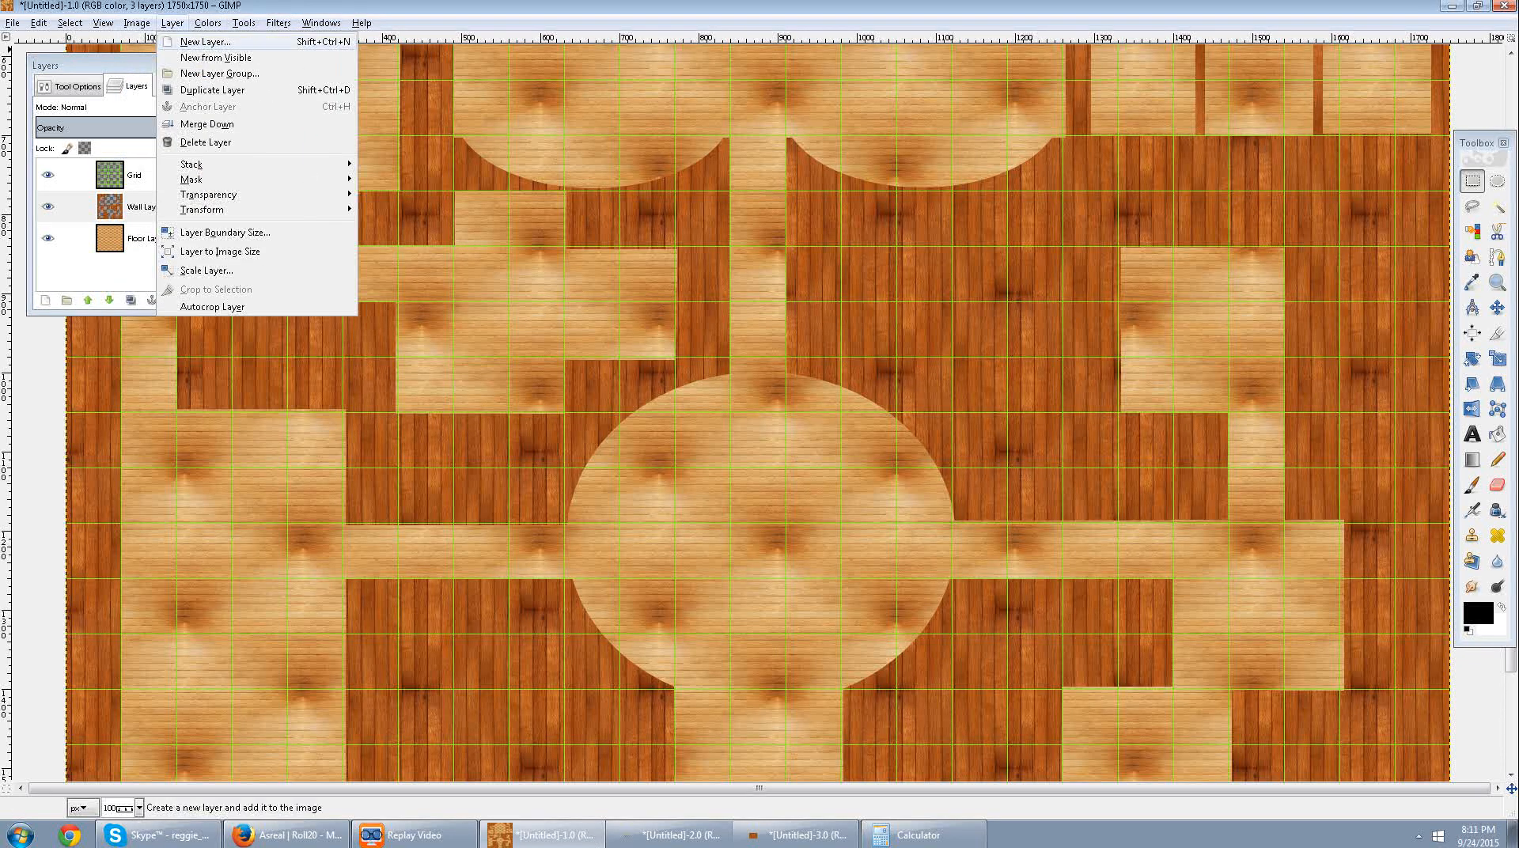
click(205, 42)
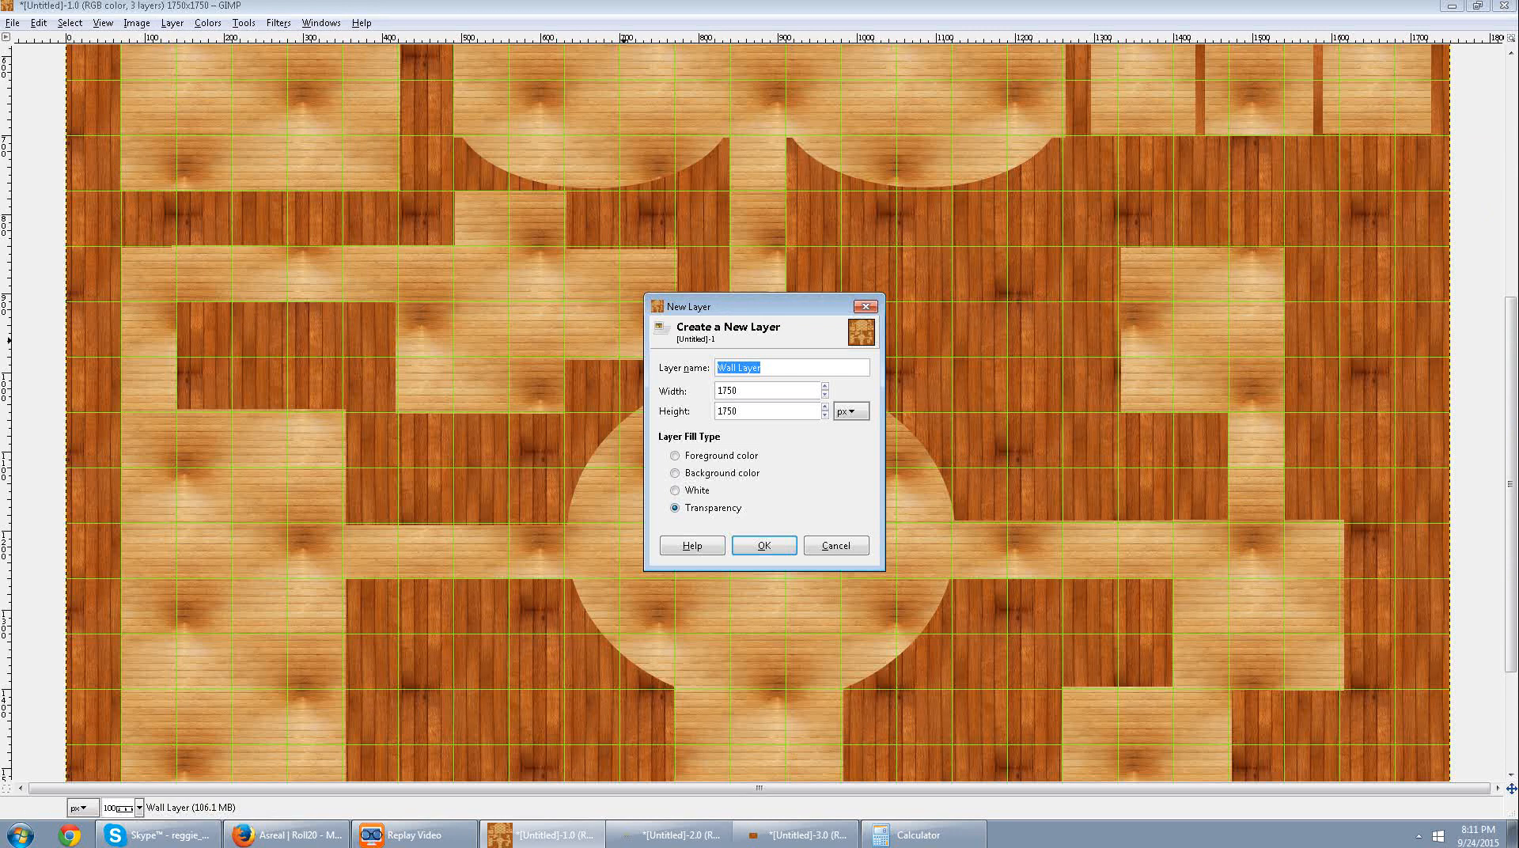
text(Pit)
click(761, 543)
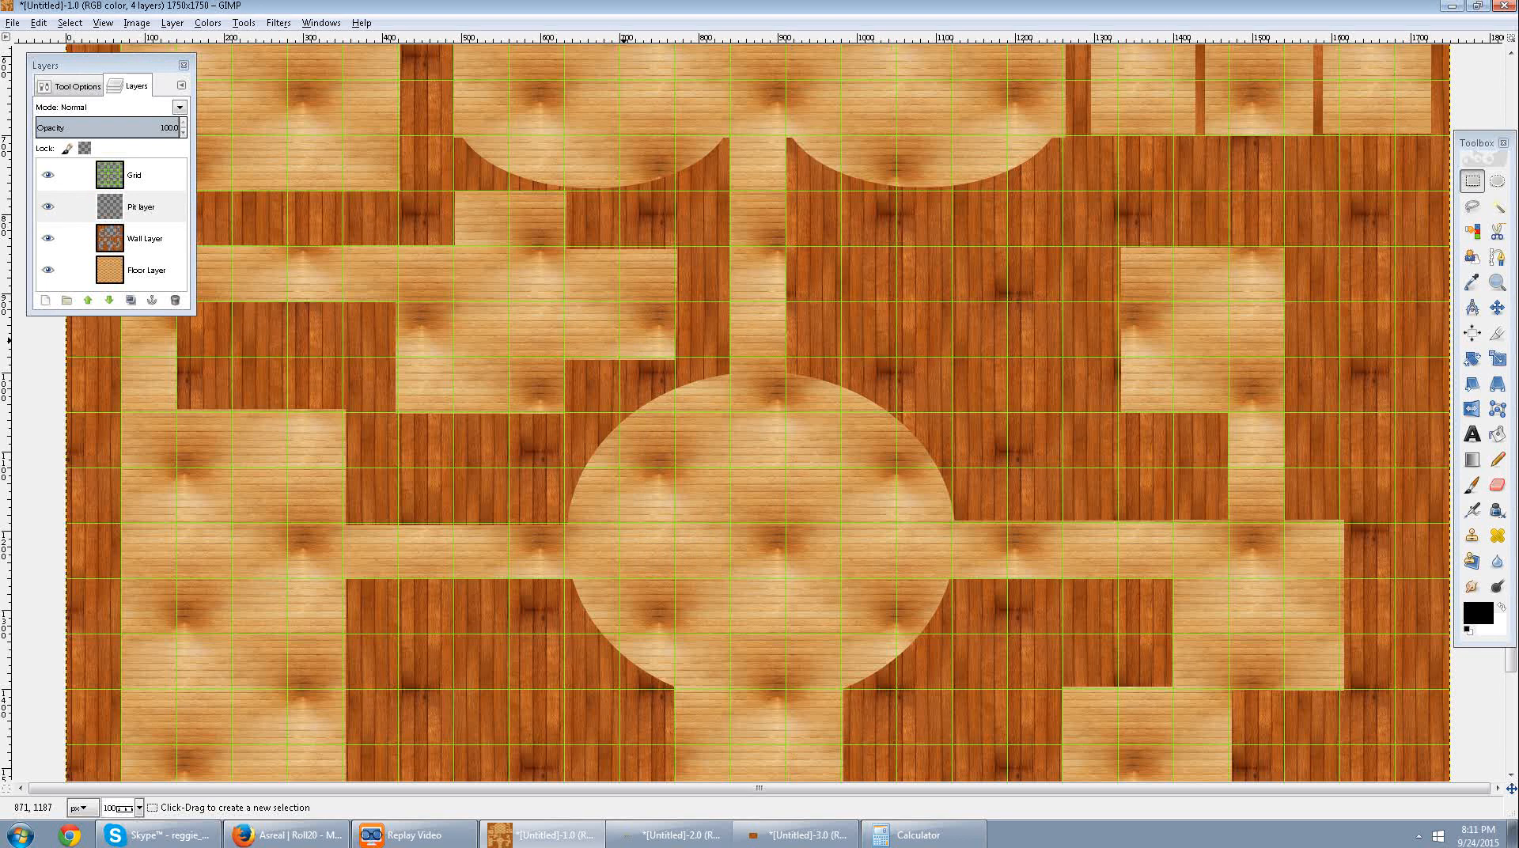
drag(126, 208, 118, 283)
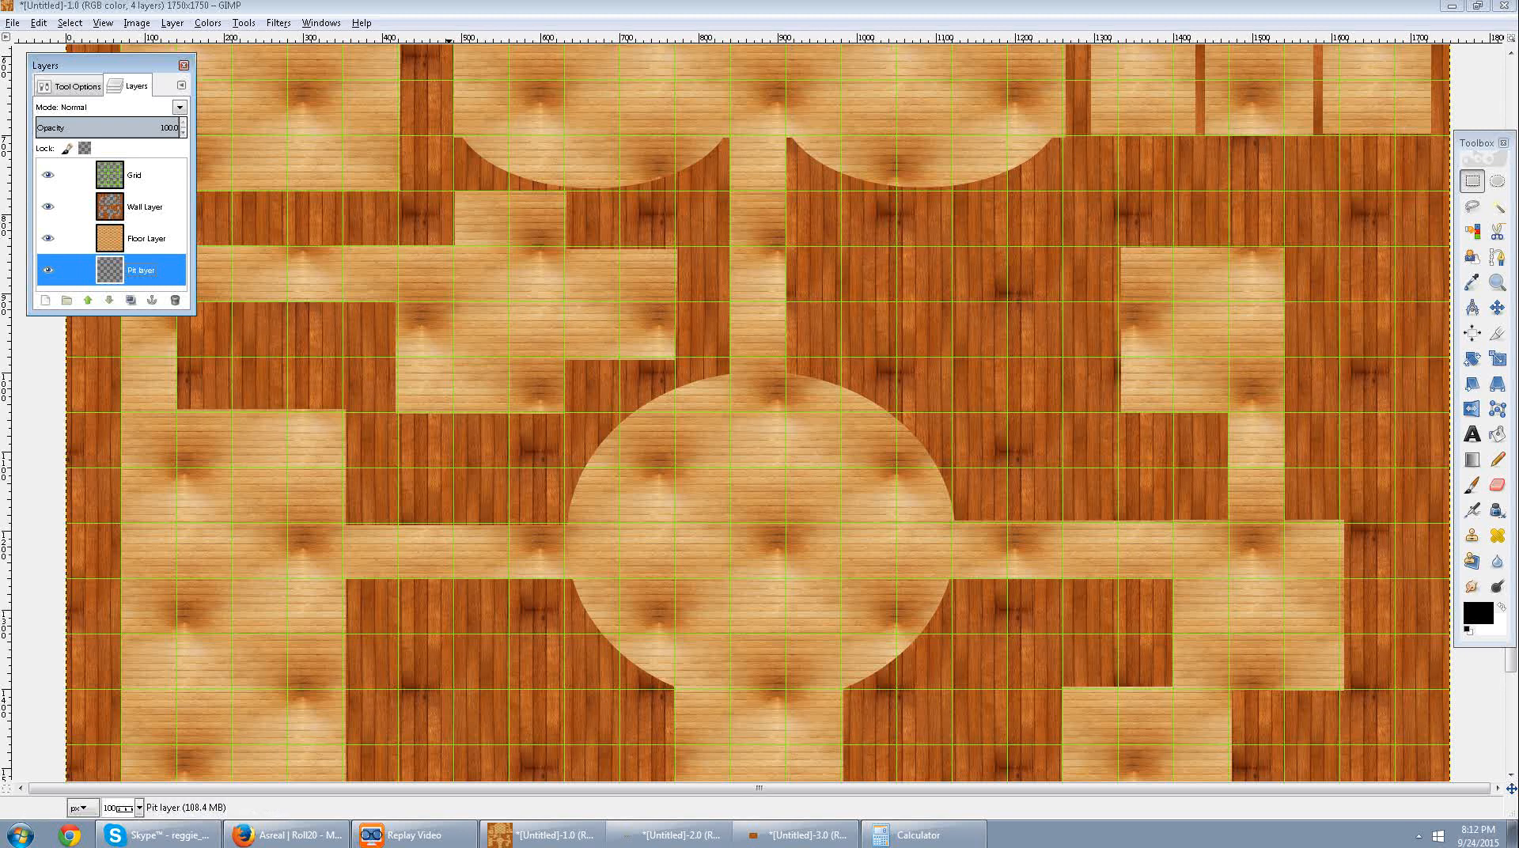
Bucket-fill the pit layer with the black foreground color instead of the pattern.
click(76, 86)
click(131, 86)
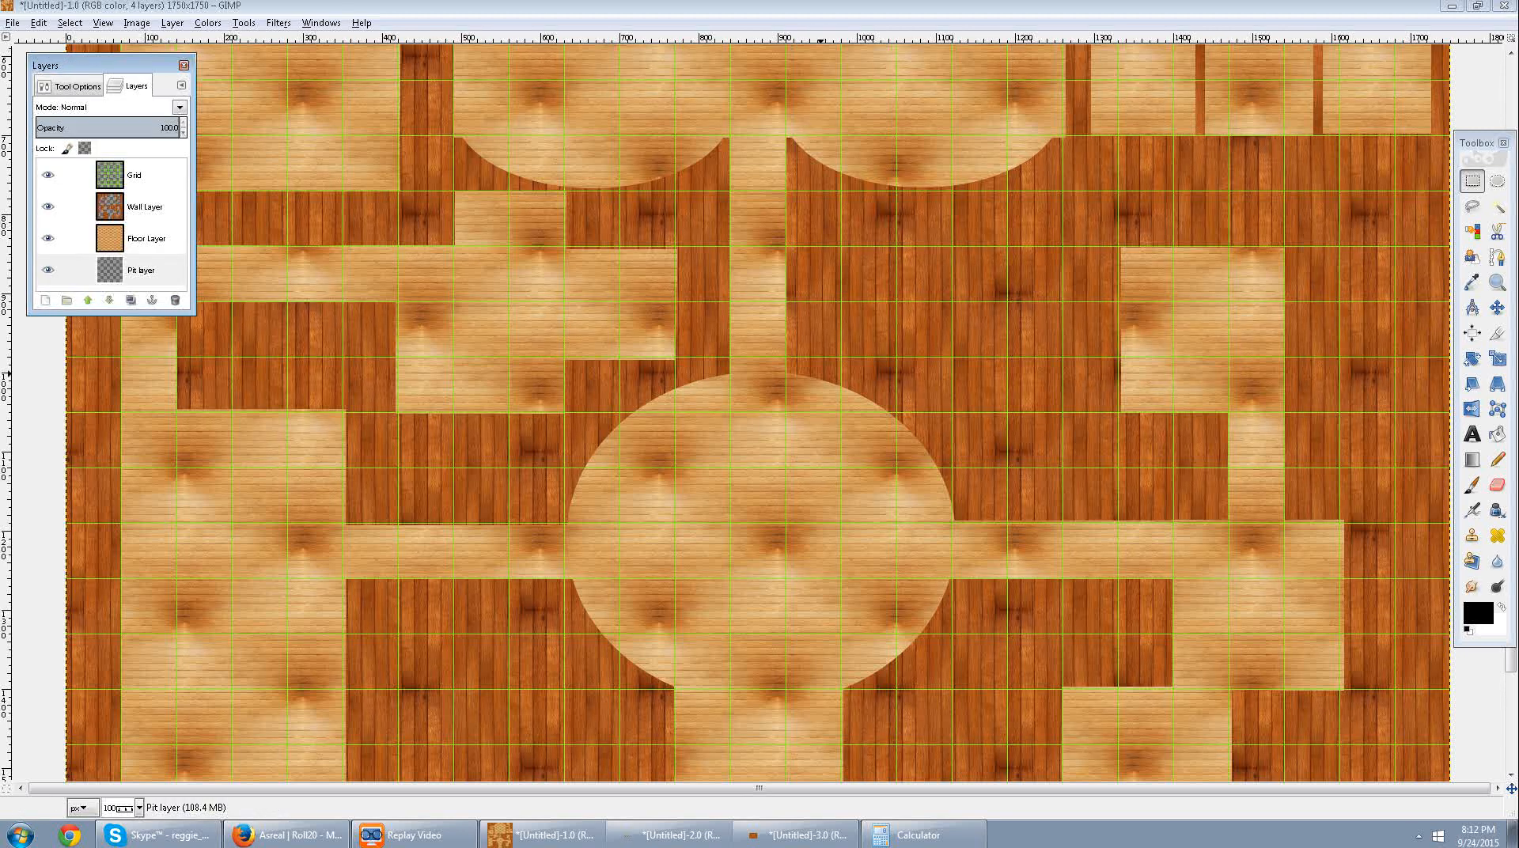
click(1498, 434)
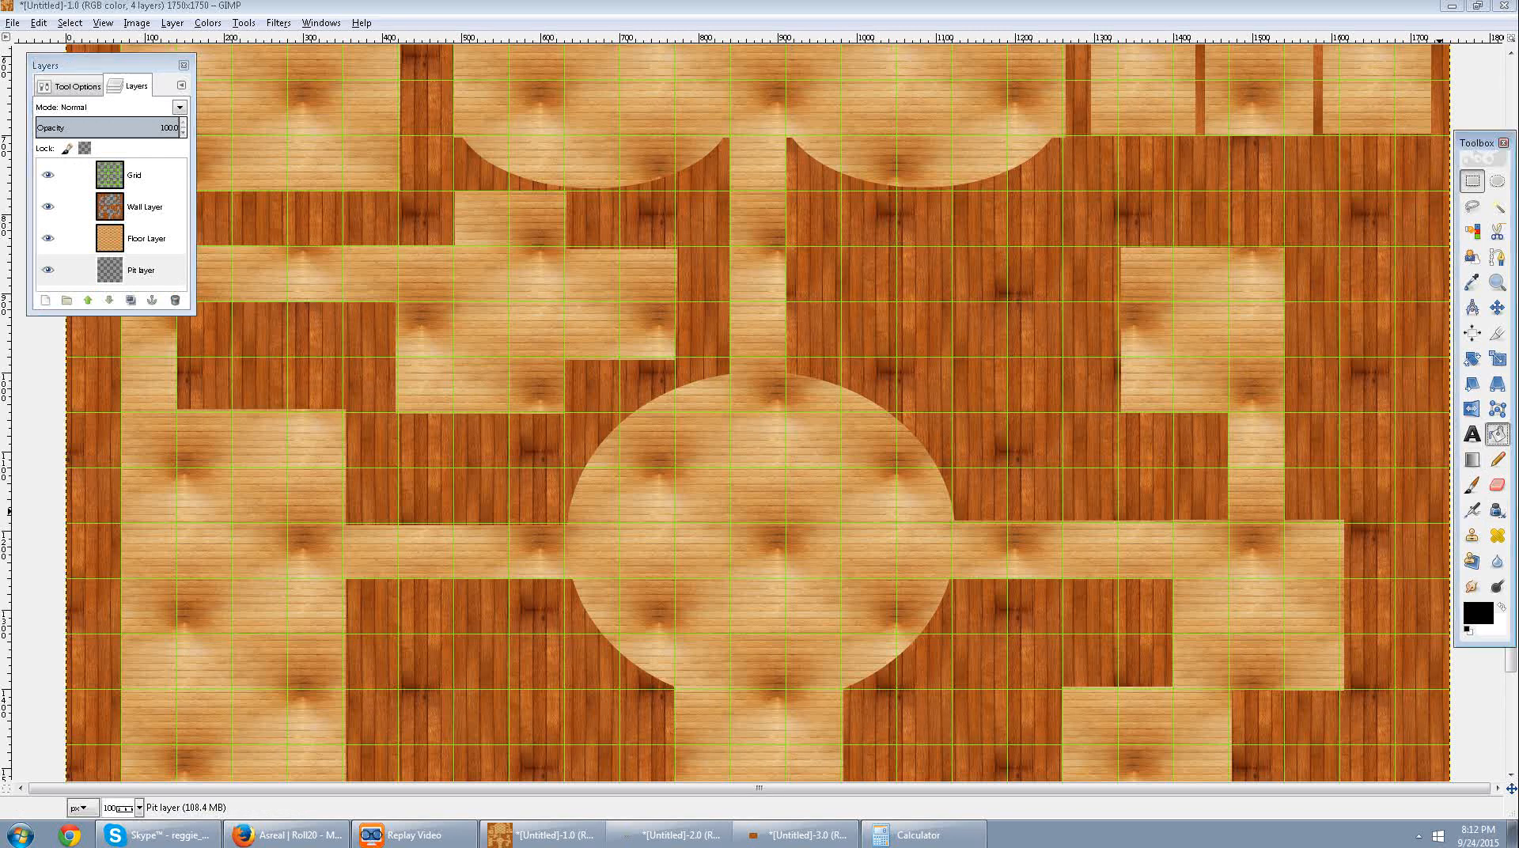
click(141, 271)
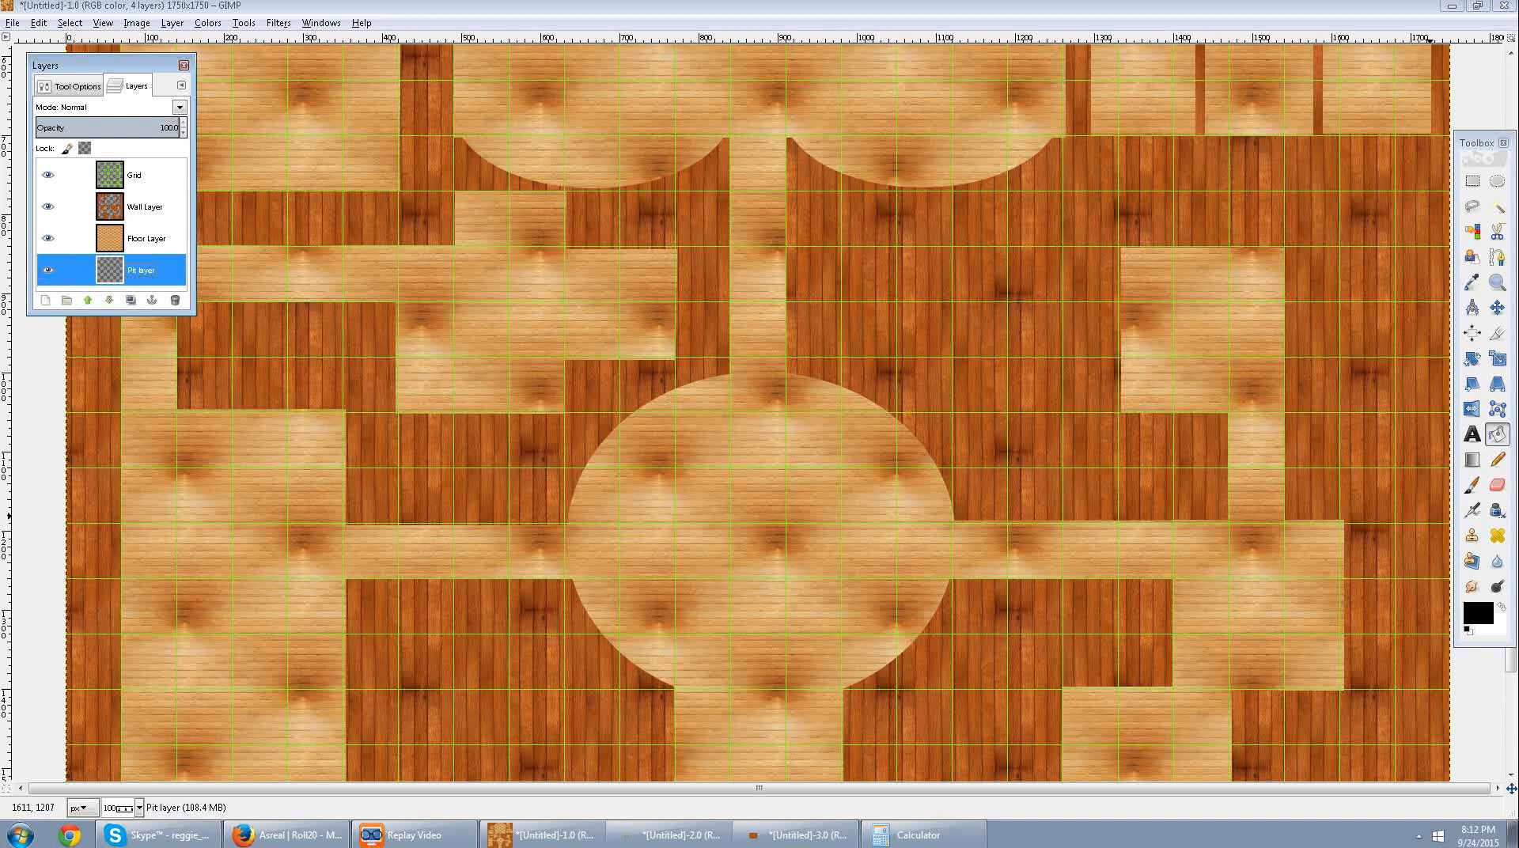
double_click(1498, 434)
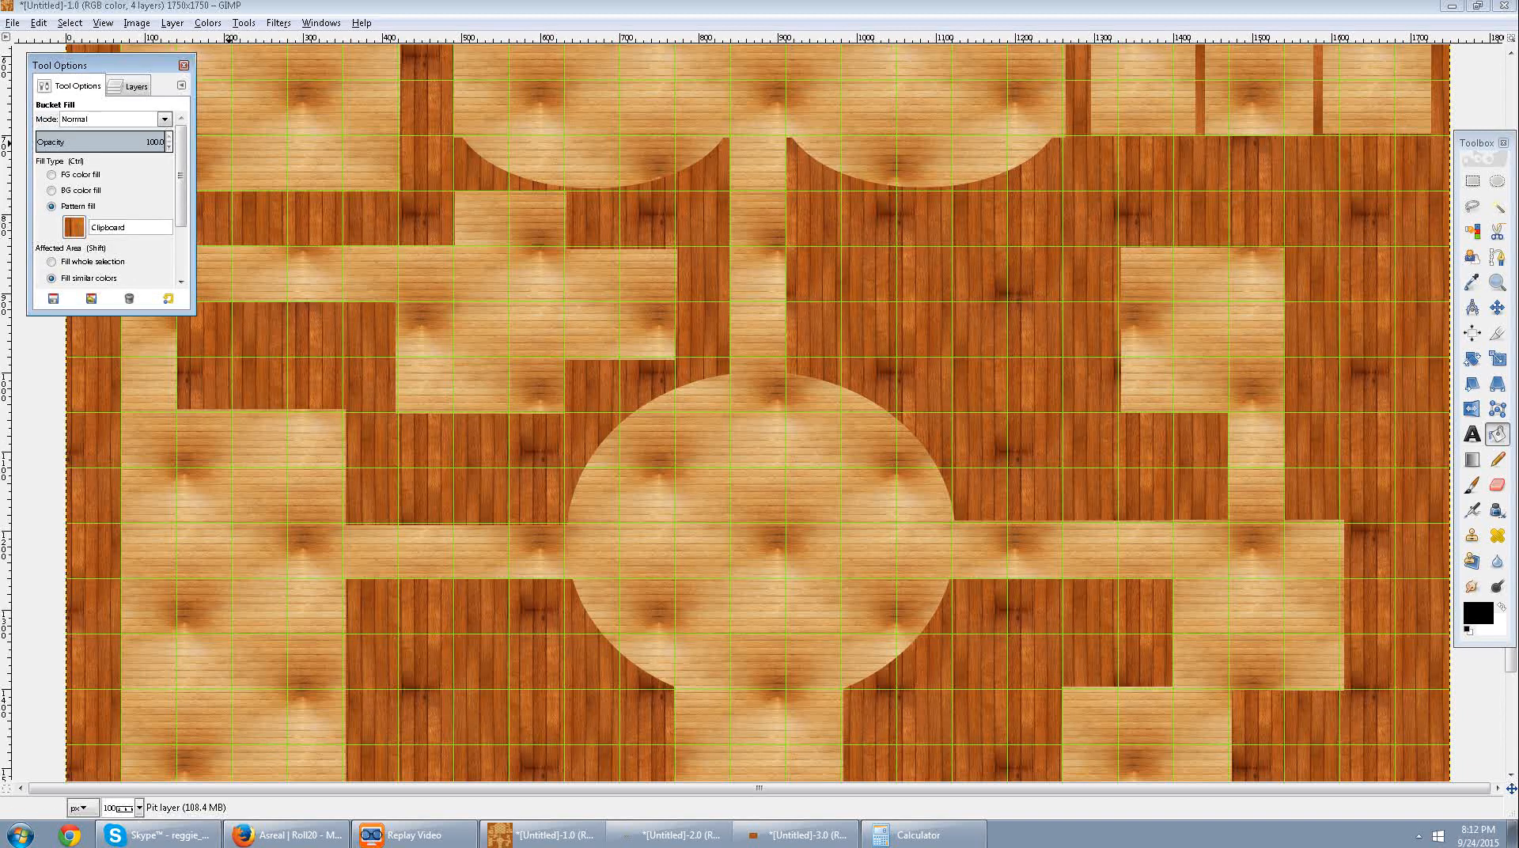
click(57, 175)
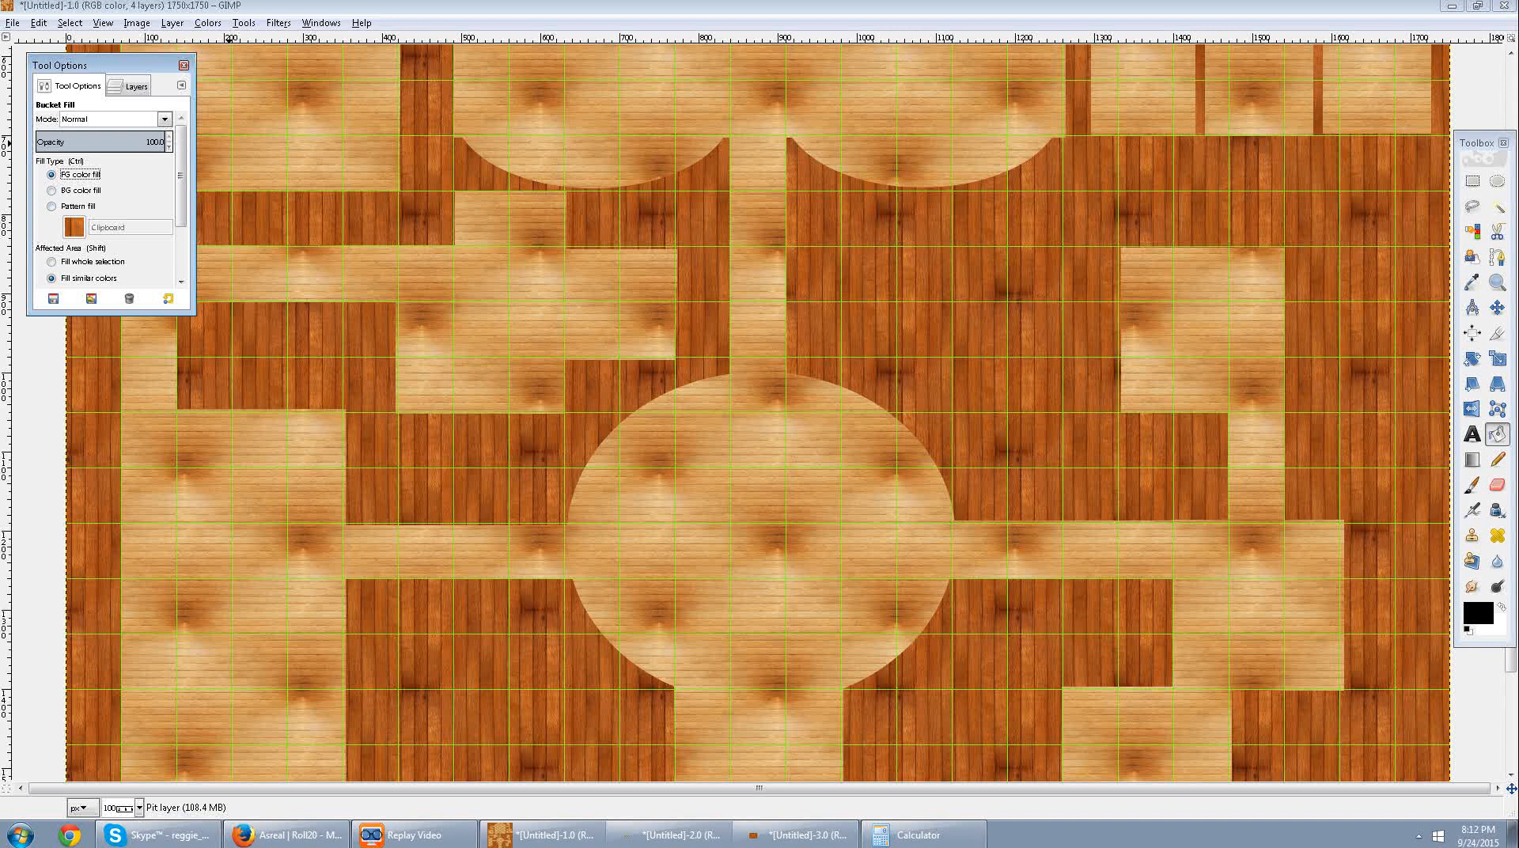
click(429, 453)
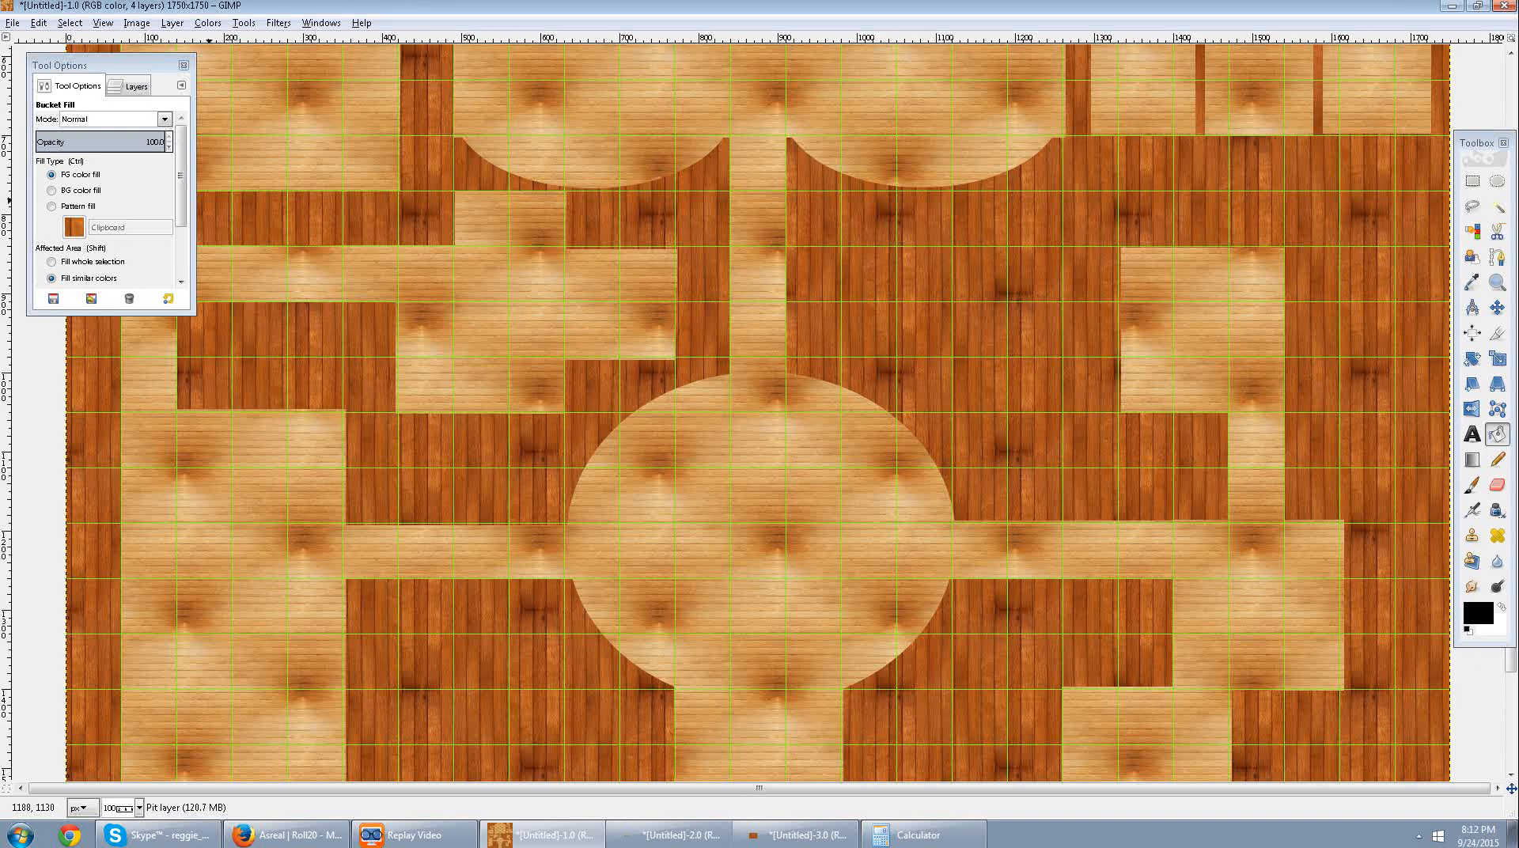
Temporarily hide the floor, wall and grid layers to check the pit layer's fill, and show them again.
click(128, 86)
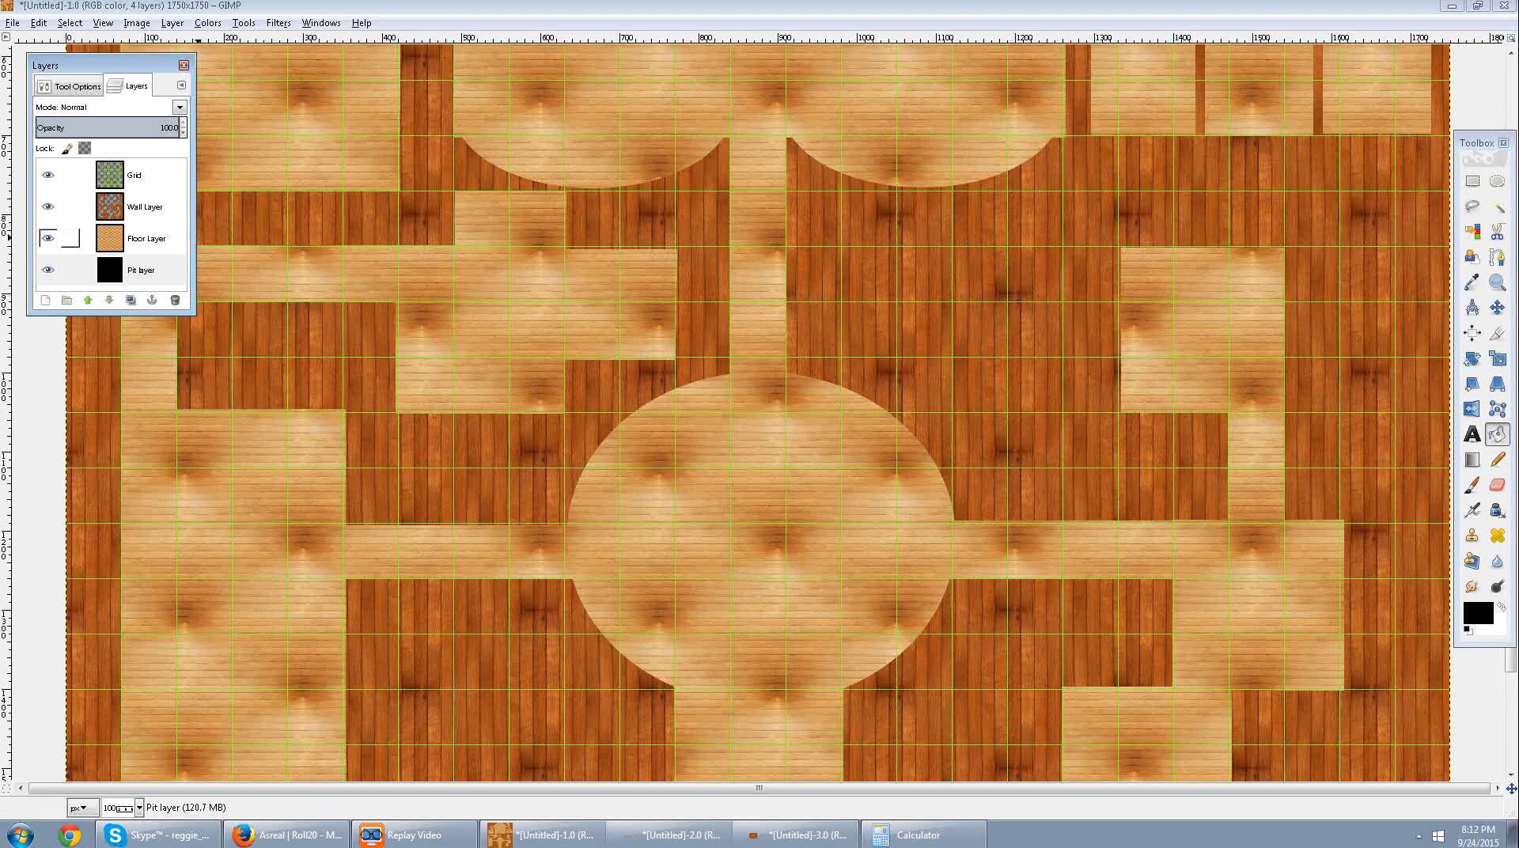
click(48, 238)
click(48, 207)
click(48, 175)
click(48, 175)
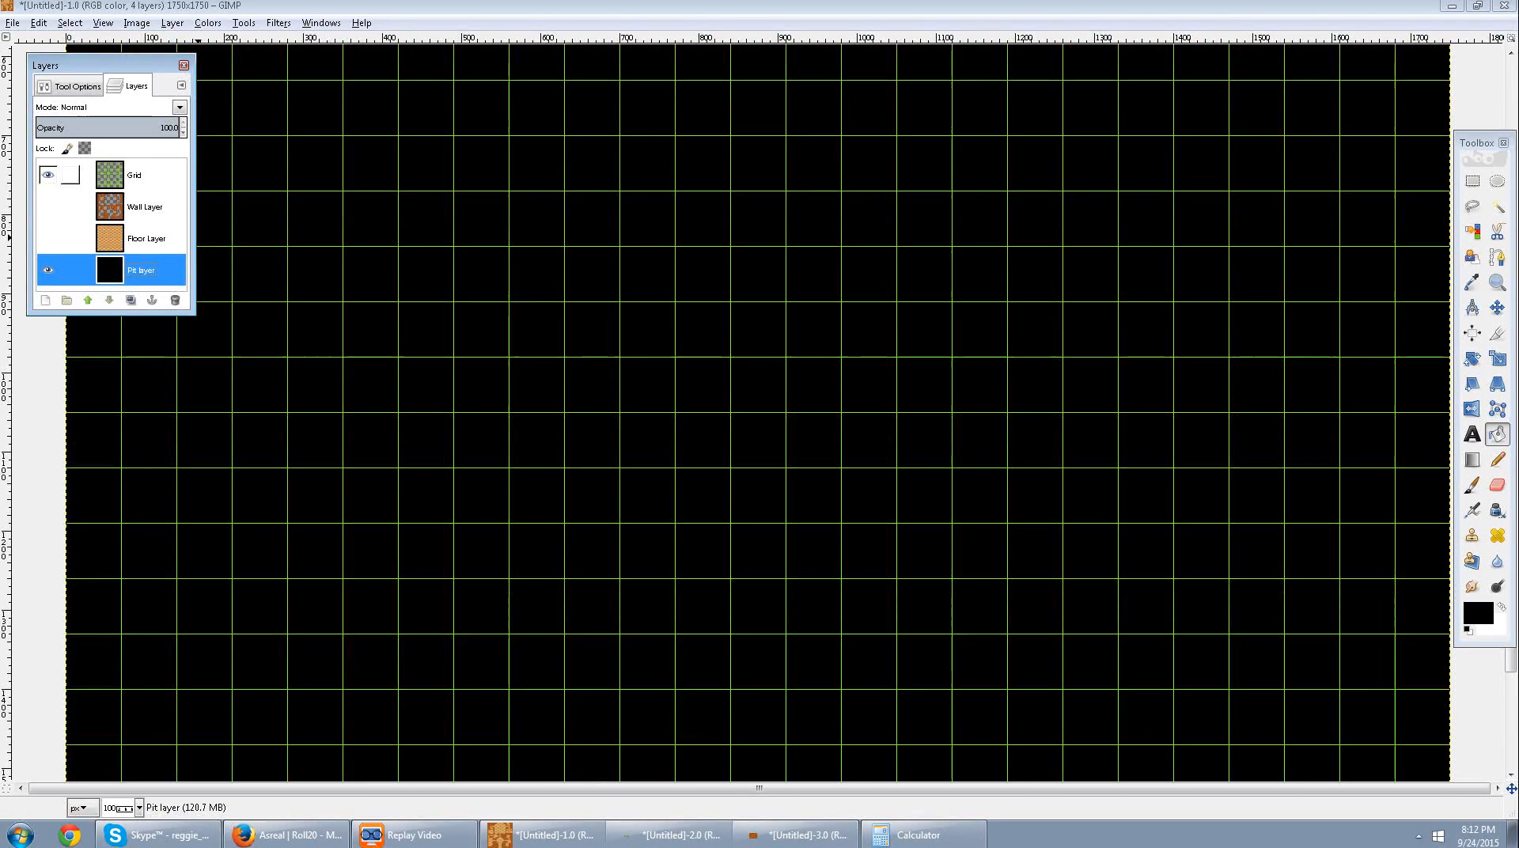
click(48, 206)
click(48, 238)
Set up the Eraser with the Cell 01 brush at a size of about 86.
click(1498, 485)
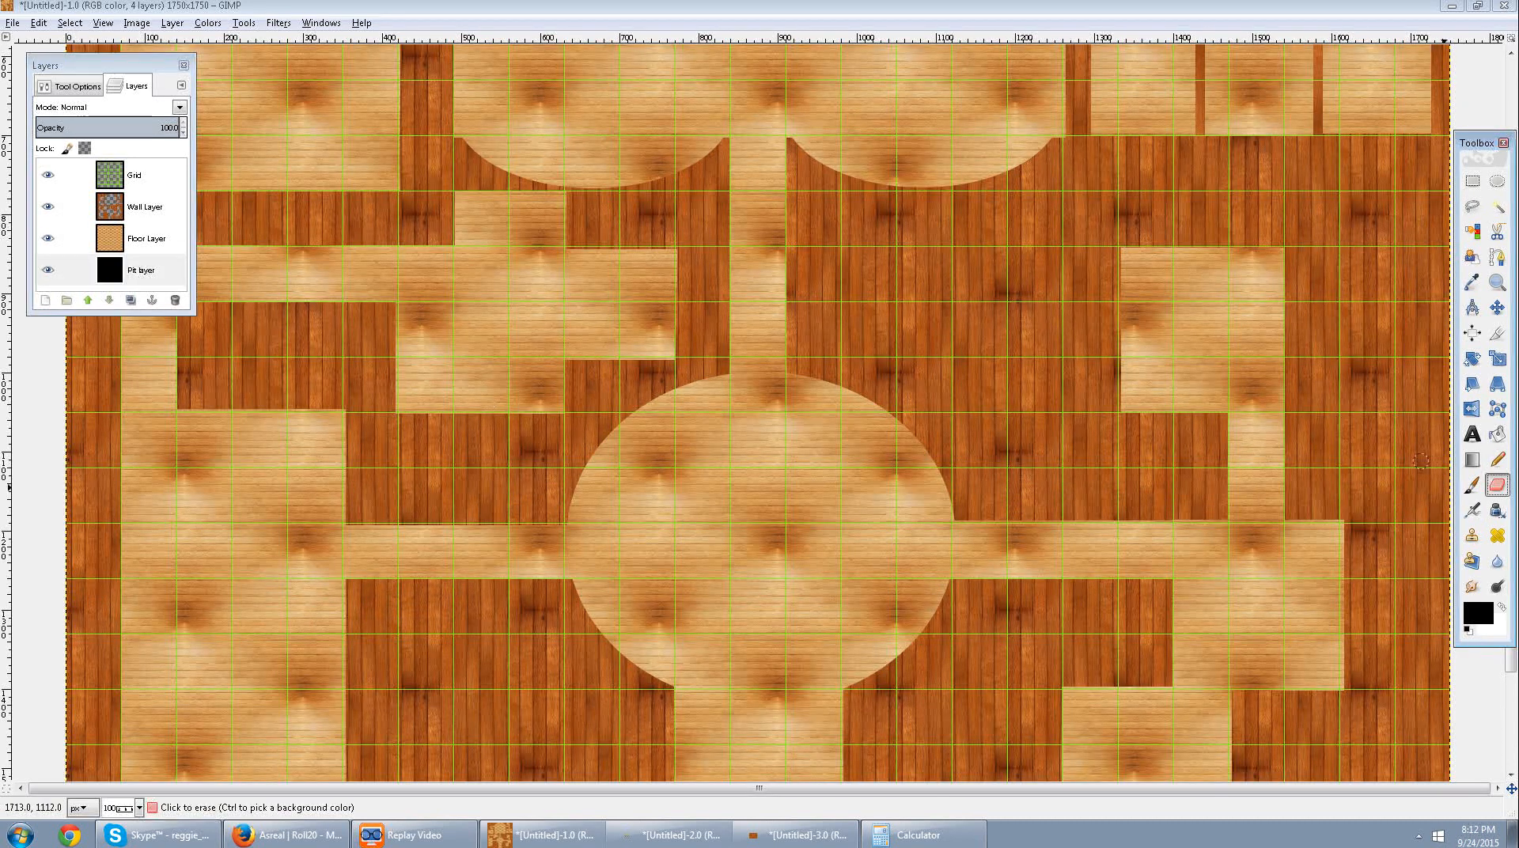
double_click(1498, 485)
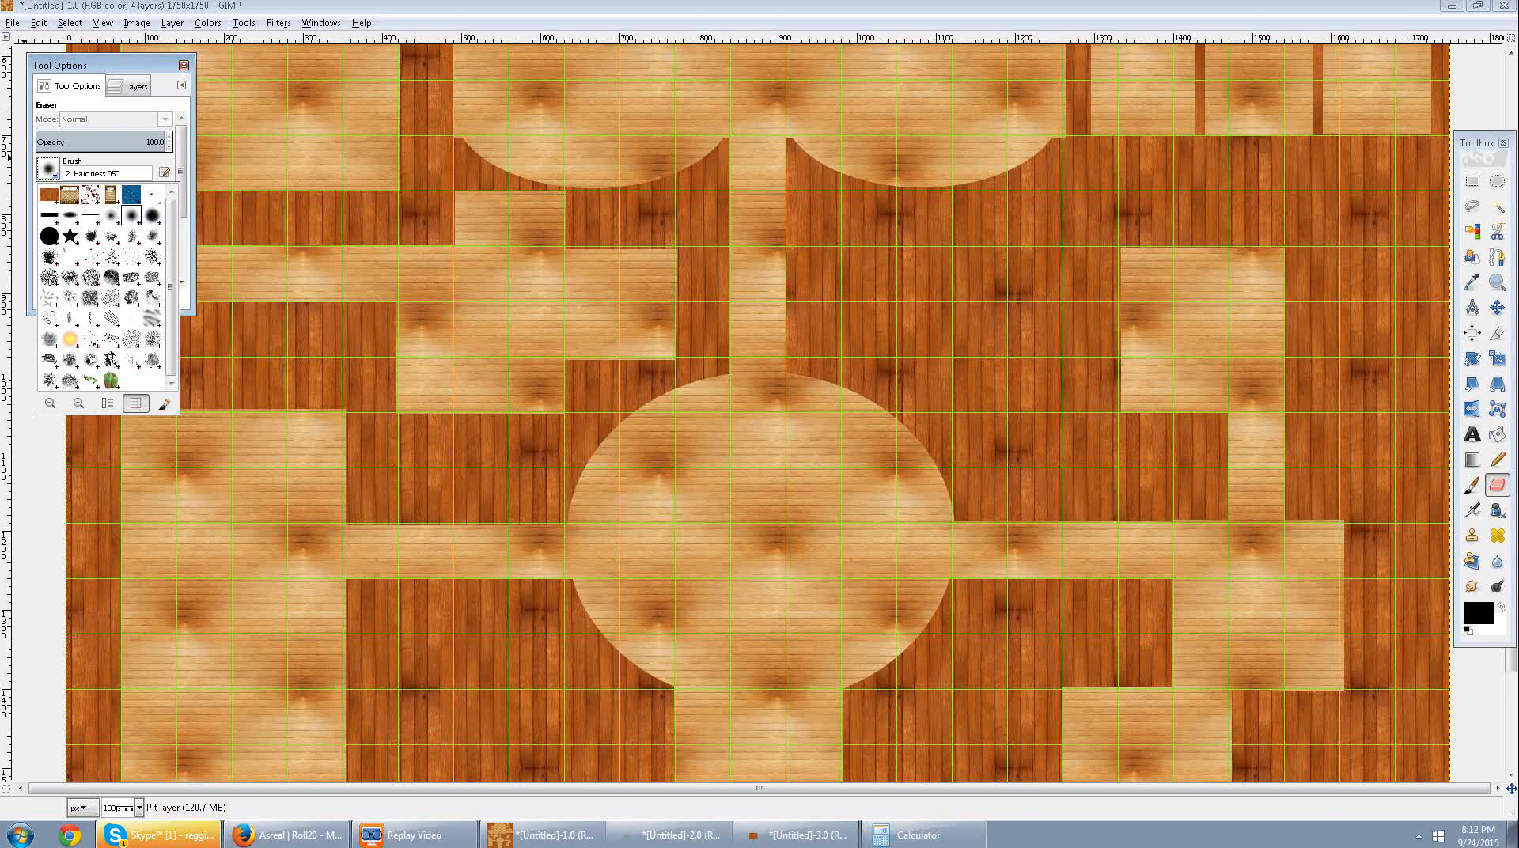
click(152, 257)
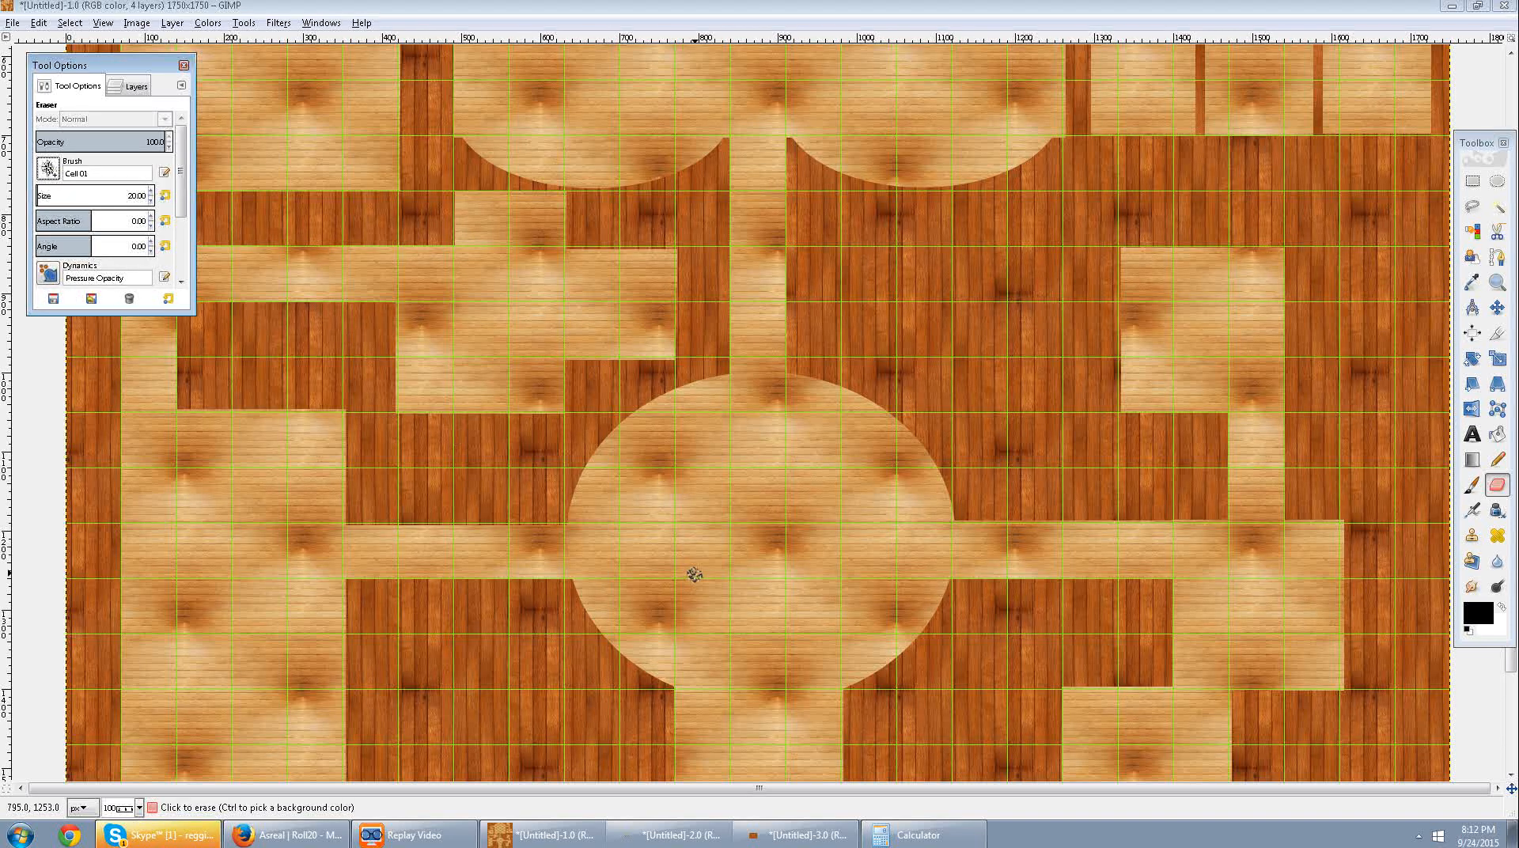
click(42, 192)
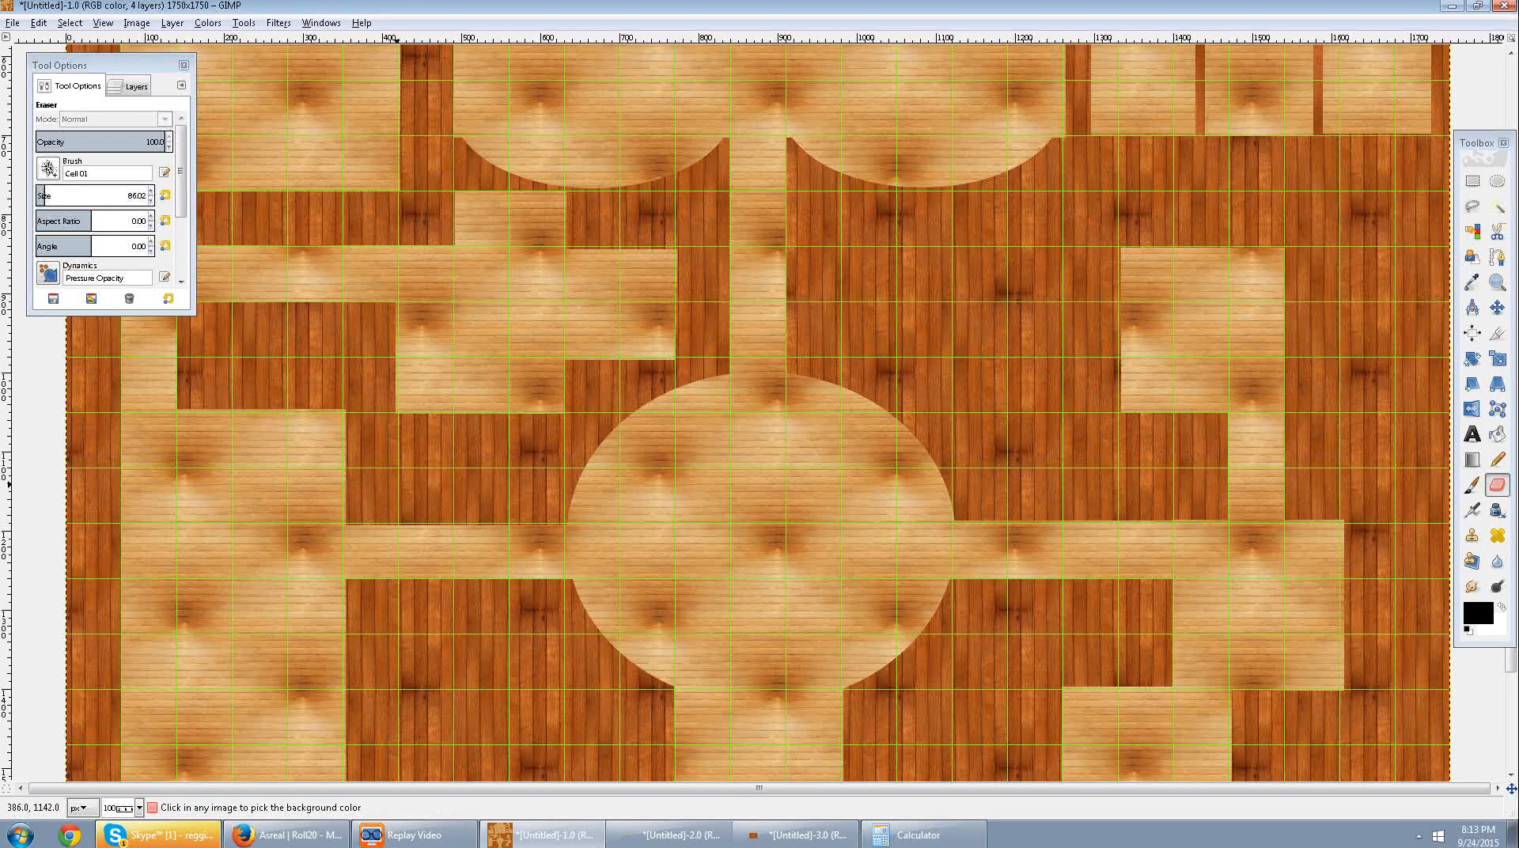
On the floor layer, erase a jagged pit along the left side of the corridor below the round room, reaching past its middle.
click(129, 85)
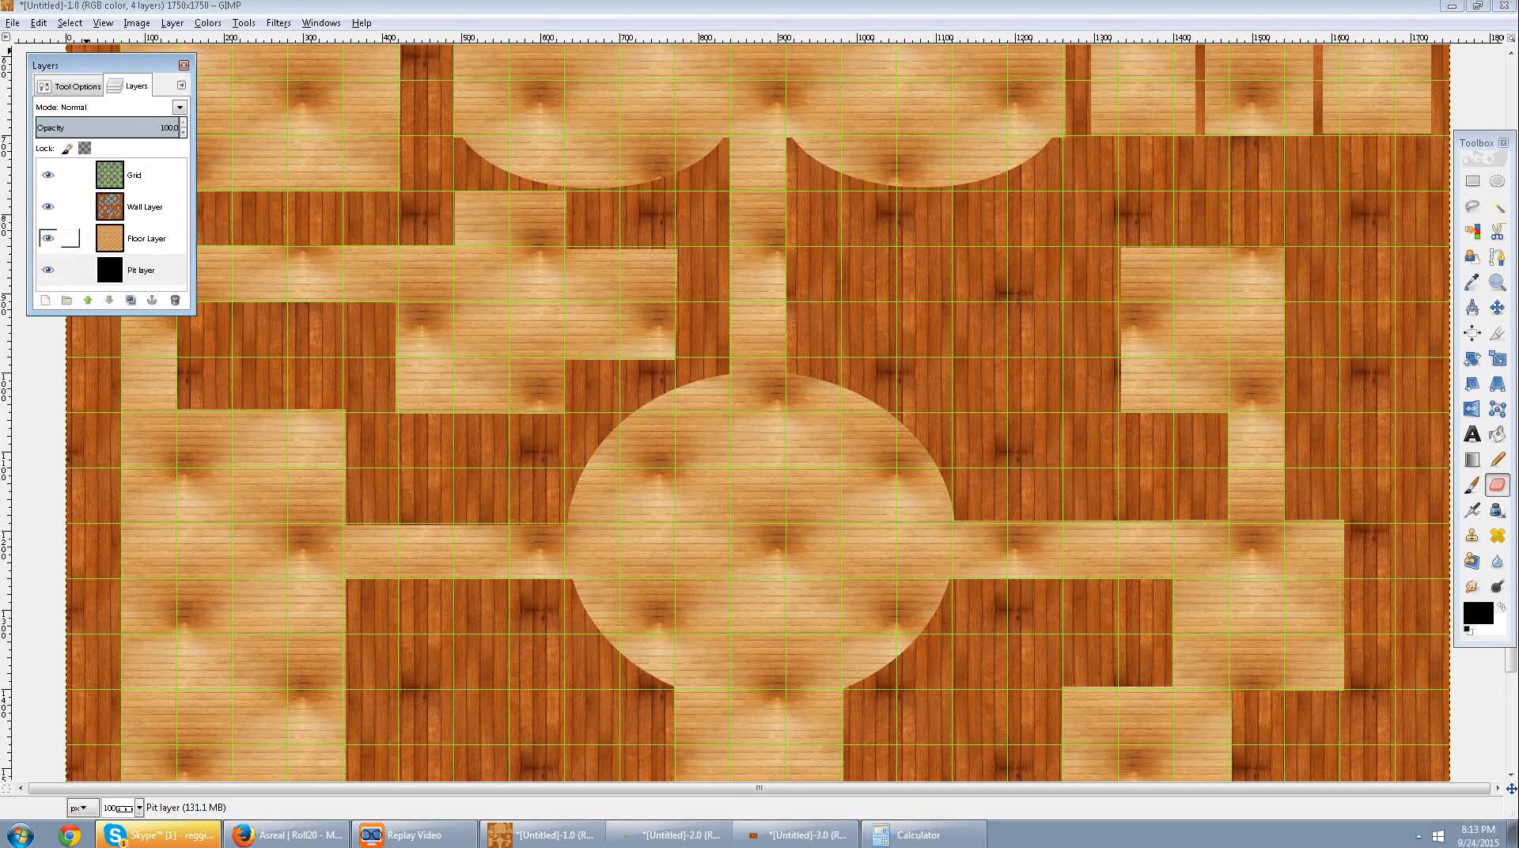
click(71, 238)
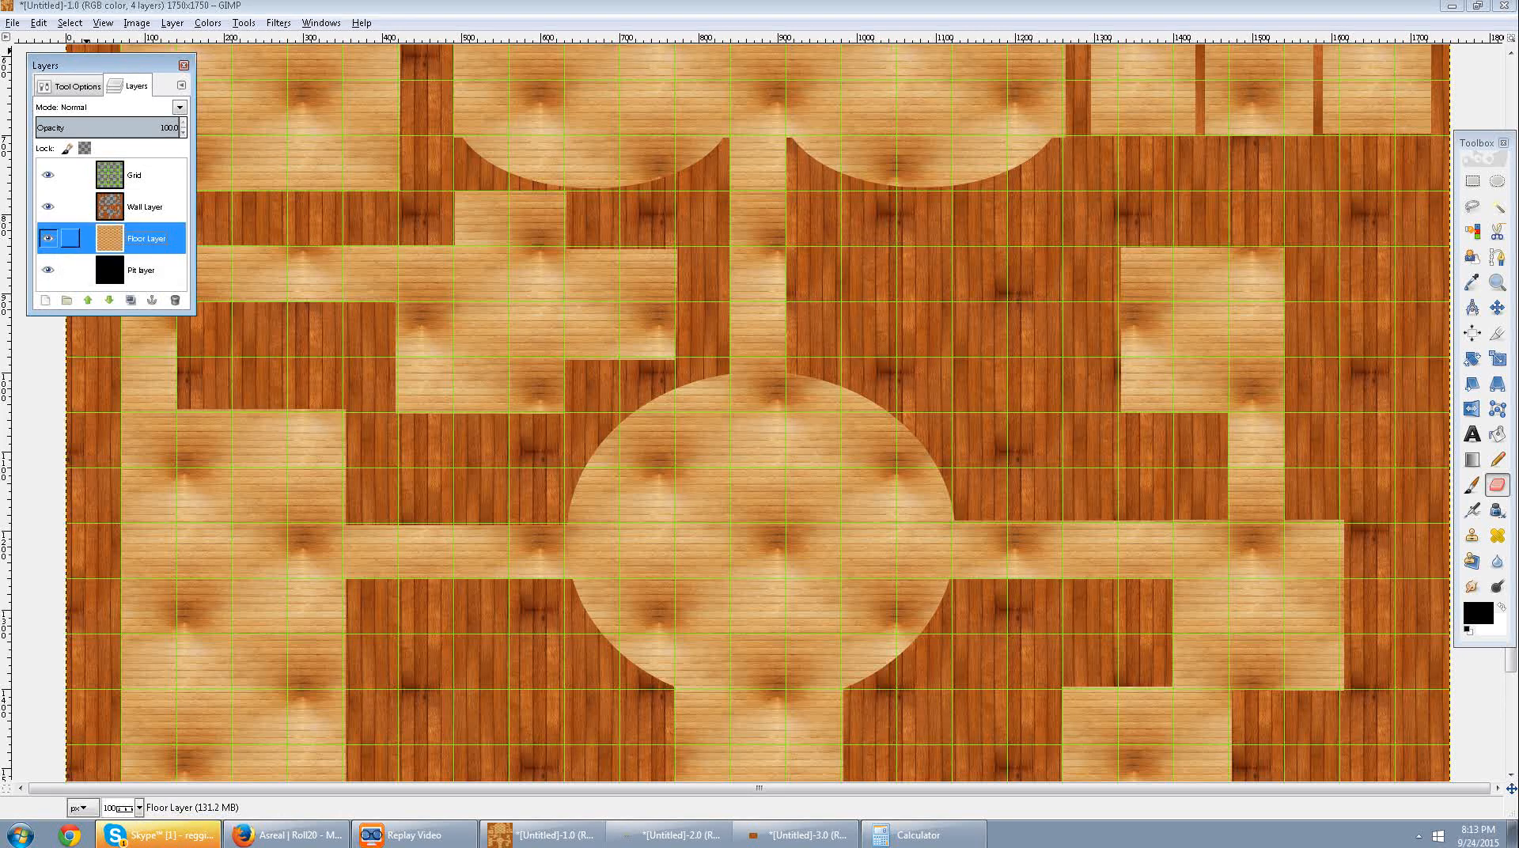
mouse_move(491, 459)
mouse_down()
mouse_move(527, 484)
mouse_move(515, 474)
mouse_up()
scroll(514, 473, down, 5)
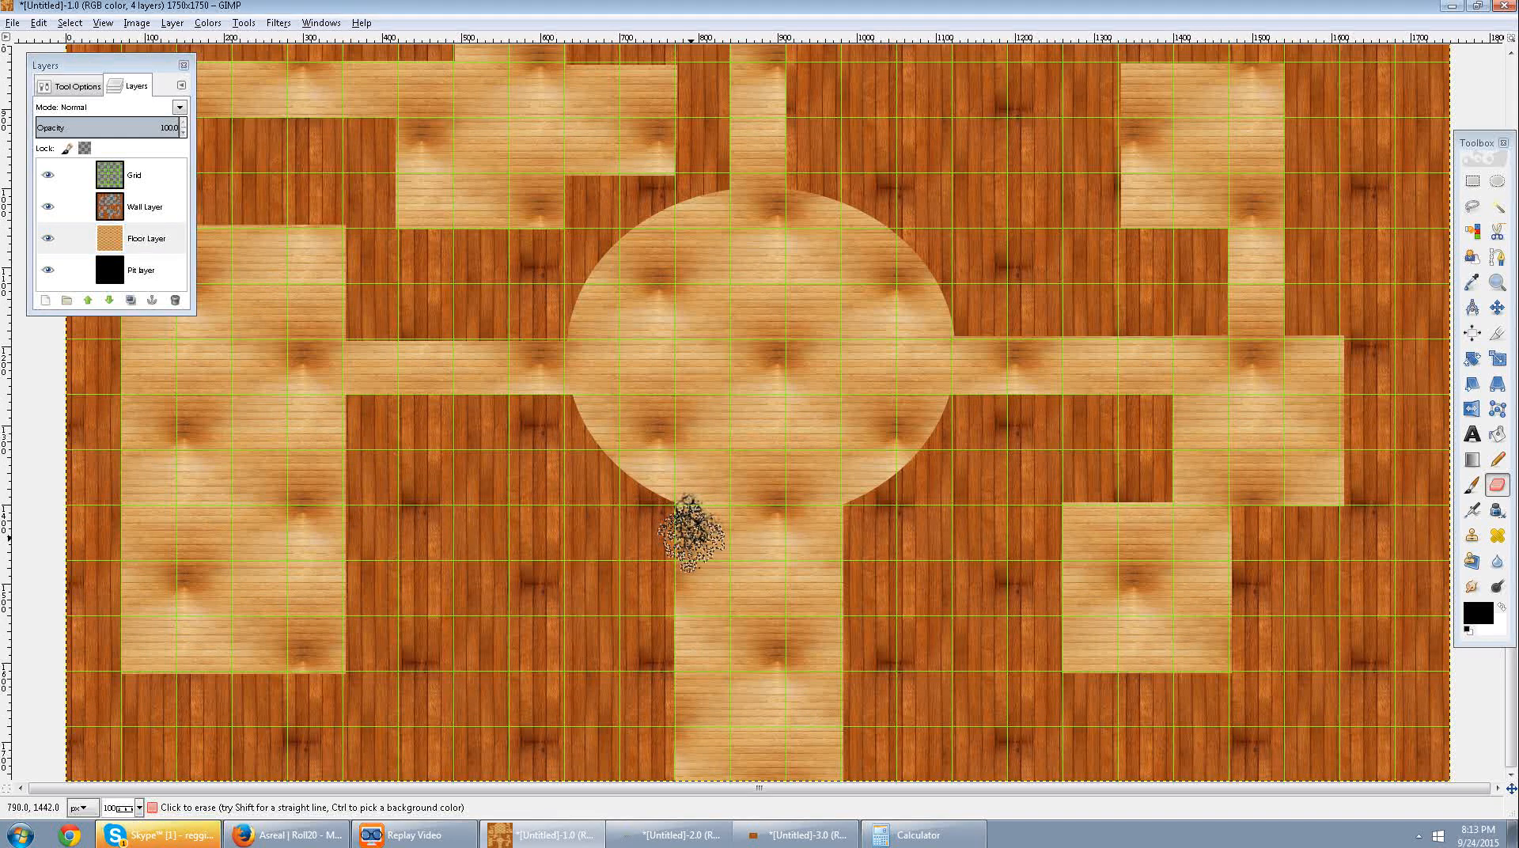
click(691, 539)
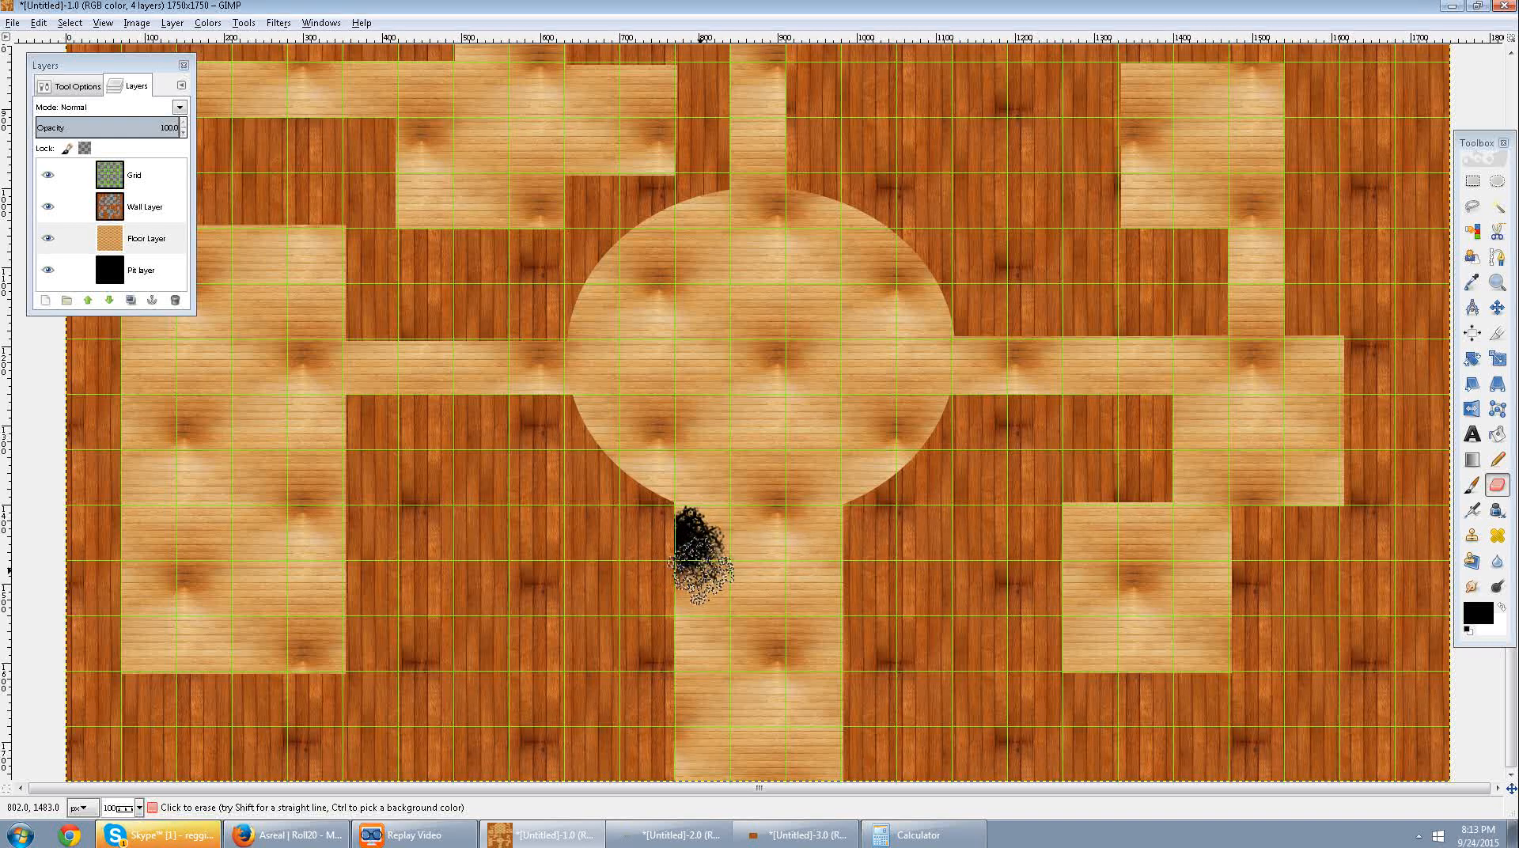
mouse_move(696, 589)
mouse_down()
mouse_move(726, 516)
mouse_move(718, 548)
mouse_up()
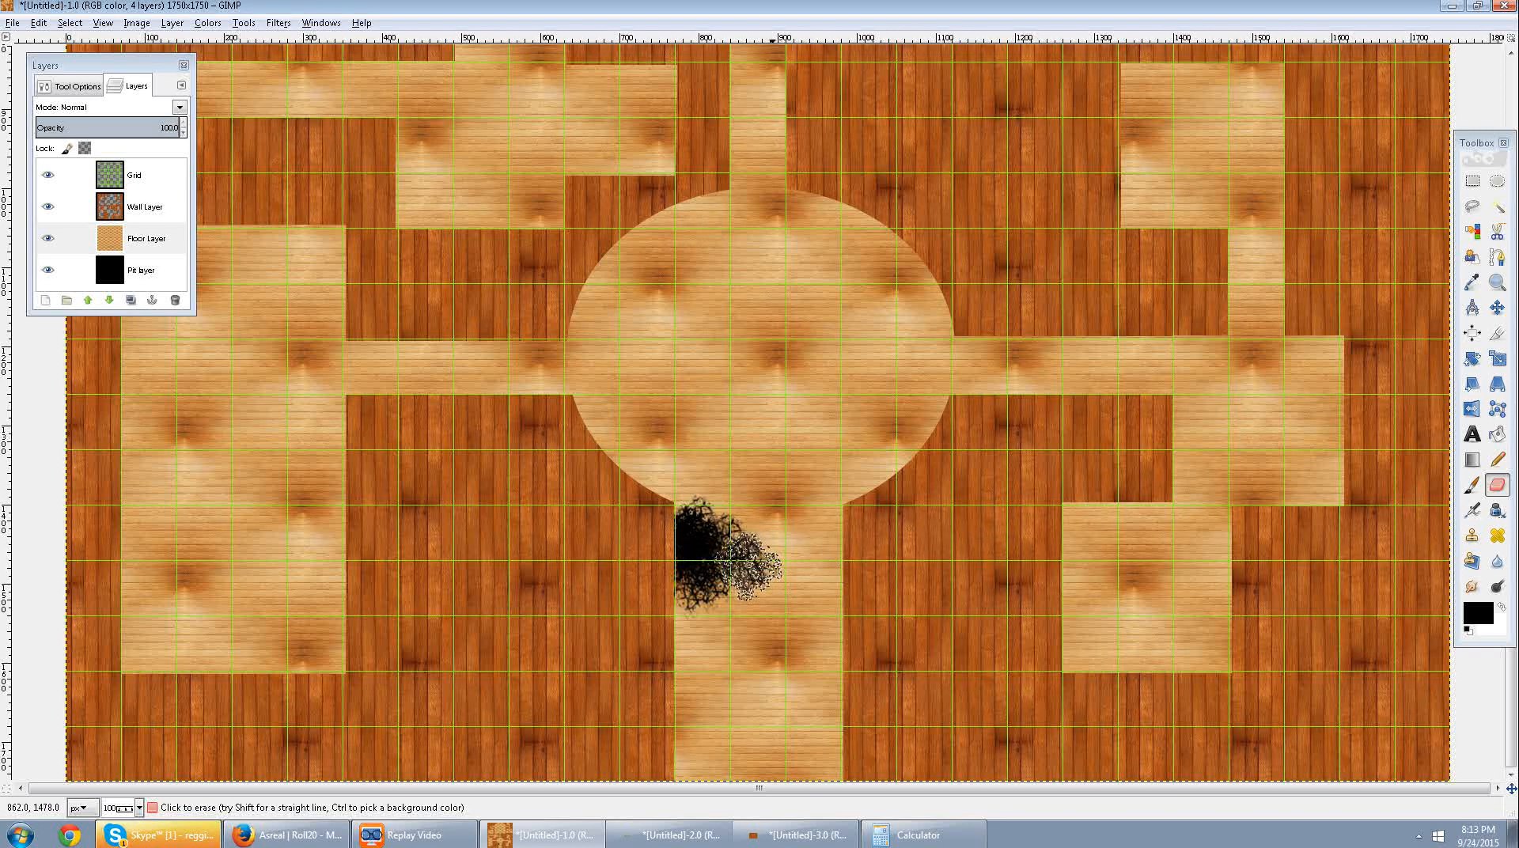
click(758, 556)
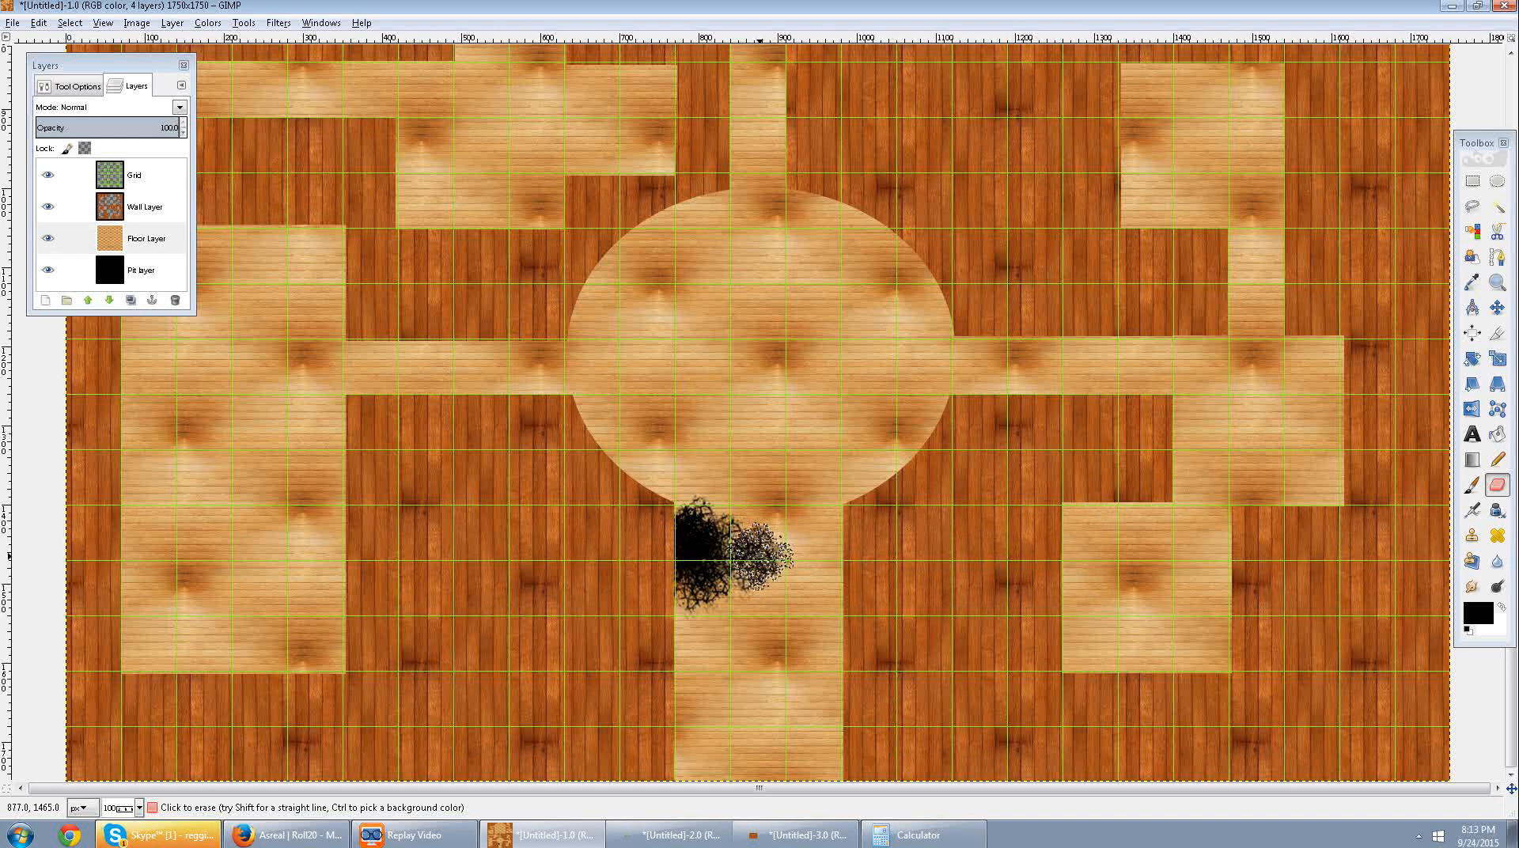
click(785, 561)
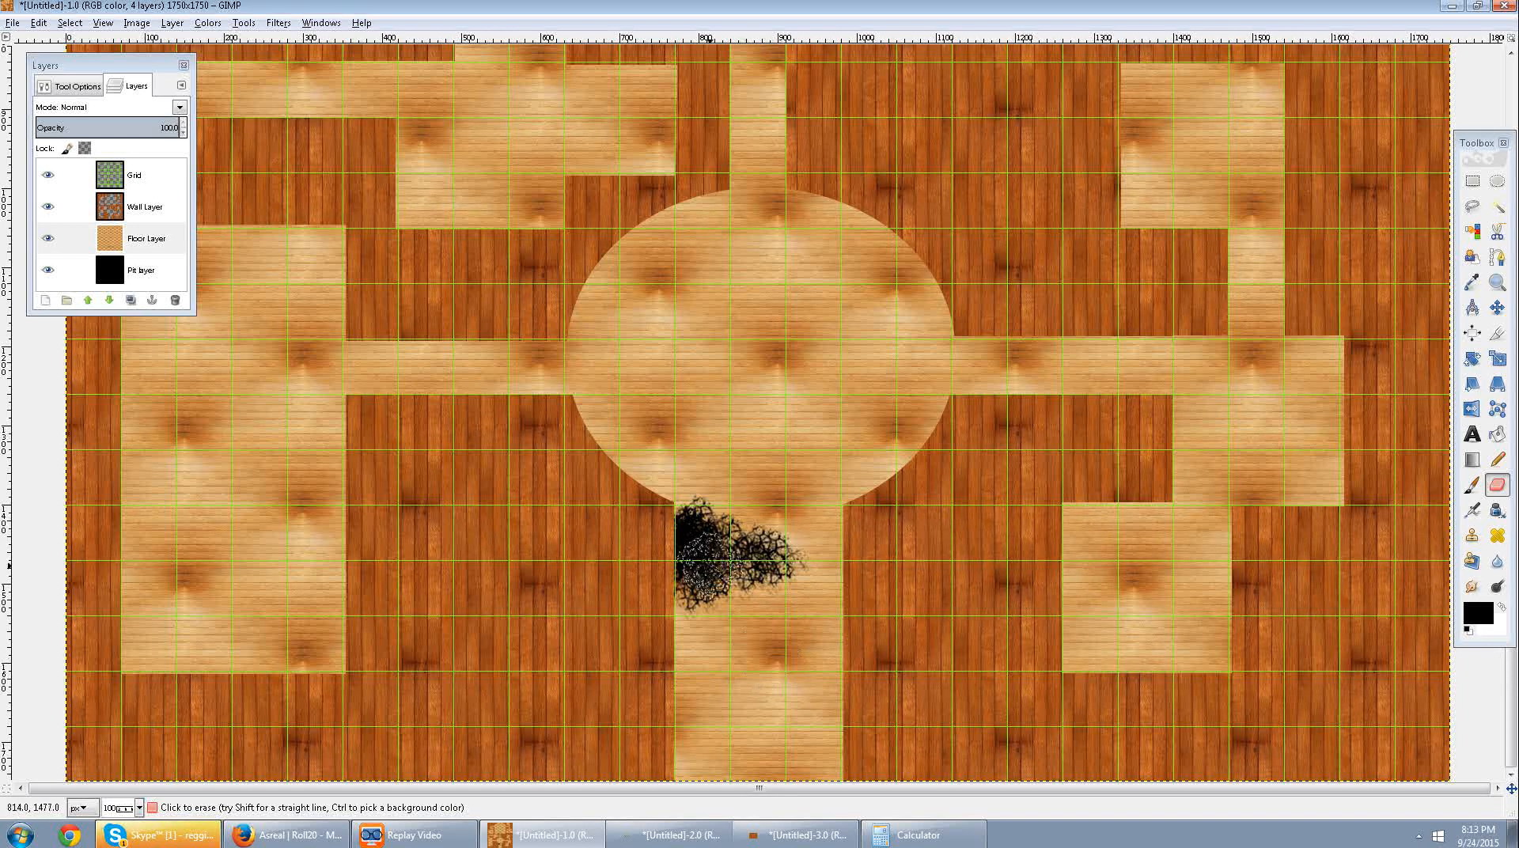
click(724, 556)
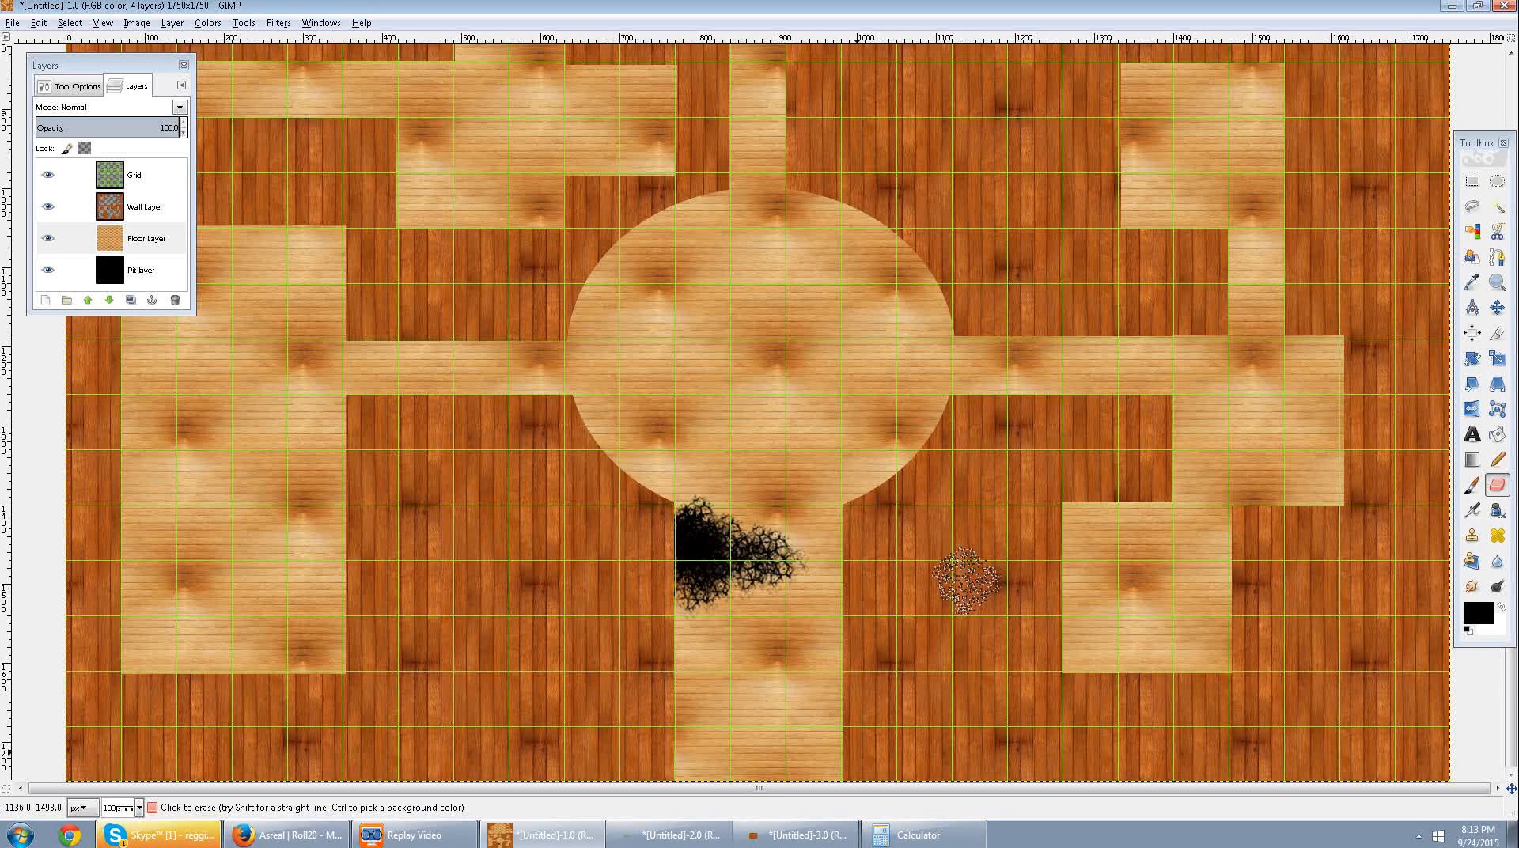
scroll(756, 723, up, 8)
scroll(757, 356, down, 4)
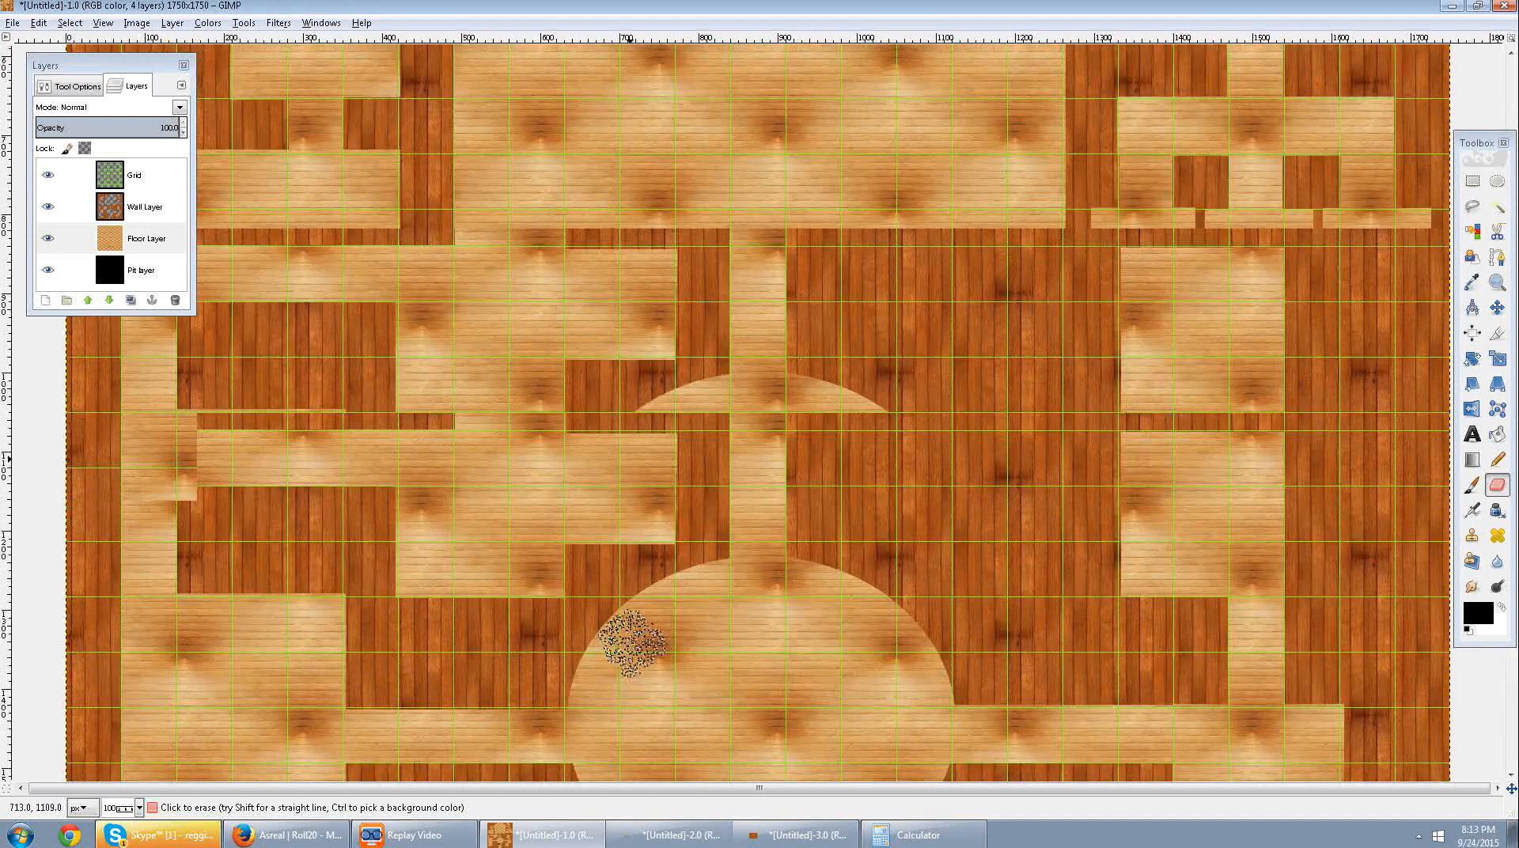
click(416, 526)
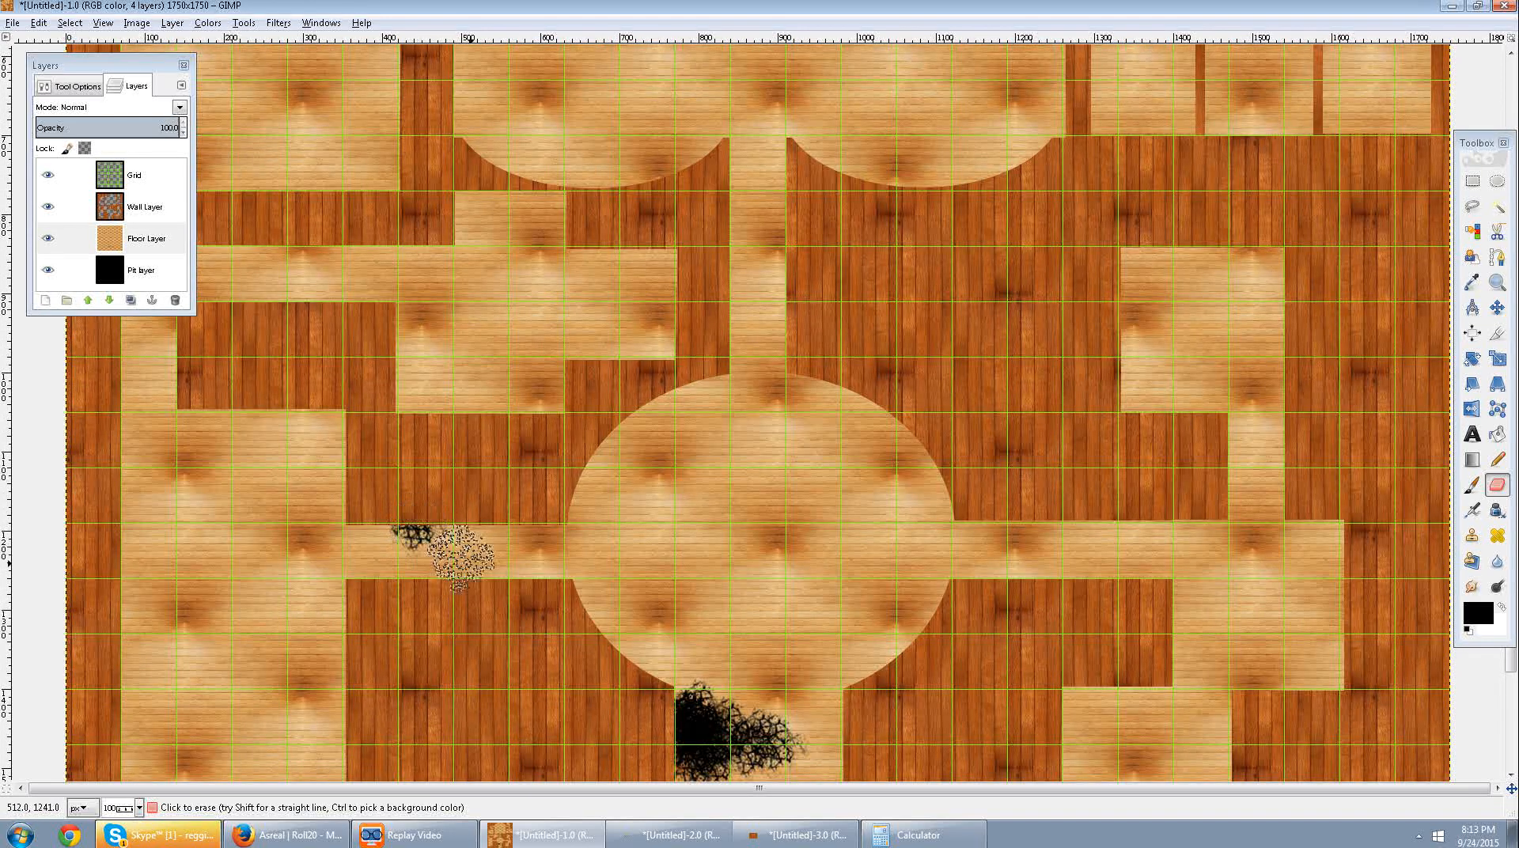
key(ctrl+z)
click(425, 545)
key(ctrl+z)
Erase a cracked patch about two squares wide from the floor at the left end of the round room's left corridor.
click(425, 546)
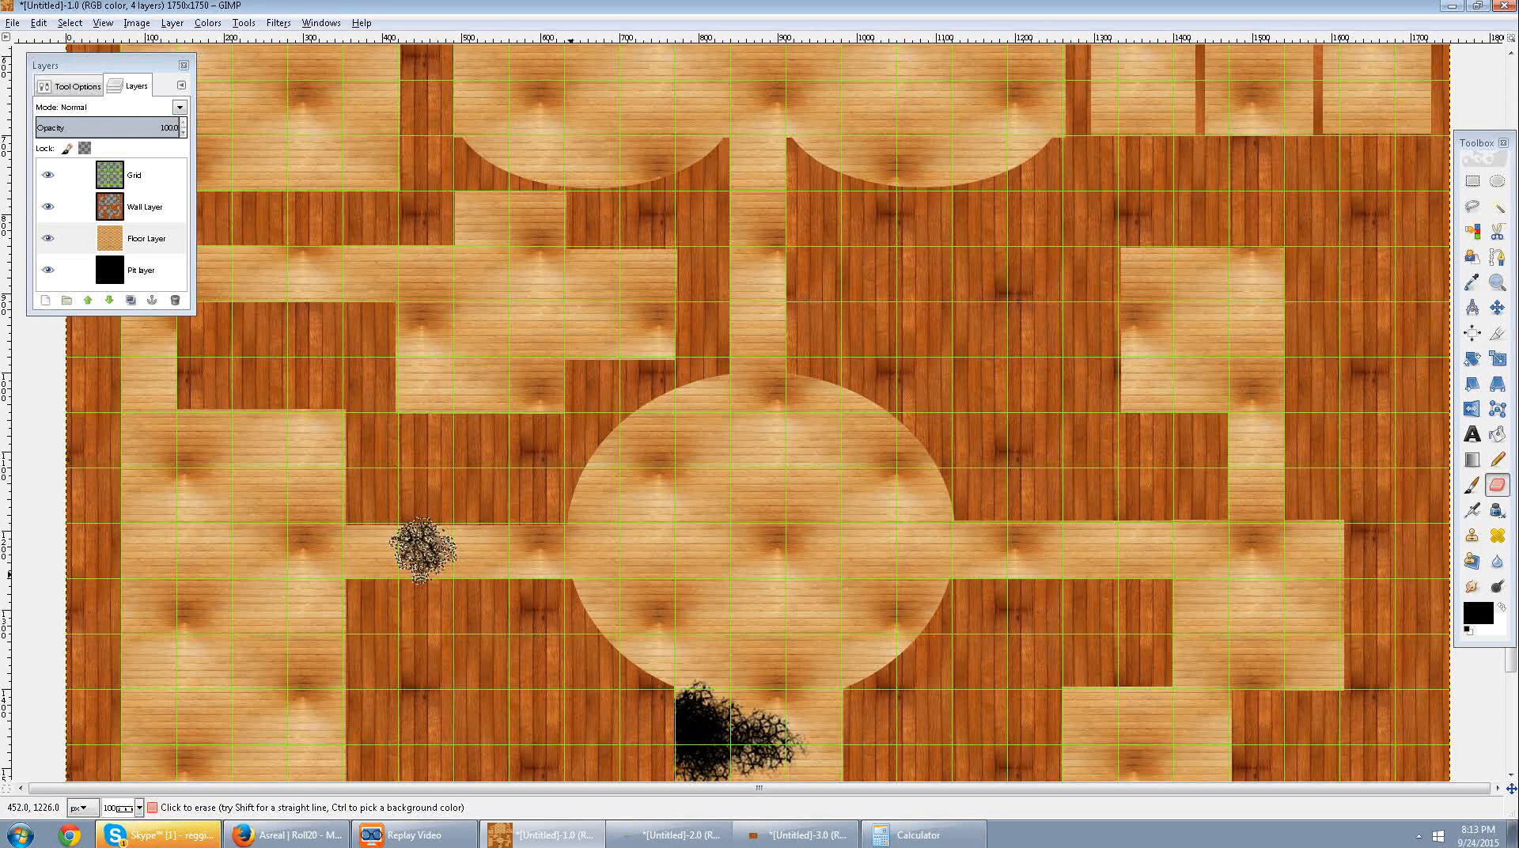
click(375, 546)
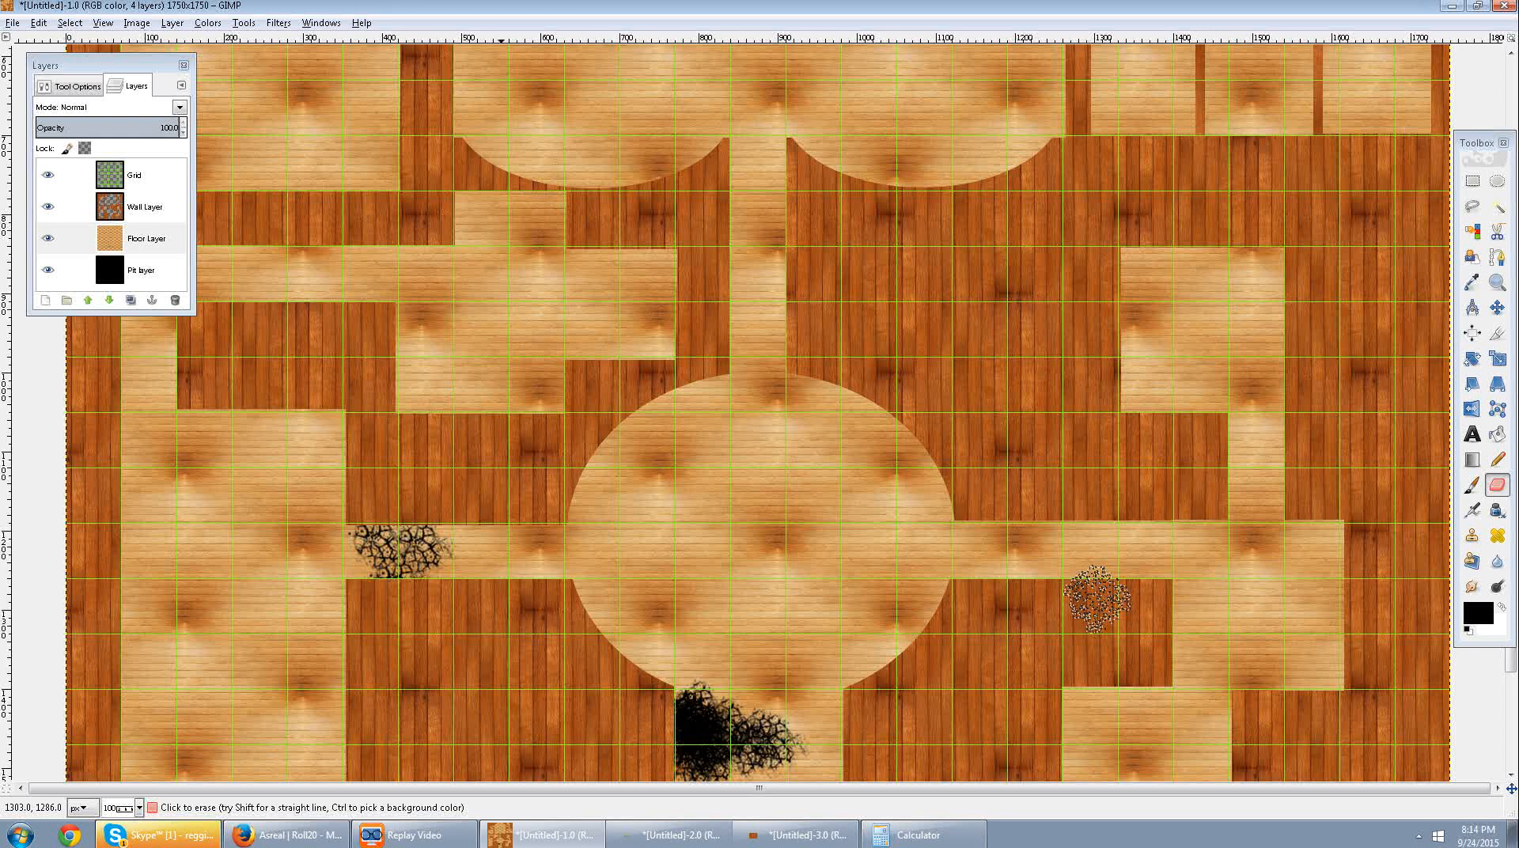
Enlarge the pit in the corridor below the round room, erasing the floor downward to about y 1600 and filling out its right side.
scroll(724, 712, down, 3)
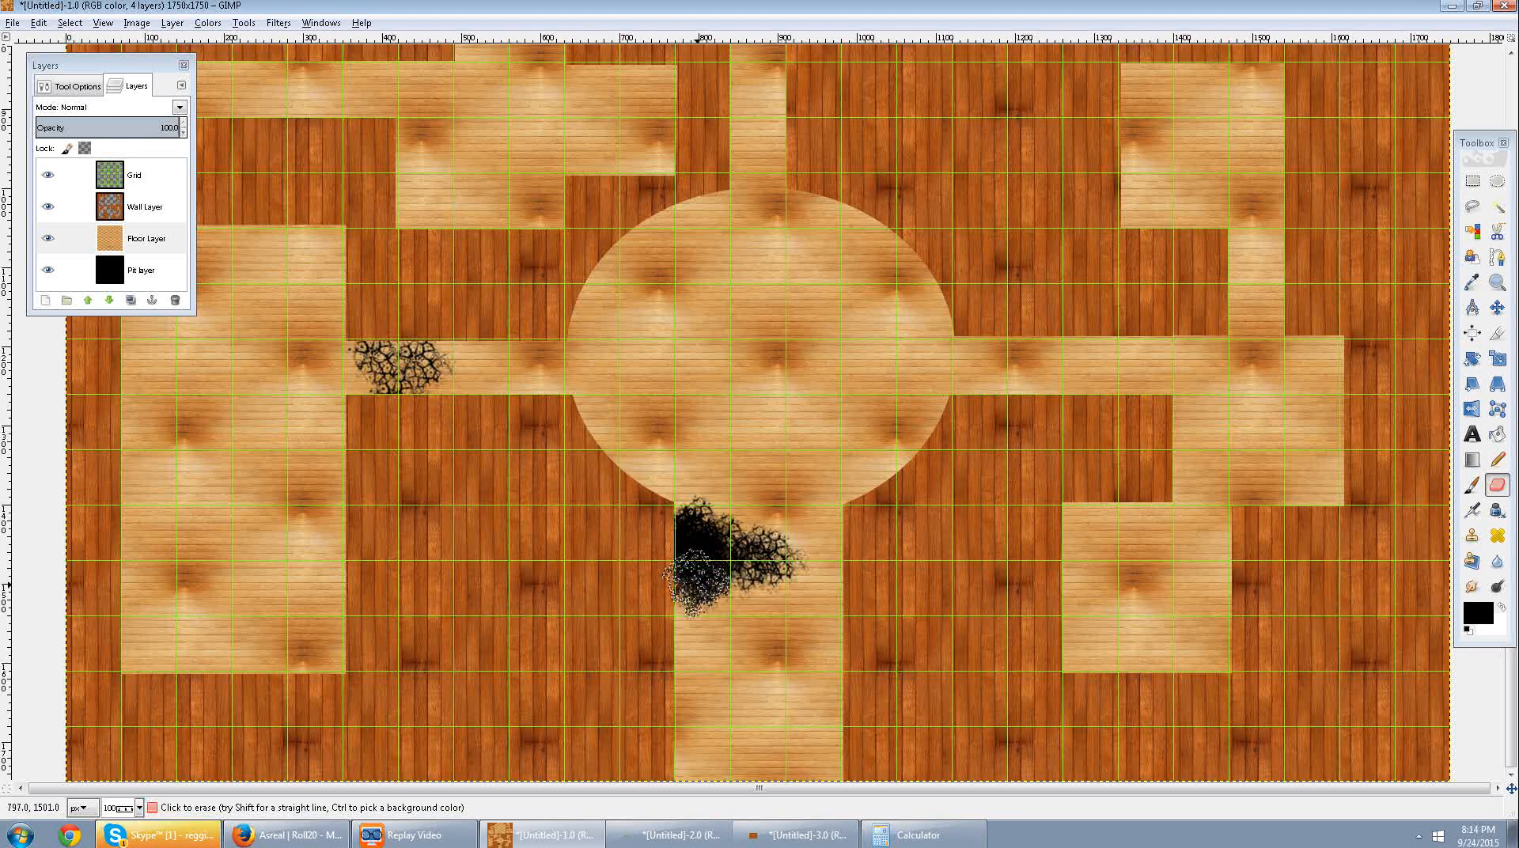
mouse_move(695, 588)
mouse_down()
mouse_move(737, 592)
mouse_move(737, 617)
mouse_move(749, 588)
mouse_move(706, 622)
mouse_up()
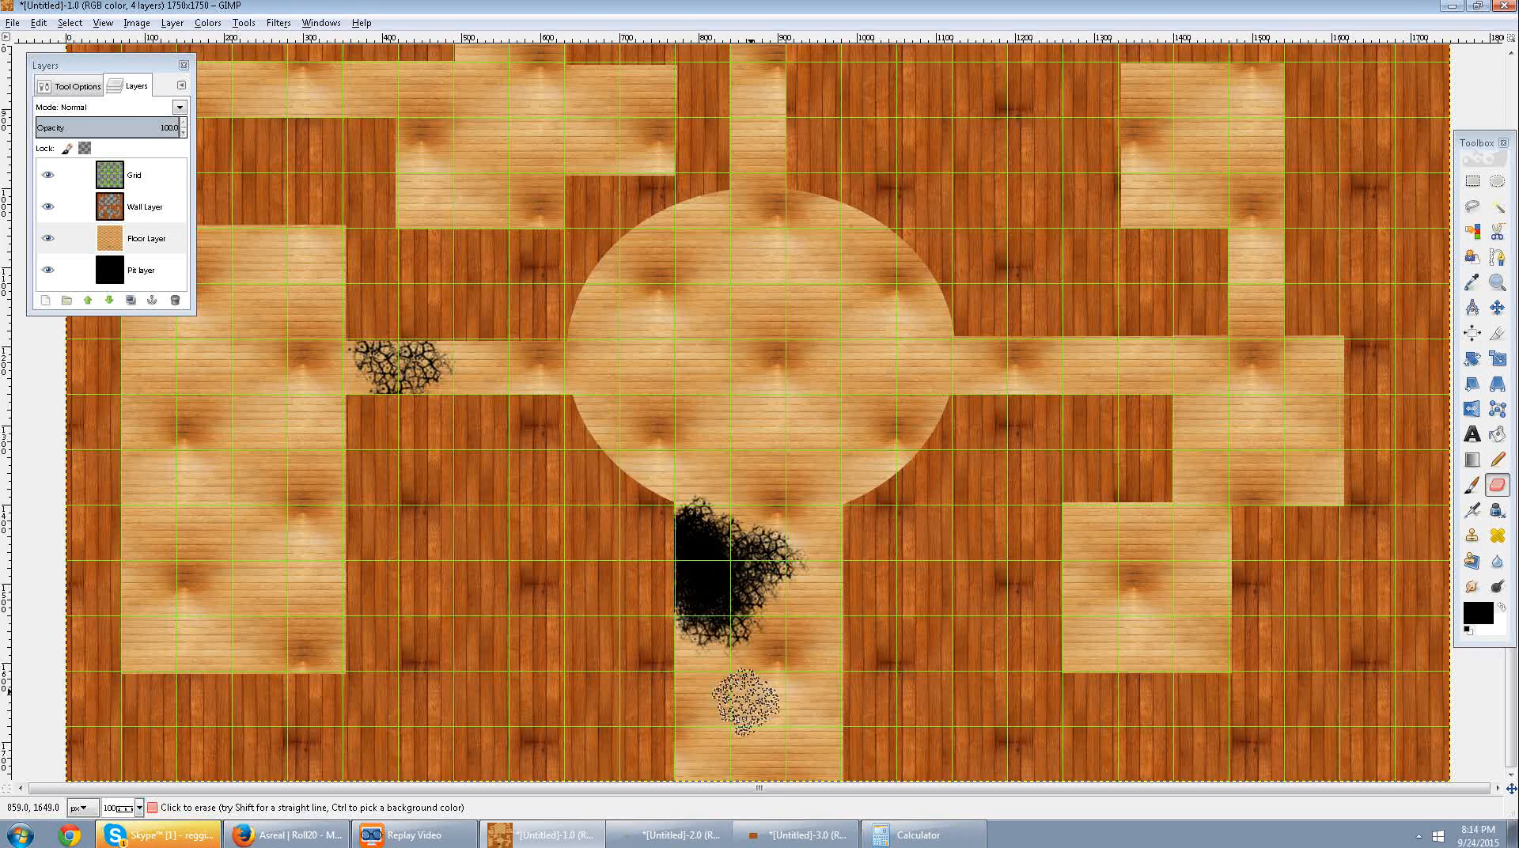
click(727, 656)
click(704, 652)
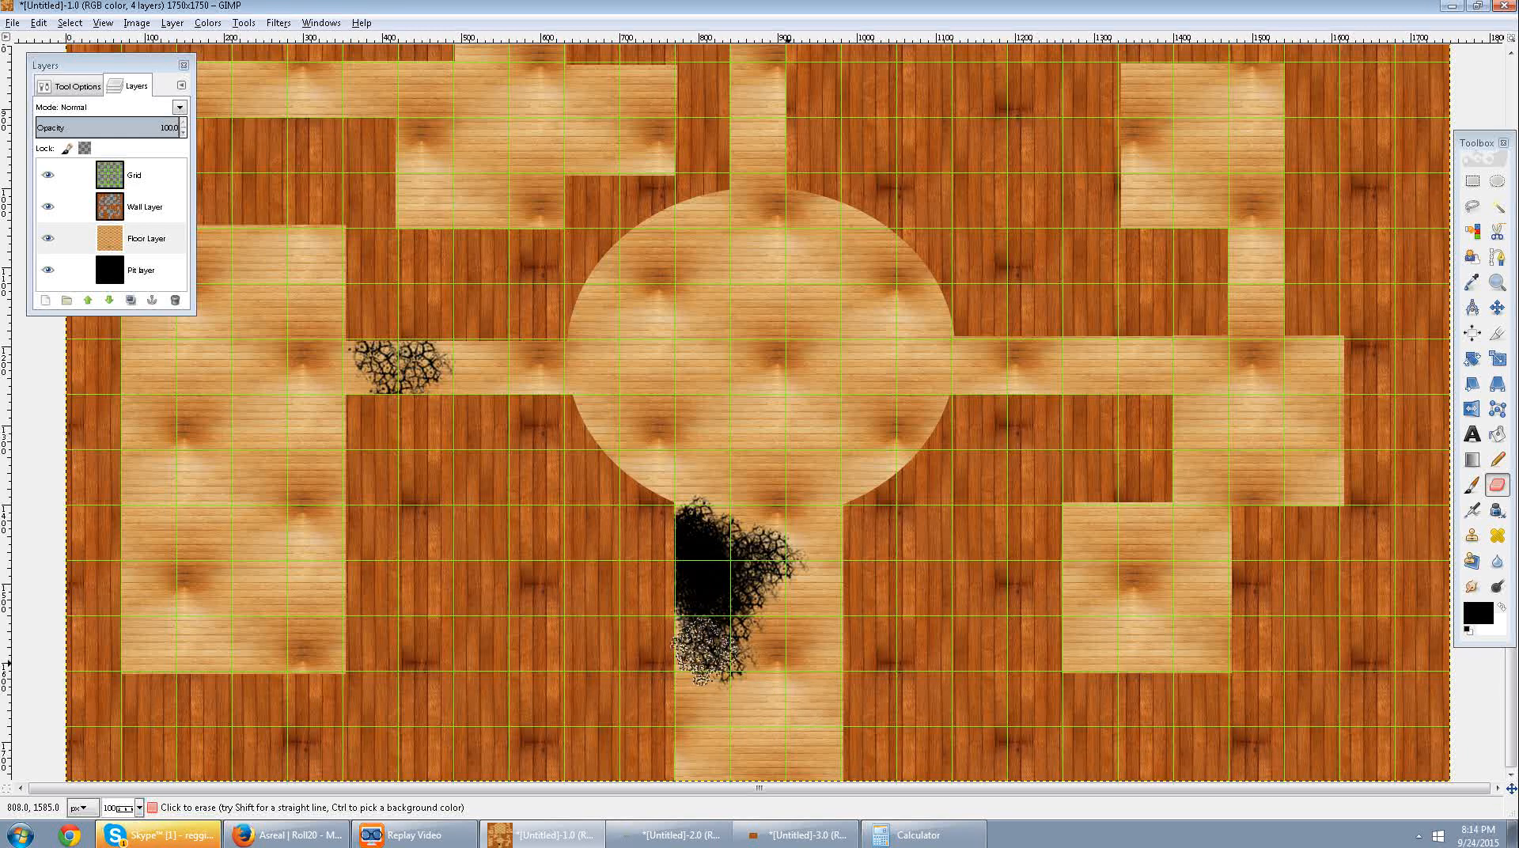
click(775, 634)
click(756, 639)
click(780, 599)
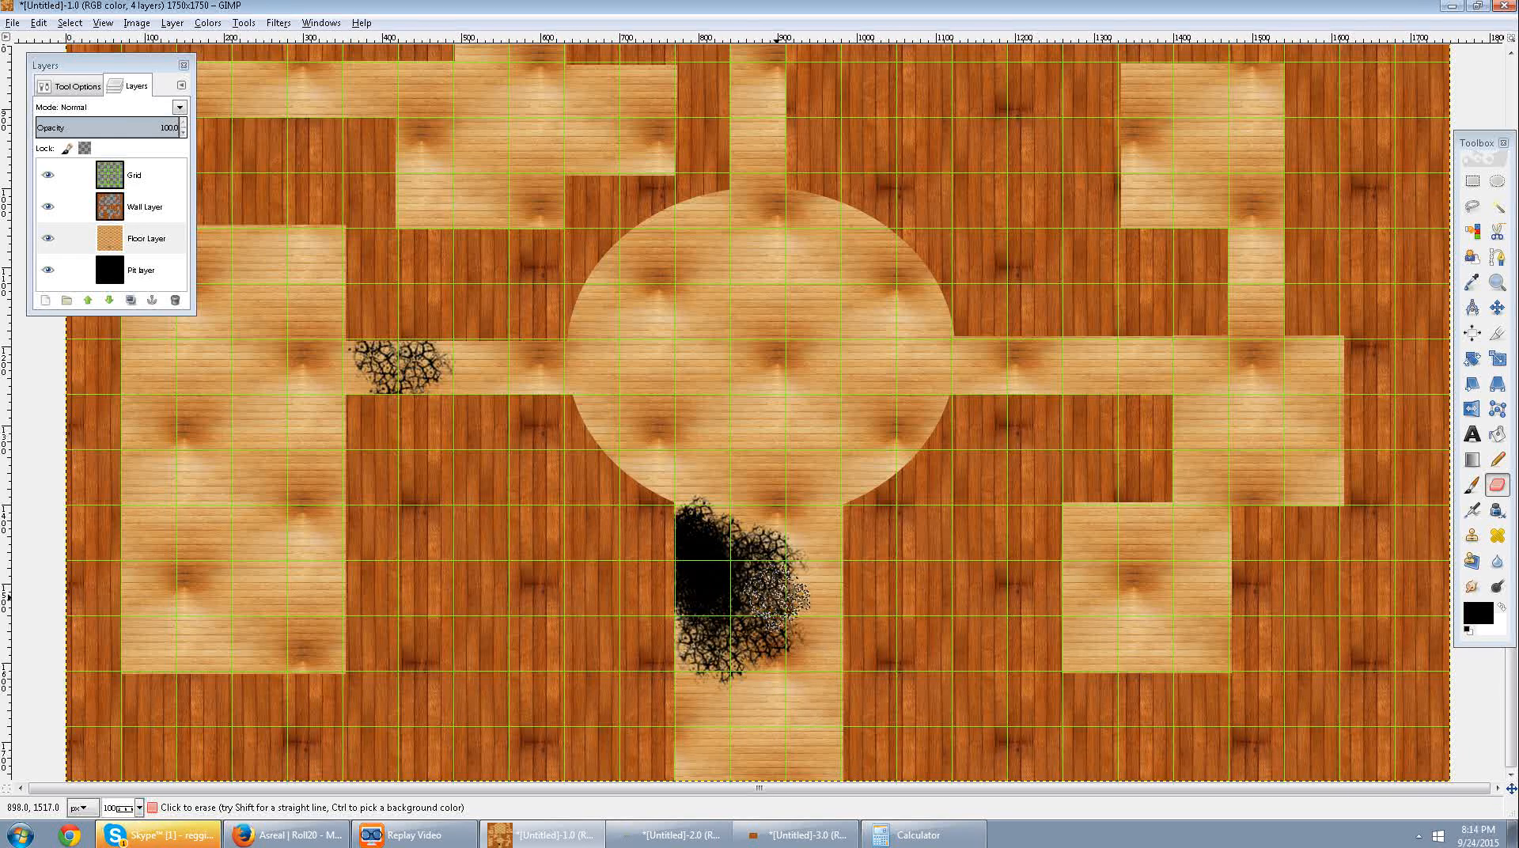
click(738, 590)
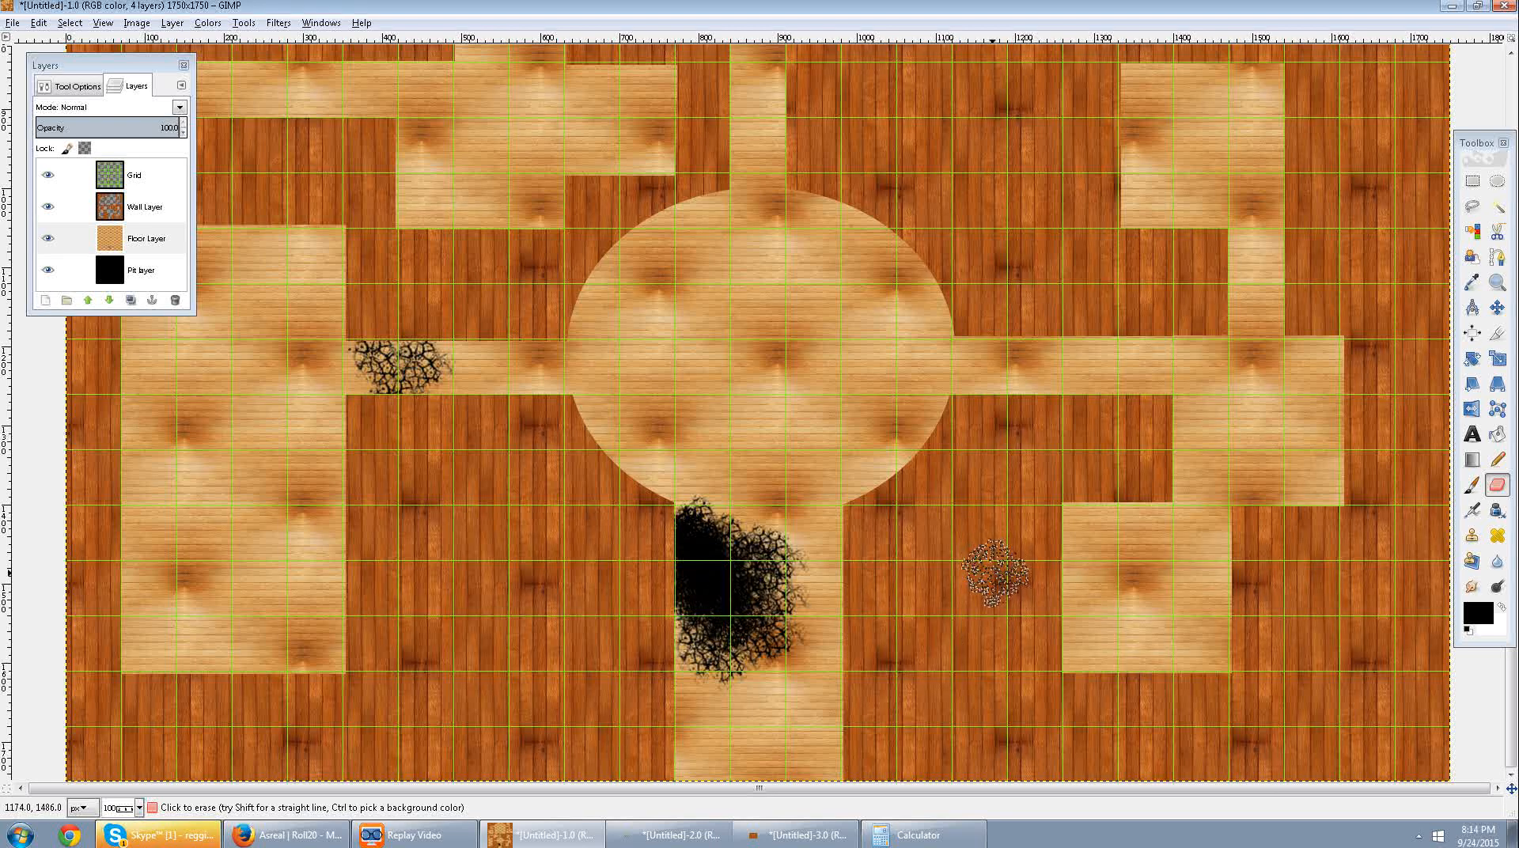
Erase a small jagged pit, under one square wide, from the floor in the upper-right corner of the room above and left of the round room.
scroll(1215, 454, up, 5)
scroll(1011, 427, down, 2)
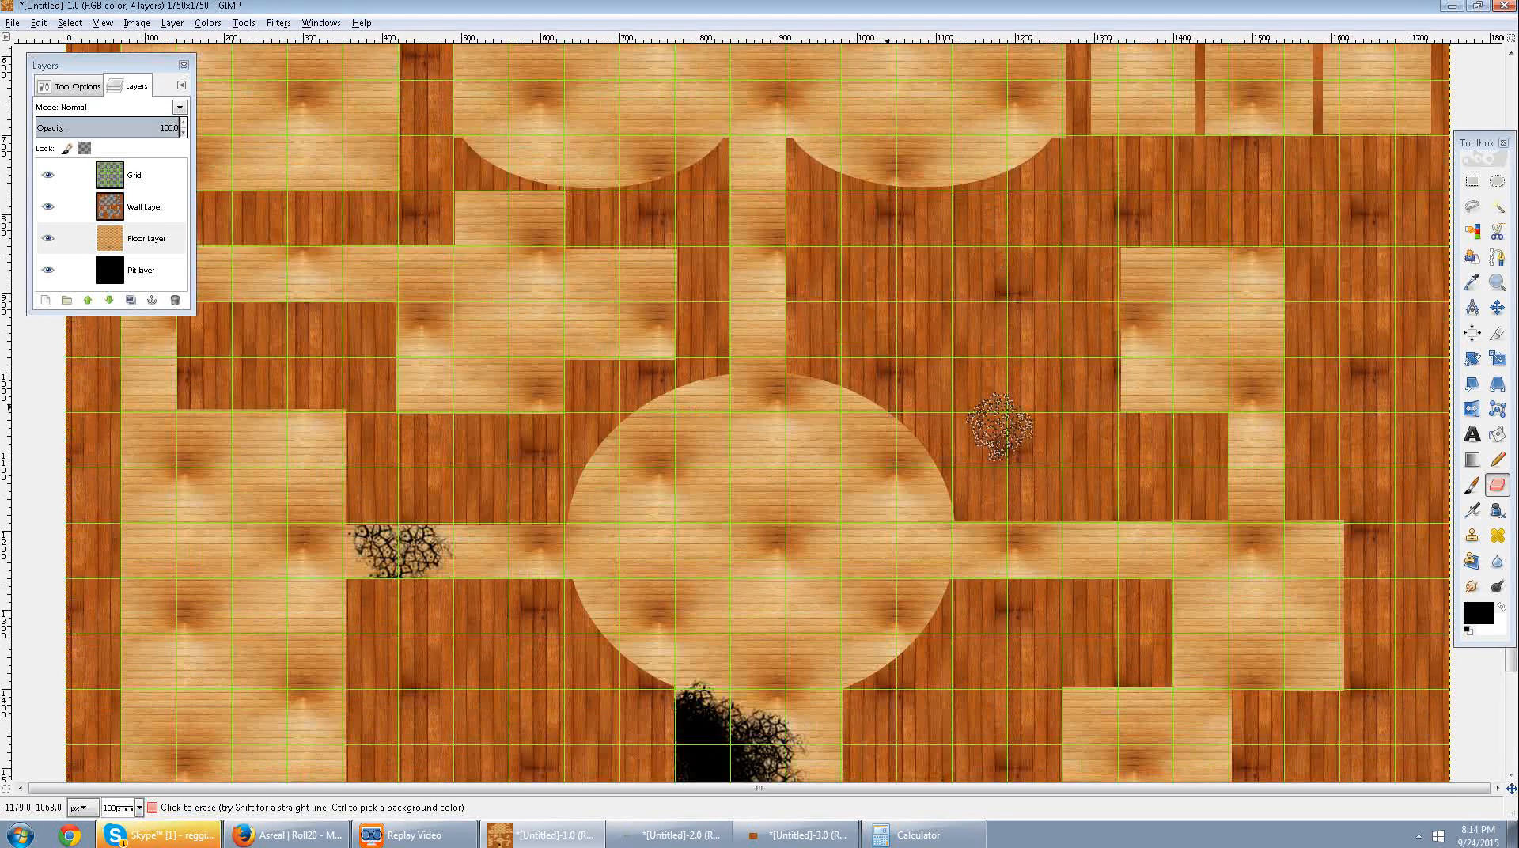
mouse_move(657, 255)
mouse_down()
mouse_move(681, 310)
mouse_move(664, 254)
mouse_up()
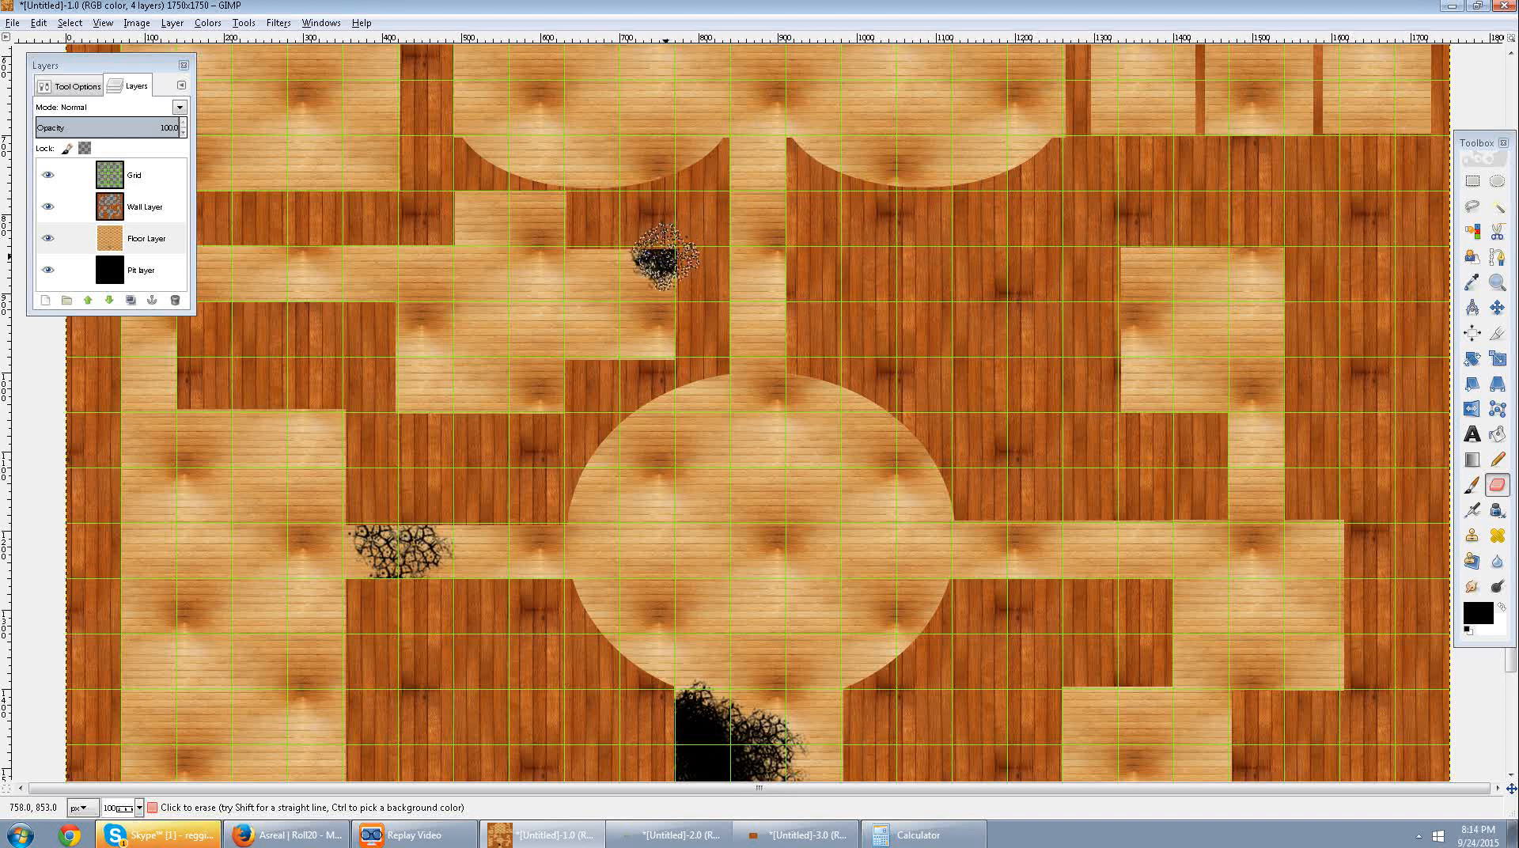
Erase a large pit about four squares wide and five squares tall from the floor in the lower-left part of the big hall.
scroll(792, 293, up, 5)
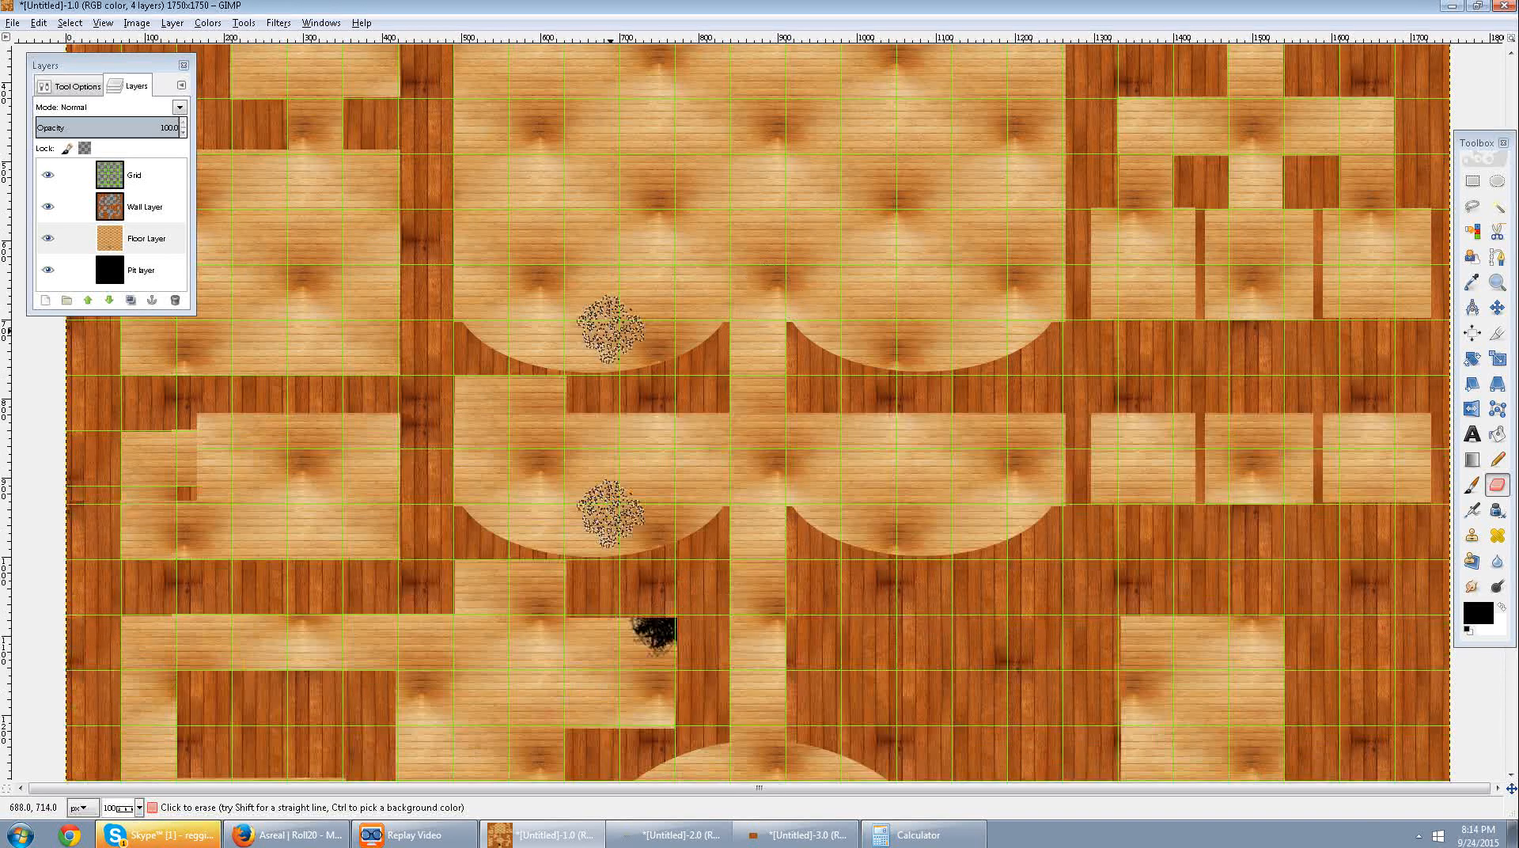
scroll(609, 328, up, 5)
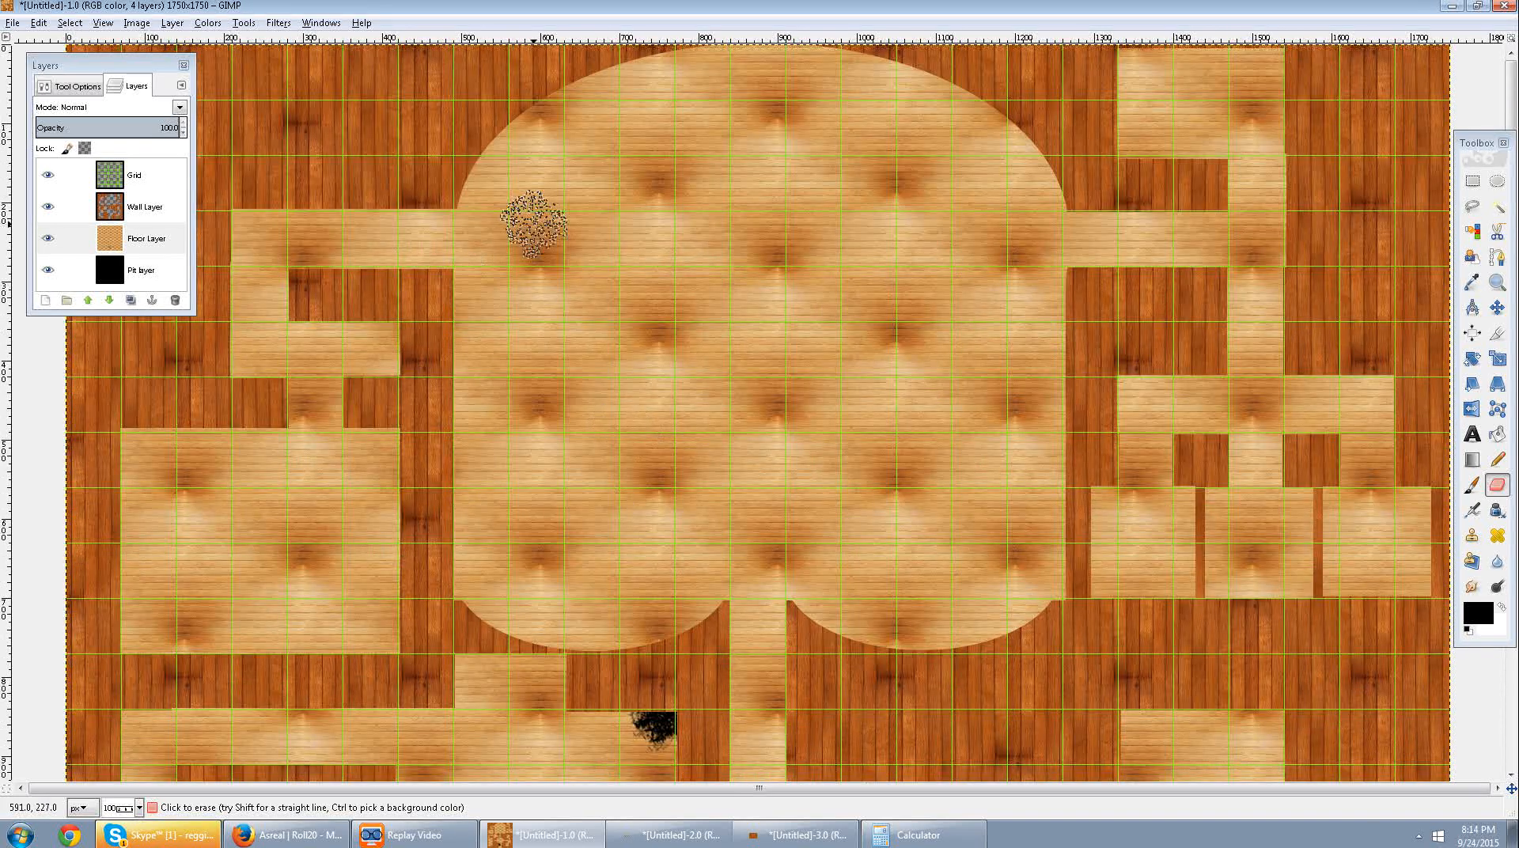
mouse_move(574, 521)
mouse_down()
mouse_move(625, 514)
mouse_move(653, 465)
mouse_move(715, 506)
mouse_move(668, 587)
mouse_move(669, 503)
mouse_move(558, 554)
mouse_move(648, 459)
mouse_move(685, 597)
mouse_move(562, 566)
mouse_move(598, 490)
mouse_move(633, 502)
mouse_move(633, 530)
mouse_move(616, 481)
mouse_move(592, 562)
mouse_move(589, 494)
mouse_move(600, 506)
mouse_move(537, 519)
mouse_move(558, 475)
mouse_move(643, 413)
mouse_move(542, 455)
mouse_move(690, 404)
mouse_move(607, 459)
mouse_move(671, 483)
mouse_move(645, 447)
mouse_move(609, 437)
mouse_move(590, 449)
mouse_move(606, 460)
mouse_move(553, 459)
mouse_move(544, 590)
mouse_up()
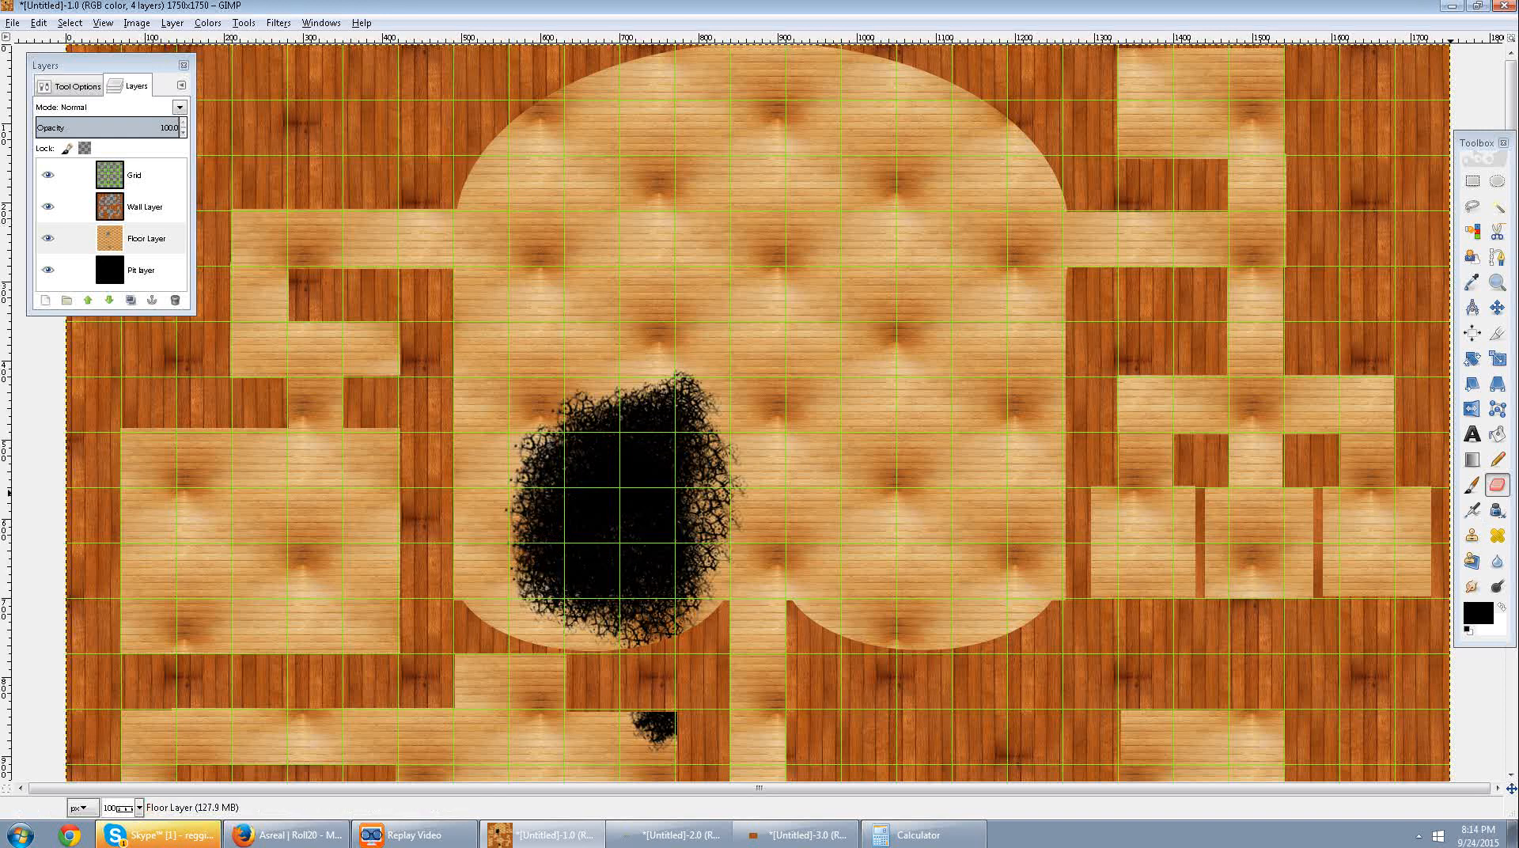
Change the Eraser brush to Chalk 02 and roughen the upper and left edges of the big hall's pit.
click(76, 86)
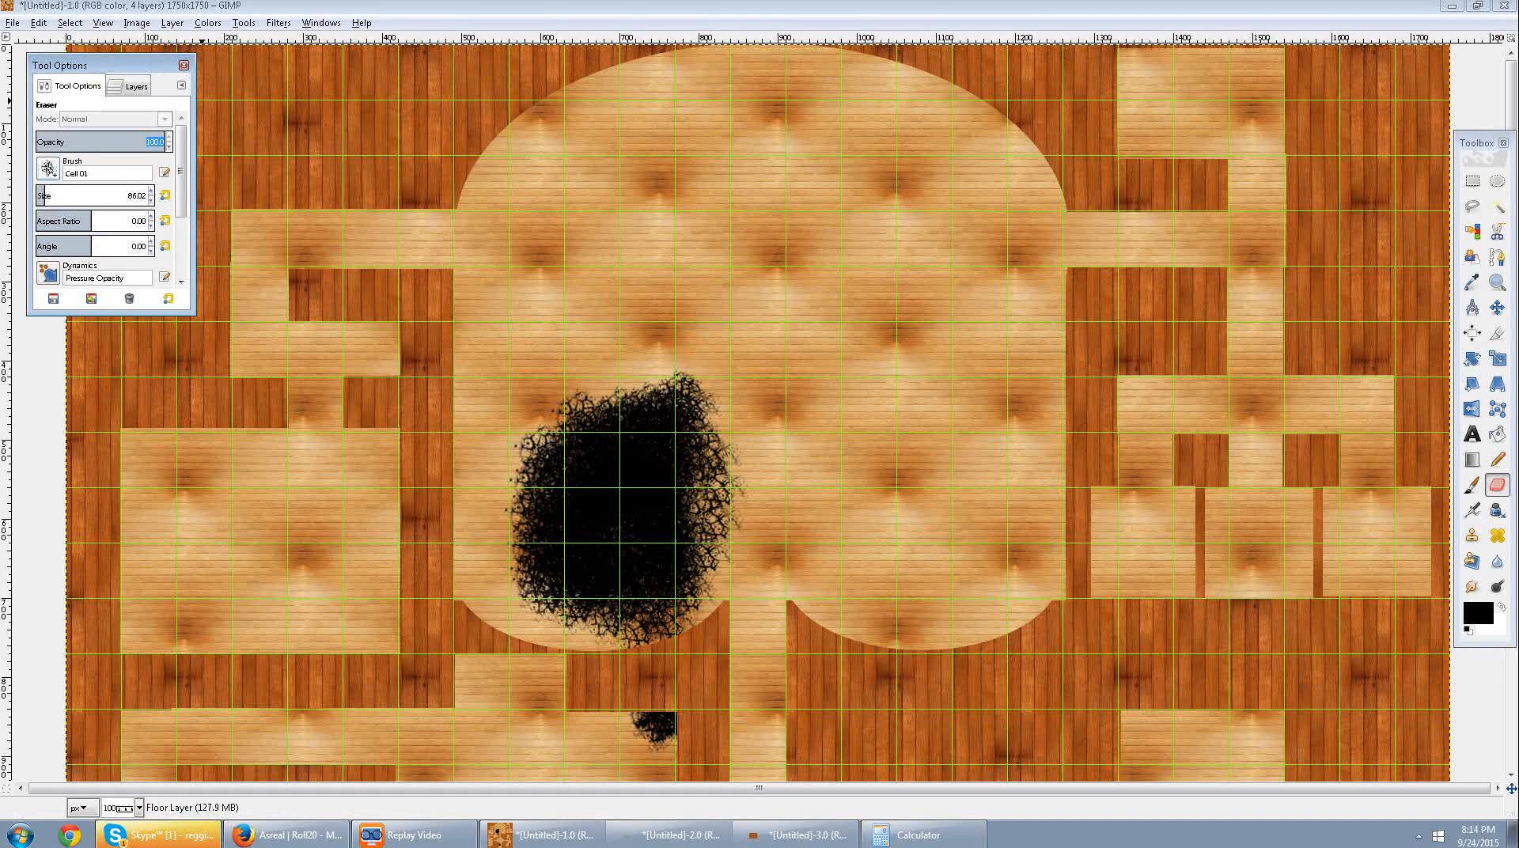
click(48, 168)
click(91, 278)
click(587, 407)
click(617, 391)
click(668, 383)
mouse_move(638, 399)
mouse_down()
mouse_move(551, 415)
mouse_move(524, 573)
mouse_move(643, 603)
mouse_move(685, 554)
mouse_move(698, 459)
mouse_move(672, 458)
mouse_move(690, 445)
mouse_move(645, 396)
mouse_move(563, 429)
mouse_up()
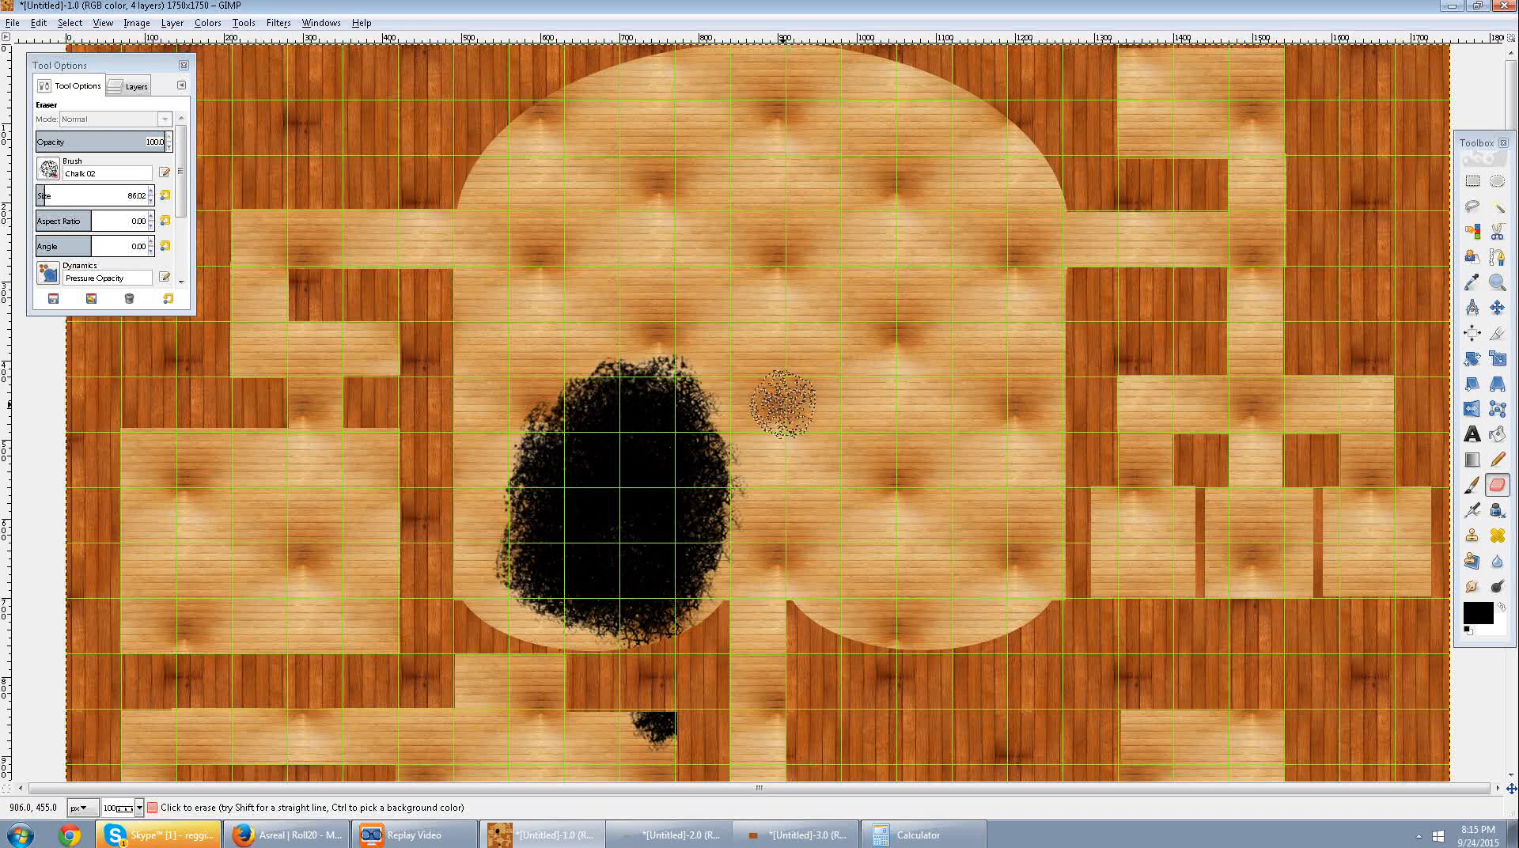
scroll(779, 402, down, 5)
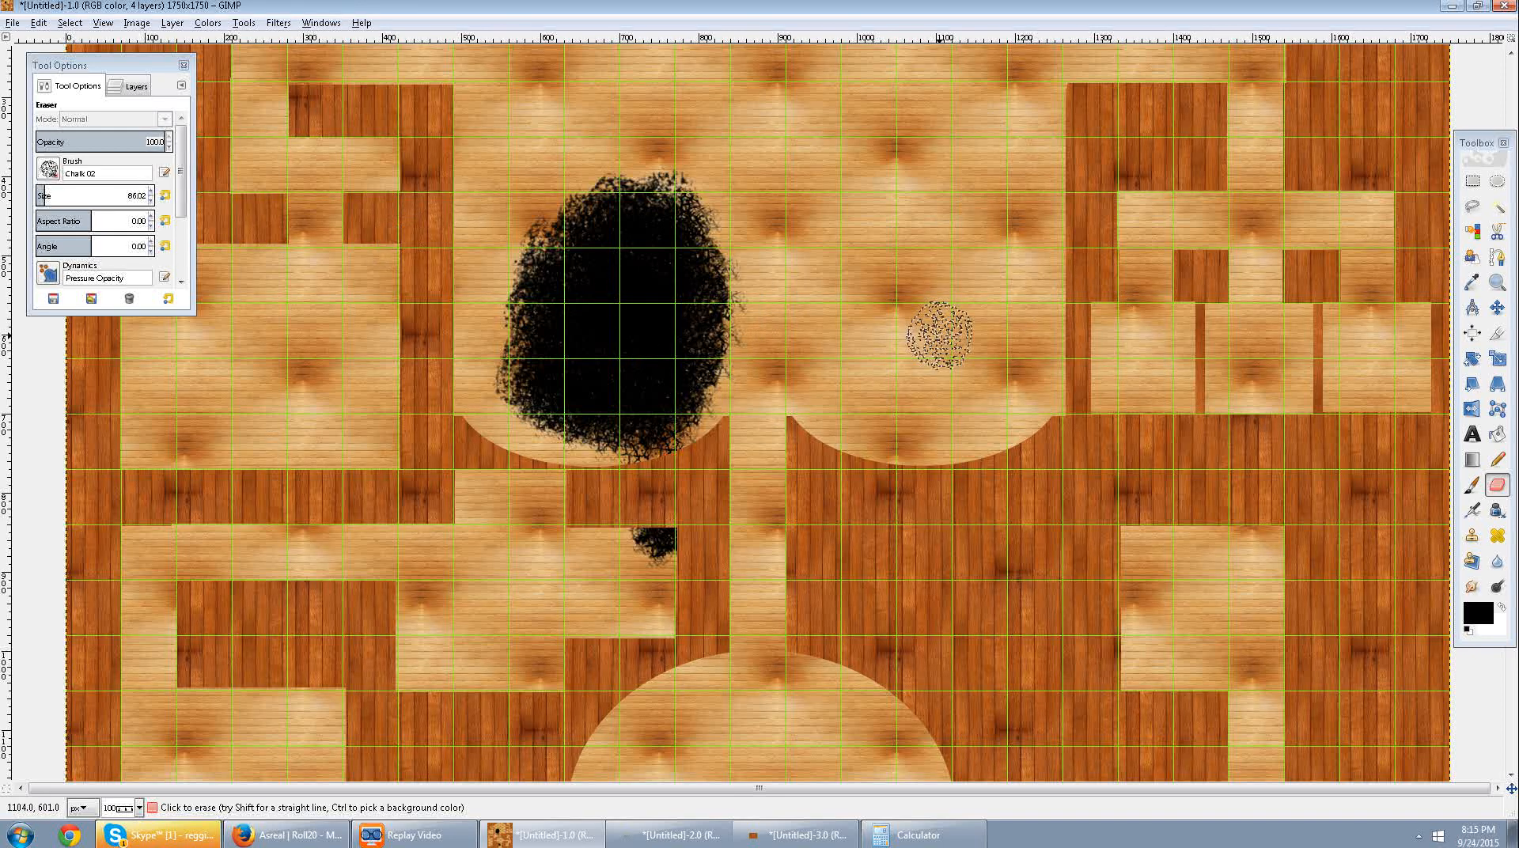
scroll(939, 335, up, 5)
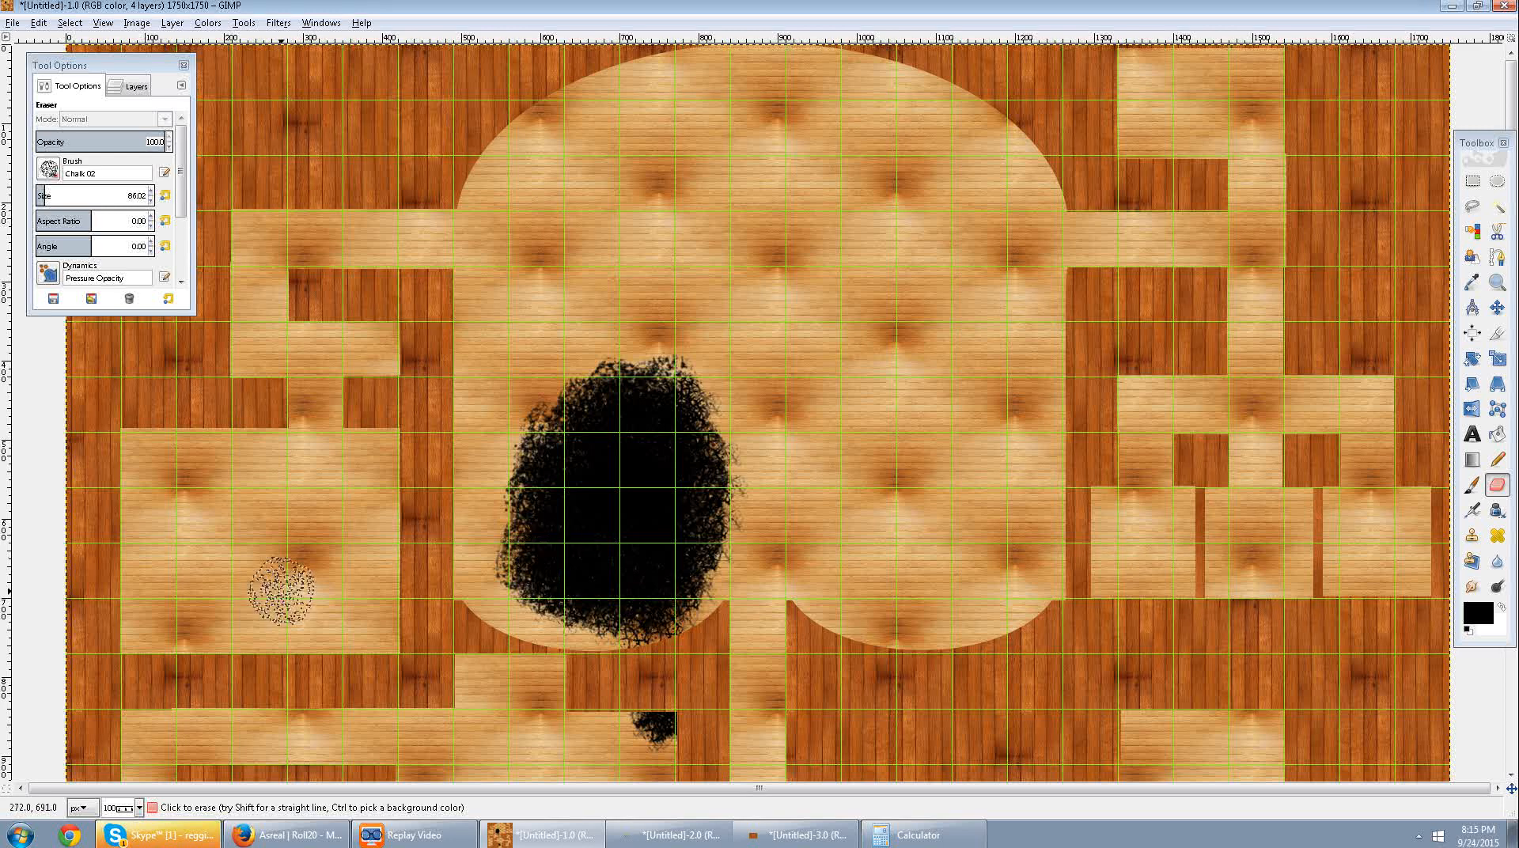
scroll(841, 174, down, 15)
scroll(841, 175, down, 7)
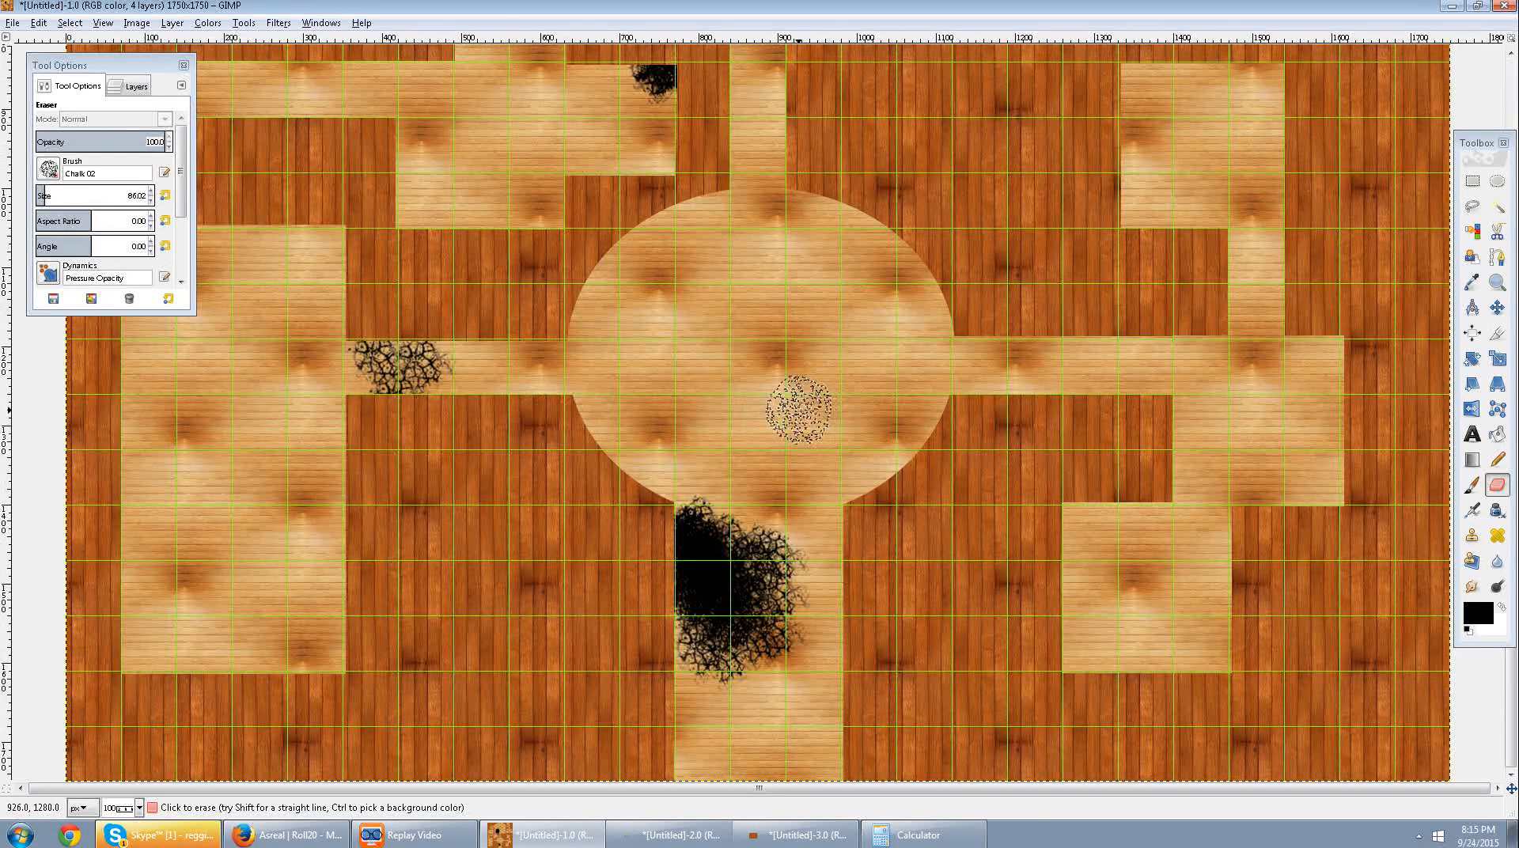
scroll(792, 417, up, 16)
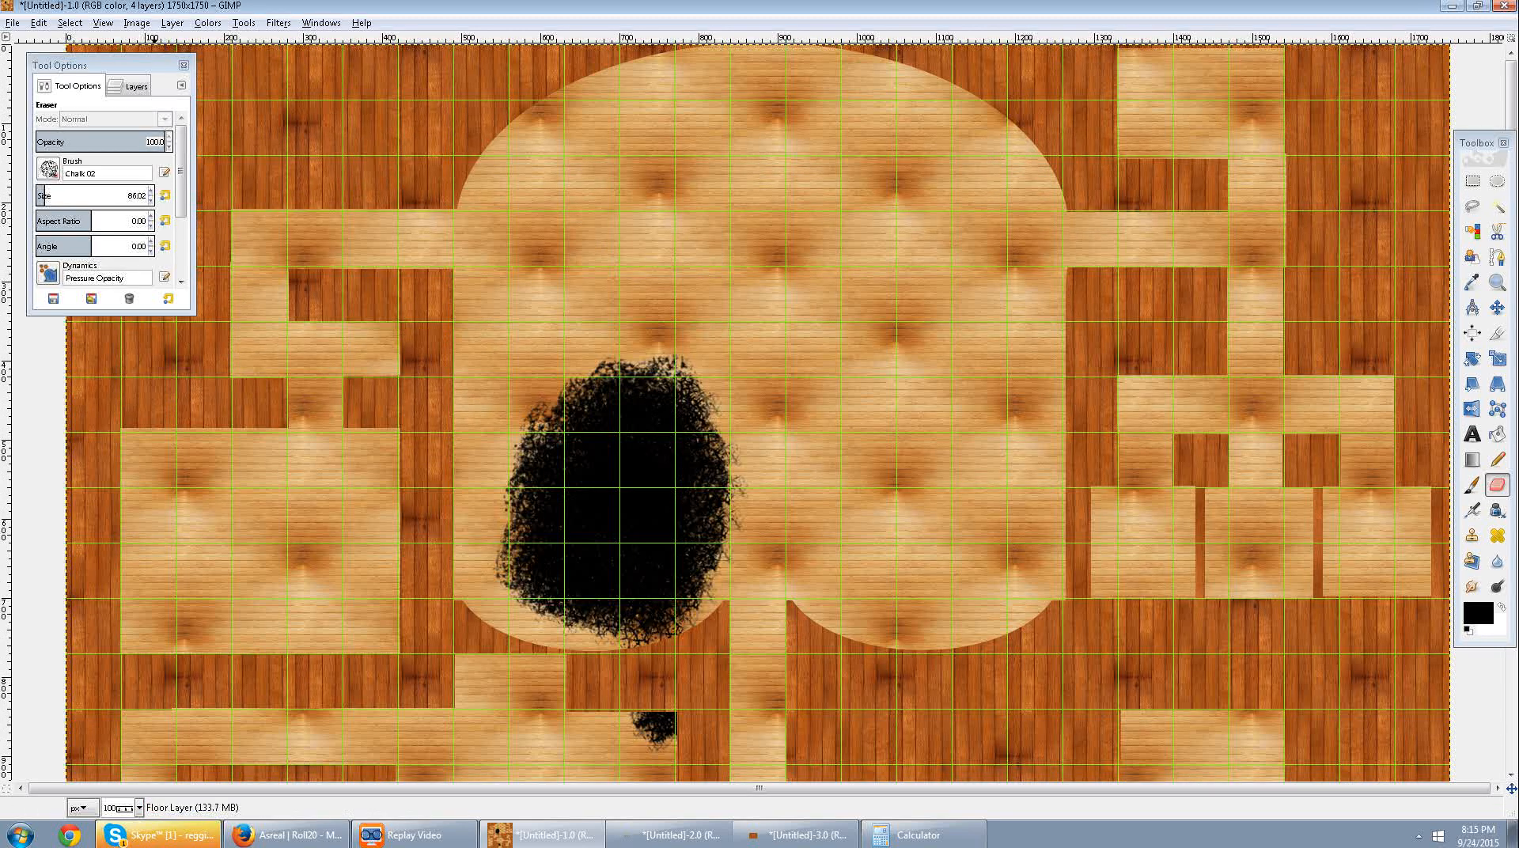
Copy the seamless dark wood wall texture from the 900×600 image and return to the map.
click(129, 86)
click(143, 207)
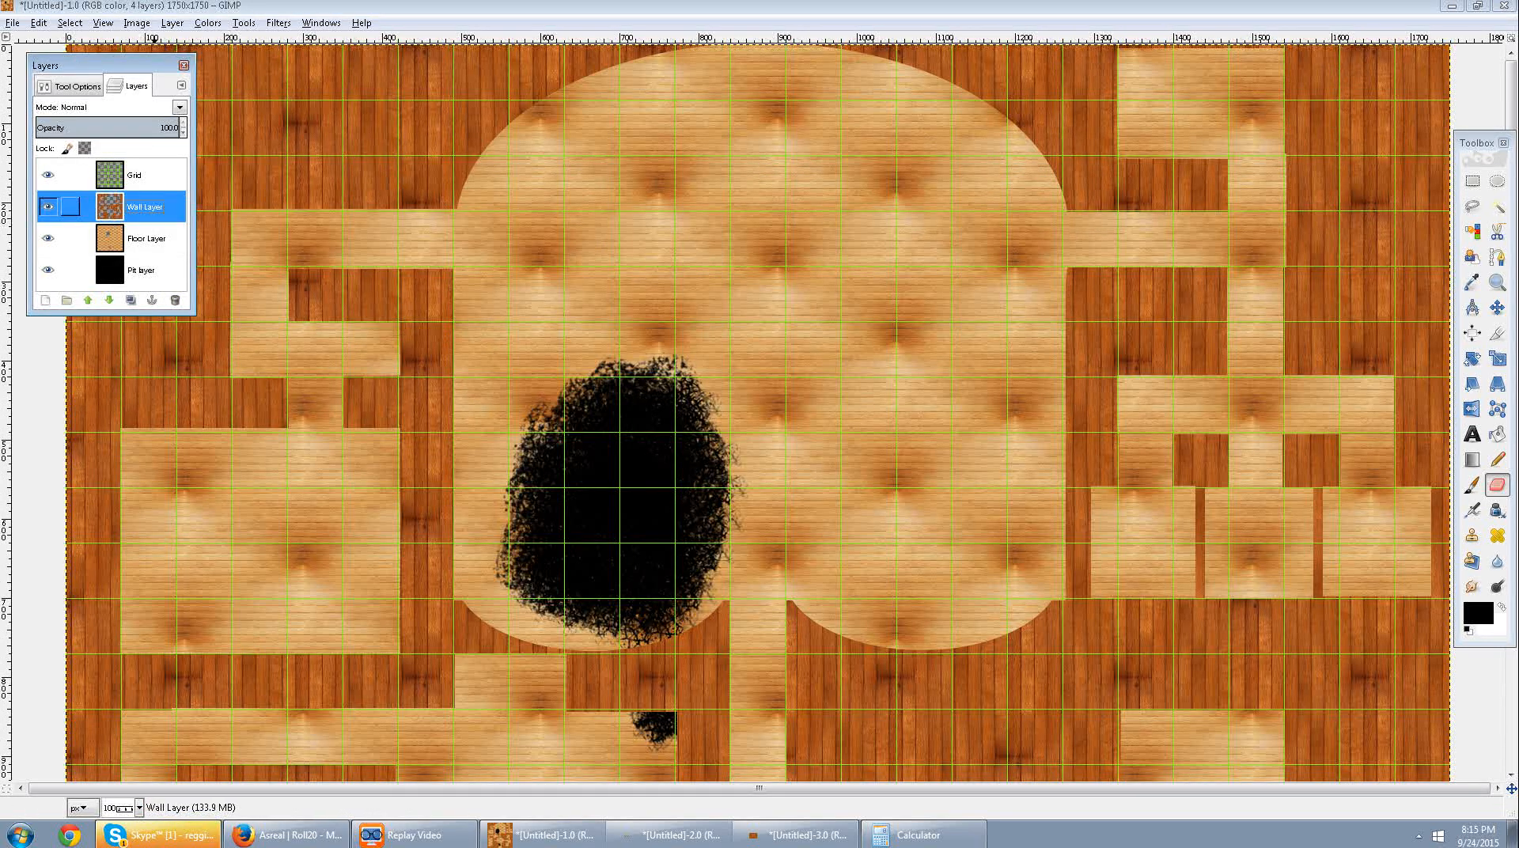
click(795, 835)
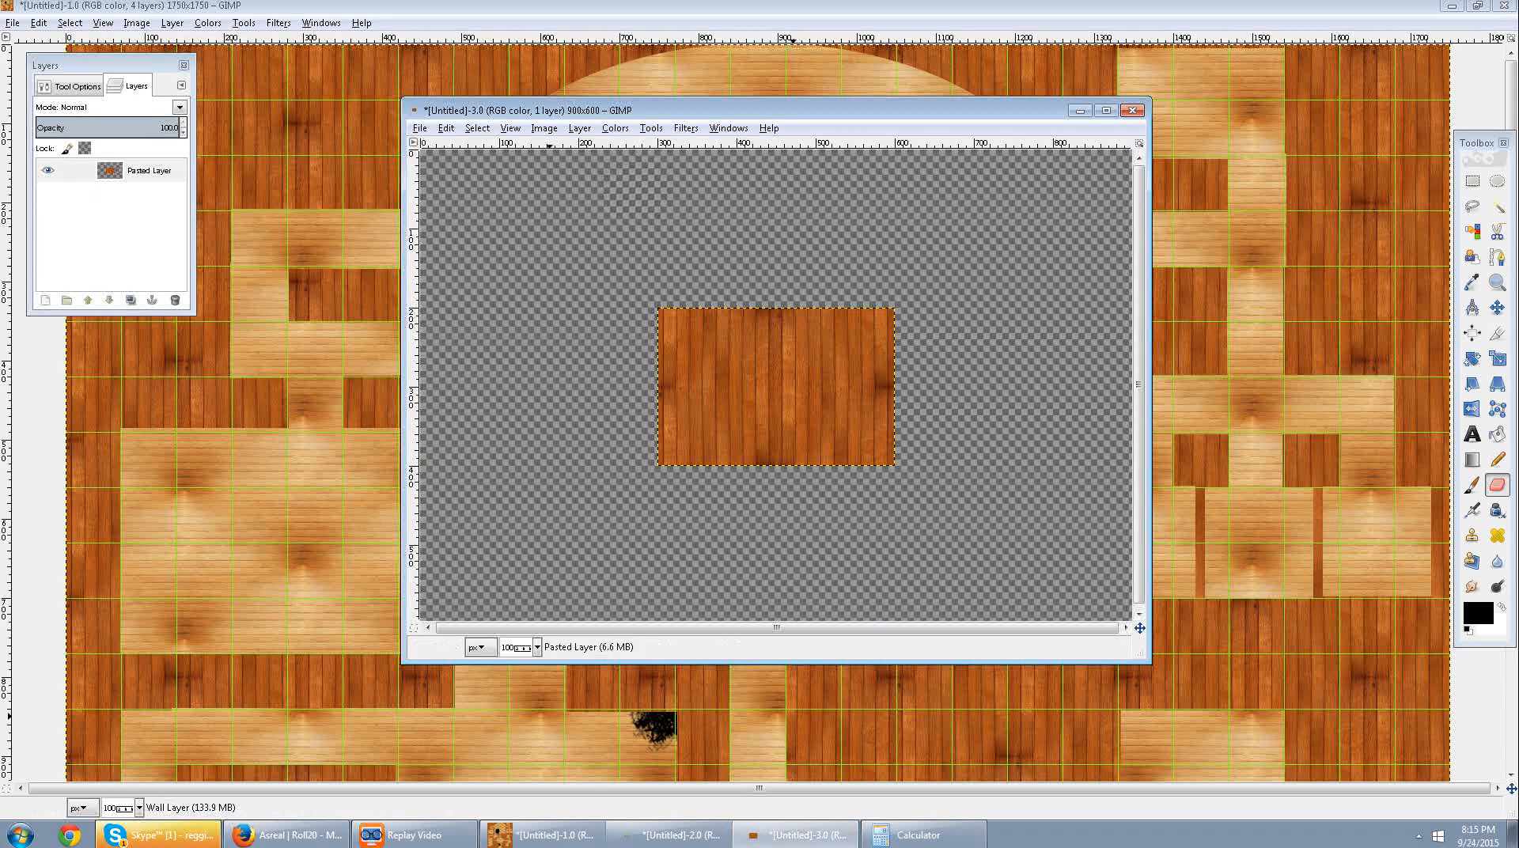
click(477, 128)
mouse_move(446, 127)
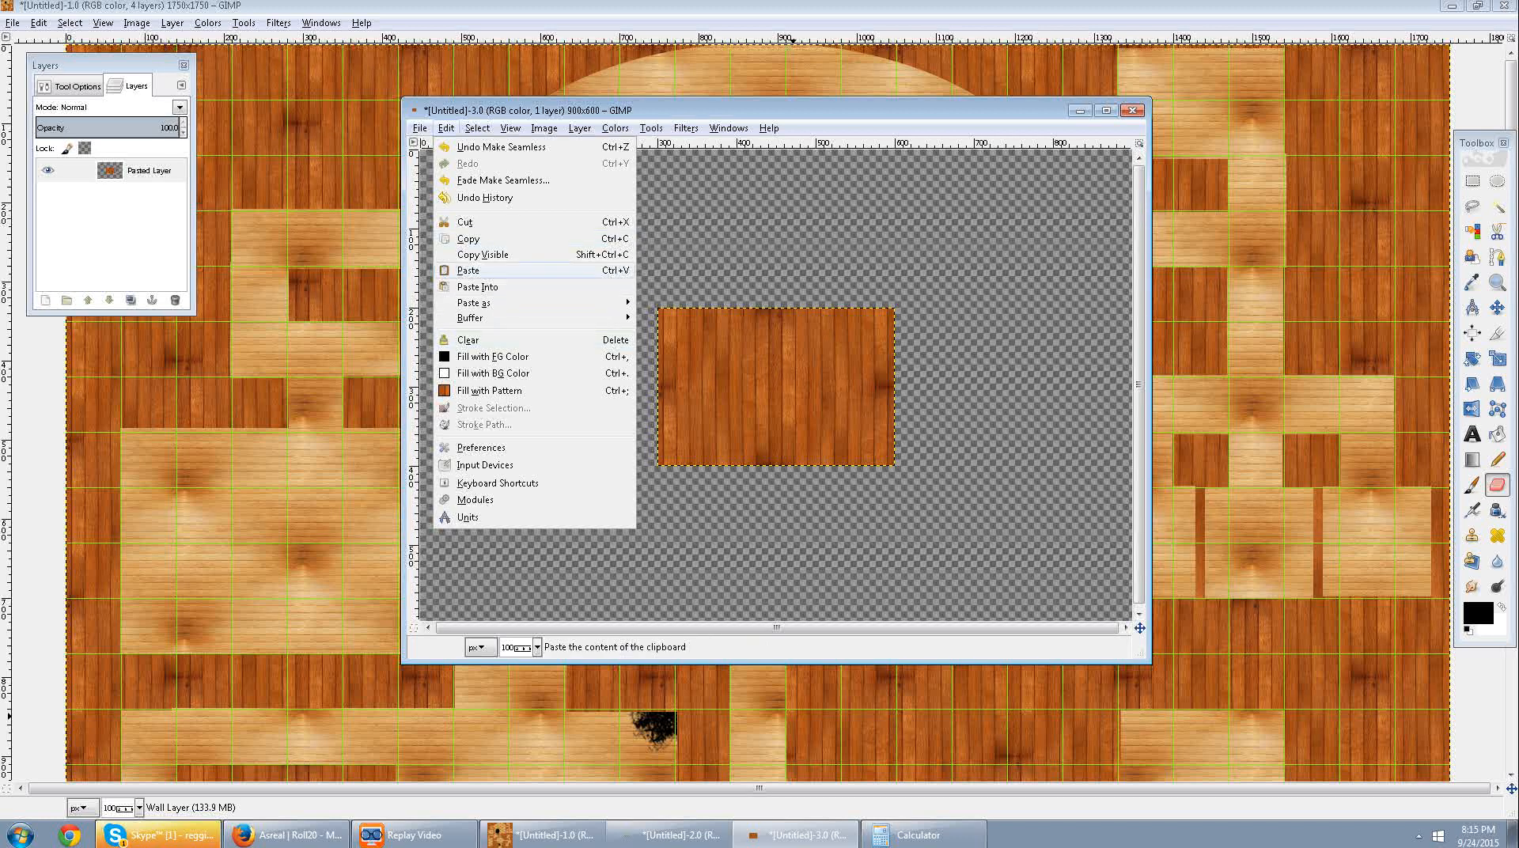
click(479, 239)
click(150, 171)
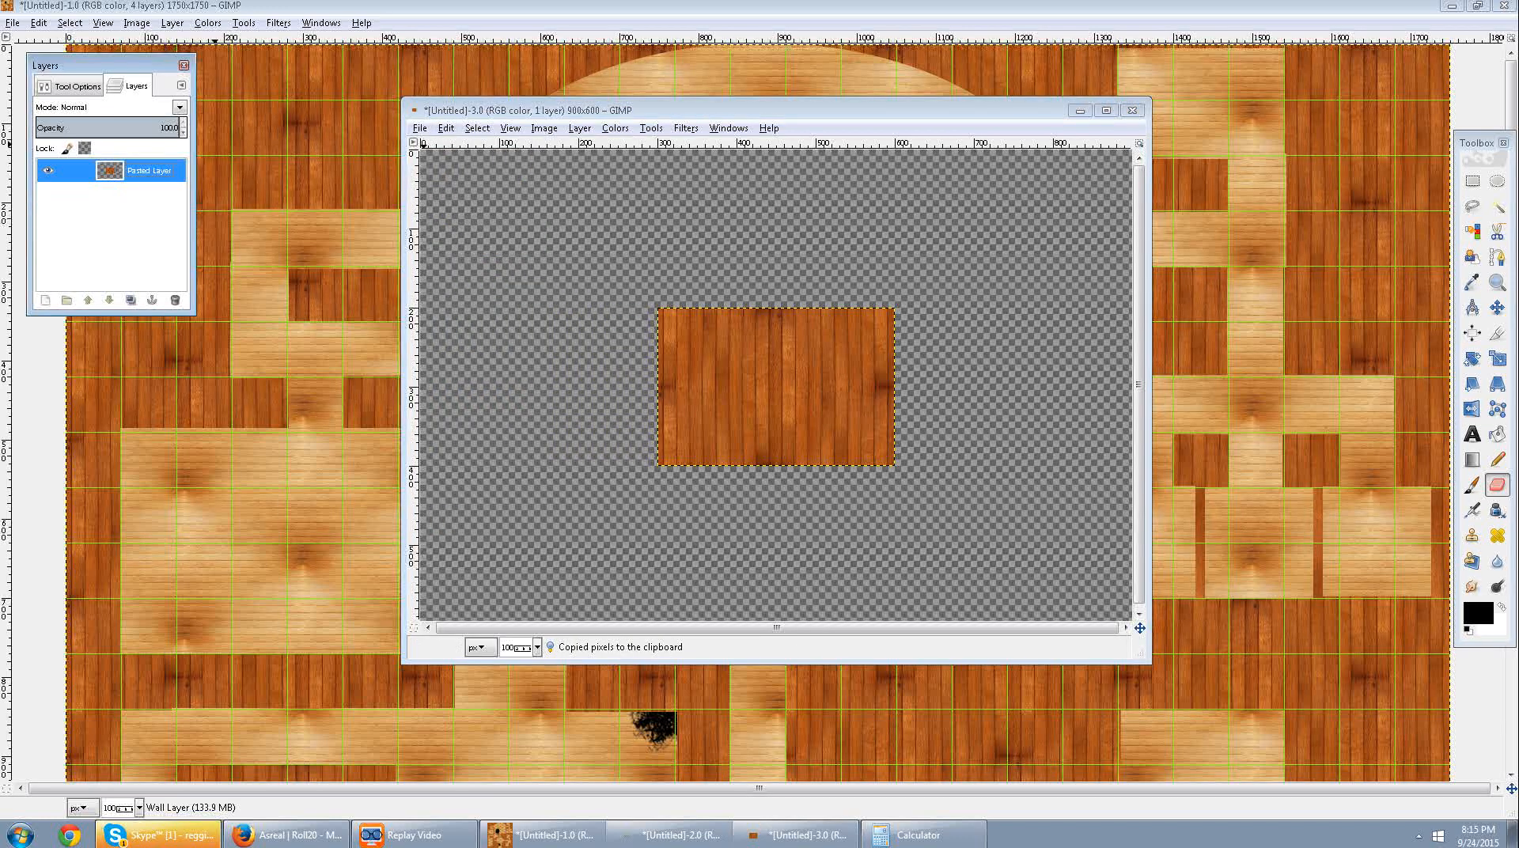
click(1081, 110)
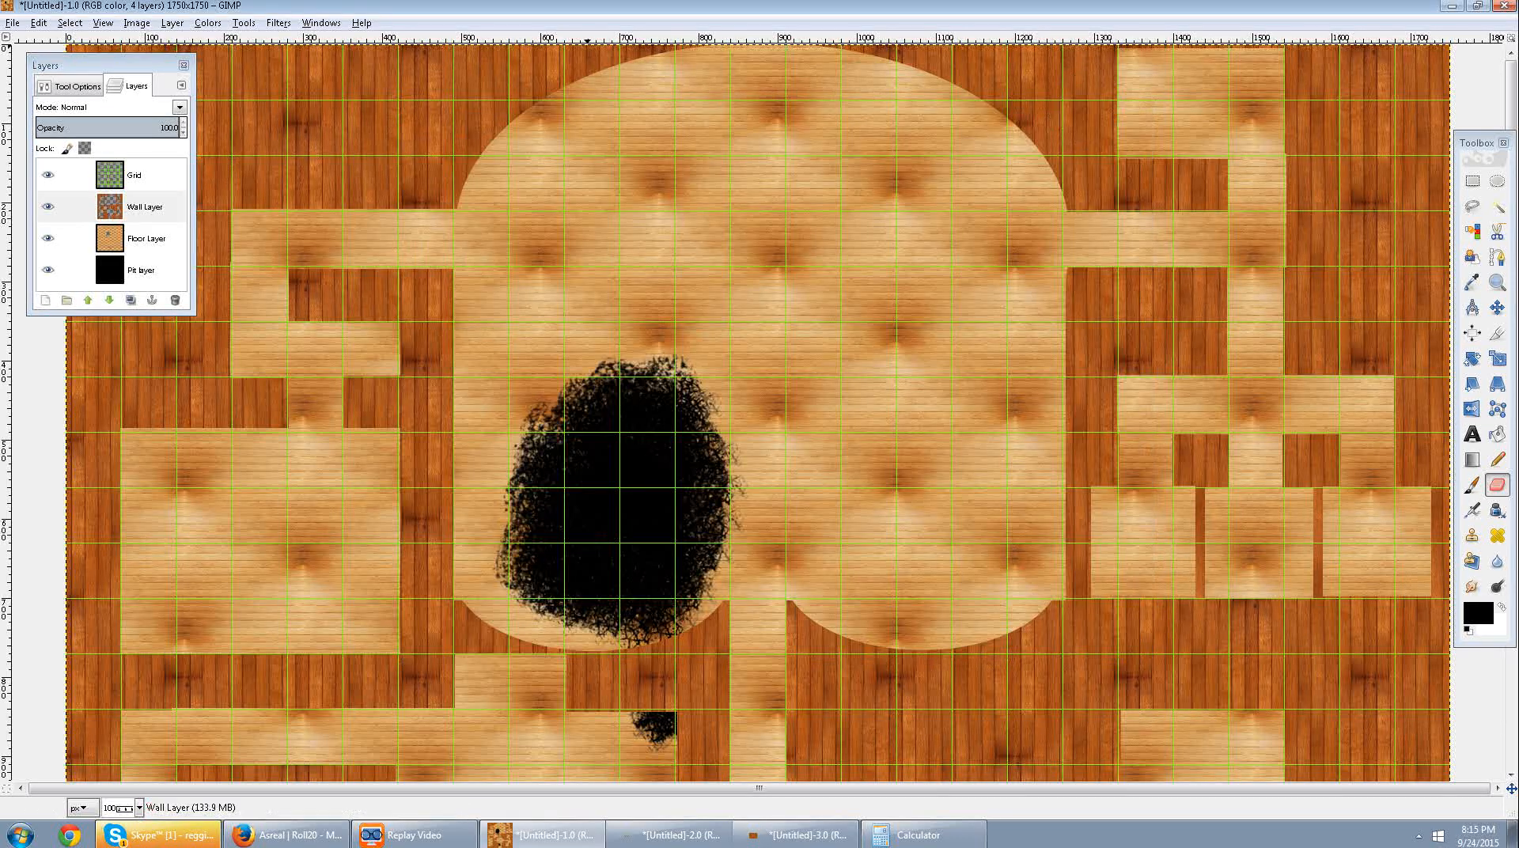
Try Chip Away on the Wall Layer with the Burlwood pattern, chip amount 30, blur 3.0, drop shadow on and keep background off.
click(145, 206)
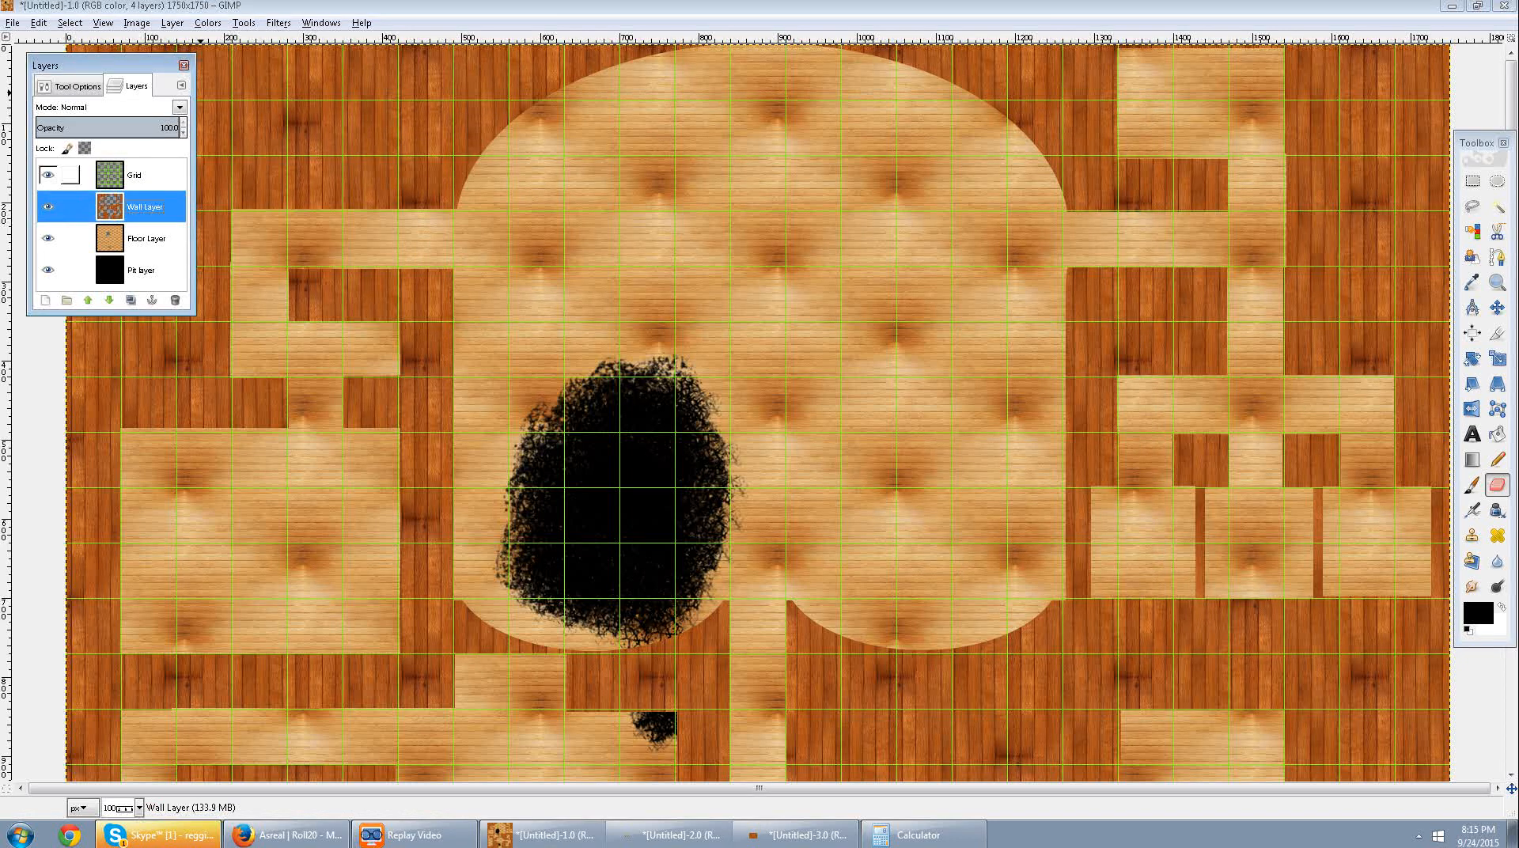
click(278, 23)
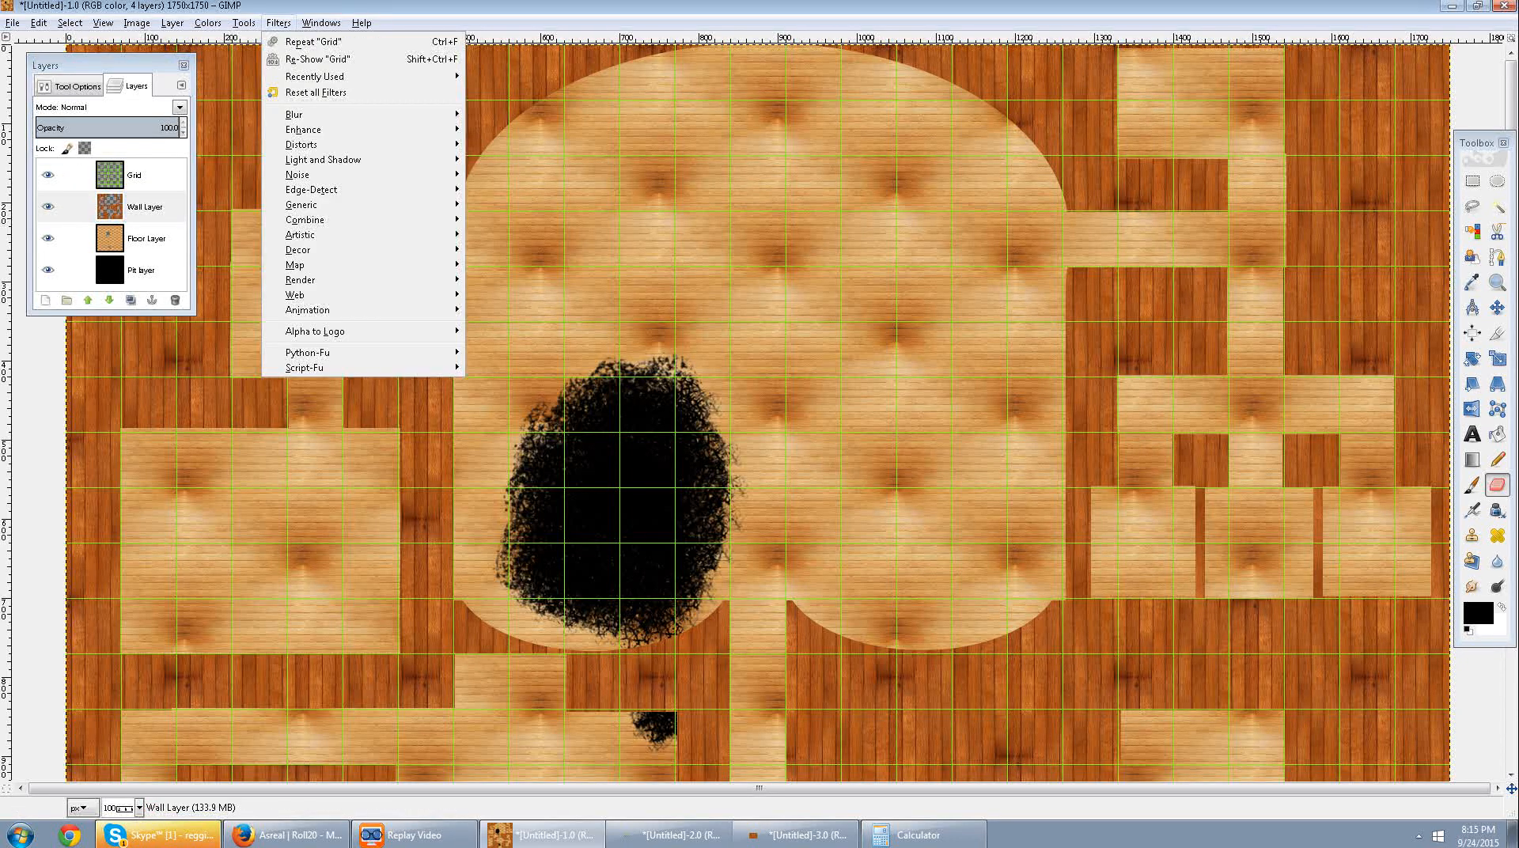
mouse_move(315, 331)
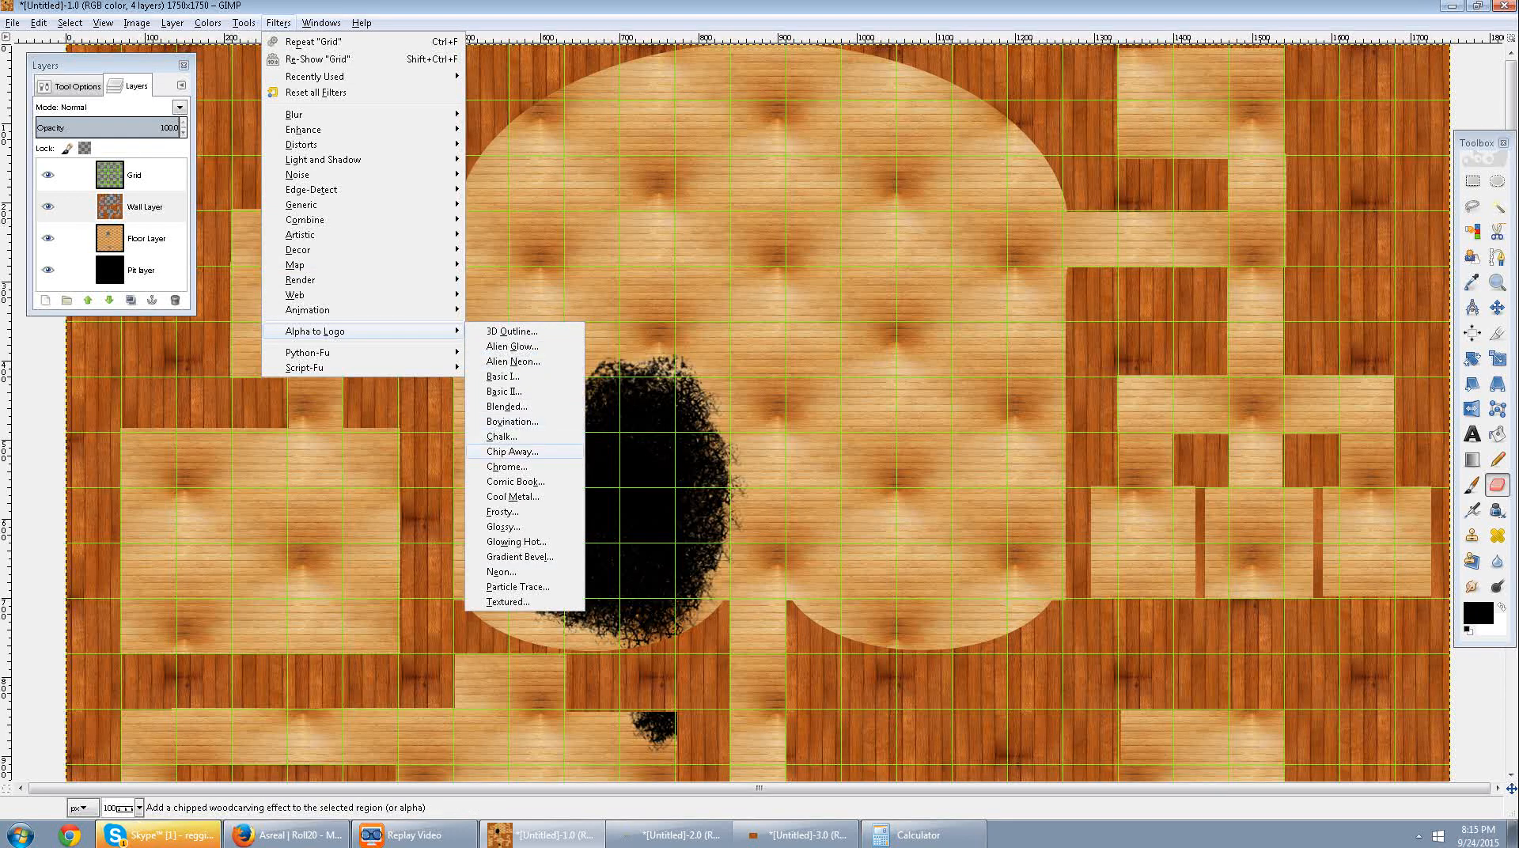
click(512, 451)
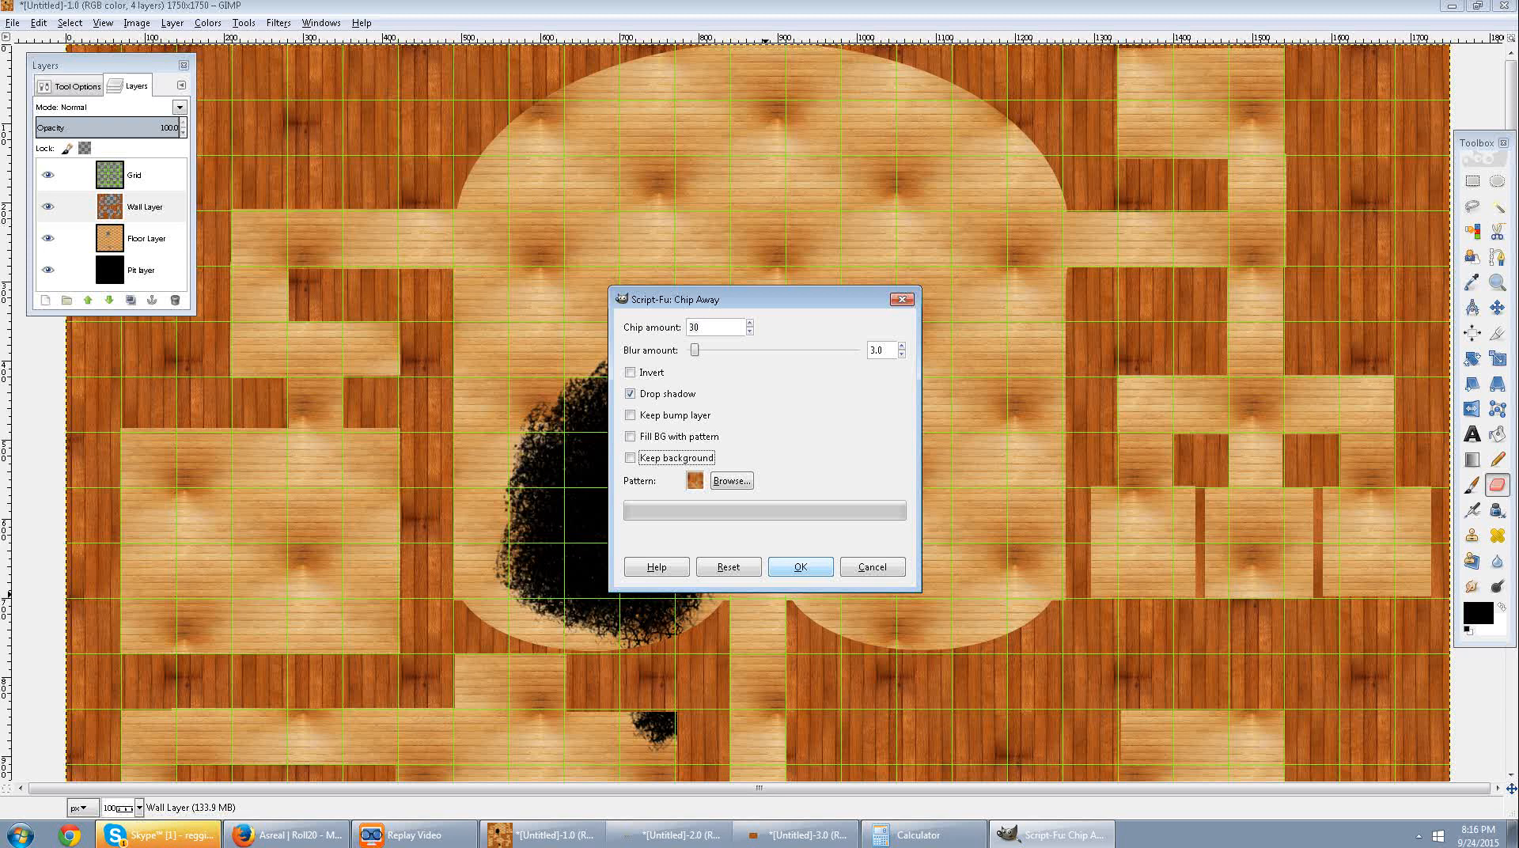
click(801, 566)
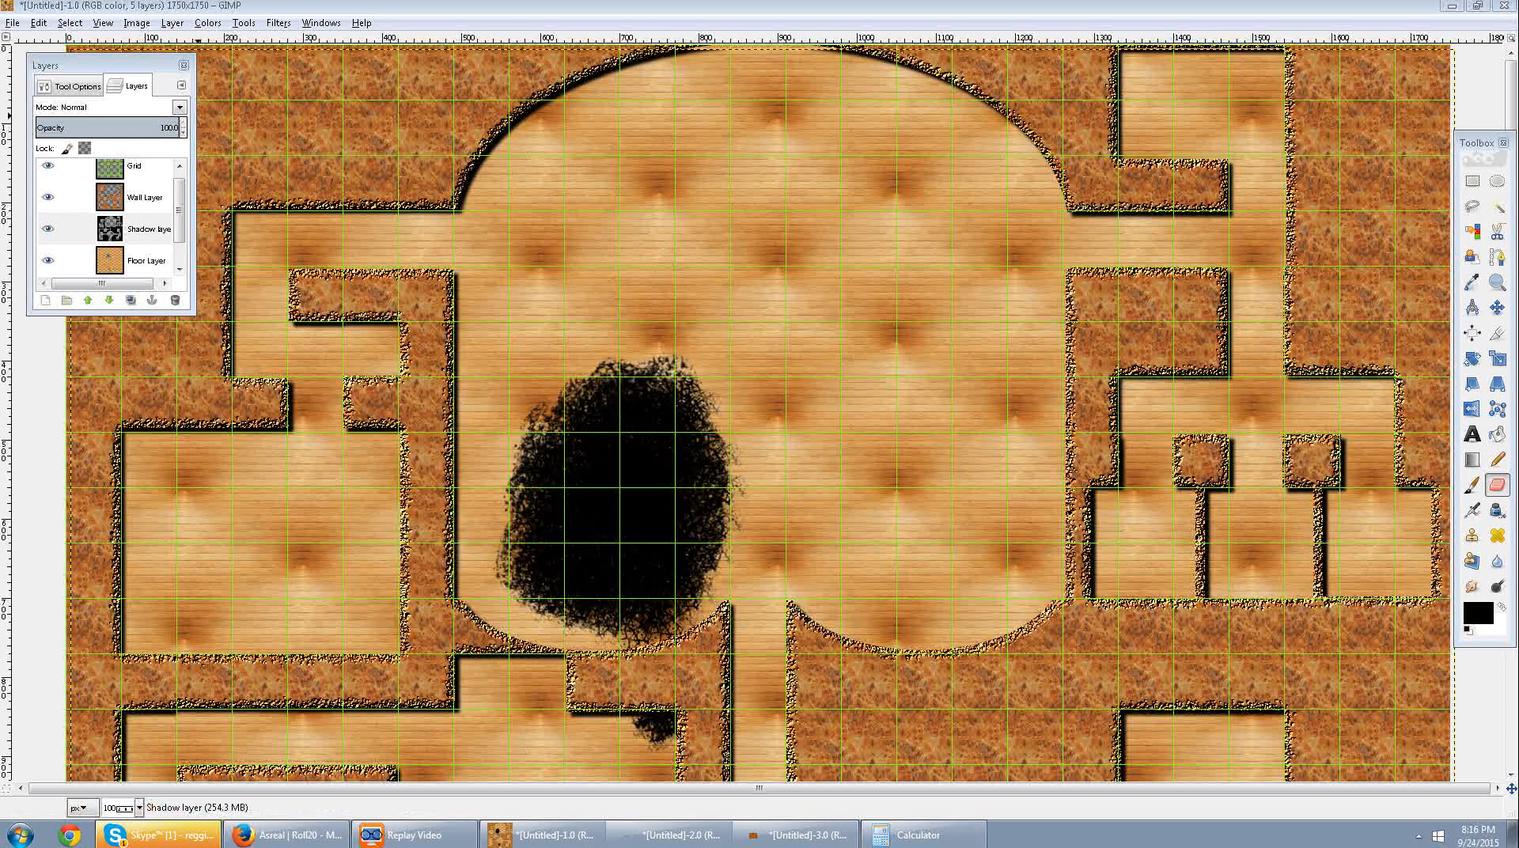
Undo the Chip Away effect on the walls.
click(77, 86)
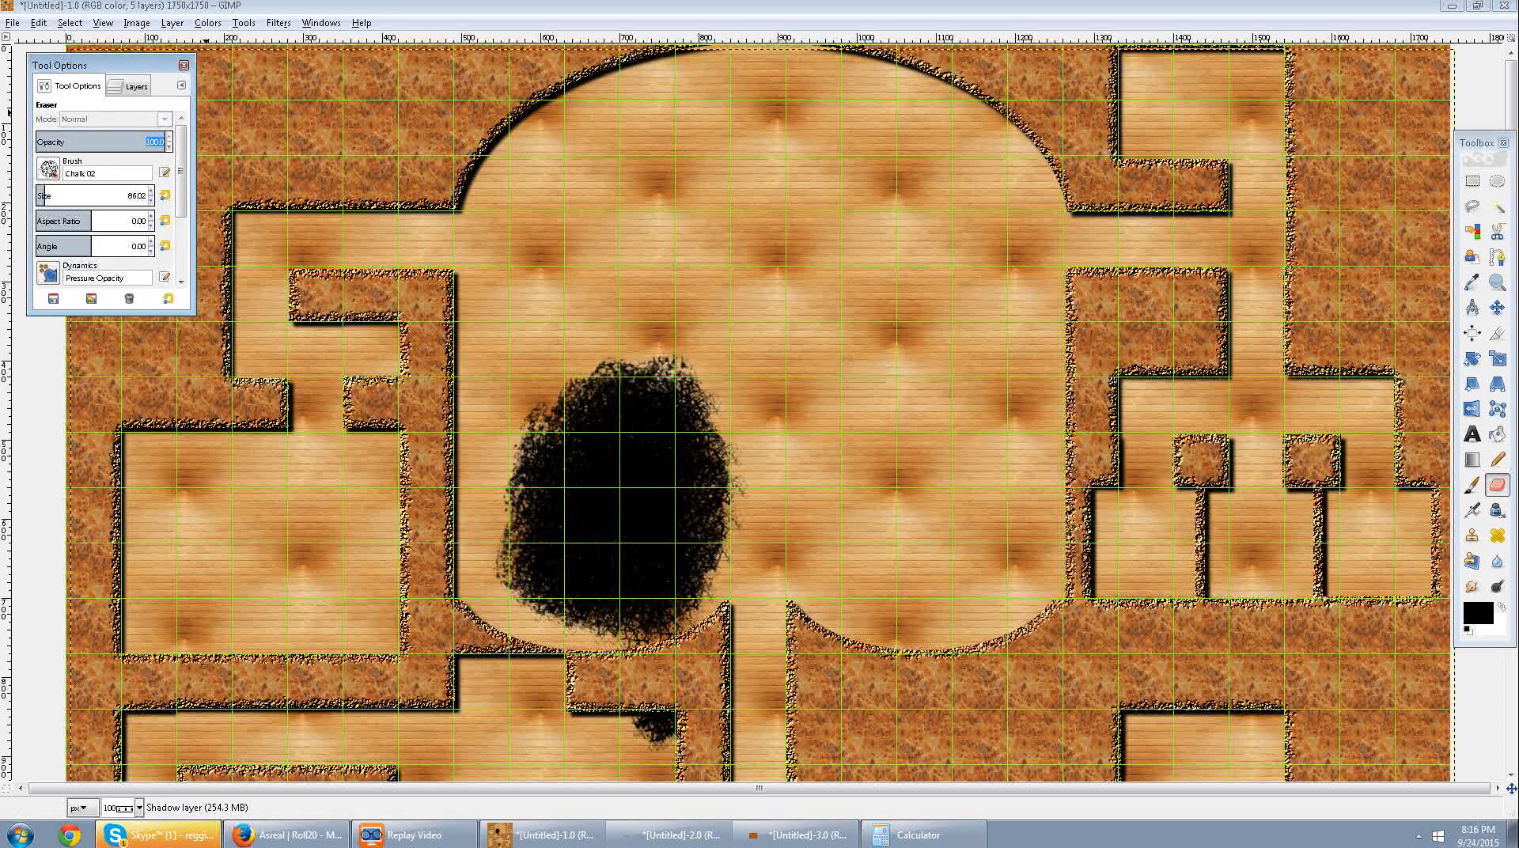
right_click(1371, 135)
key(Escape)
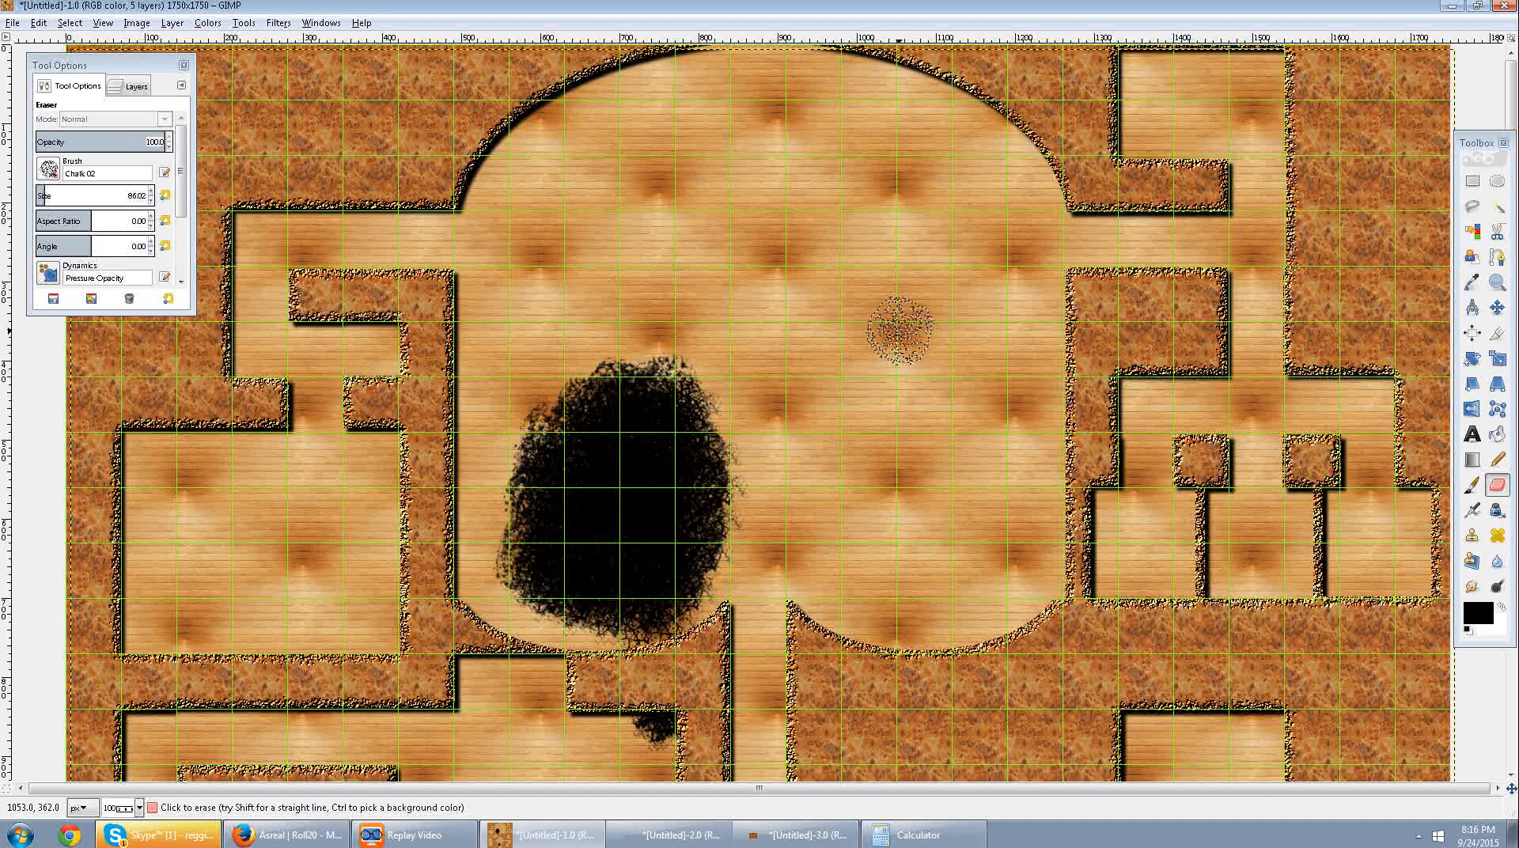
key(ctrl+z)
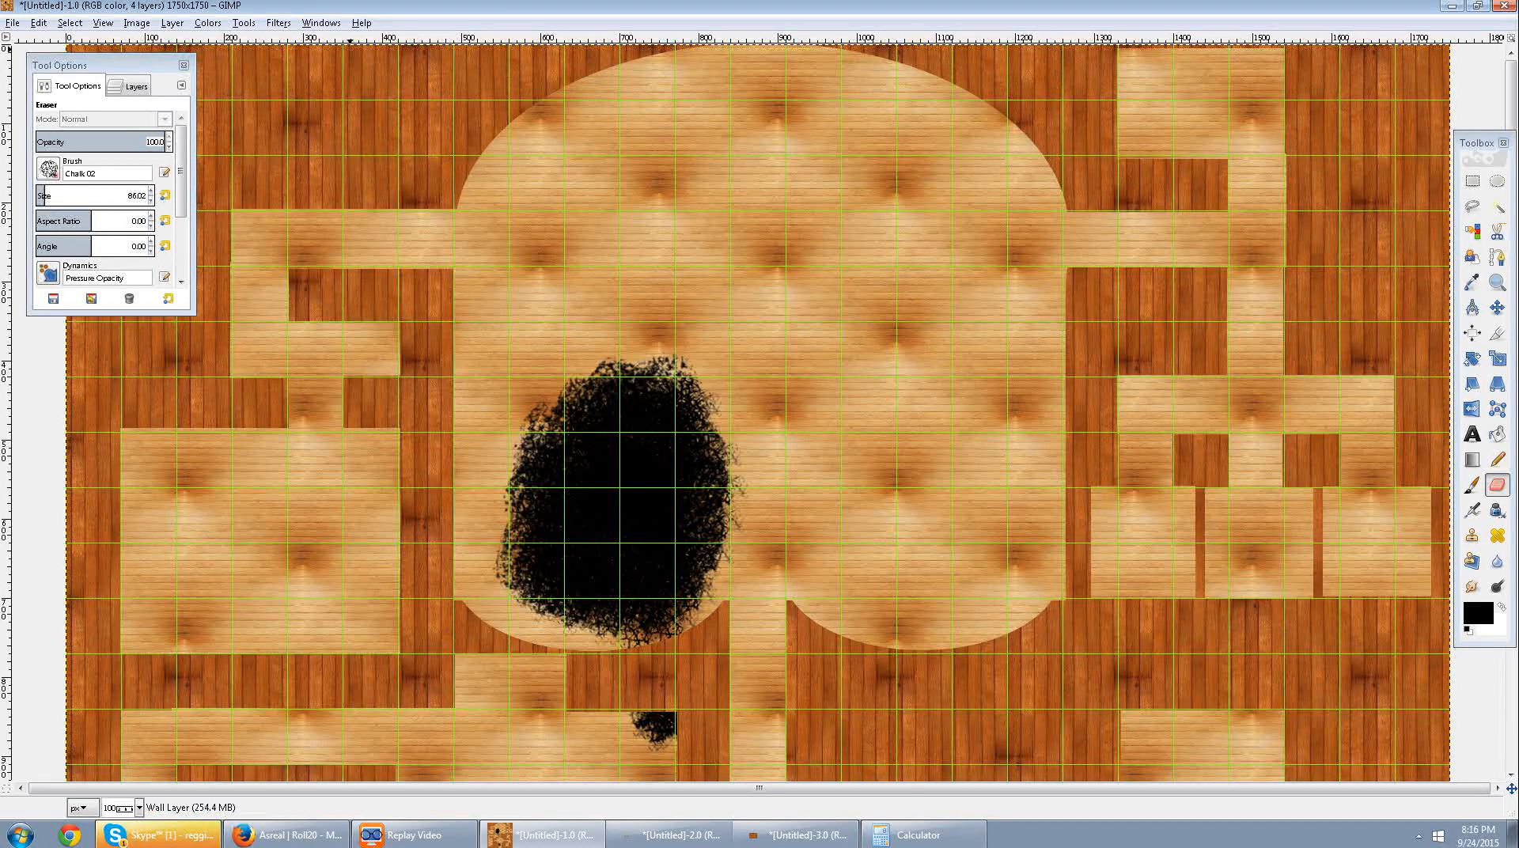
Apply Chip Away to the Wall Layer with the 300 × 200 Clipboard wood pattern, chip amount 30, blur 3.0 and drop shadow.
key(alt+w)
key(Left)
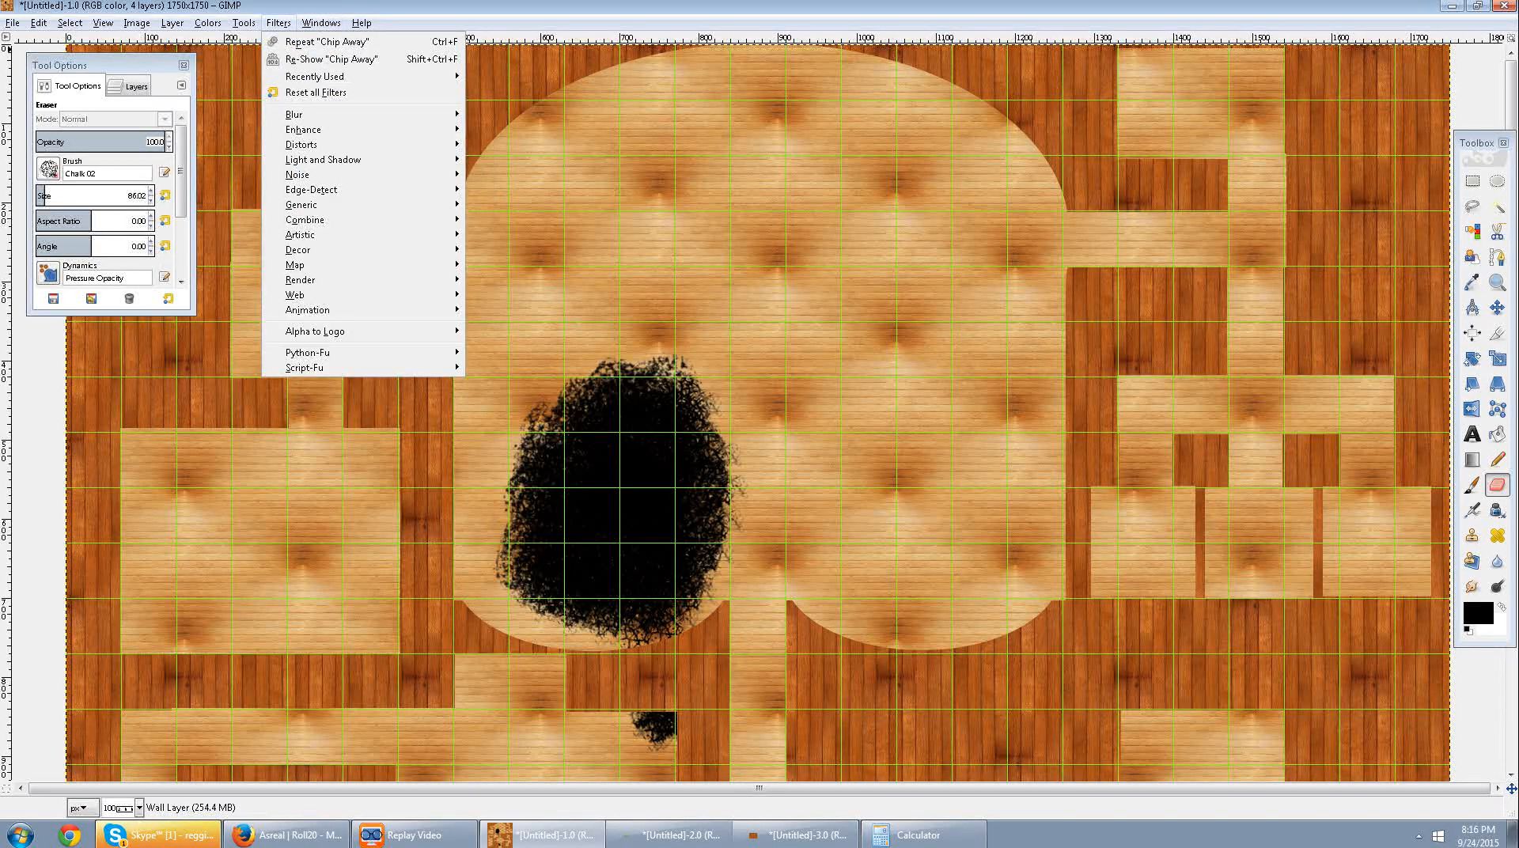
mouse_move(348, 332)
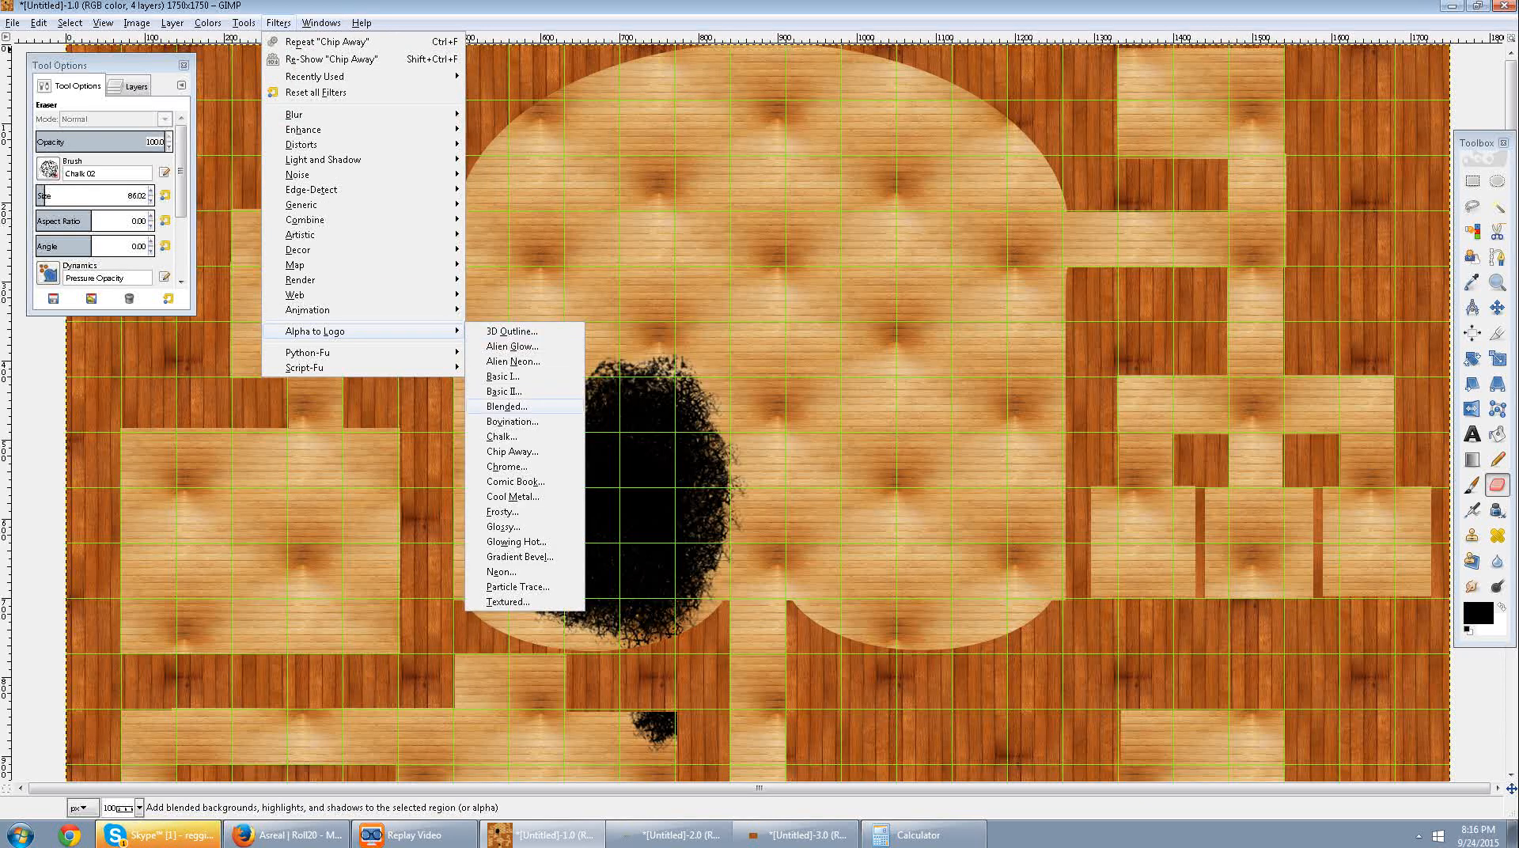
click(543, 451)
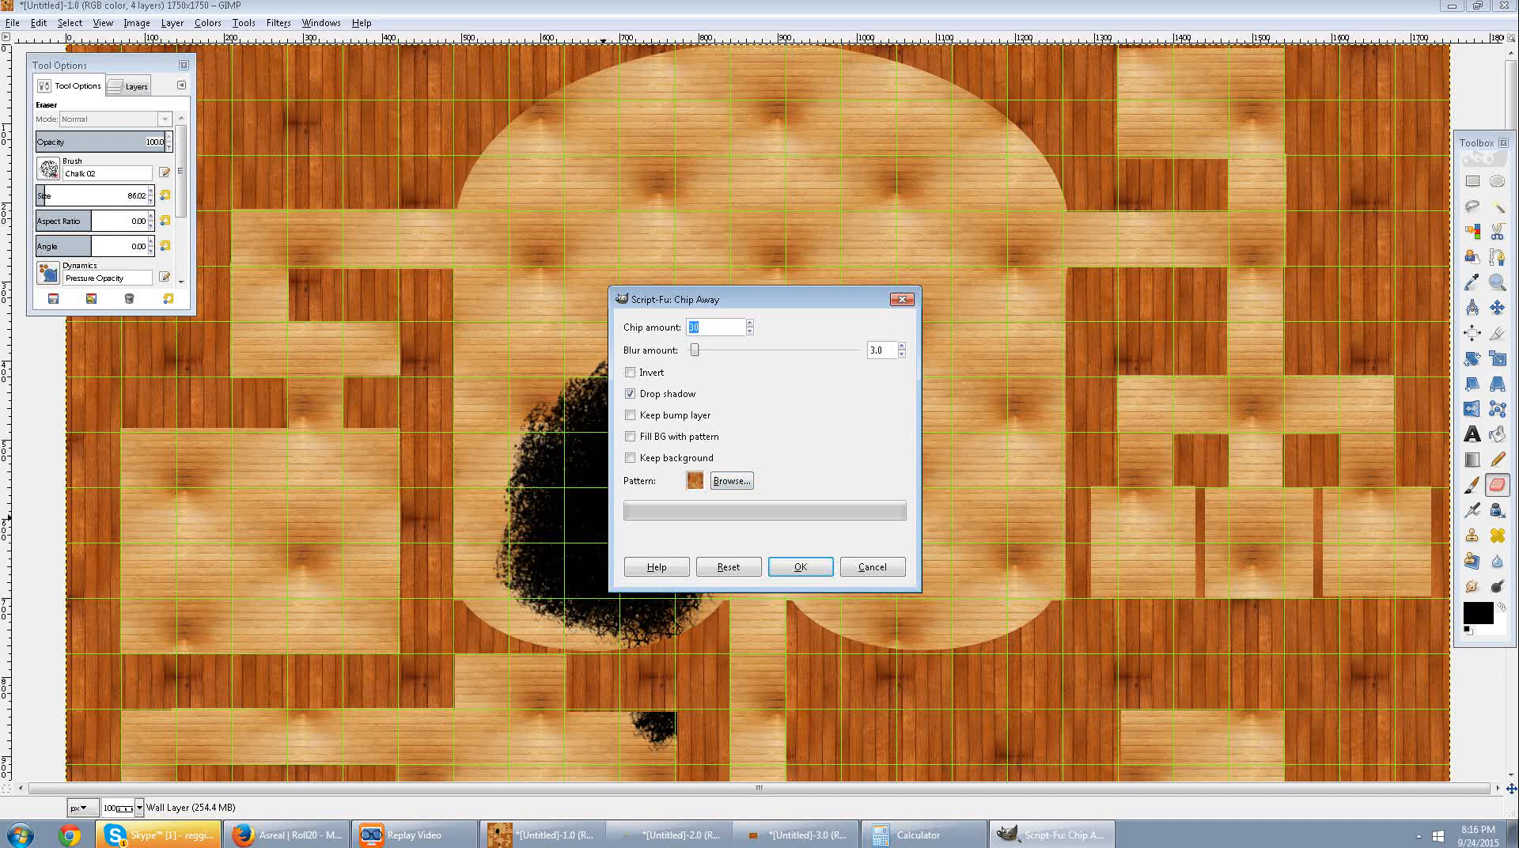
click(732, 482)
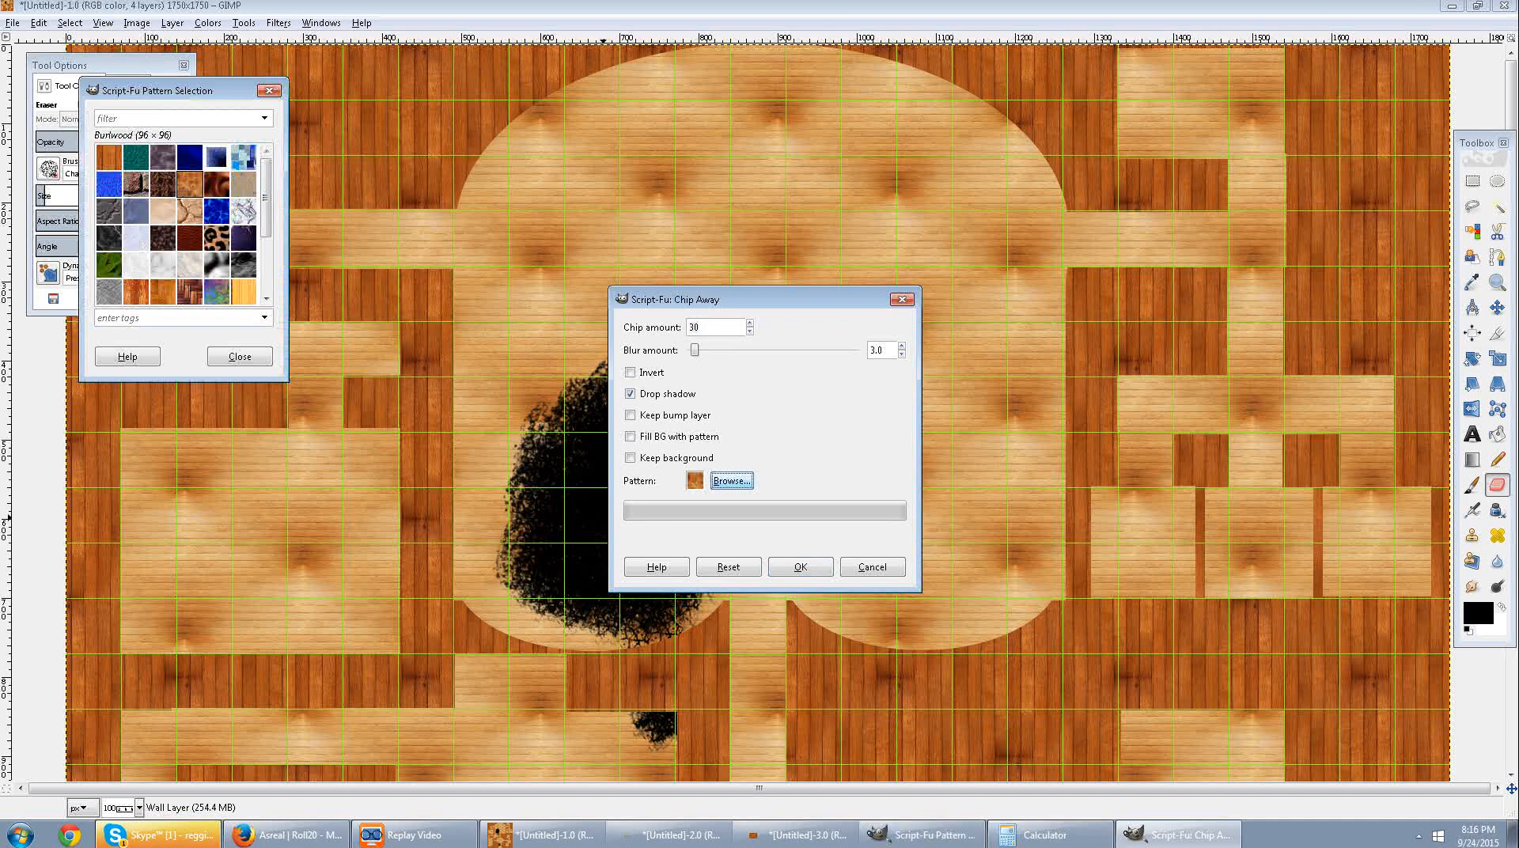
click(109, 157)
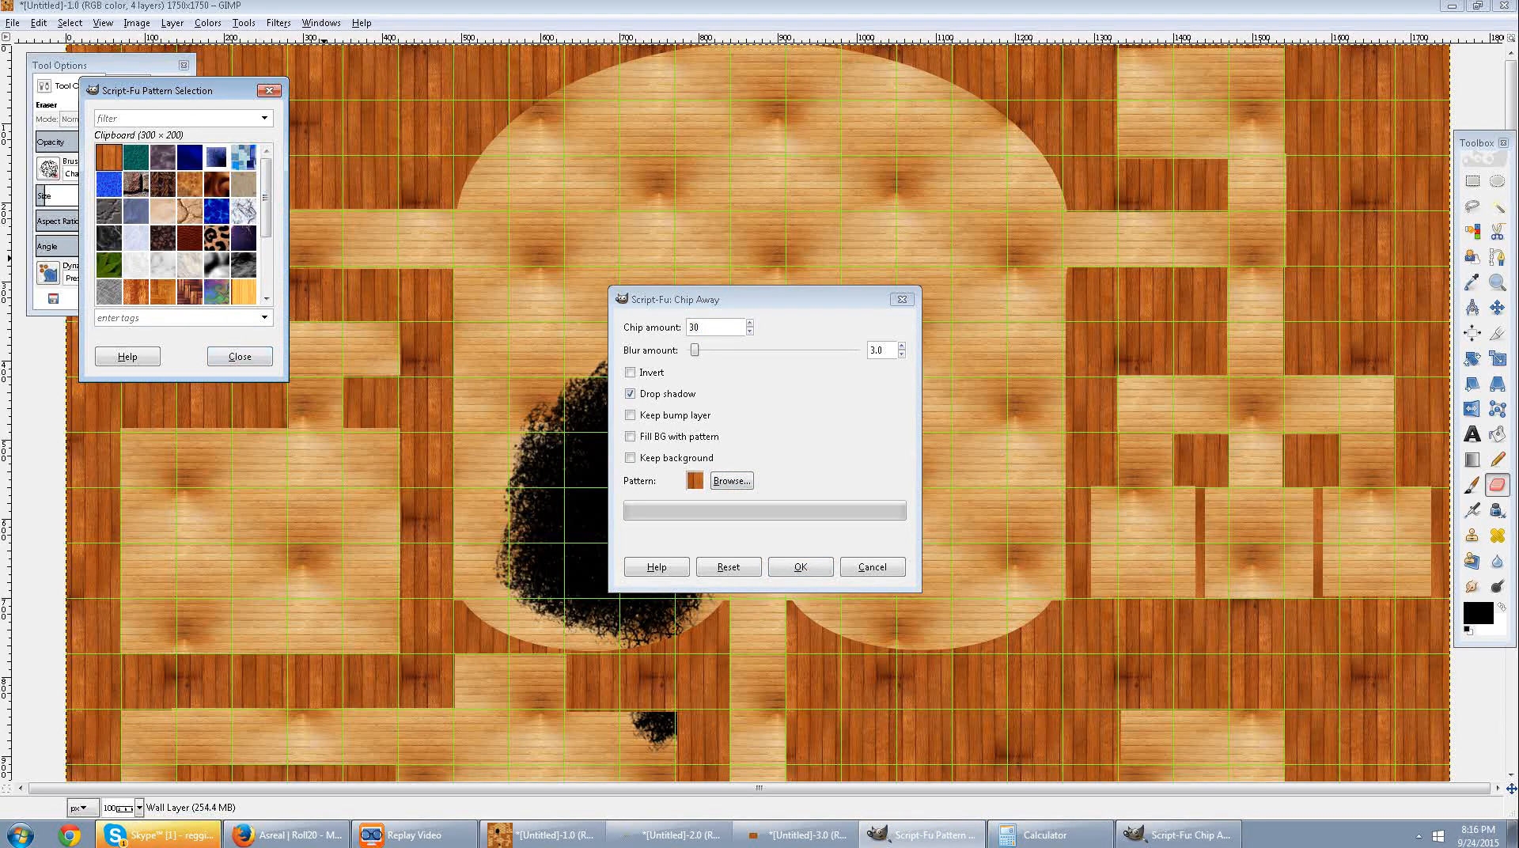
click(800, 567)
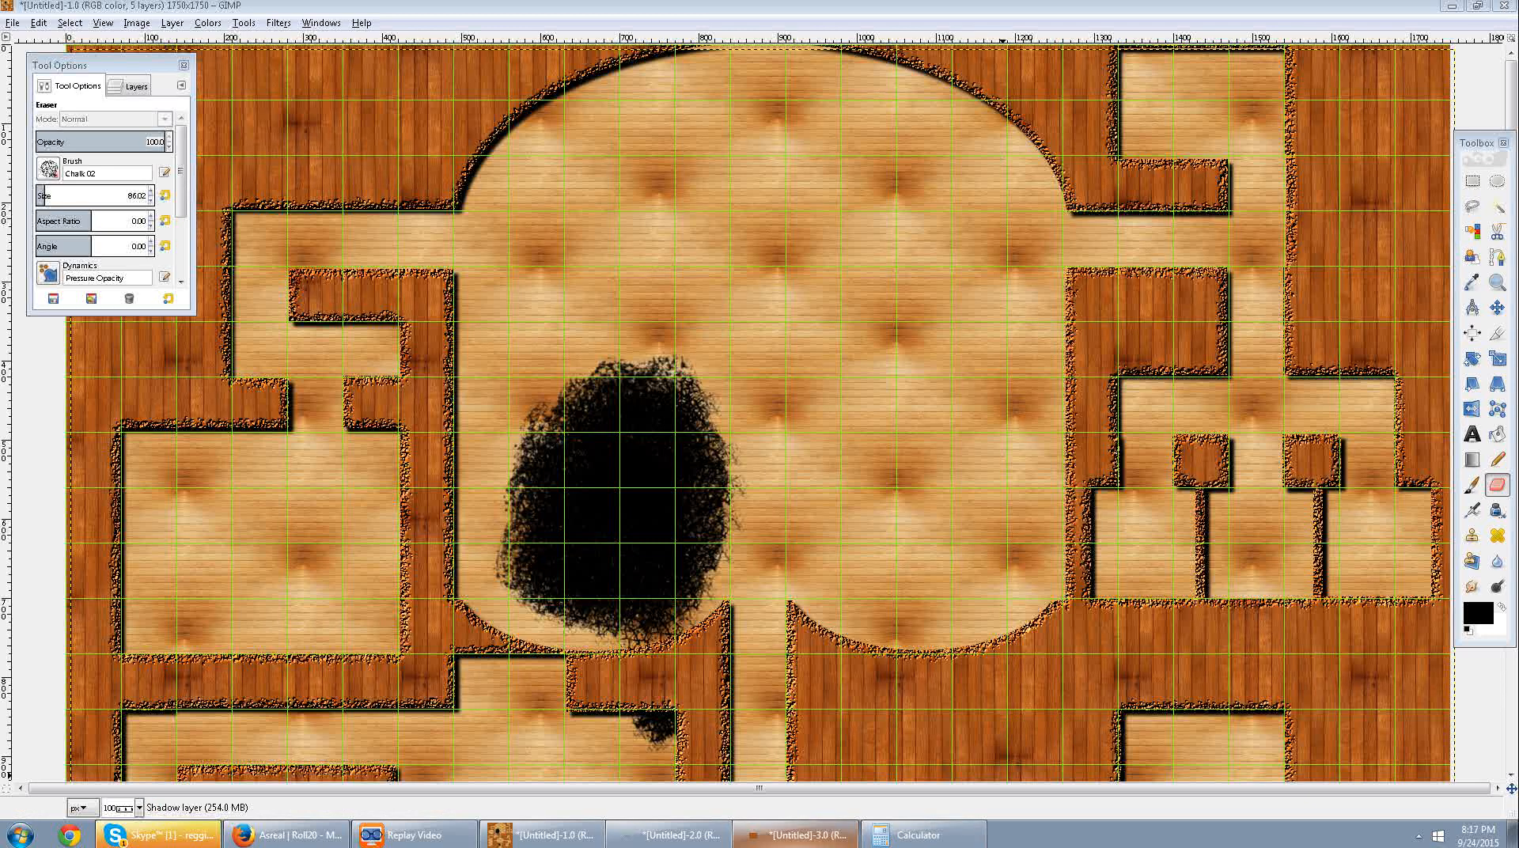
click(799, 836)
click(800, 836)
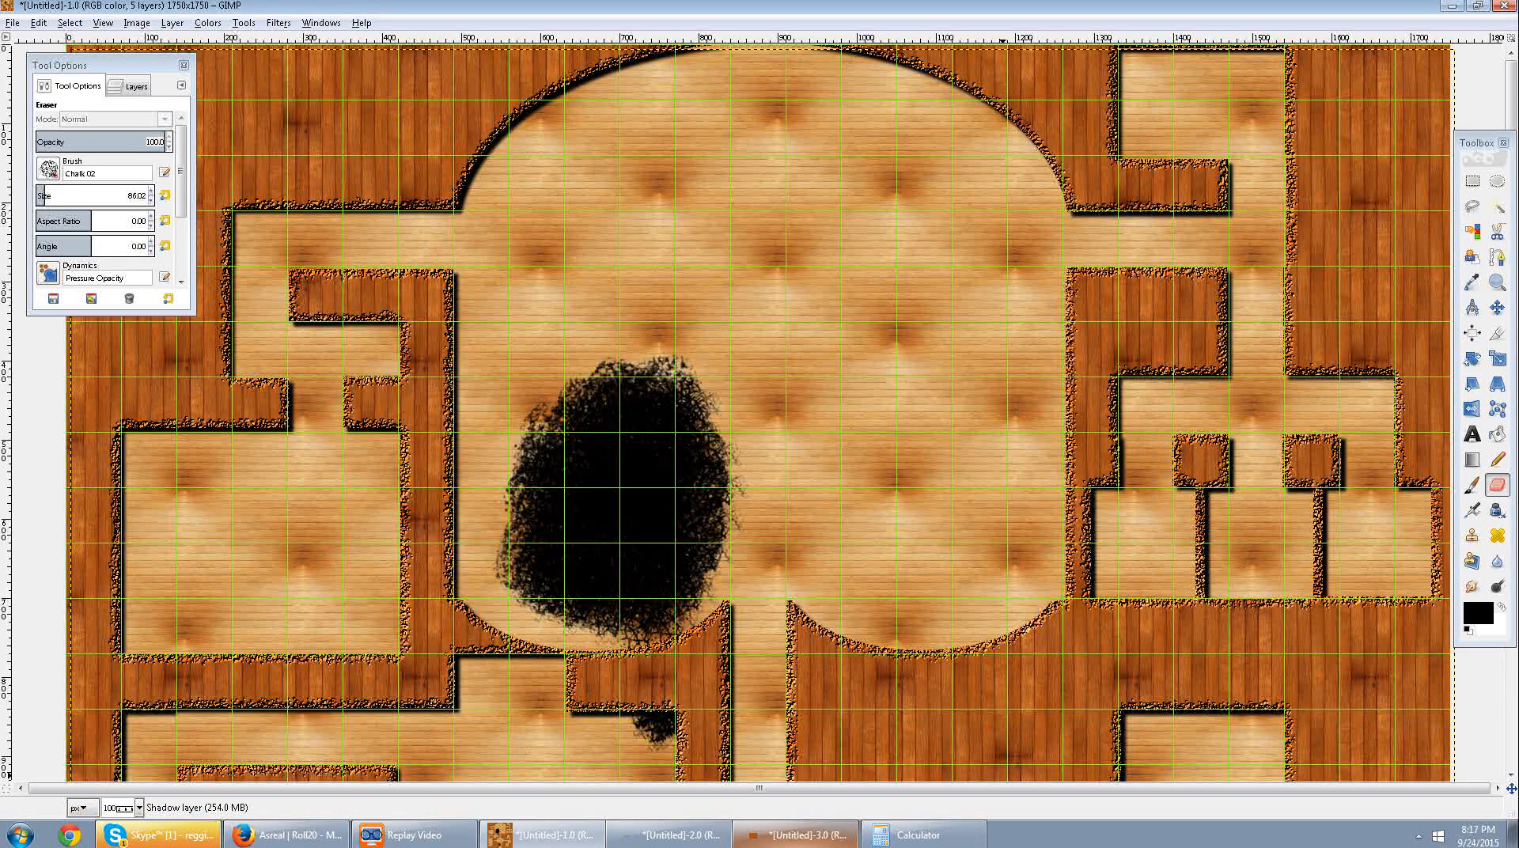
click(799, 836)
click(799, 836)
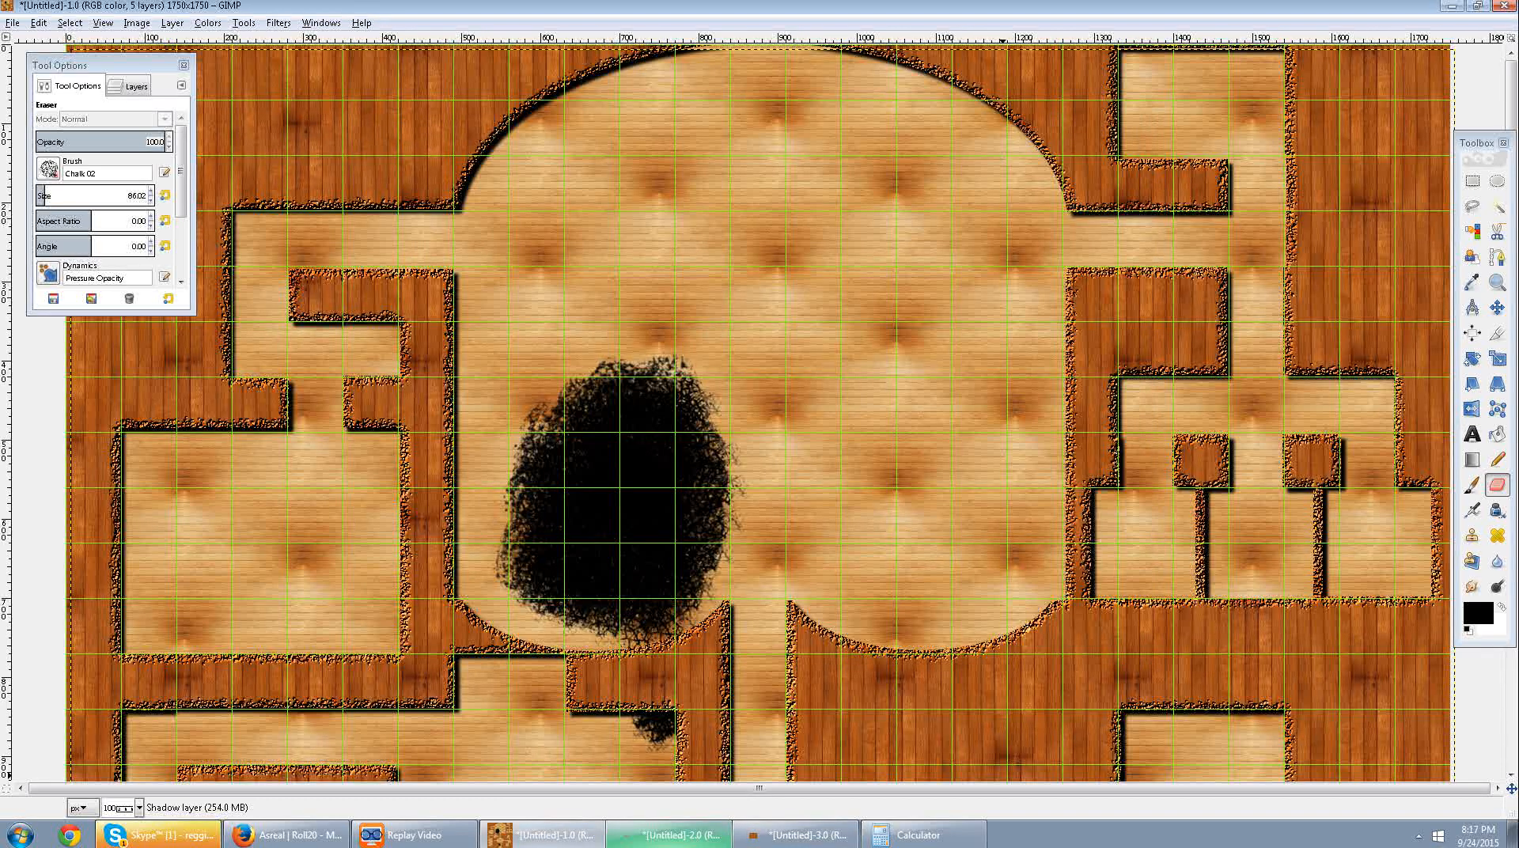
Copy the light wood floor texture from the 1920×1200 image and return to the map.
click(669, 836)
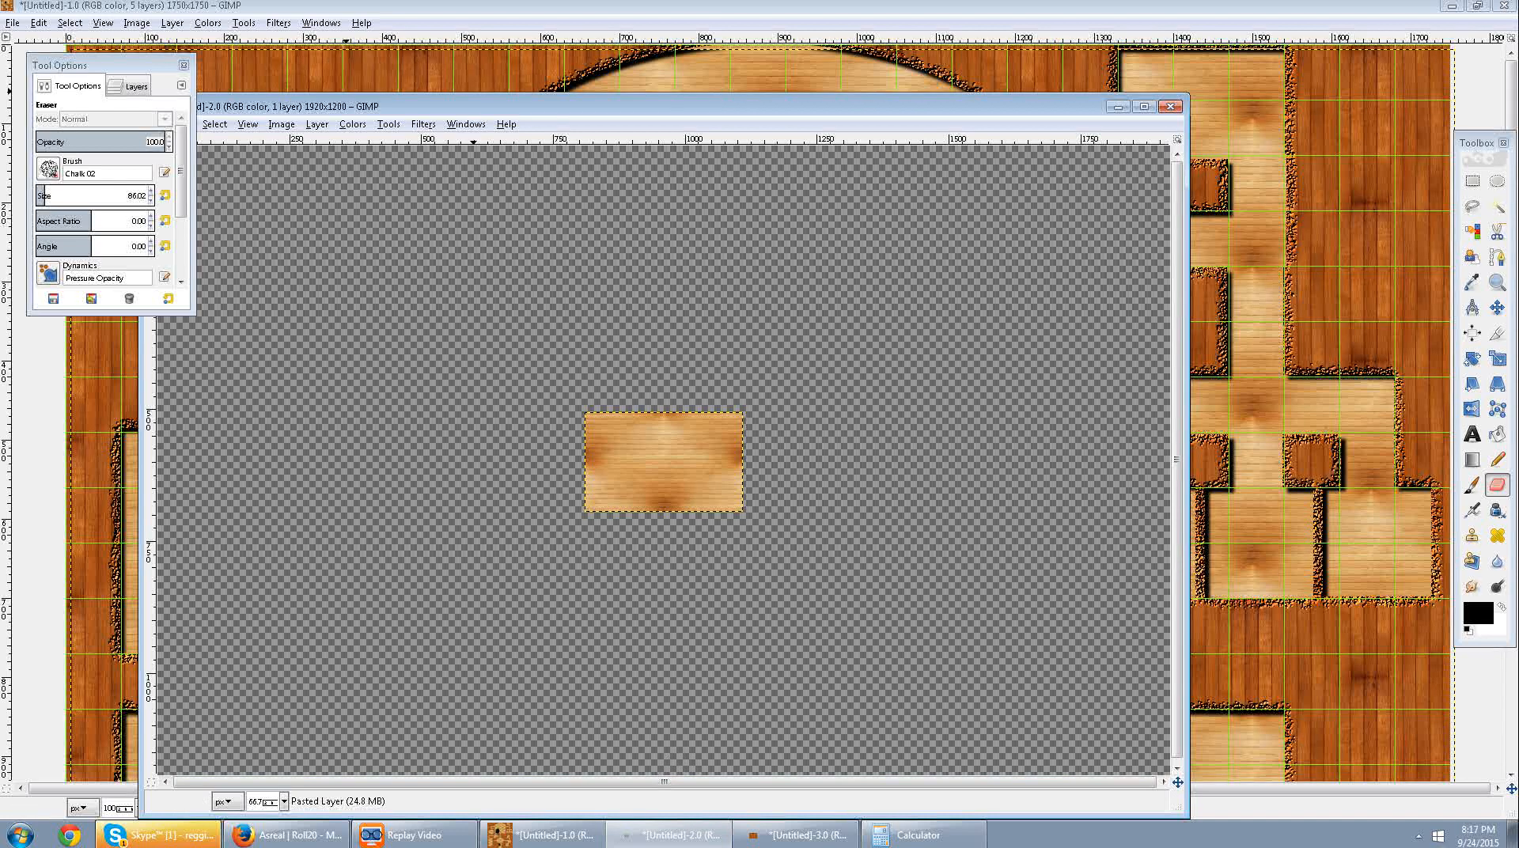
drag(473, 106, 725, 89)
click(433, 107)
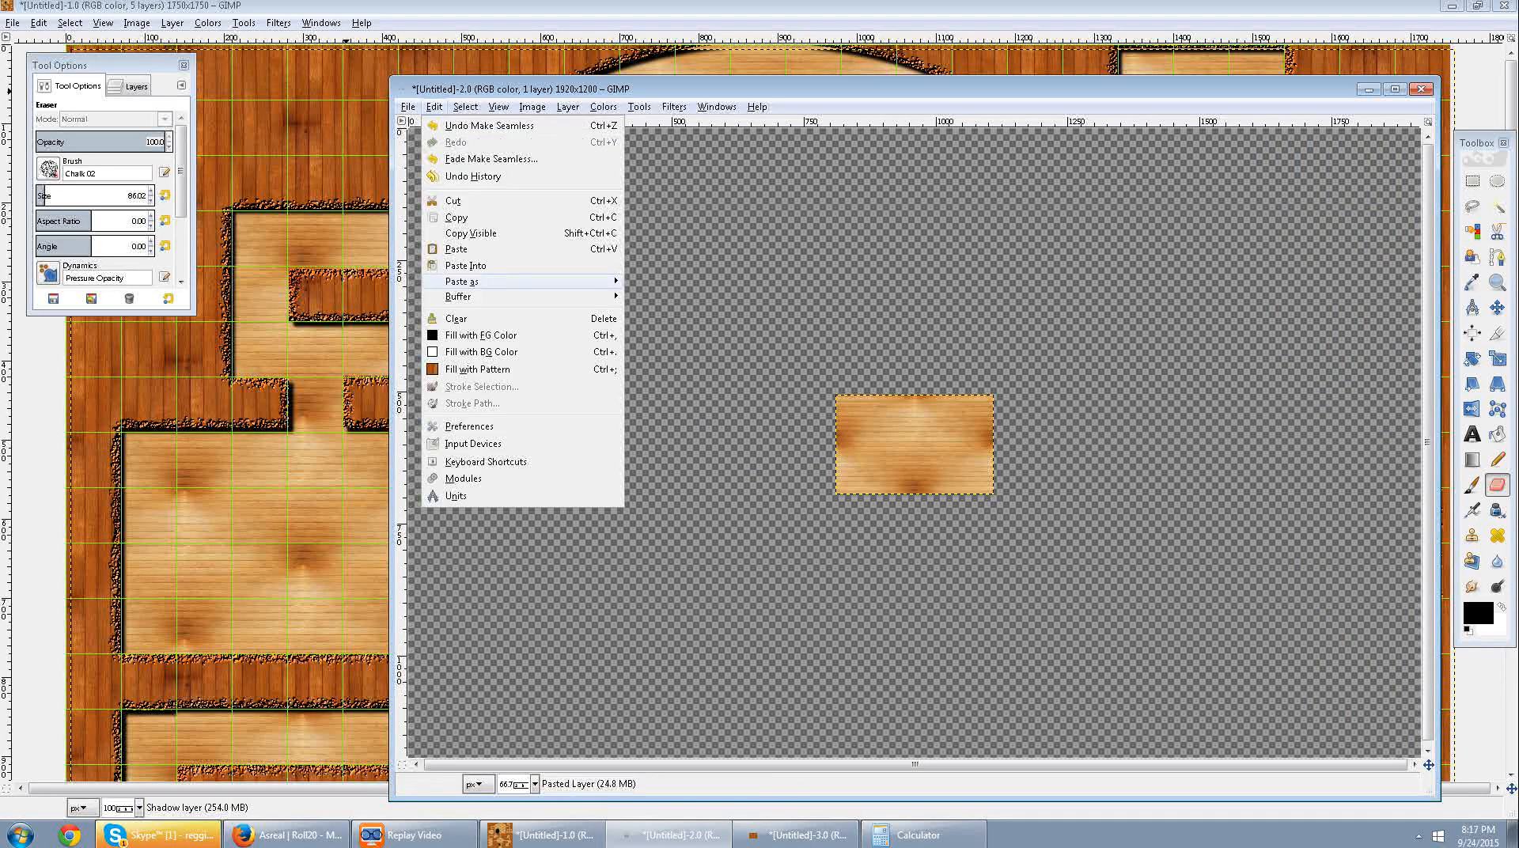
click(459, 218)
click(374, 7)
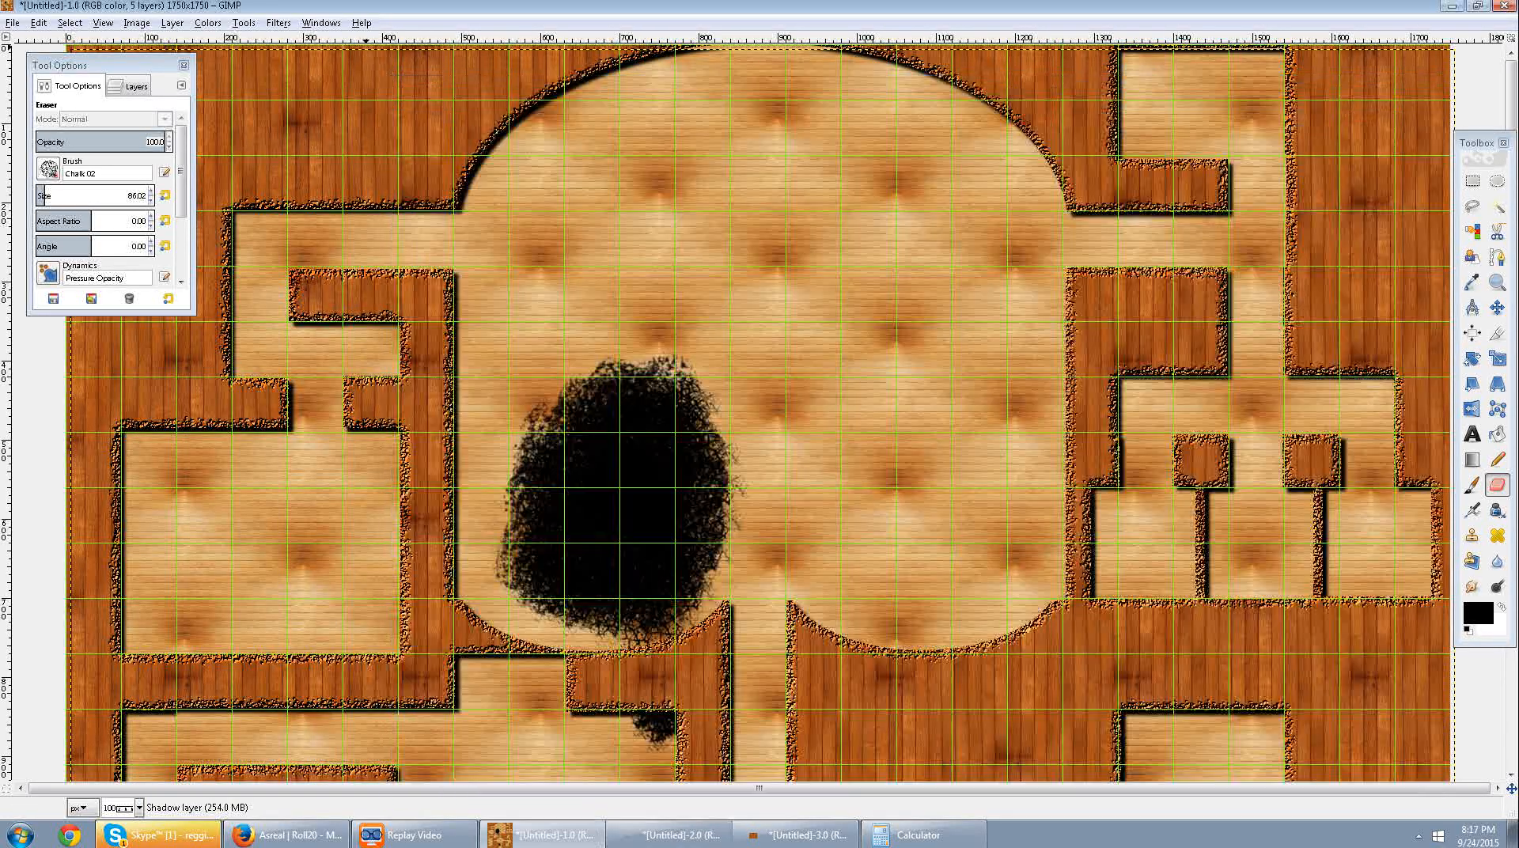
Try Chip Away on the Wall Layer with the 300 × 188 Clipboard light wood pattern, chip amount 30, blur 3.0 and drop shadow.
click(134, 86)
scroll(143, 249, down, 1)
click(144, 234)
scroll(144, 233, up, 2)
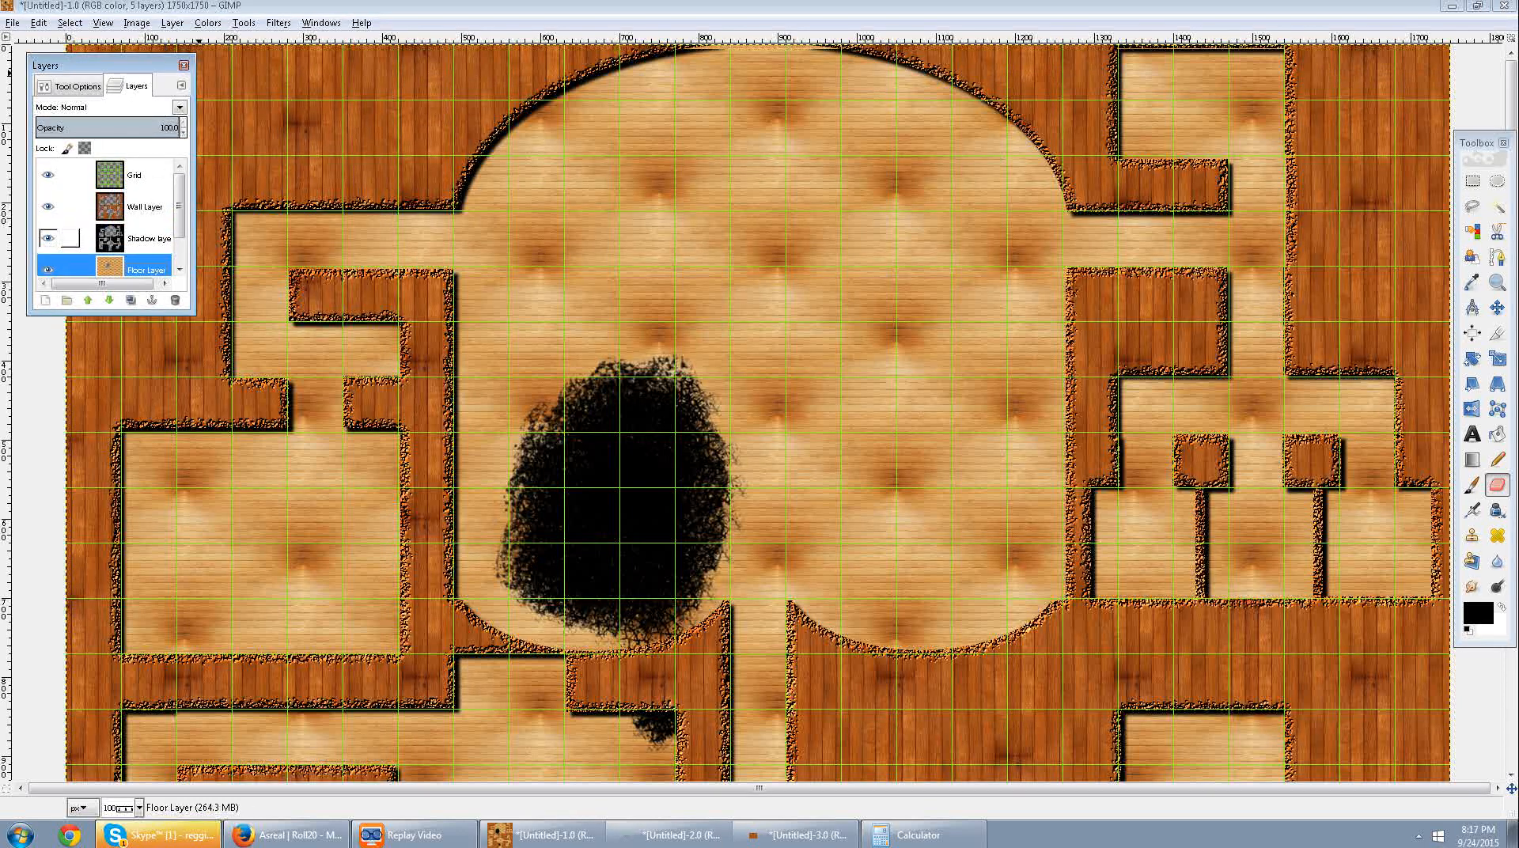
click(144, 207)
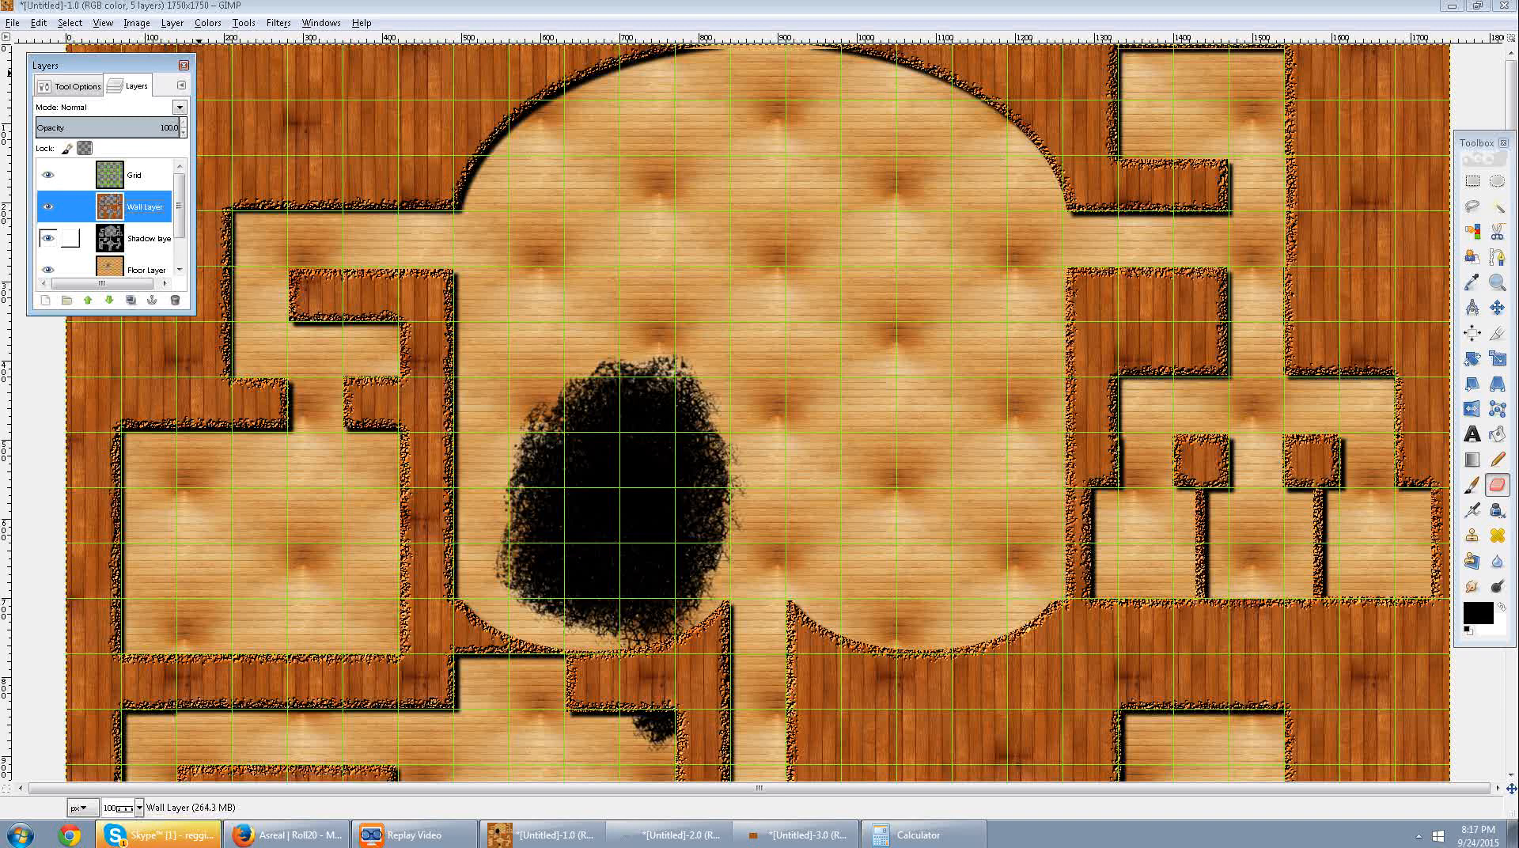
scroll(111, 241, down, 1)
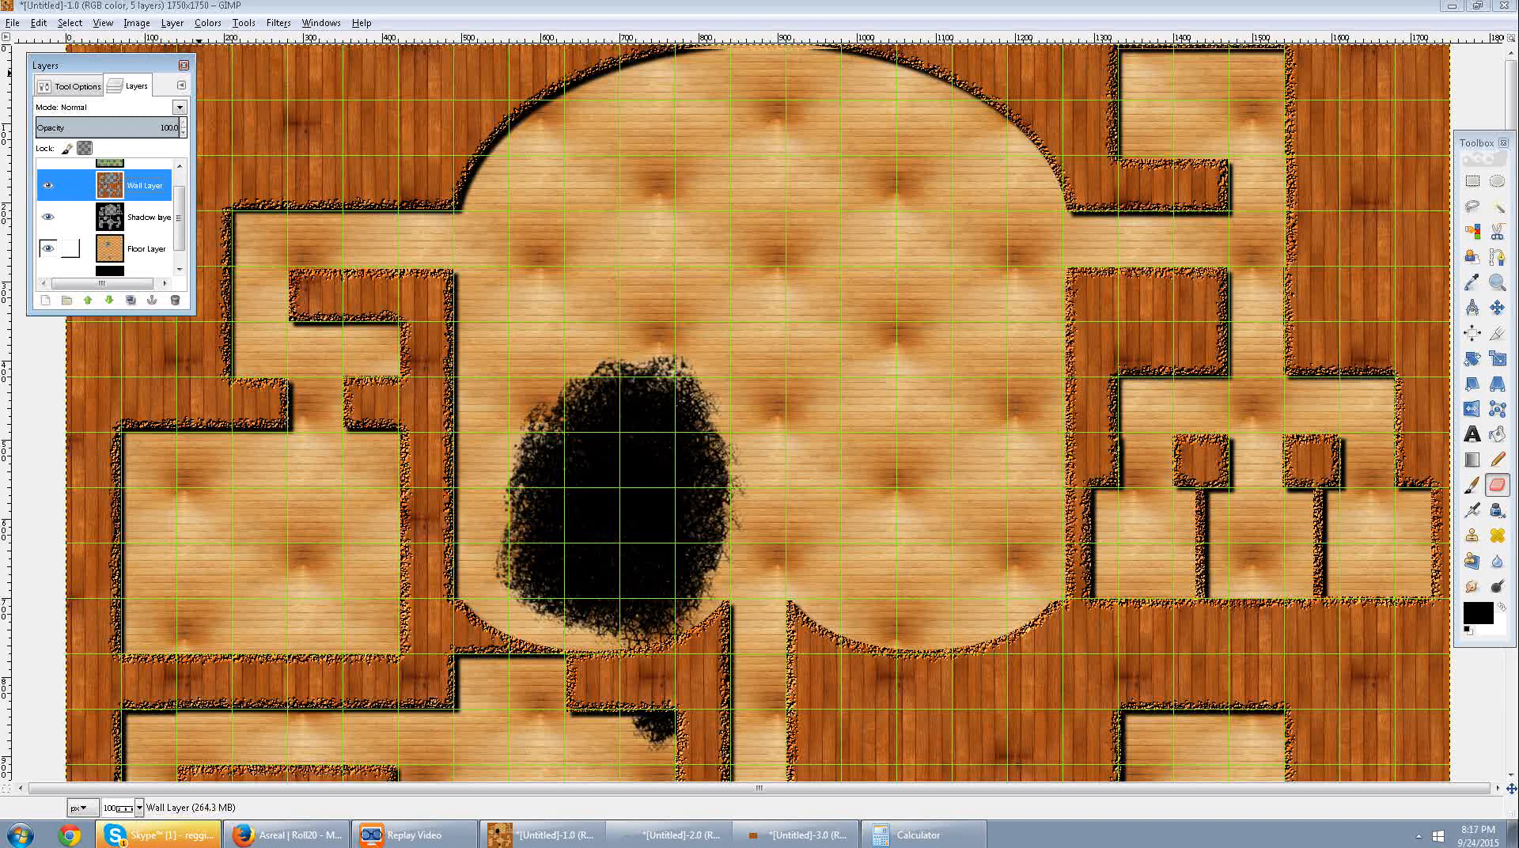
scroll(762, 510, down, 10)
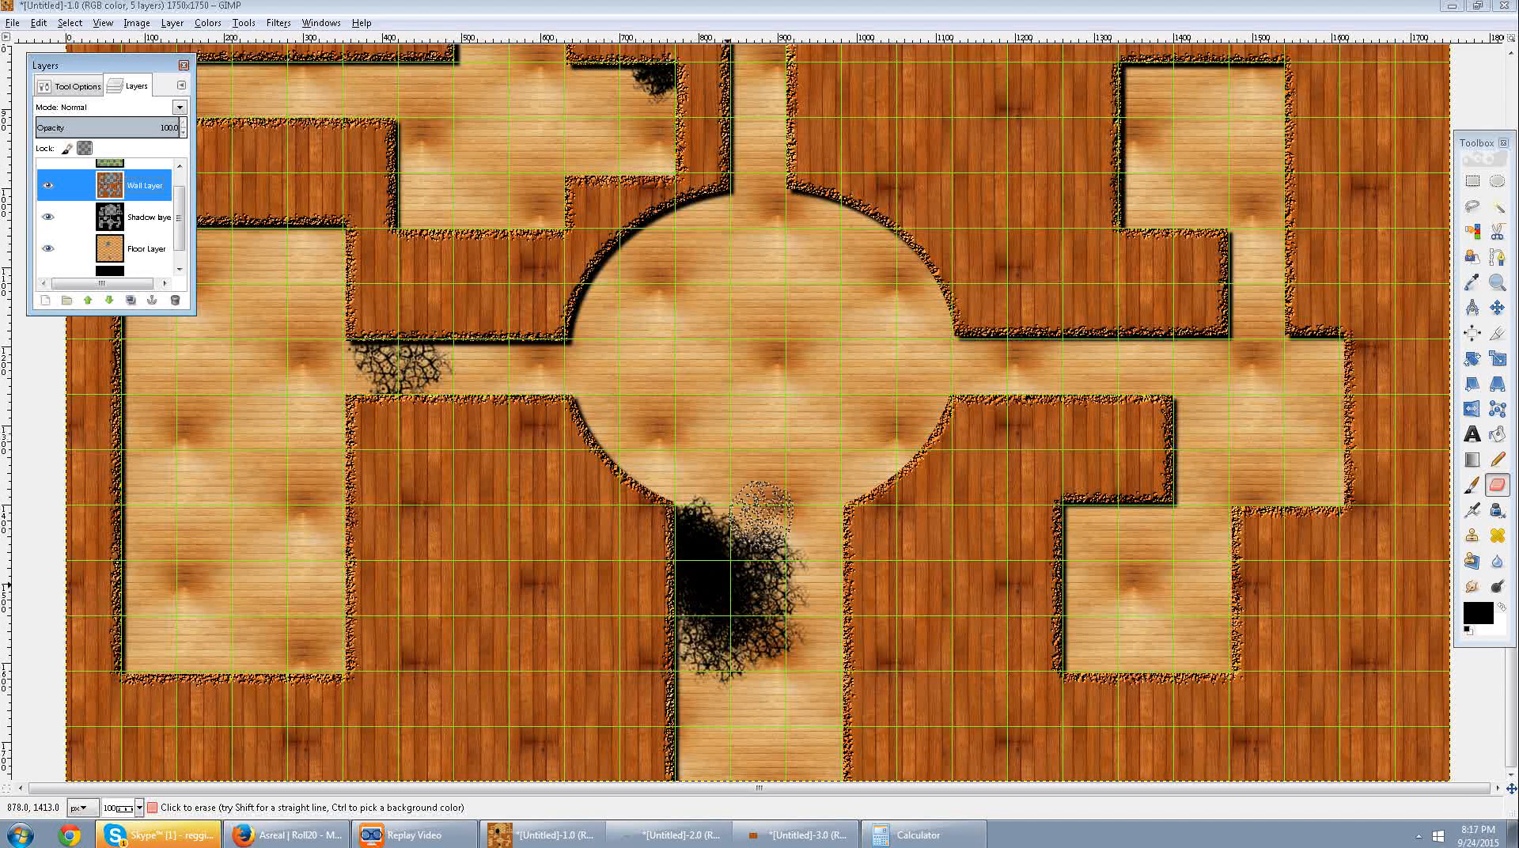
scroll(762, 503, up, 10)
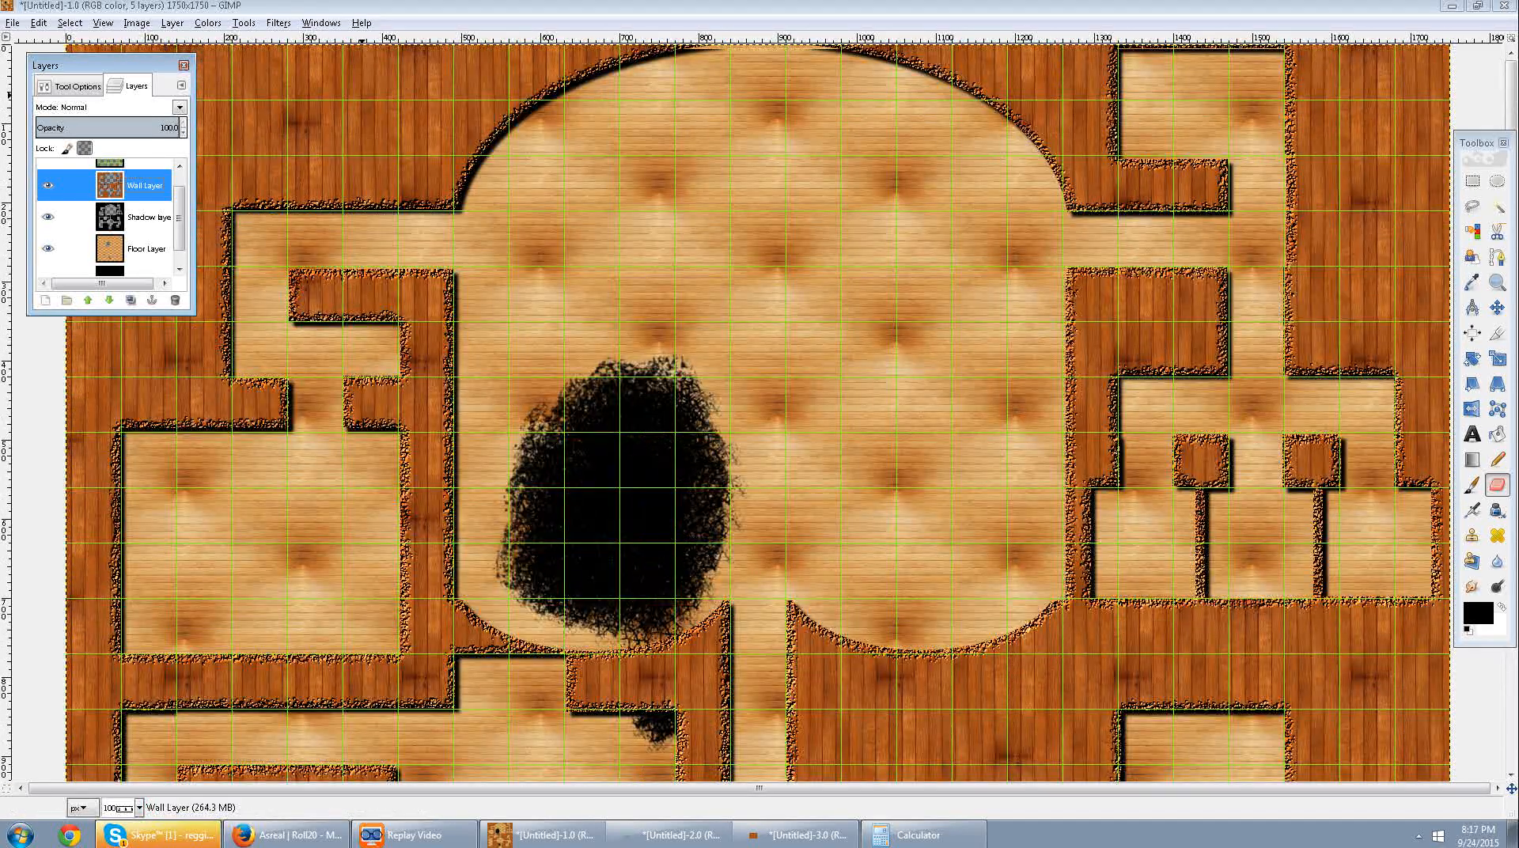
click(278, 22)
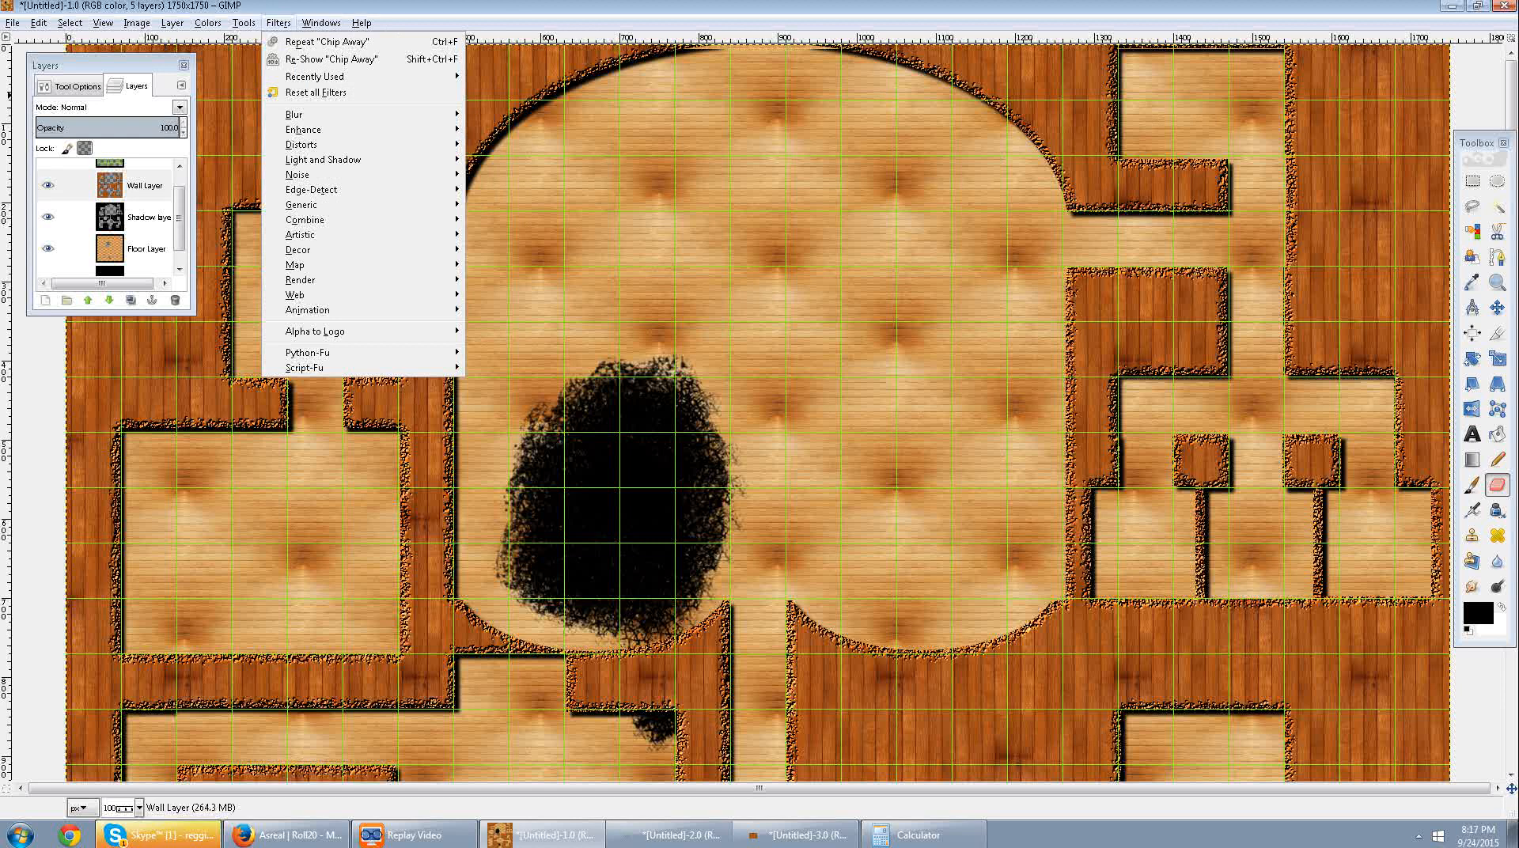
mouse_move(315, 331)
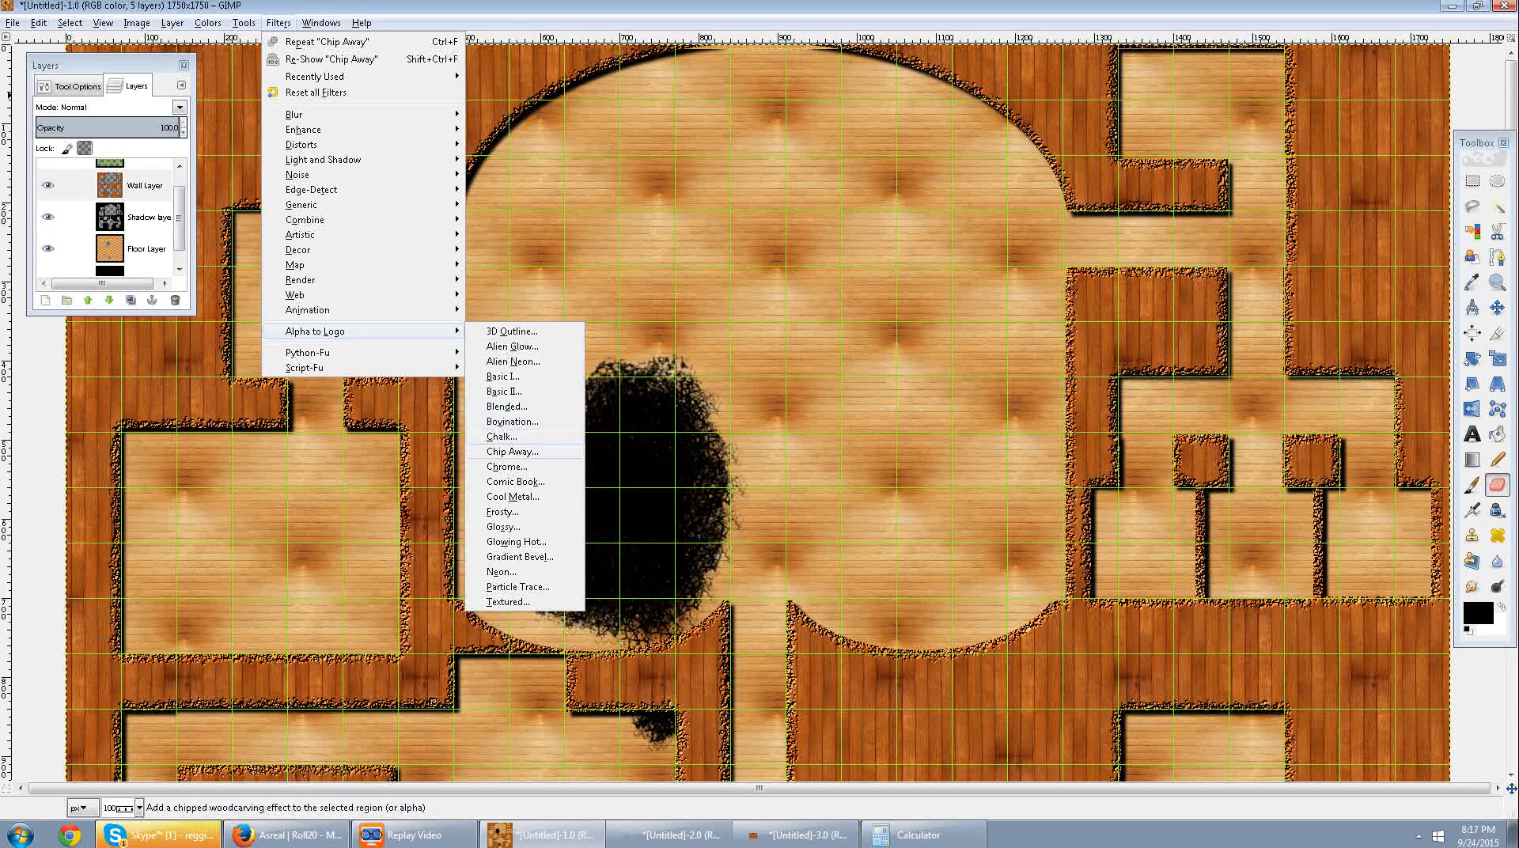
click(522, 447)
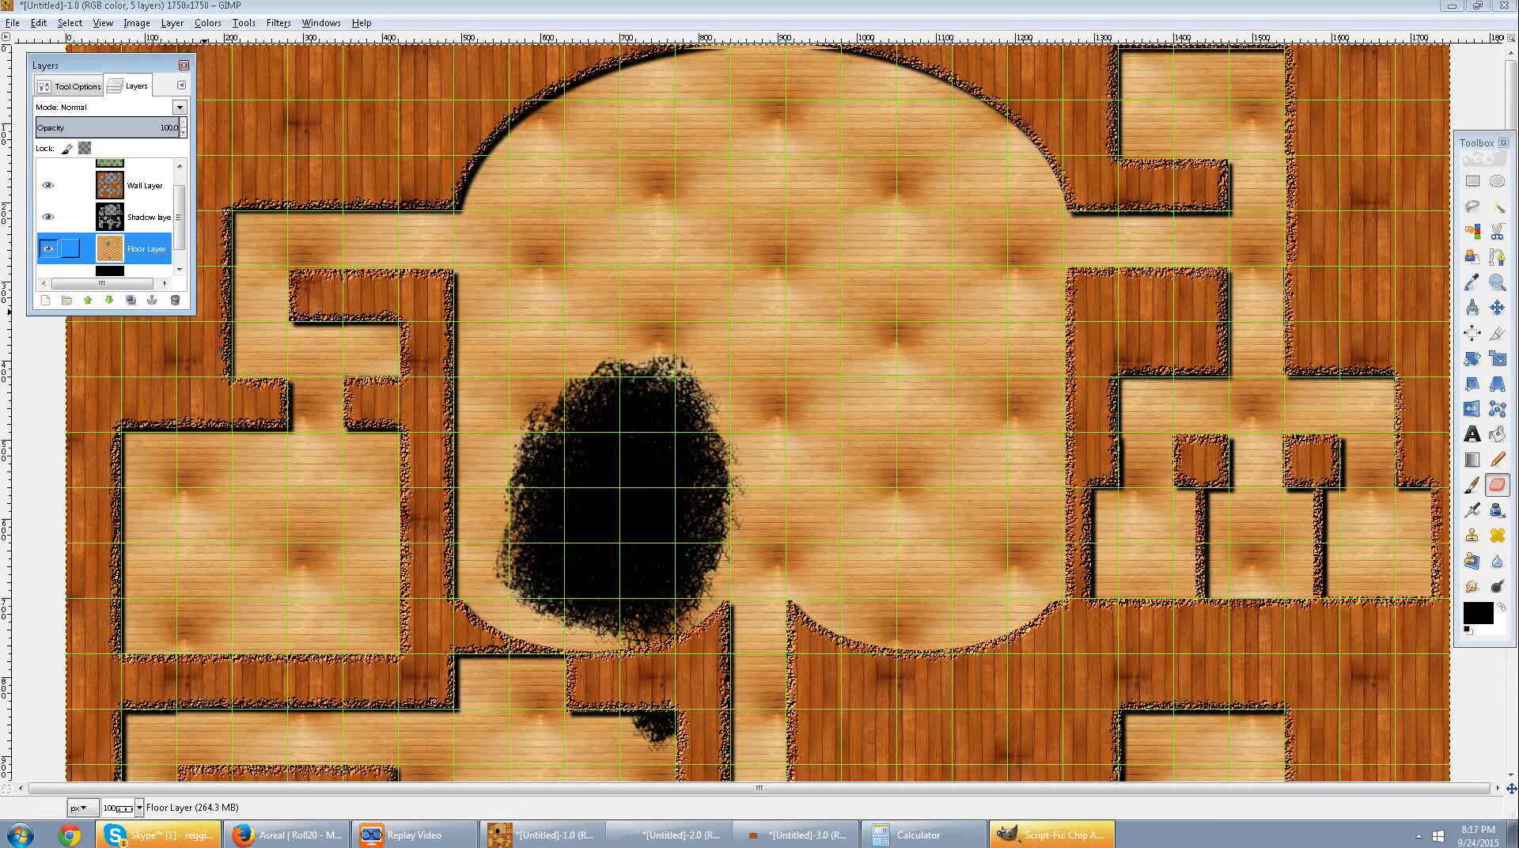
click(1051, 835)
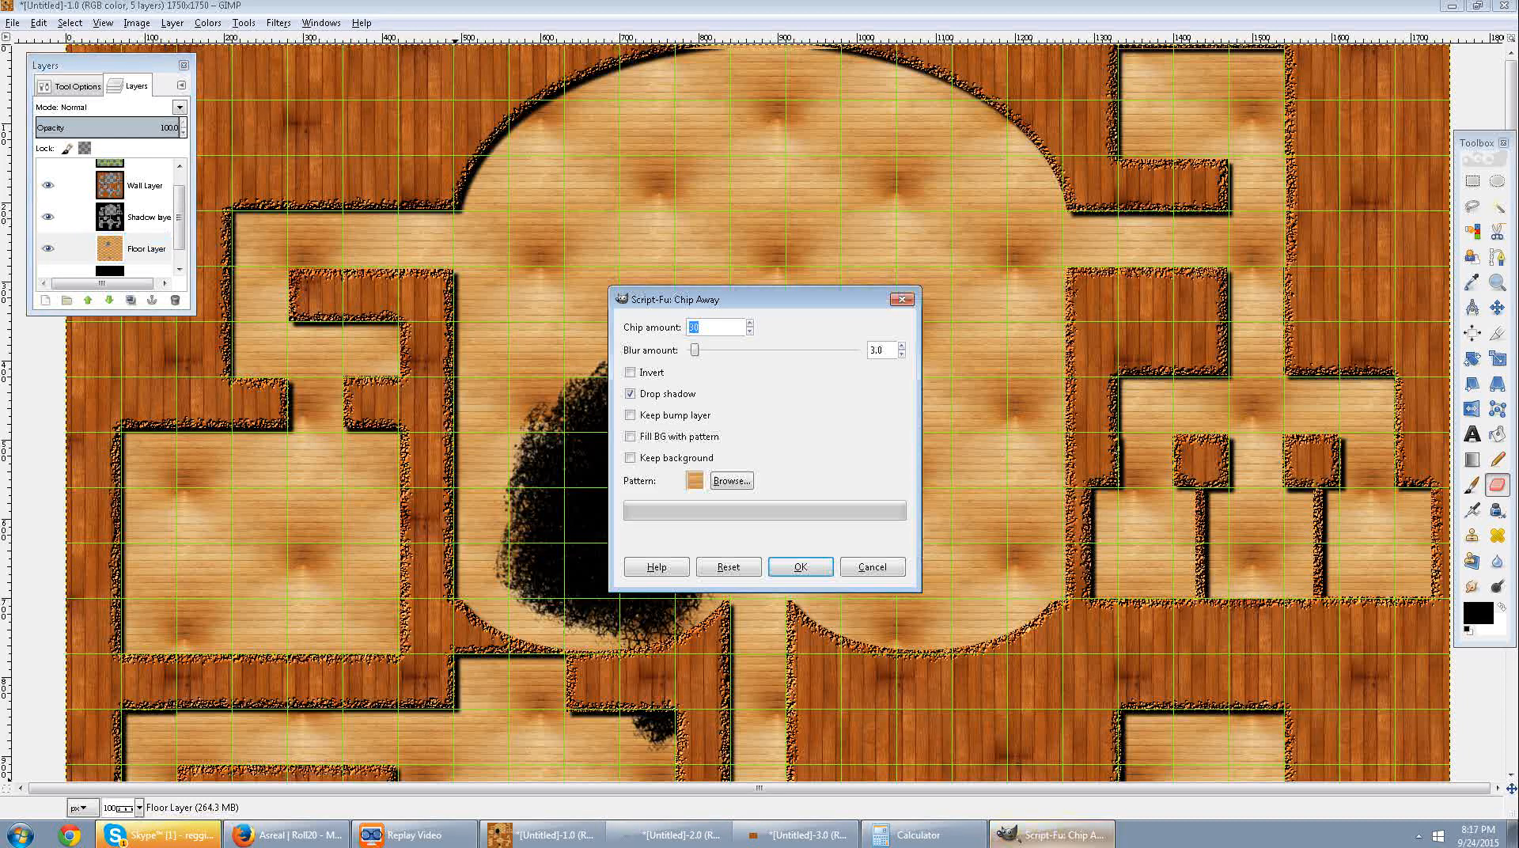
click(731, 480)
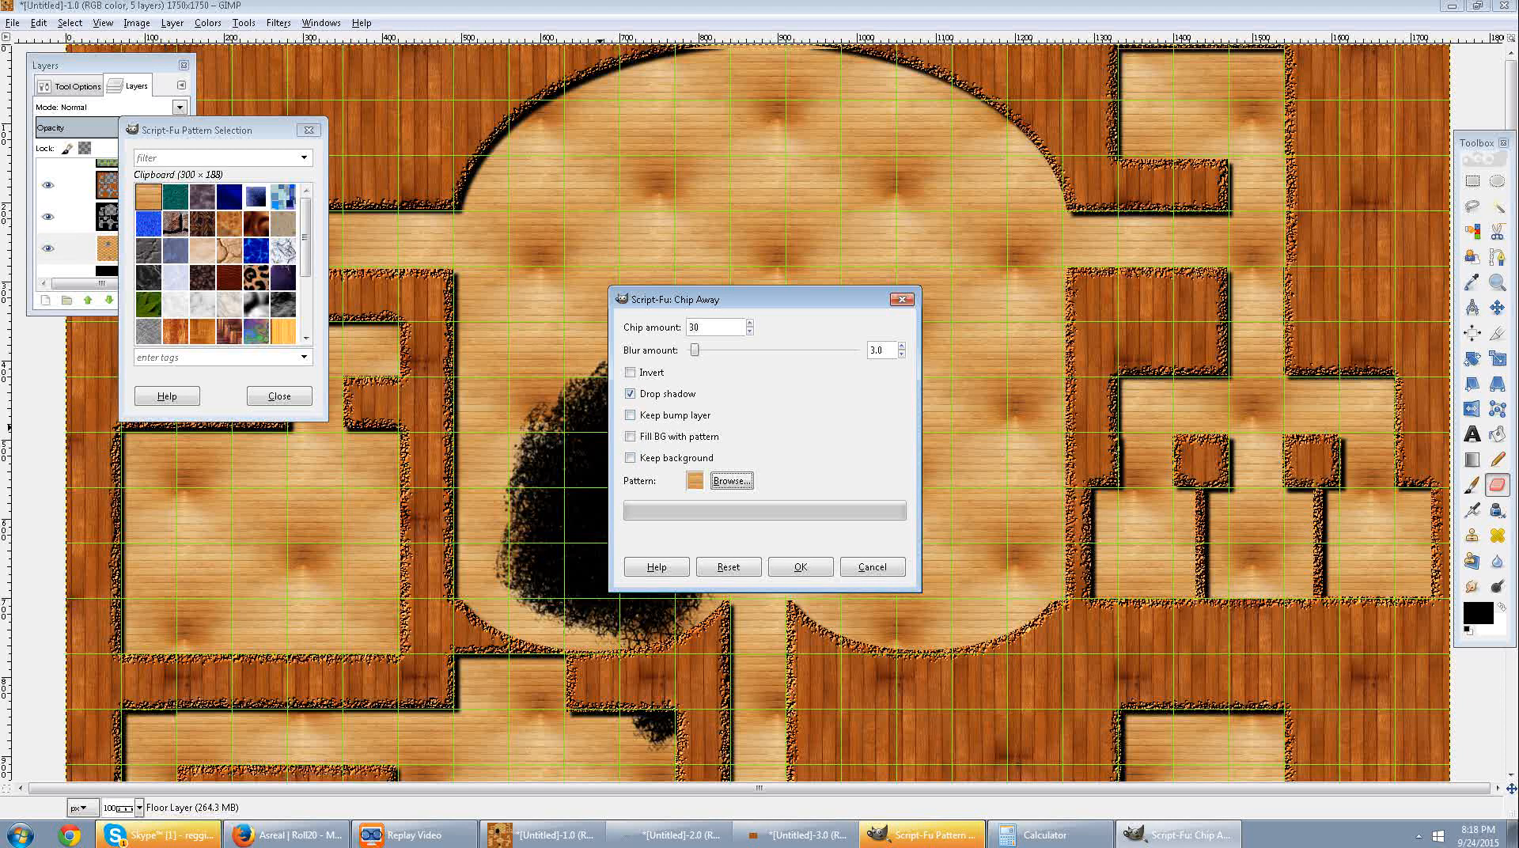
click(801, 567)
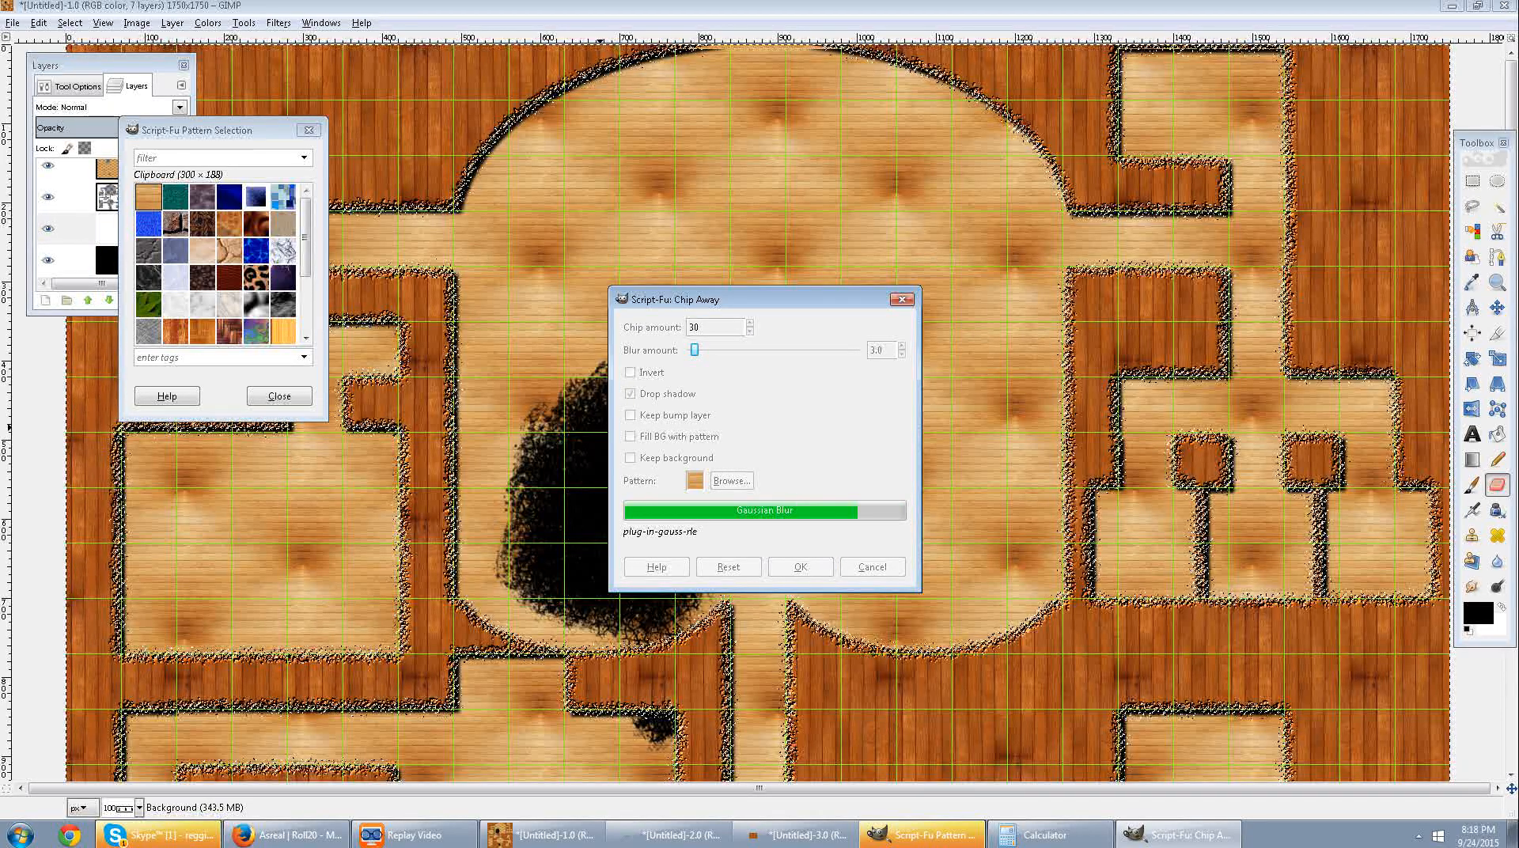
drag(720, 300, 907, 248)
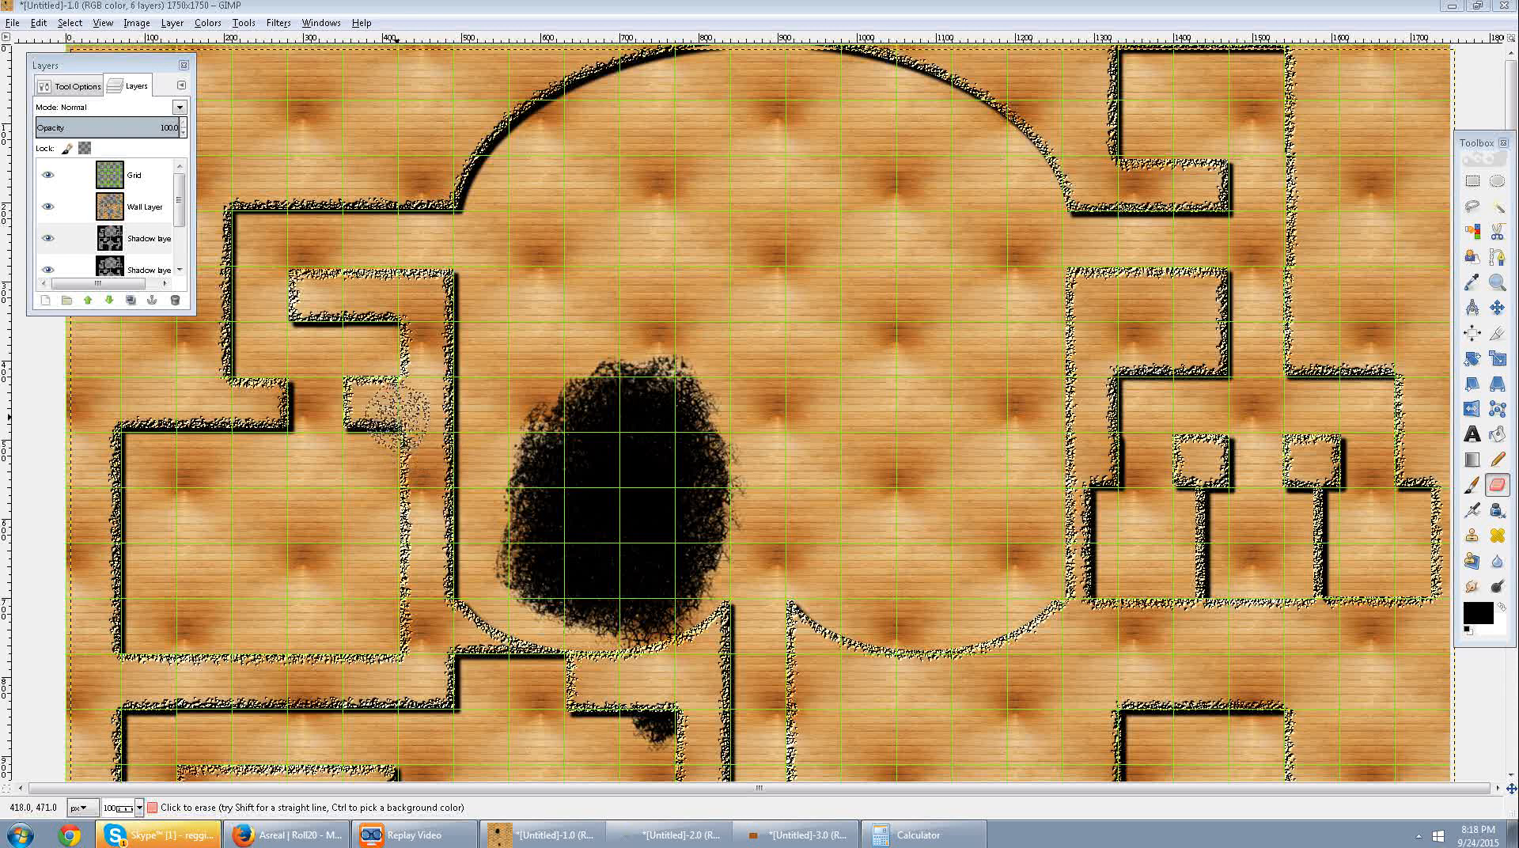
Undo the light wood Chip Away effect on the Wall Layer.
click(442, 441)
key(ctrl+z)
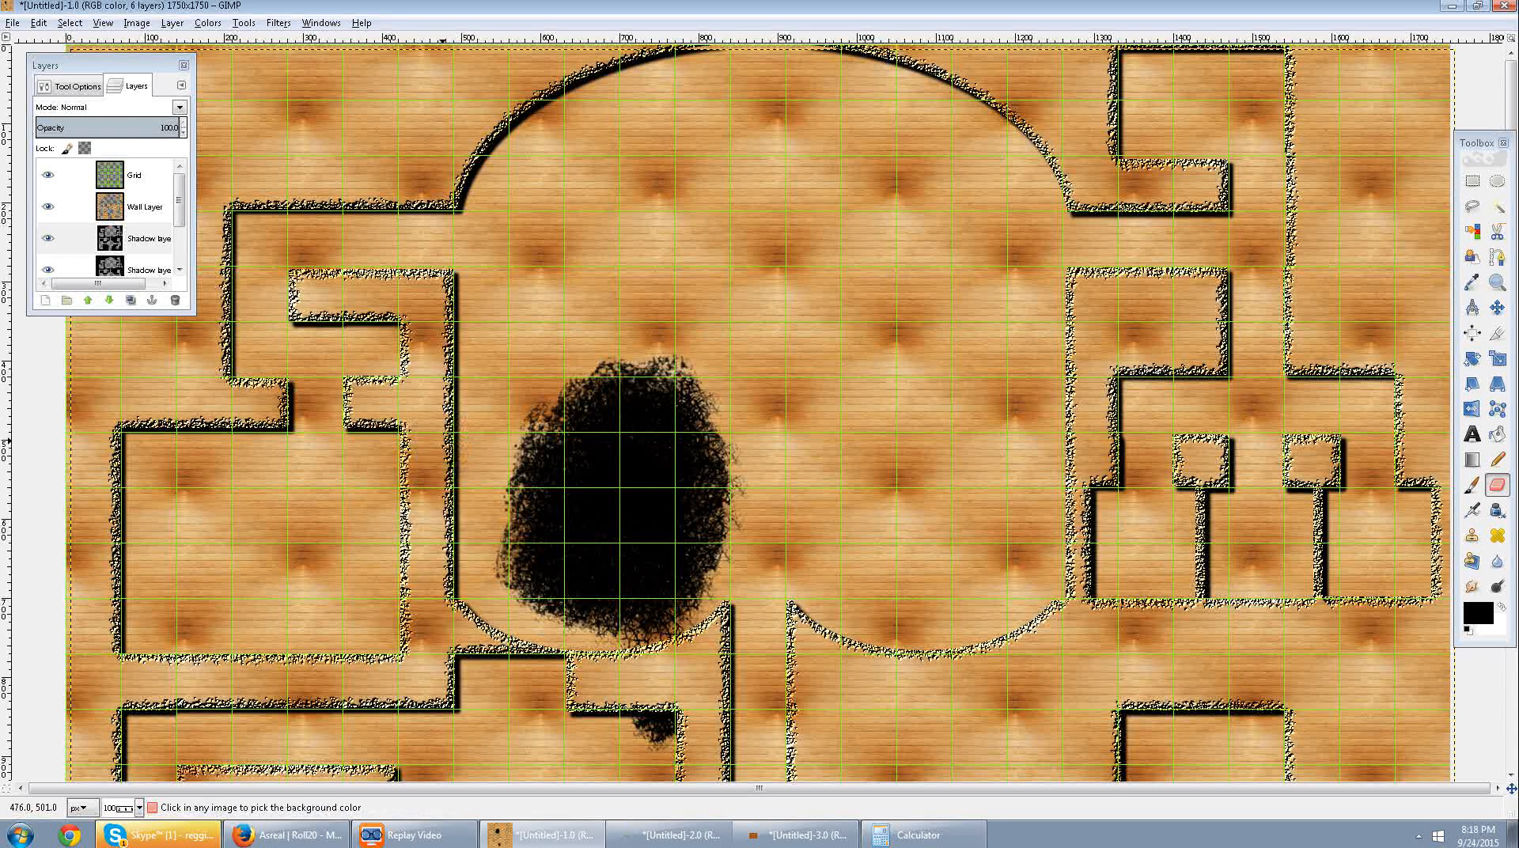
key(ctrl+z)
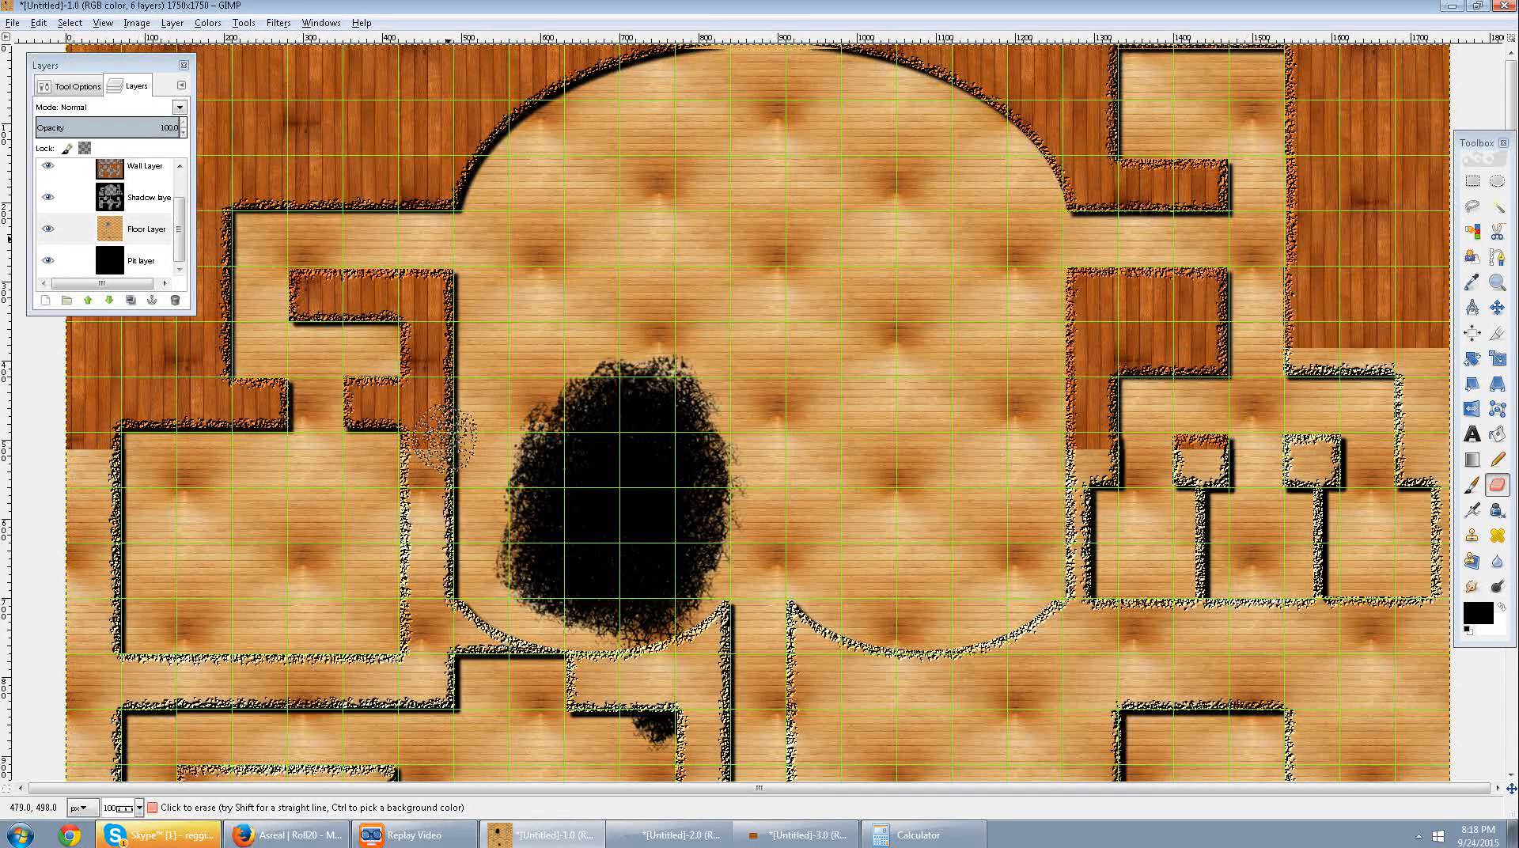
Apply Chip Away to the Floor Layer with the light wood Clipboard pattern, chip amount 30, blur 3.0 and drop shadow.
click(146, 229)
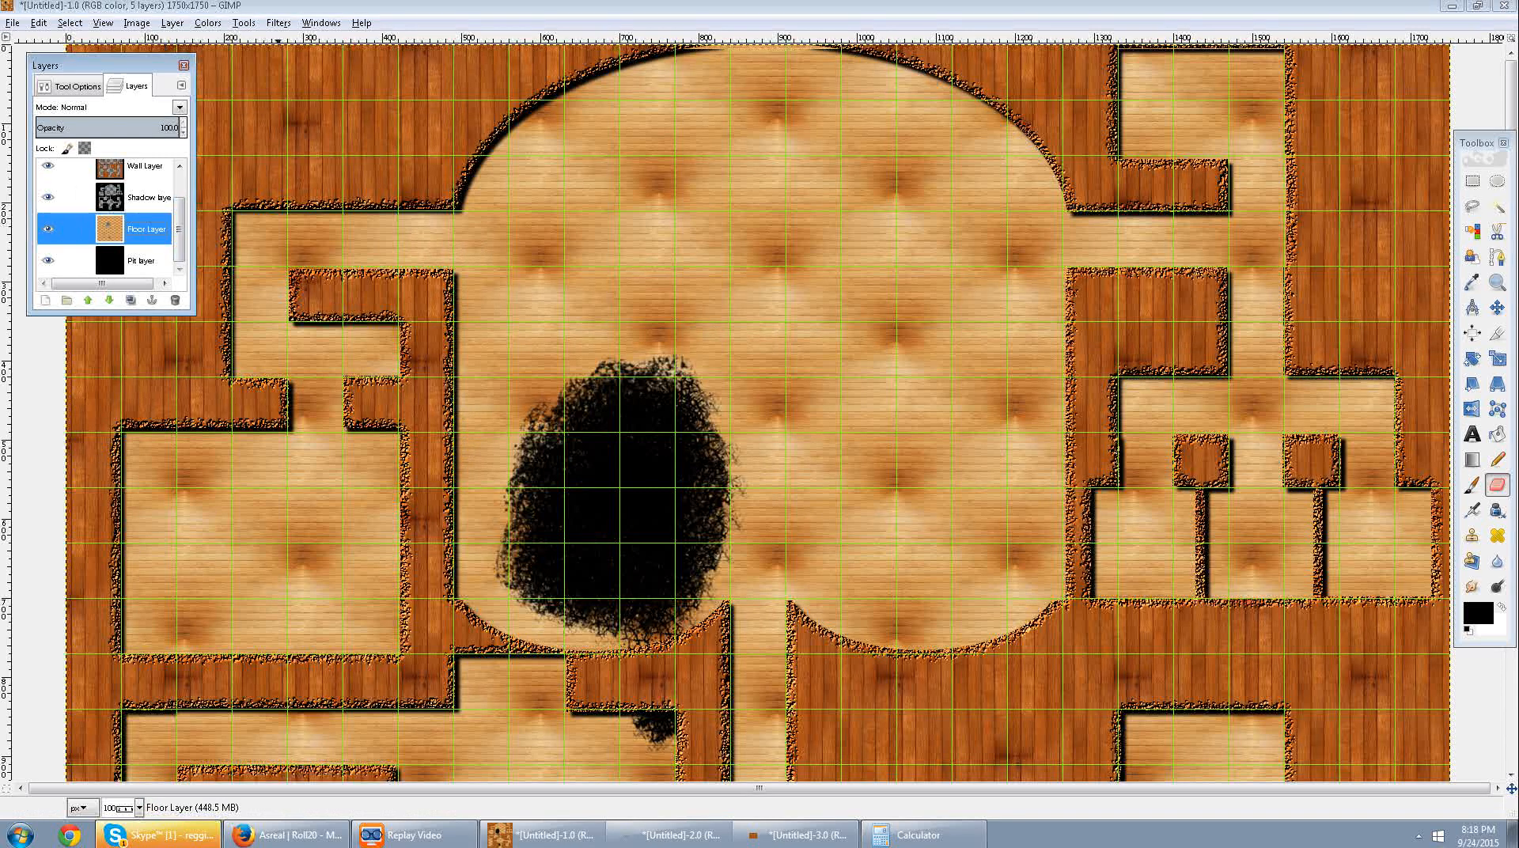
click(278, 22)
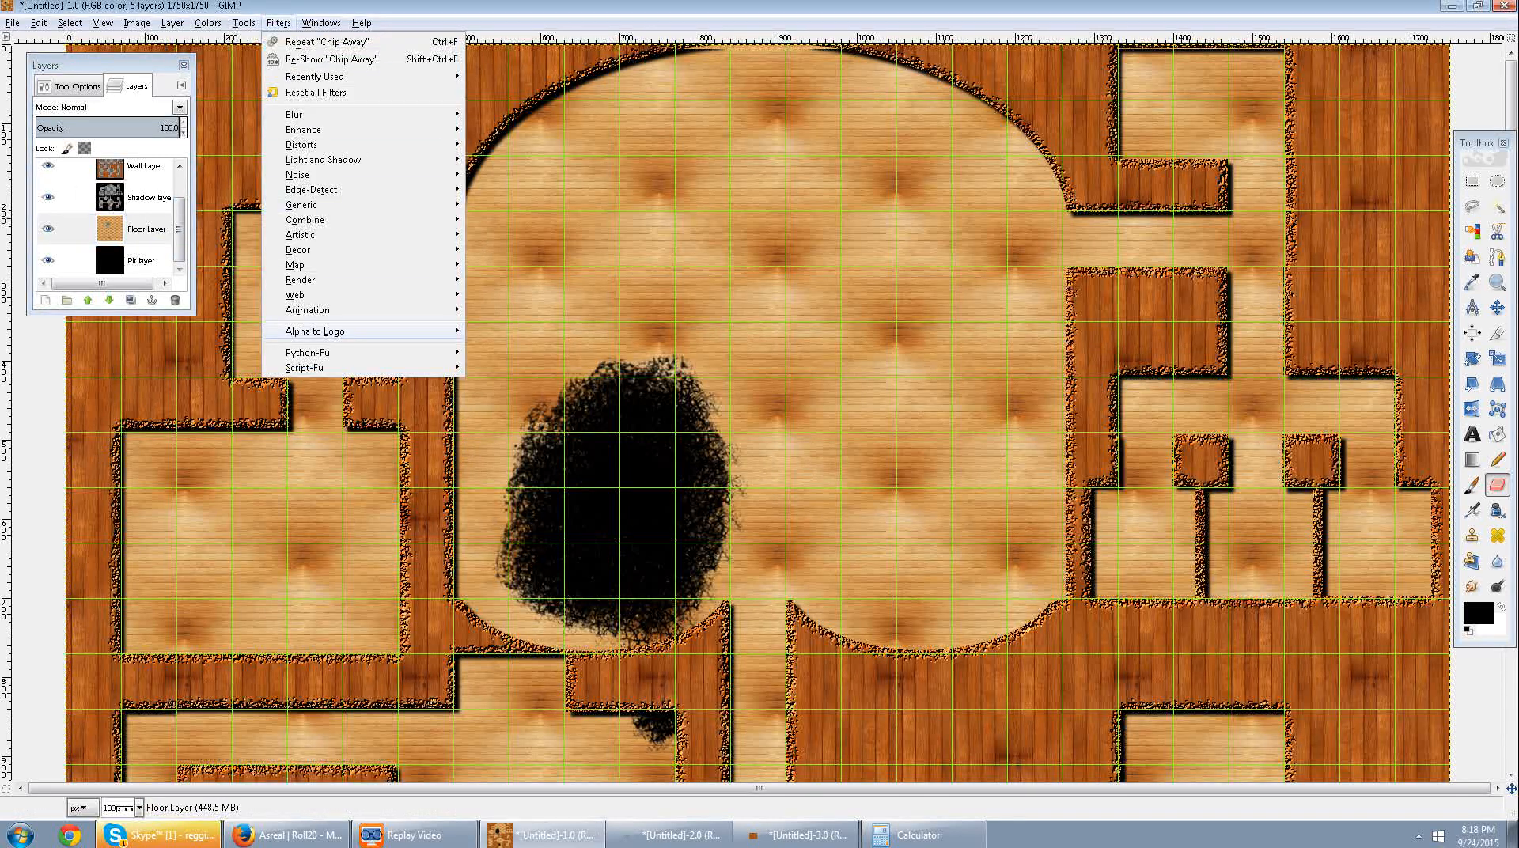
mouse_move(332, 331)
click(513, 452)
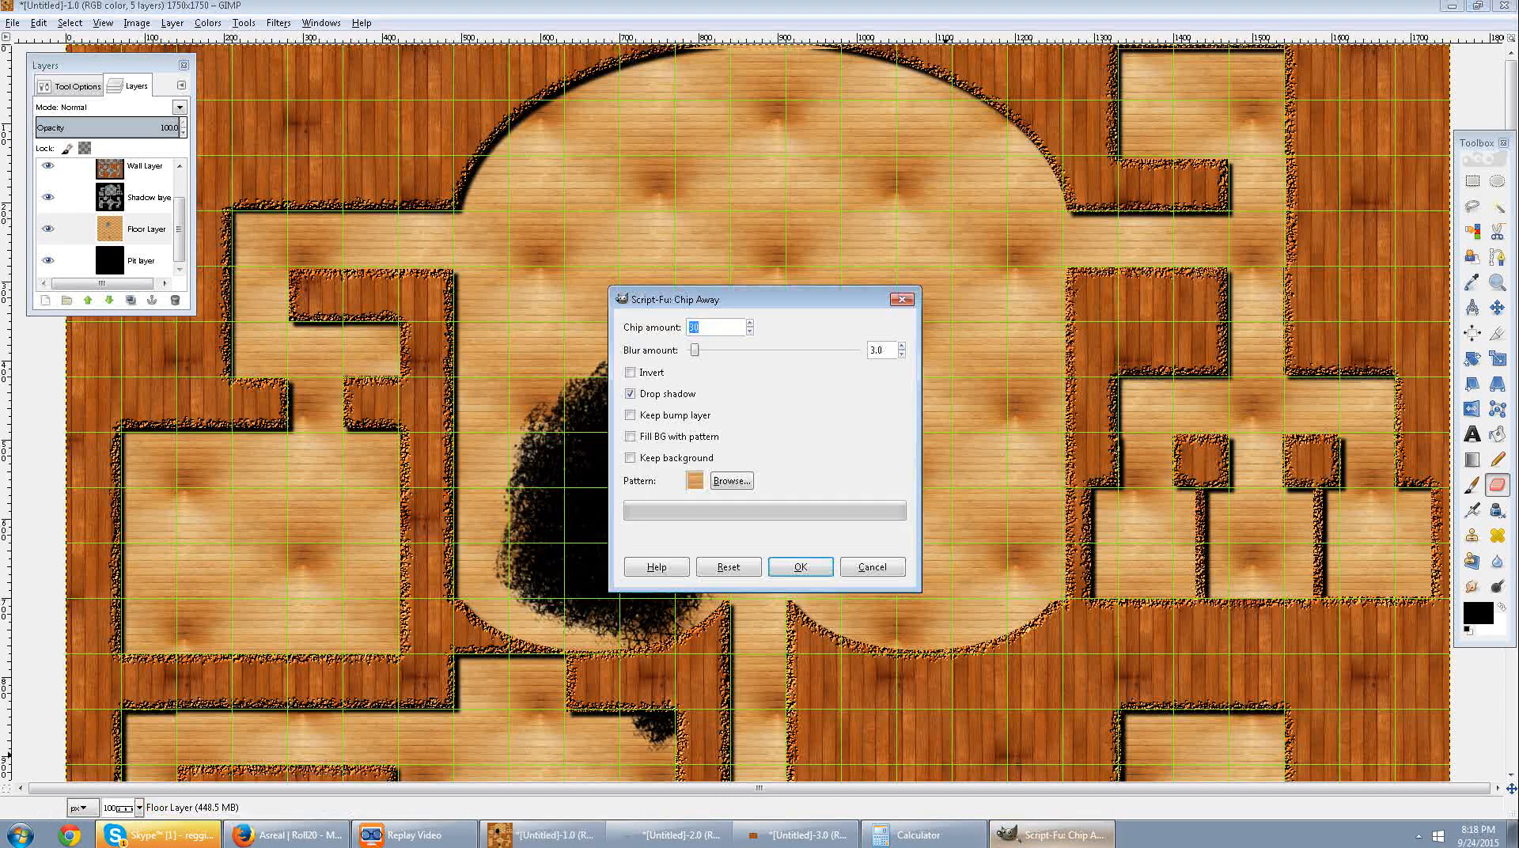
key(Return)
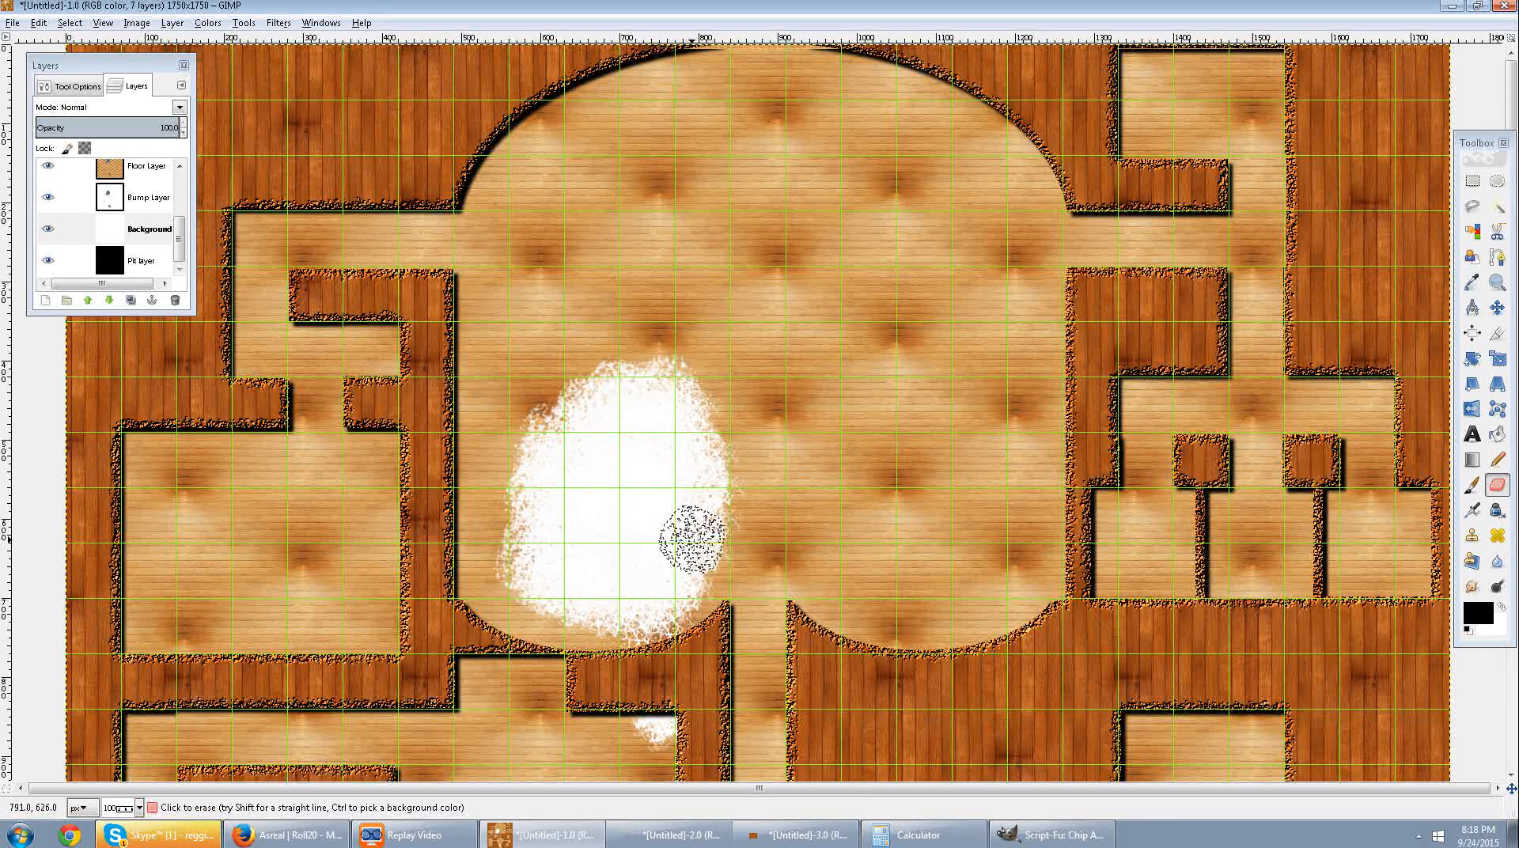
scroll(837, 624, down, 10)
scroll(837, 624, down, 2)
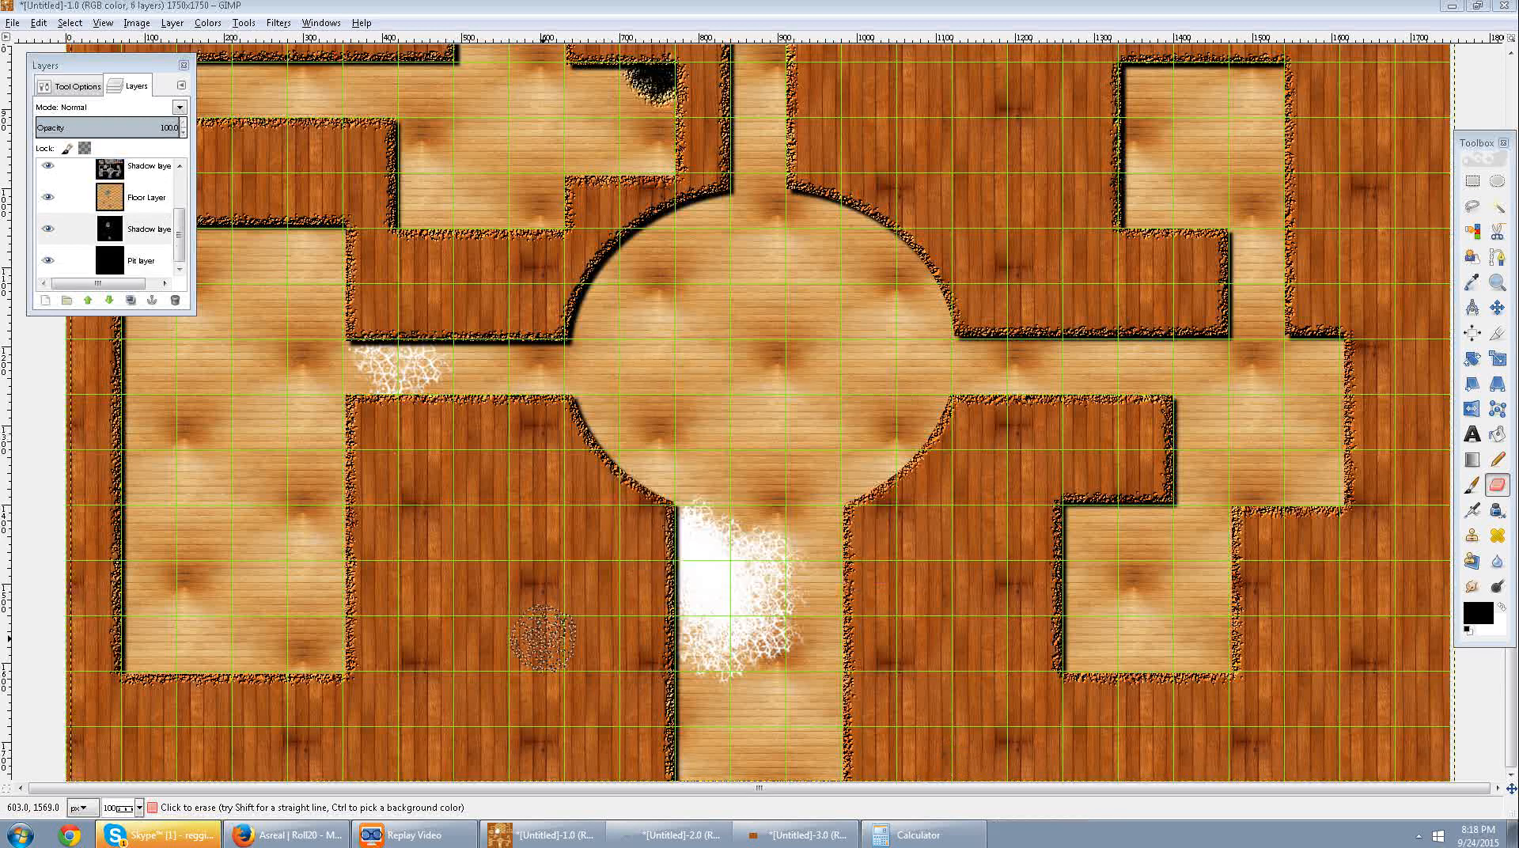
click(819, 598)
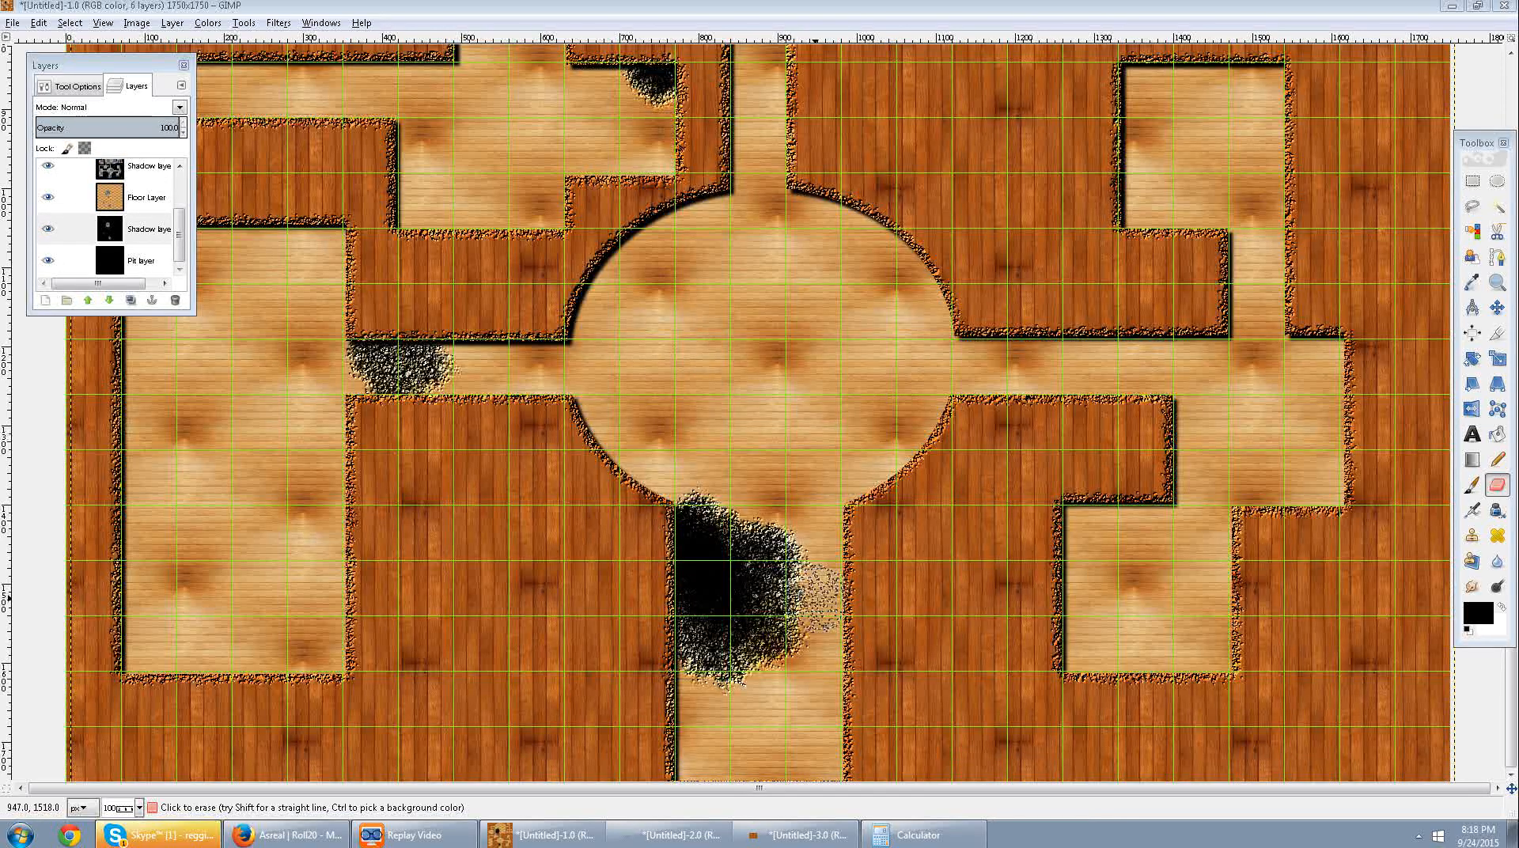
click(813, 601)
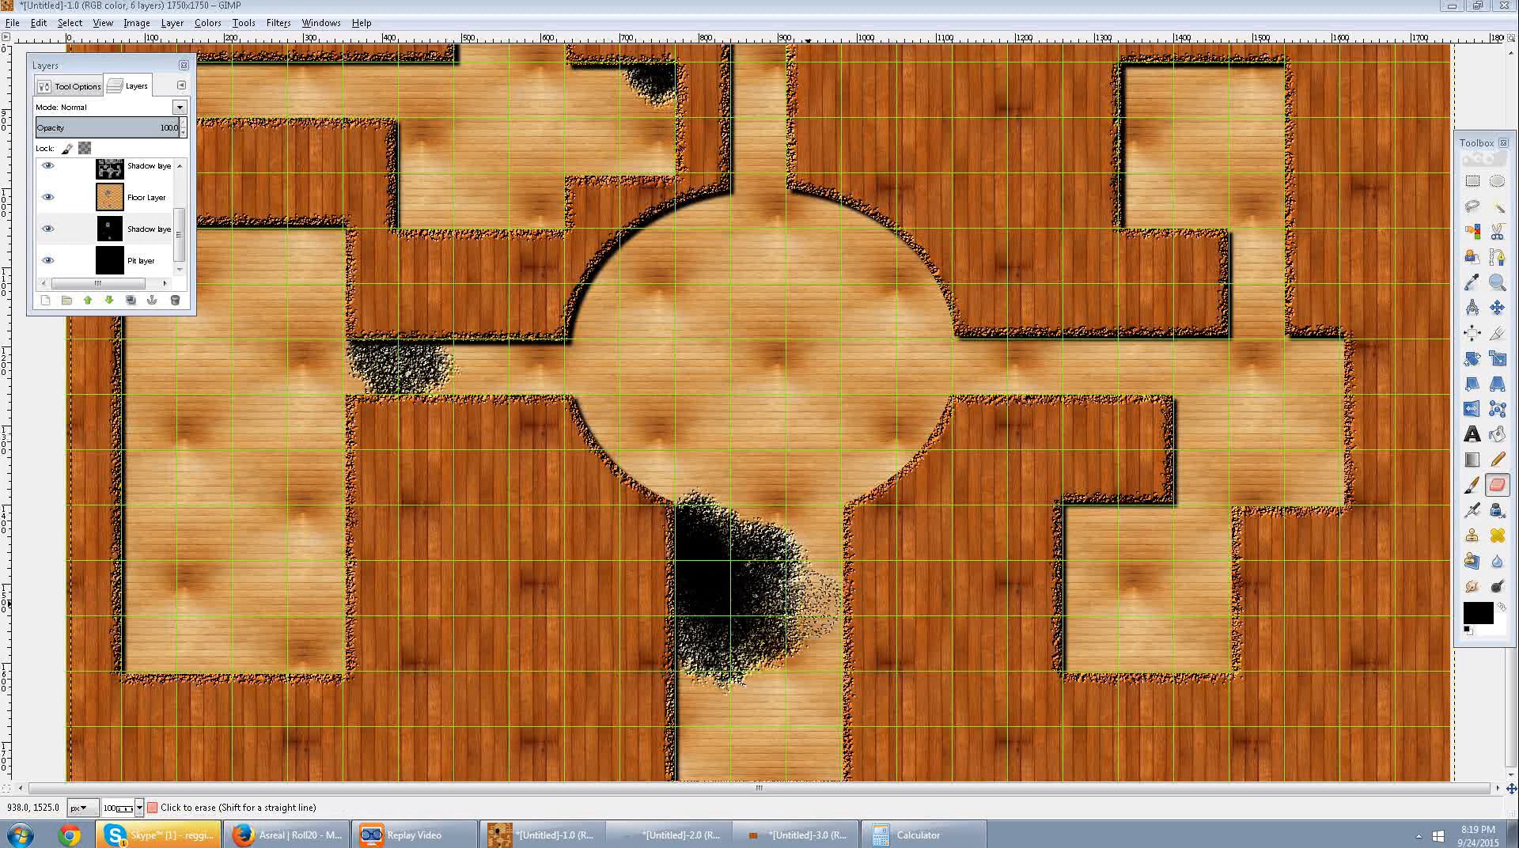
key(super)
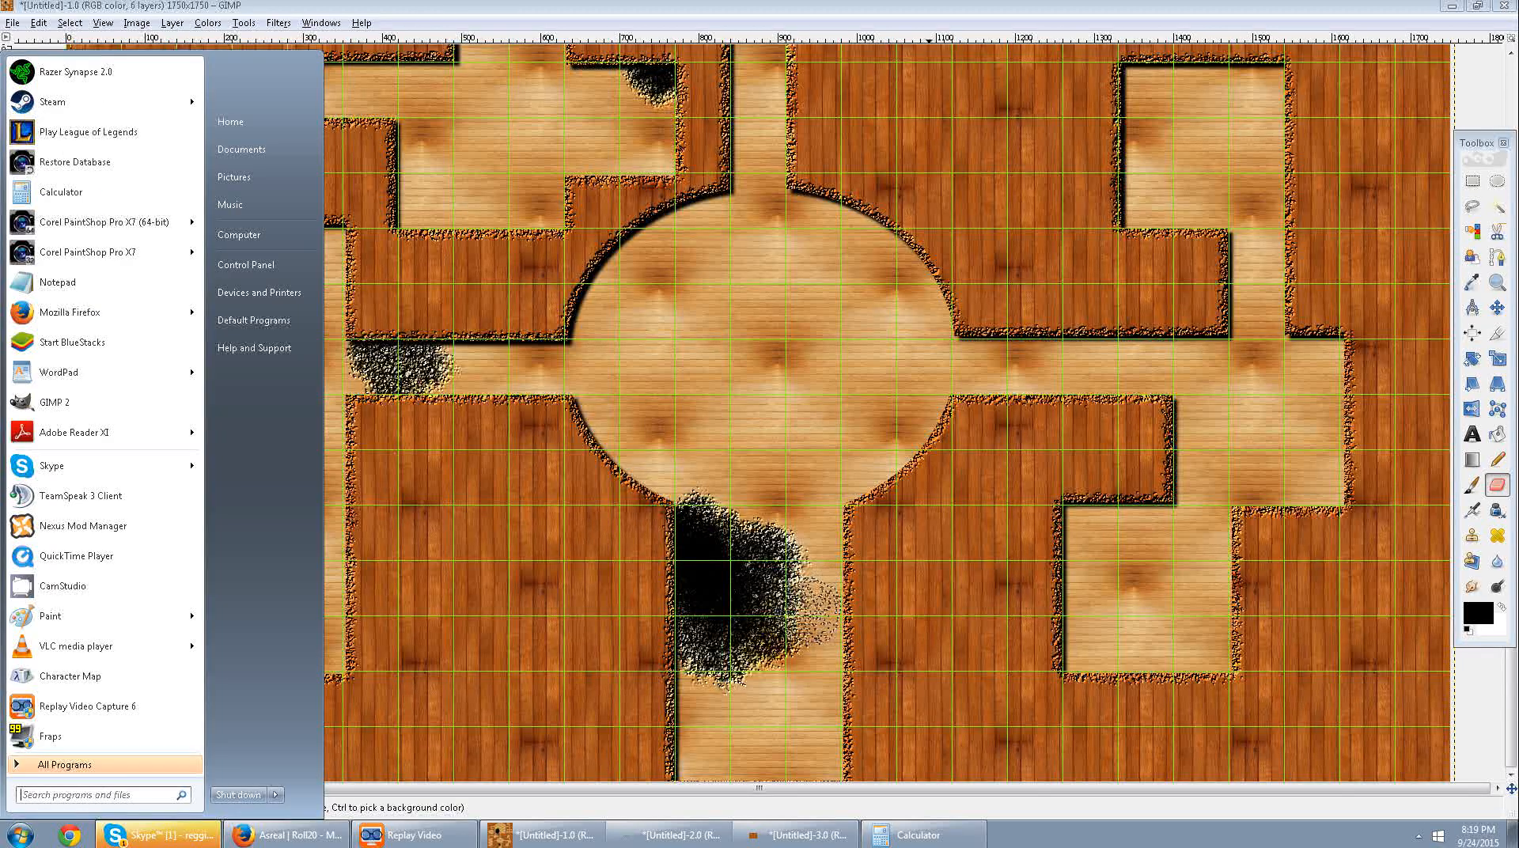
ctrl+click(927, 643)
key(ctrl+z)
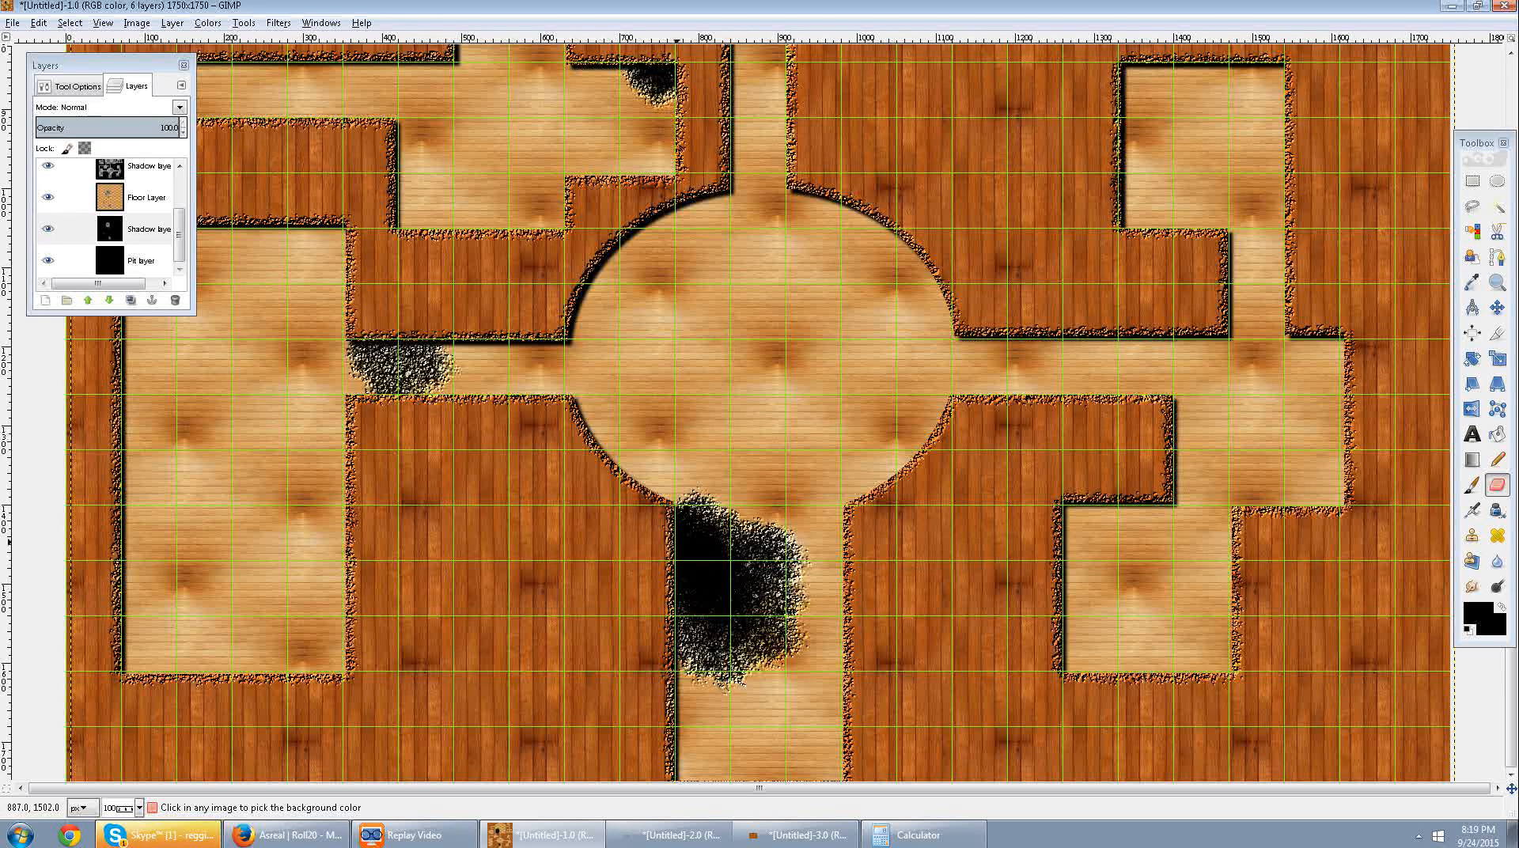
Switch the Eraser brush to 2. Hardness 100 and make the Floor Layer active.
click(76, 86)
click(129, 85)
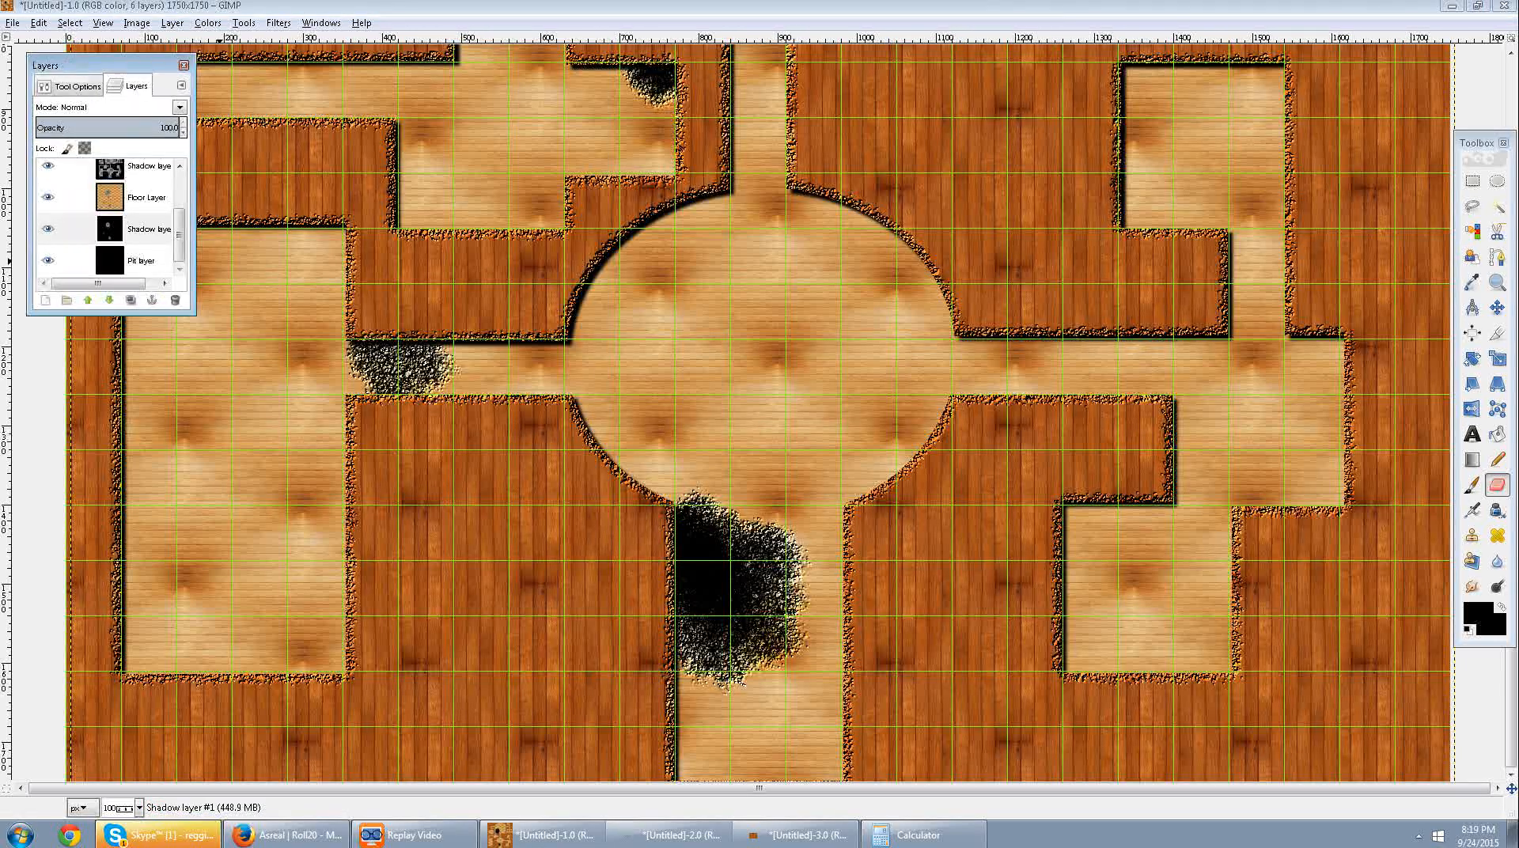
click(77, 87)
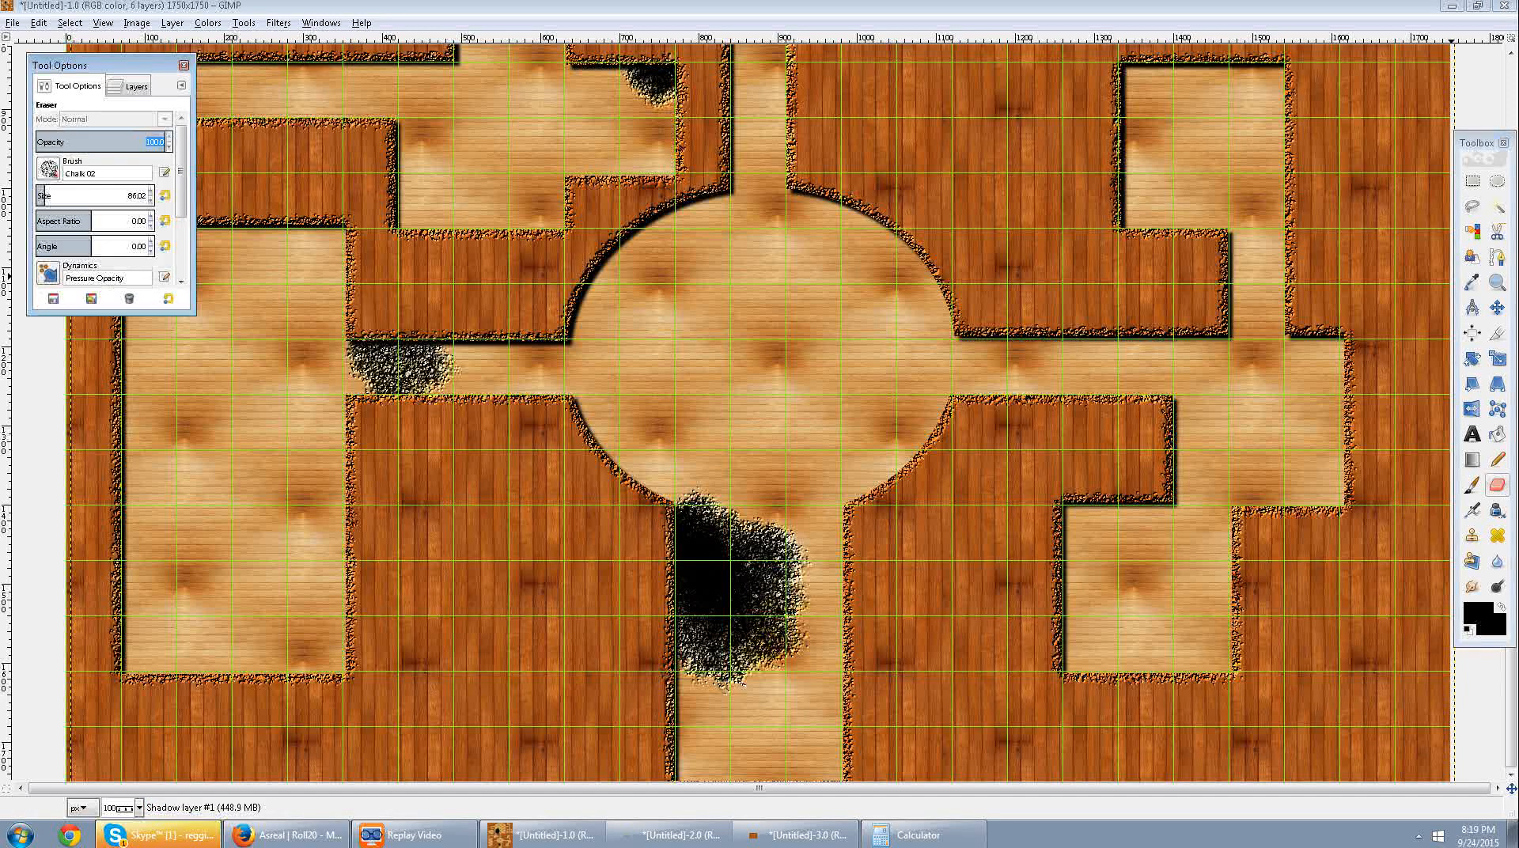
click(49, 169)
click(48, 236)
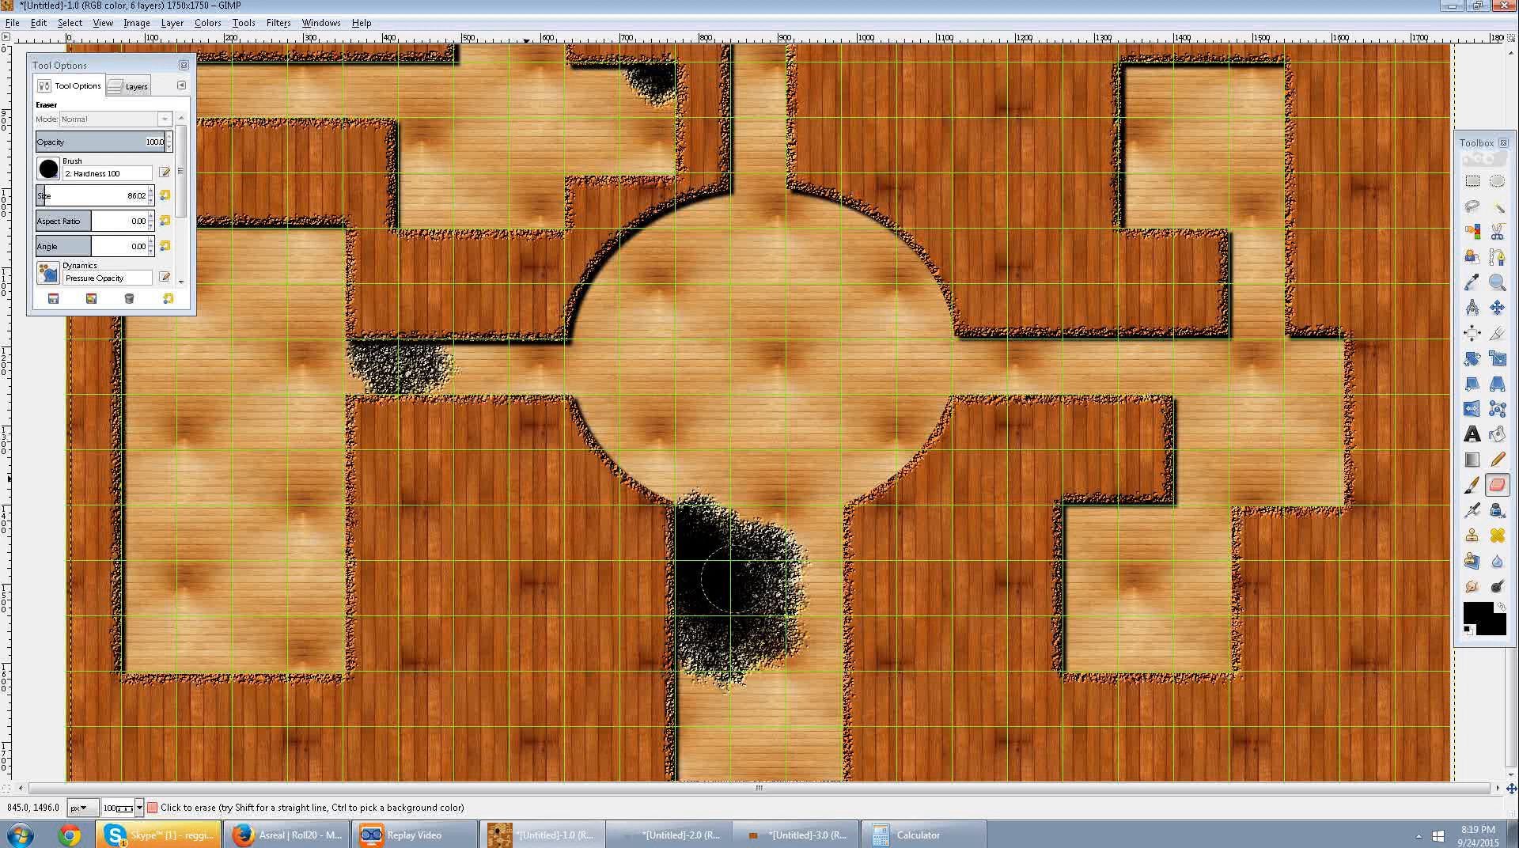
click(128, 85)
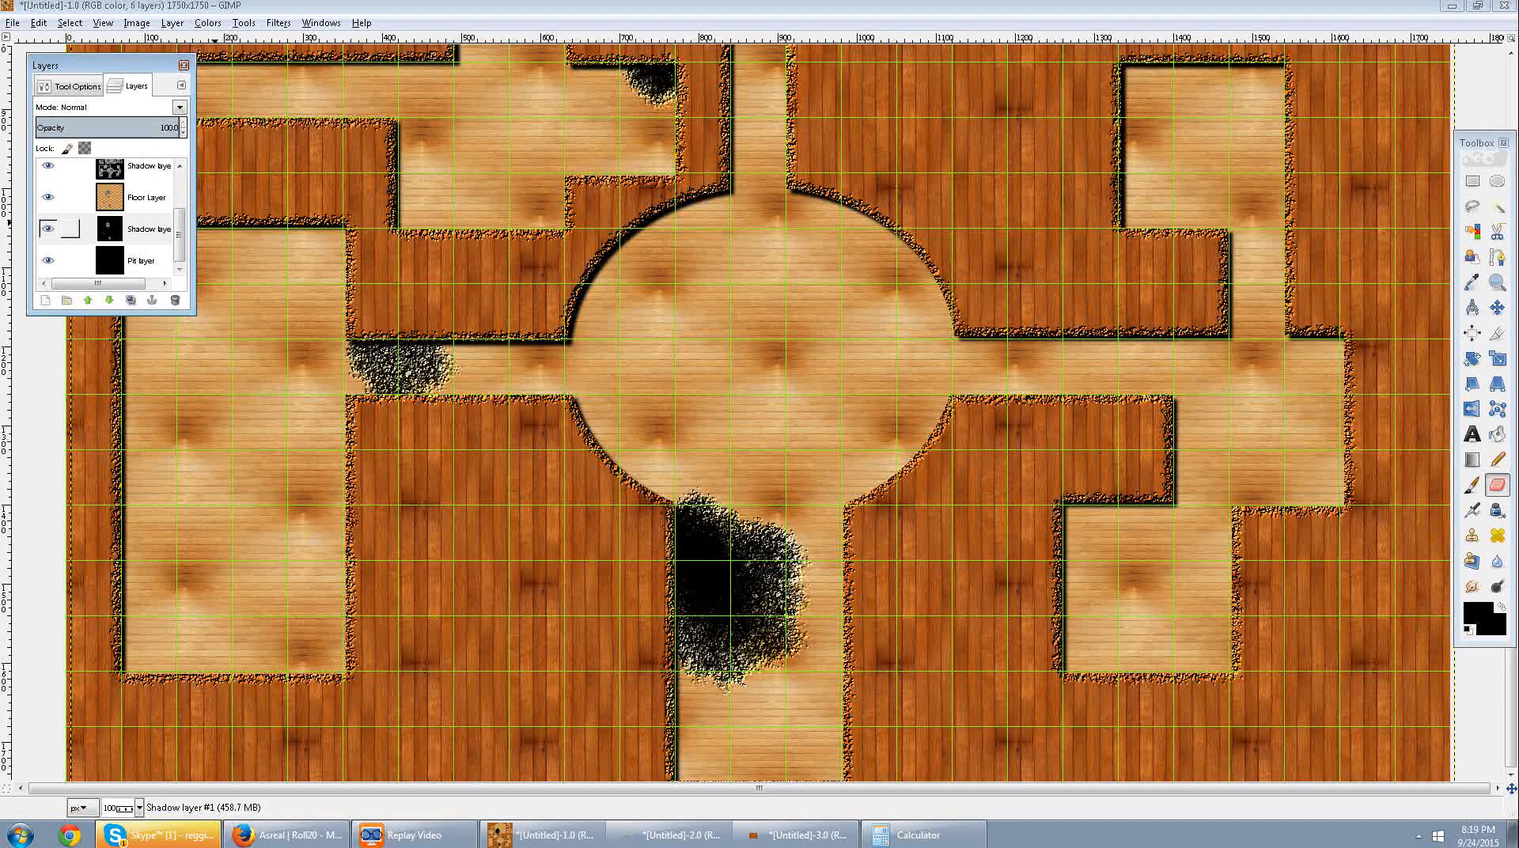
click(111, 229)
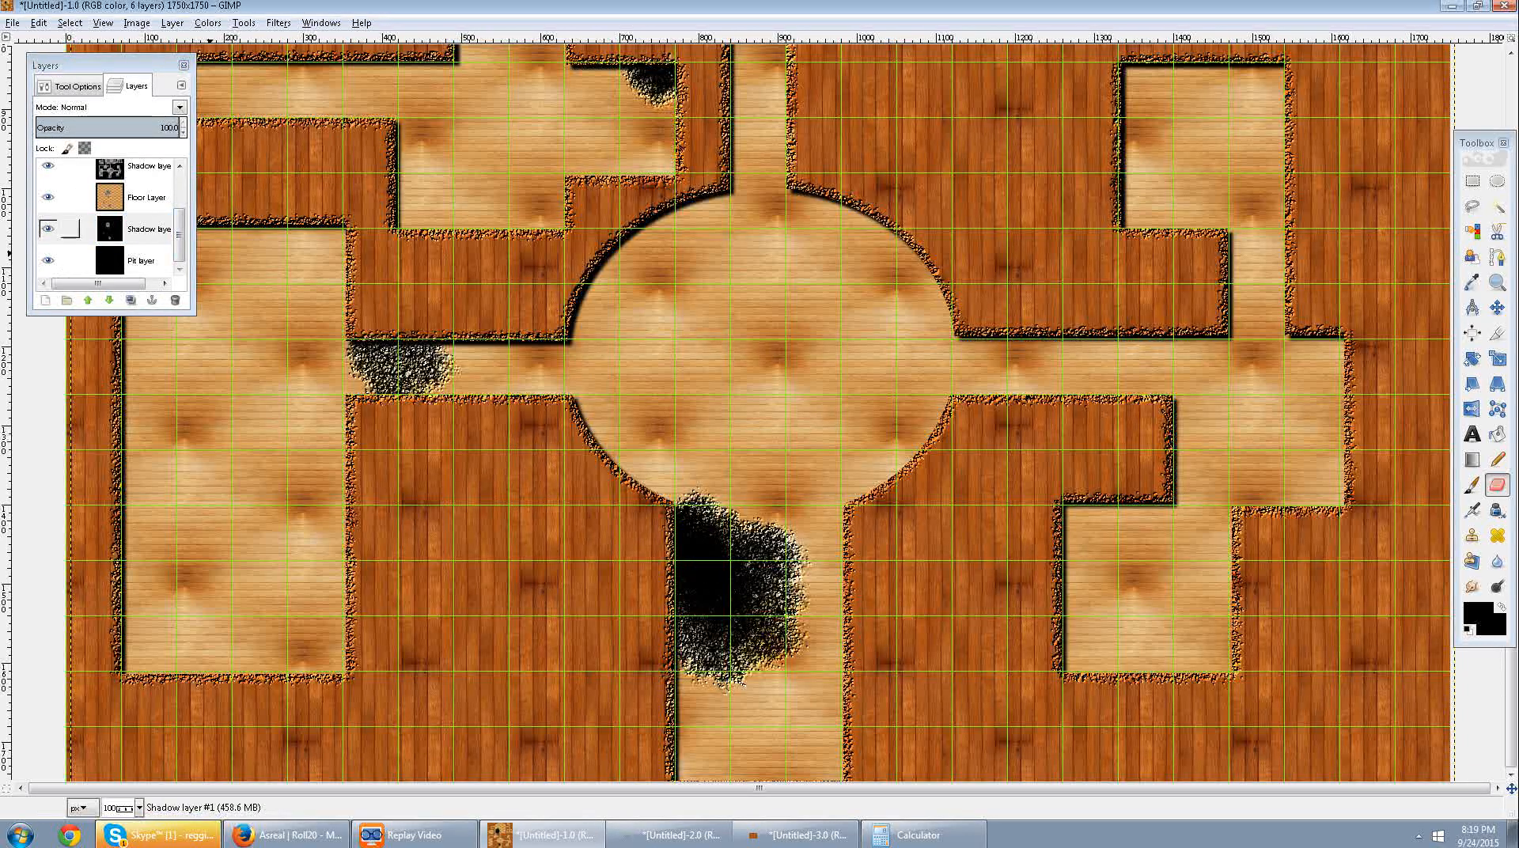
scroll(52, 220, up, 2)
click(110, 241)
Try erasing the wood specks inside the pit below the round room, and undo the strokes.
mouse_move(738, 559)
mouse_down()
mouse_move(736, 610)
mouse_move(707, 632)
mouse_move(696, 562)
mouse_move(748, 574)
mouse_move(764, 592)
mouse_move(750, 611)
mouse_up()
key(ctrl+z)
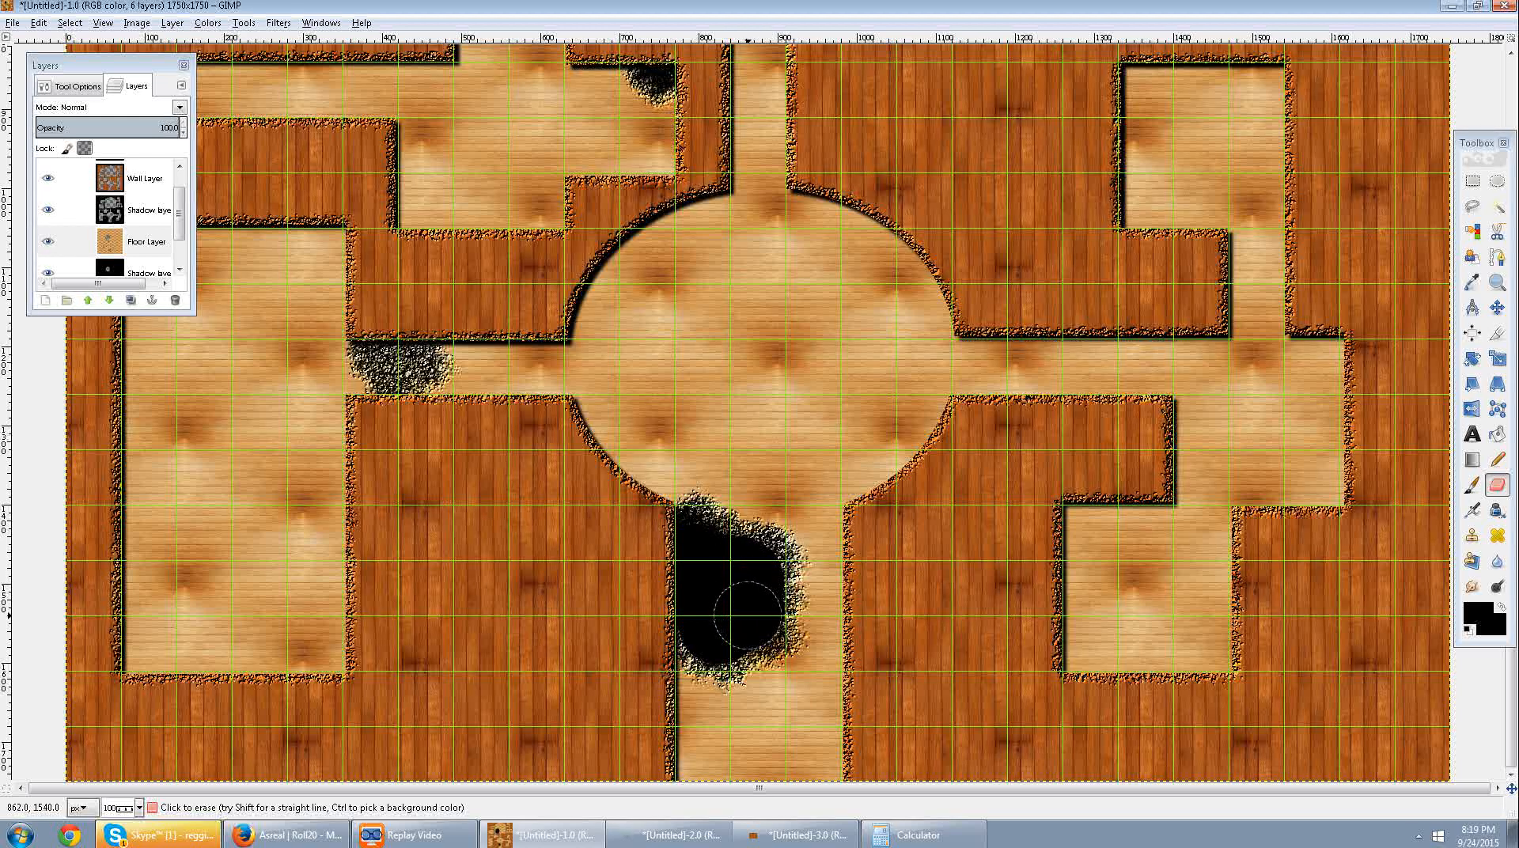
key(ctrl+z)
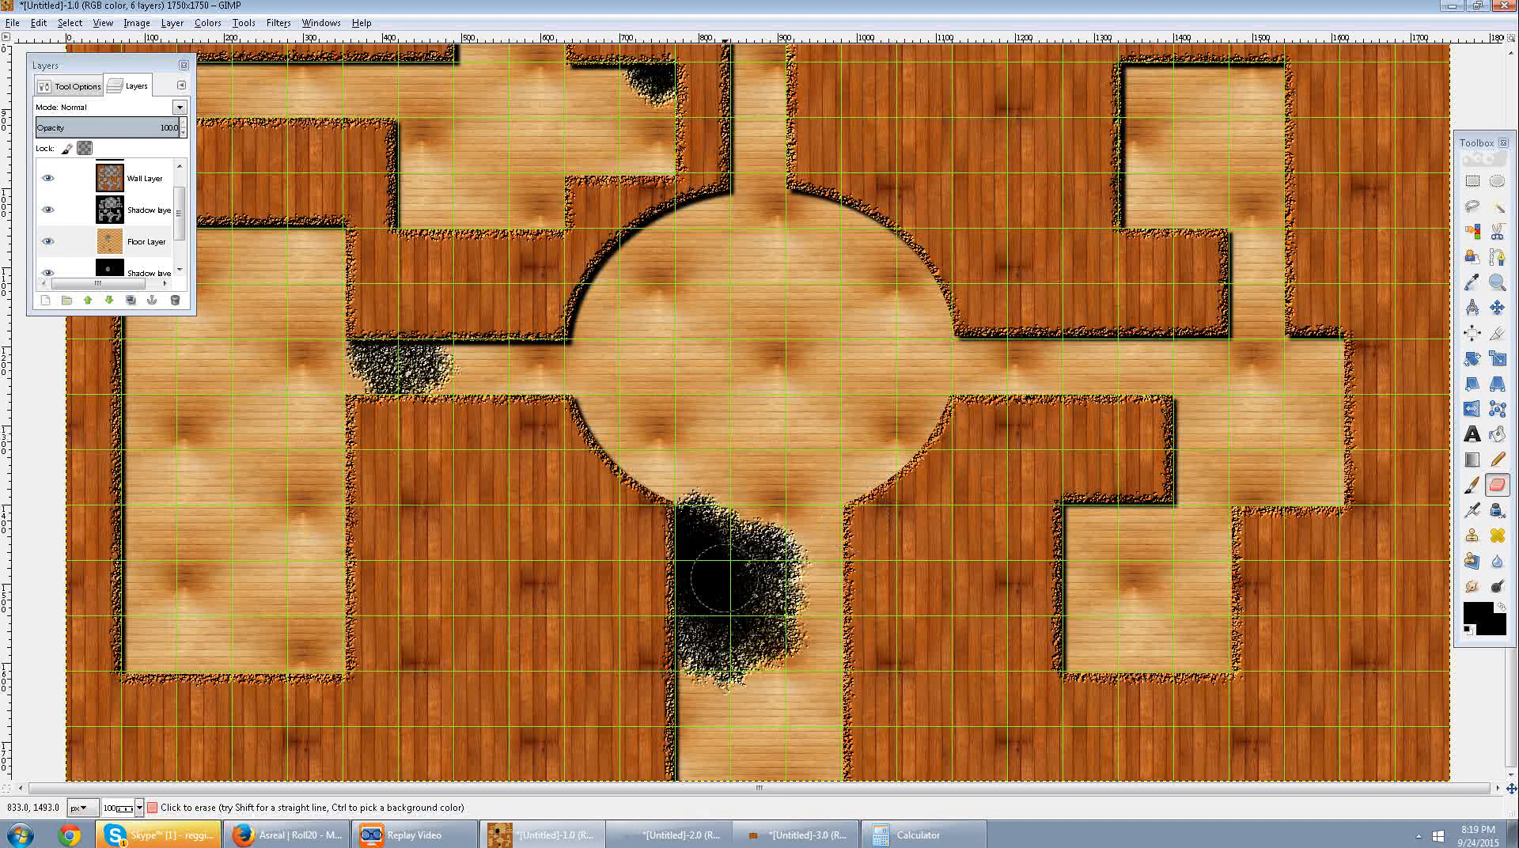
Erase the leftover wood specks from the middle of the broken-floor pits on the Floor Layer, keeping their chipped rims.
mouse_move(709, 577)
mouse_down()
mouse_move(724, 606)
mouse_move(720, 578)
mouse_up()
scroll(491, 316, up, 5)
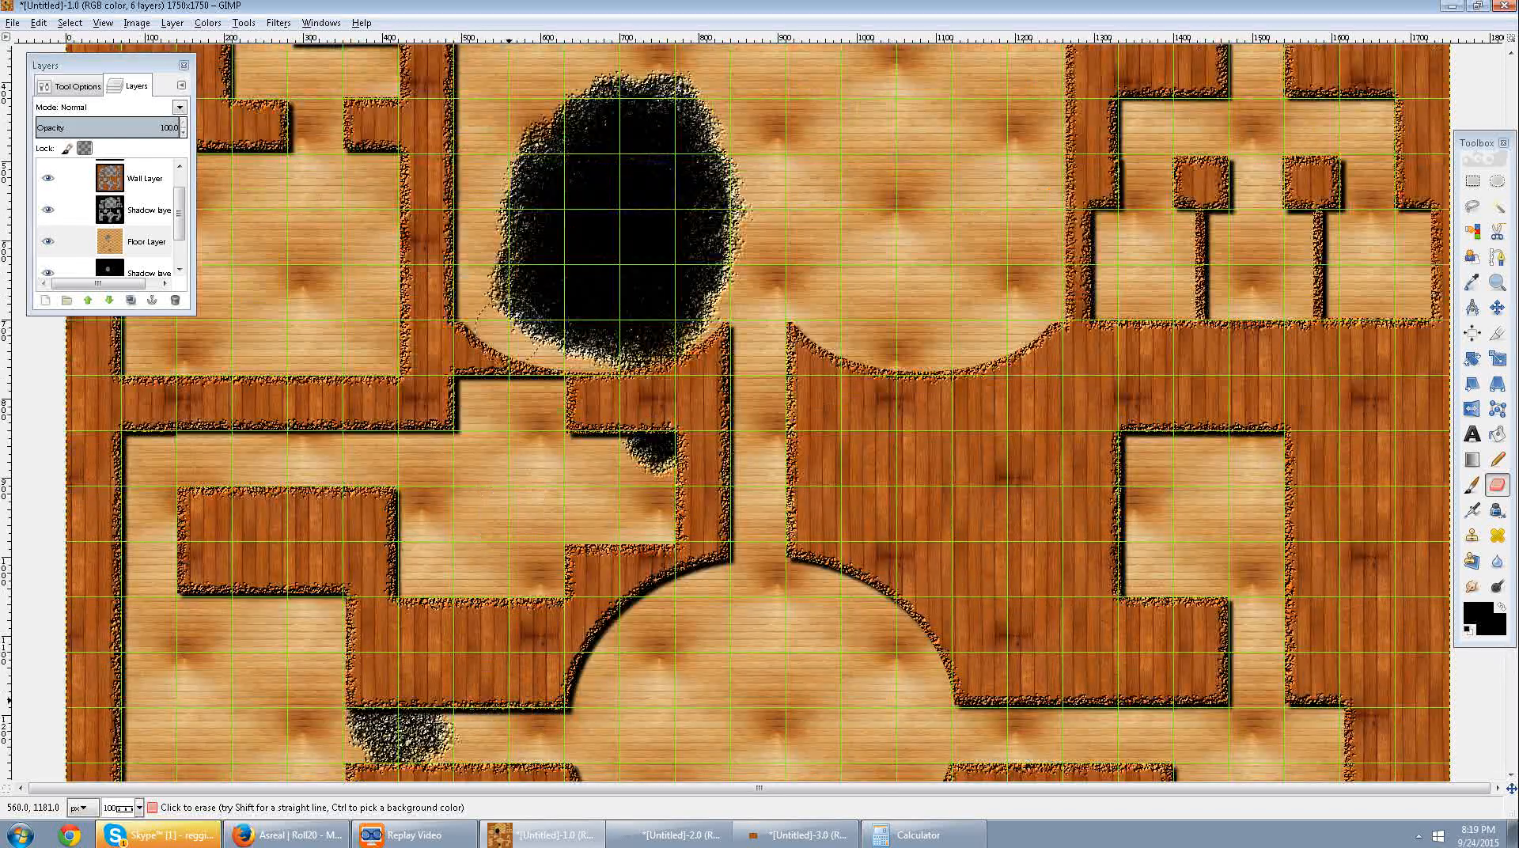
scroll(707, 366, up, 4)
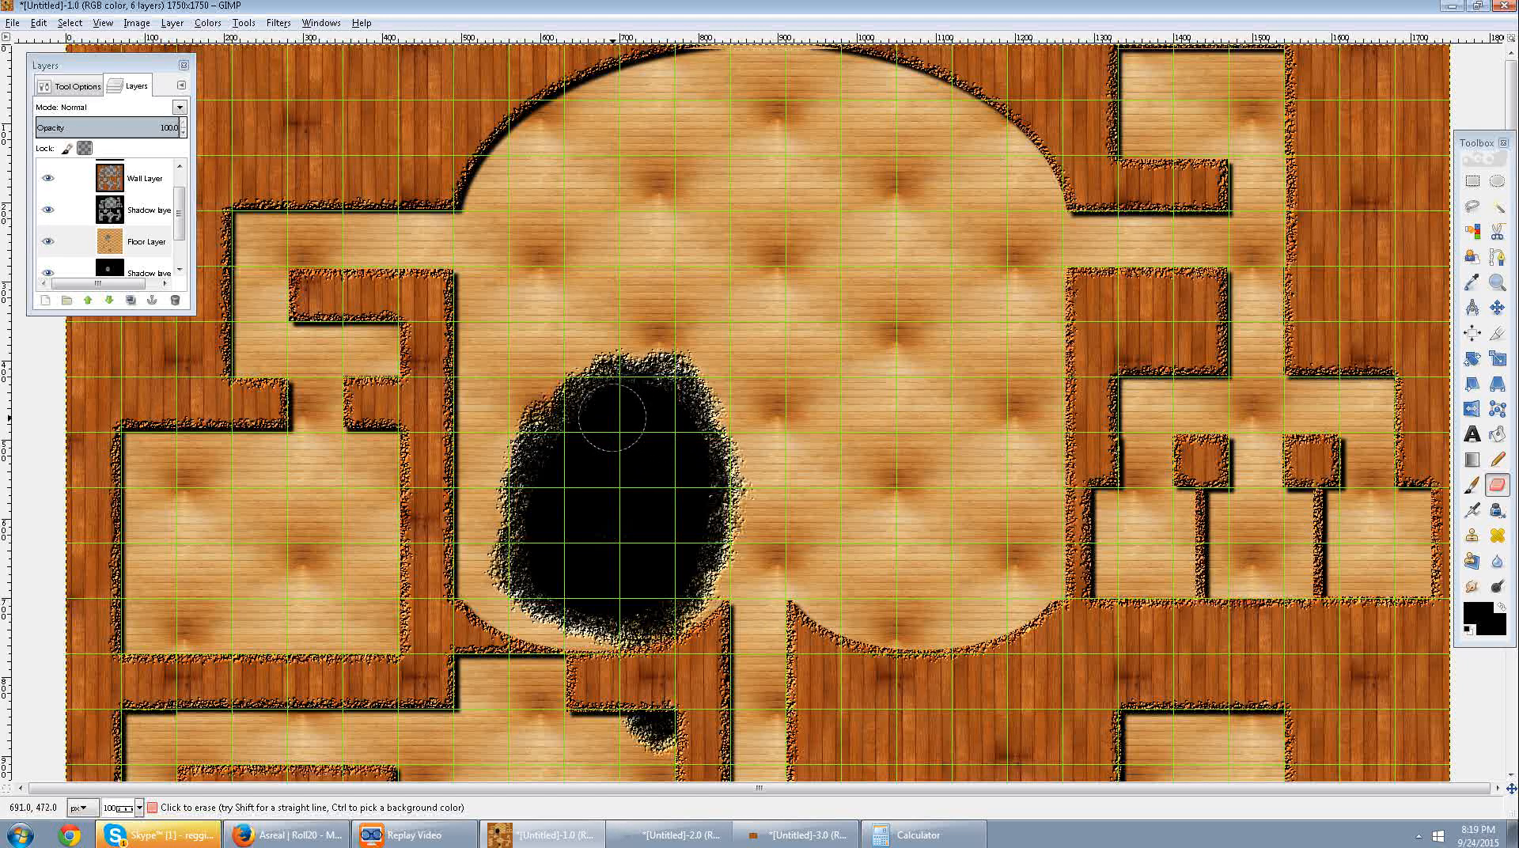
scroll(905, 471, down, 5)
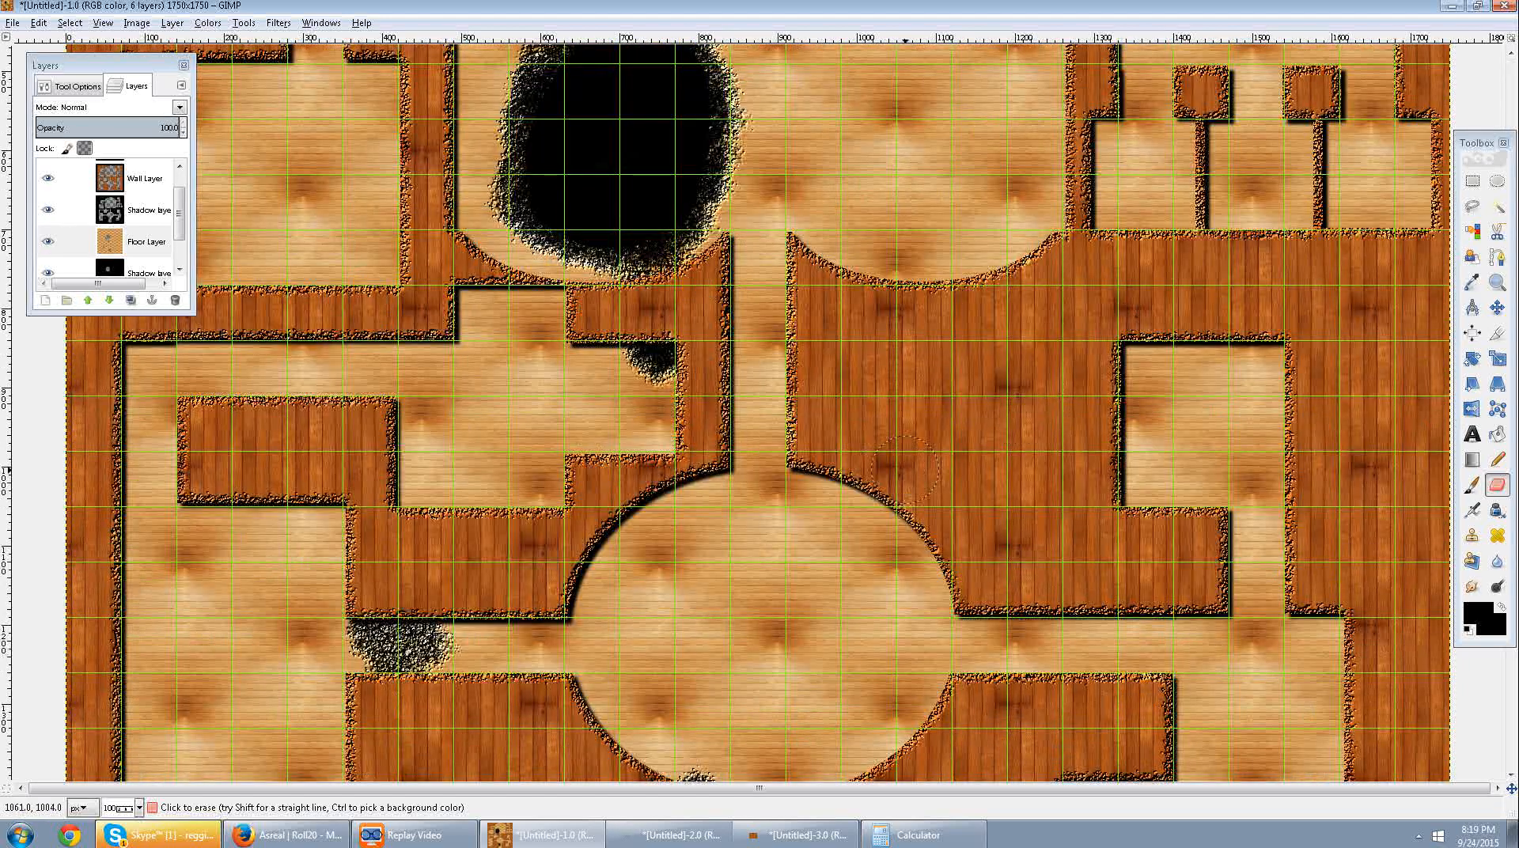
scroll(905, 470, down, 3)
scroll(905, 470, up, 2)
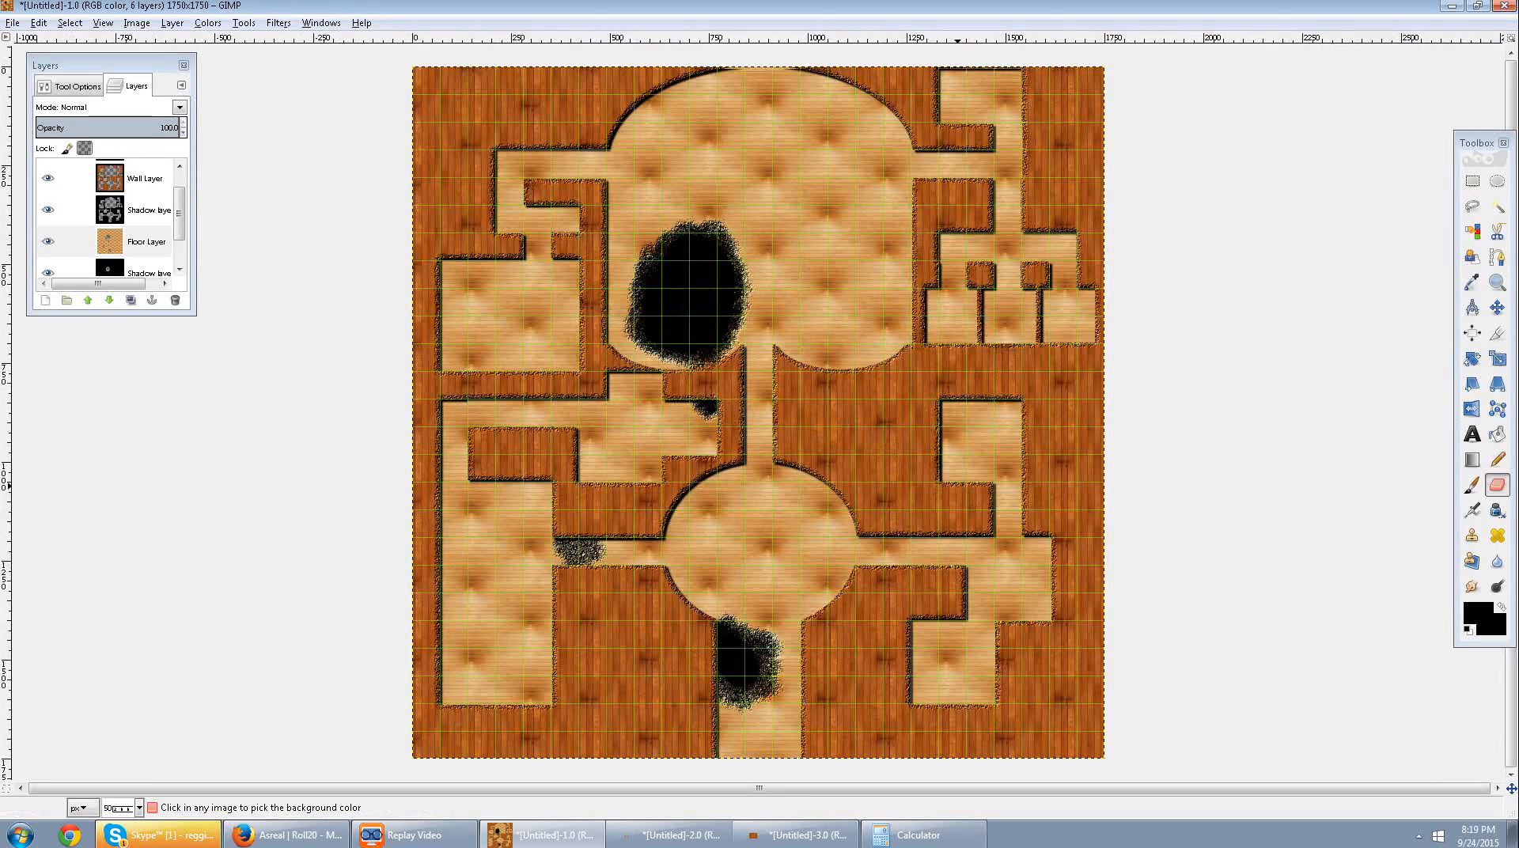
scroll(883, 459, down, 2)
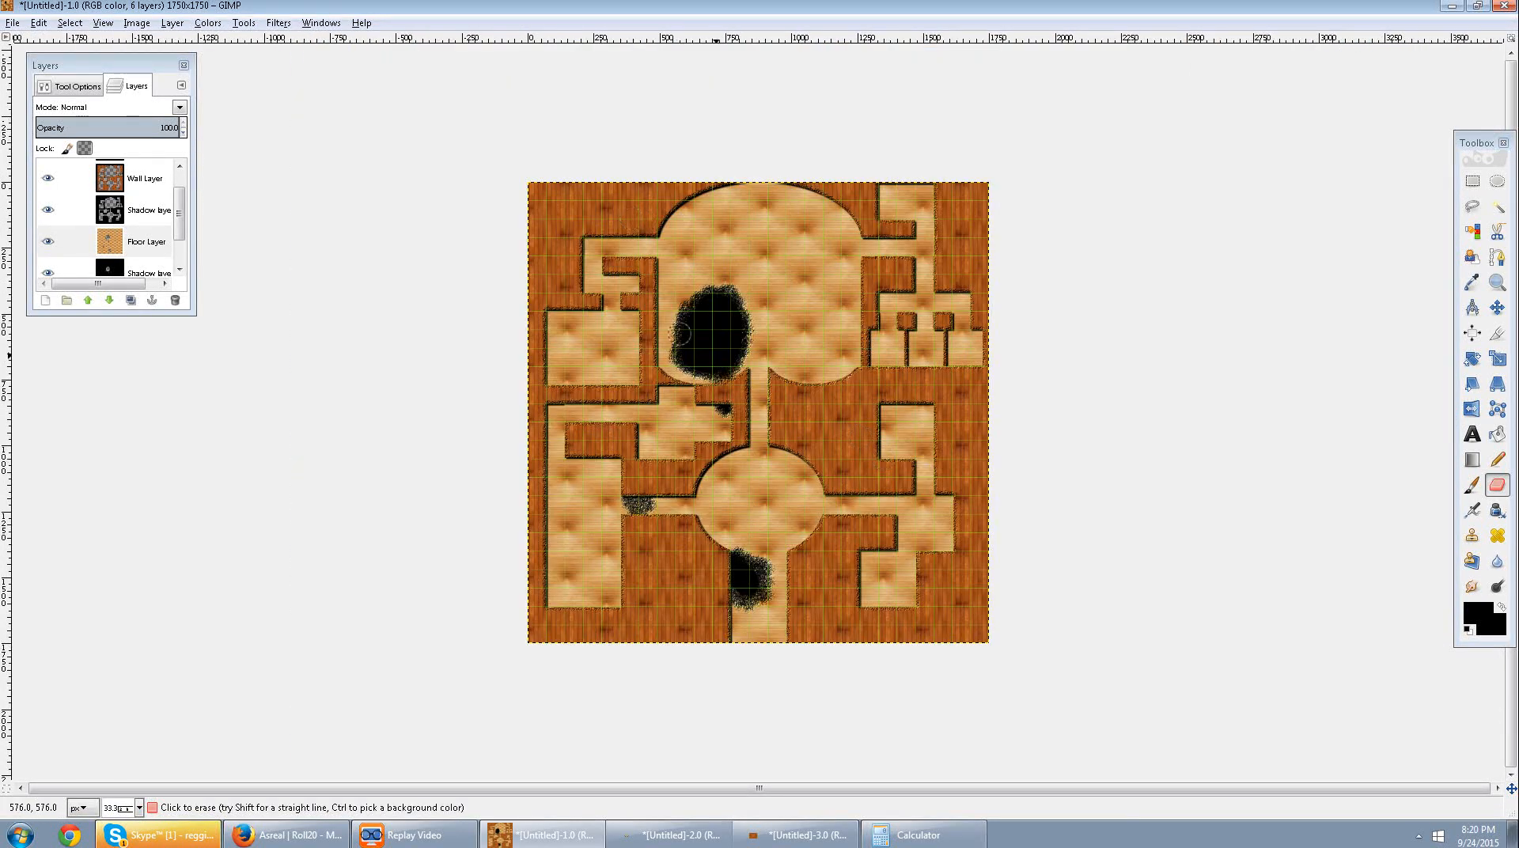
scroll(757, 403, up, 2)
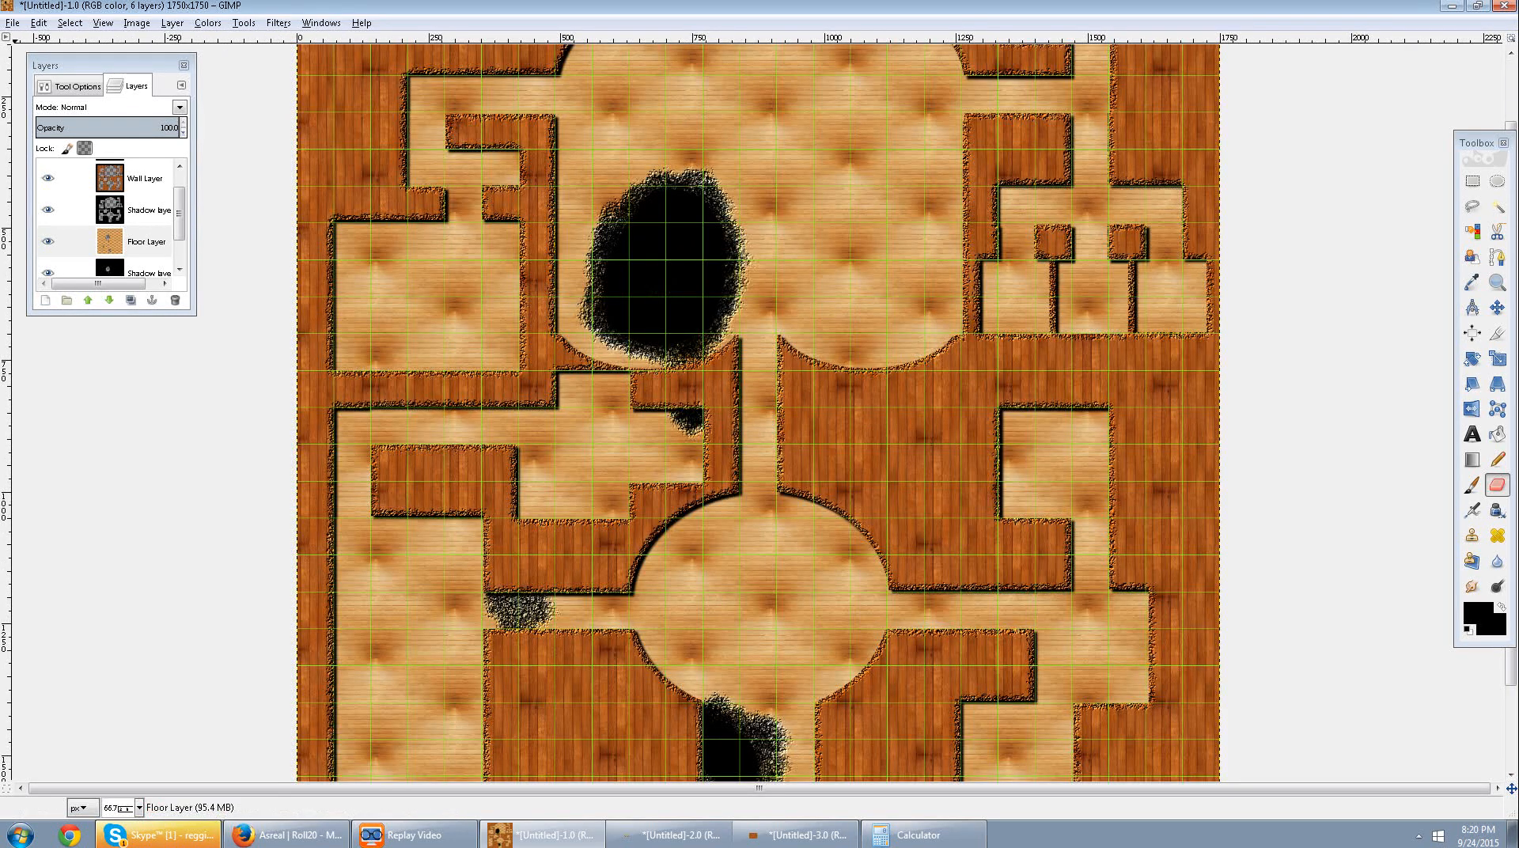
click(12, 22)
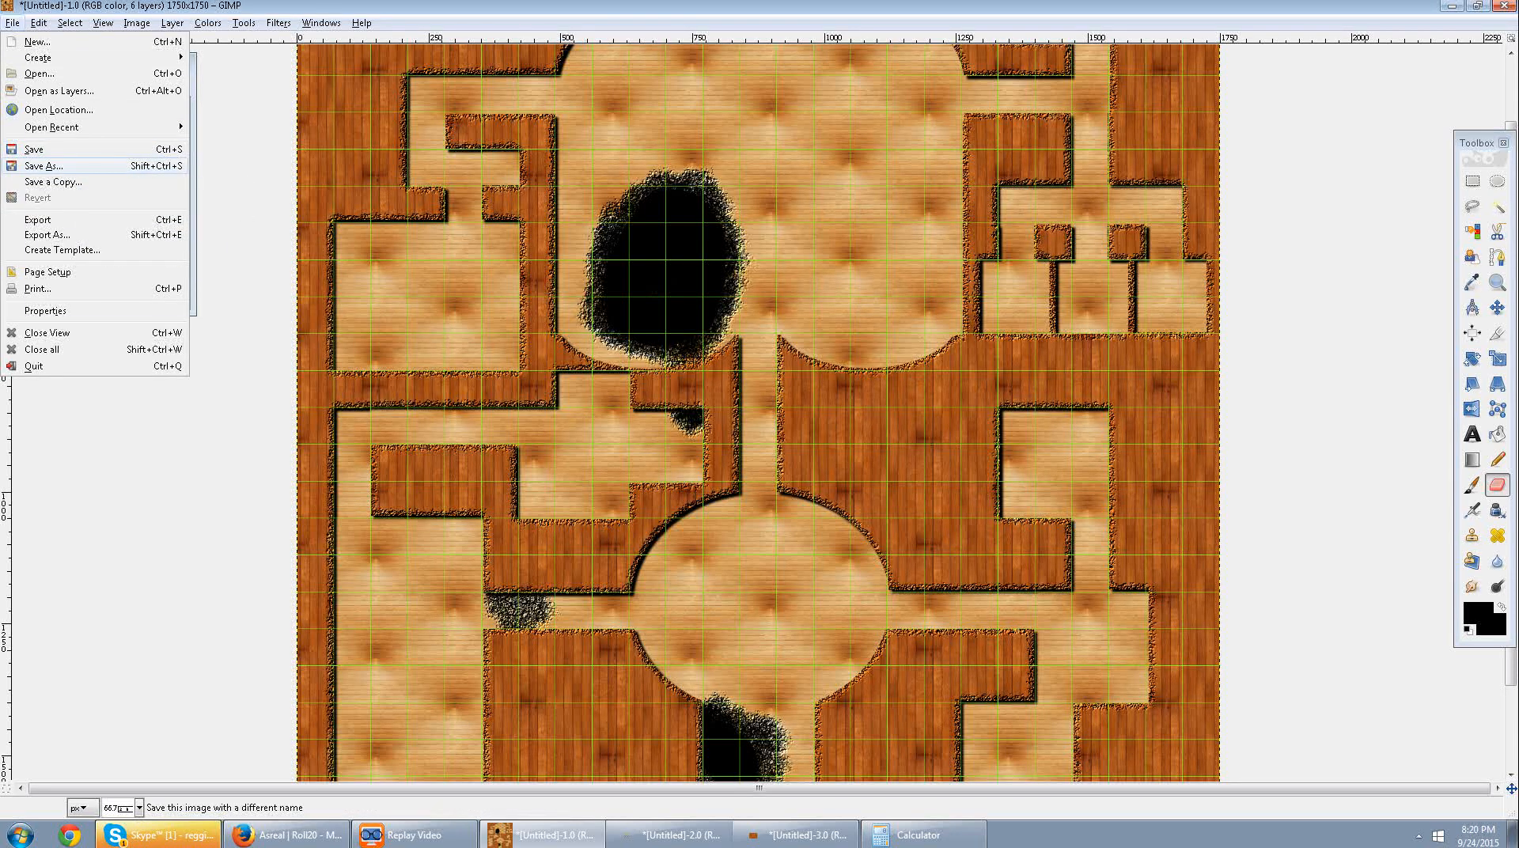
click(43, 165)
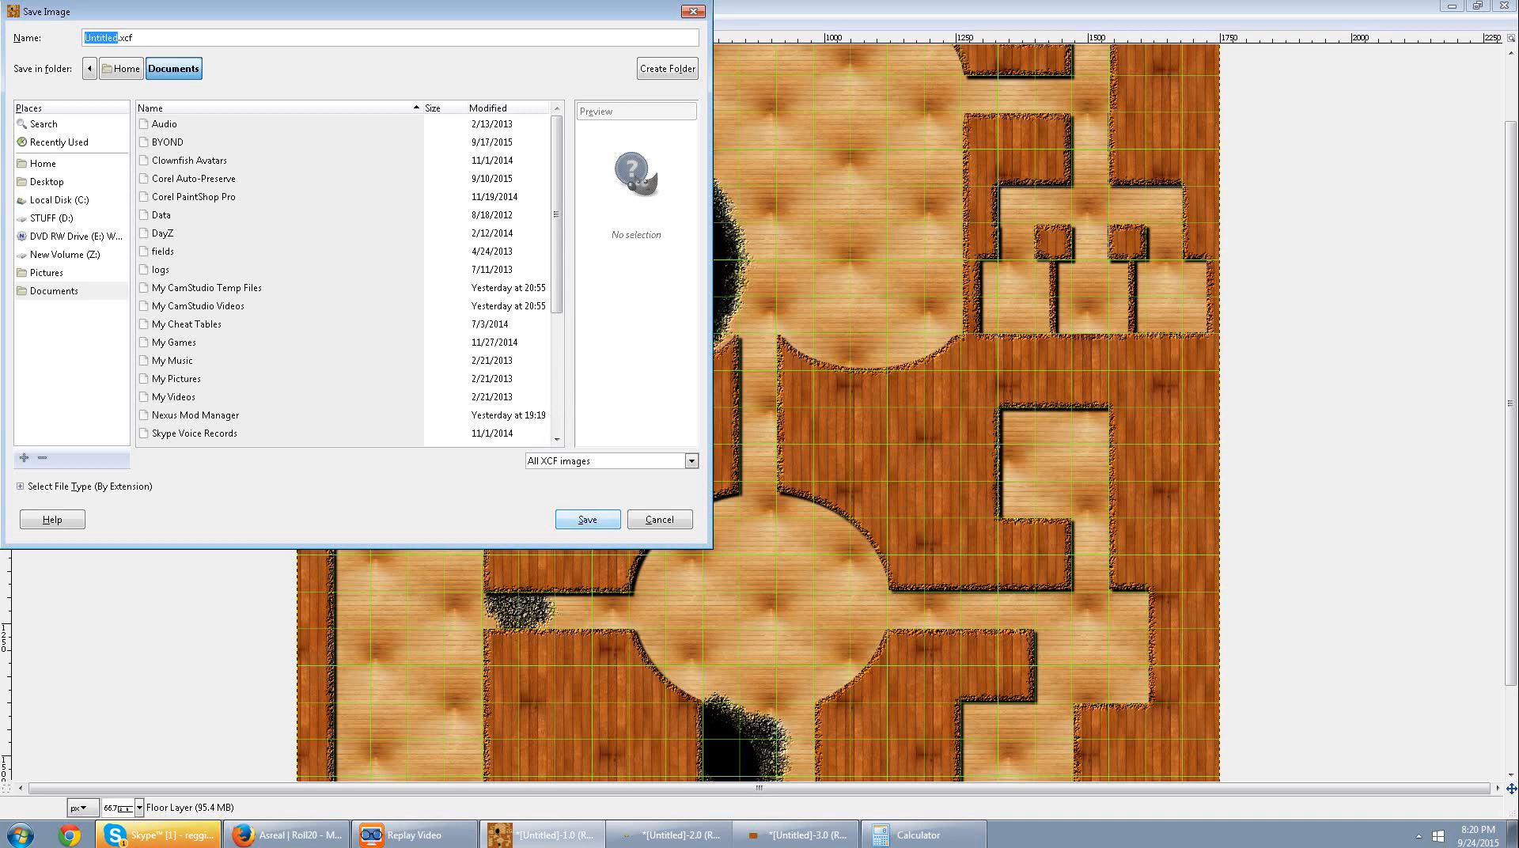
click(660, 520)
Export the map as Mansion 2.png to the Documents folder with the default PNG options.
click(12, 23)
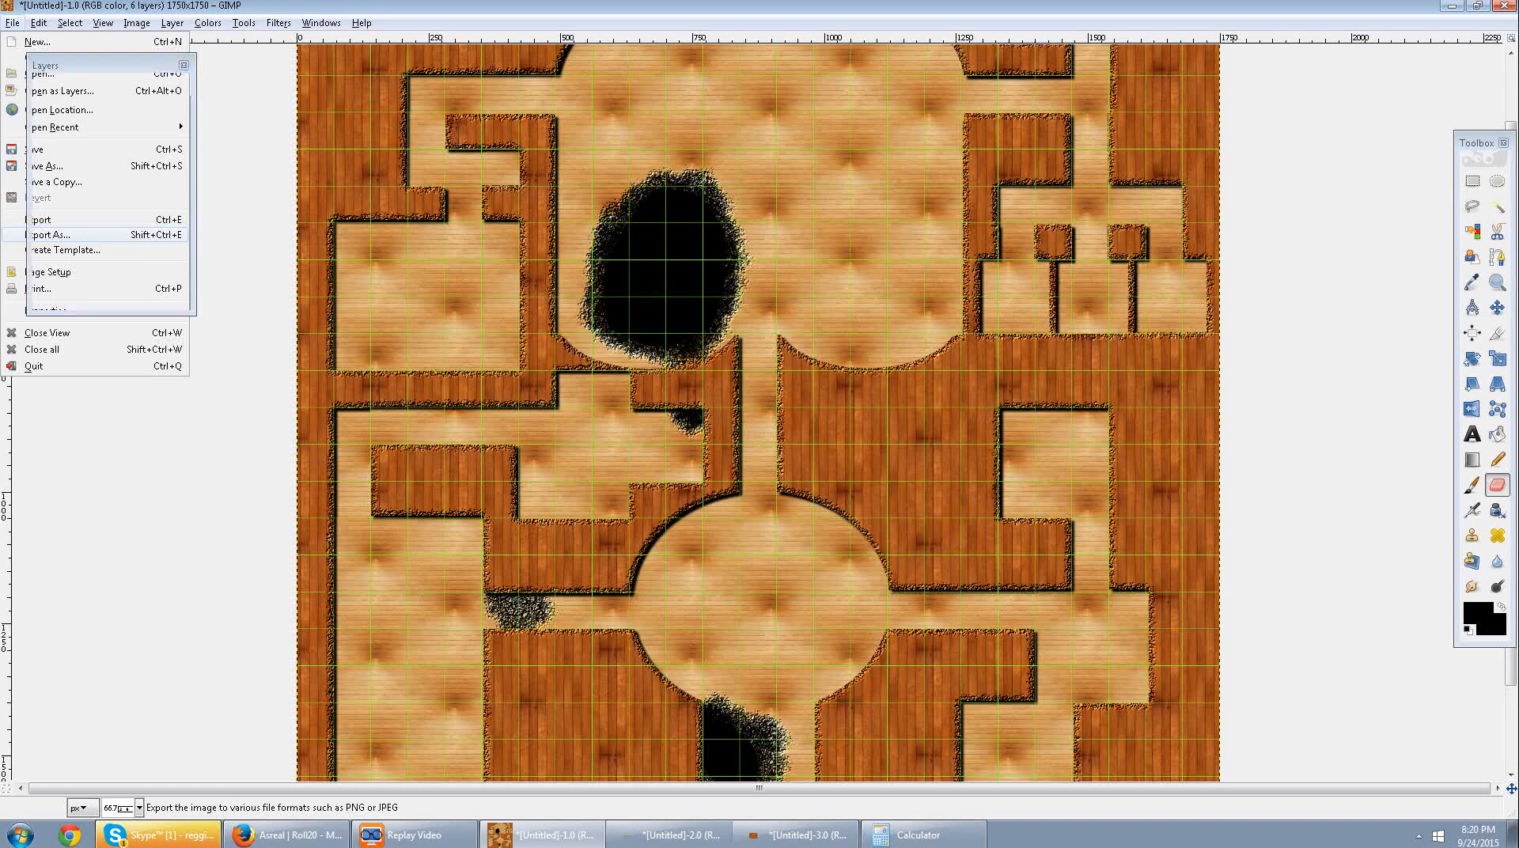
click(48, 234)
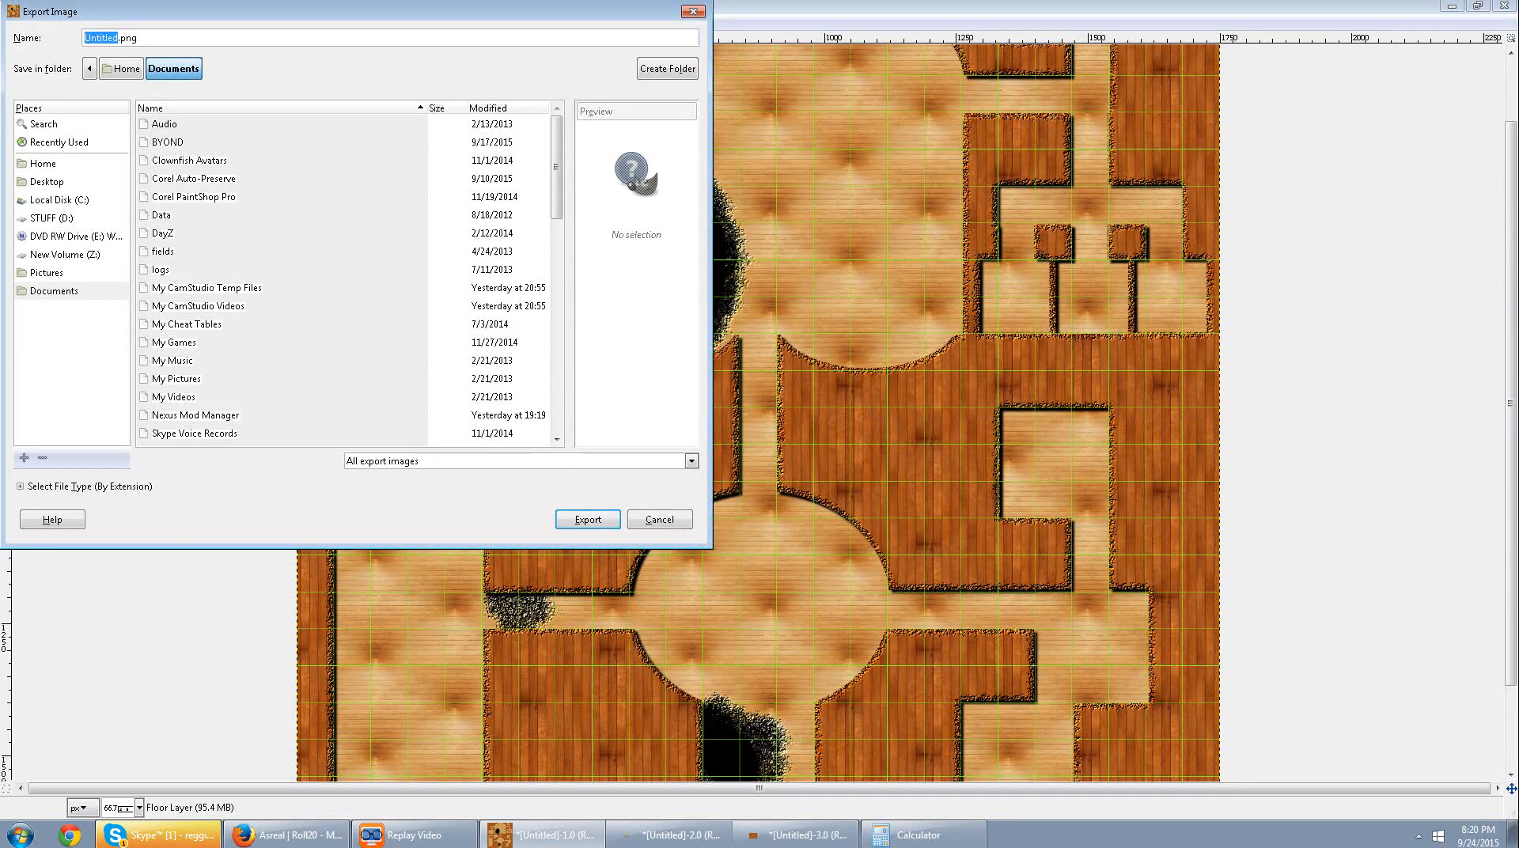
text(Mansion 2)
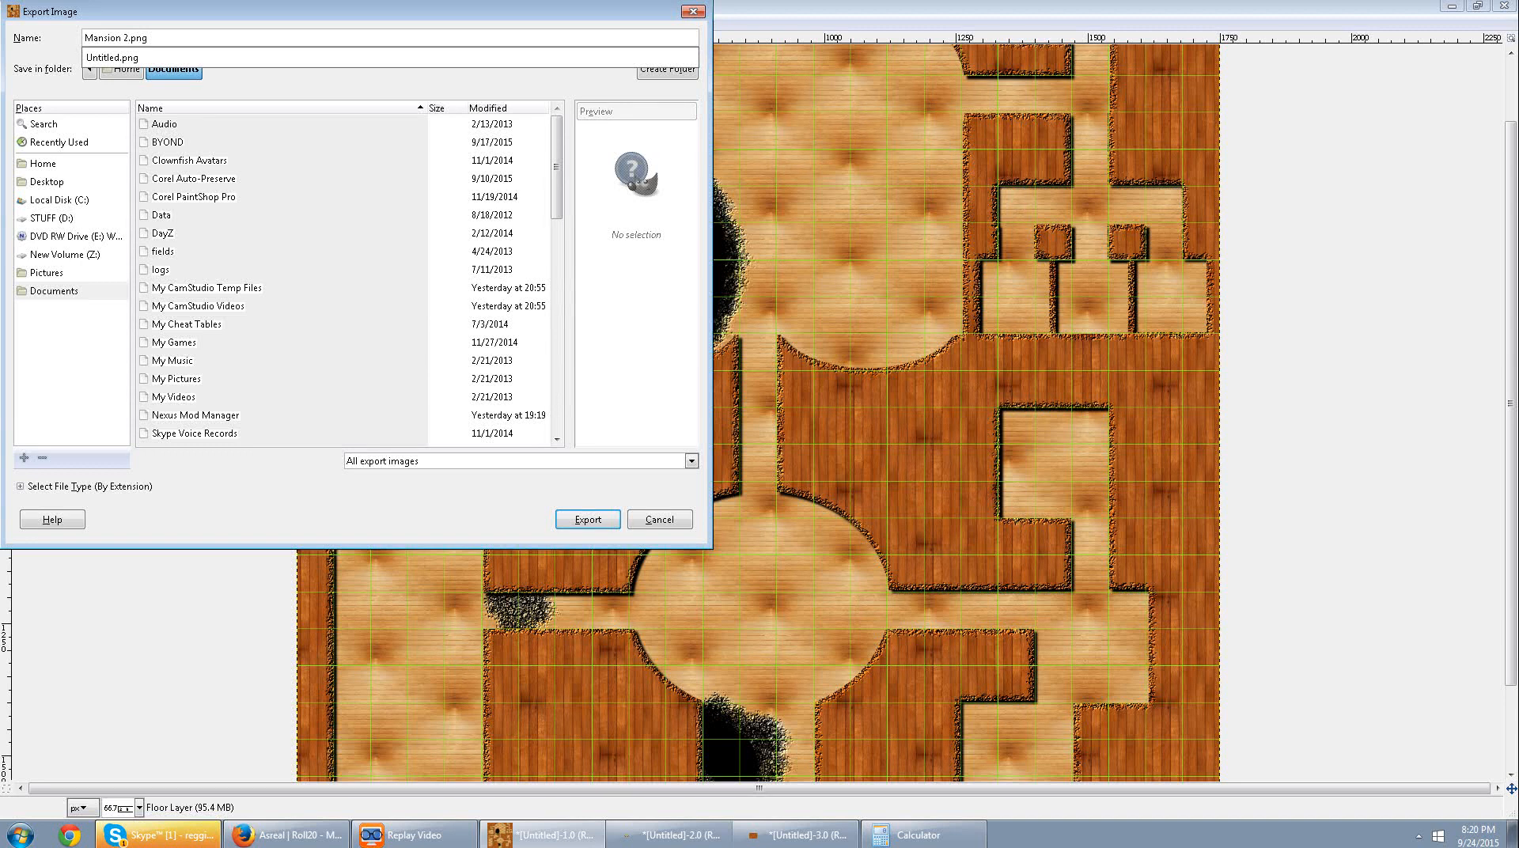
click(54, 292)
click(54, 292)
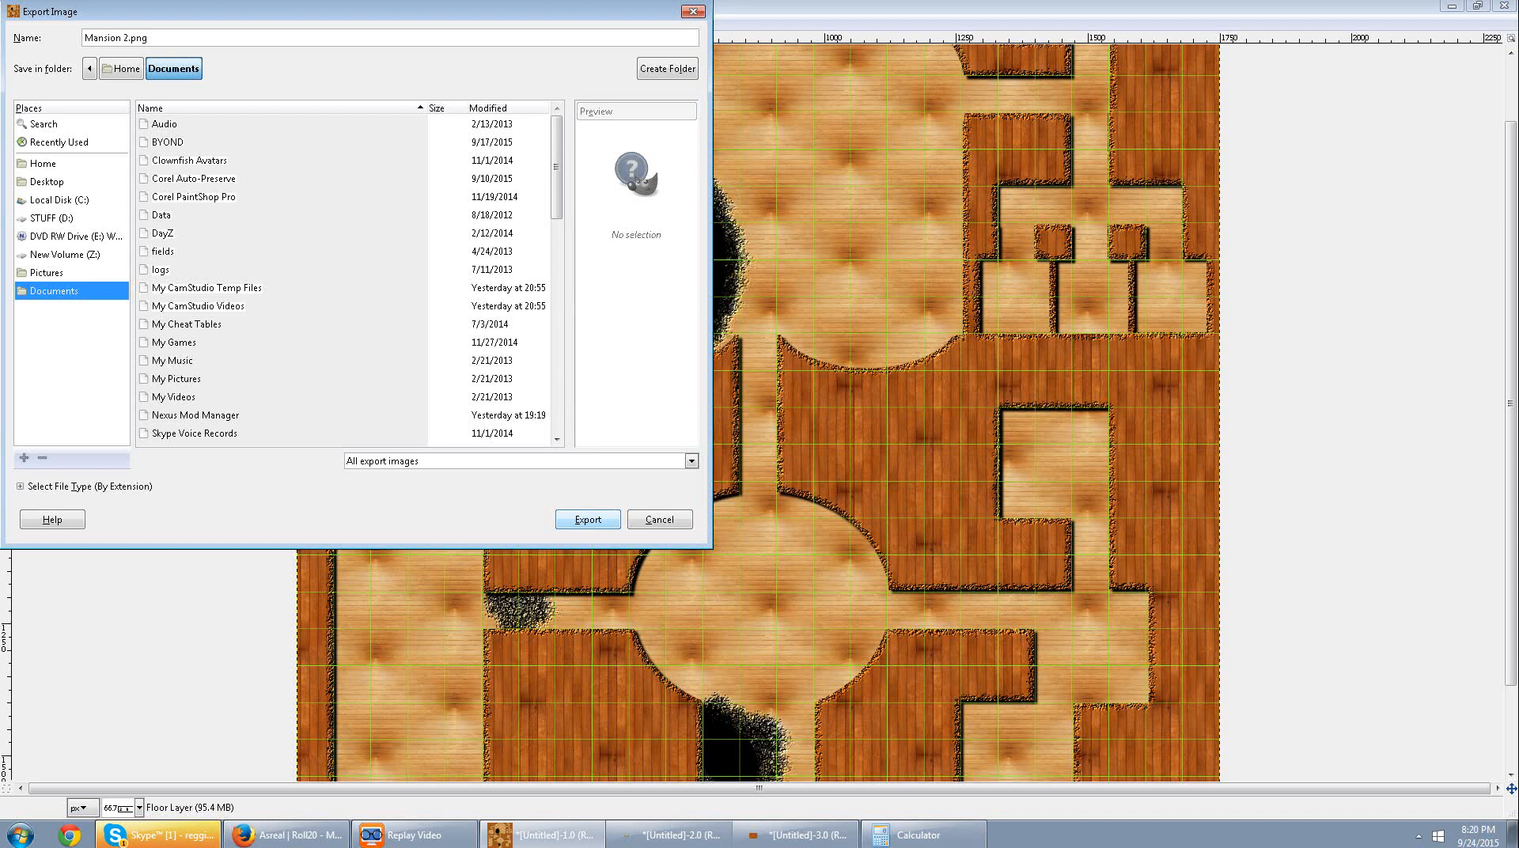
scroll(345, 277, down, 10)
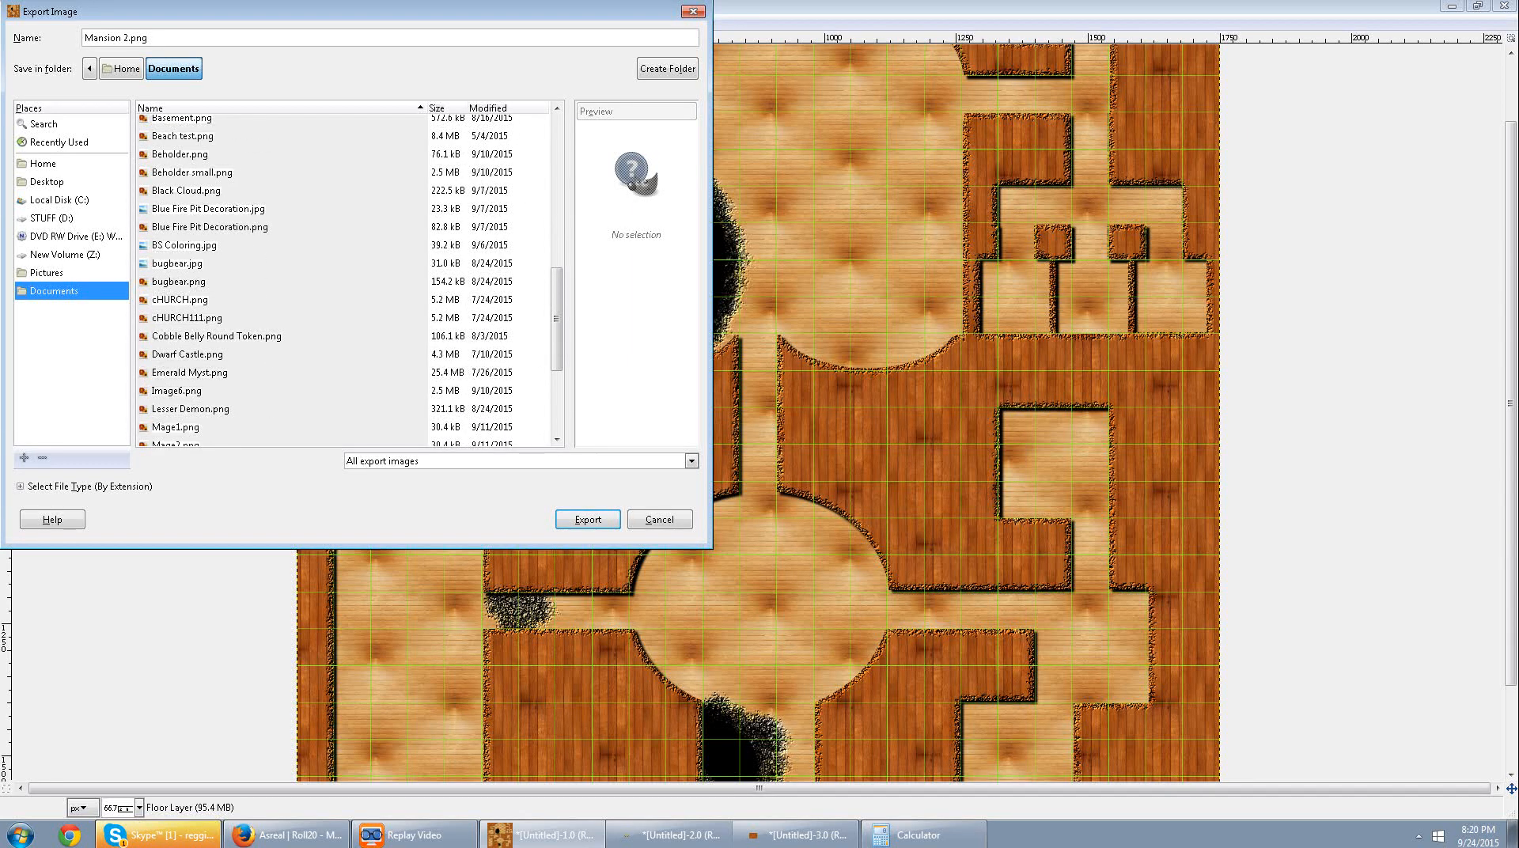
click(588, 519)
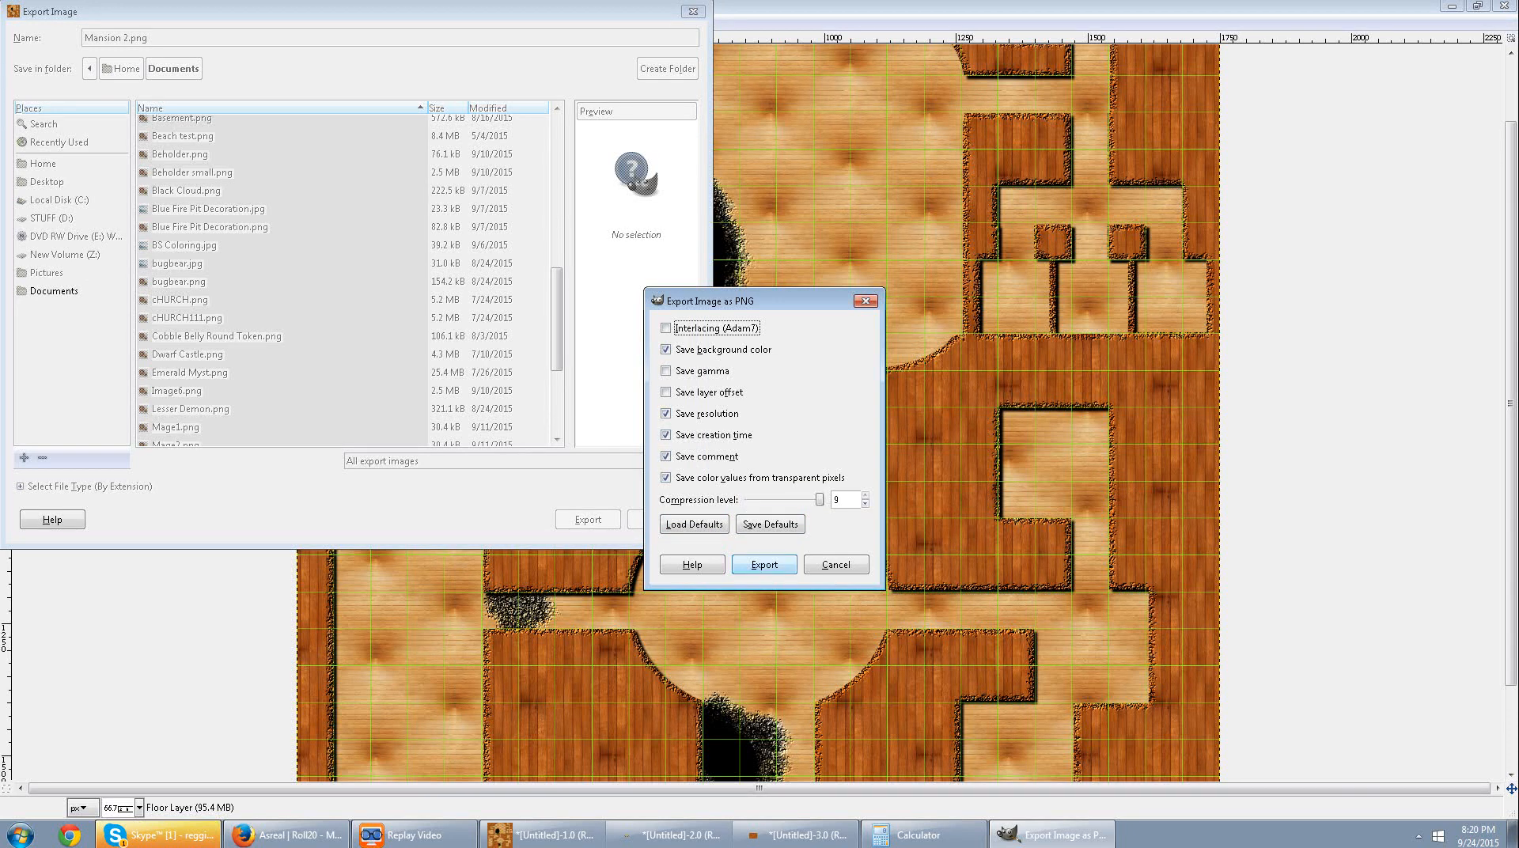
click(765, 564)
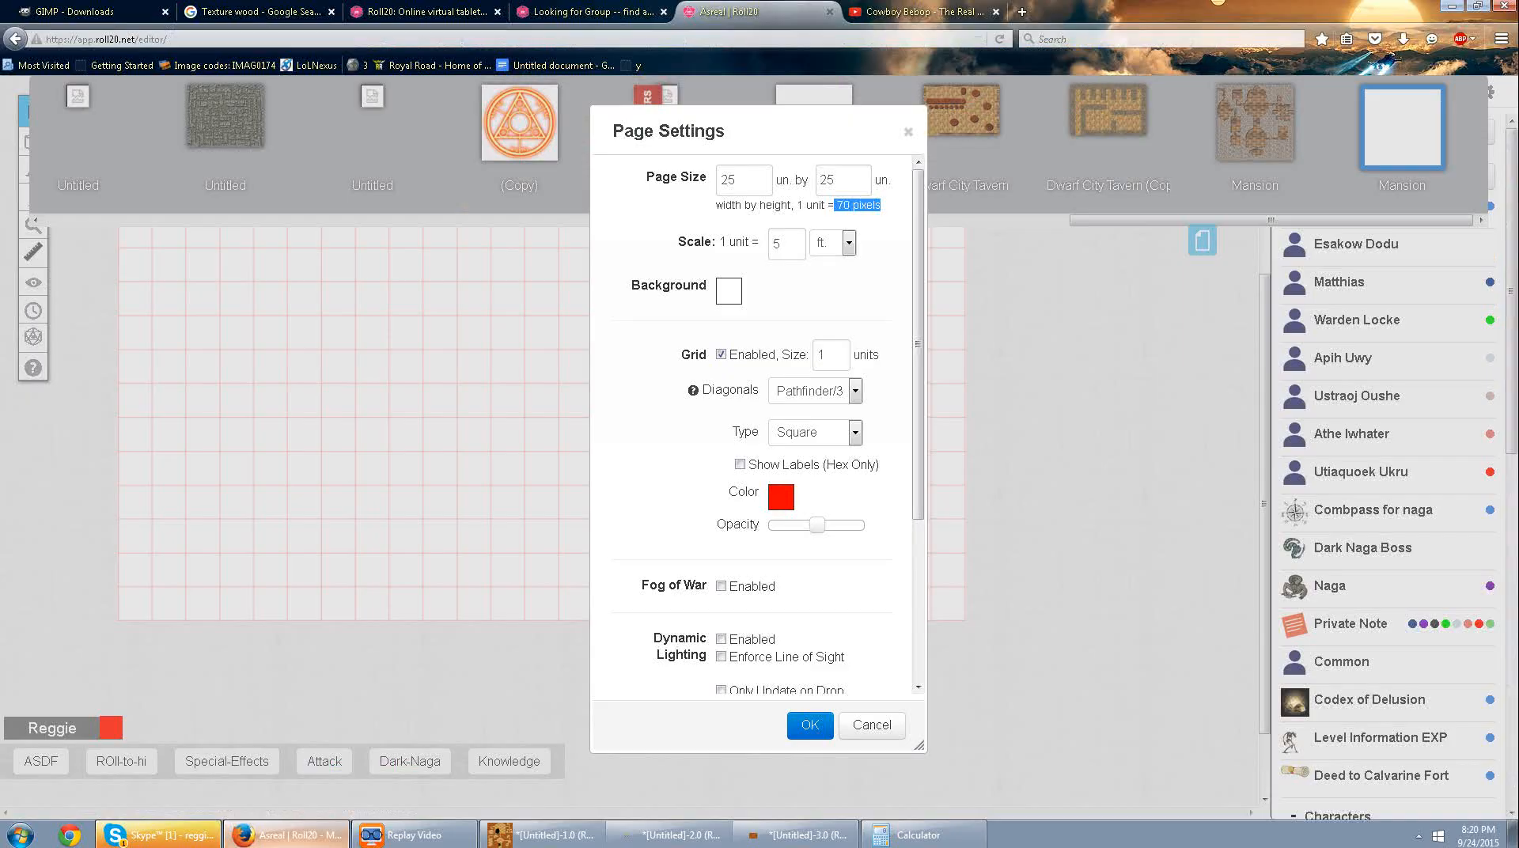
Switch to Roll20 in Firefox, accept the Mansion page settings and open the personal art library.
click(286, 836)
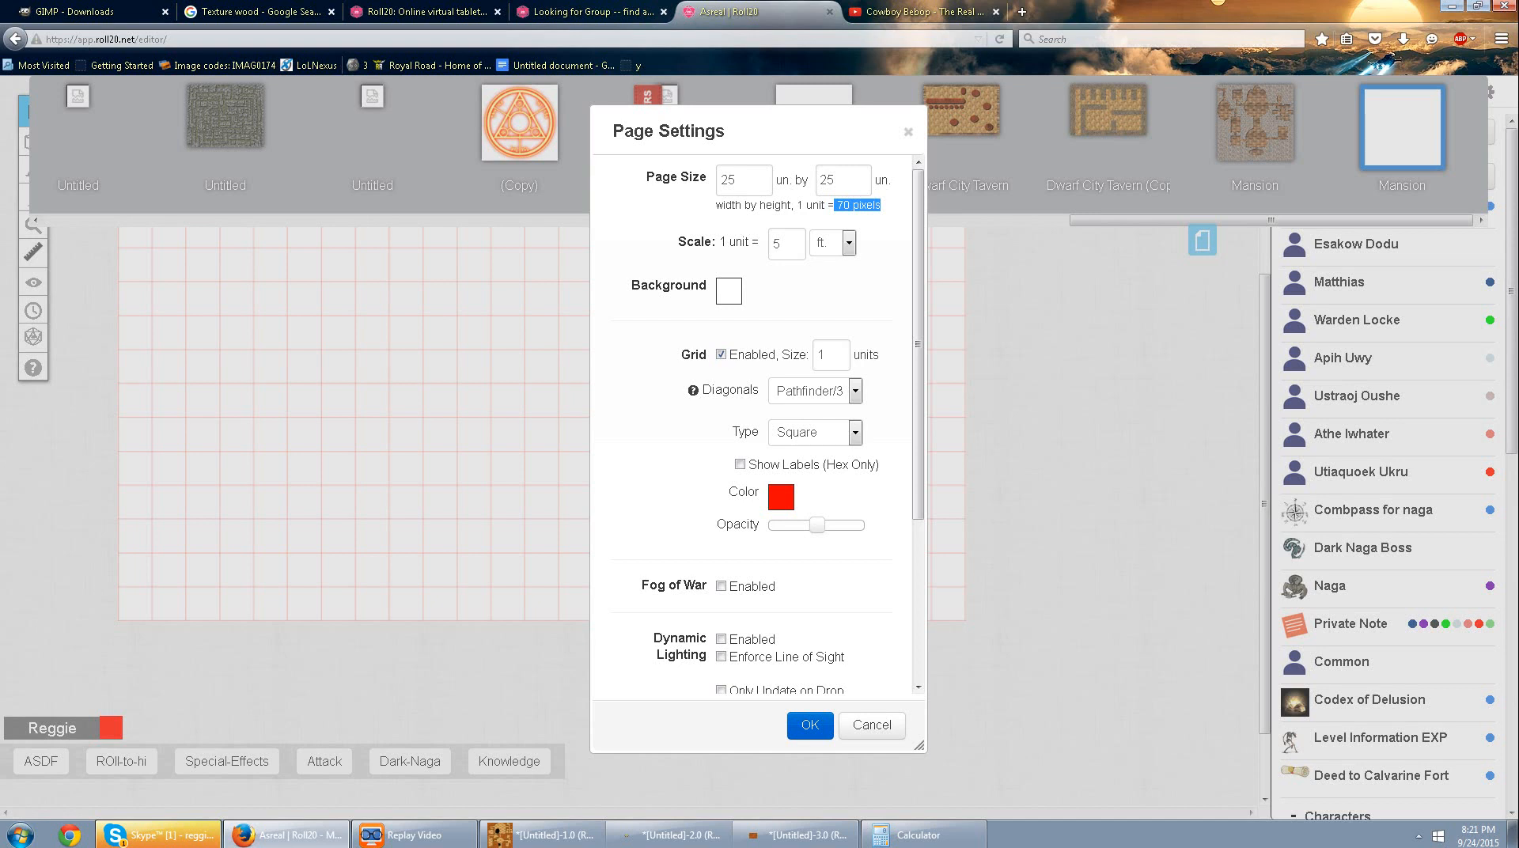
click(809, 725)
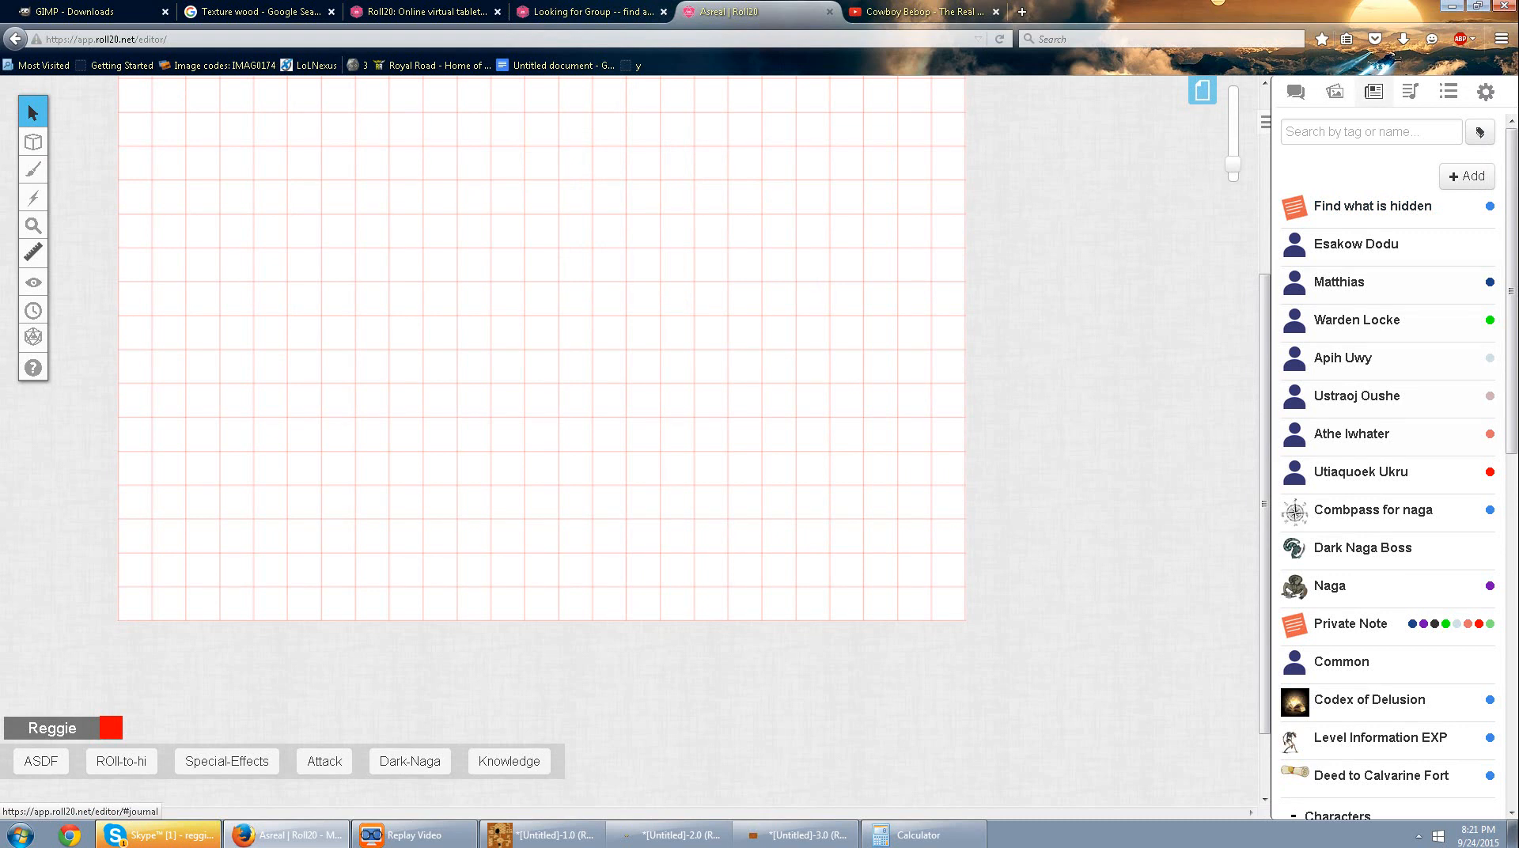
click(1335, 91)
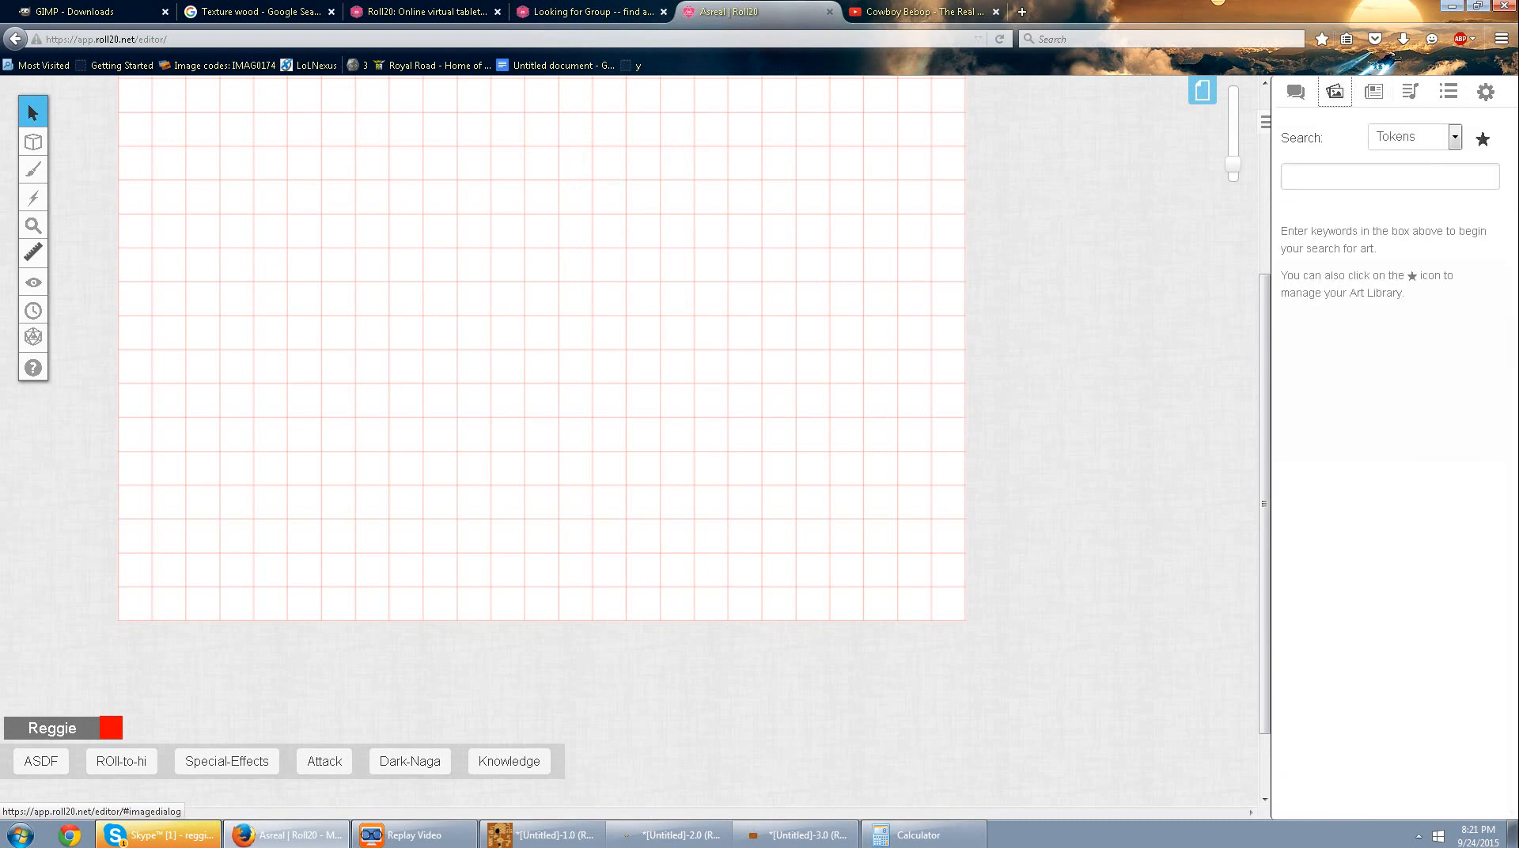
click(1483, 139)
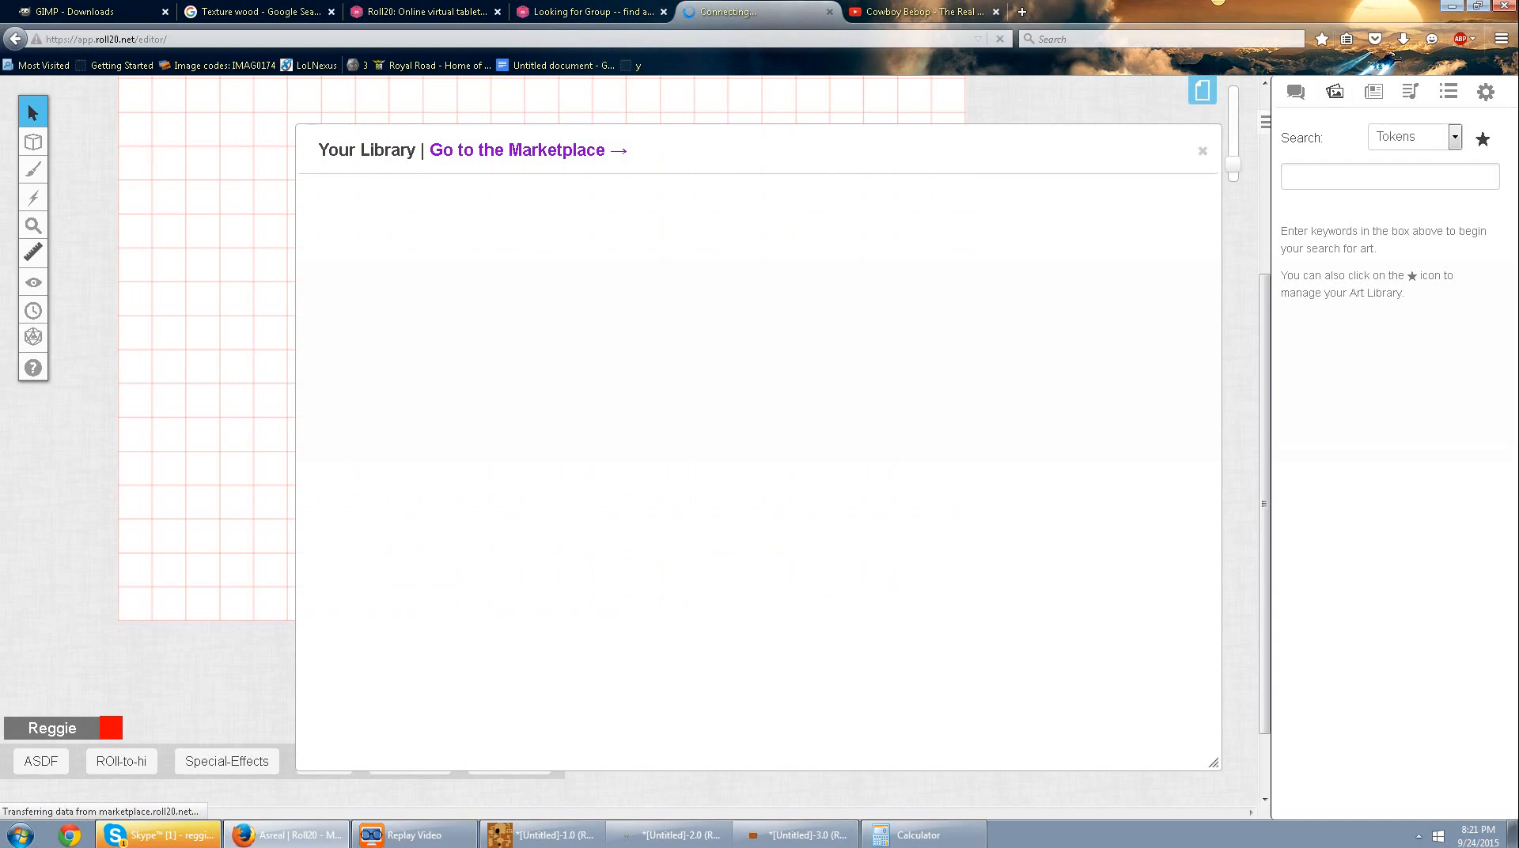
scroll(758, 467, down, 5)
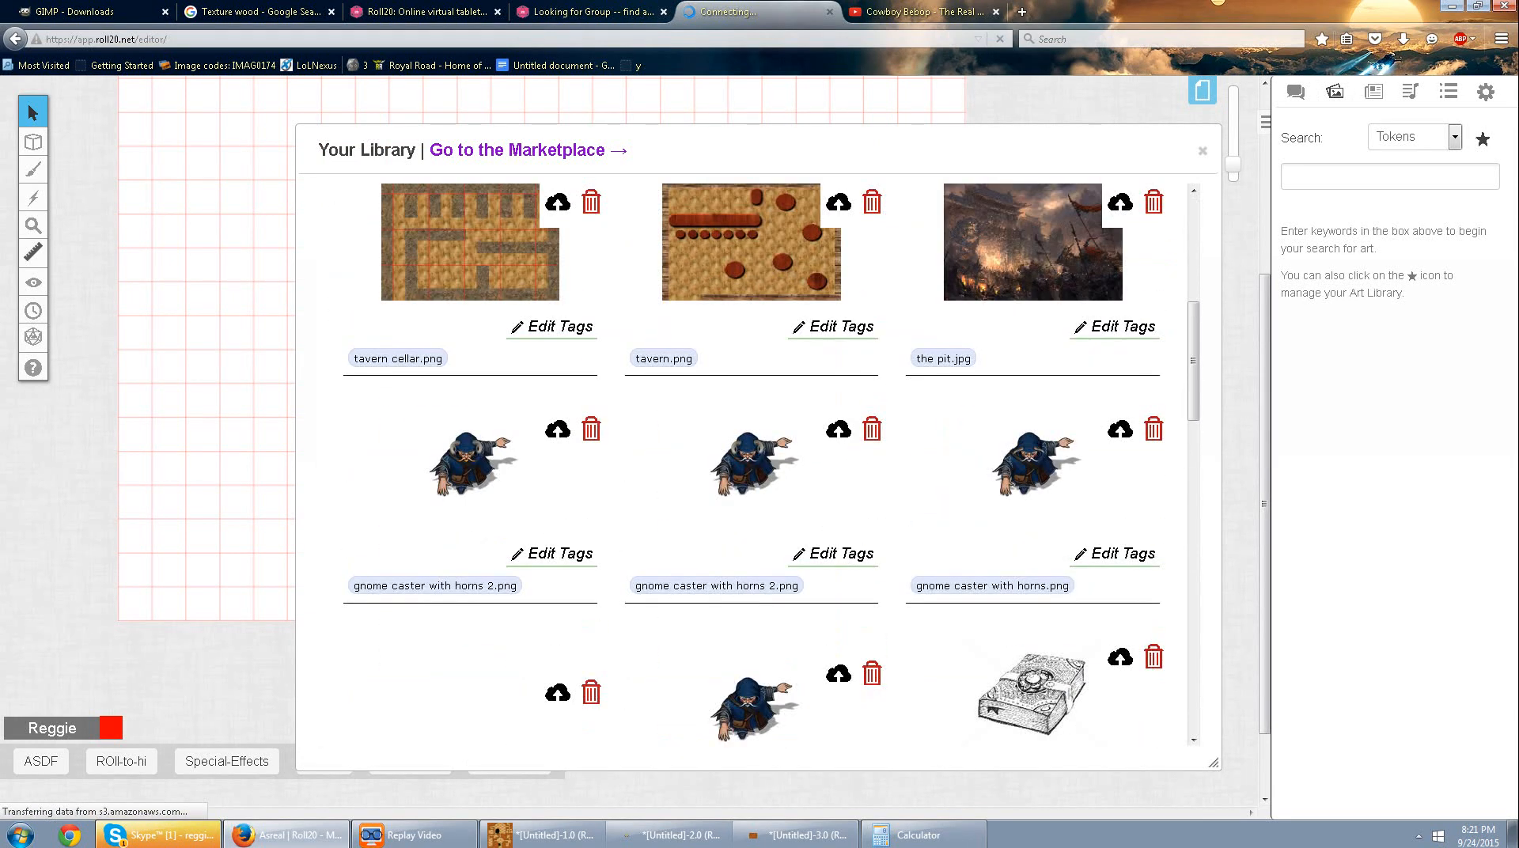
scroll(758, 467, up, 5)
scroll(758, 467, down, 4)
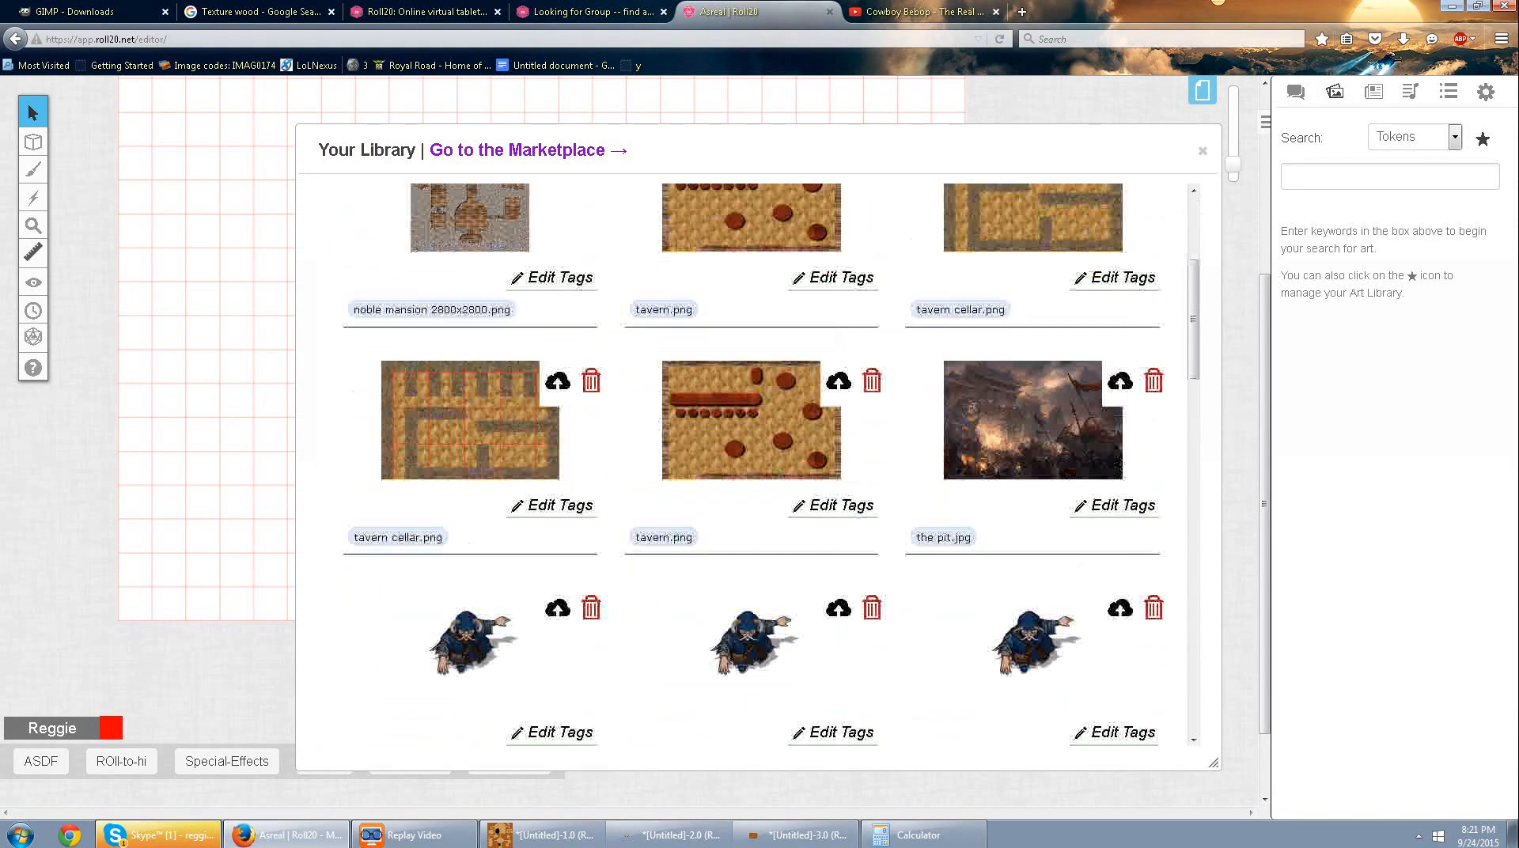
scroll(758, 466, up, 4)
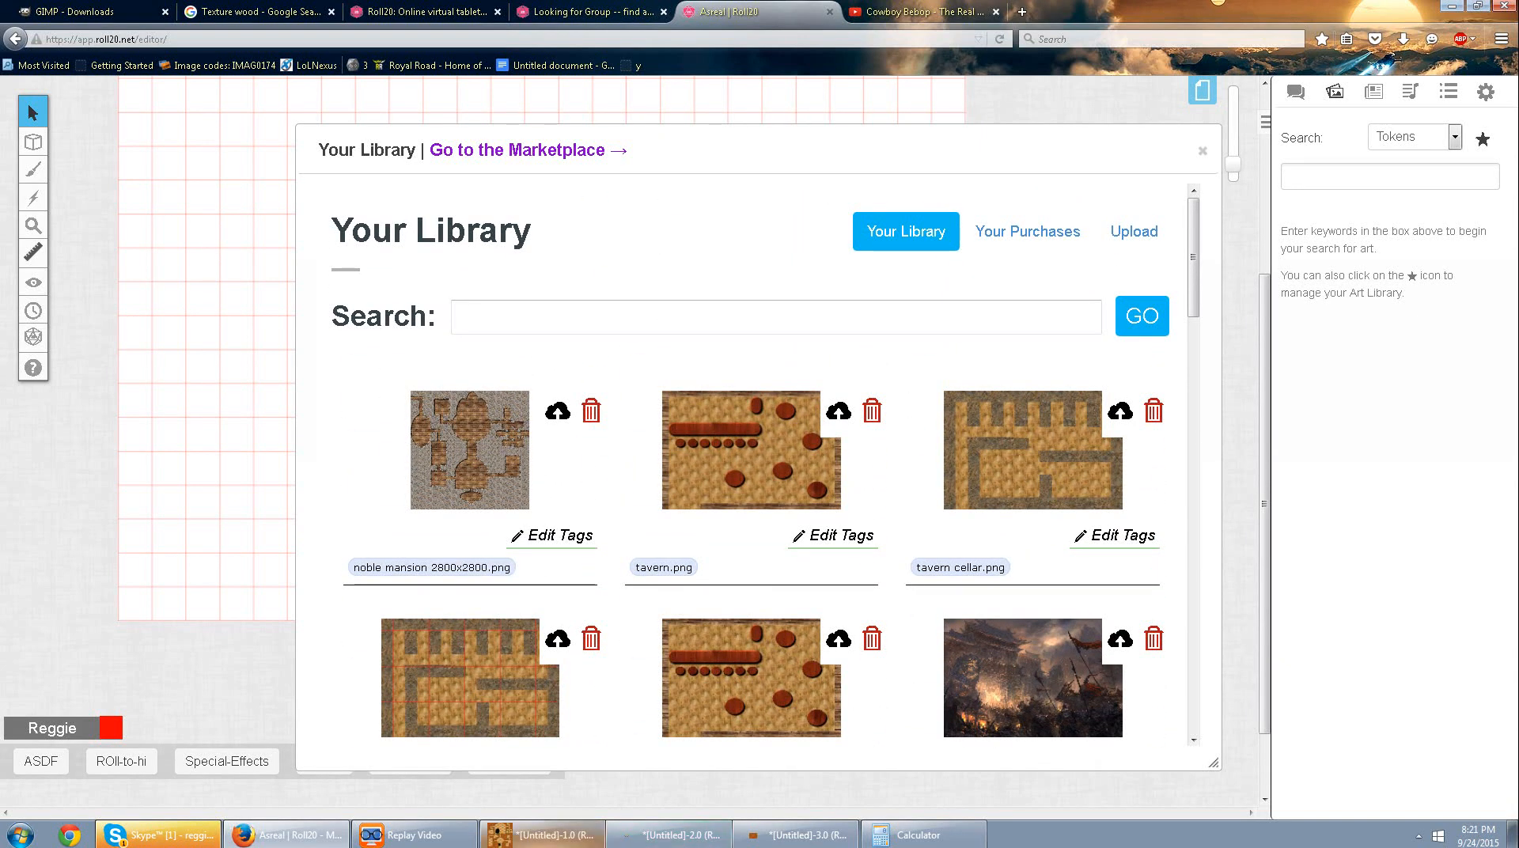
Switch back to GIMP and delete the Grid layer from the map.
click(546, 835)
key(alt+Tab)
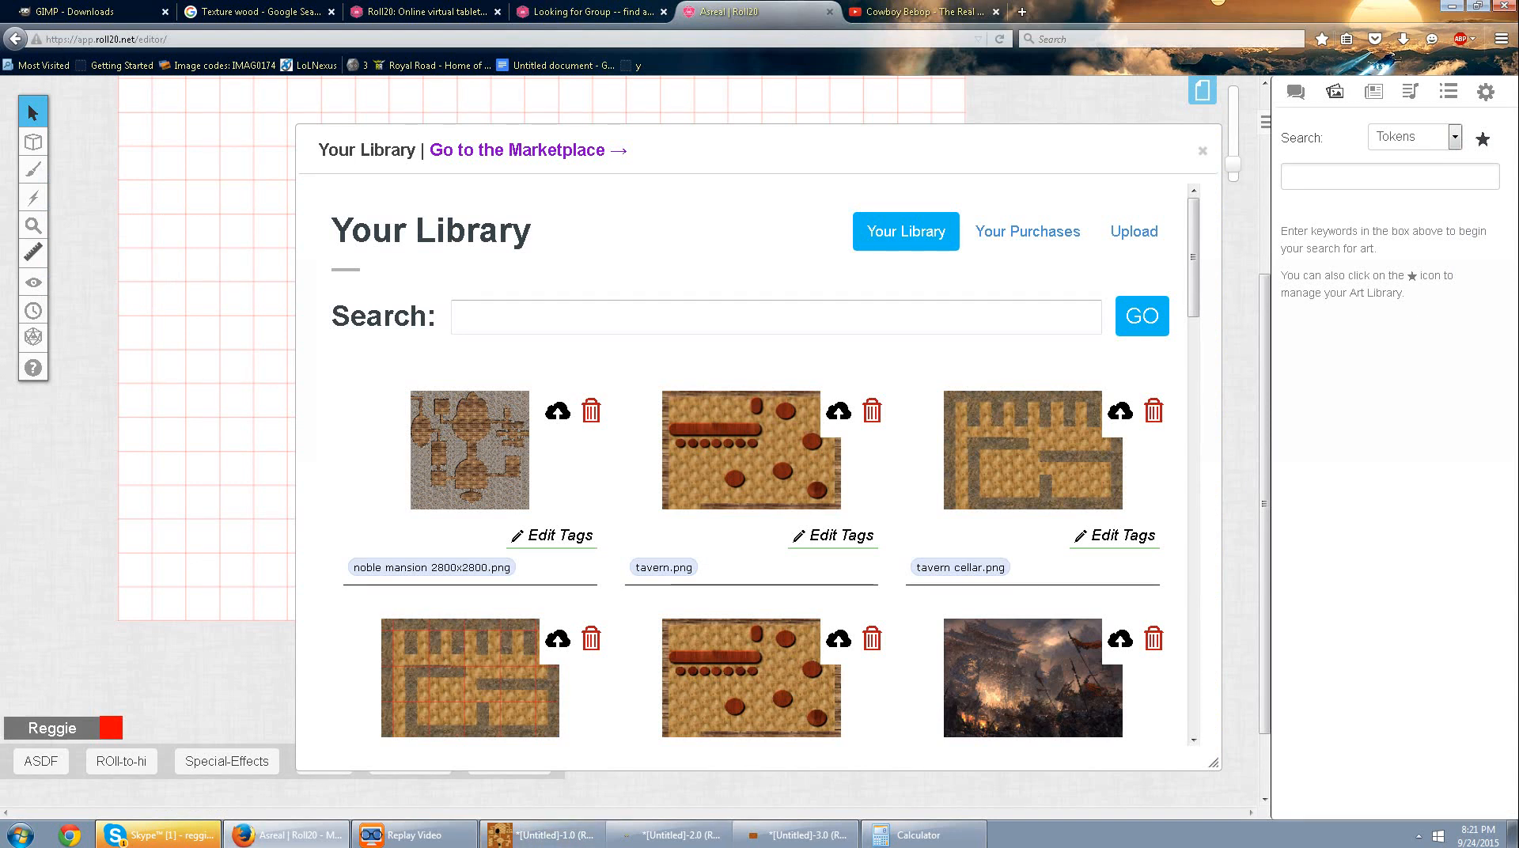
click(543, 835)
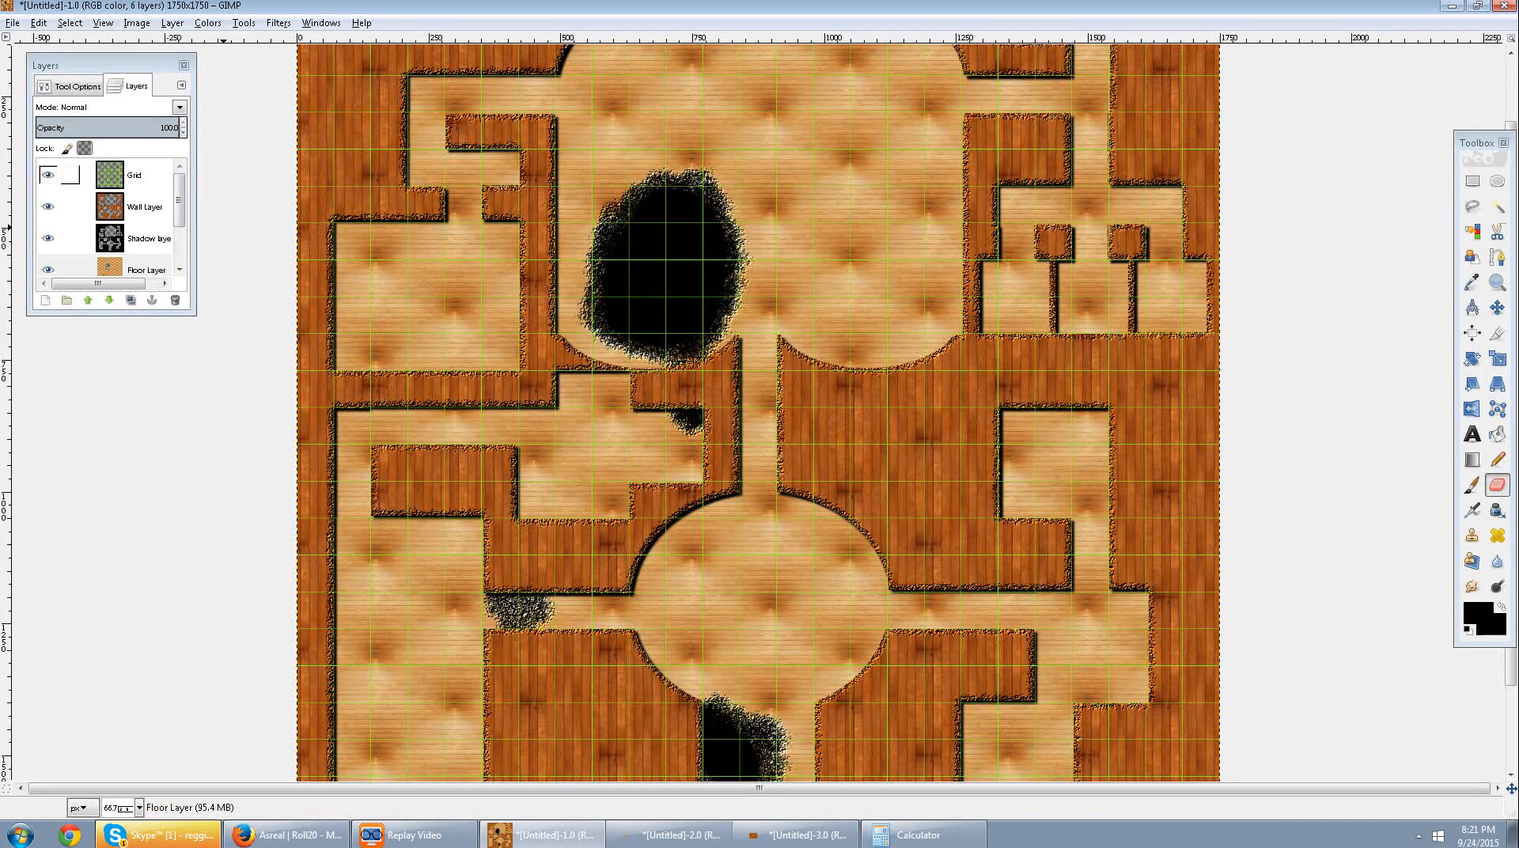
right_click(107, 183)
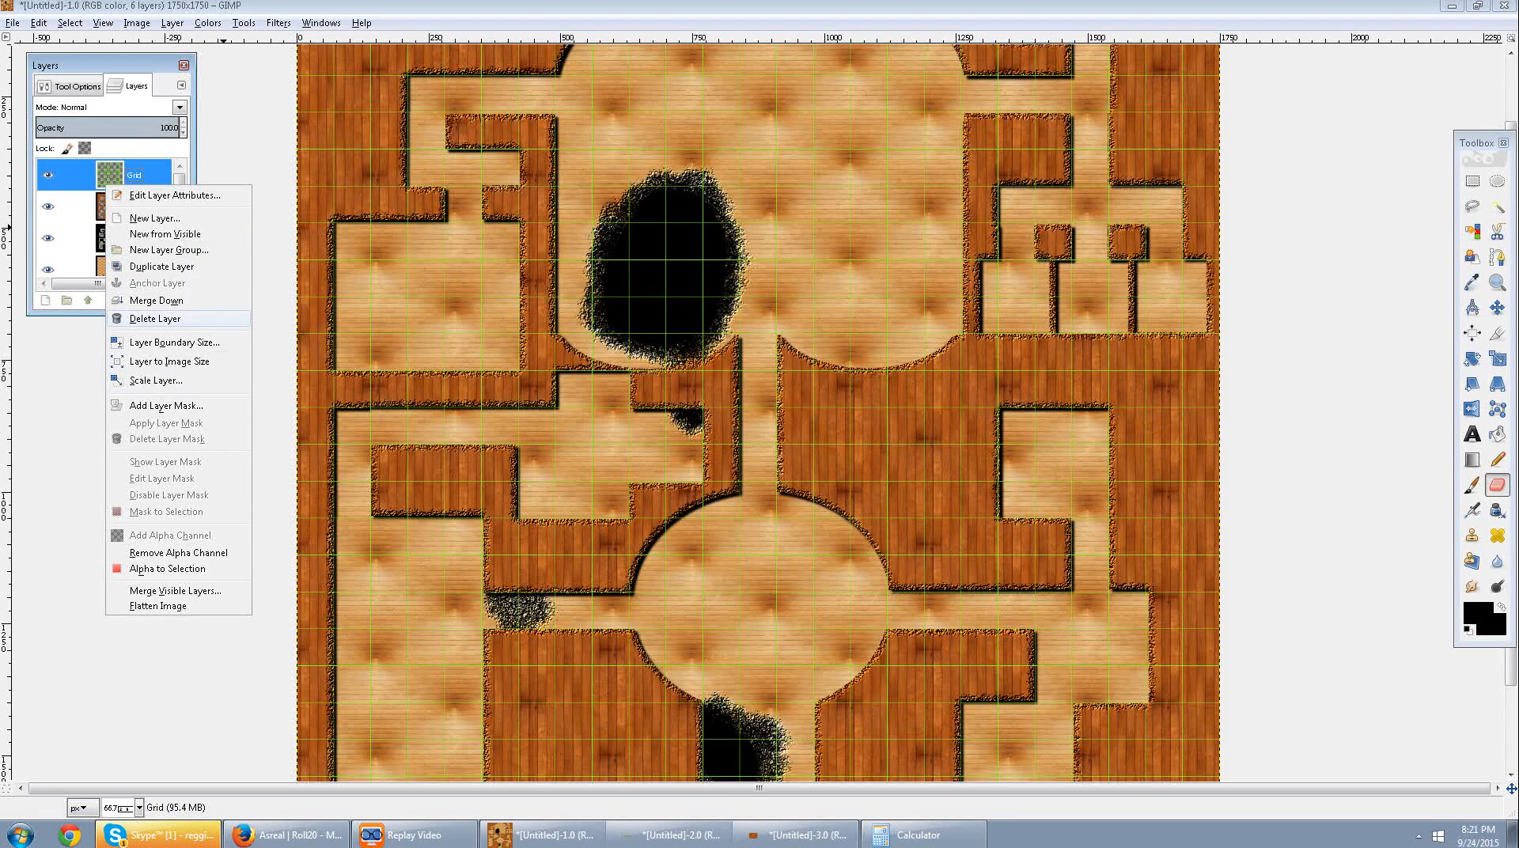
click(155, 318)
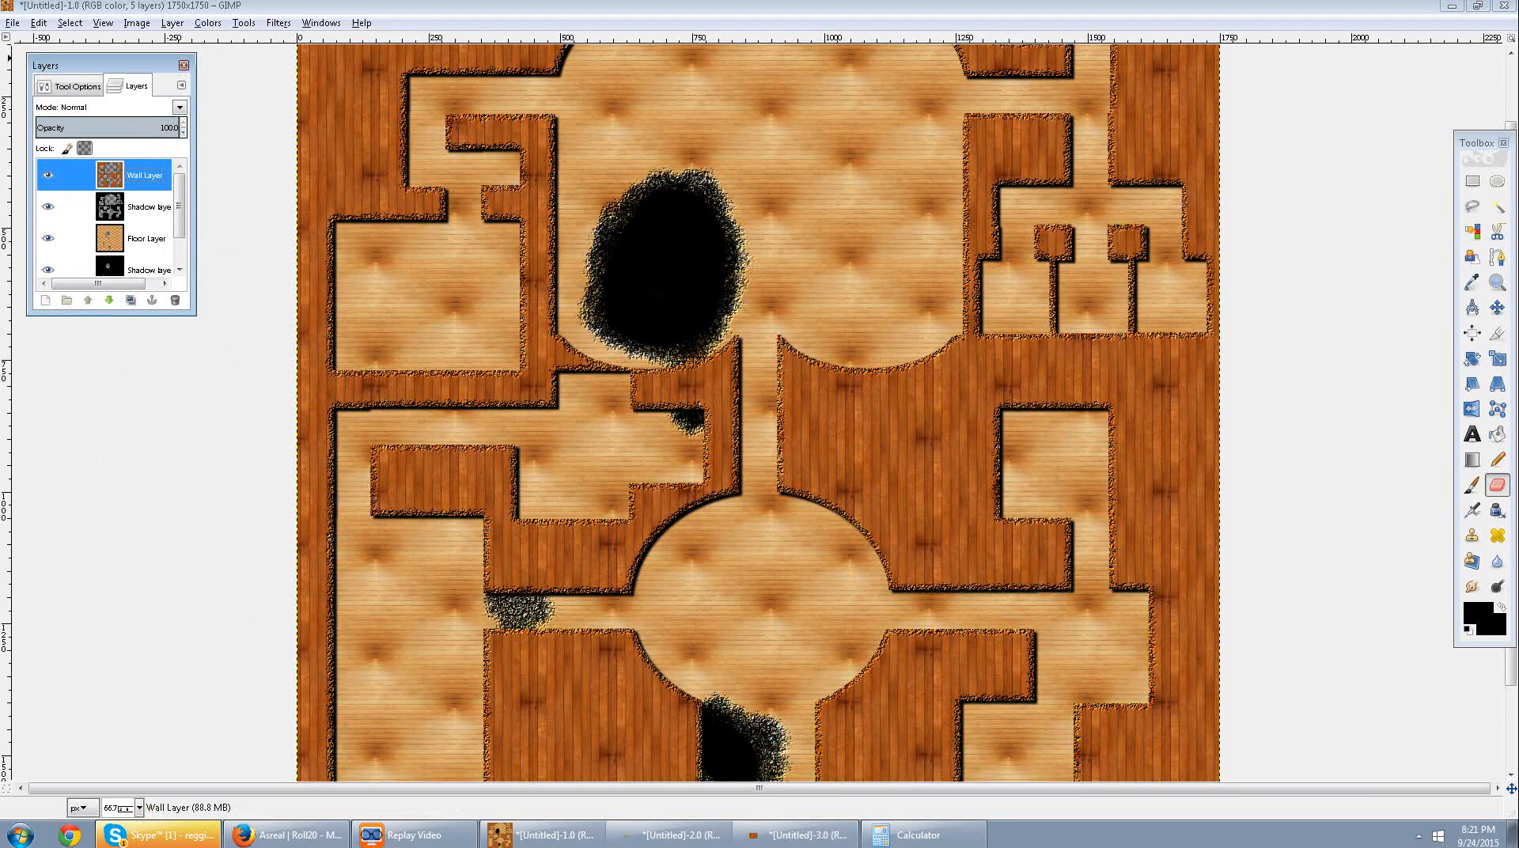
Export the gridless map as Mansion 2.png again, replacing the existing file and keeping the default PNG options.
click(13, 23)
click(48, 235)
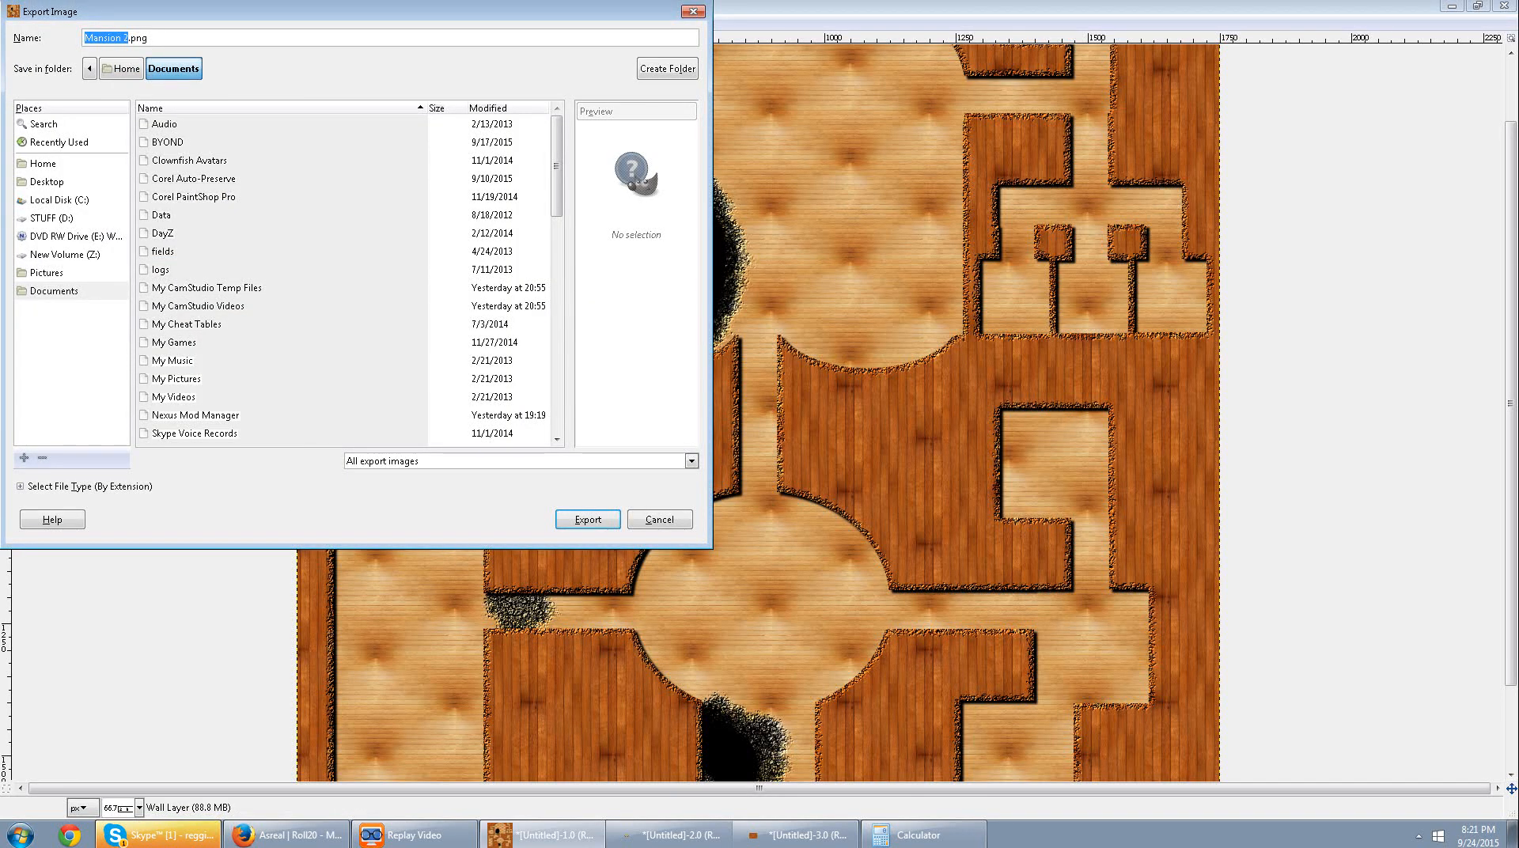
key(Return)
key(Return)
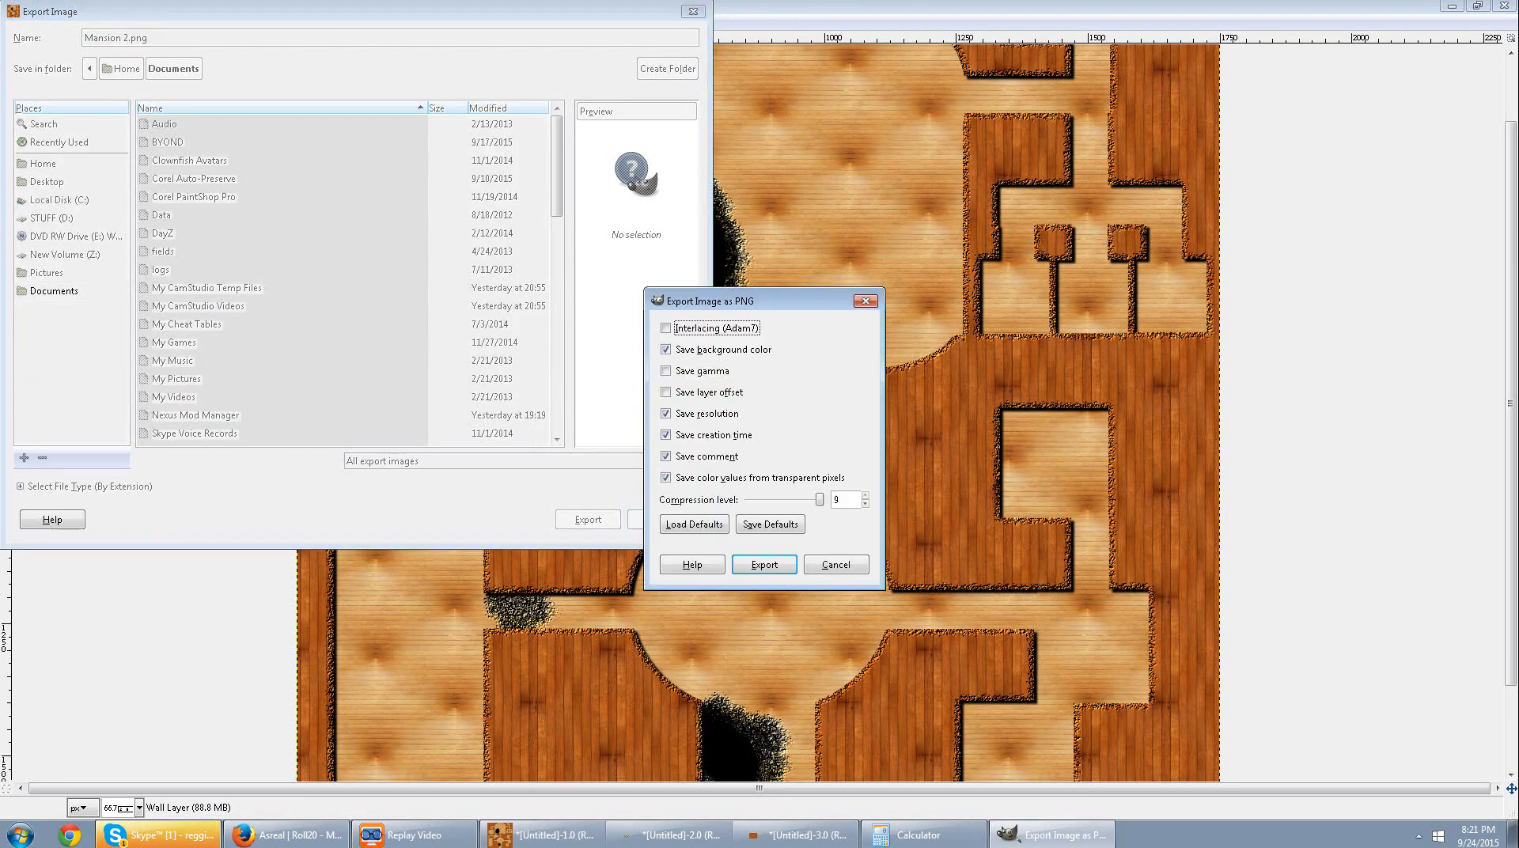
key(Return)
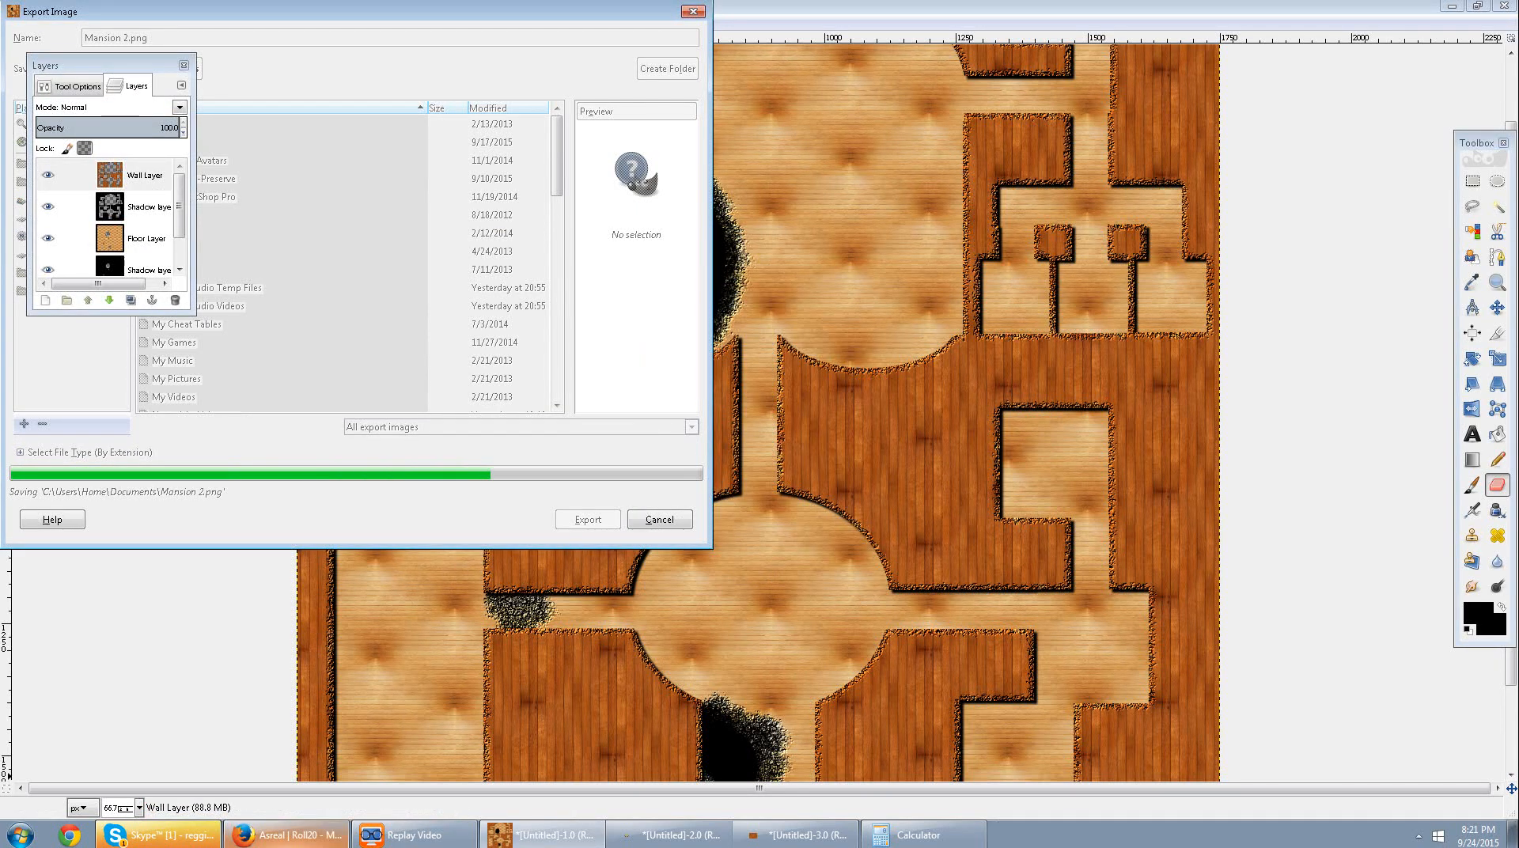
Switch to Roll20 and upload Mansion 2.png from the Documents folder to the art library.
click(285, 835)
click(1135, 231)
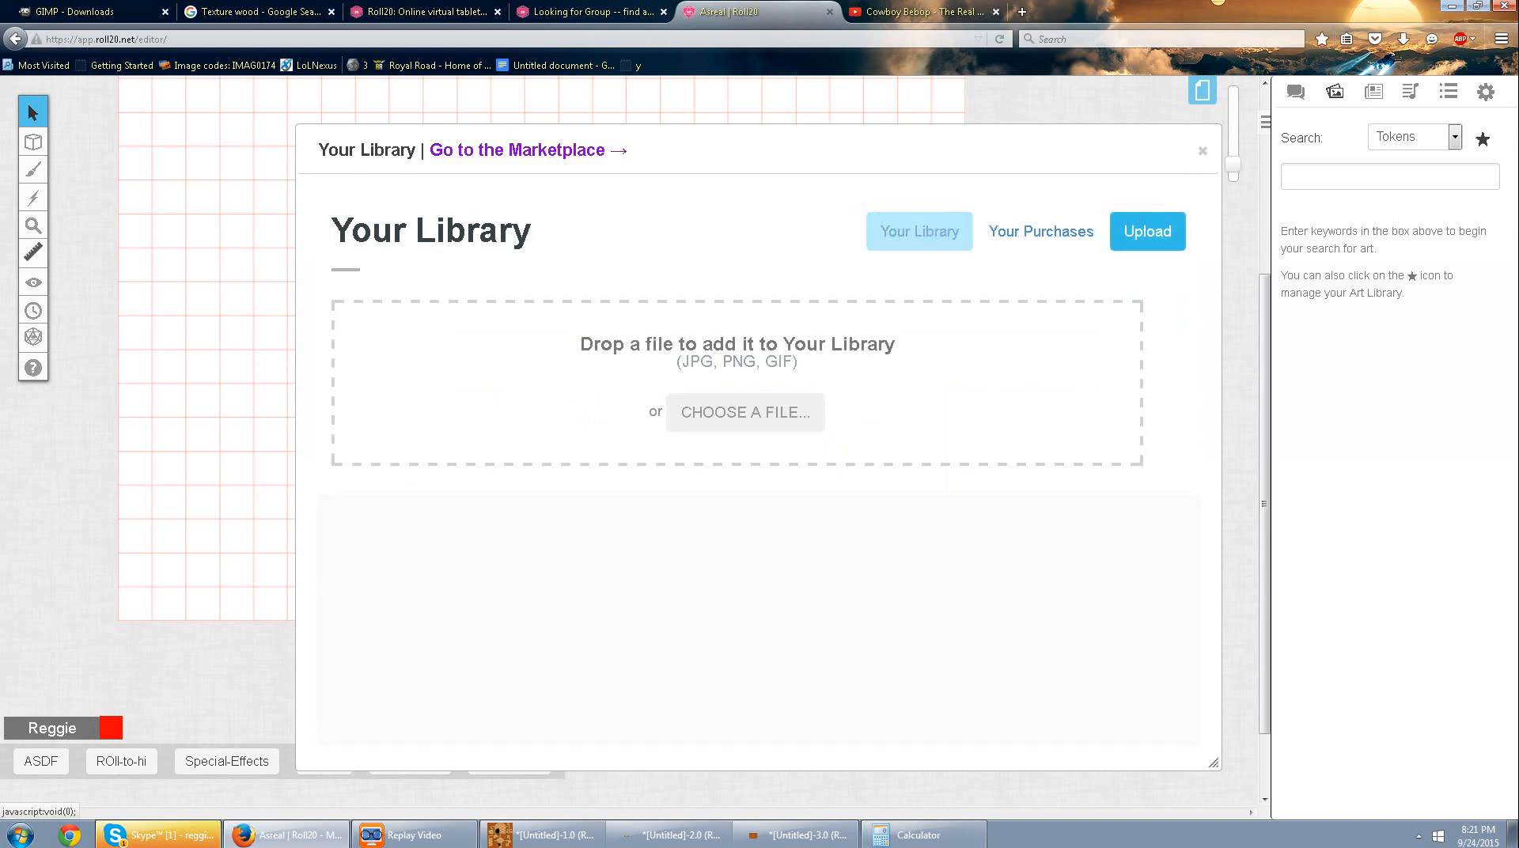
click(721, 413)
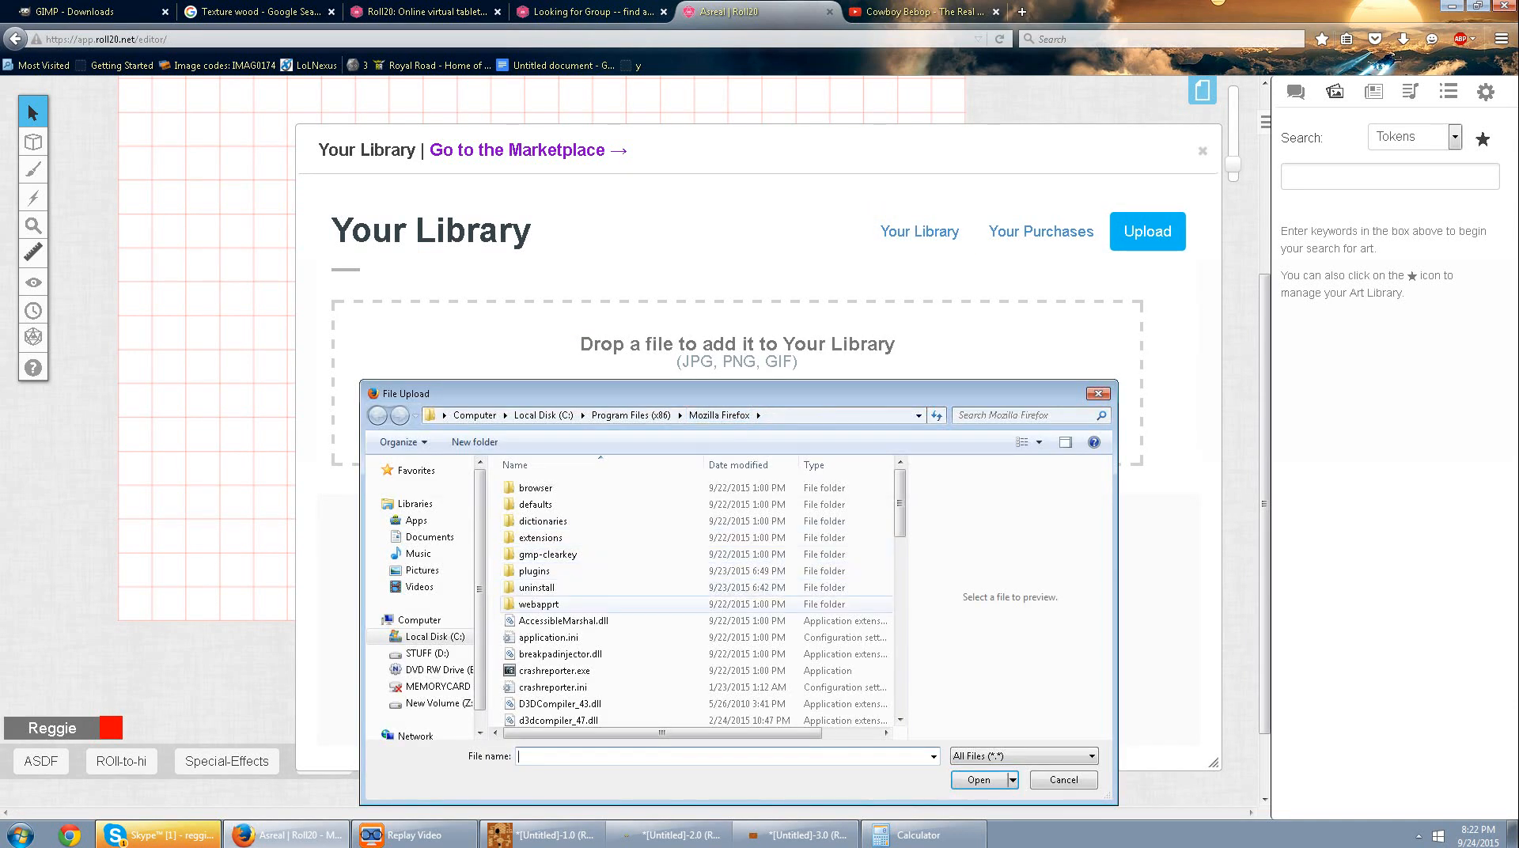
click(680, 671)
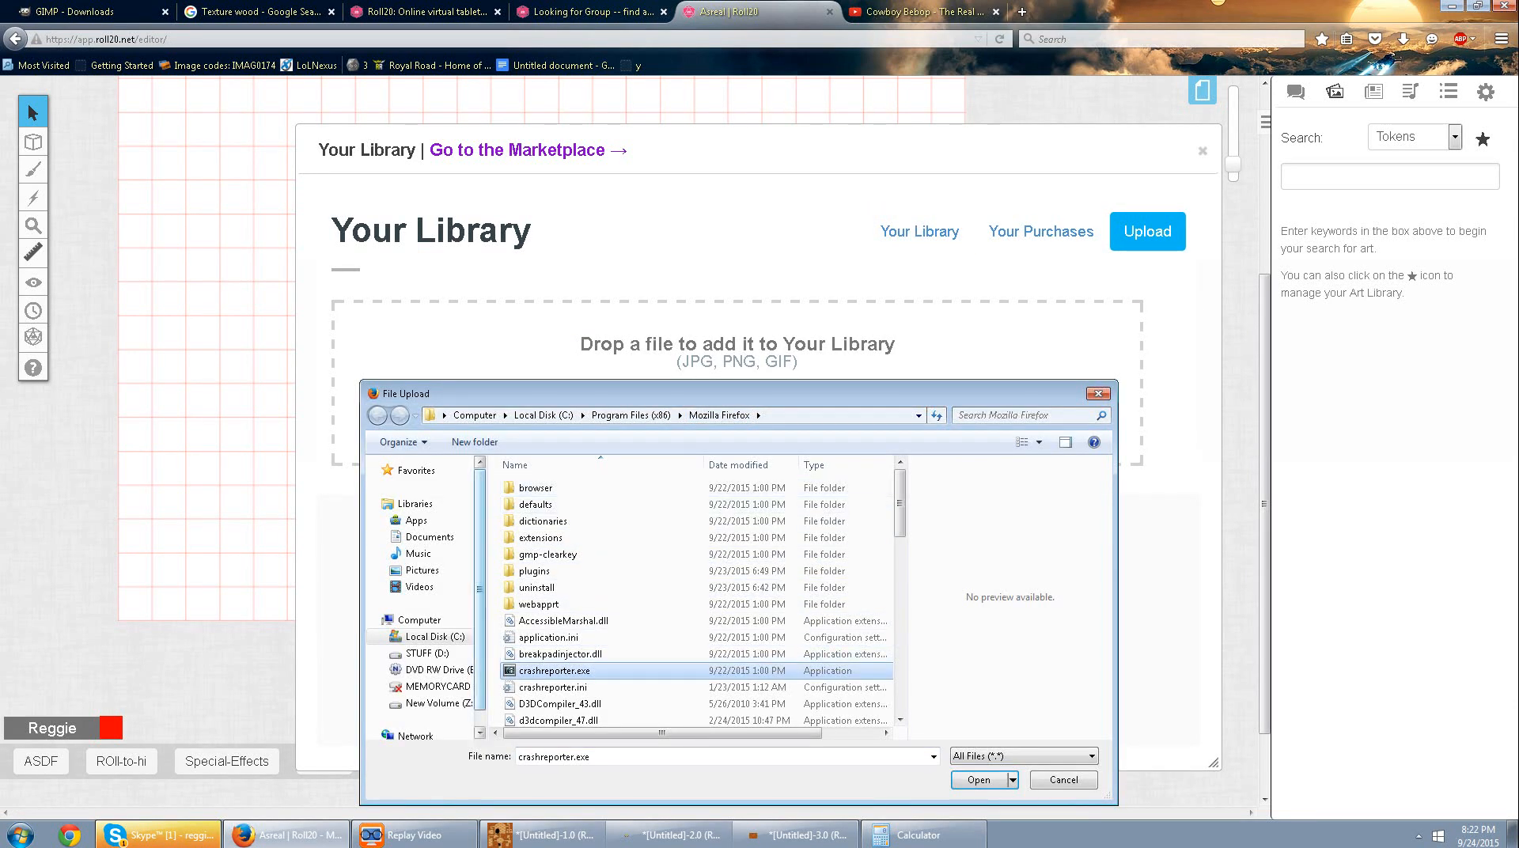
click(429, 536)
key(m)
key(m)
key(m)
key(m)
key(m)
key(m)
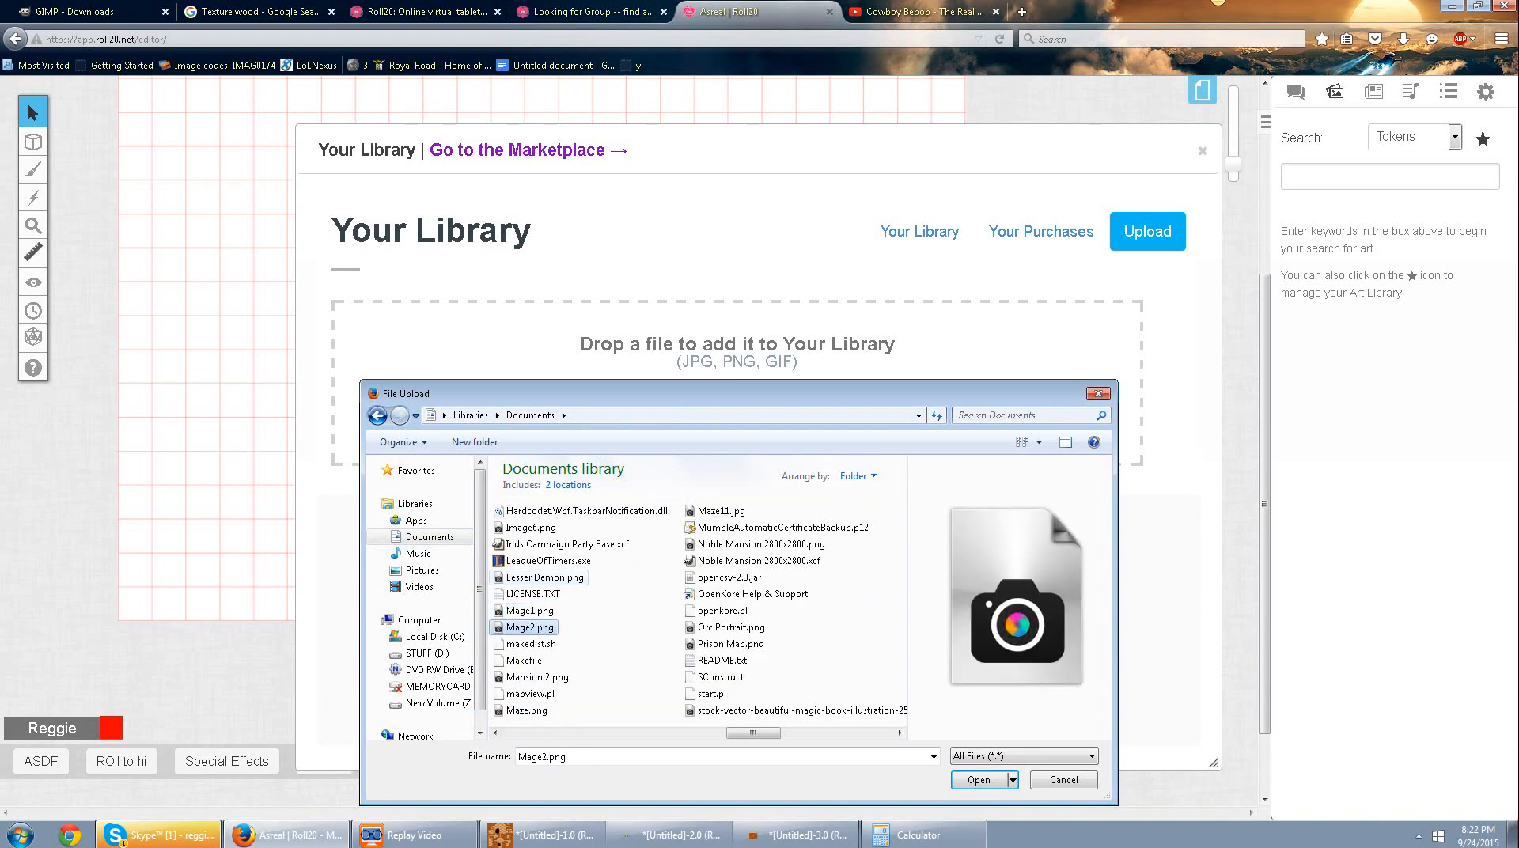
key(m)
key(m)
key(m)
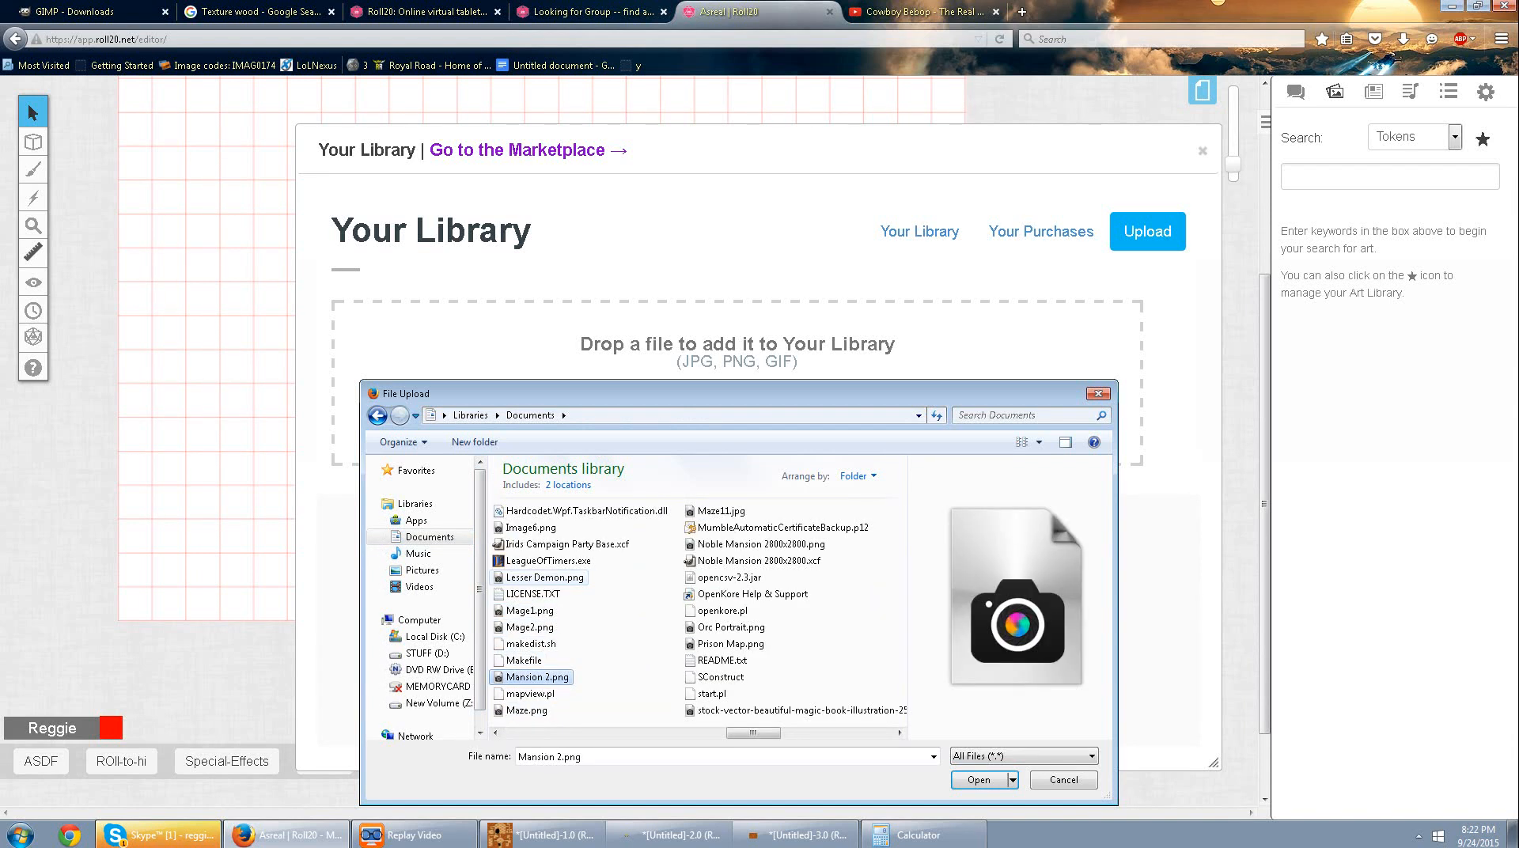
key(Return)
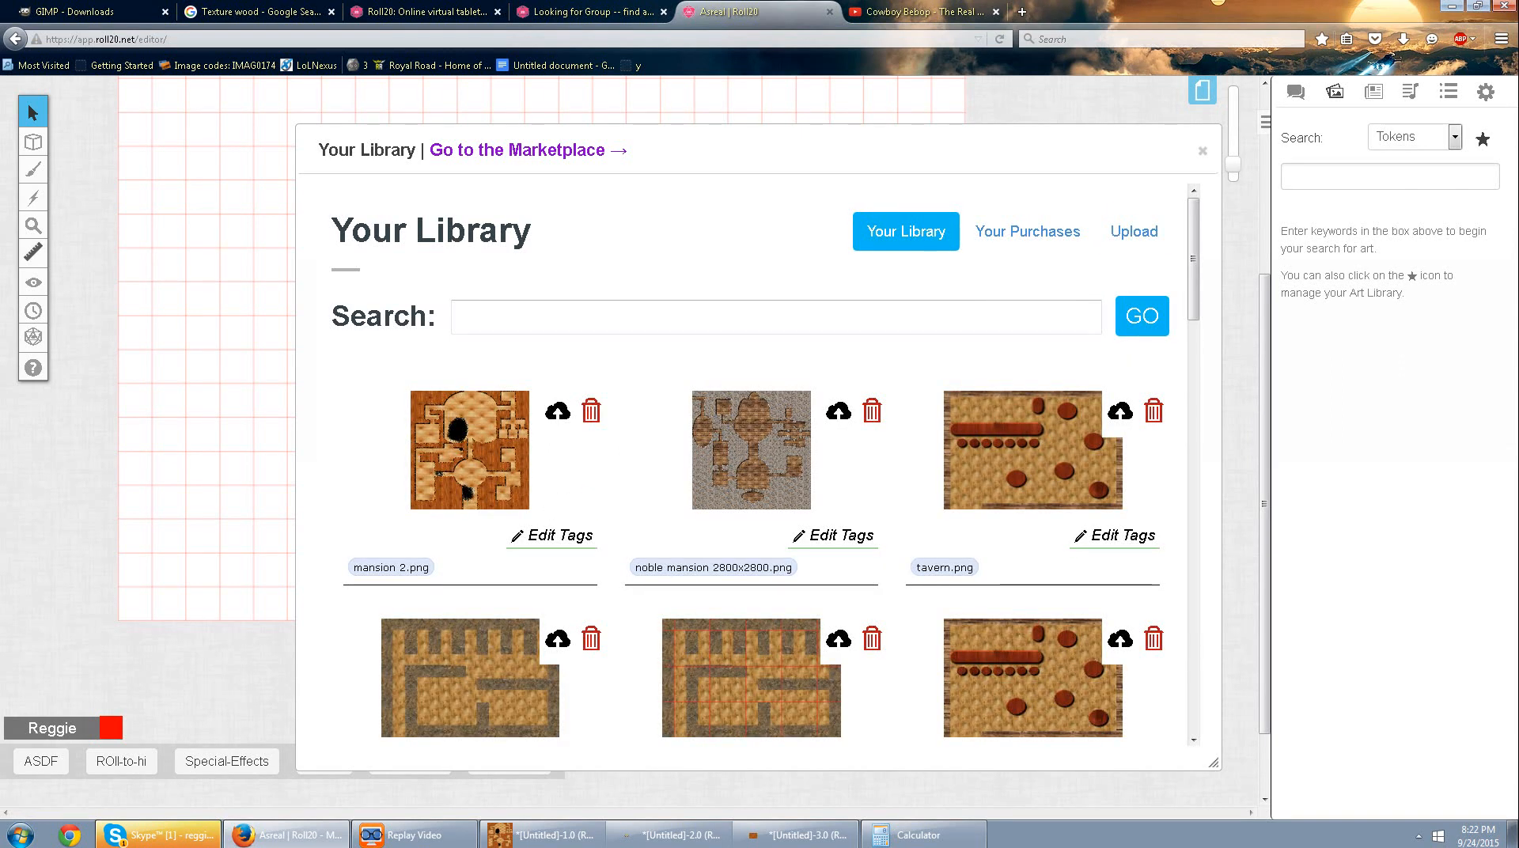
Place mansion 2.png from the library on the page, close the library and move the image toward the page's upper-left corner.
drag(470, 450, 270, 468)
click(1203, 150)
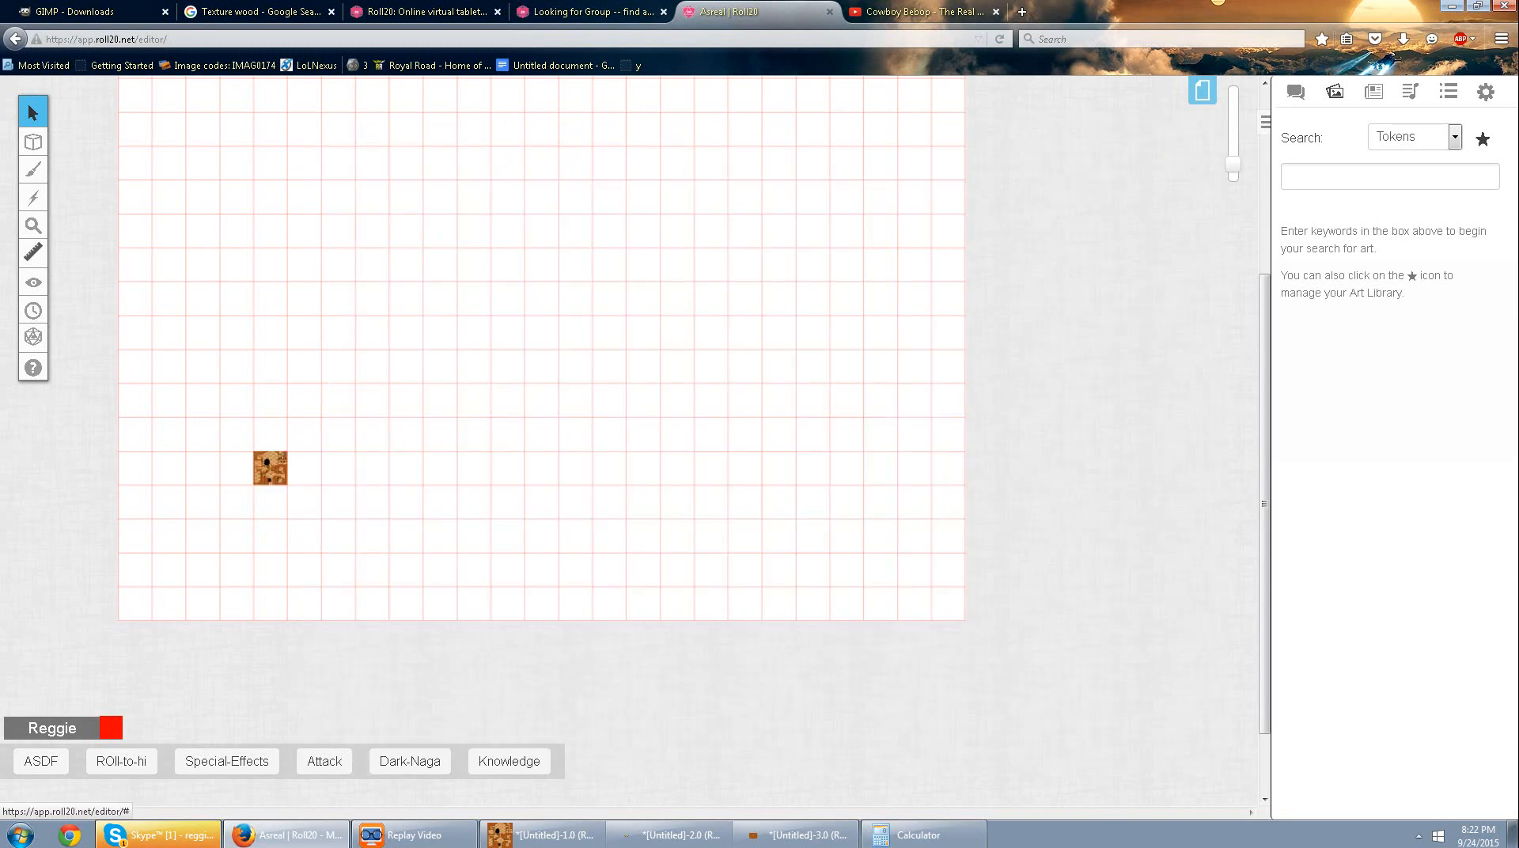
drag(270, 467, 304, 129)
Align the map image with the page's upper-left corner and stretch it to cover the whole 25 × 25 unit page.
scroll(304, 357, up, 4)
drag(304, 447, 826, 805)
click(203, 226)
scroll(827, 791, down, 3)
scroll(827, 791, down, 2)
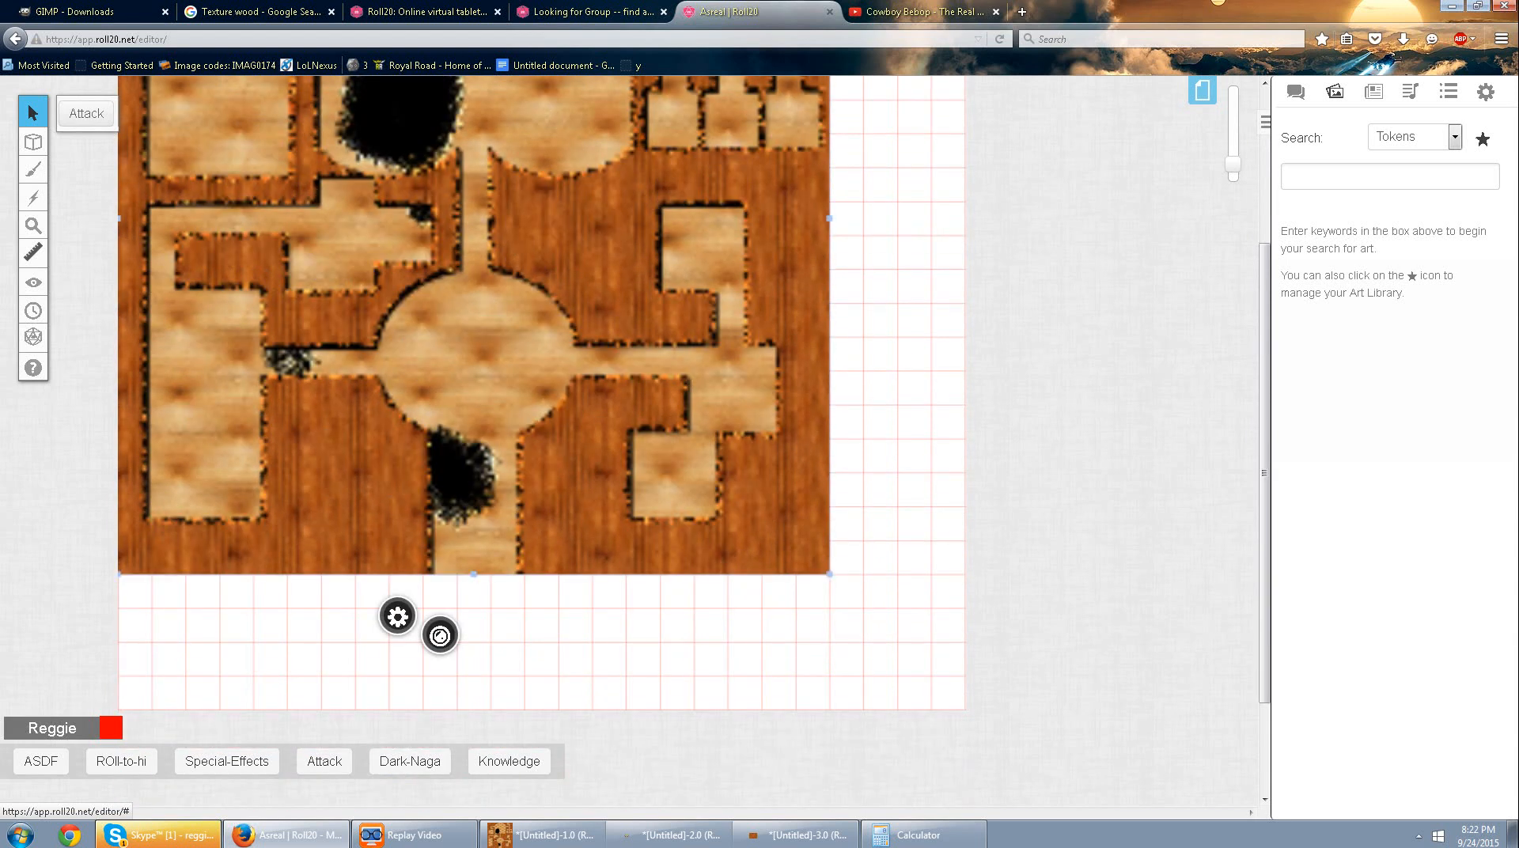
drag(830, 573, 966, 710)
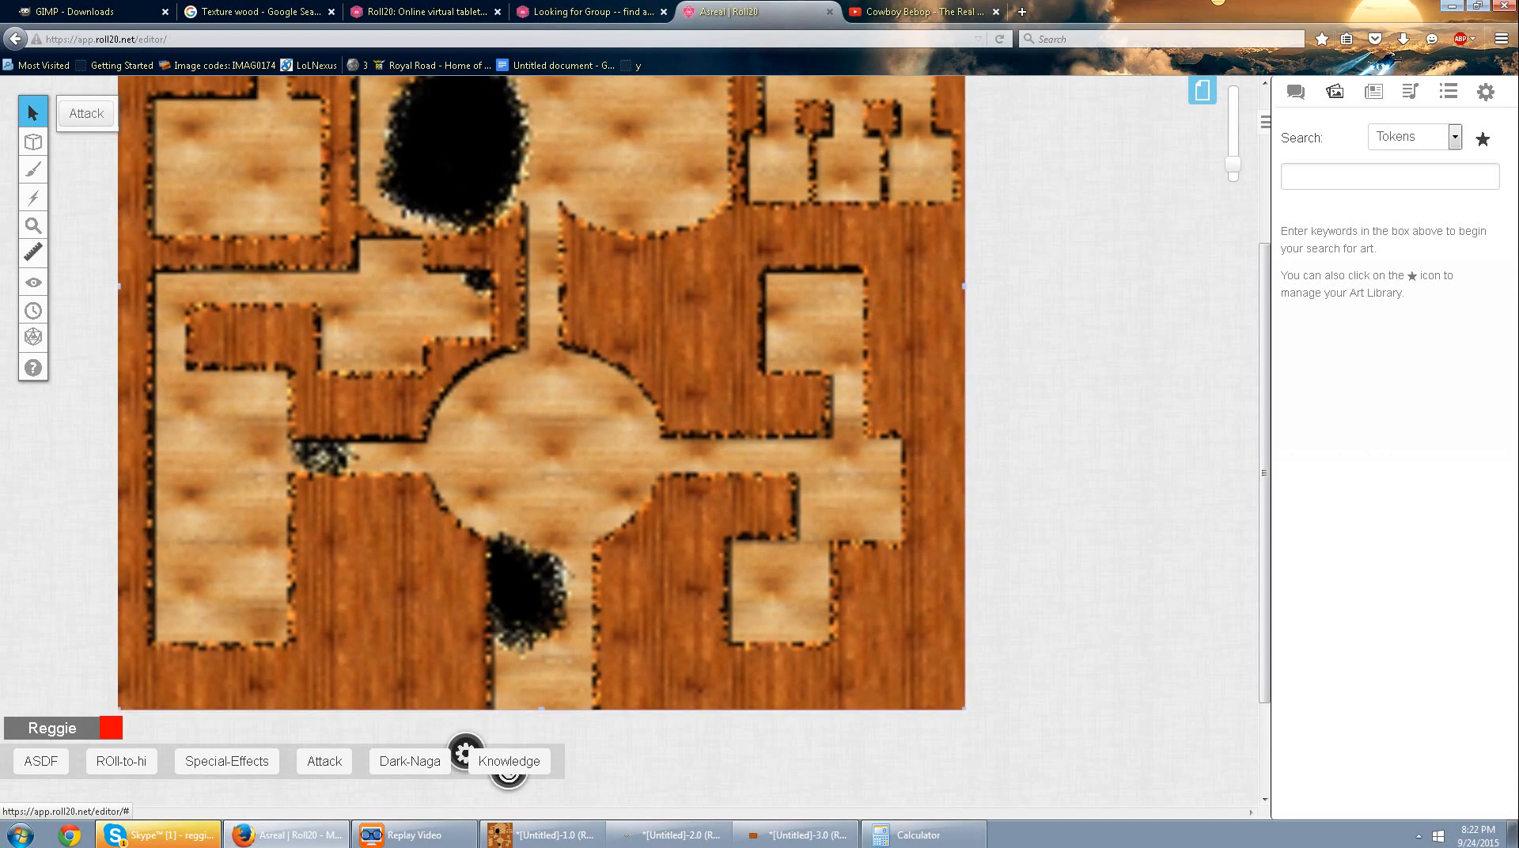
Move the mansion map image to the Map Layer.
right_click(779, 379)
mouse_move(829, 590)
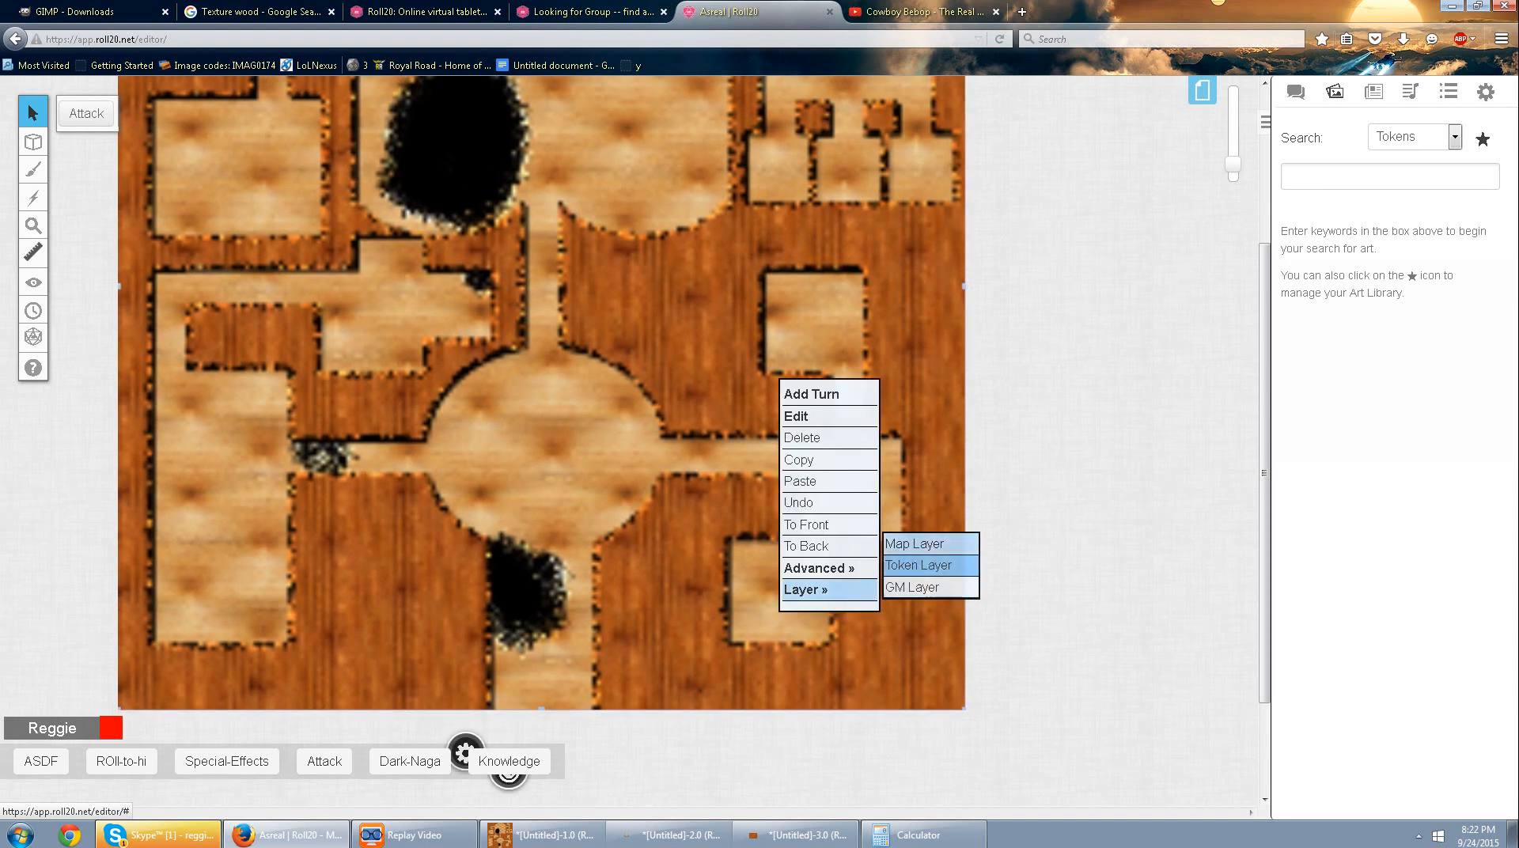
click(915, 543)
scroll(541, 442, up, 3)
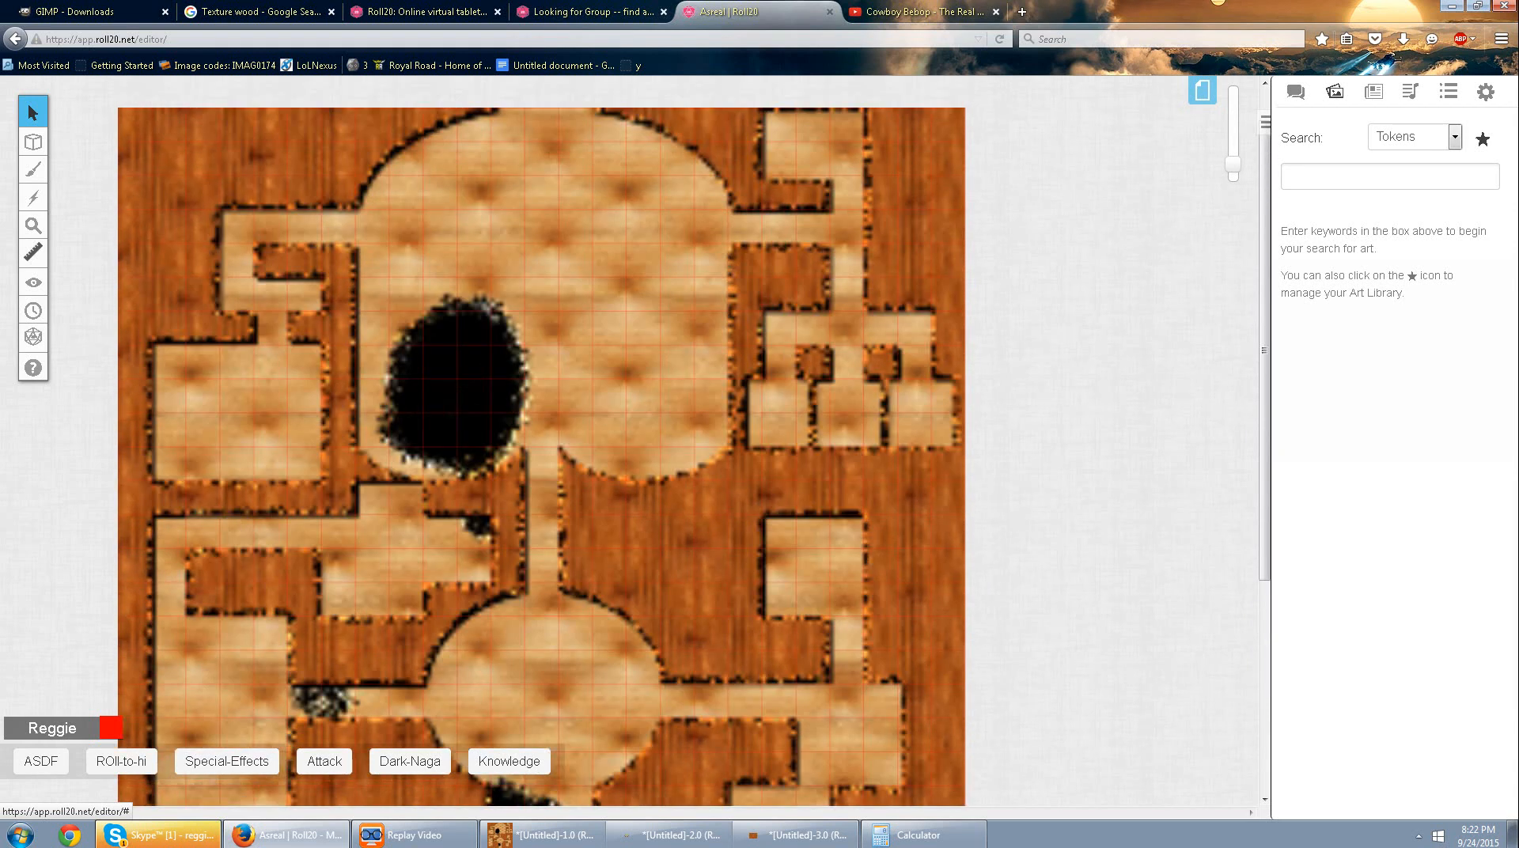
Examine the mansion map closely and as a whole, checking how its walls and rooms line up with the page grid.
drag(1233, 165, 1233, 131)
scroll(634, 295, left, 2)
drag(712, 300, 535, 751)
drag(475, 317, 721, 636)
drag(712, 198, 429, 675)
drag(269, 87, 1005, 471)
right_click(1005, 471)
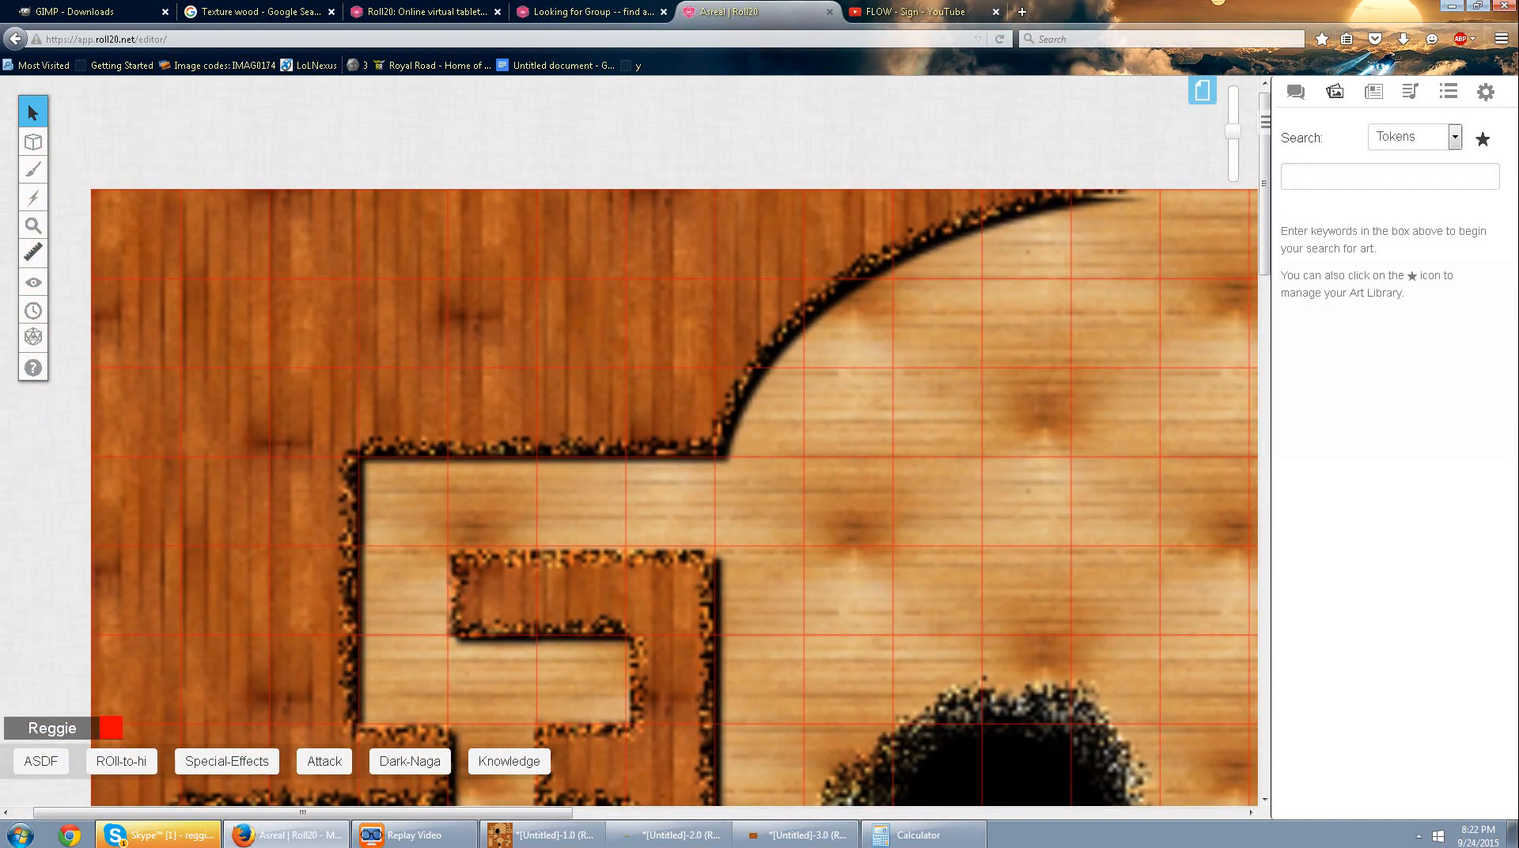
drag(713, 570, 728, 231)
drag(712, 633, 582, 154)
drag(870, 751, 504, 107)
drag(713, 554, 978, 632)
drag(1108, 475, 148, 716)
drag(237, 395, 869, 296)
drag(1234, 131, 1234, 161)
drag(1029, 237, 1028, 568)
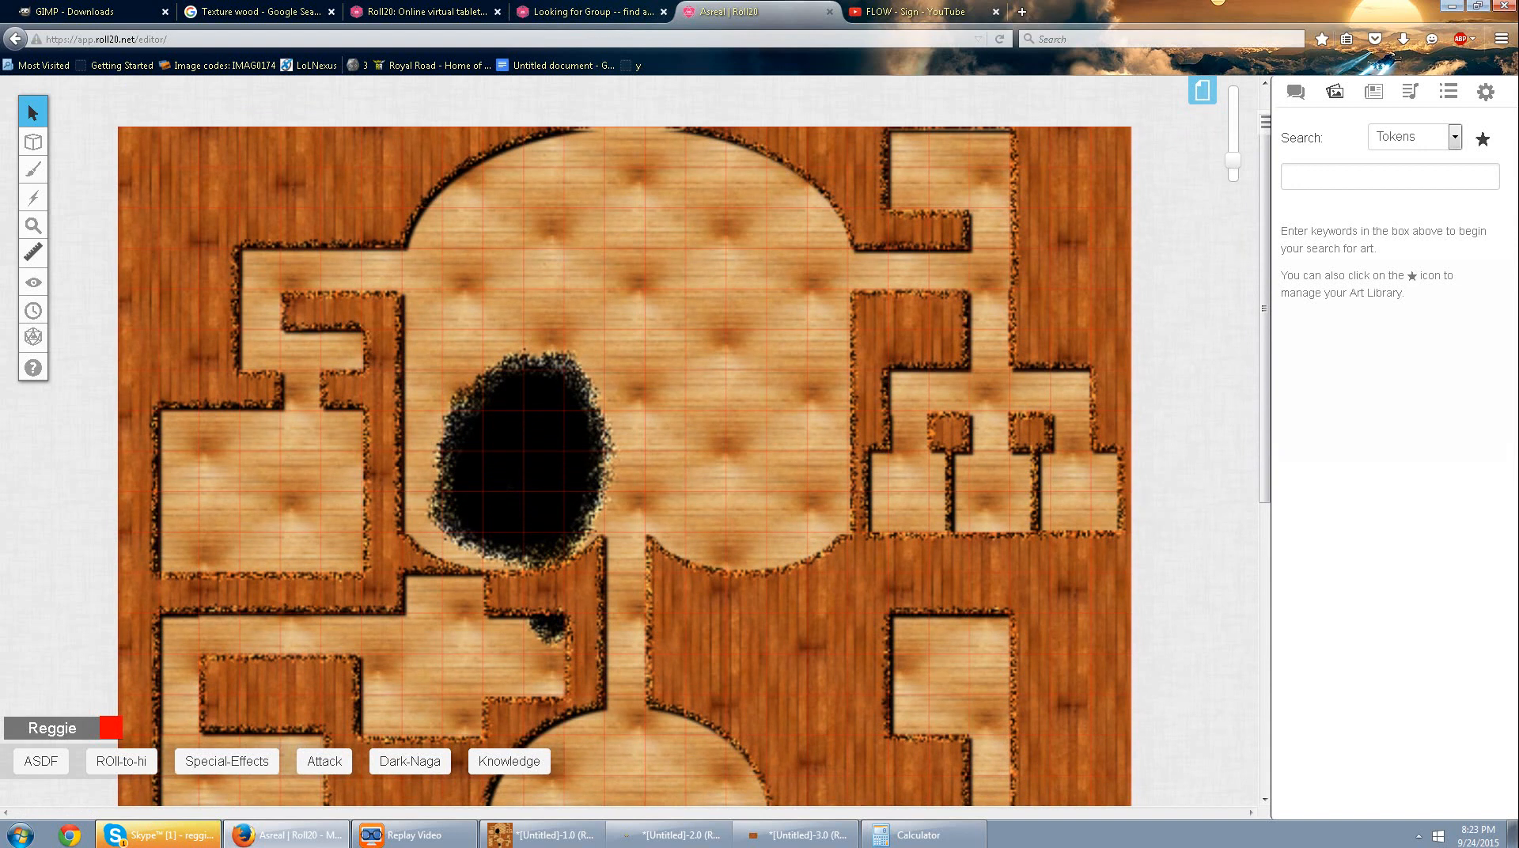
scroll(689, 442, down, 5)
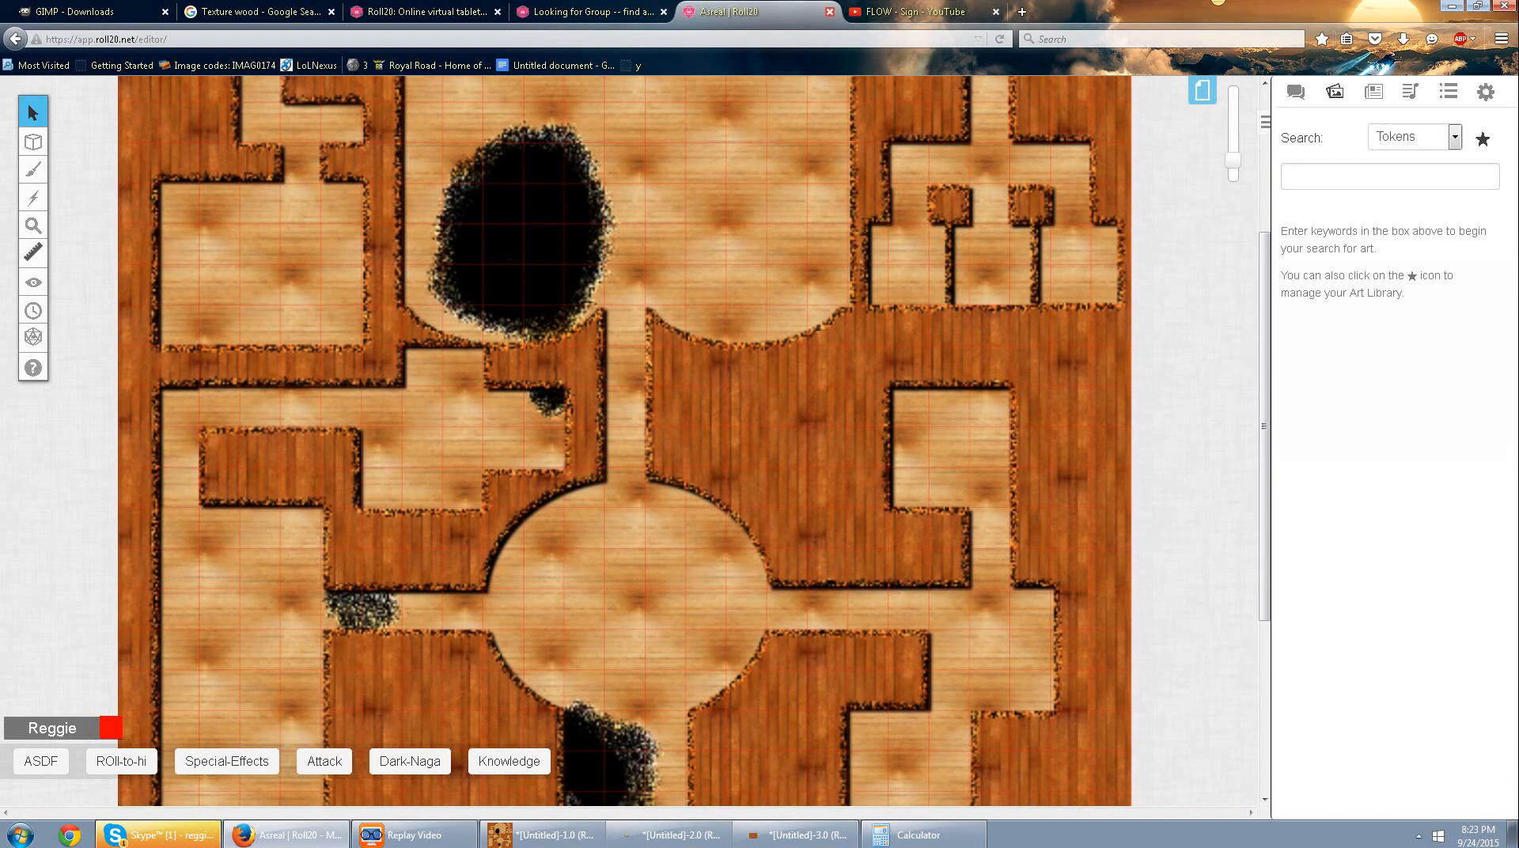
Close the Asreal game editor and return to the Roll20 home page with the recent games.
click(829, 11)
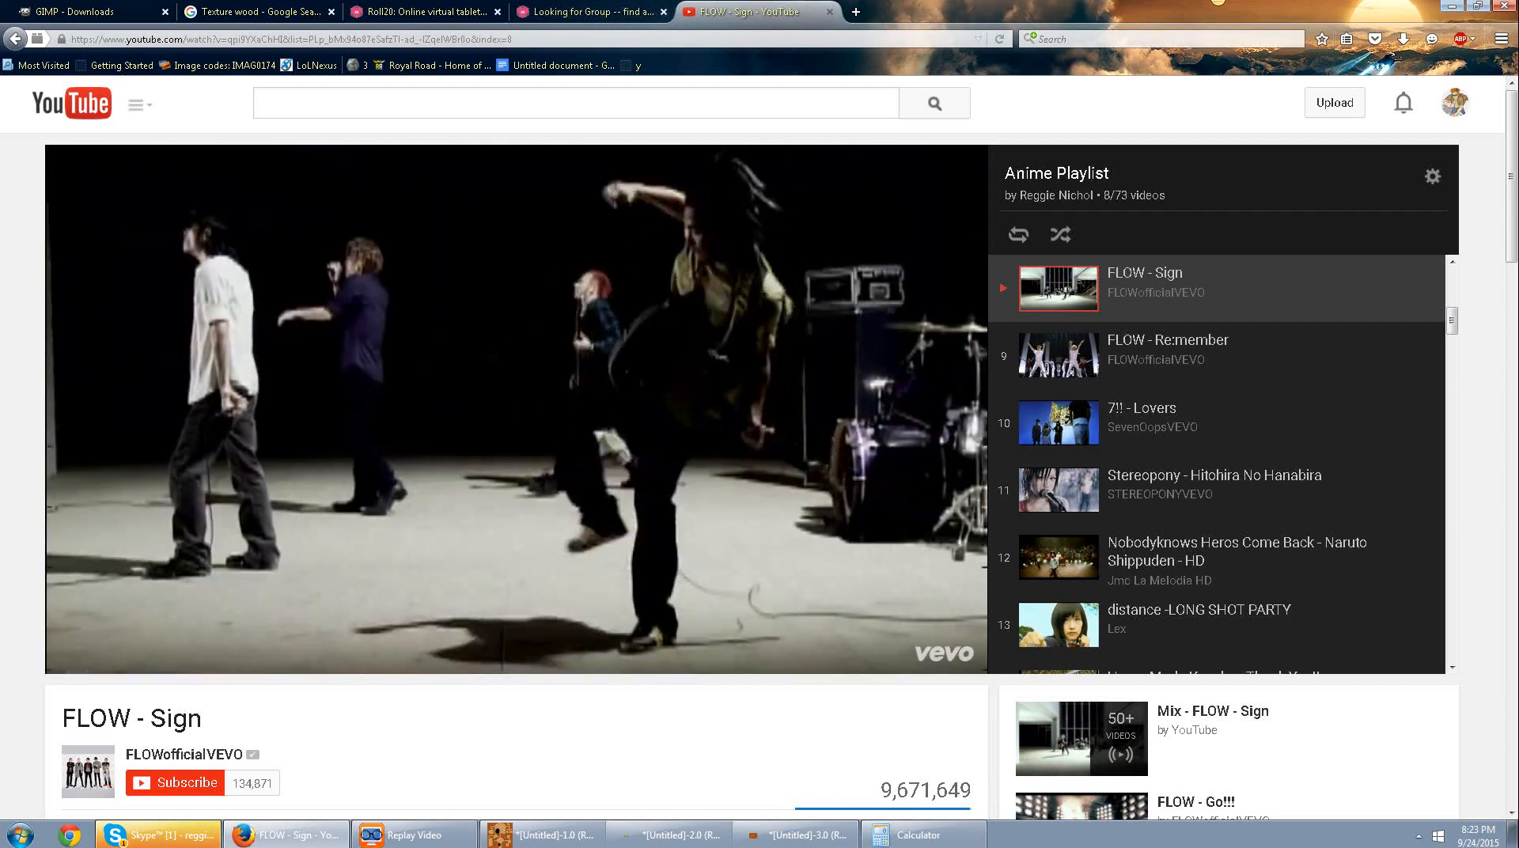
click(590, 11)
click(465, 349)
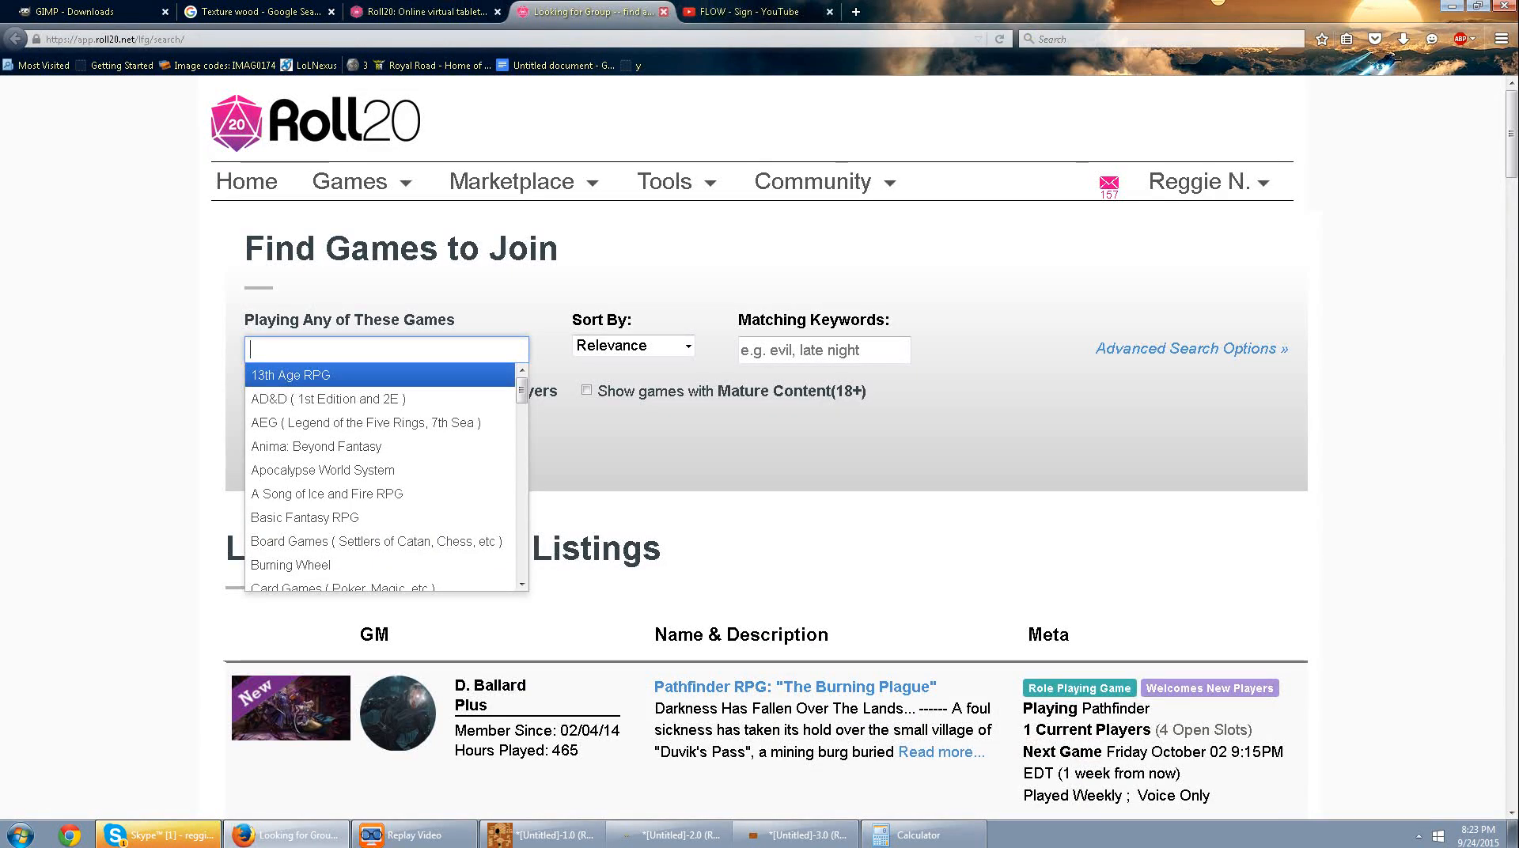
click(427, 11)
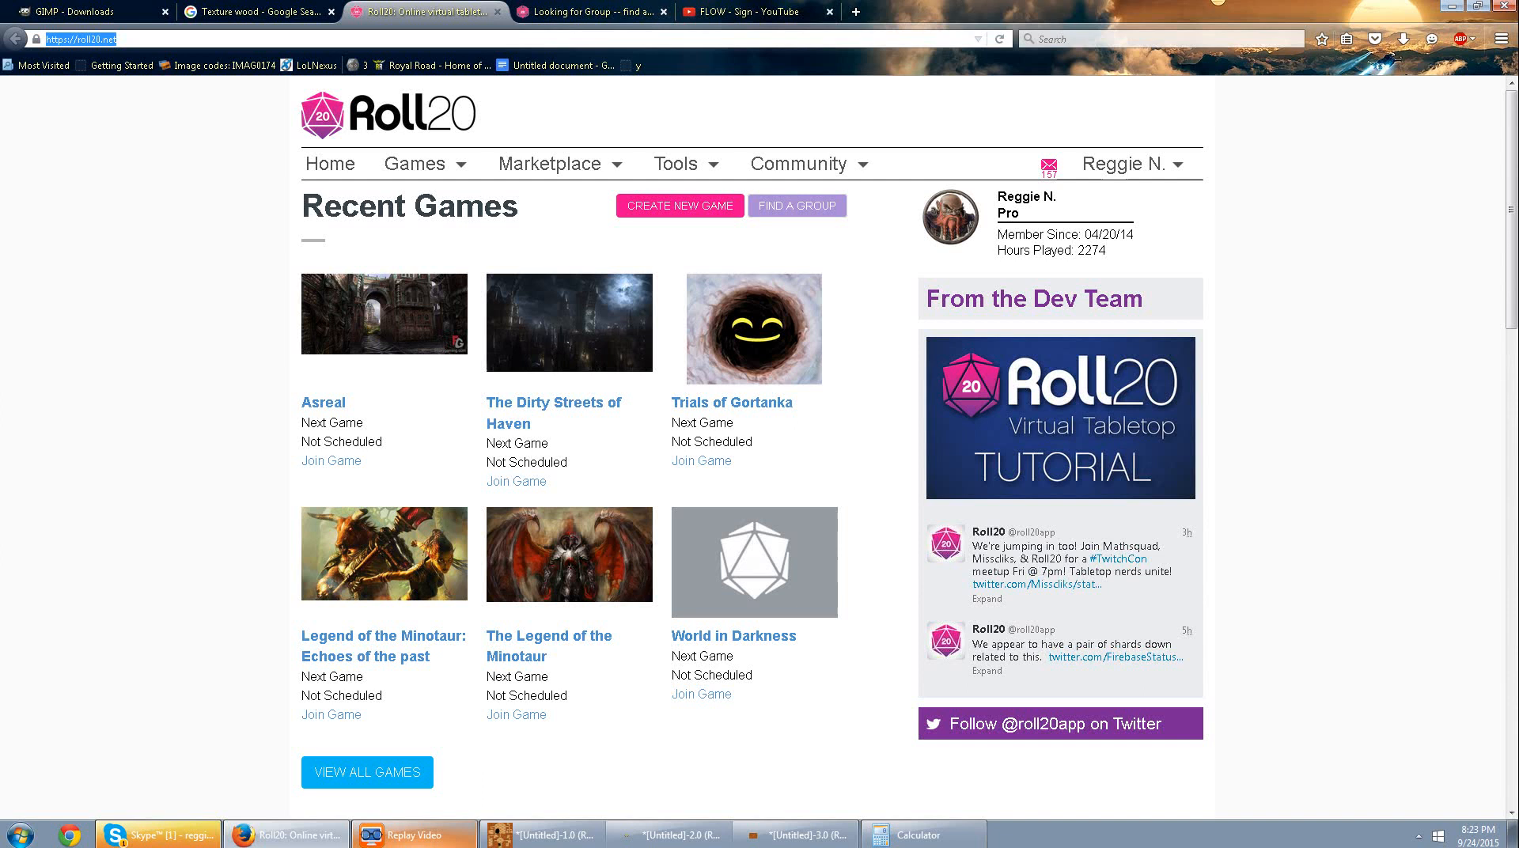
click(415, 836)
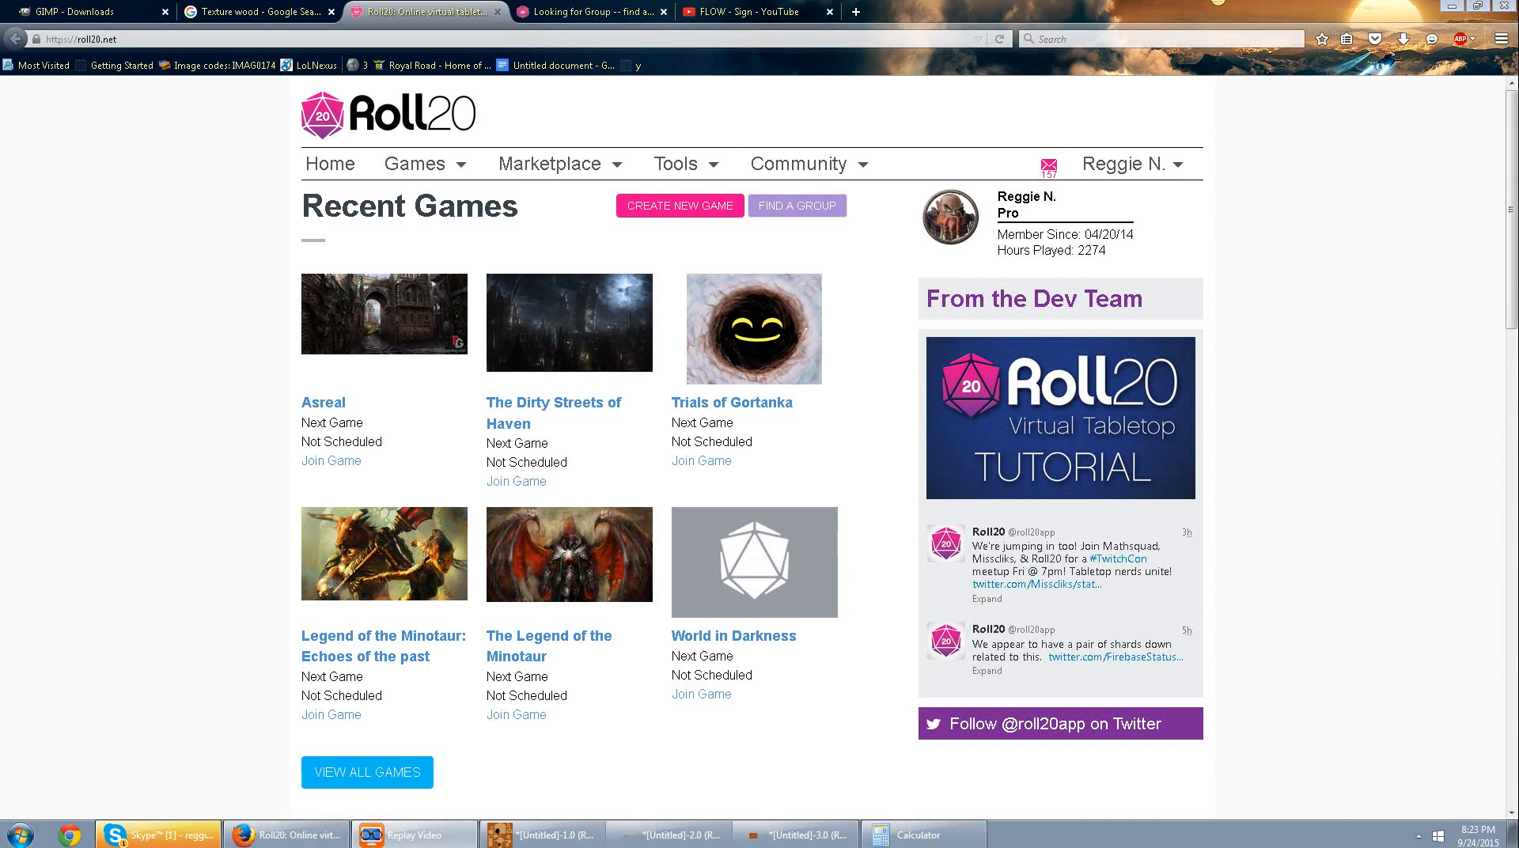